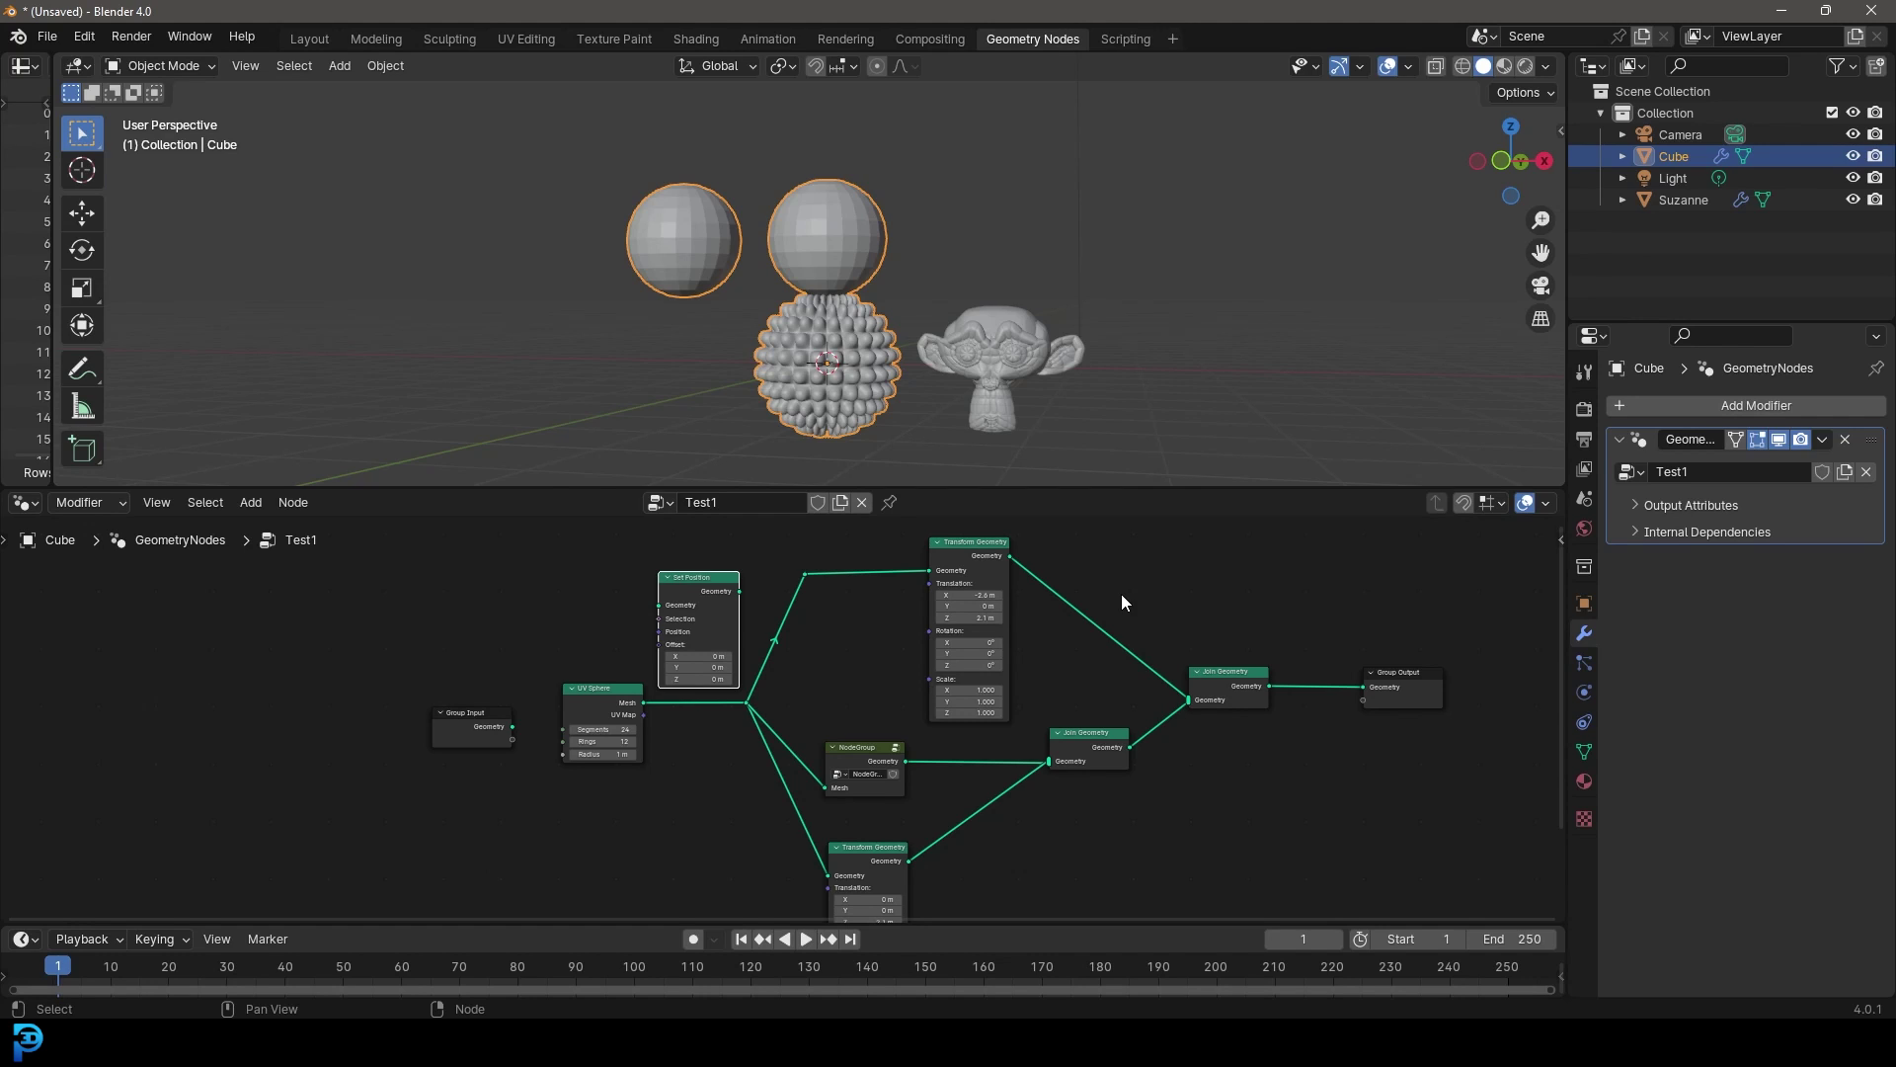
Examine the finished Test1 node tree and the sphere geometry it produces beside the monkey head.
middle_click_drag(825, 728, 798, 660)
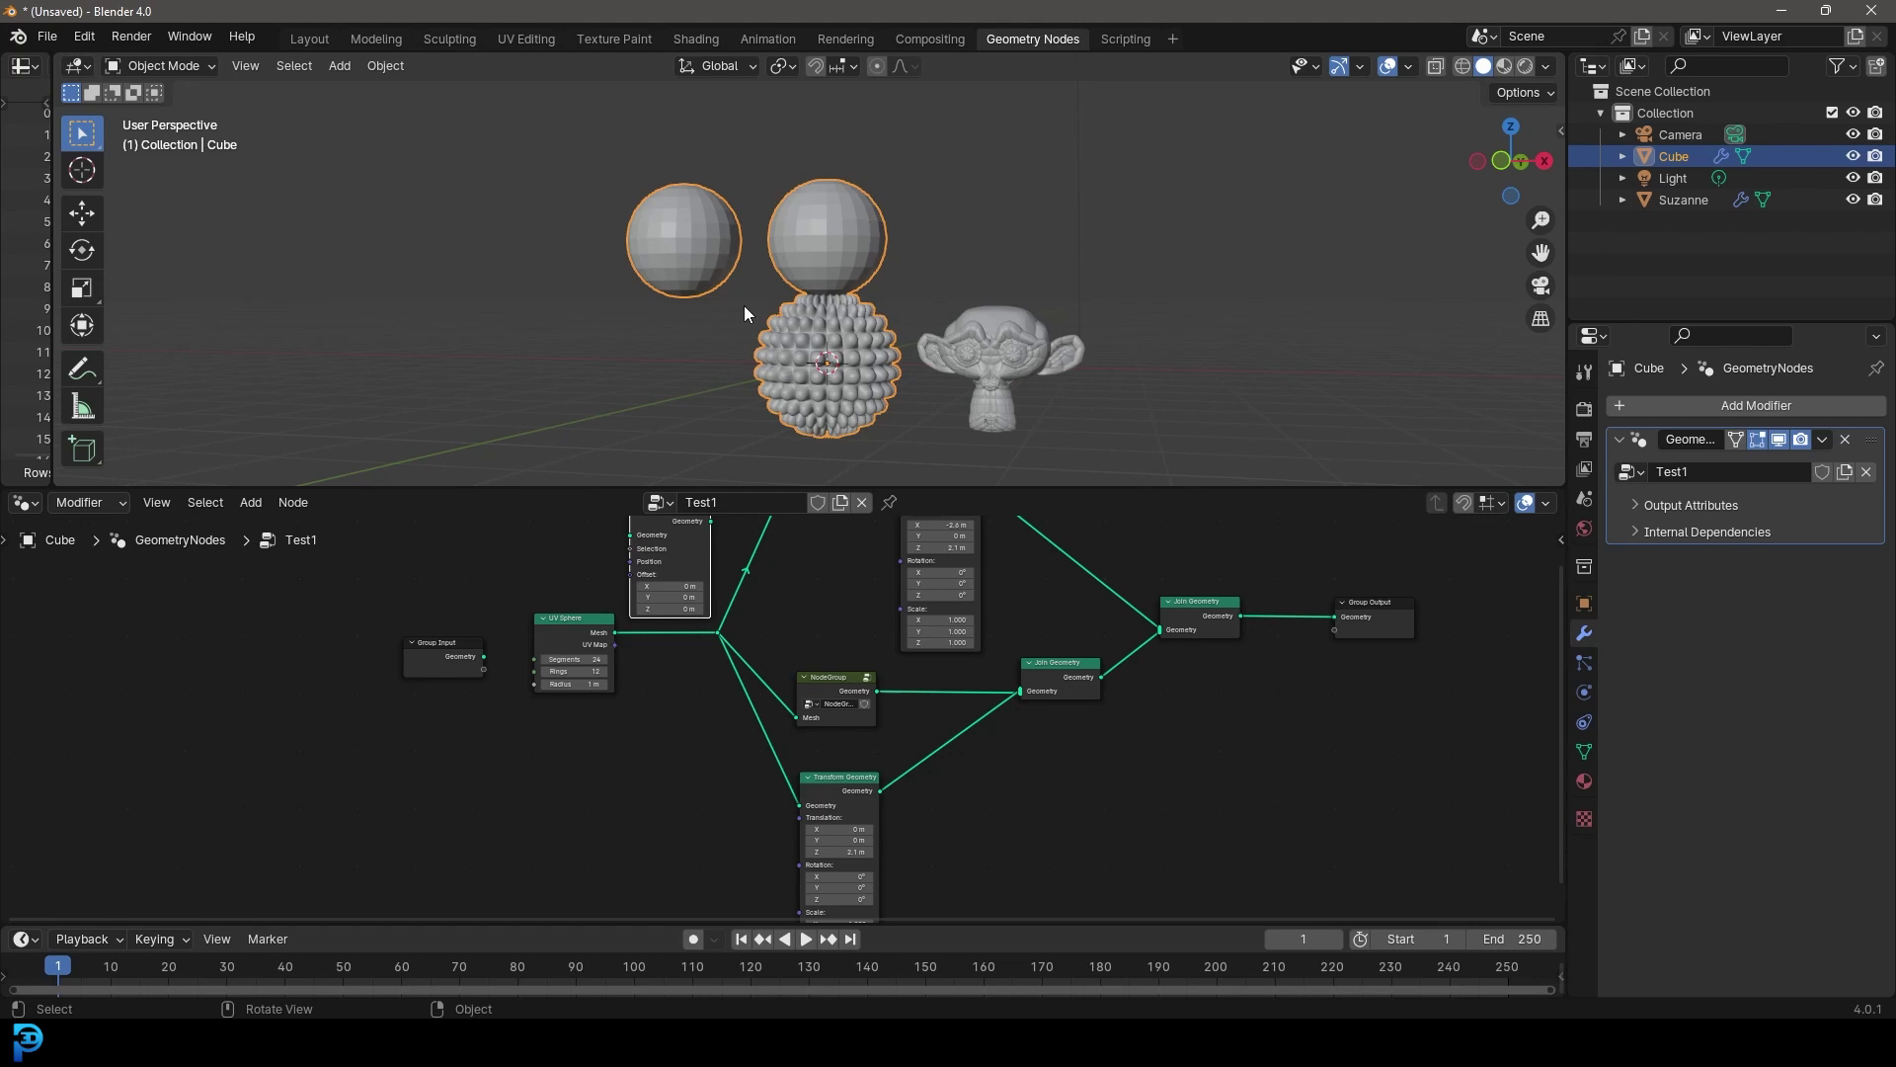
scroll(300, 640, "up", 2)
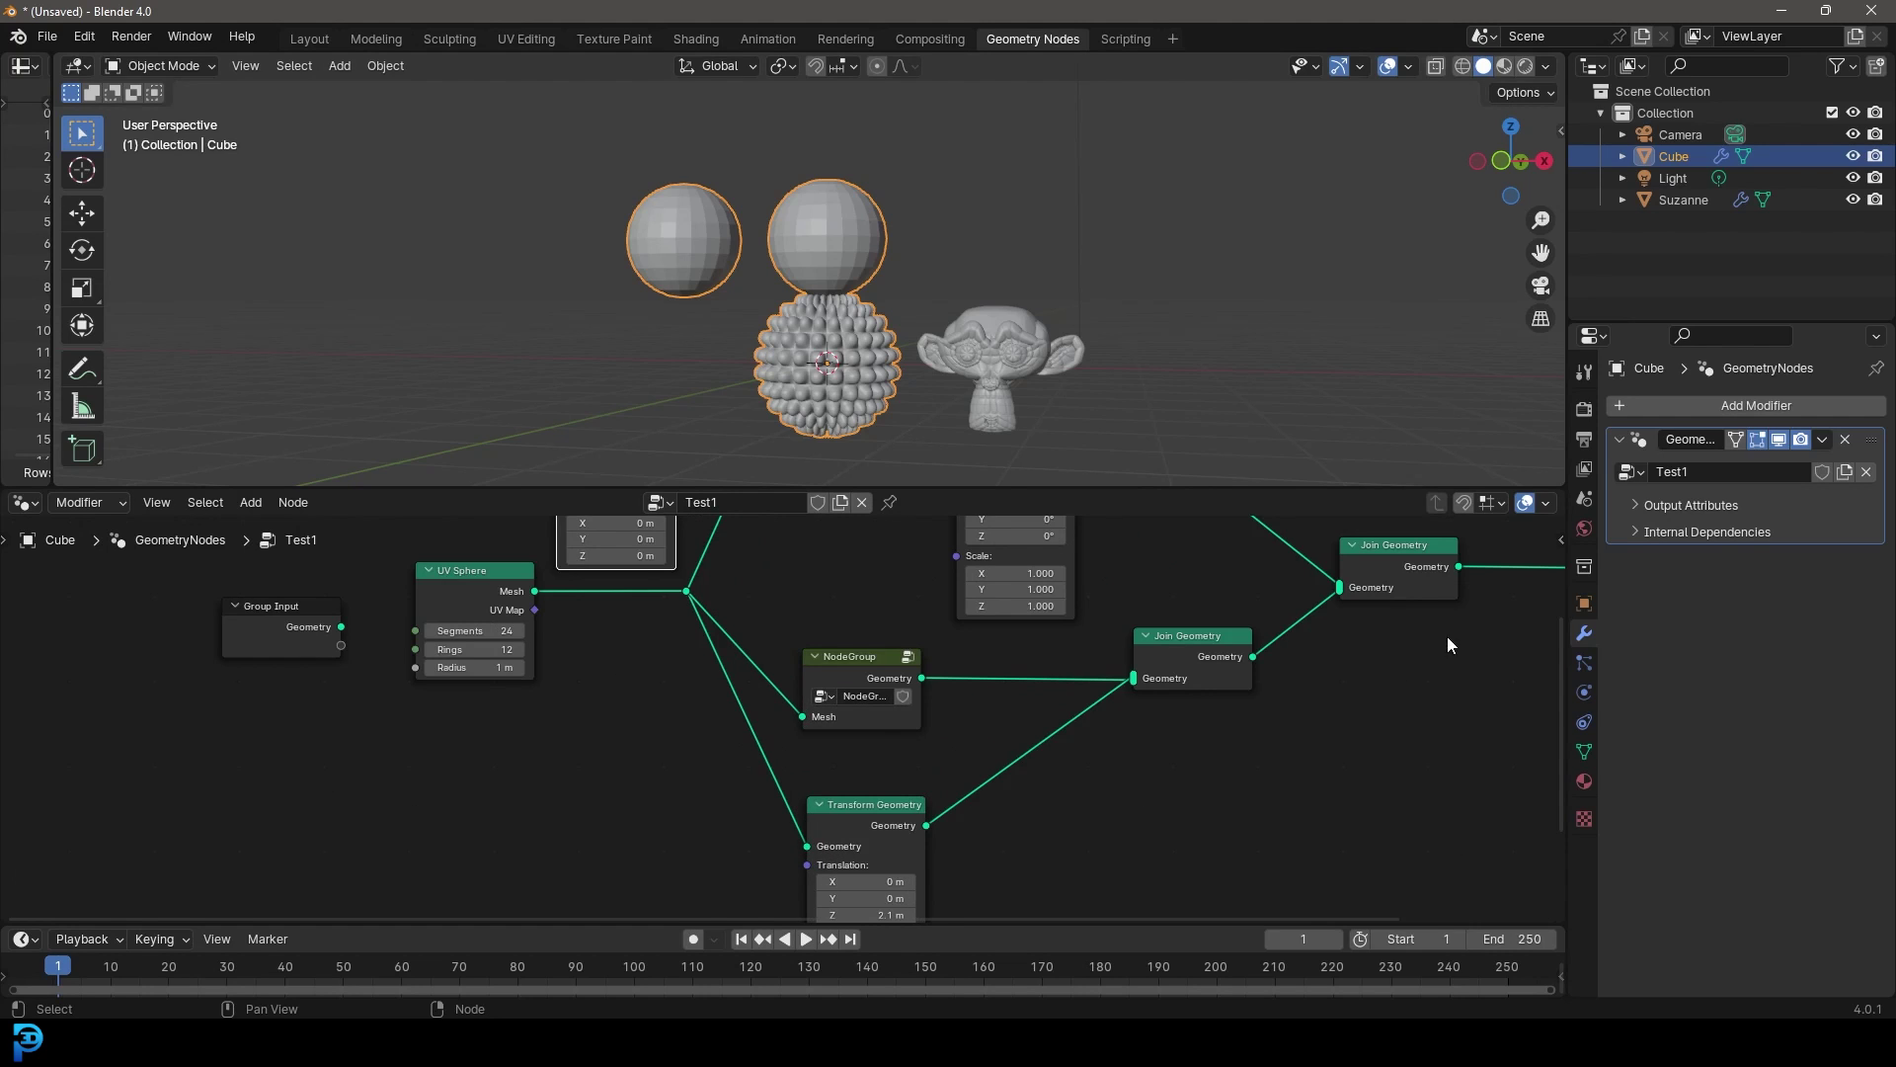
scroll(1412, 721, "up", 2)
scroll(1412, 721, "down", 1)
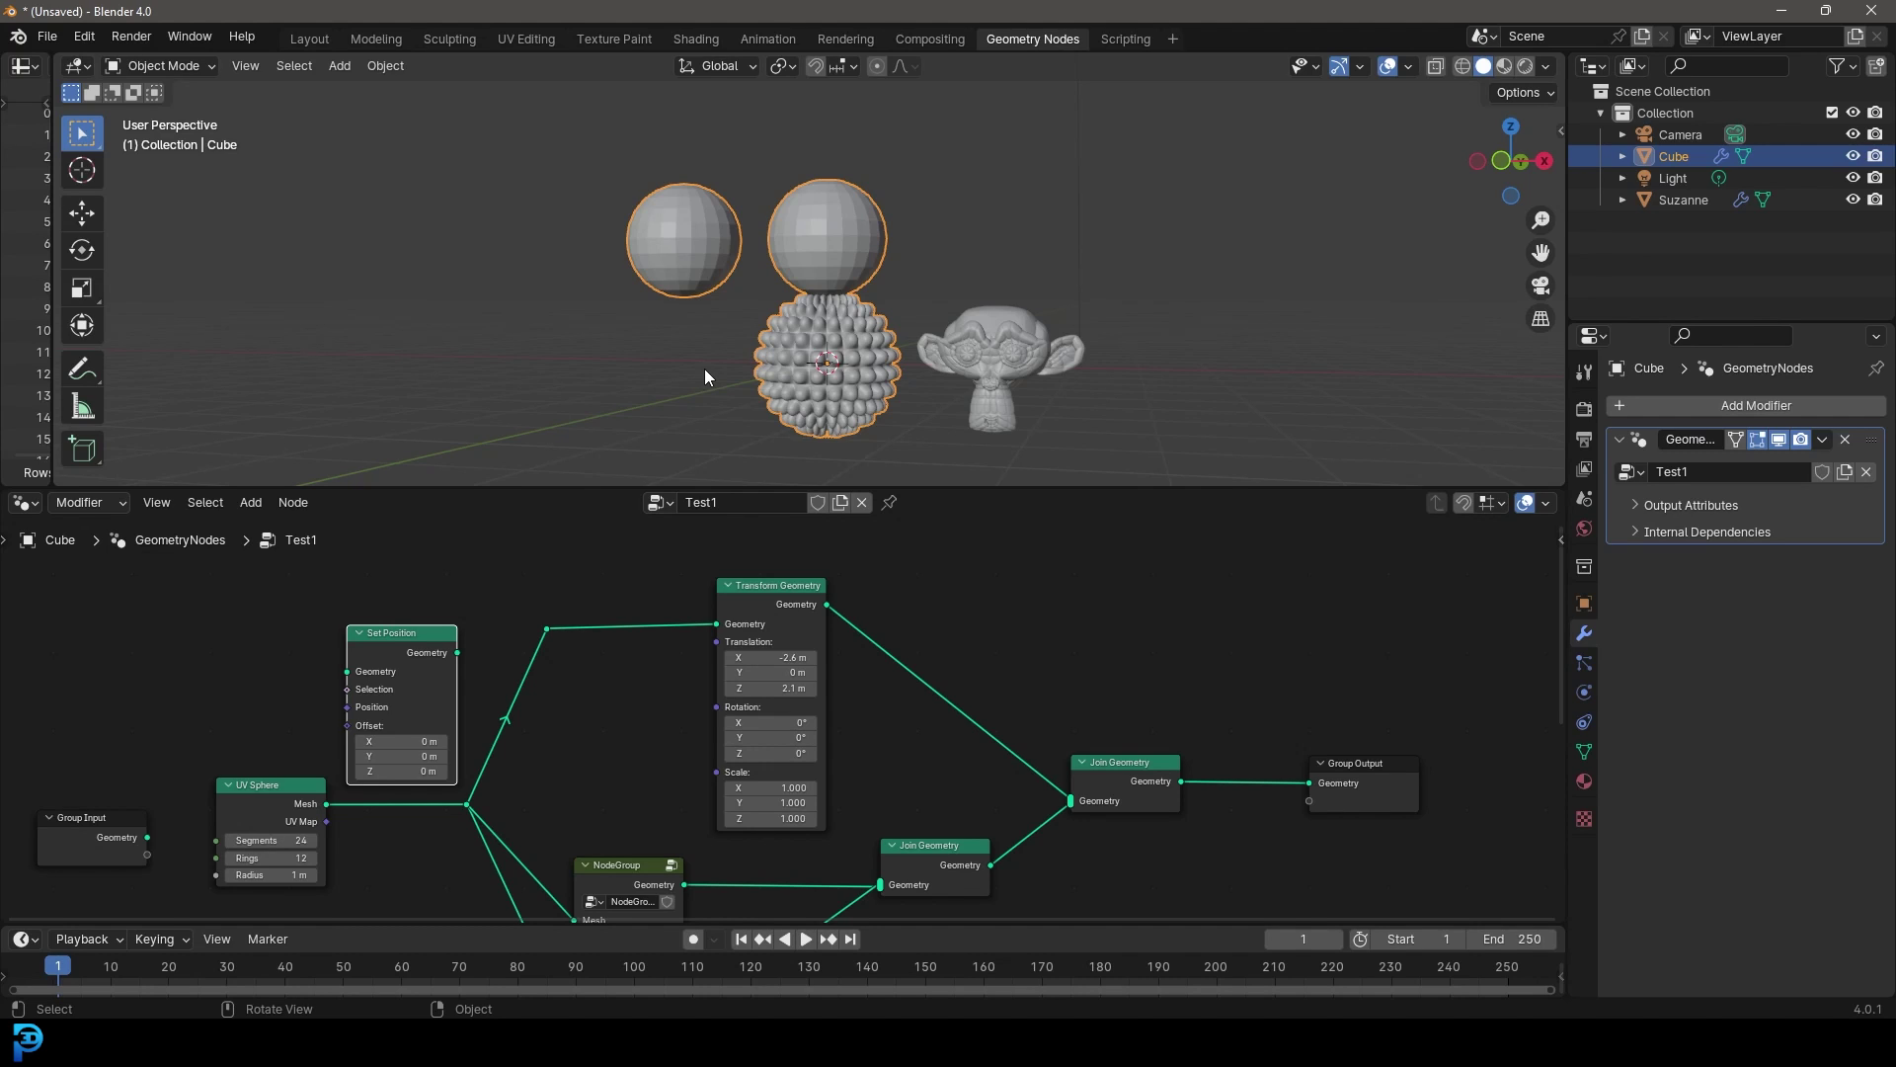
scroll(583, 674, "down", 2)
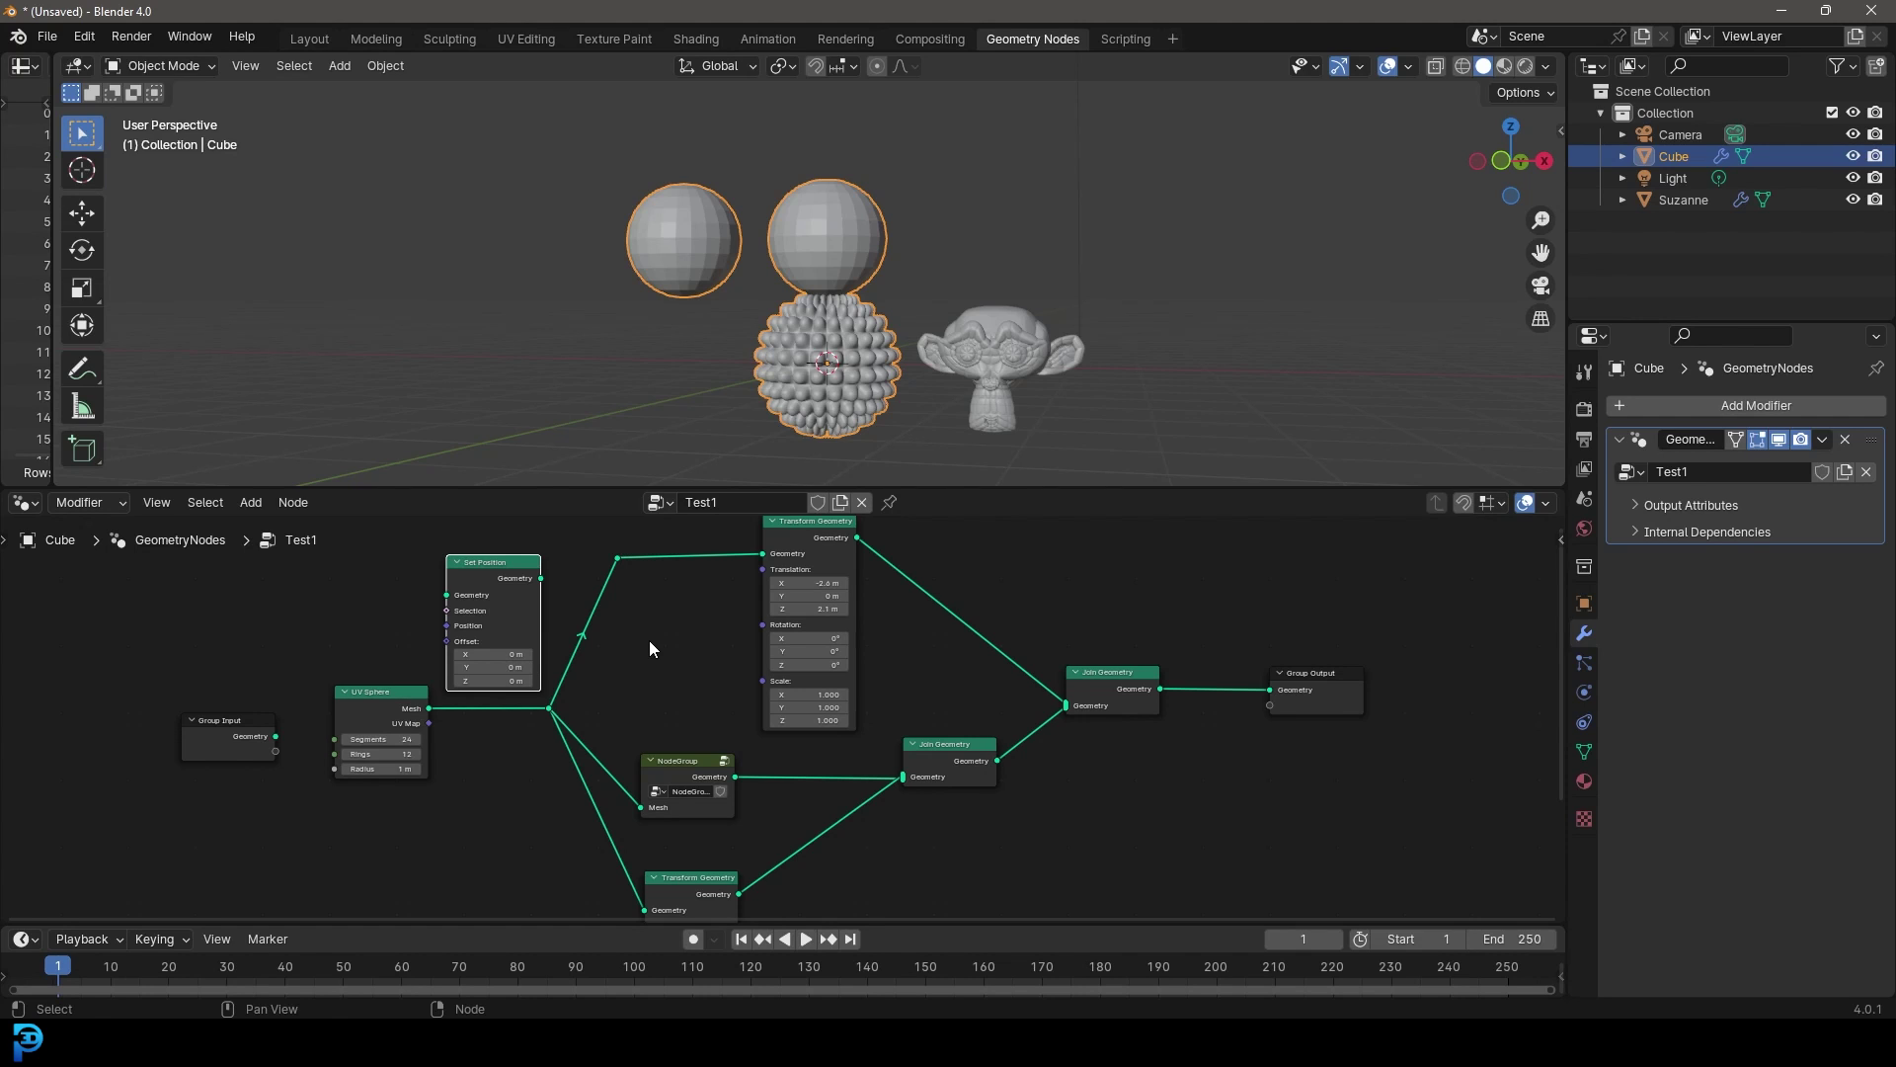
scroll(905, 311, "up", 4)
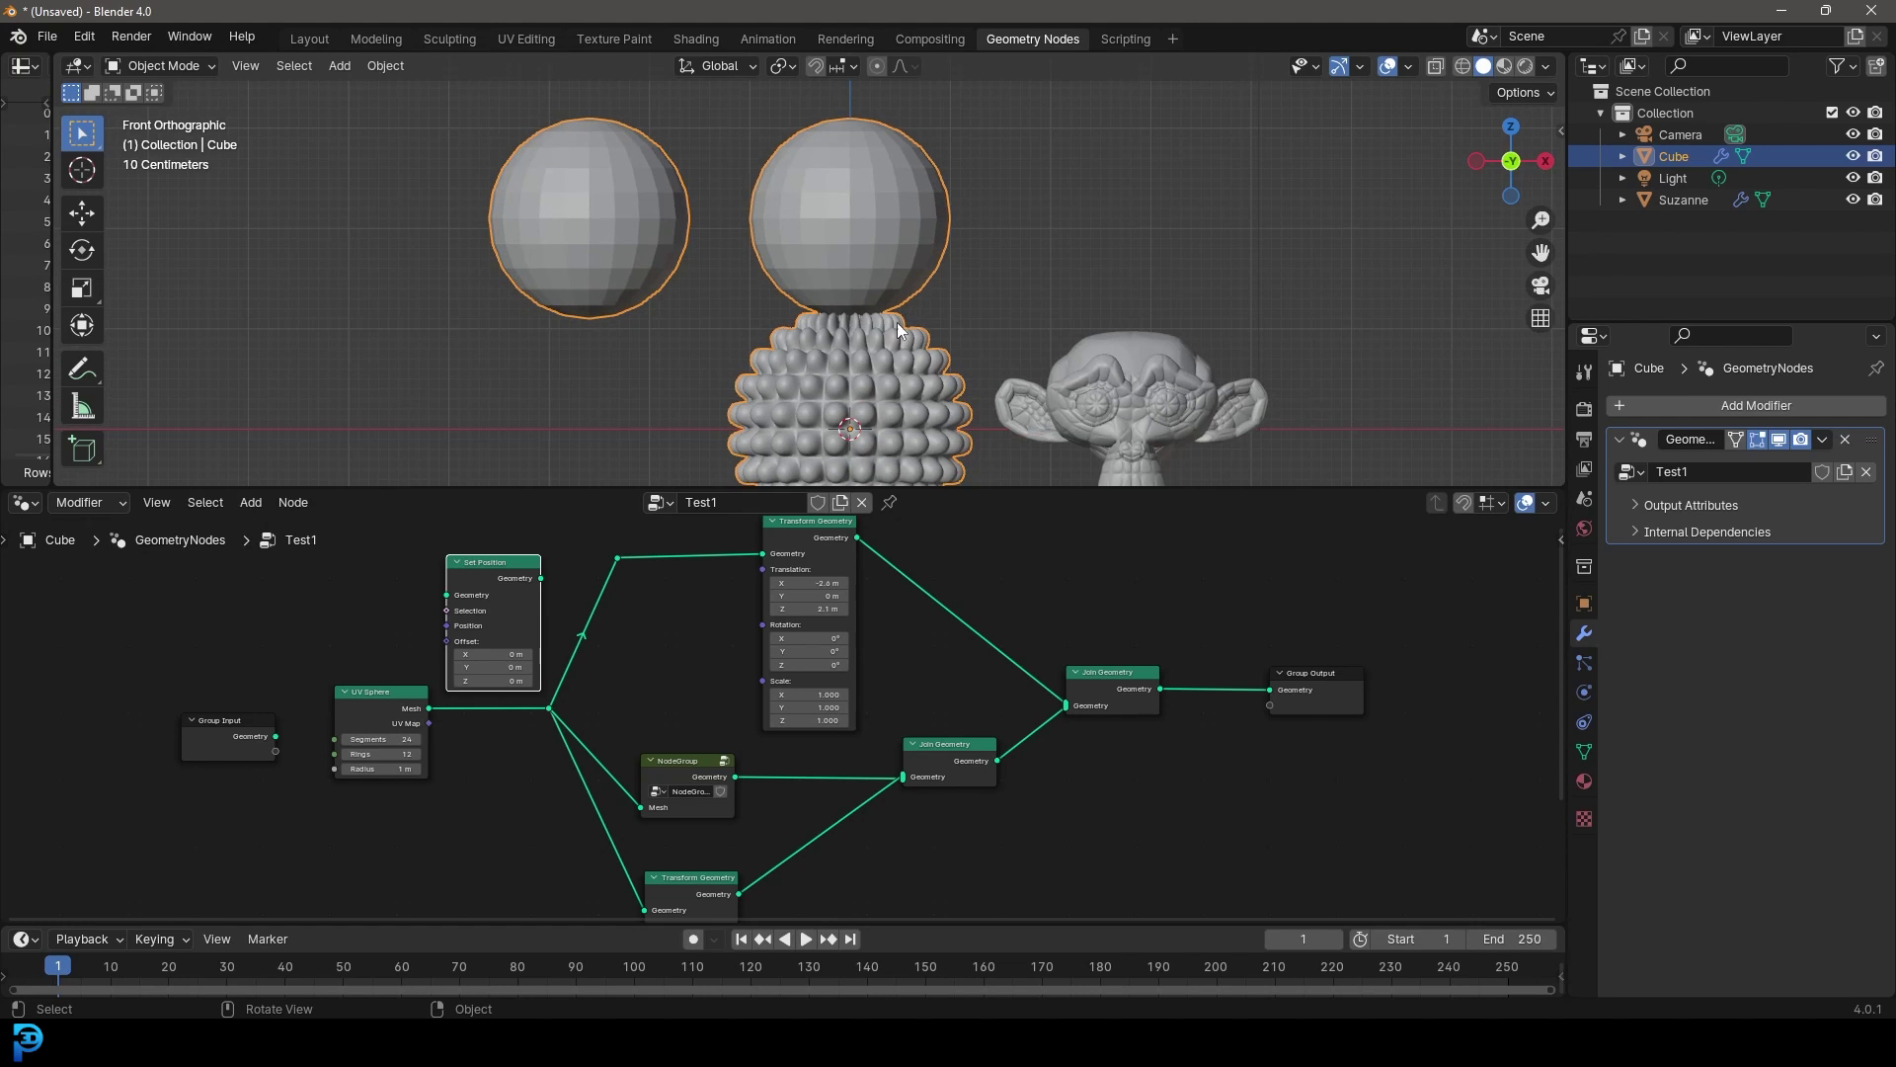
key("KP_1")
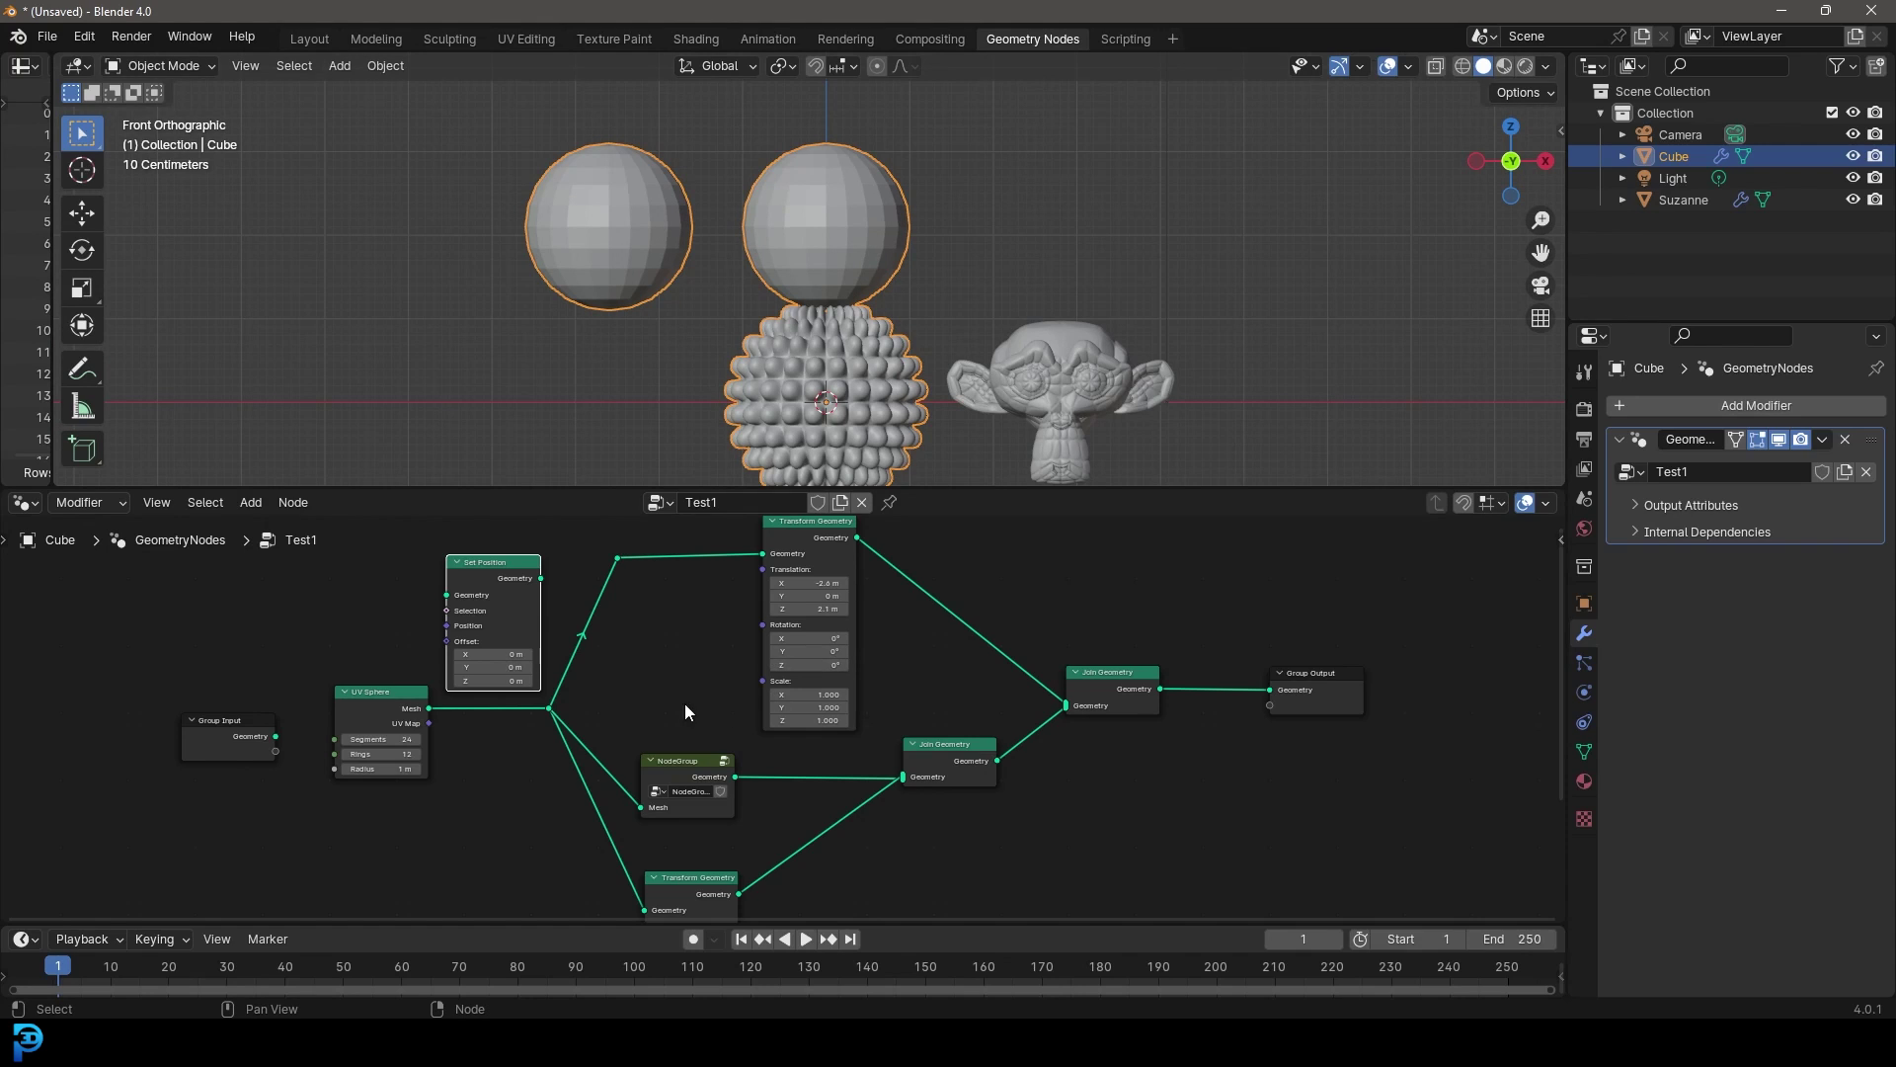
scroll(686, 703, "down", 2)
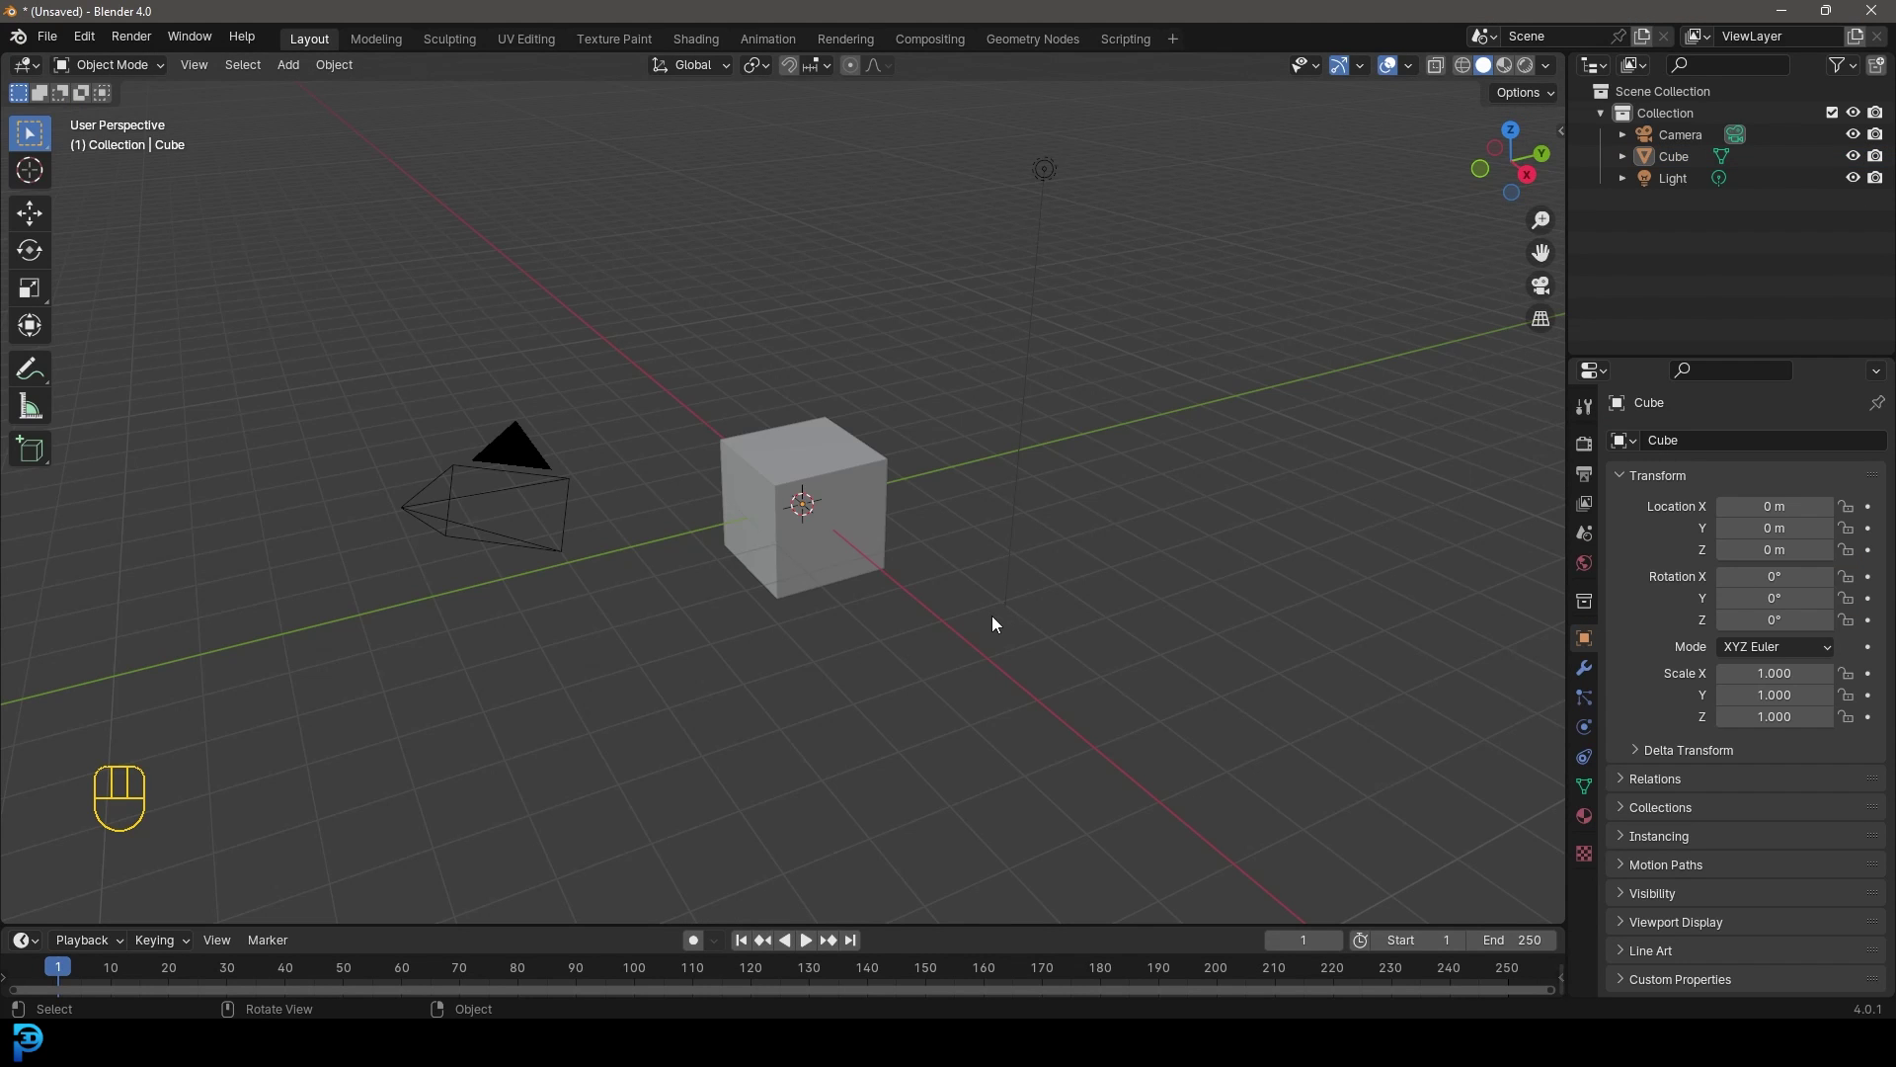
Select the default cube, switch to the Geometry Nodes workspace and shrink the spreadsheet to enlarge the 3D viewport.
left_click(815, 447)
middle_click_drag(826, 464, 826, 483)
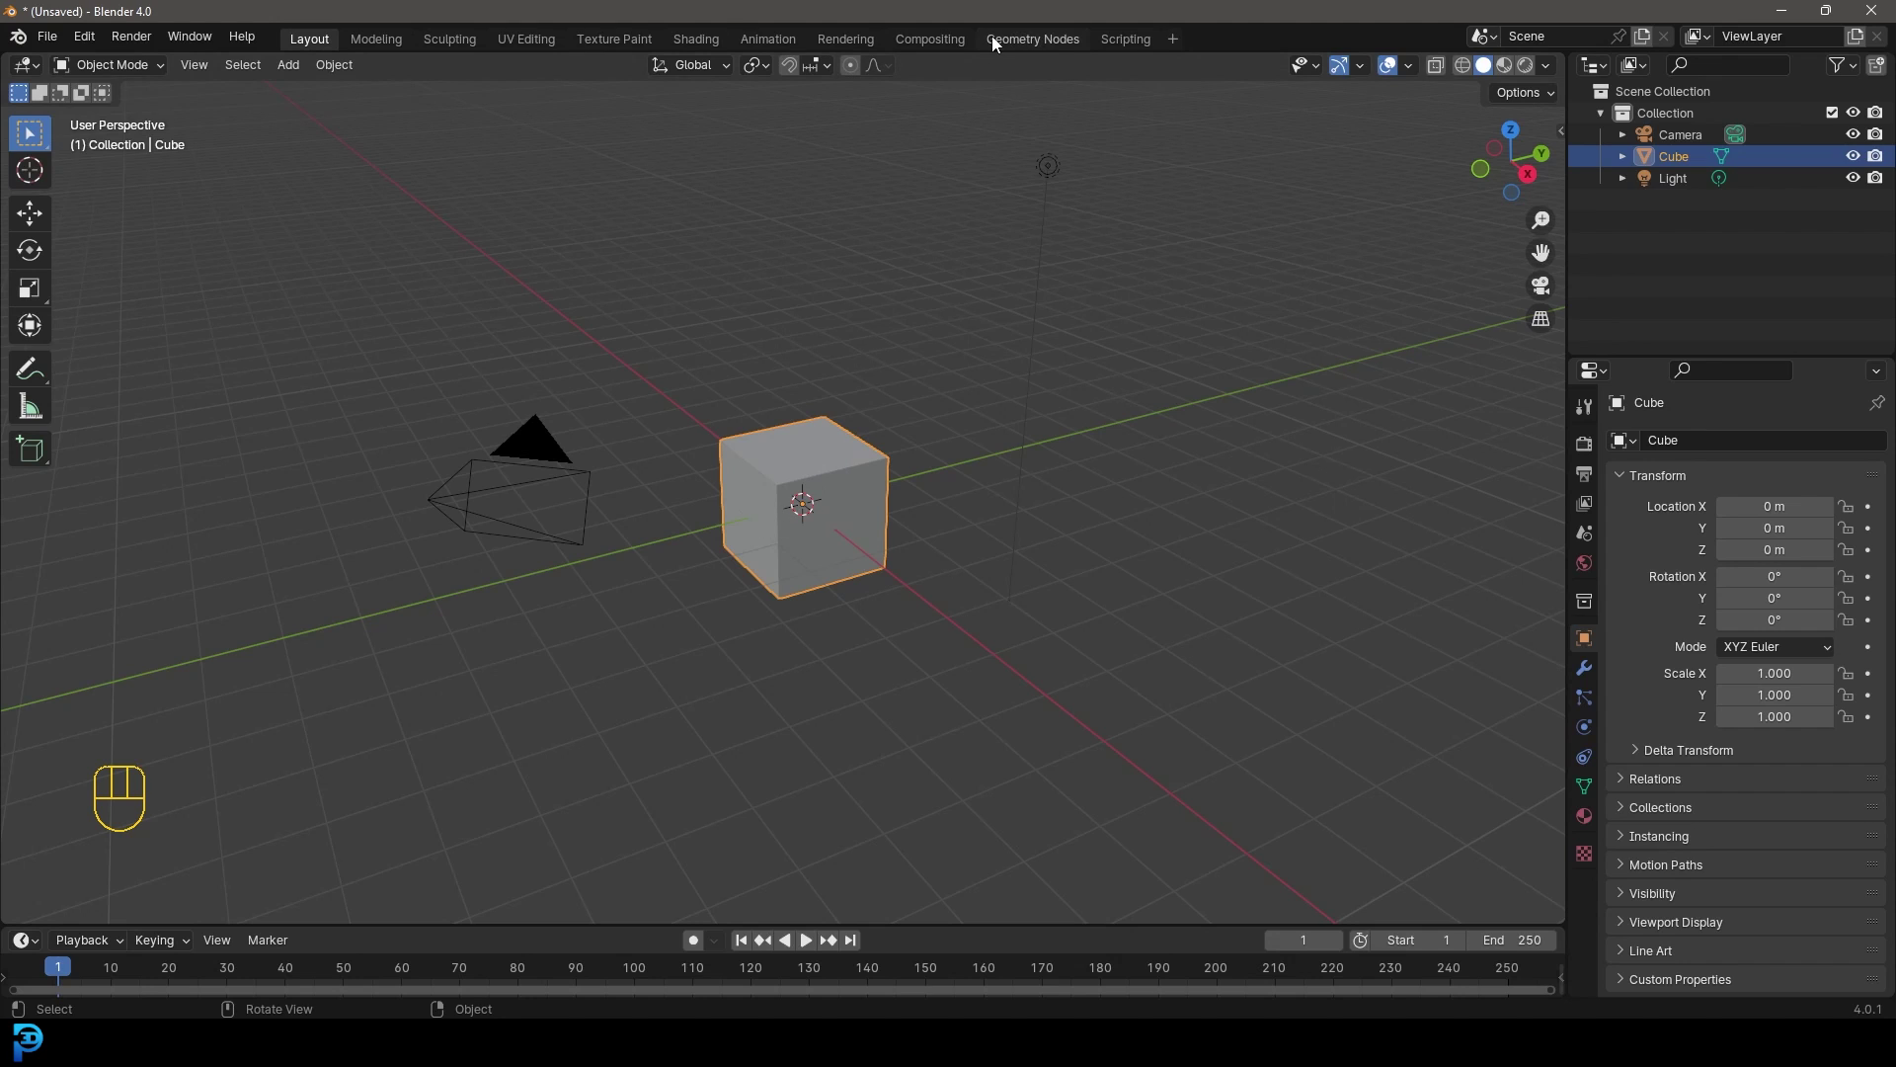
left_click(1052, 37)
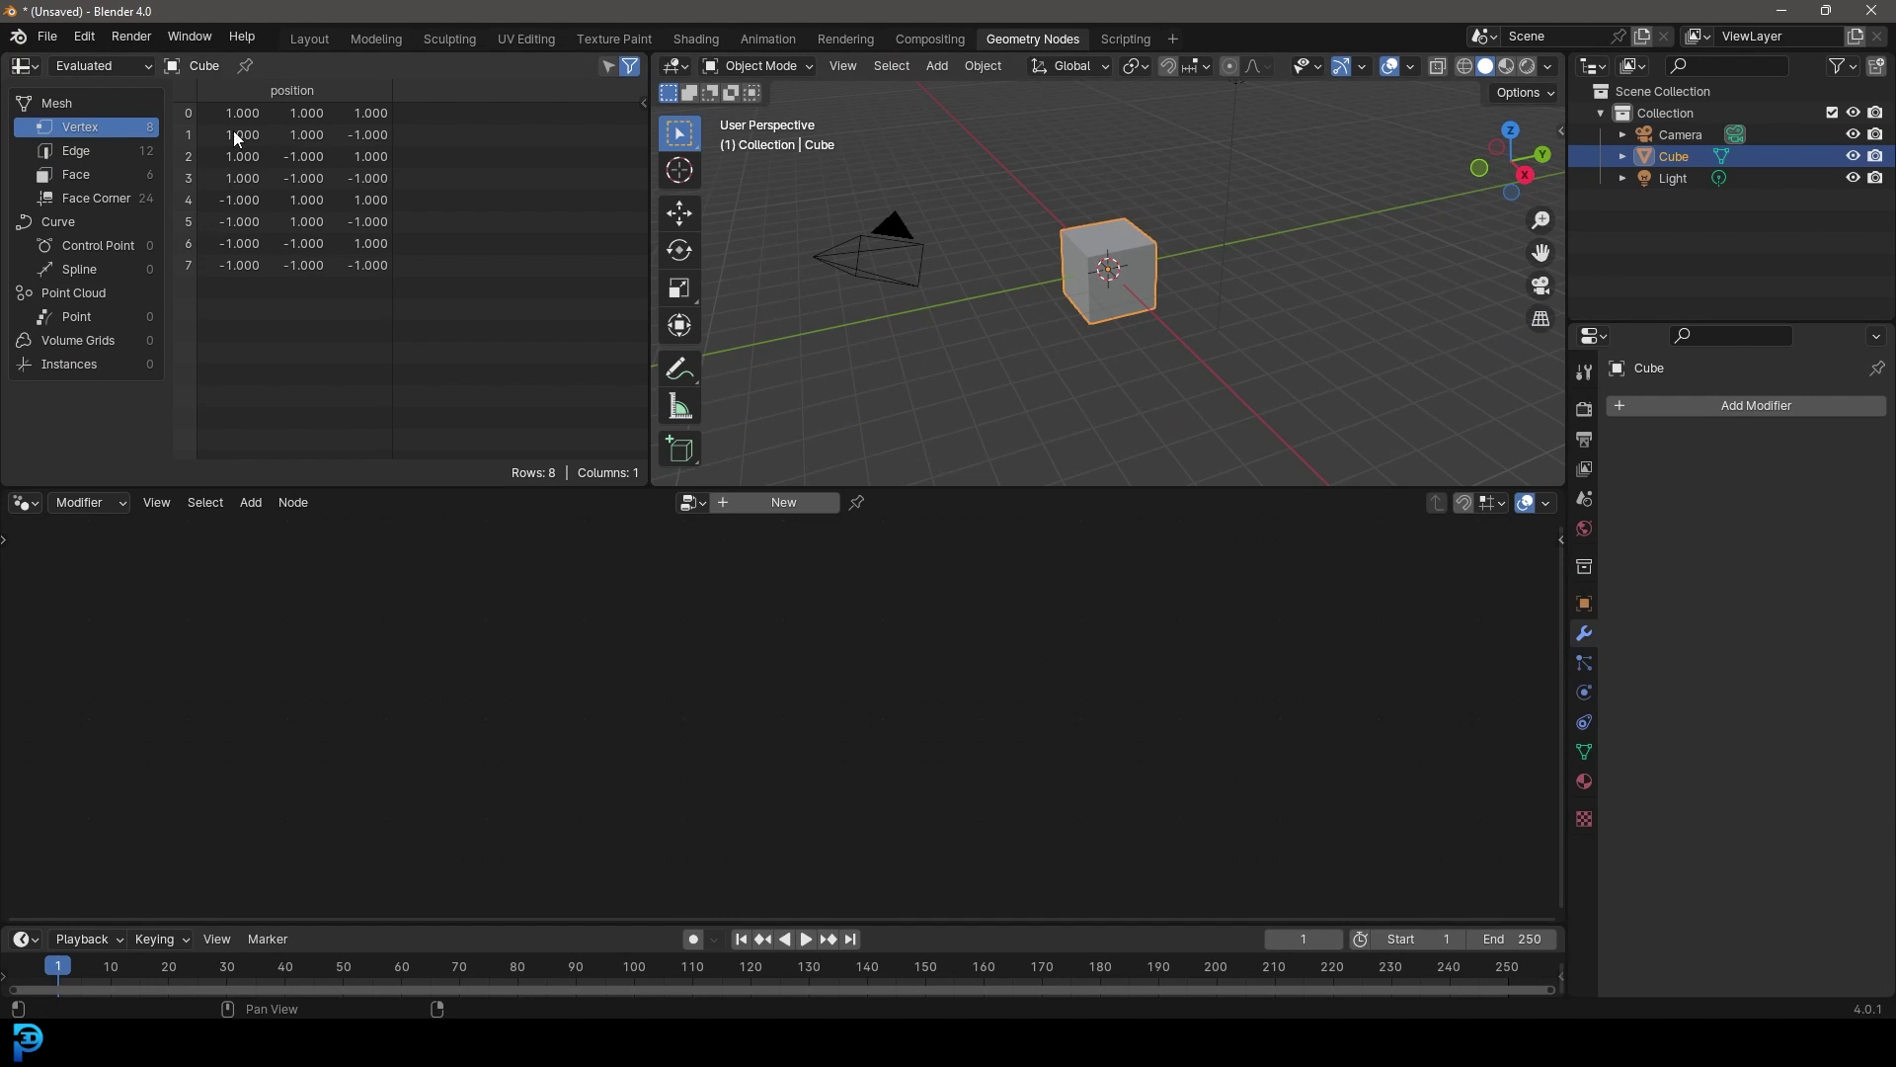
scroll(1111, 280, "up", 2)
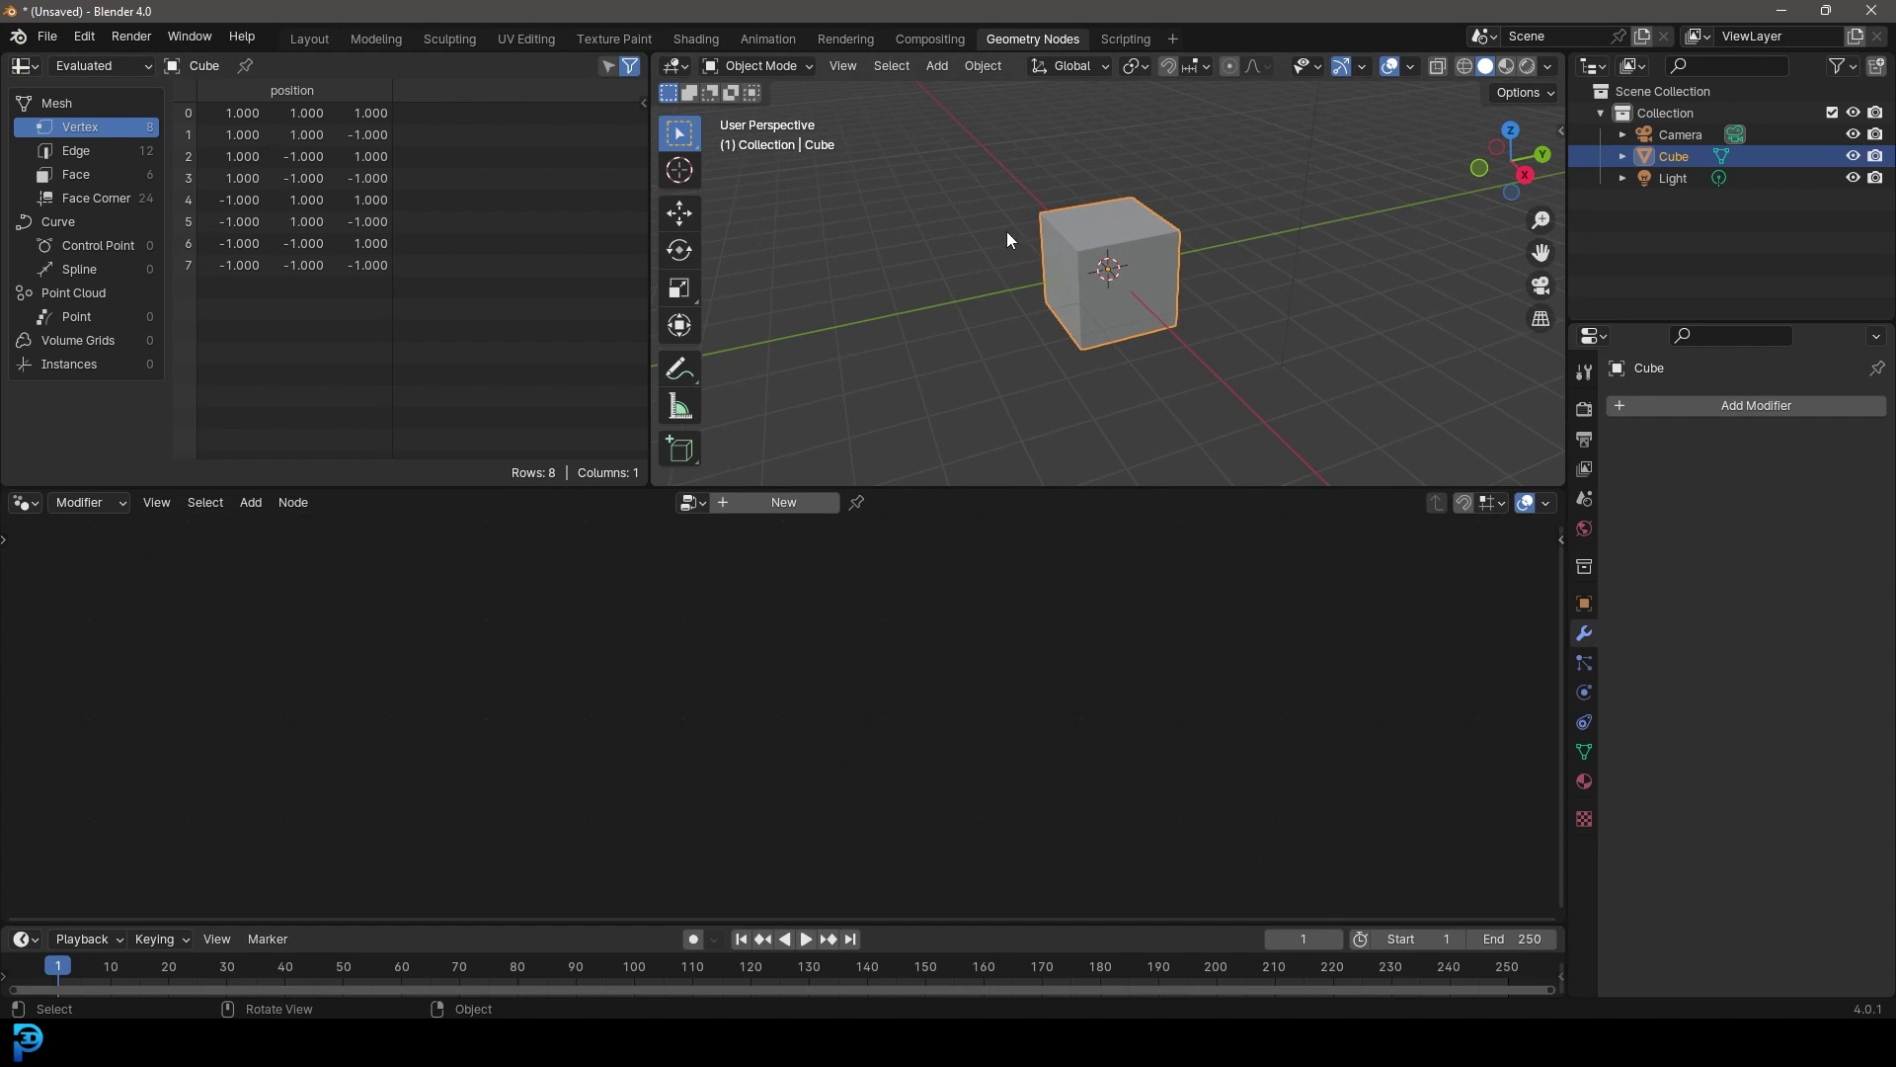
scroll(1130, 253, "up", 1)
middle_click_drag(1094, 227, 1069, 241)
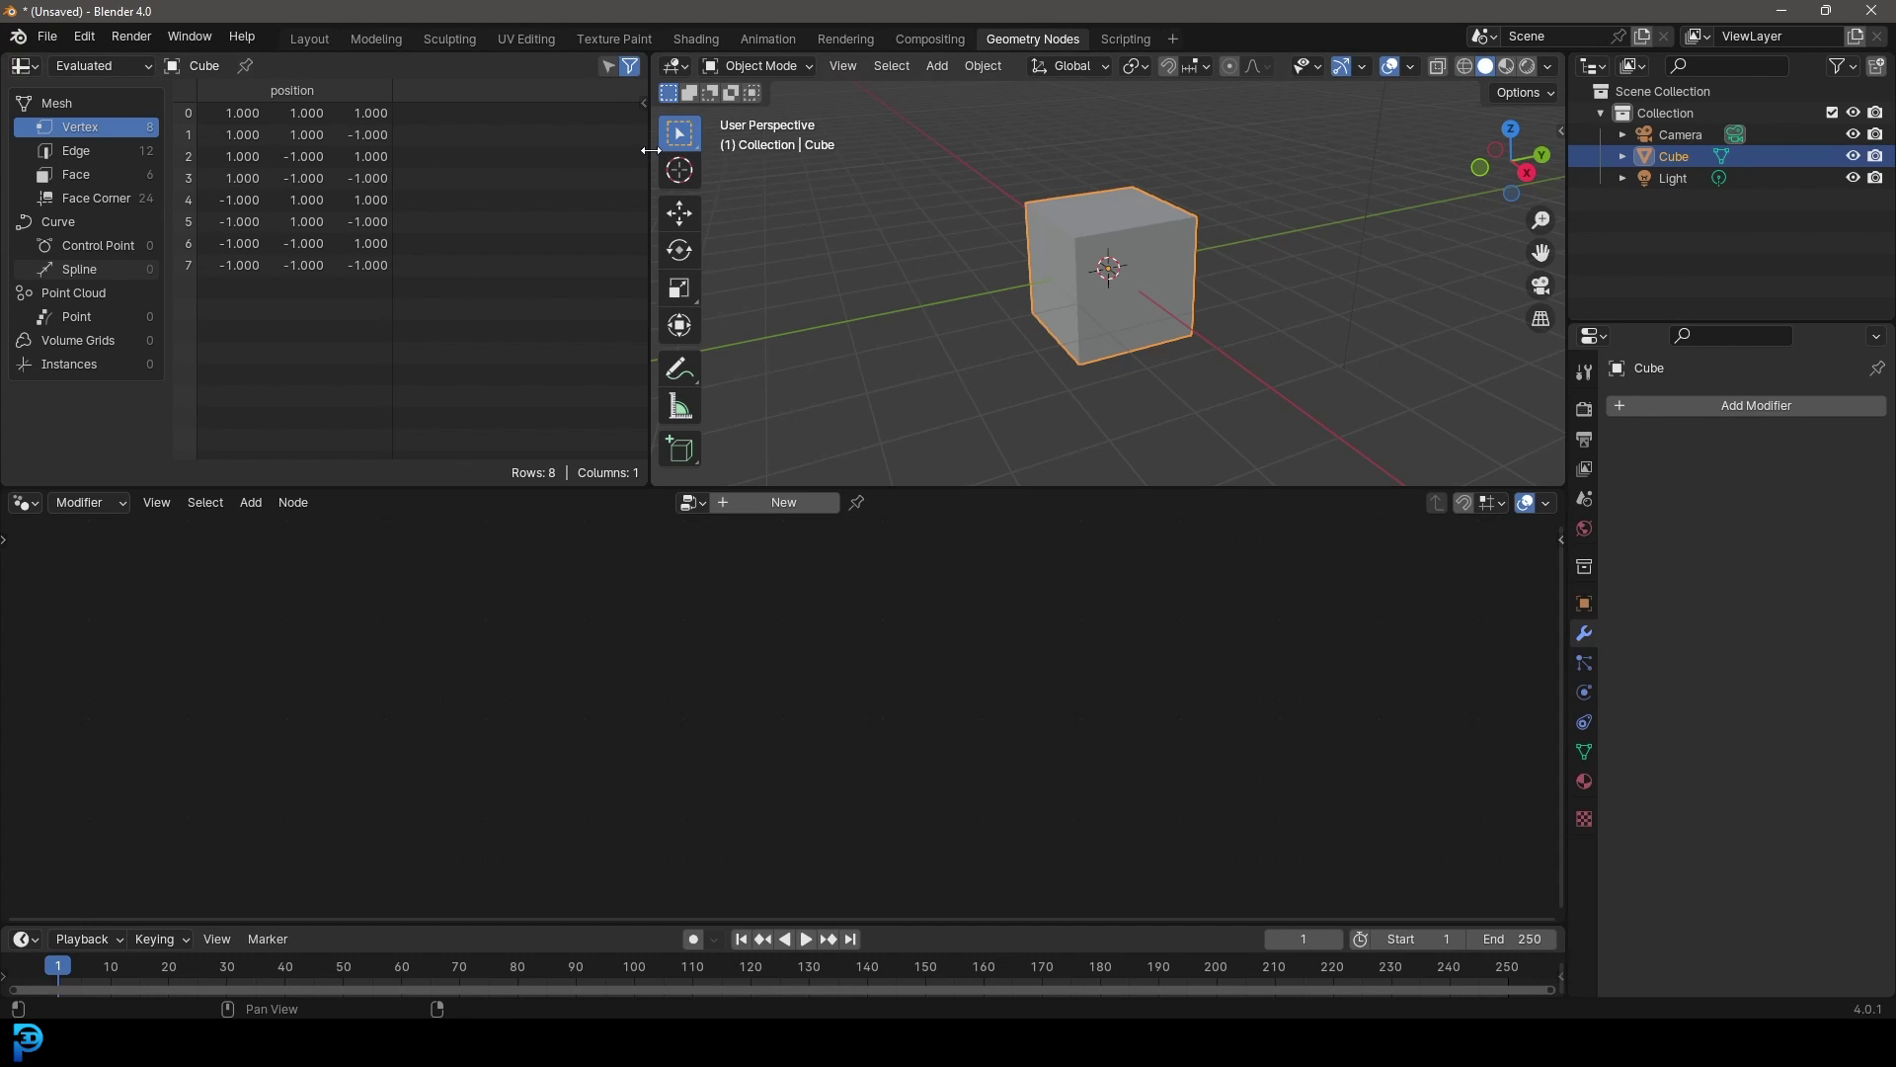
left_click_drag(650, 150, 89, 243)
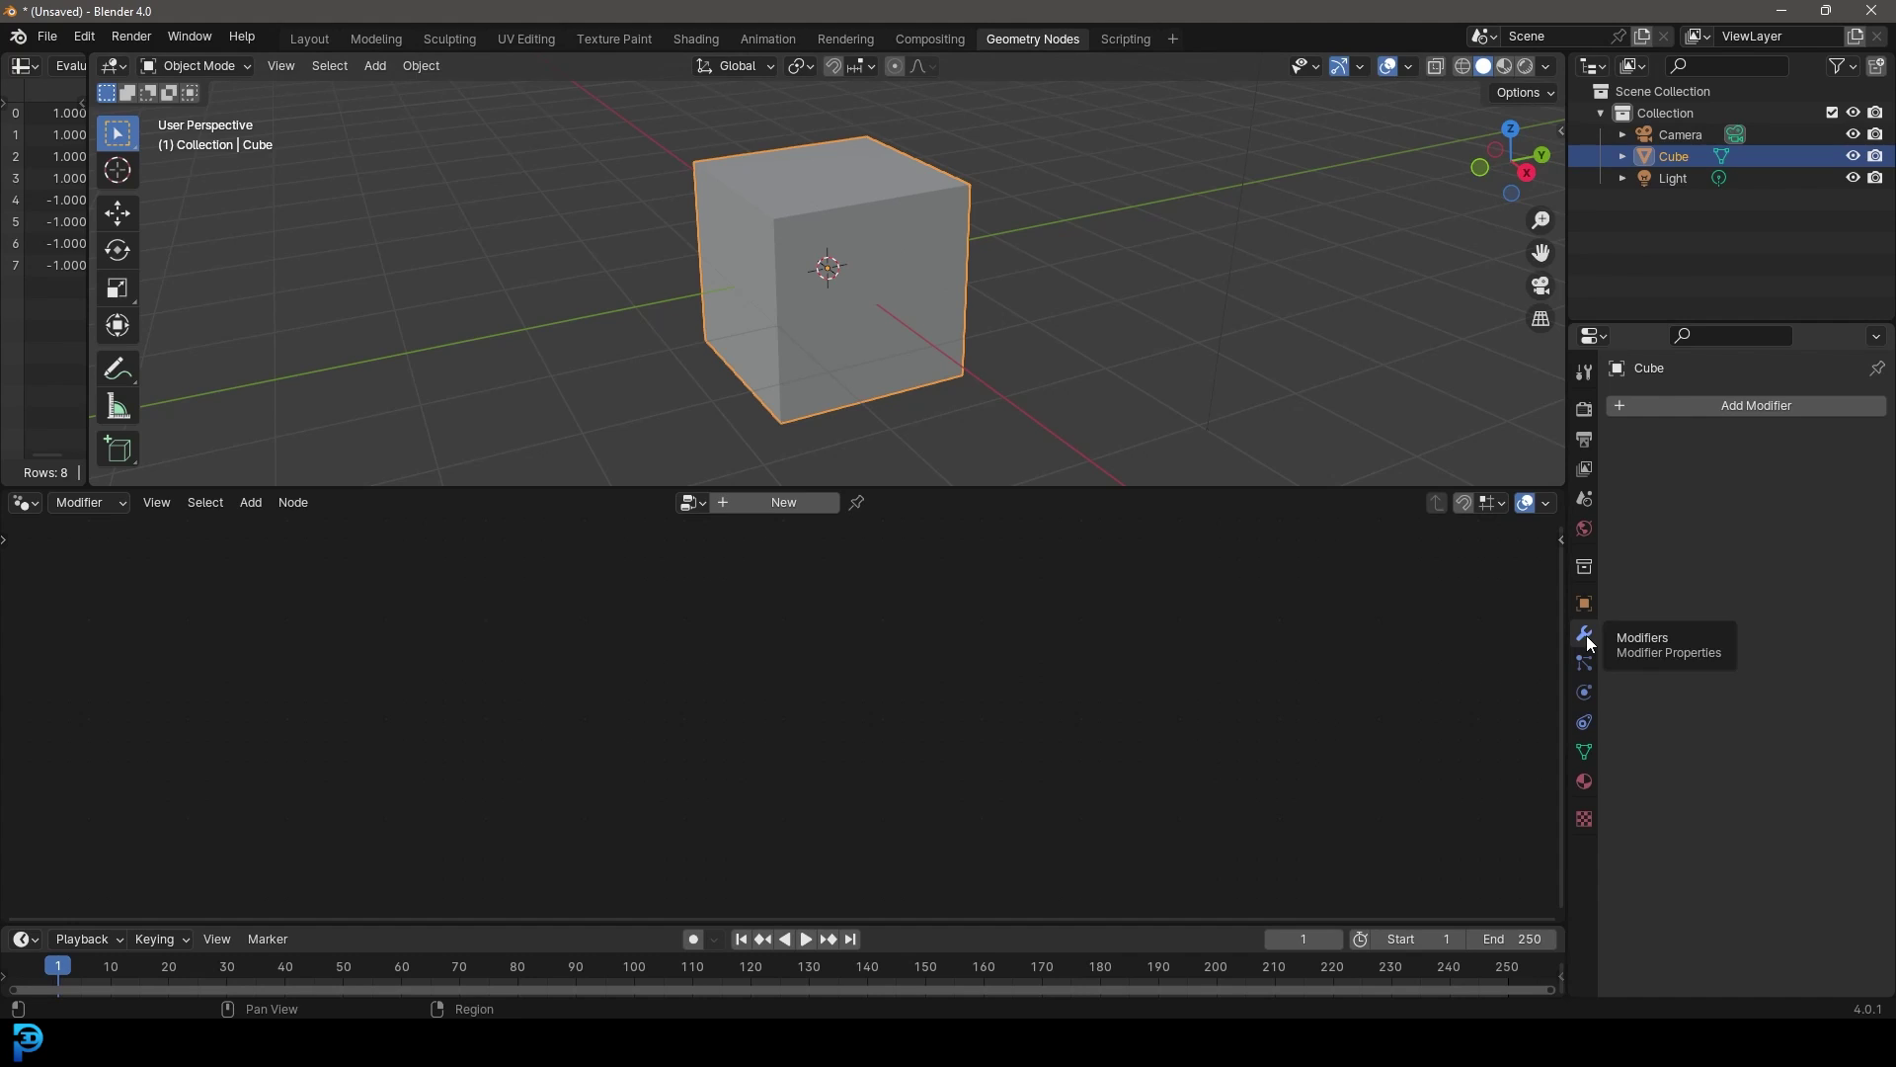
left_click(1743, 406)
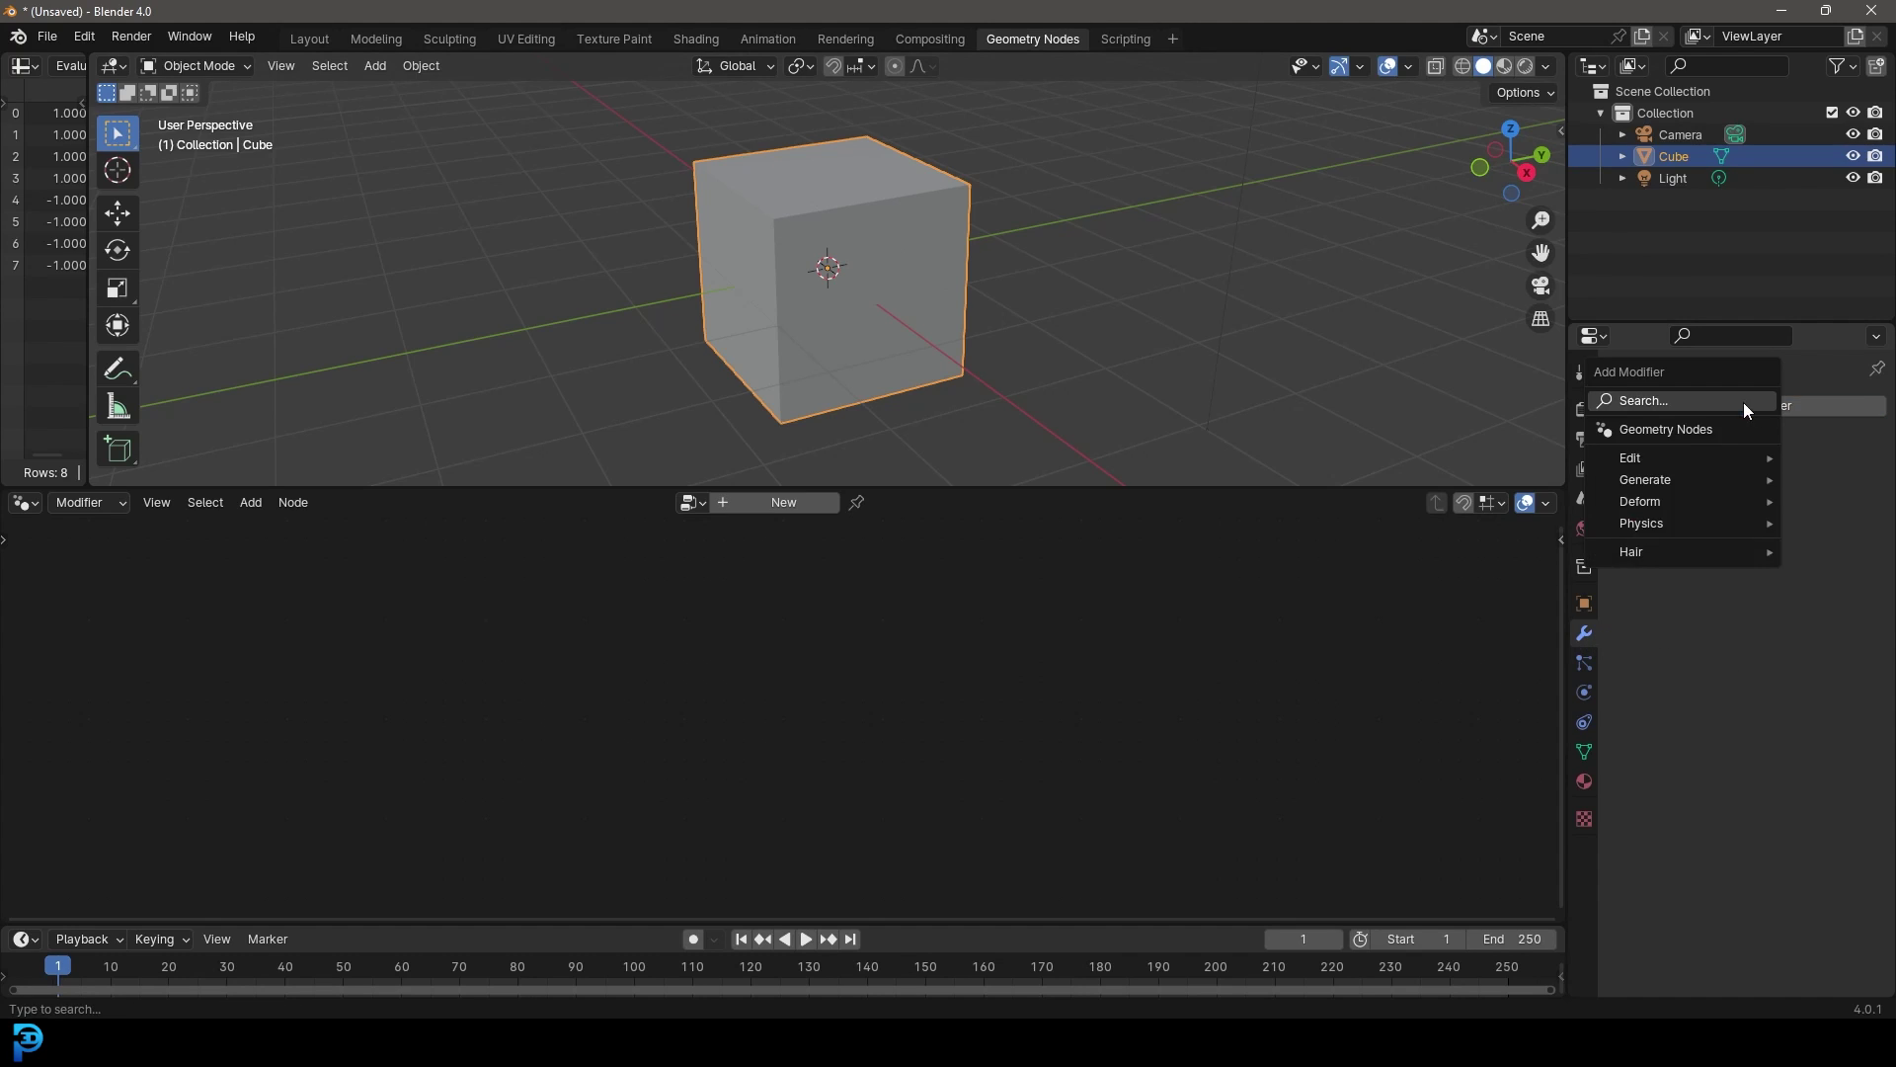
left_click(1654, 400)
type("geon")
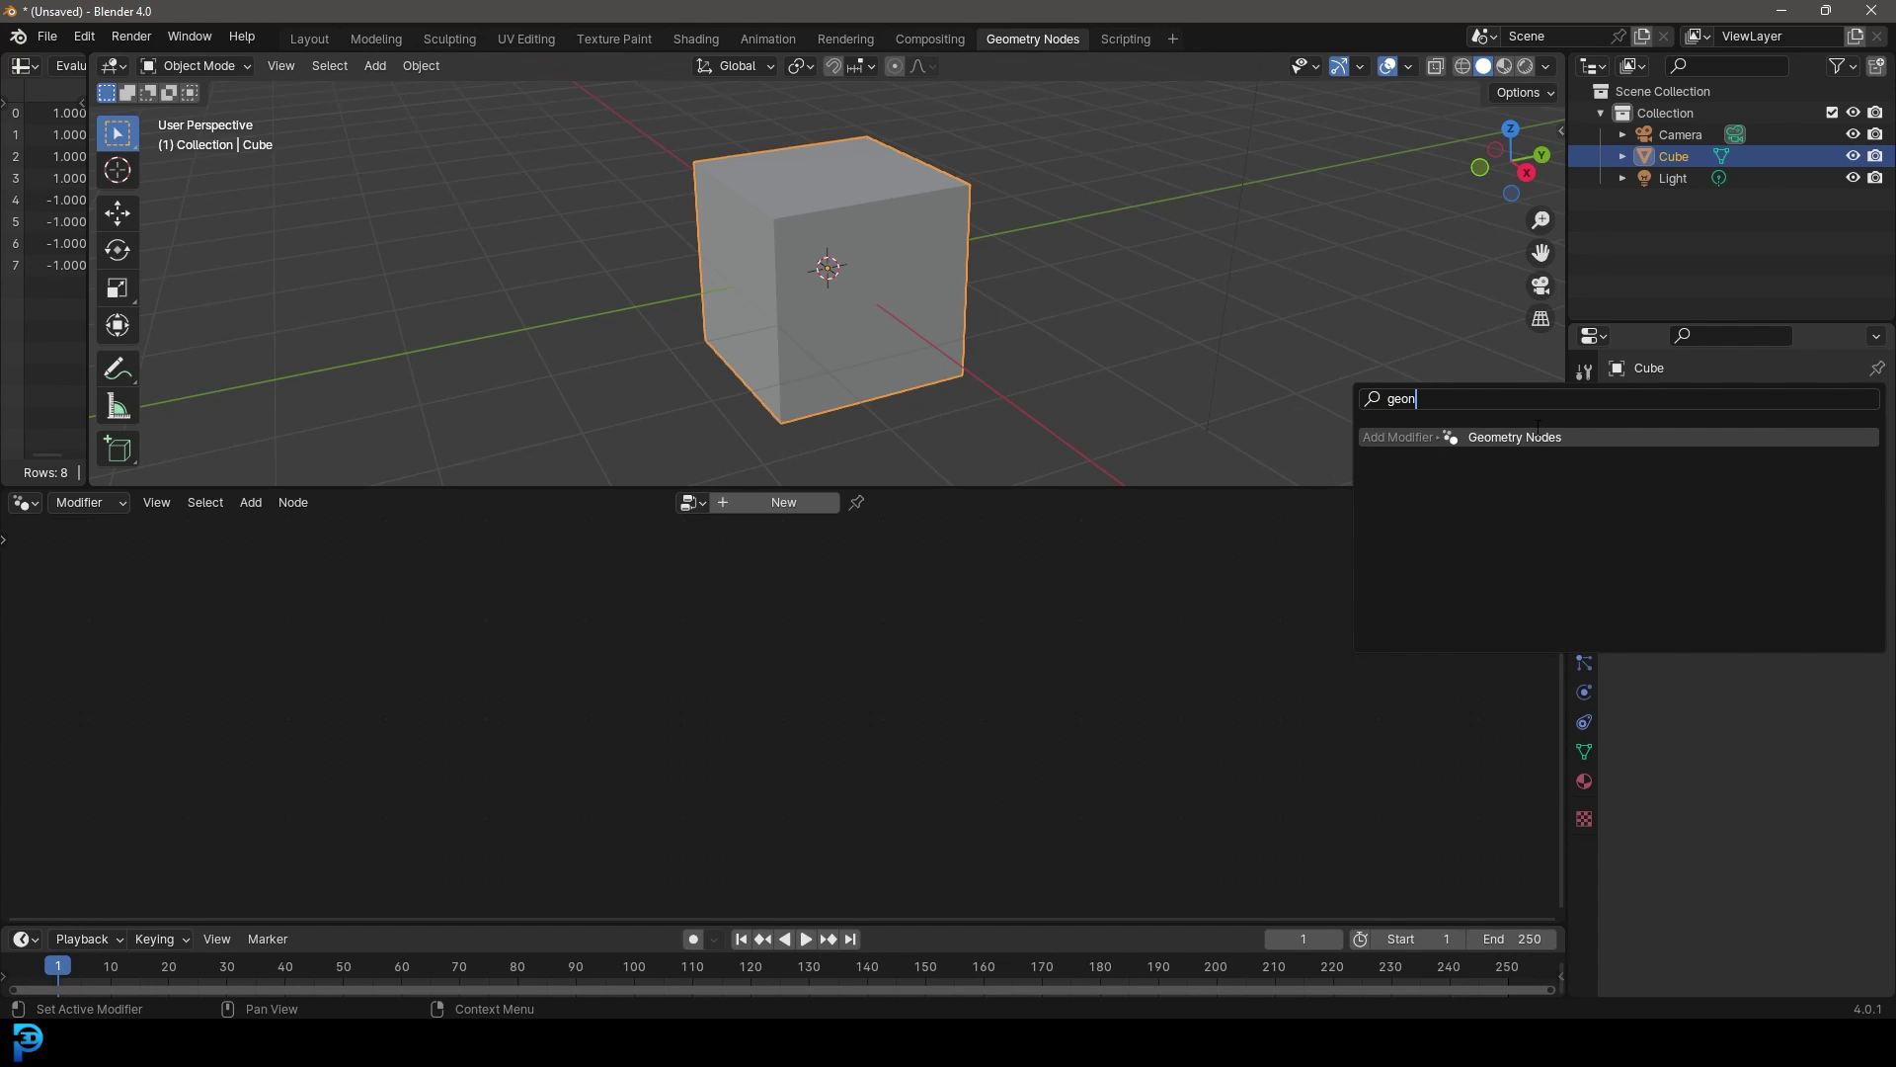
key("Escape")
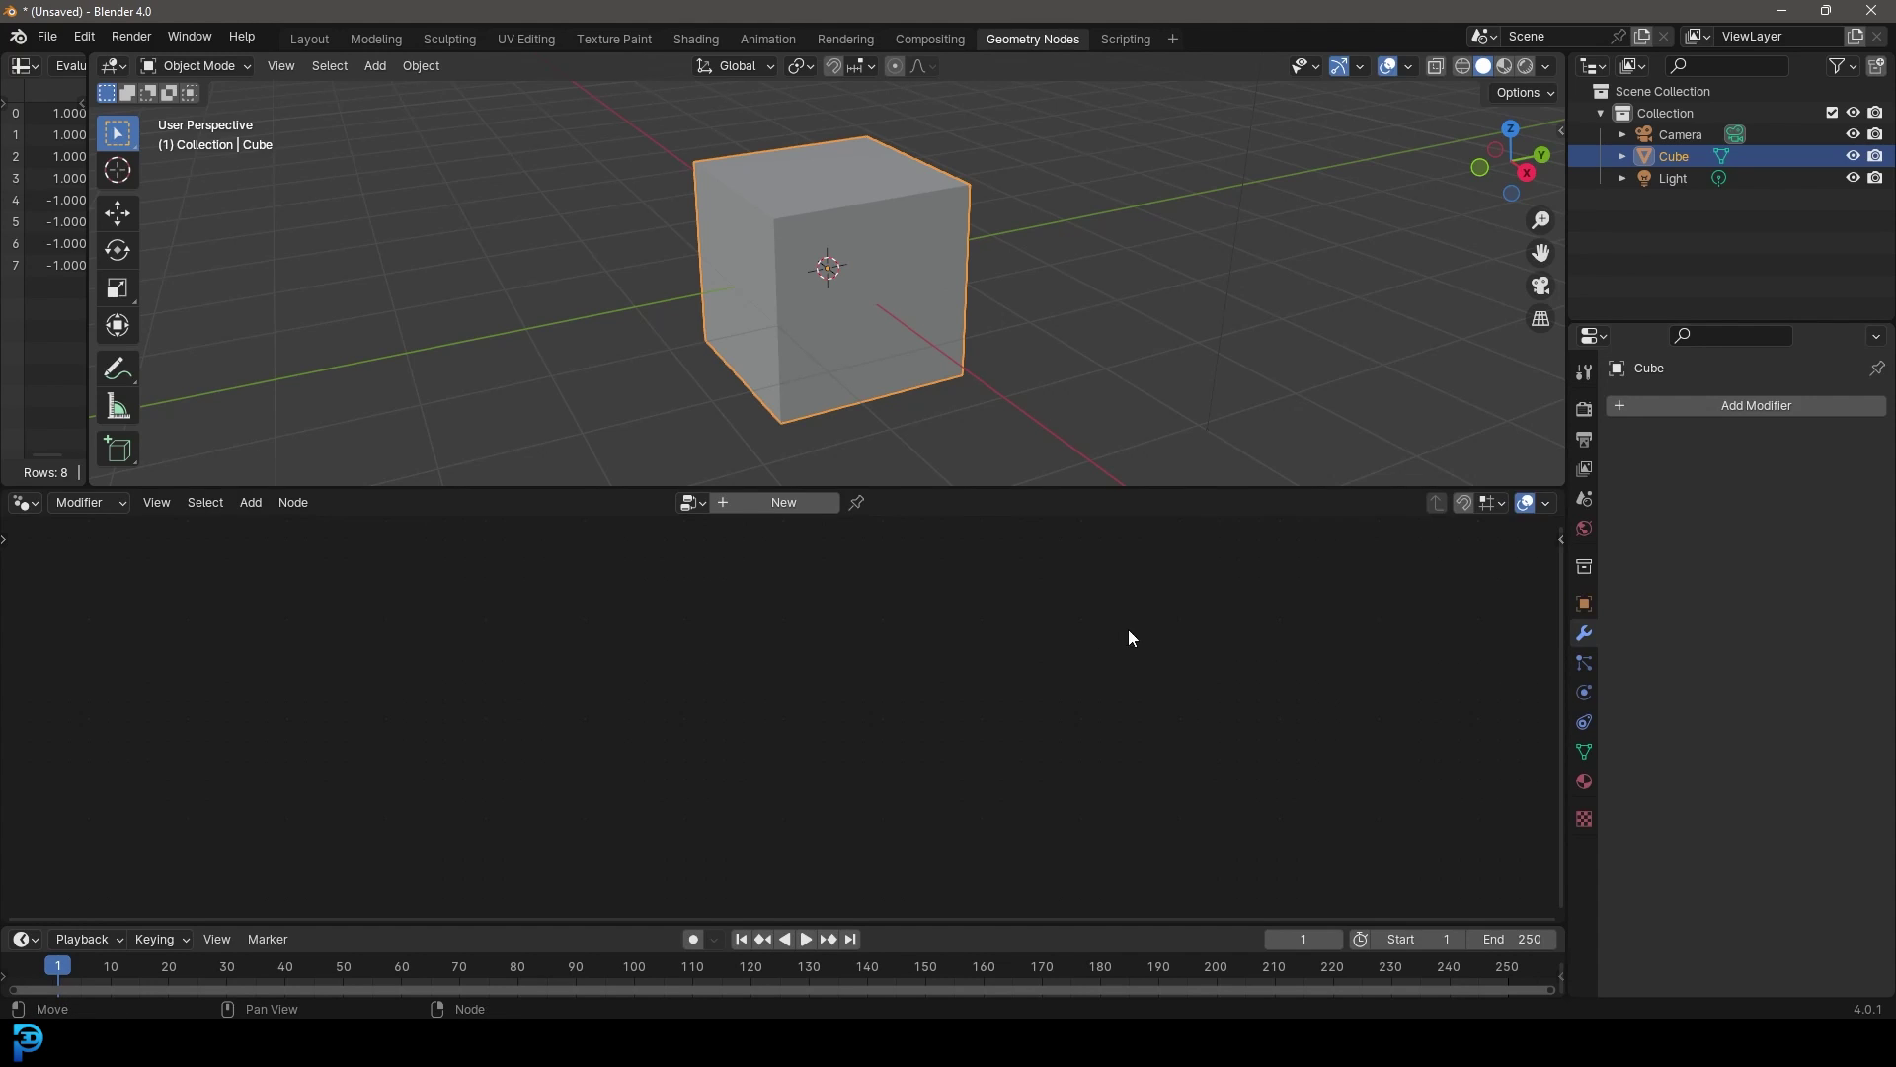
Create a new geometry node tree on the cube and space its Group Input and Group Output nodes apart.
left_click(762, 500)
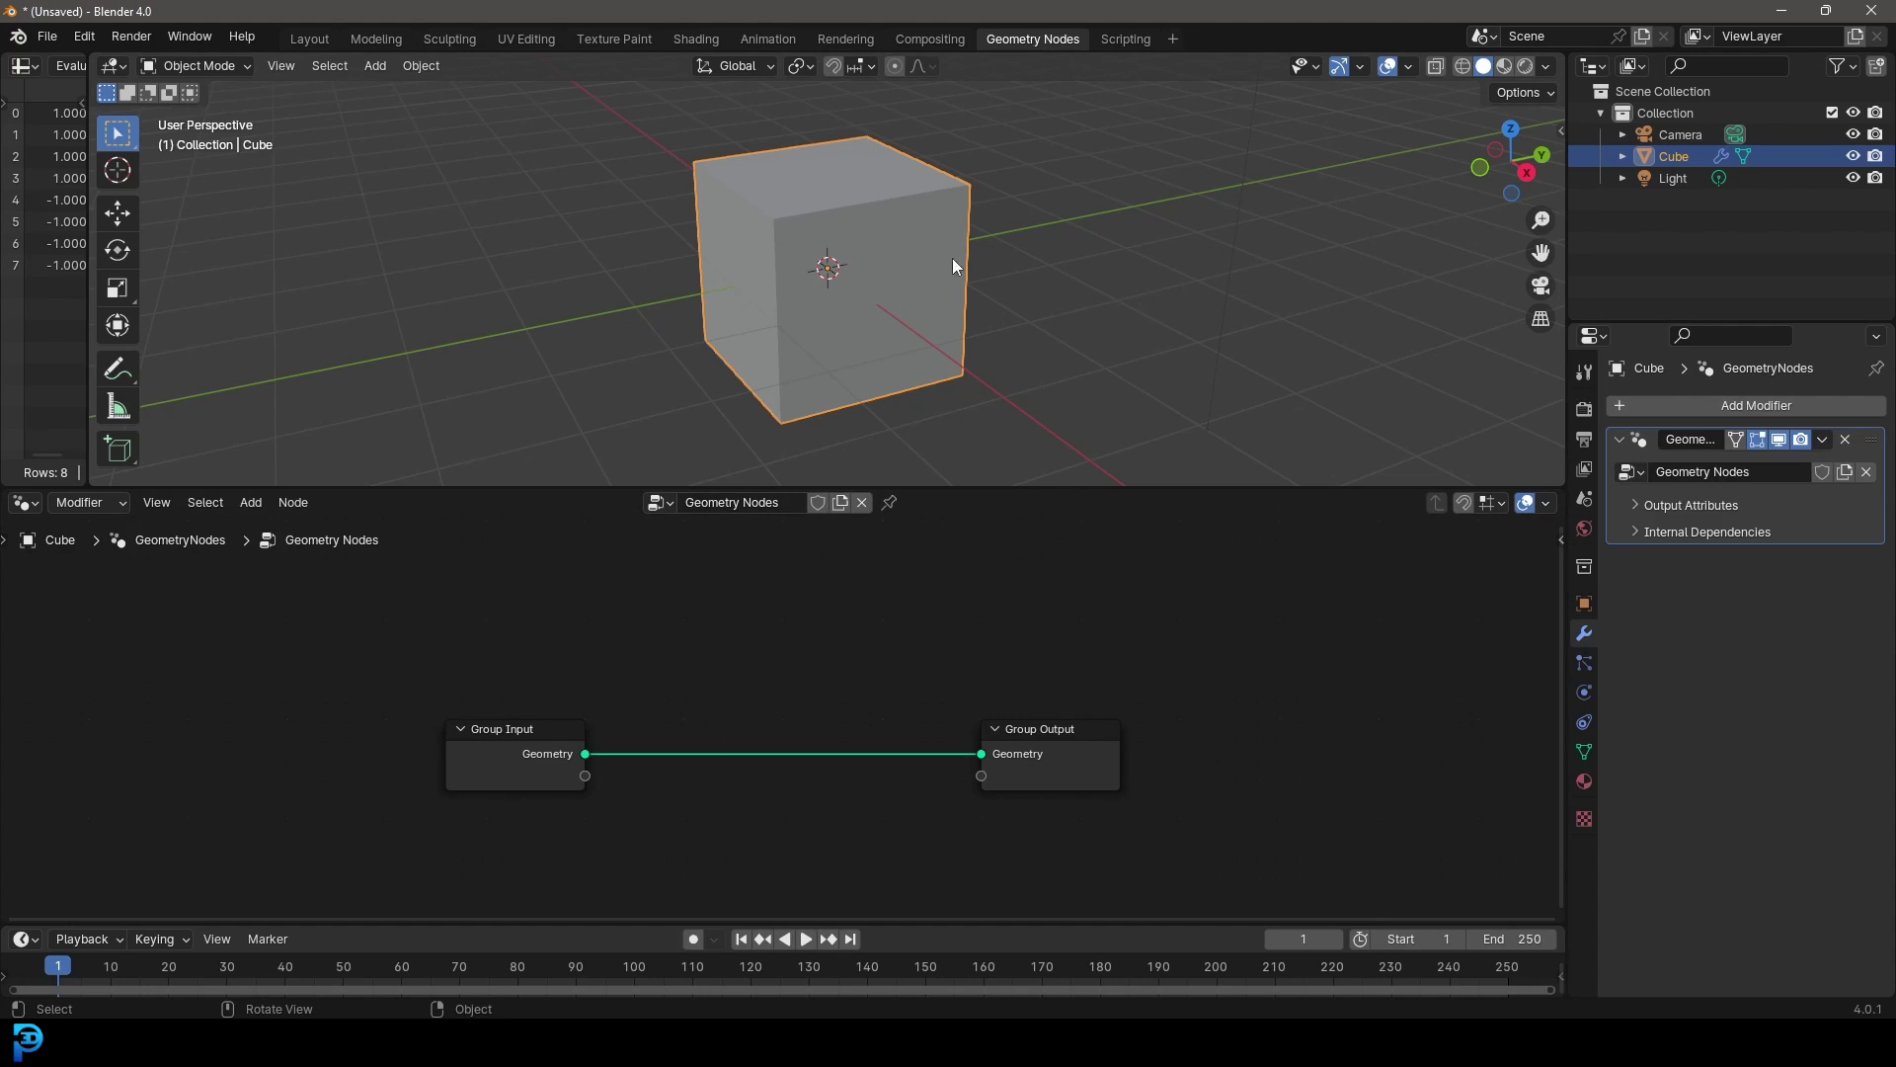
scroll(962, 245, "down", 3)
scroll(802, 706, "up", 1)
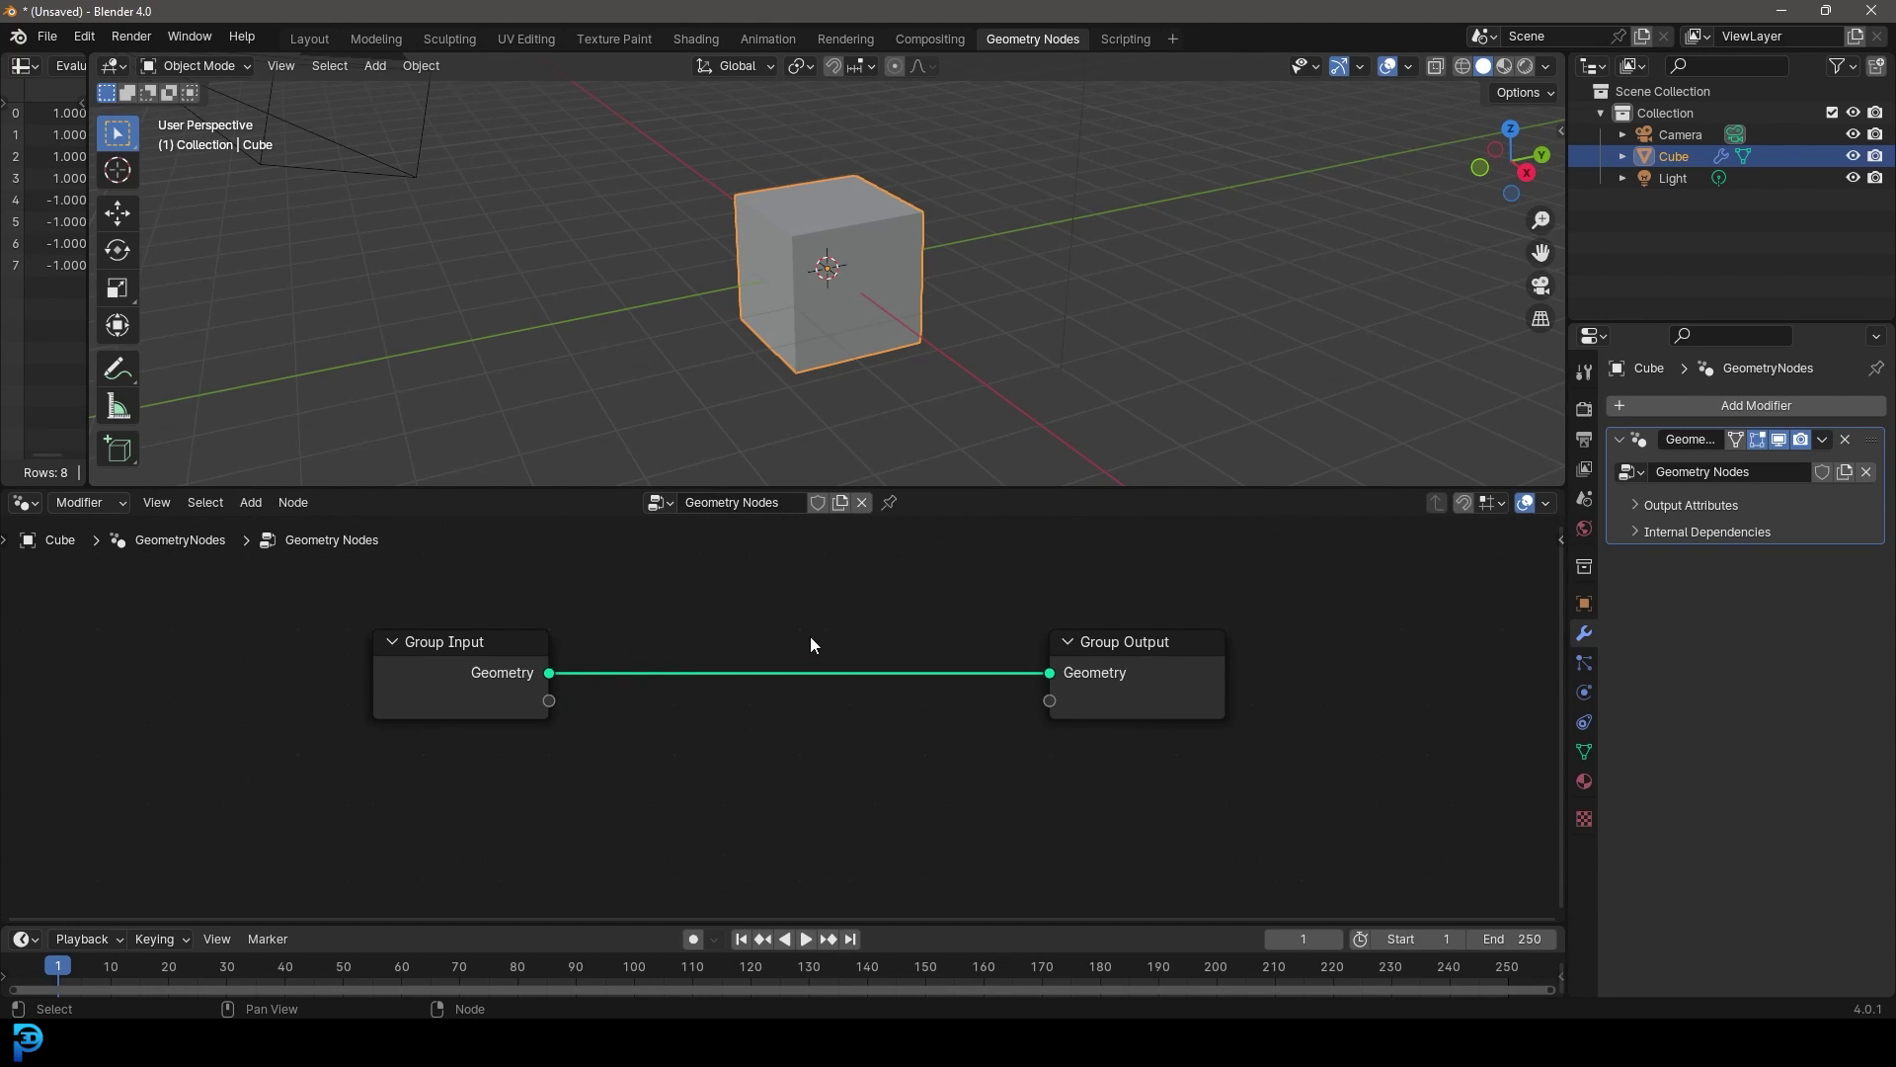
left_click_drag(454, 671, 469, 667)
left_click_drag(1140, 660, 1203, 660)
scroll(902, 215, "up", 4)
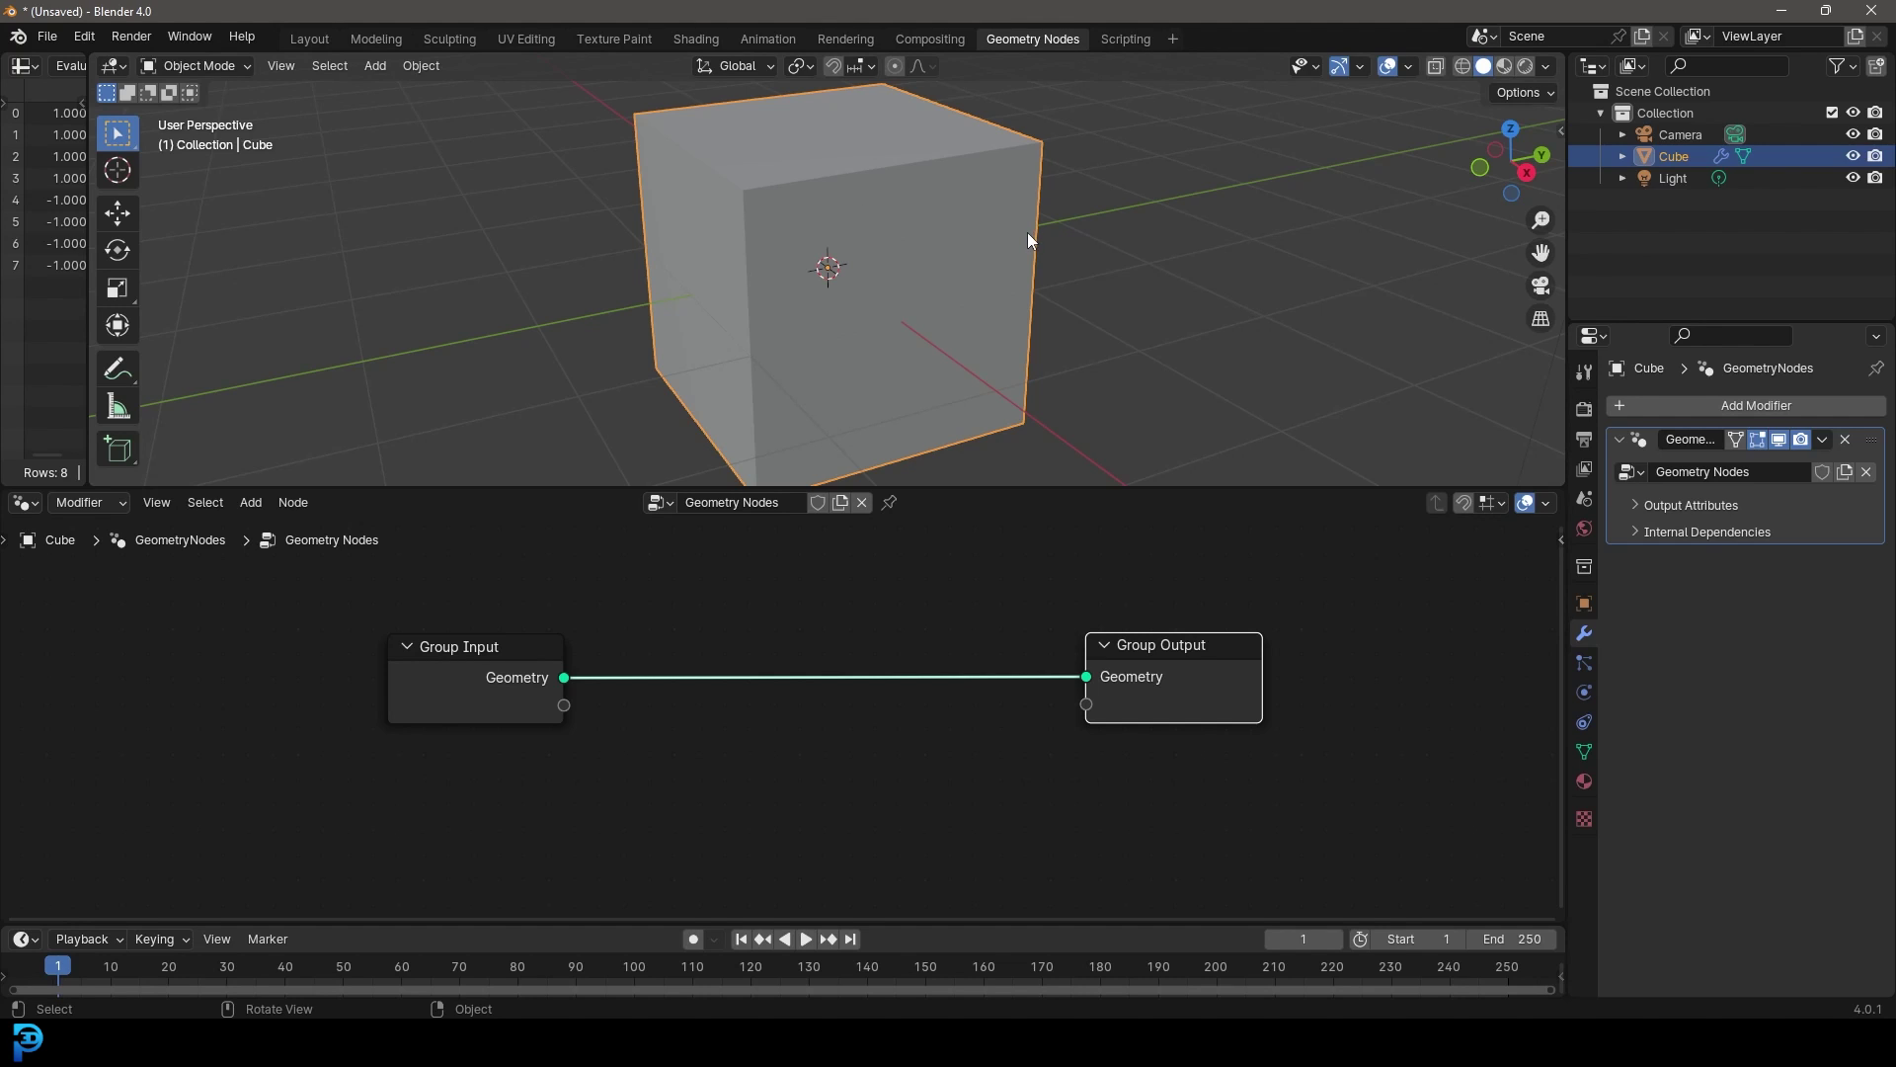
left_click_drag(471, 669, 487, 629)
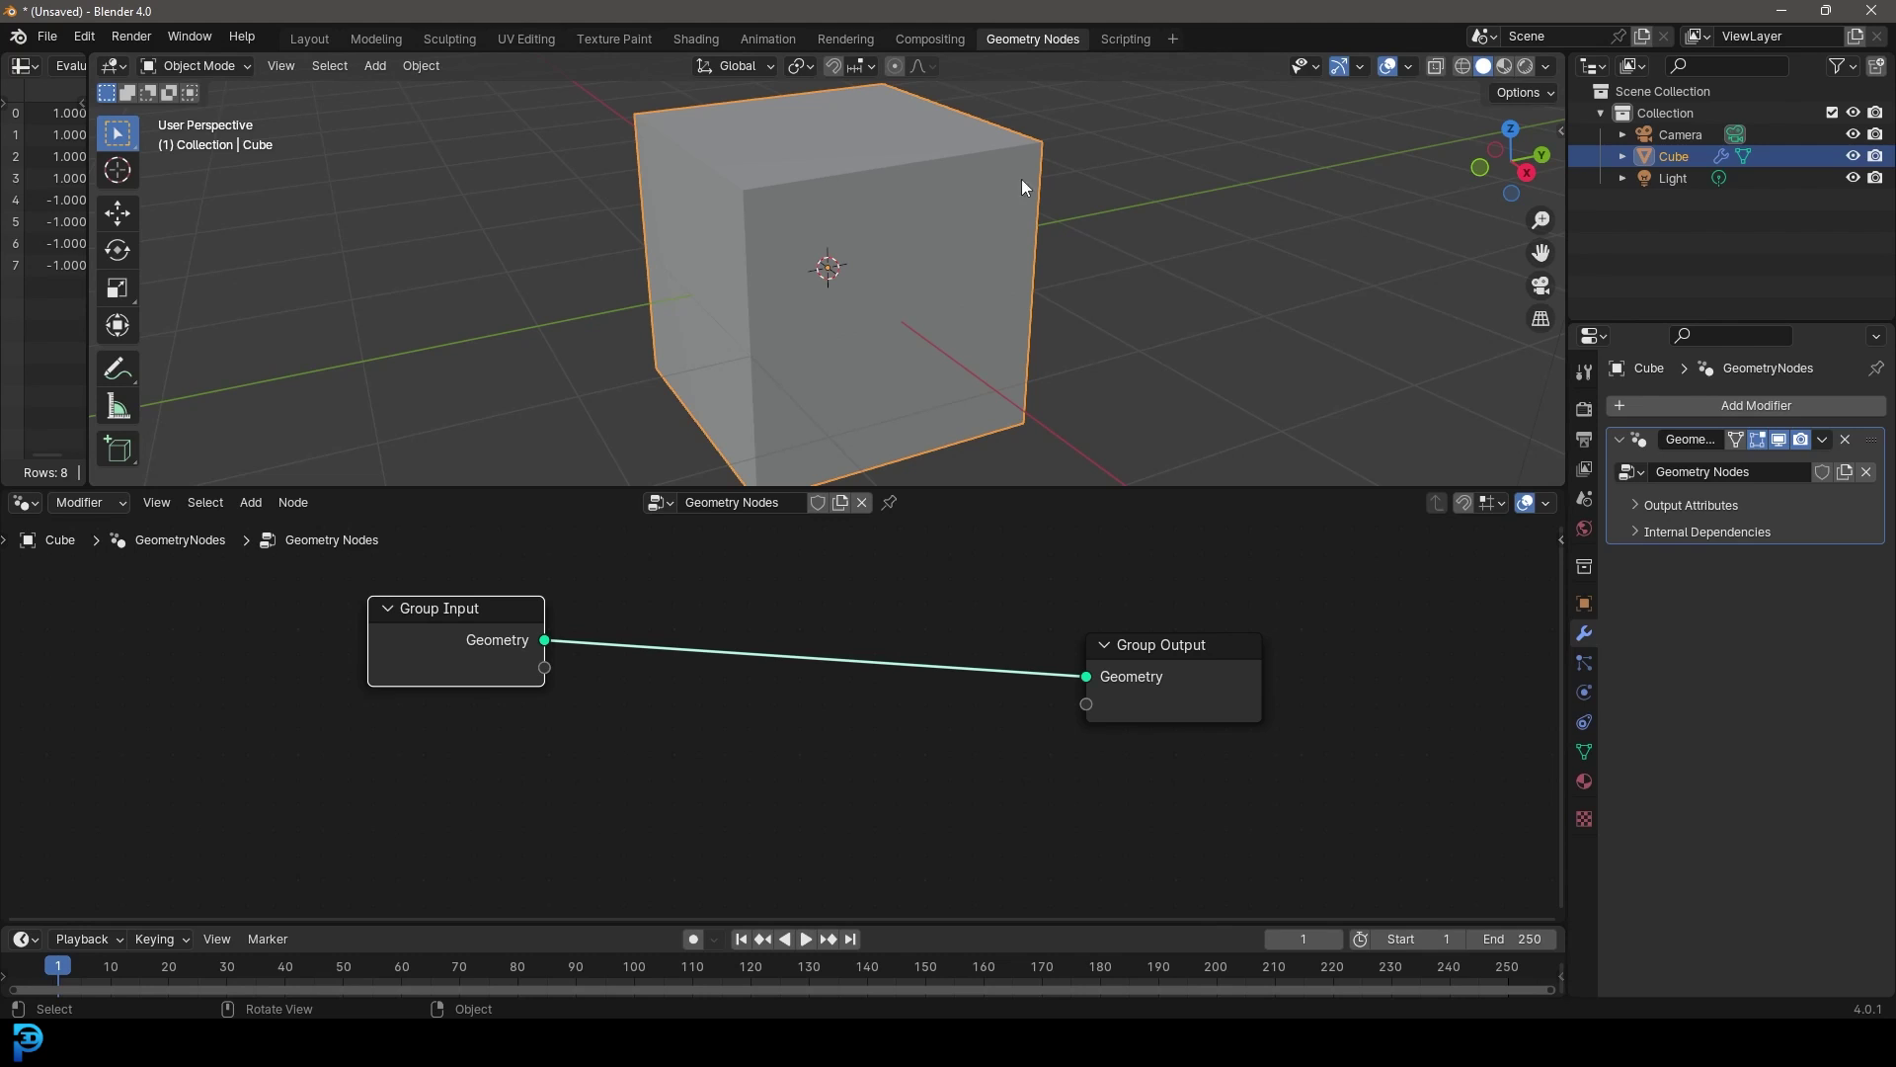
middle_click_drag(736, 756, 850, 802)
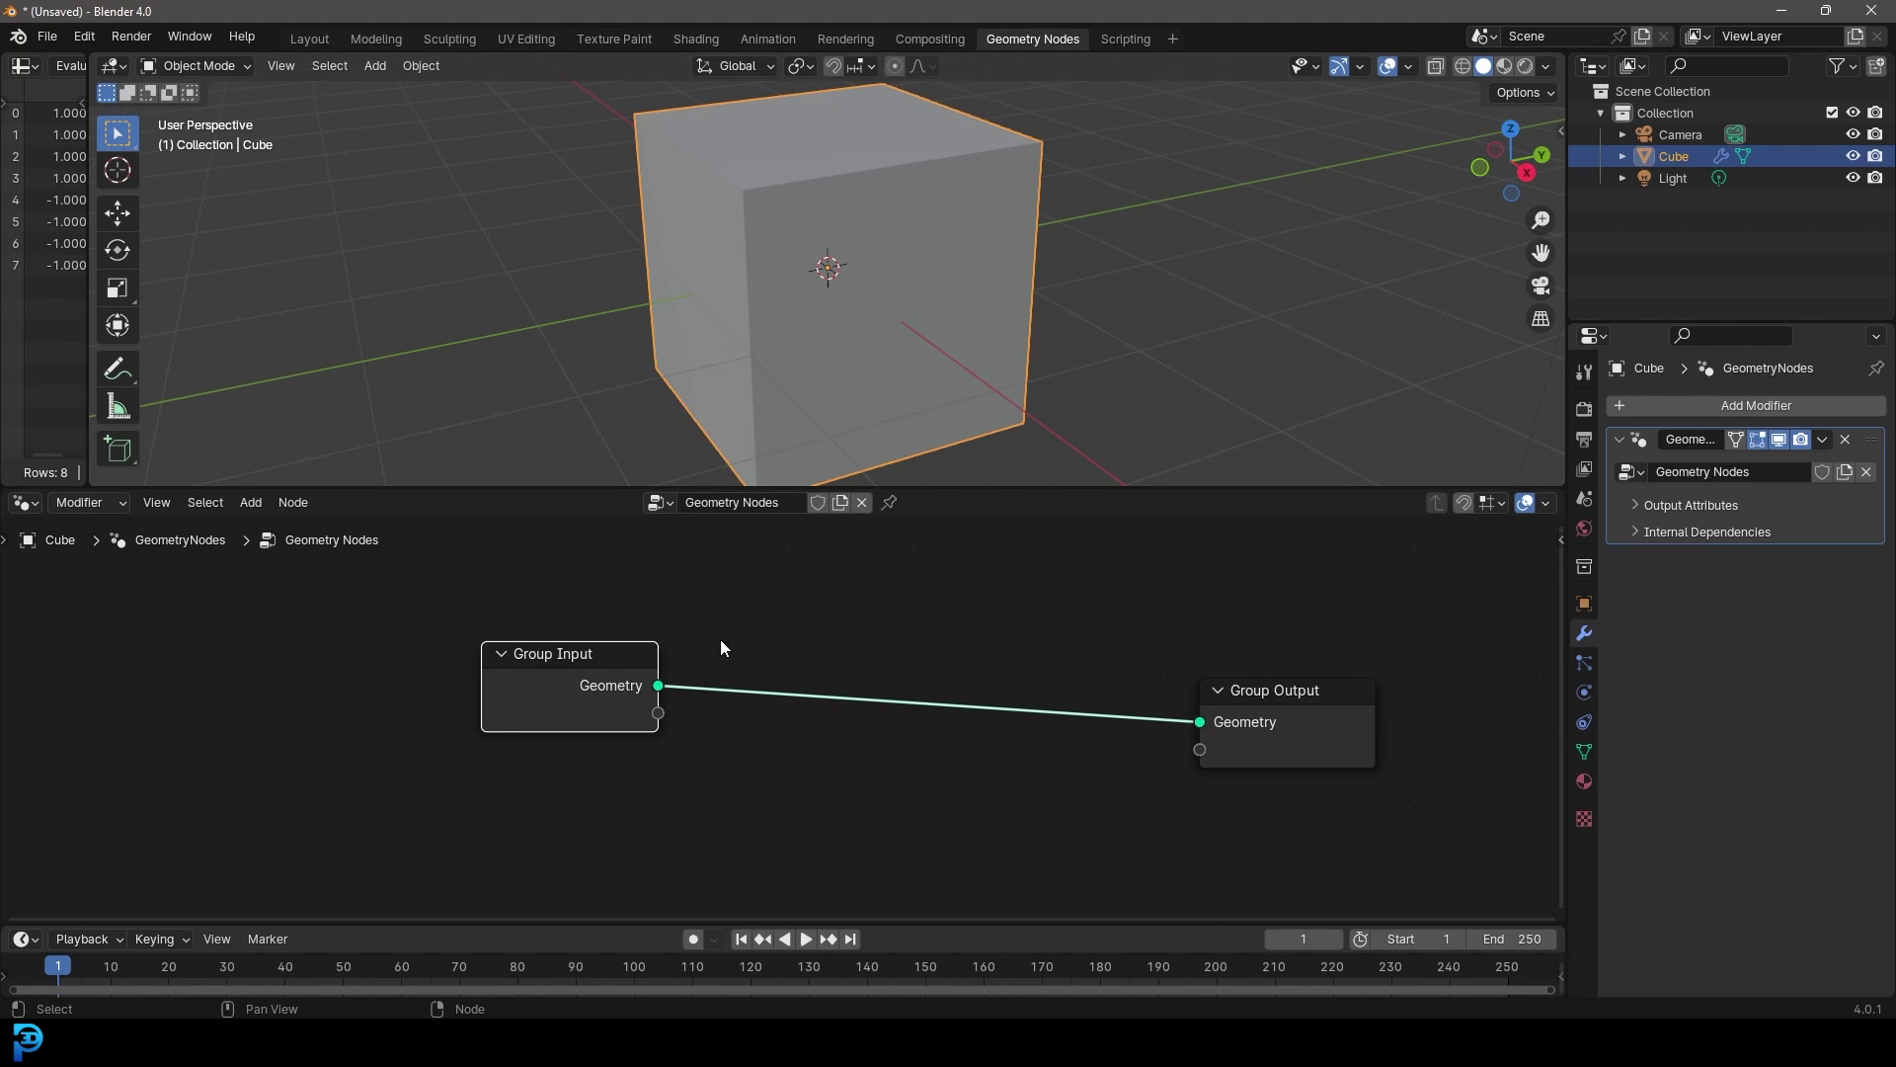
left_click_drag(525, 671, 476, 691)
middle_click_drag(697, 629, 688, 657)
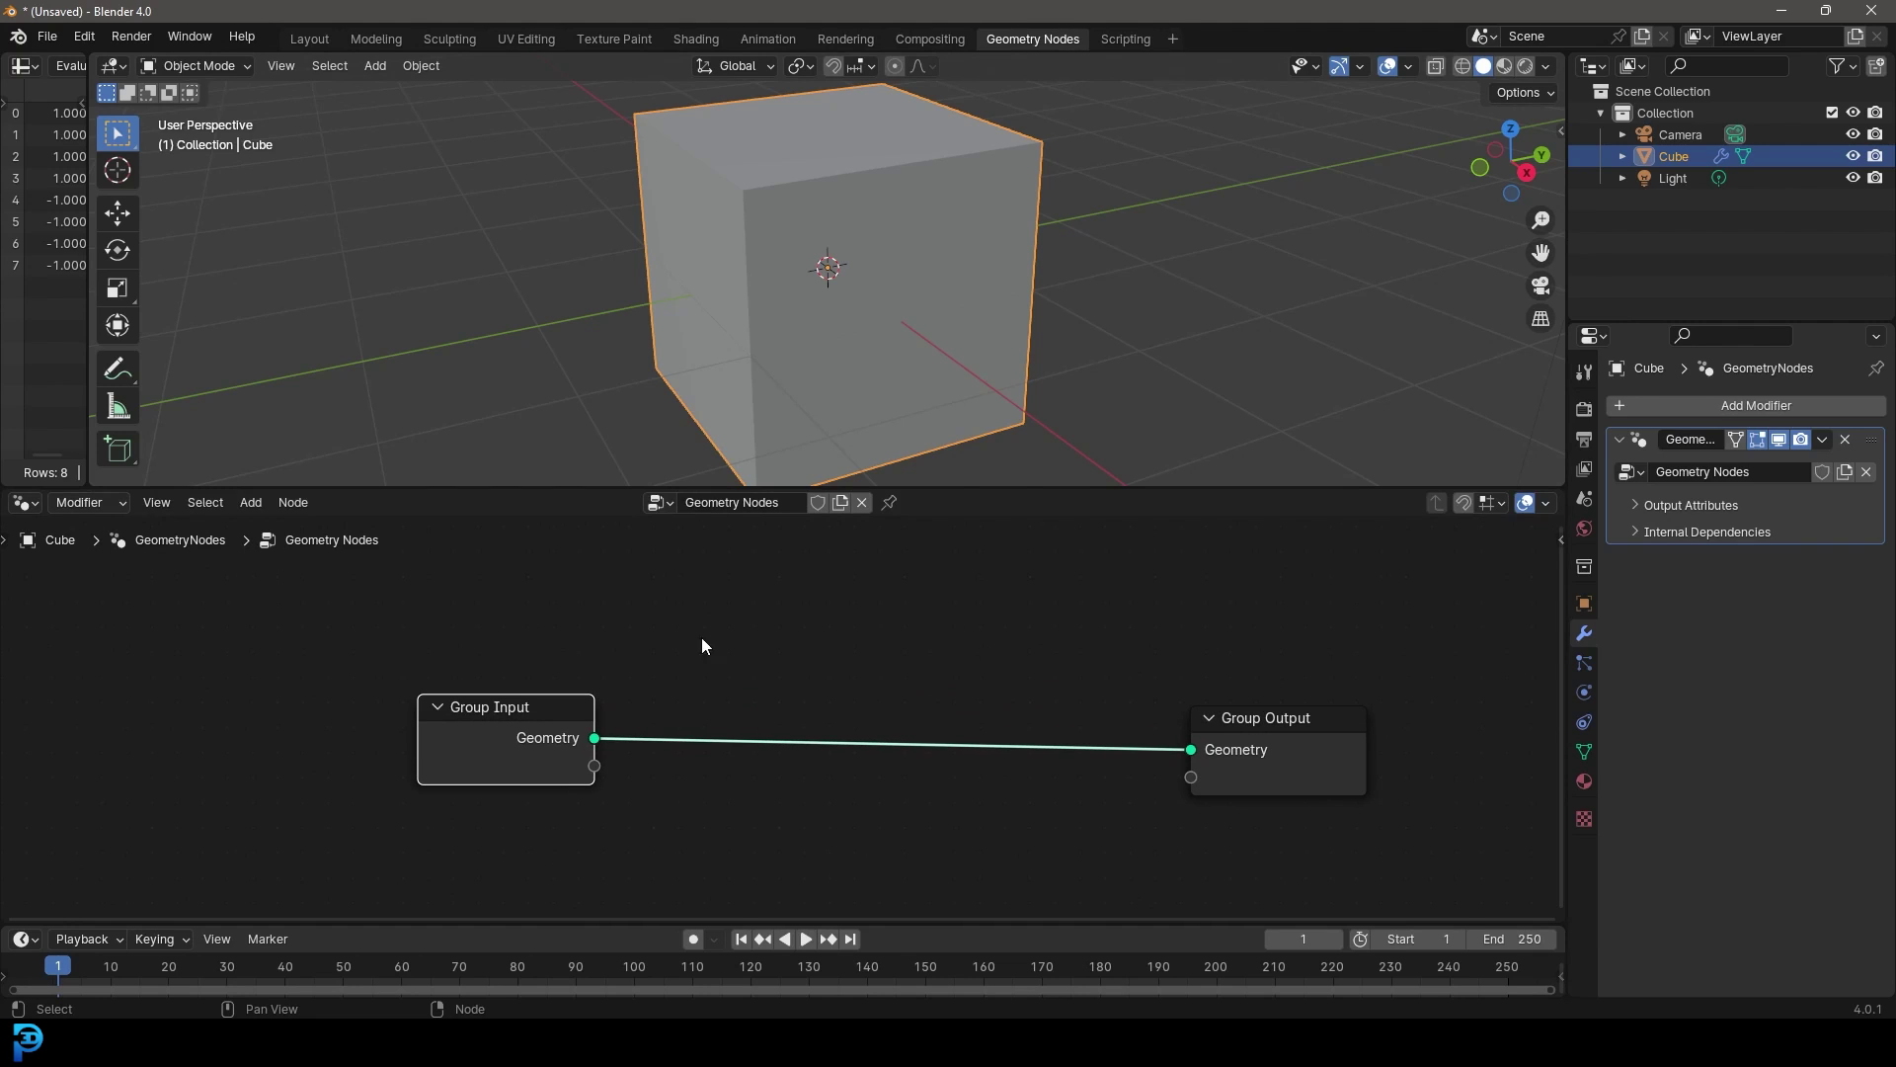
Add a UV Sphere node and connect its Mesh output to the Group Output's Geometry input.
key("shift+a")
left_click(604, 600)
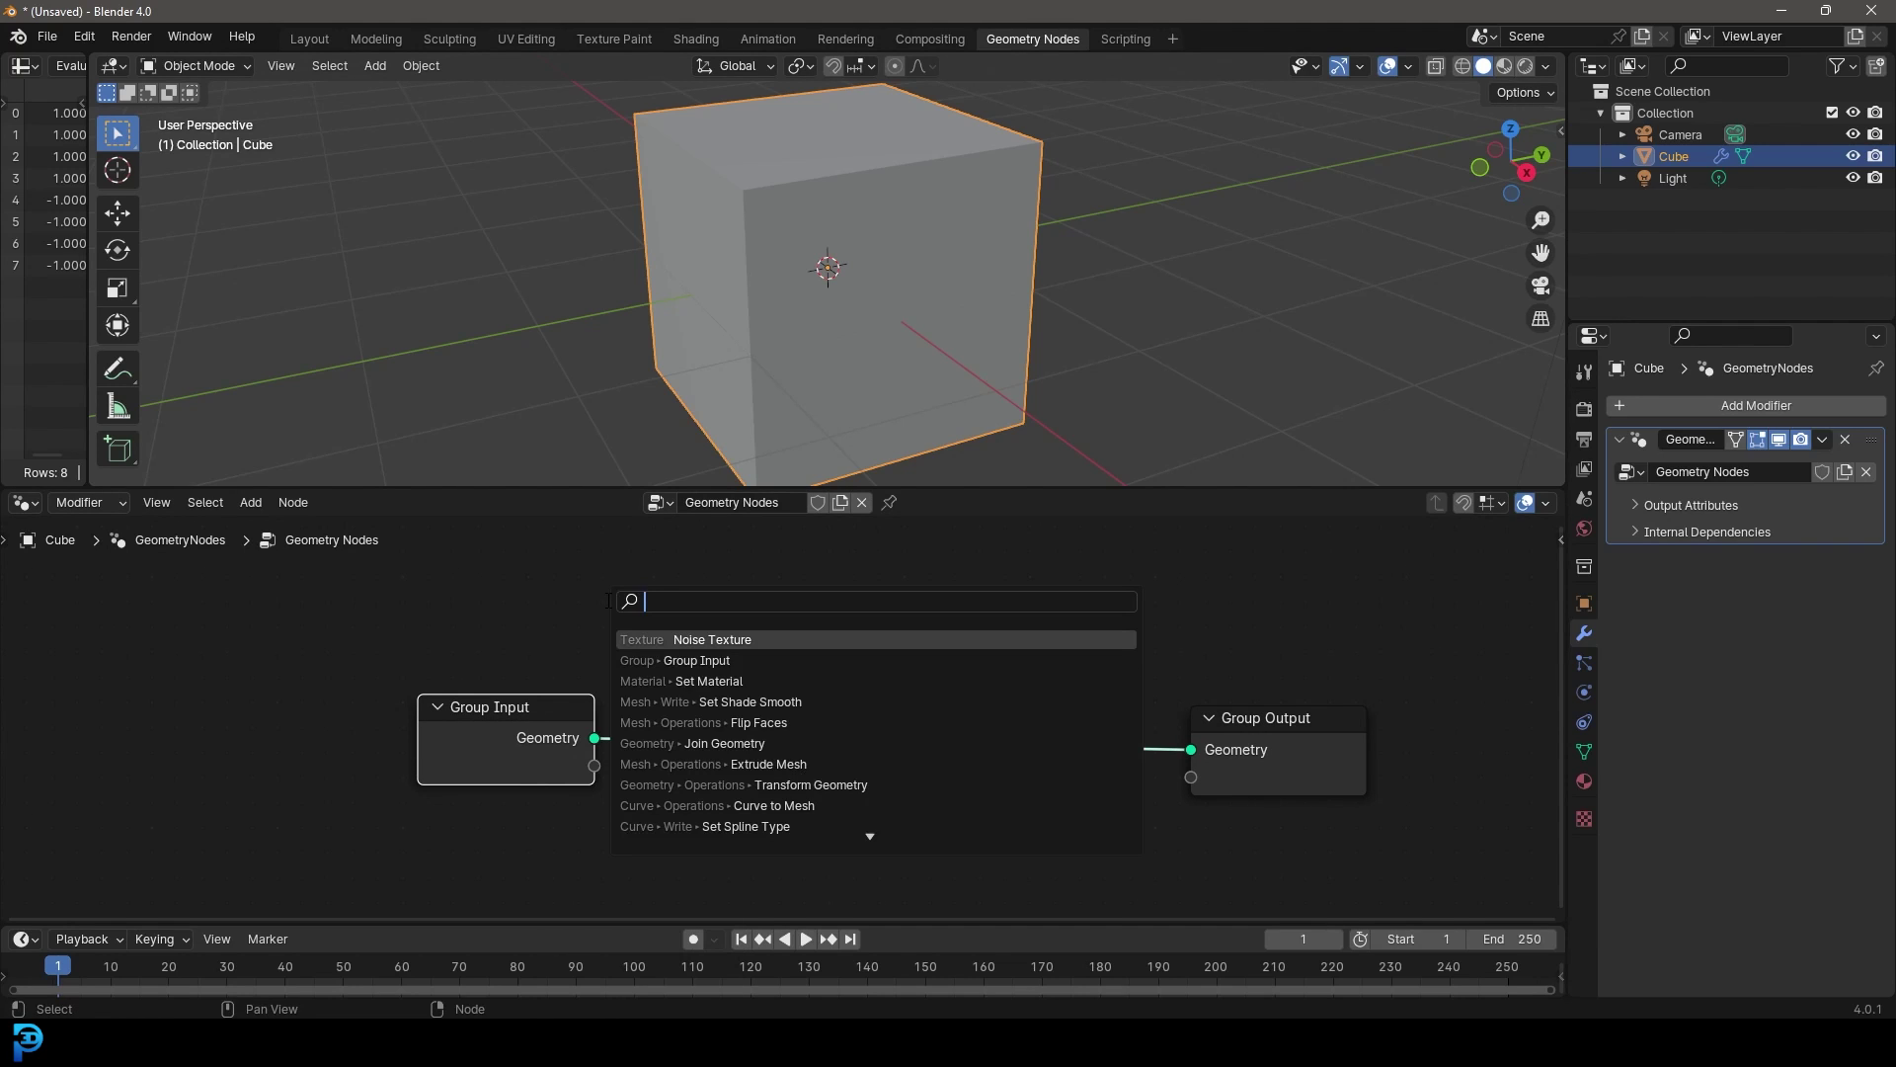
type("sphere")
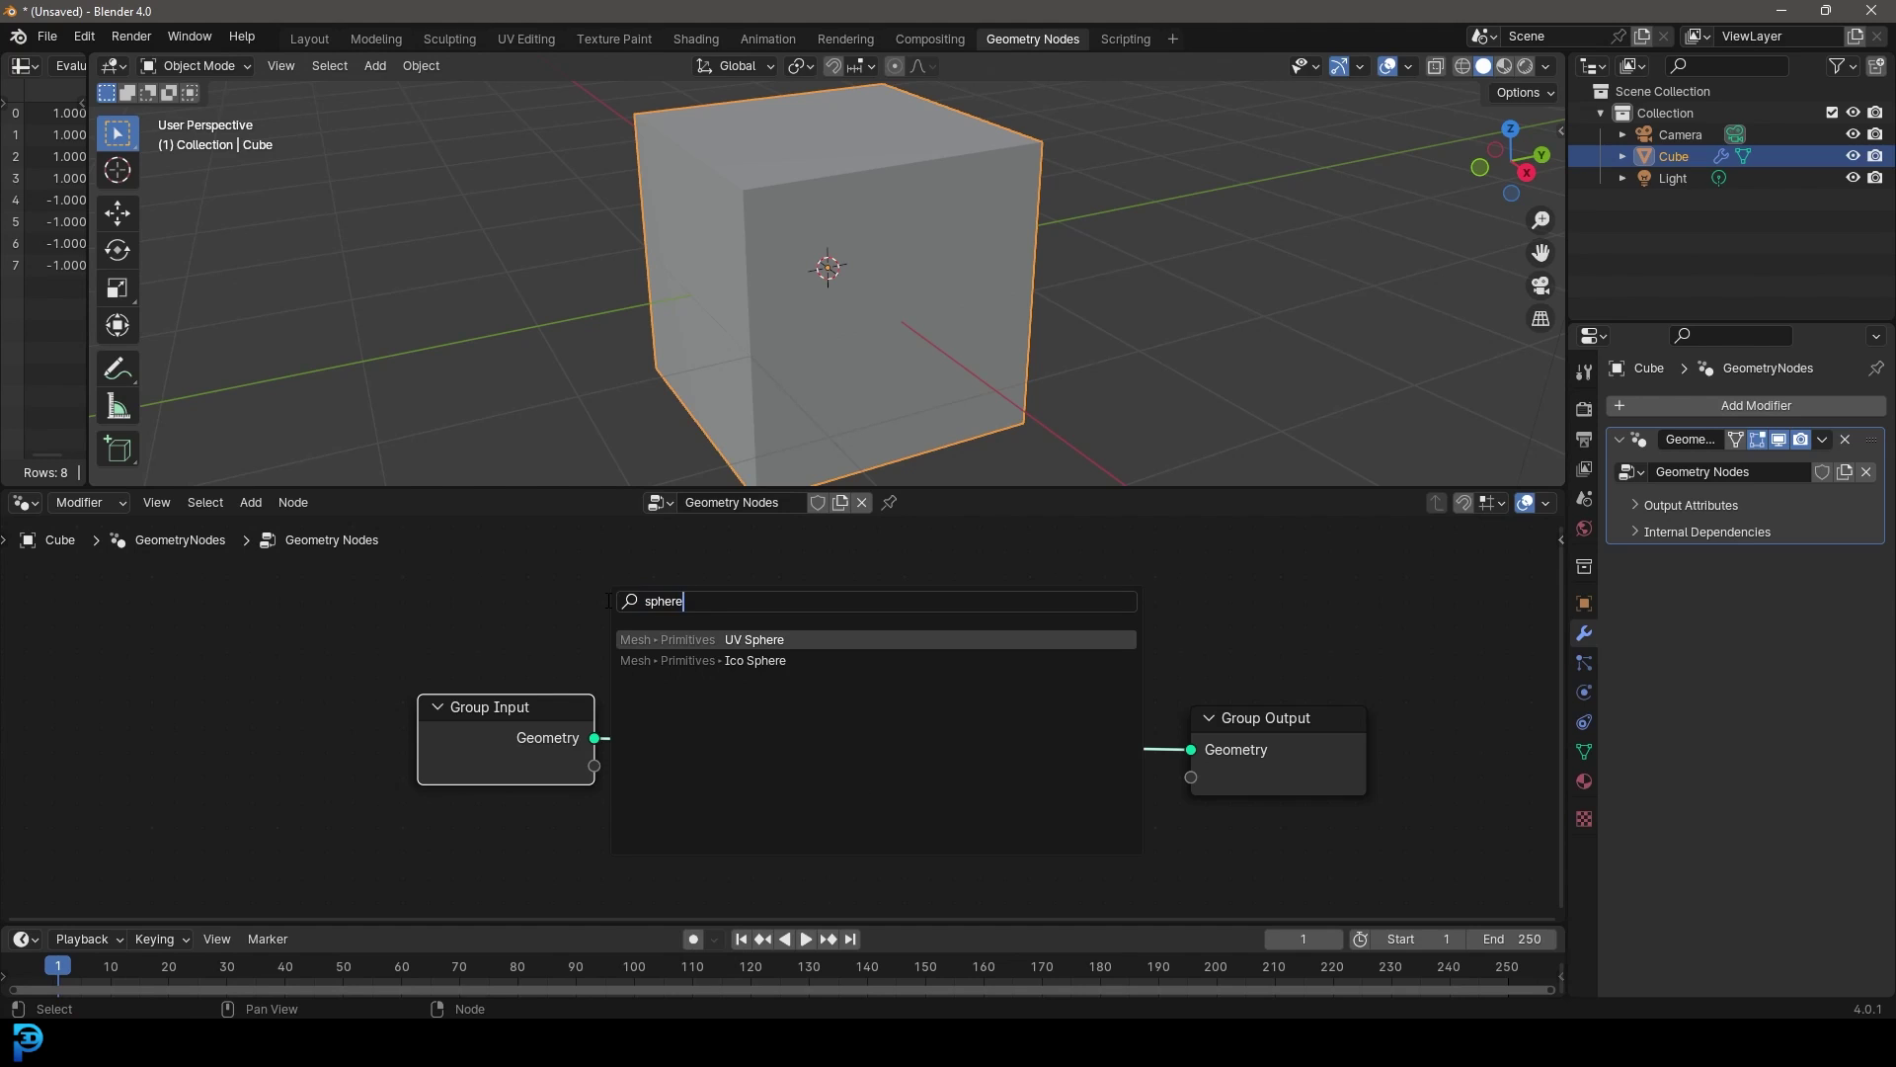
key("Return")
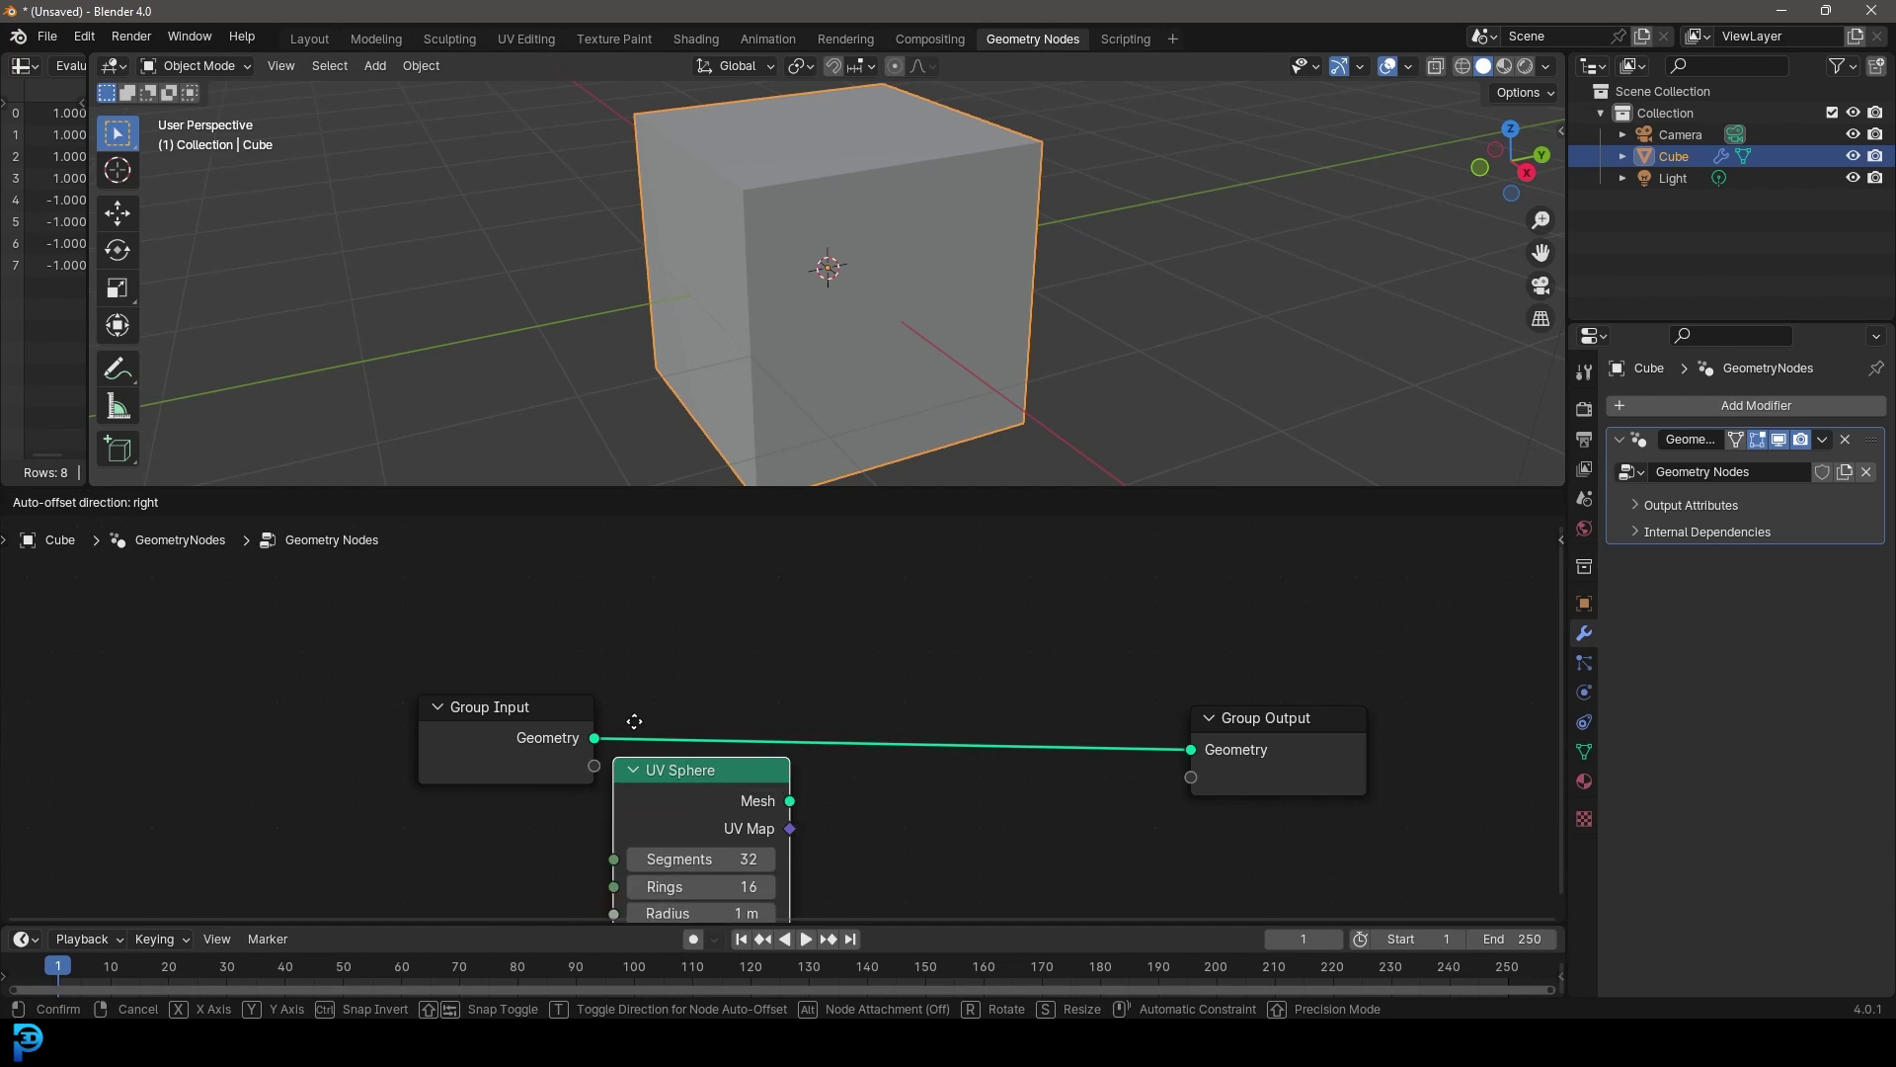
left_click(626, 672)
left_click(1278, 744)
left_click_drag(1275, 736, 1270, 736)
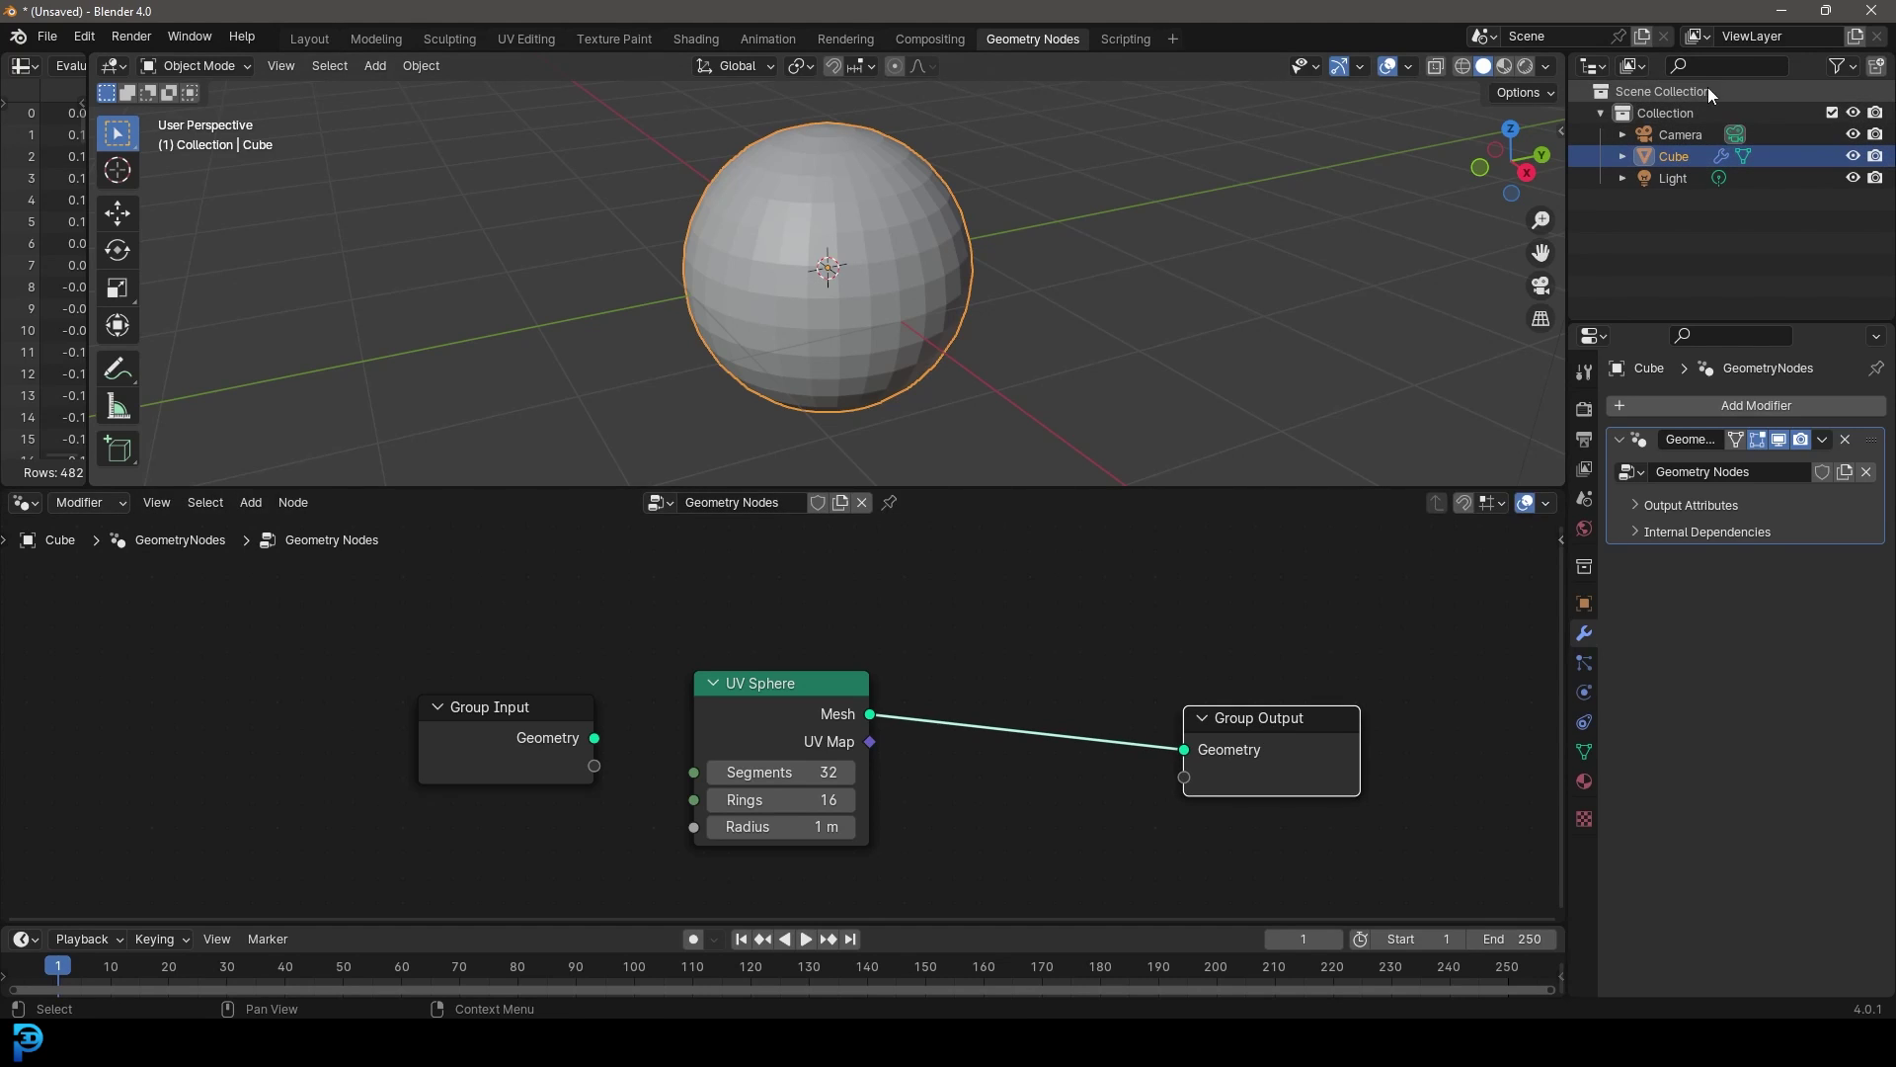
Arrange the Group Input, UV Sphere and Group Output nodes in a row with free space before the output.
left_click_drag(761, 704, 758, 681)
left_click_drag(1262, 748, 1262, 724)
middle_click_drag(555, 697, 830, 669)
scroll(829, 669, "up", 2)
left_click_drag(770, 705, 496, 670)
left_click_drag(1080, 685, 844, 667)
middle_click_drag(1088, 693, 878, 681)
left_click_drag(1217, 698, 1242, 658)
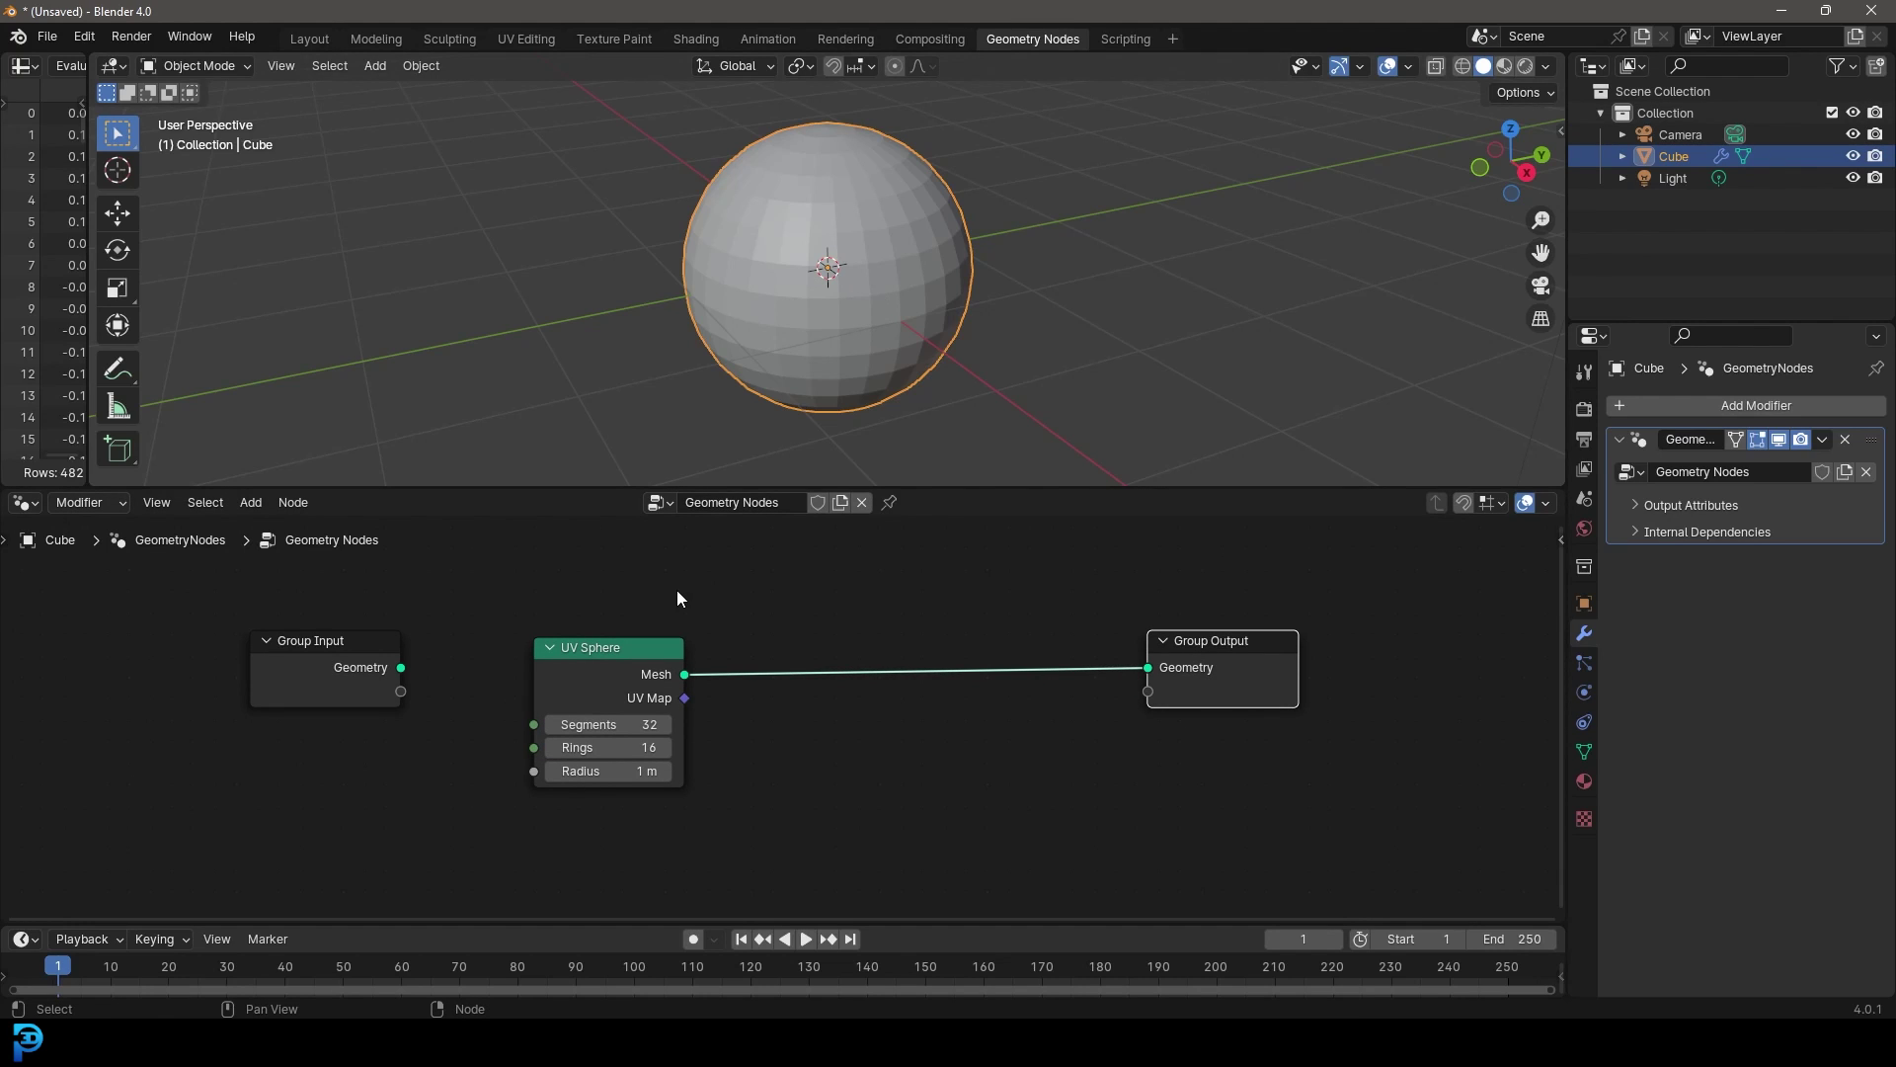
Add a monkey mesh to the scene and move it along the X axis to stand beside the sphere.
scroll(837, 253, "down", 4)
scroll(888, 251, "up", 3)
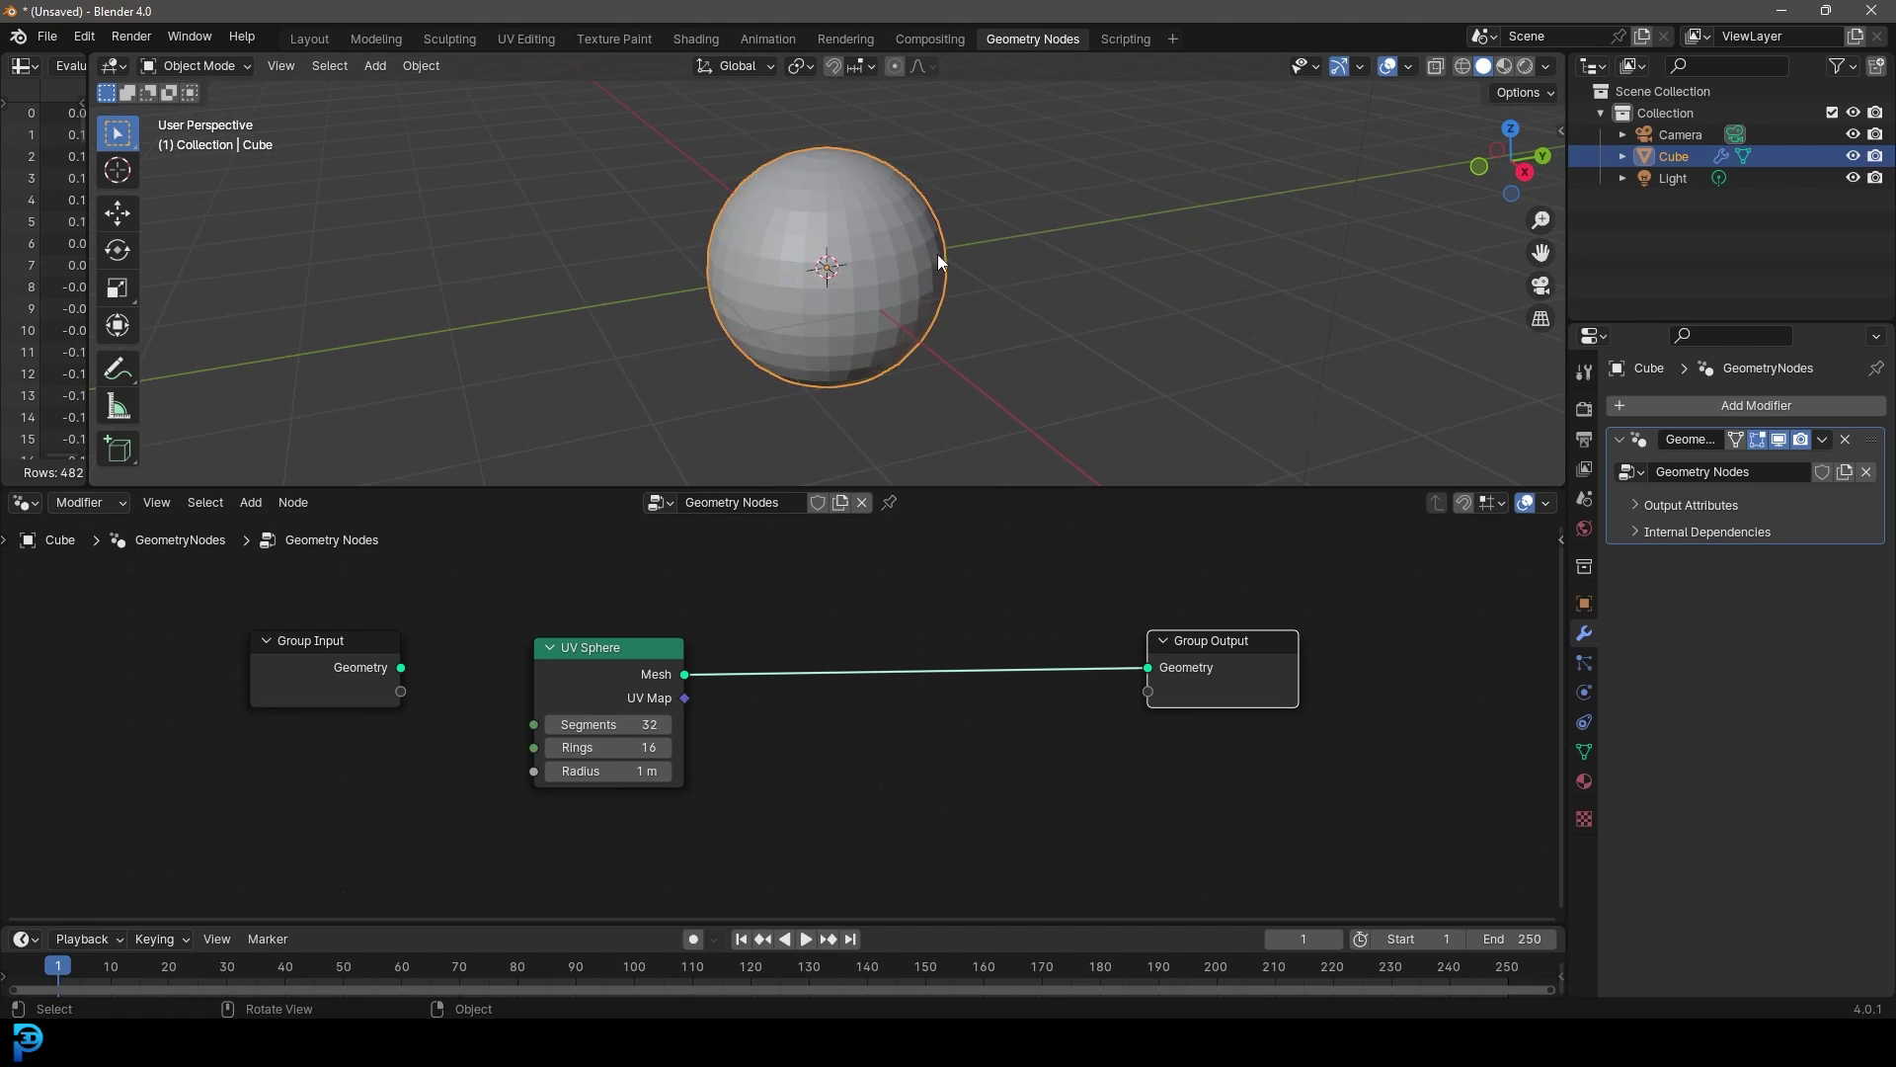
scroll(908, 262, "down", 2)
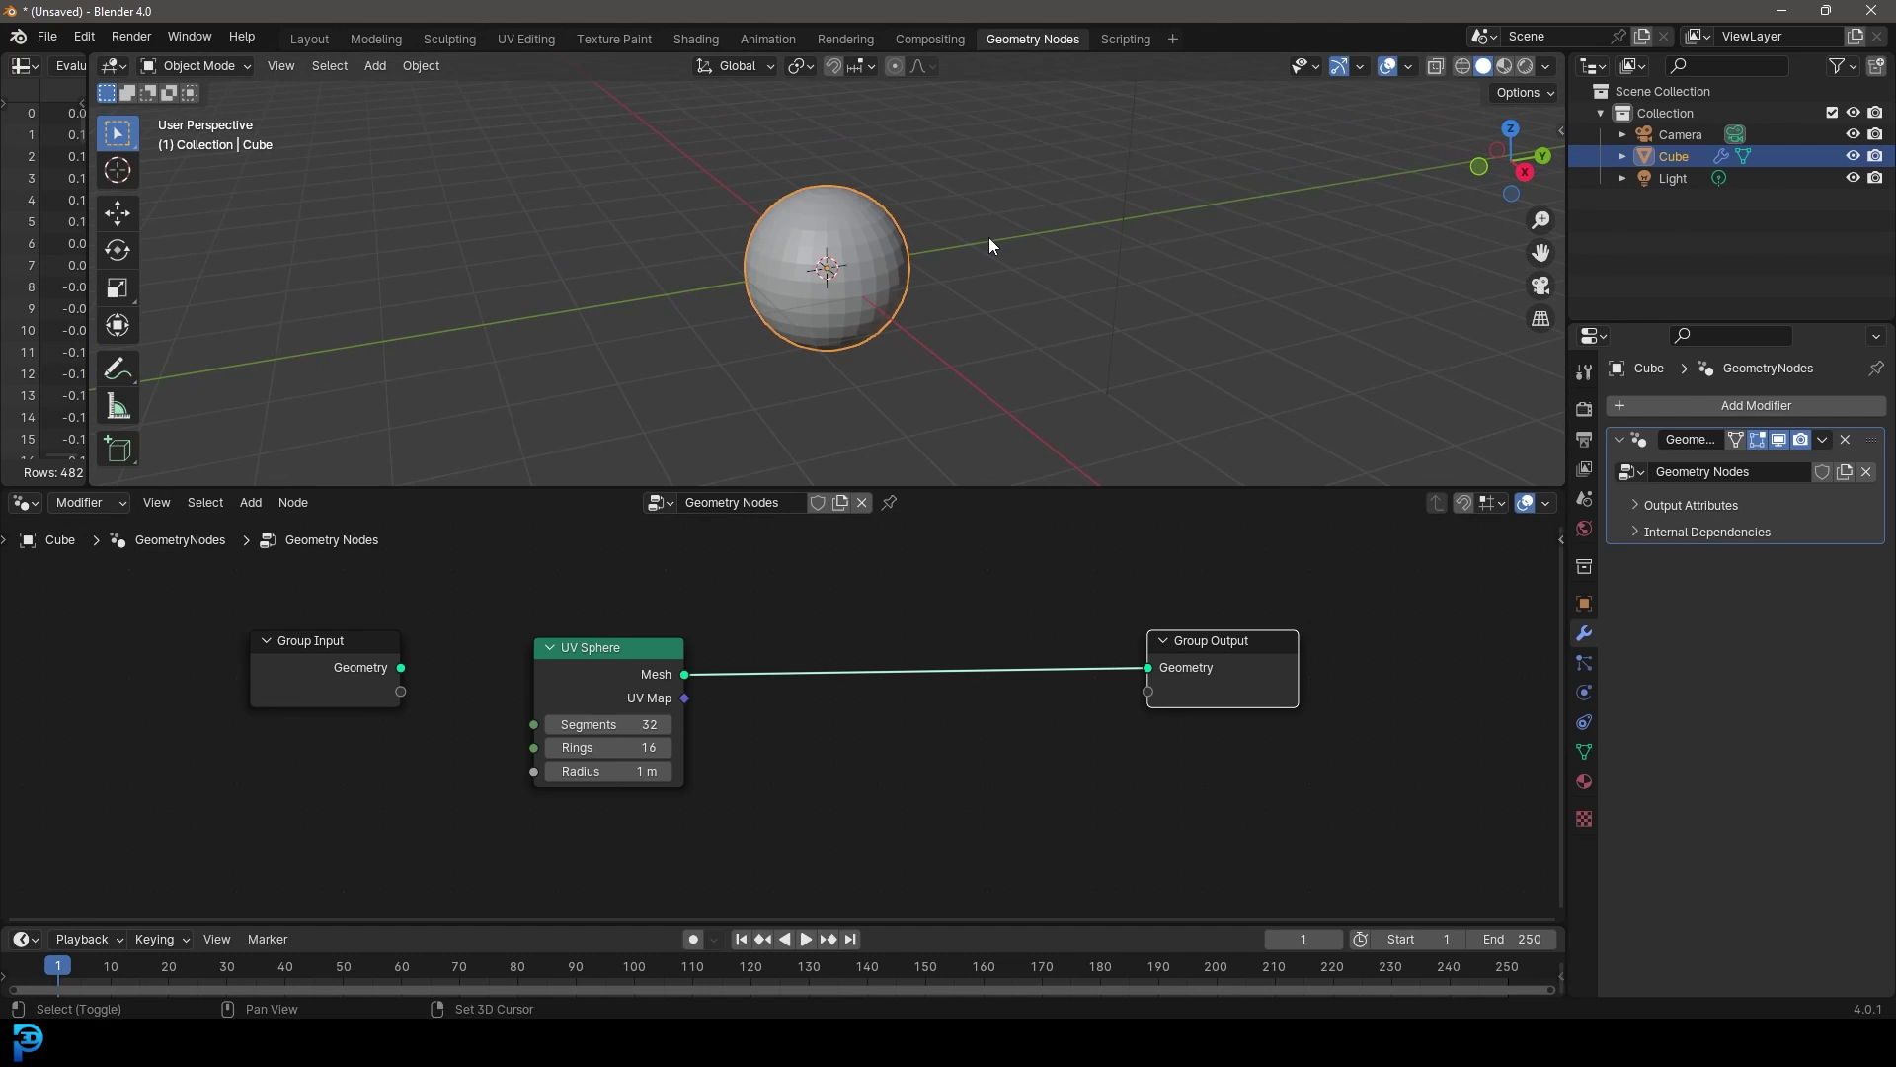
key("shift+a")
mouse_move(939, 264)
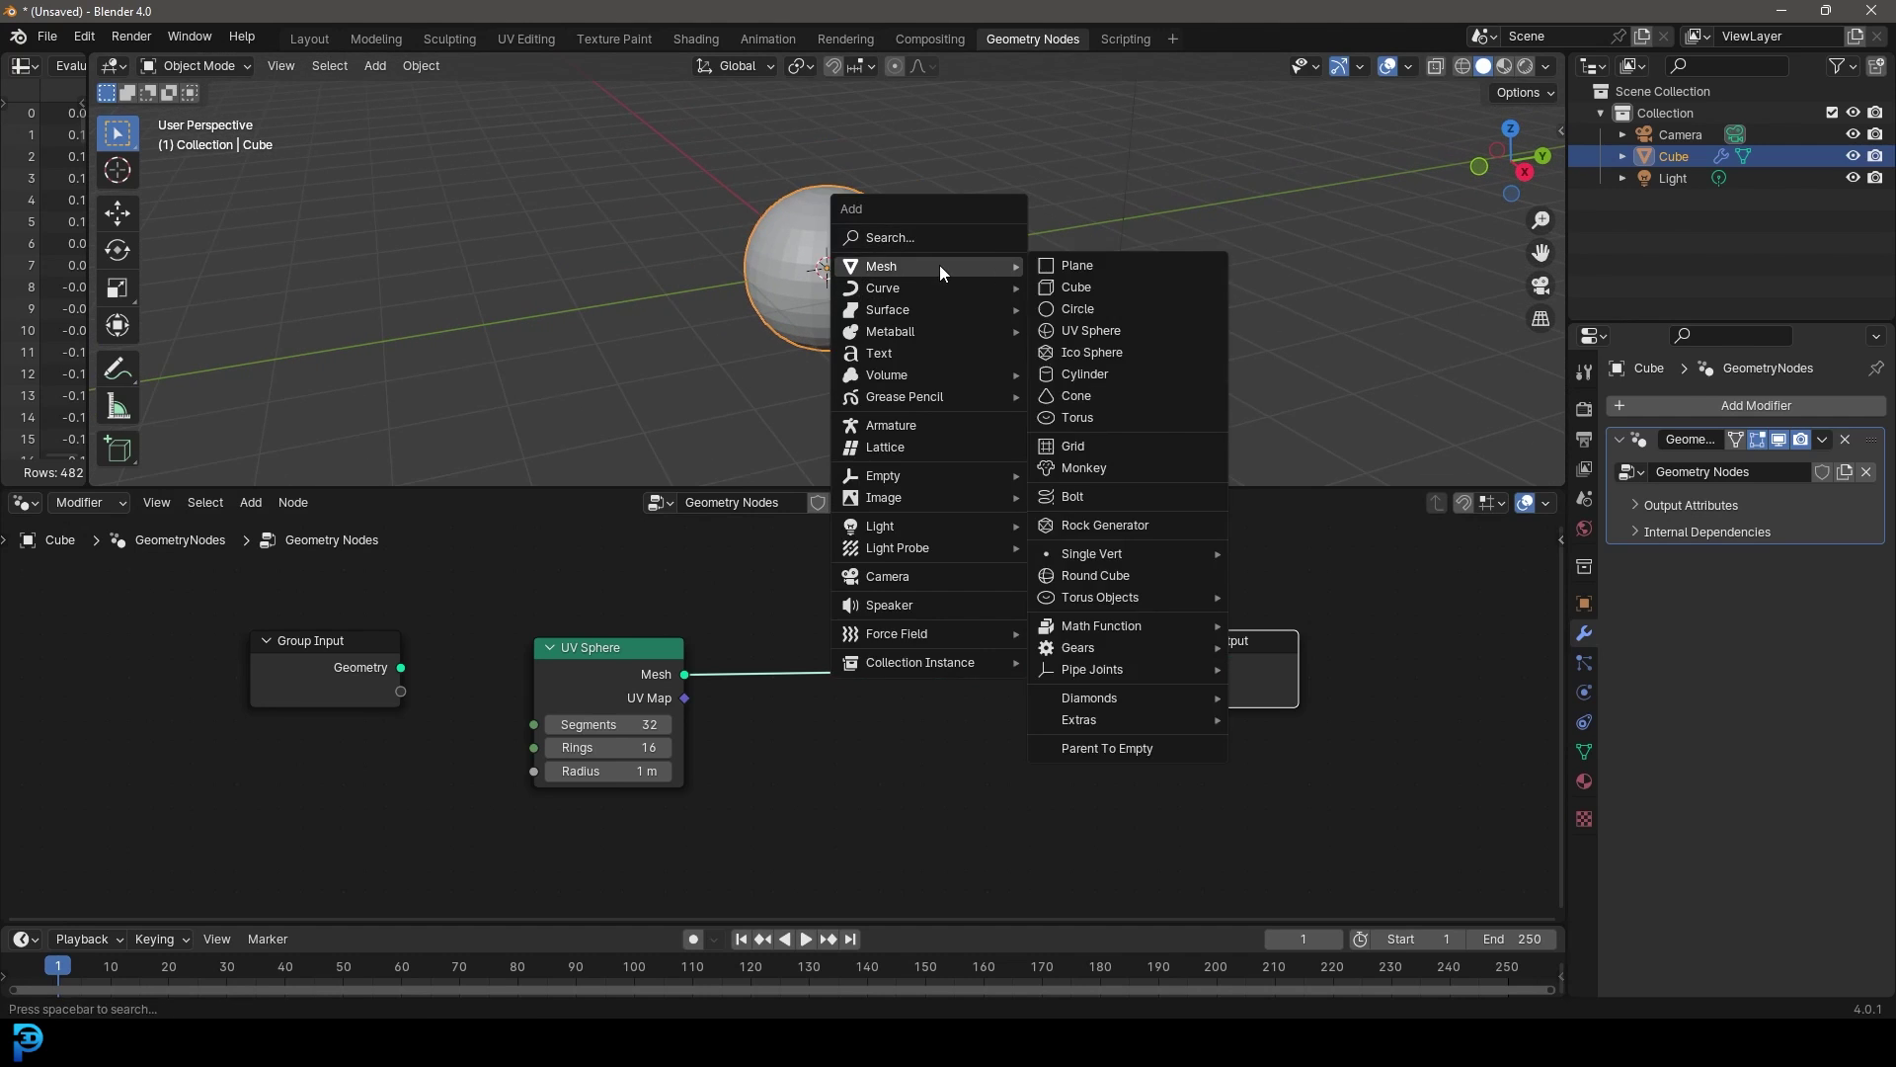
left_click(1086, 467)
key("KP_1")
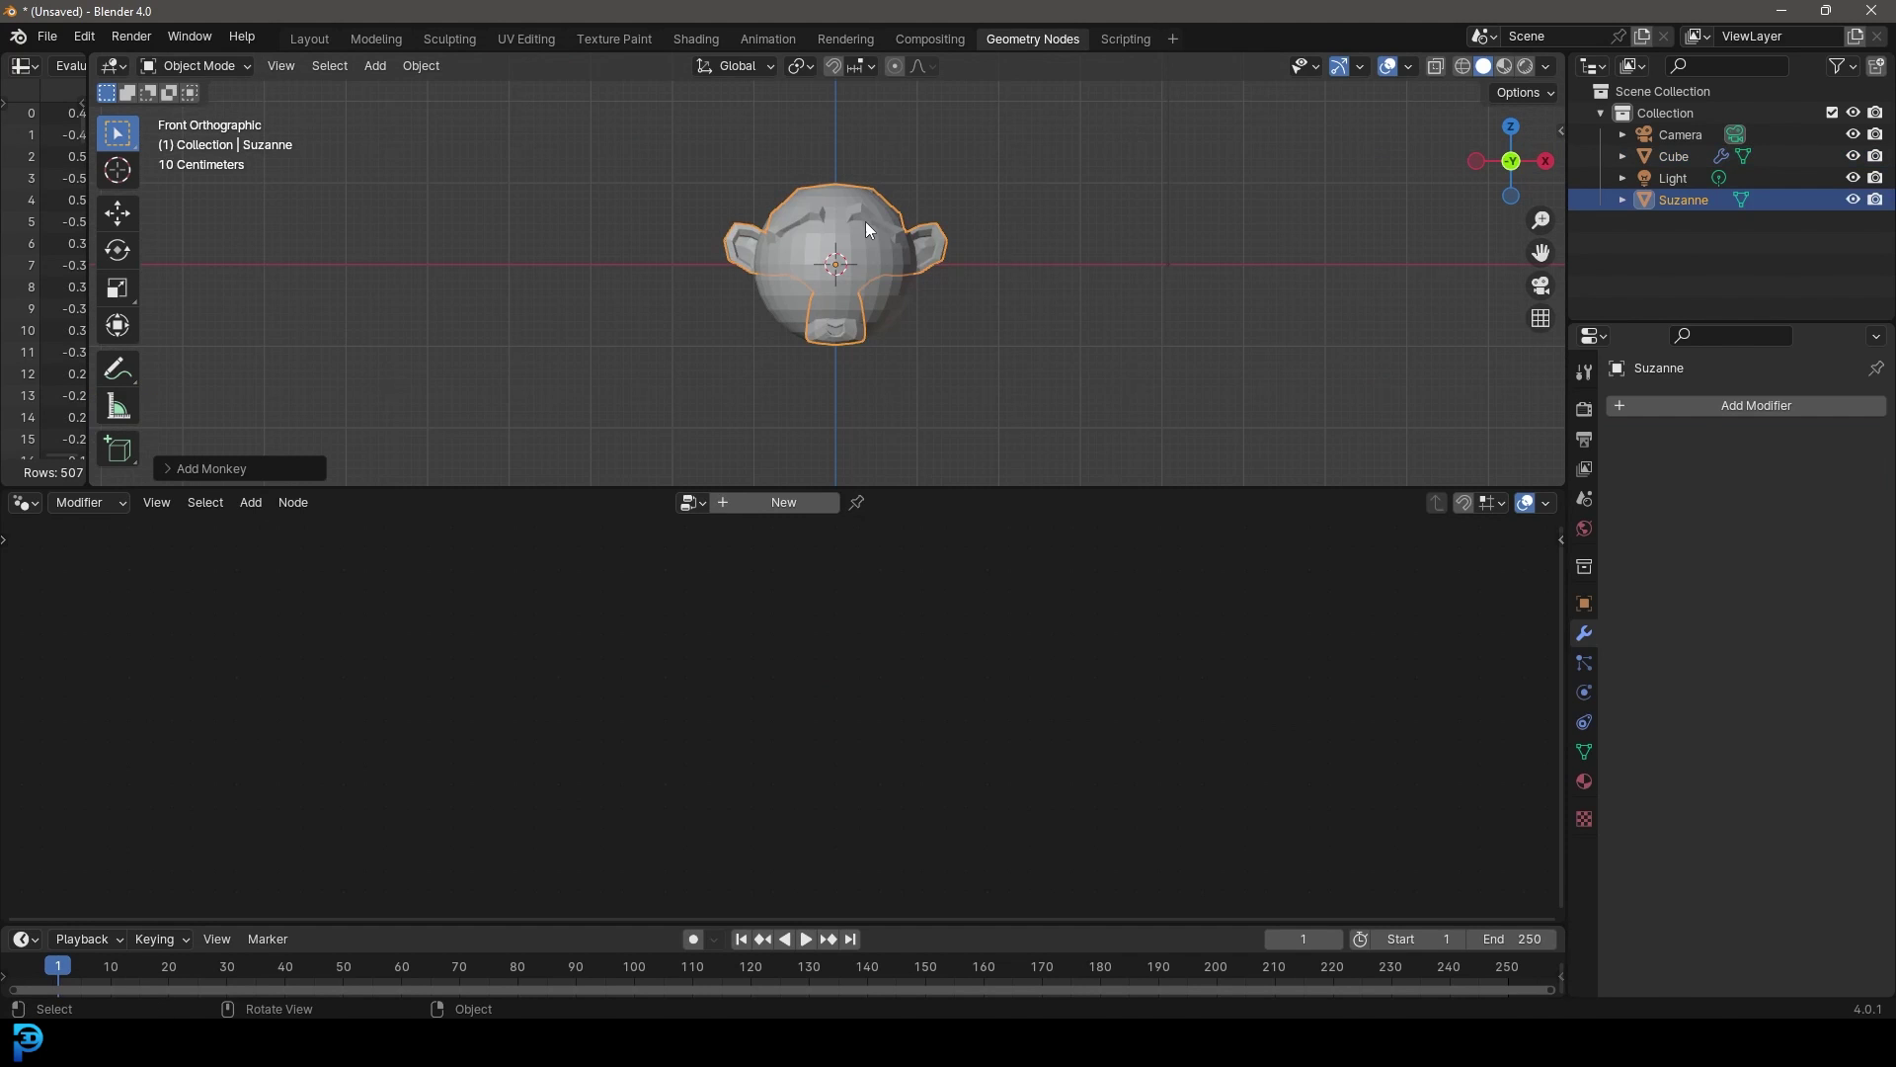
key("g")
key("x")
left_click(1102, 261)
middle_click_drag(1103, 261, 1187, 169)
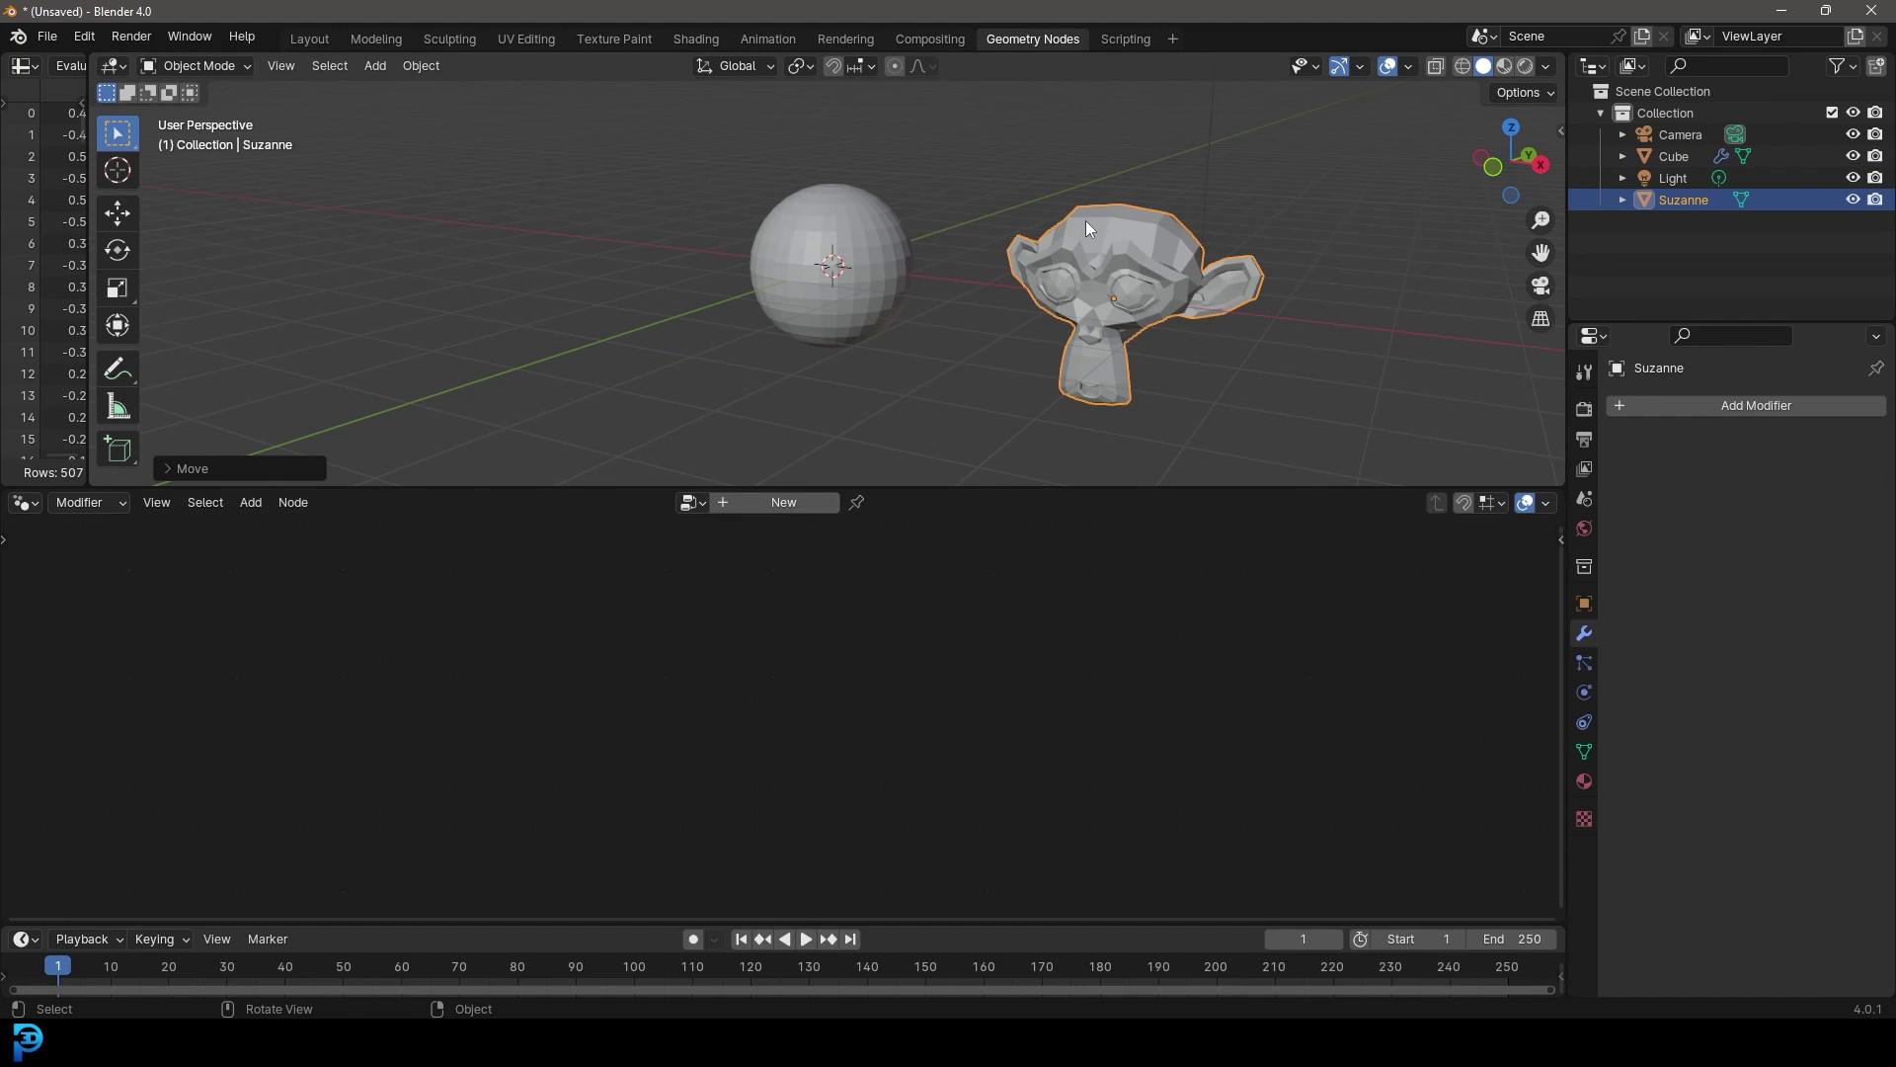
Select the sphere object and rename its geometry node tree to Test1.
left_click(861, 200)
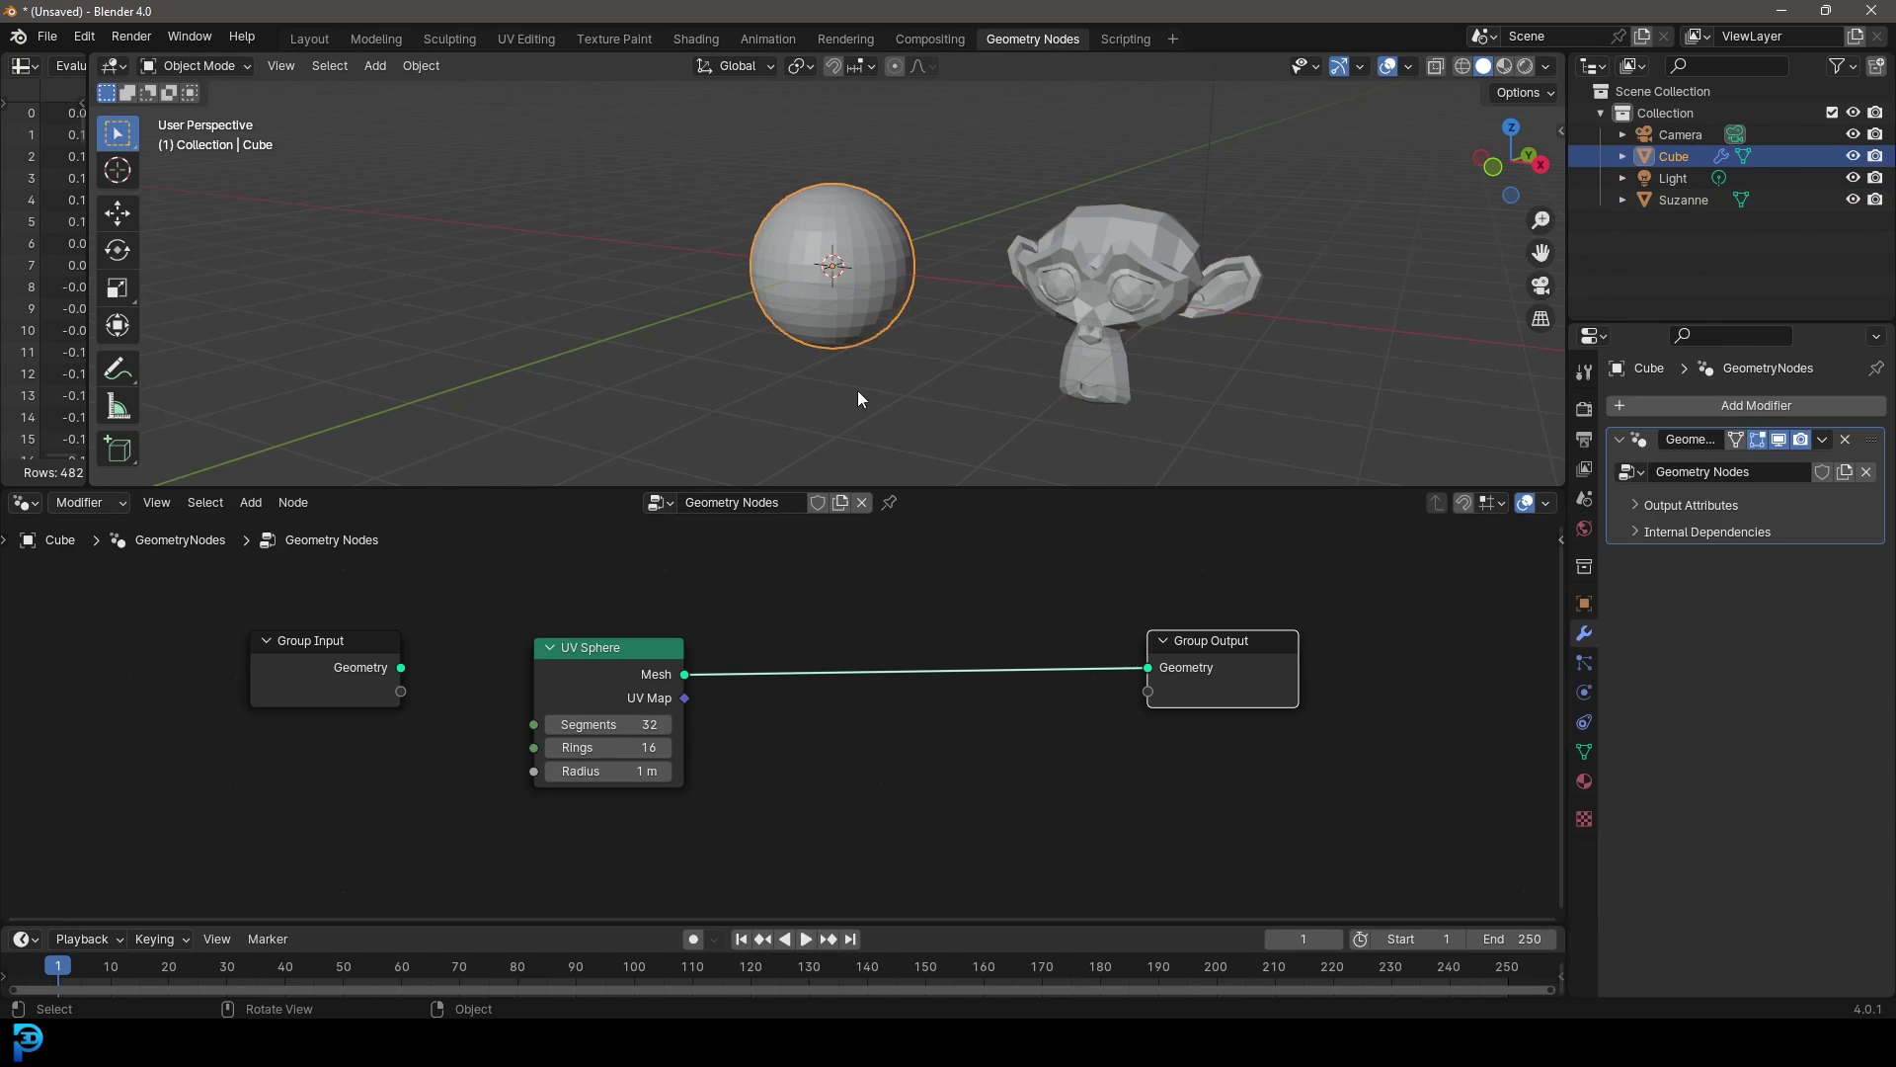
left_click_drag(873, 238, 873, 243)
key("Escape")
left_click(753, 501)
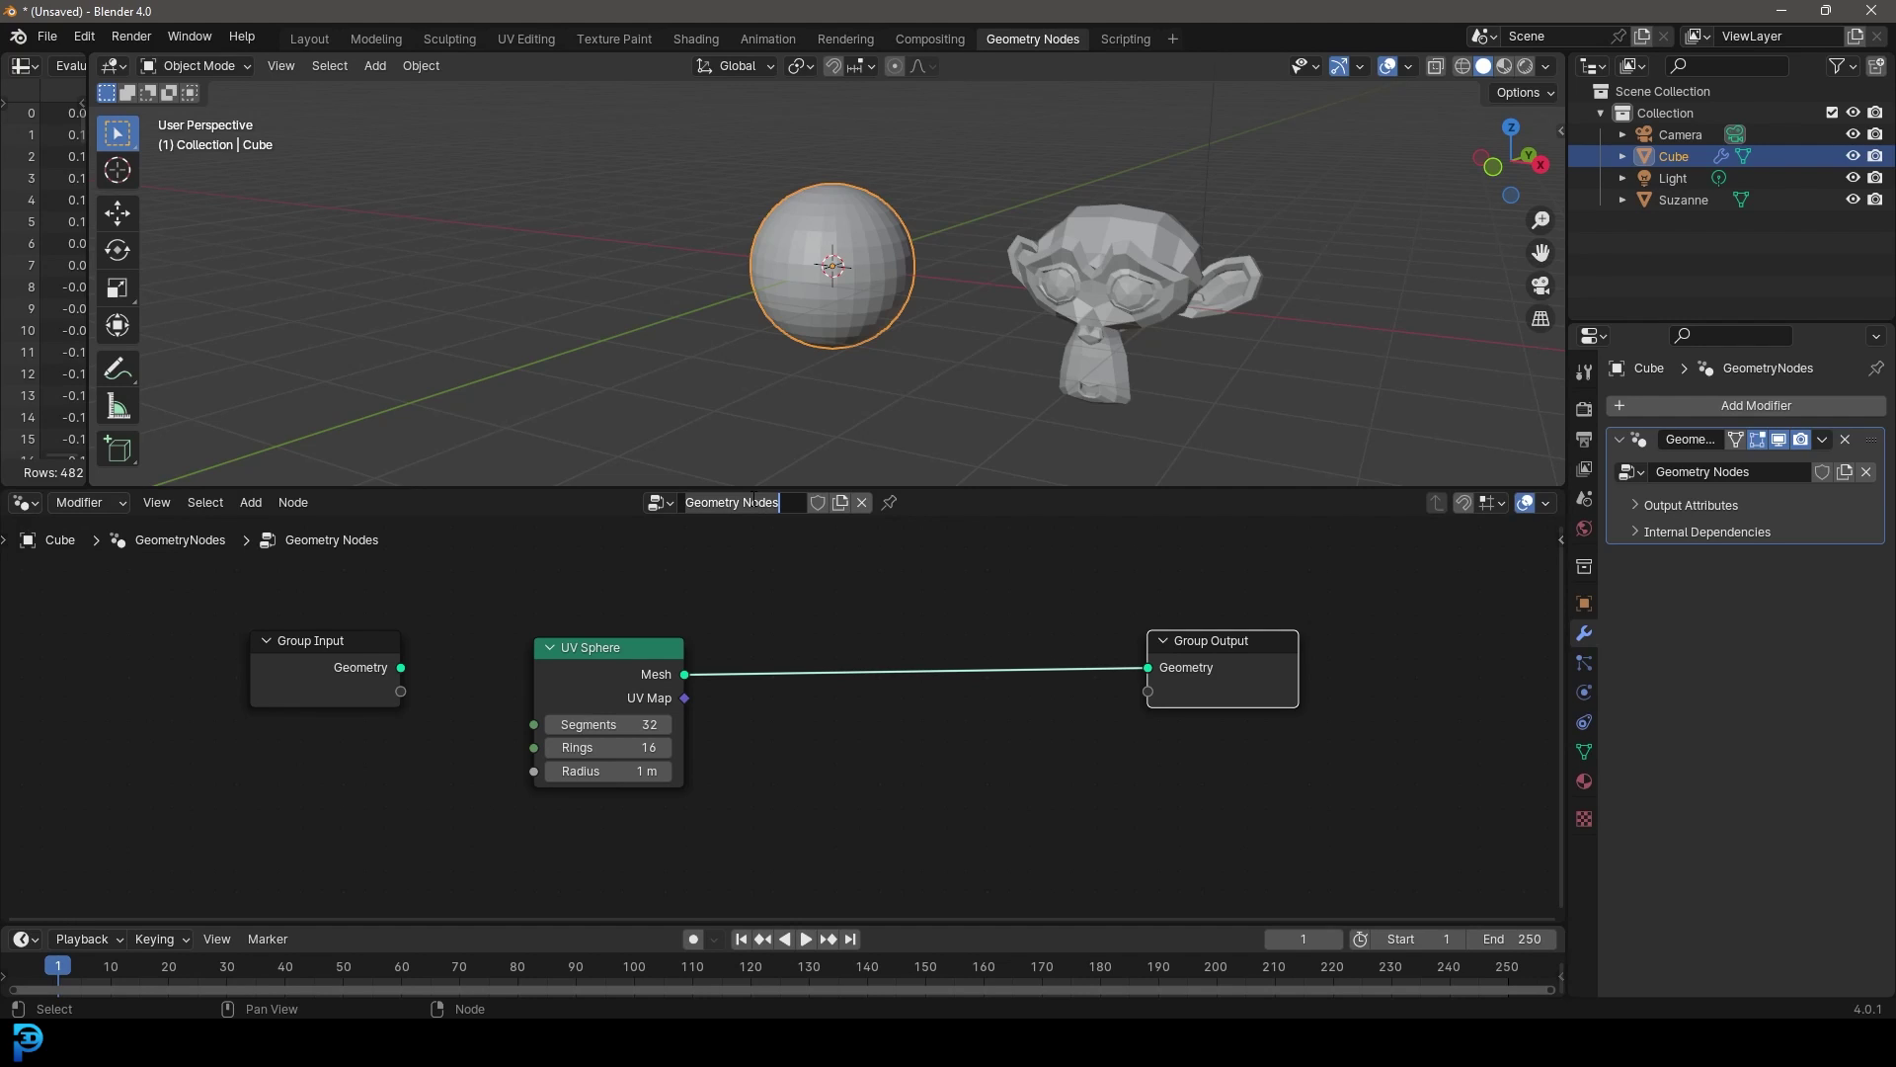
key("ctrl+a")
type("test1")
key("Return")
Create a new geometry node tree on the monkey head.
left_click(1102, 253)
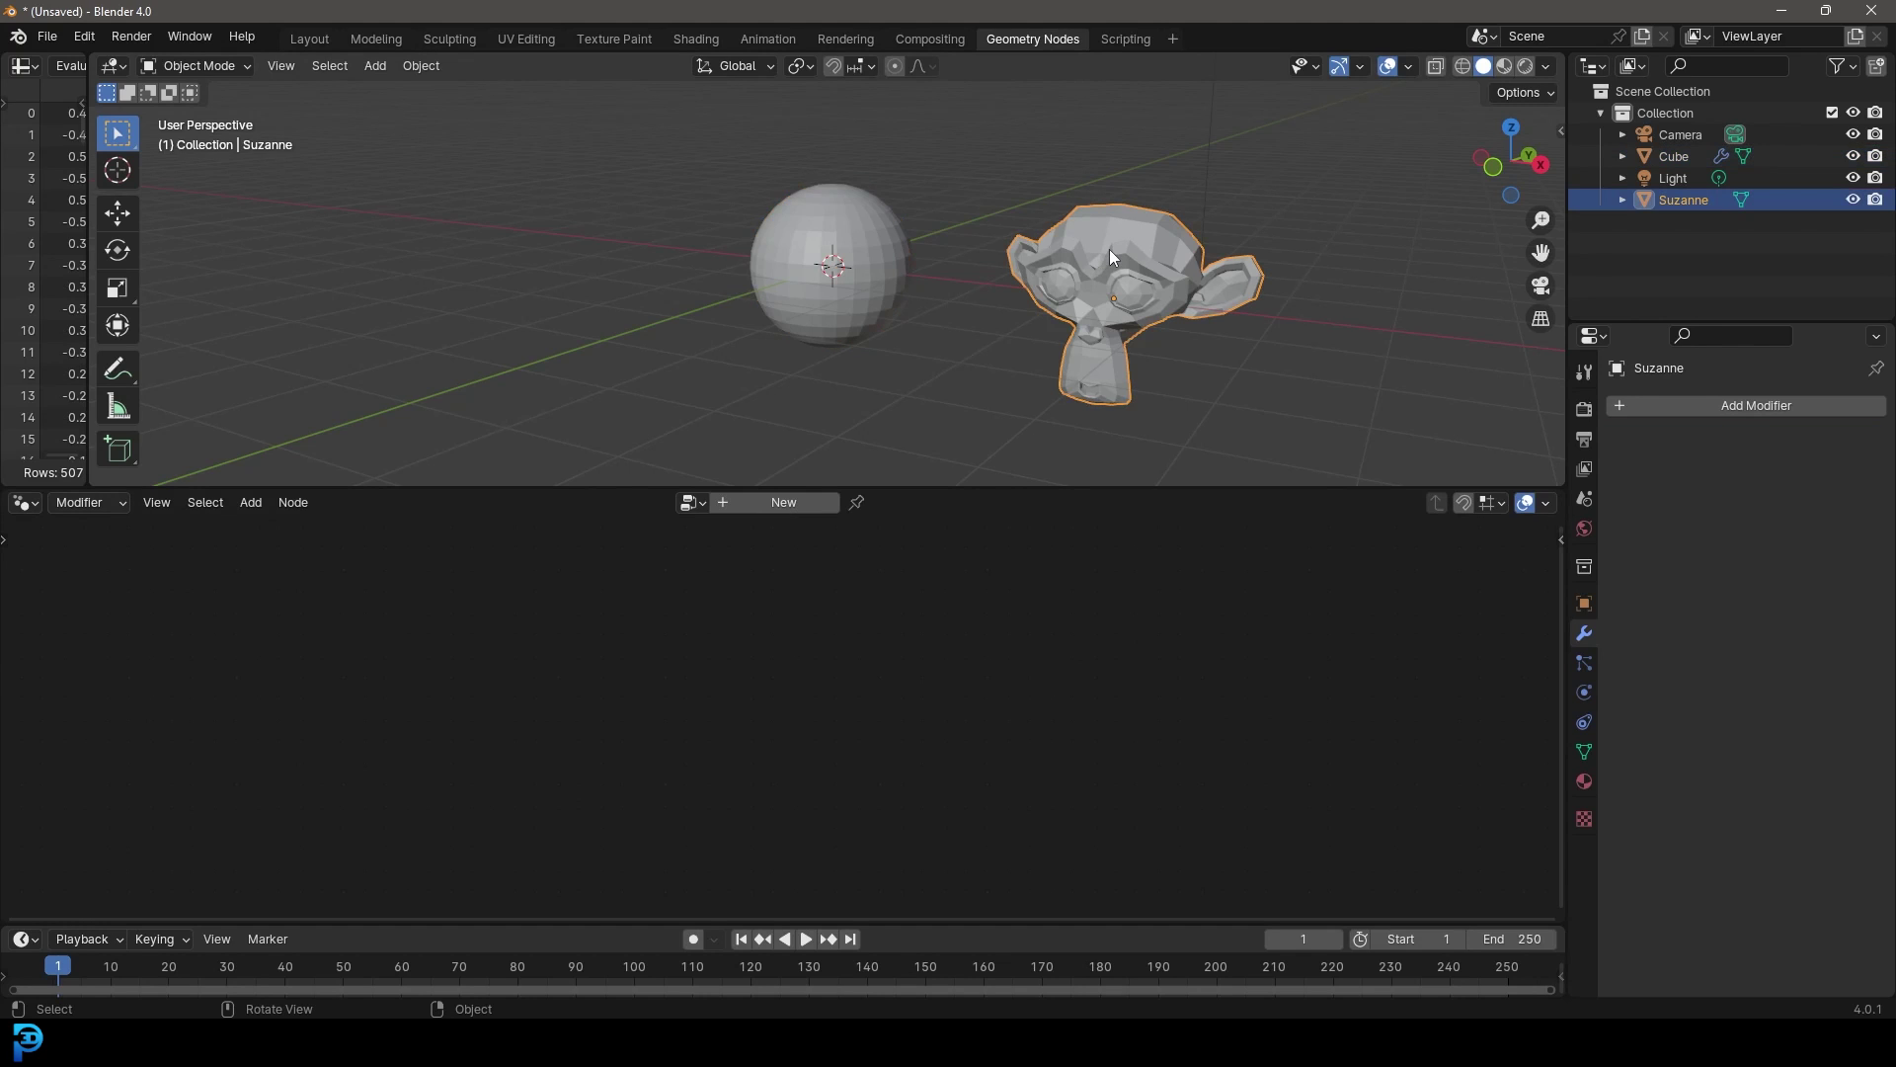
left_click(809, 502)
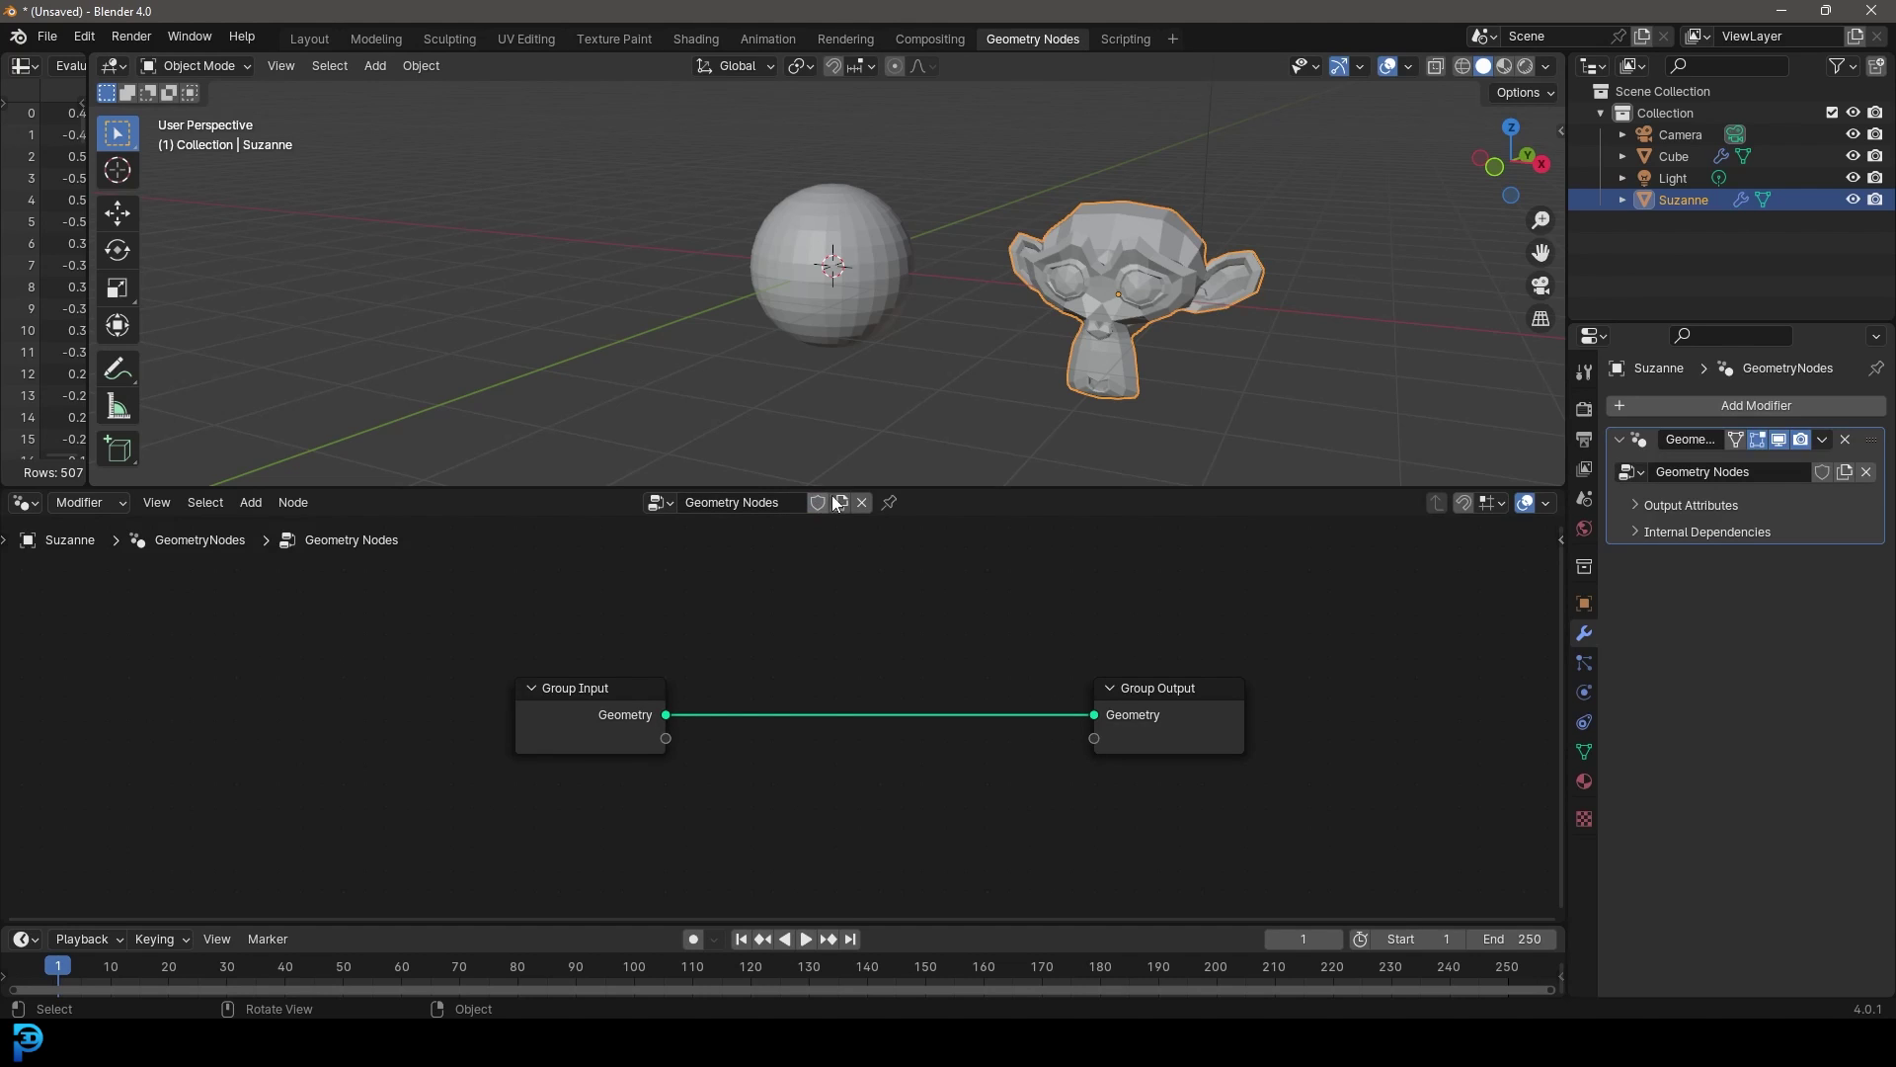
Assign the existing test1 node tree to the monkey head and move its UV Sphere node slightly toward the Group Output.
left_click(658, 501)
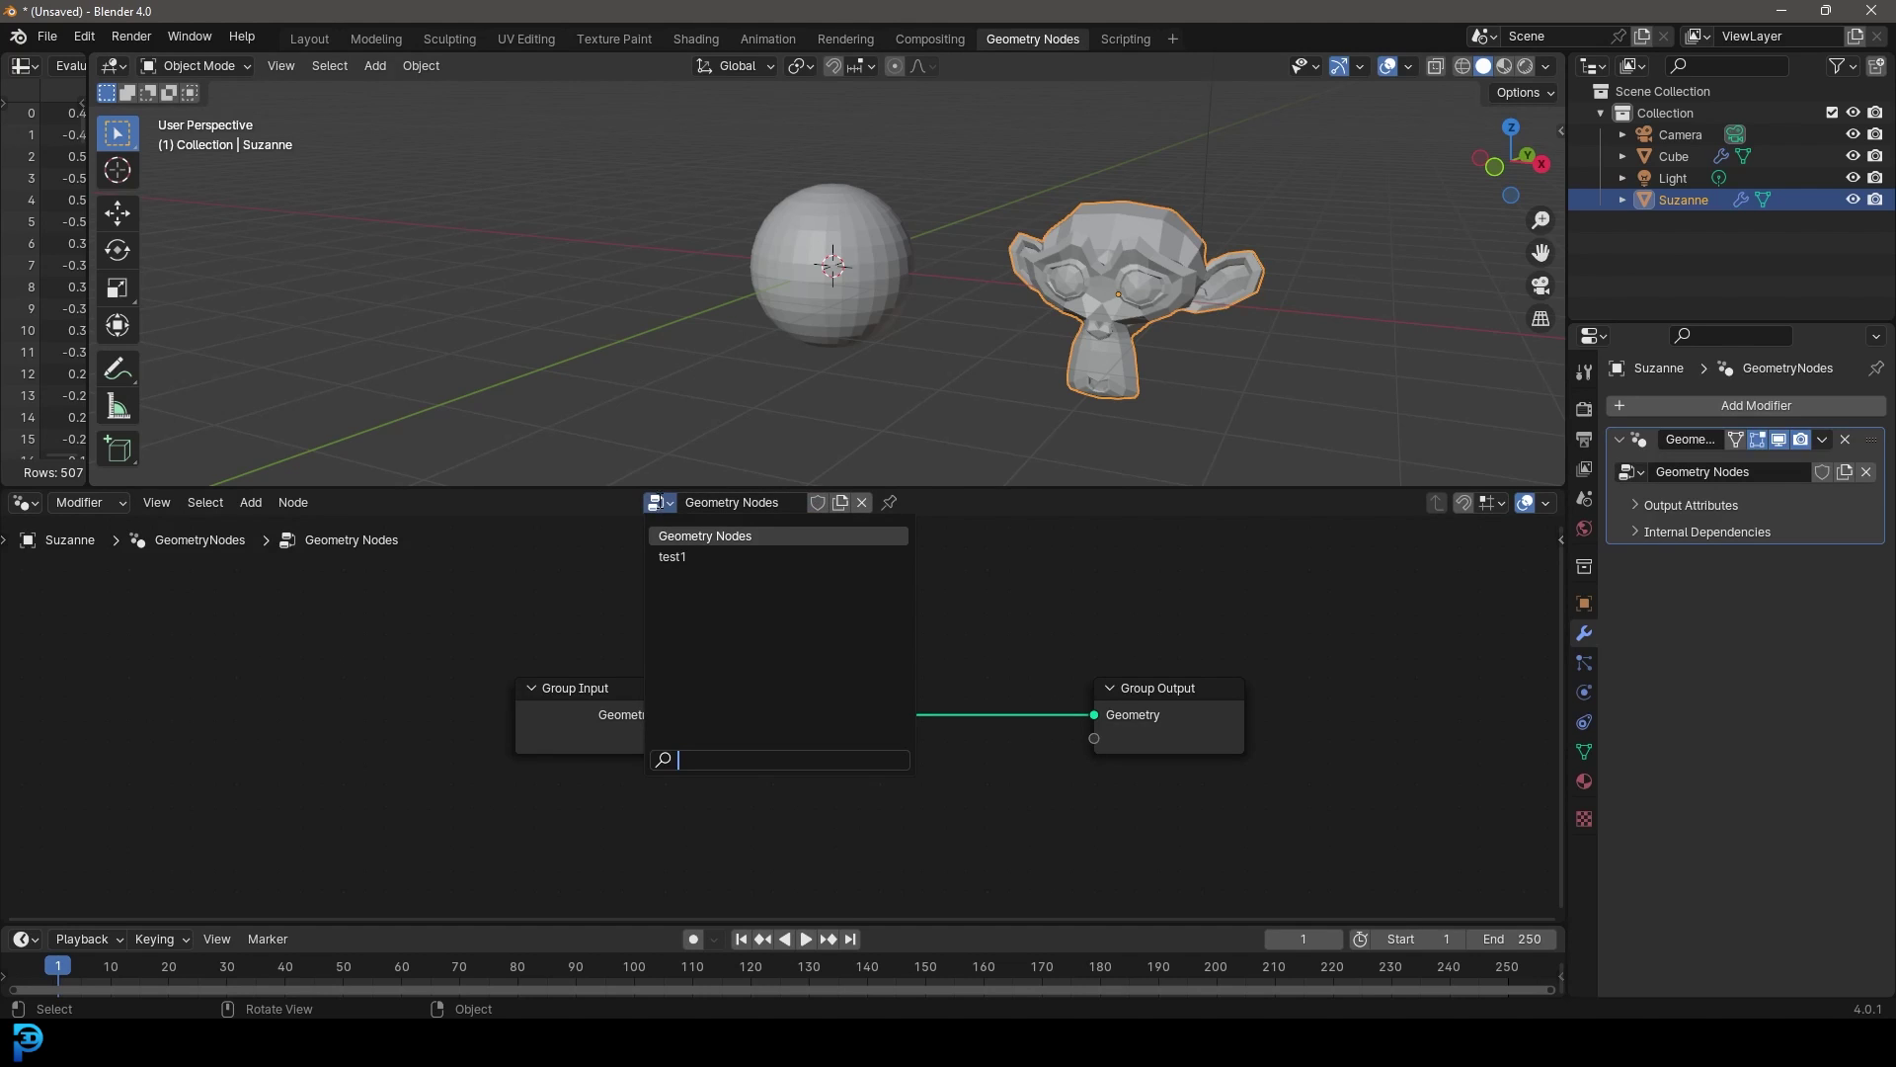
left_click(715, 556)
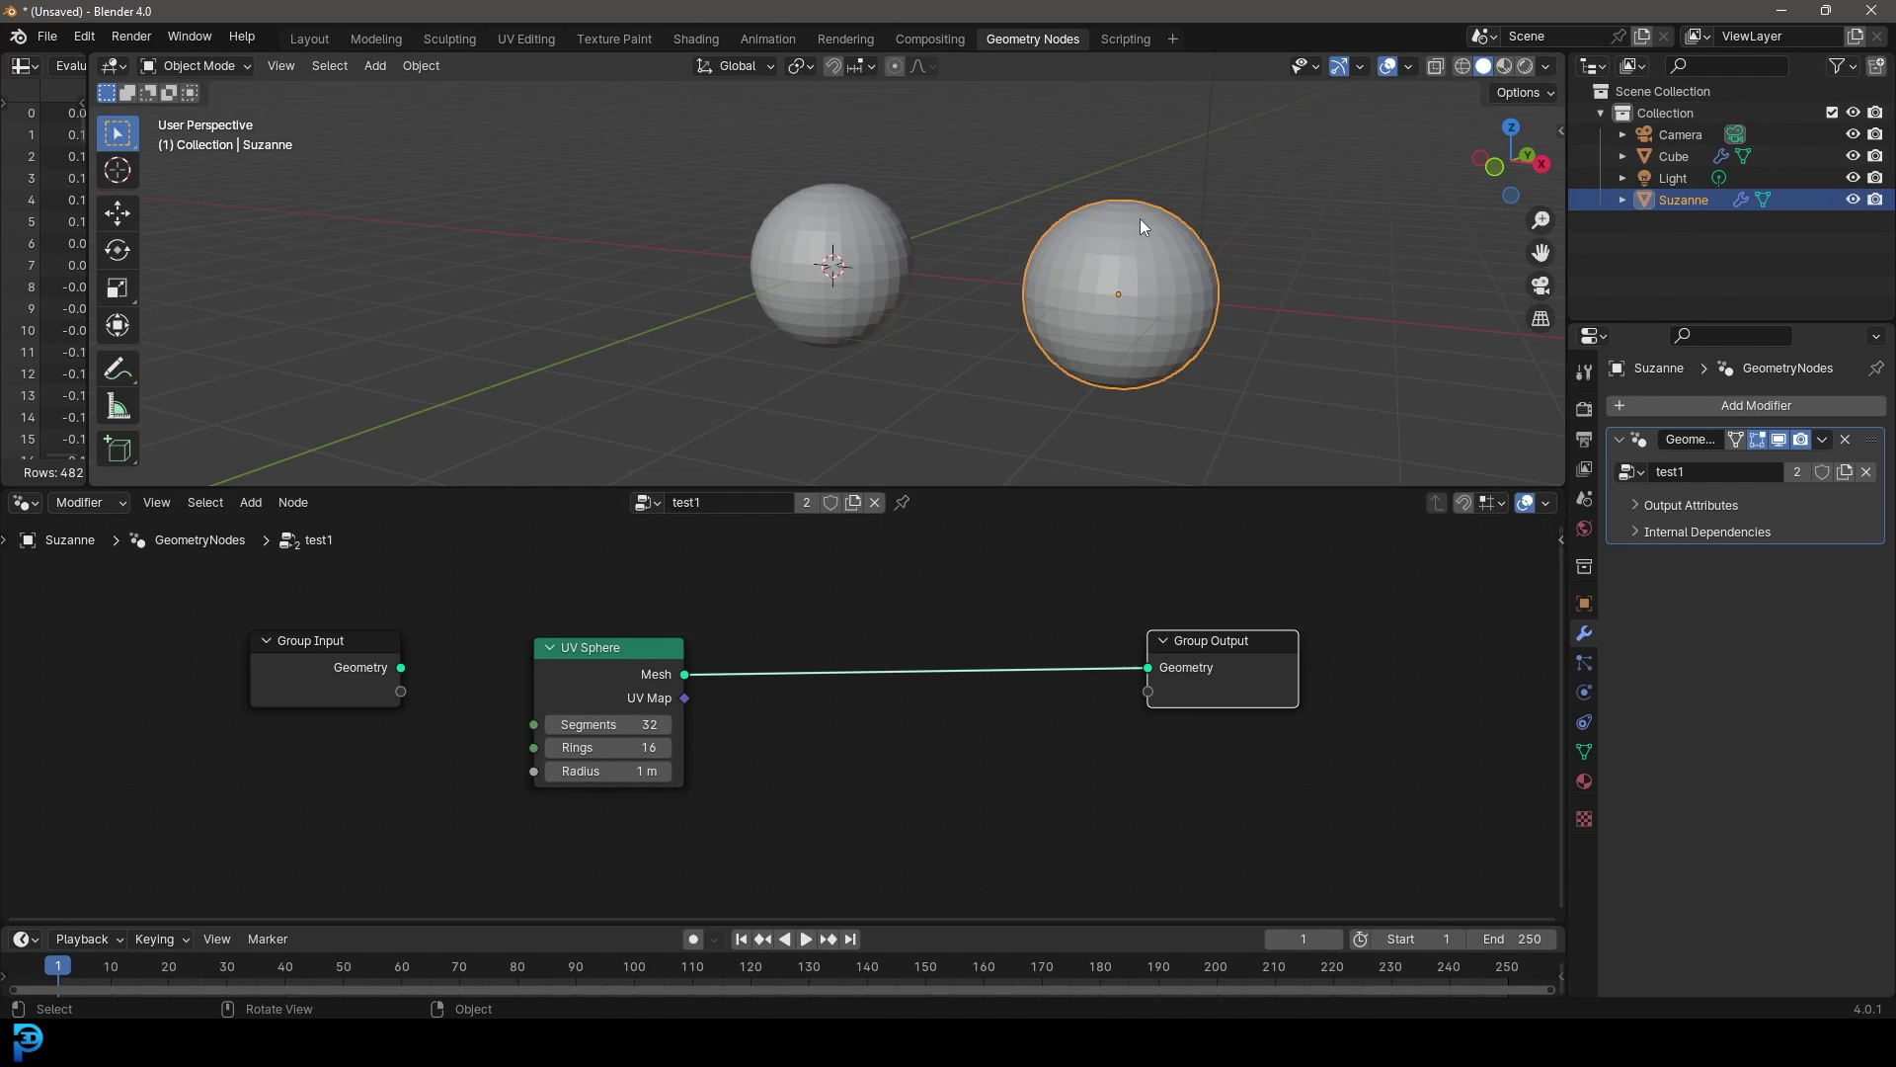
scroll(1311, 267, "up", 3)
left_click_drag(592, 669, 638, 658)
scroll(823, 296, "down", 5)
middle_click_drag(820, 312, 837, 227)
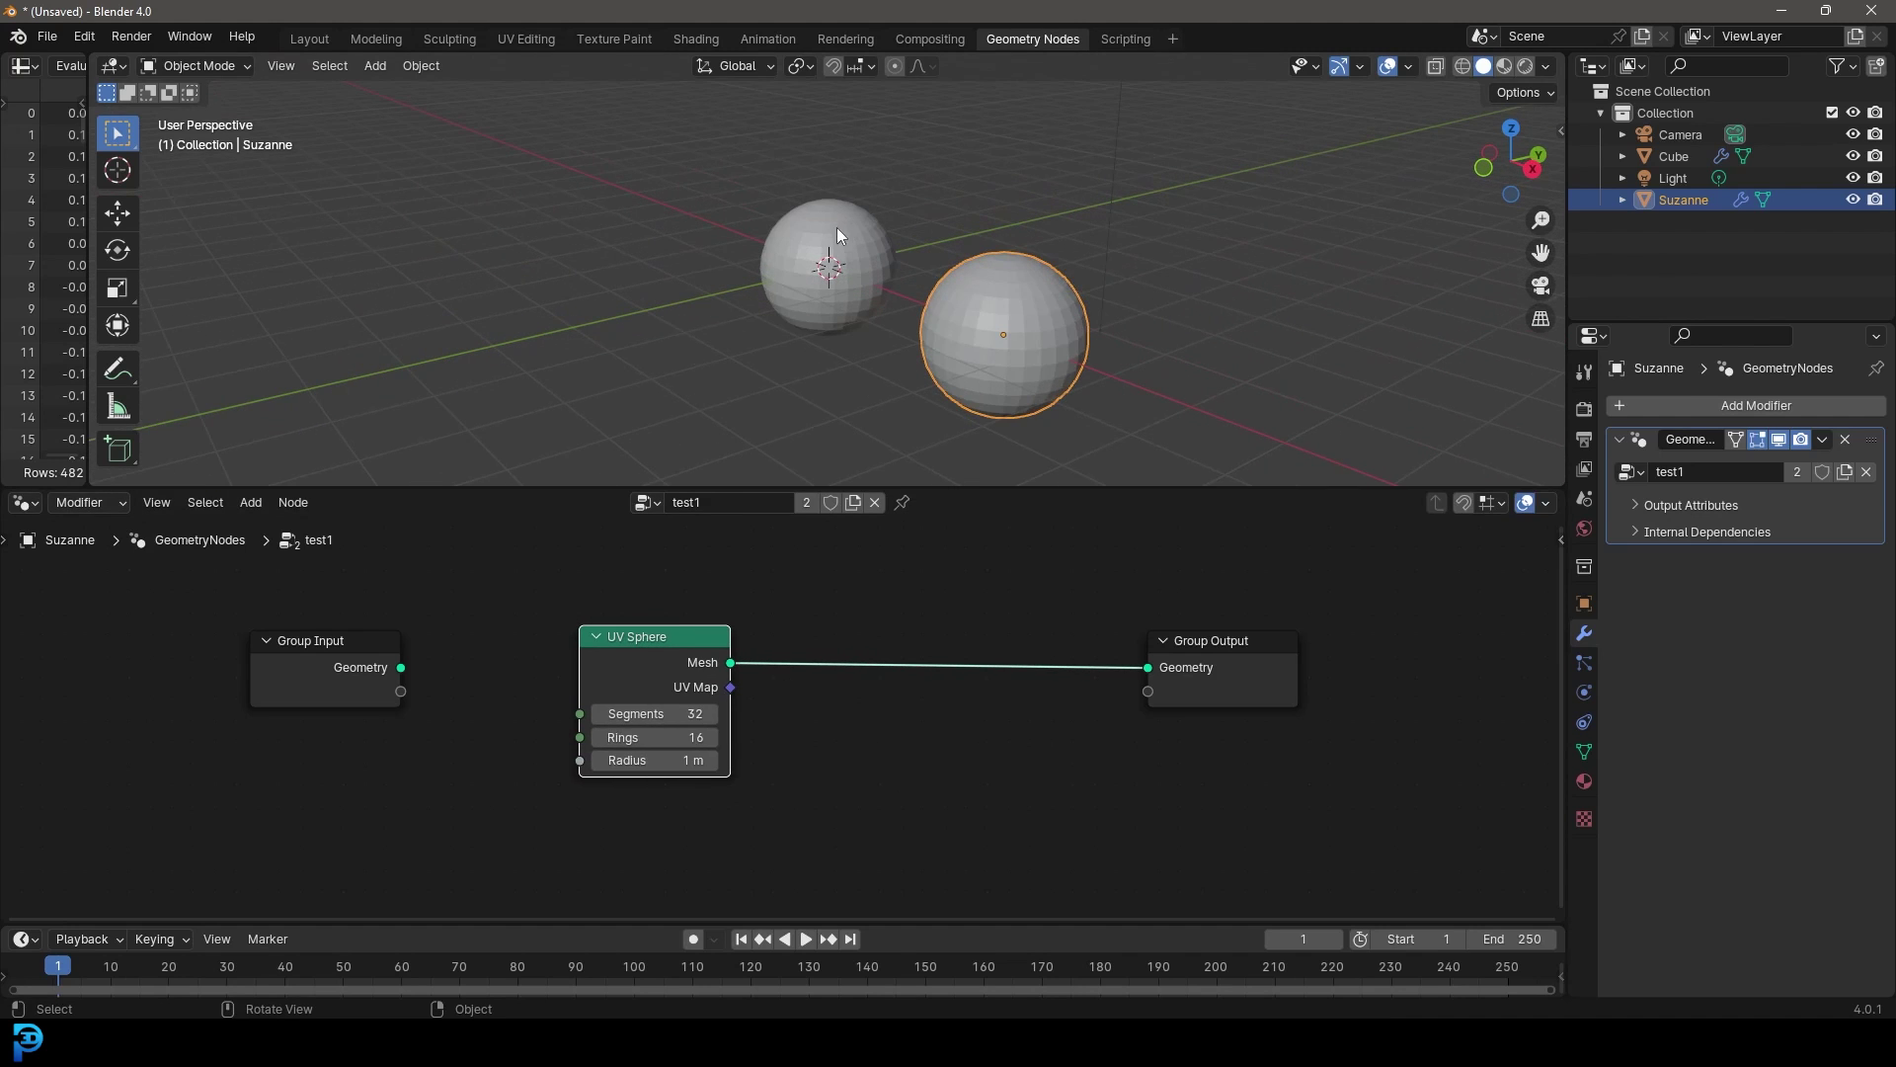
Select the cube object and move the UV Sphere node below the line between Group Input and Group Output.
left_click(839, 232)
scroll(794, 316, "up", 4)
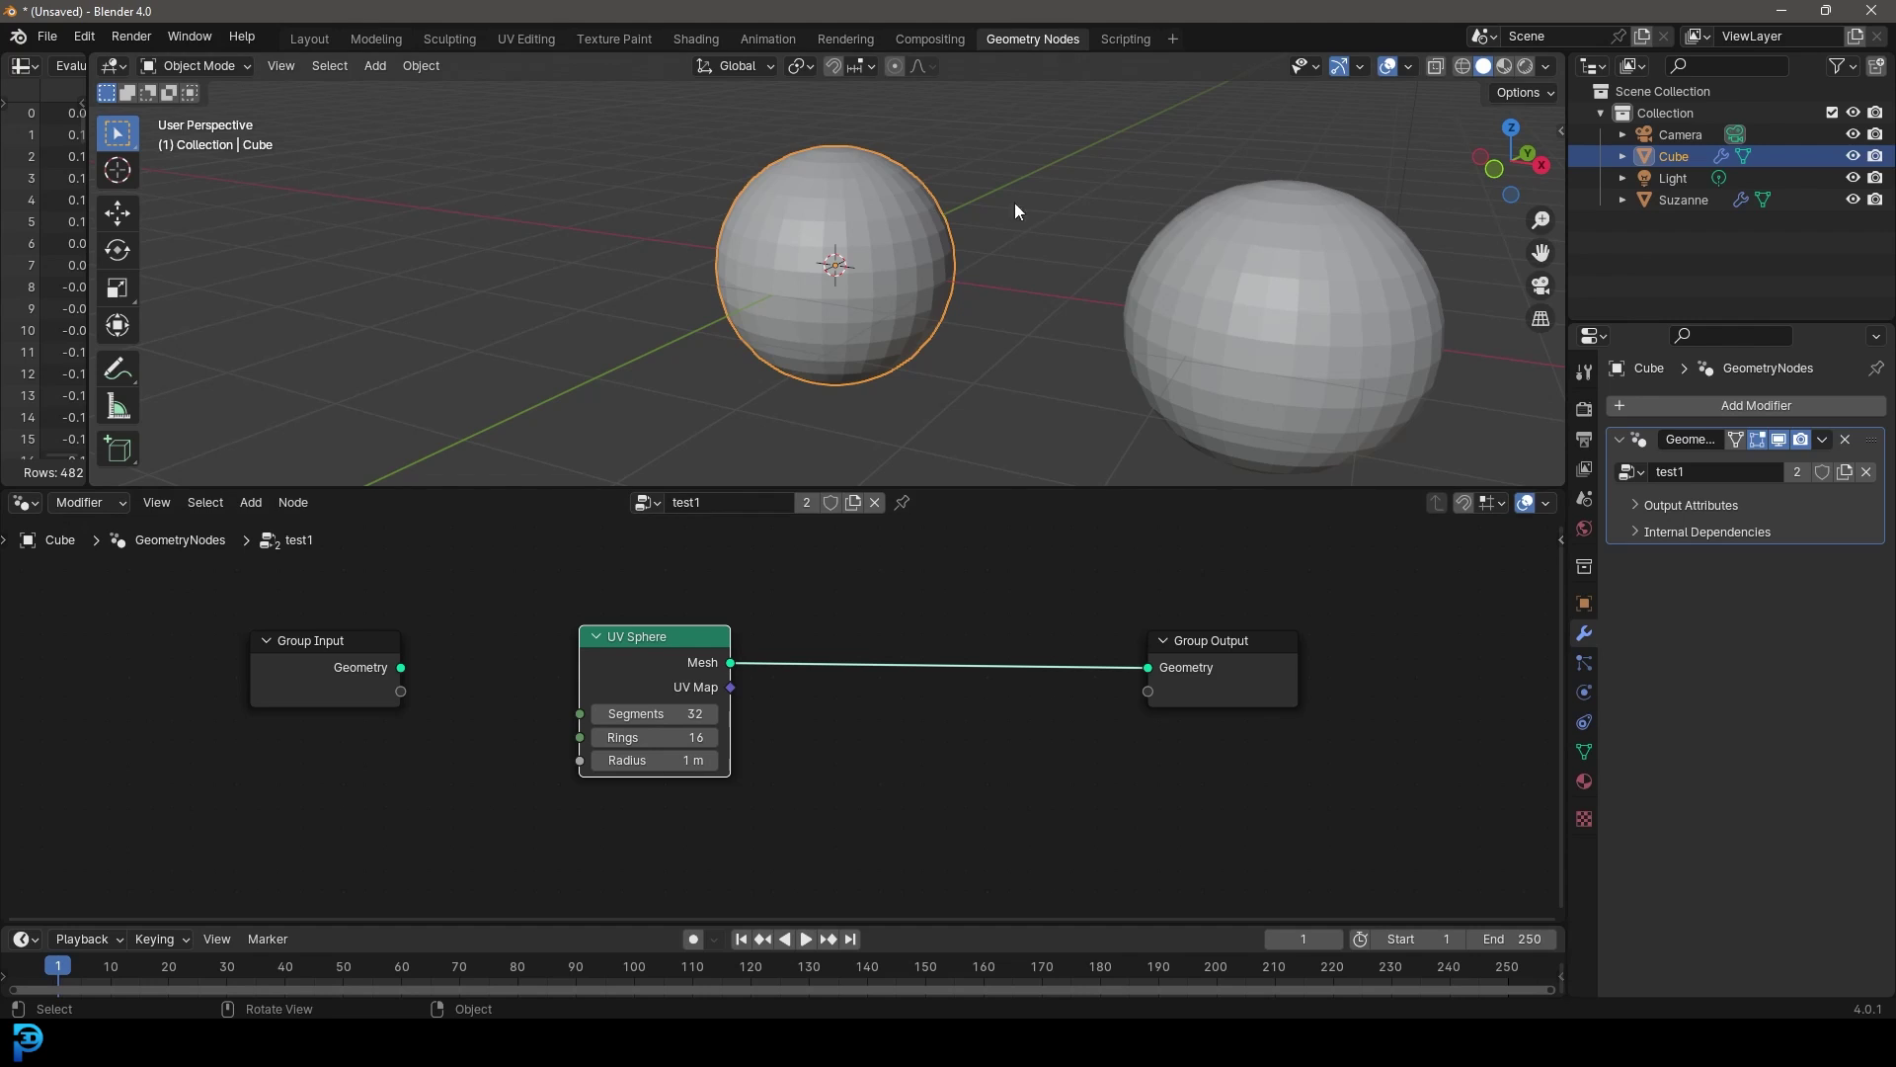
scroll(1177, 235, "down", 2)
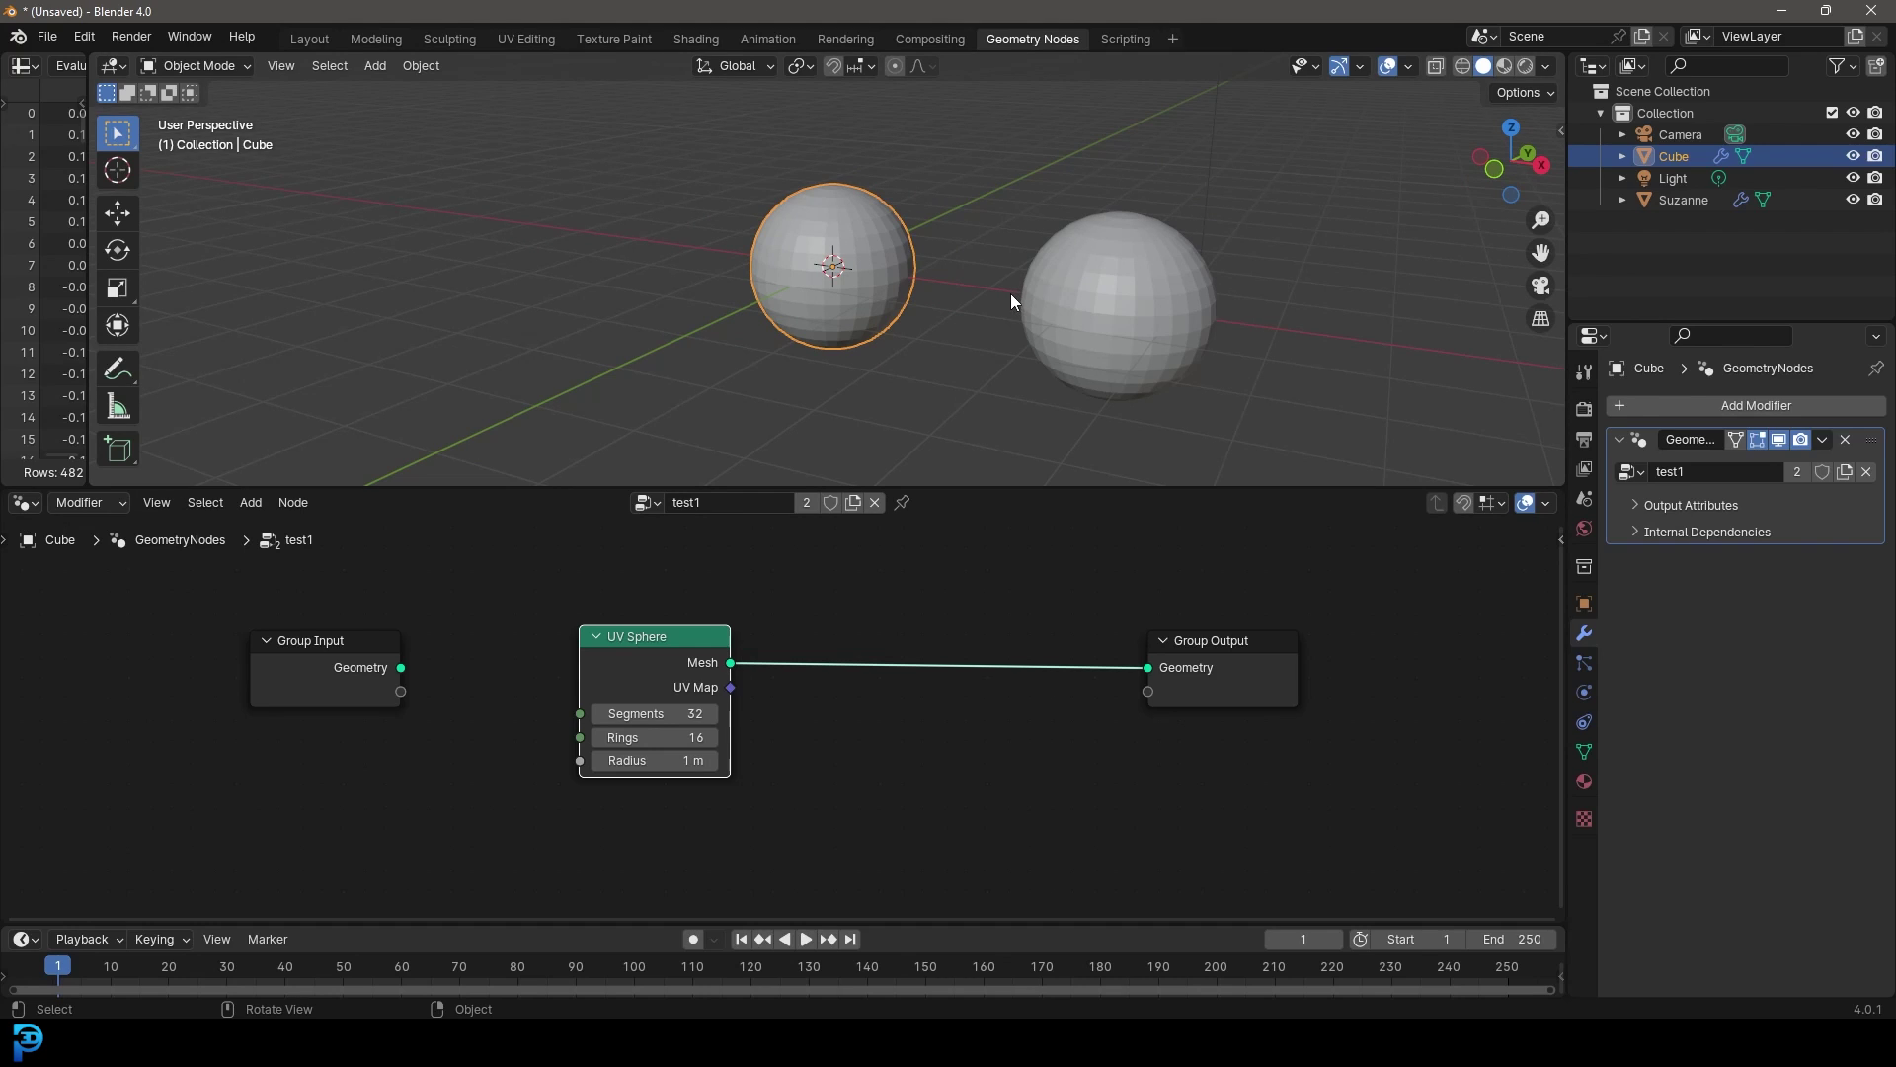
middle_click_drag(381, 685, 592, 669)
mouse_move(526, 637)
left_mouse_down()
mouse_move(510, 659)
mouse_move(514, 642)
left_mouse_up()
left_click_drag(830, 622, 872, 714)
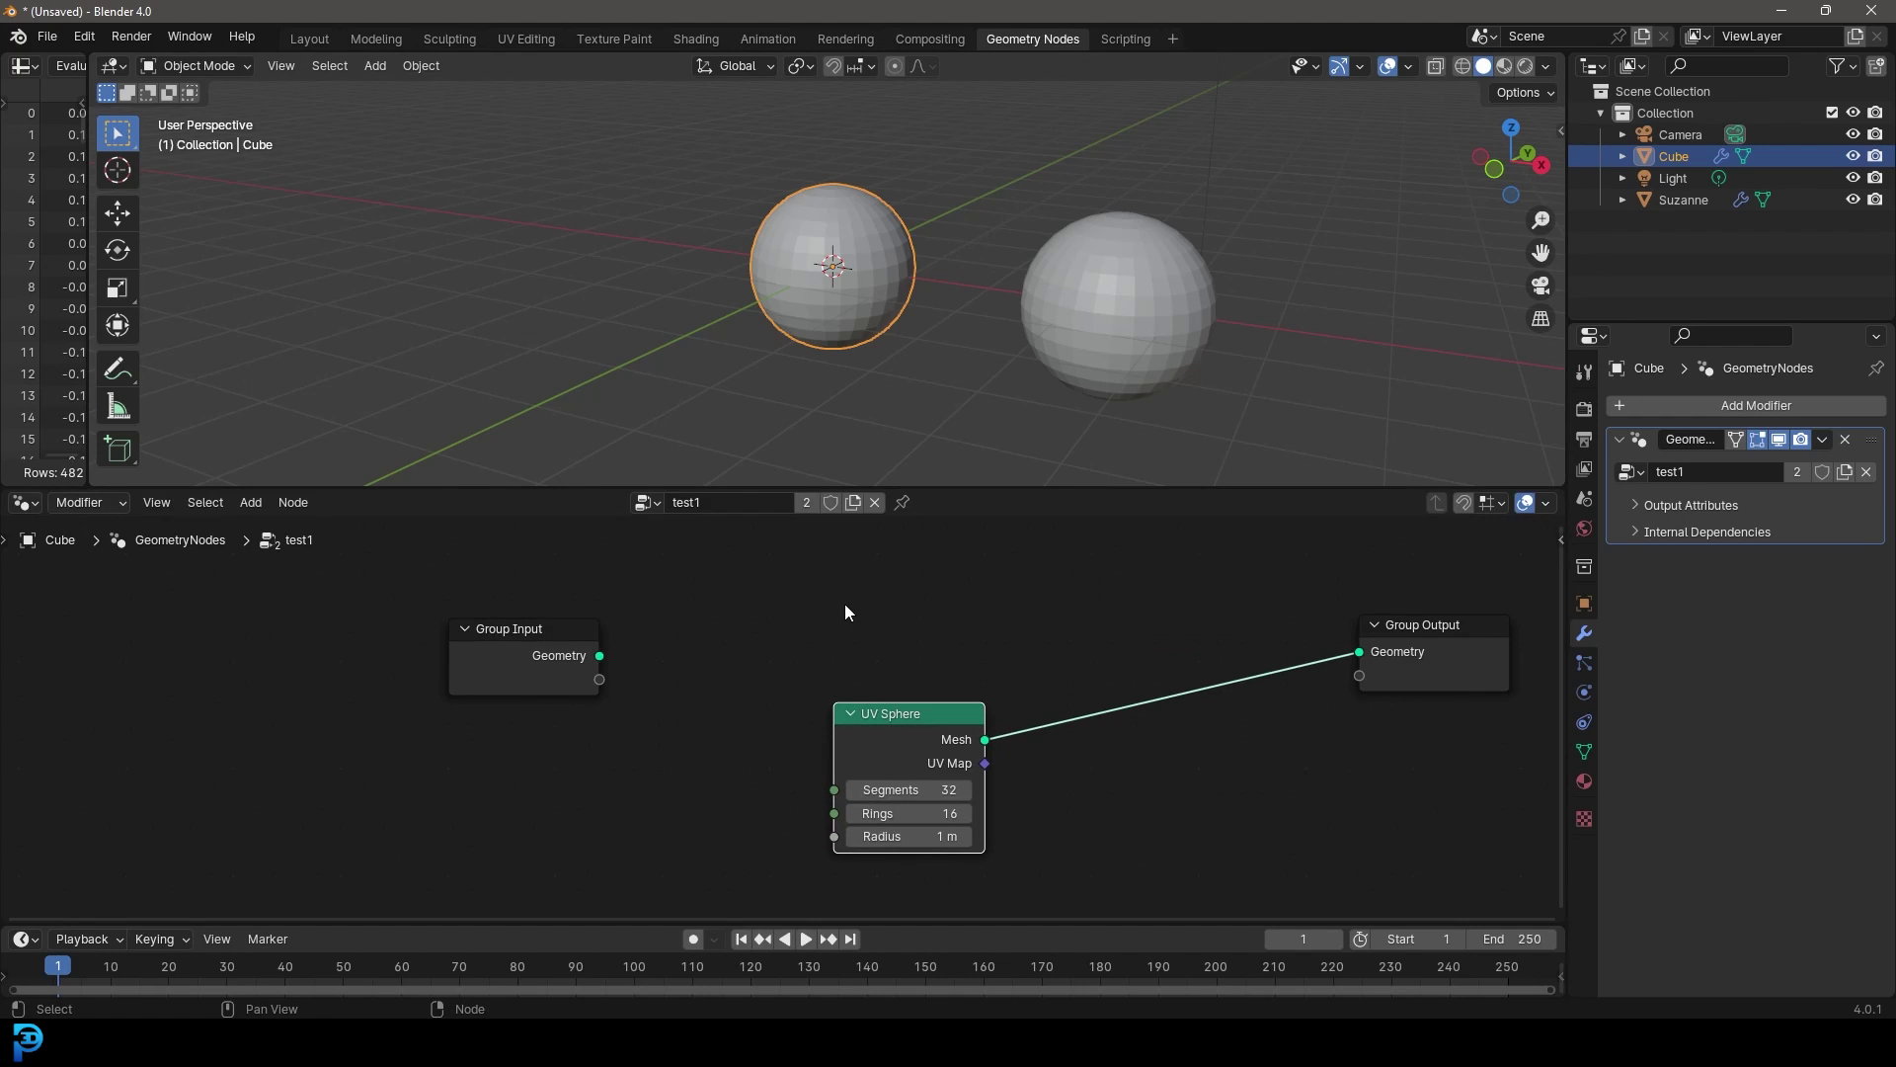
Connect the Group Input geometry directly to the Group Output and move the UV Sphere node well clear of the link.
left_click_drag(596, 655, 1361, 746)
left_click_drag(1411, 717, 1236, 712)
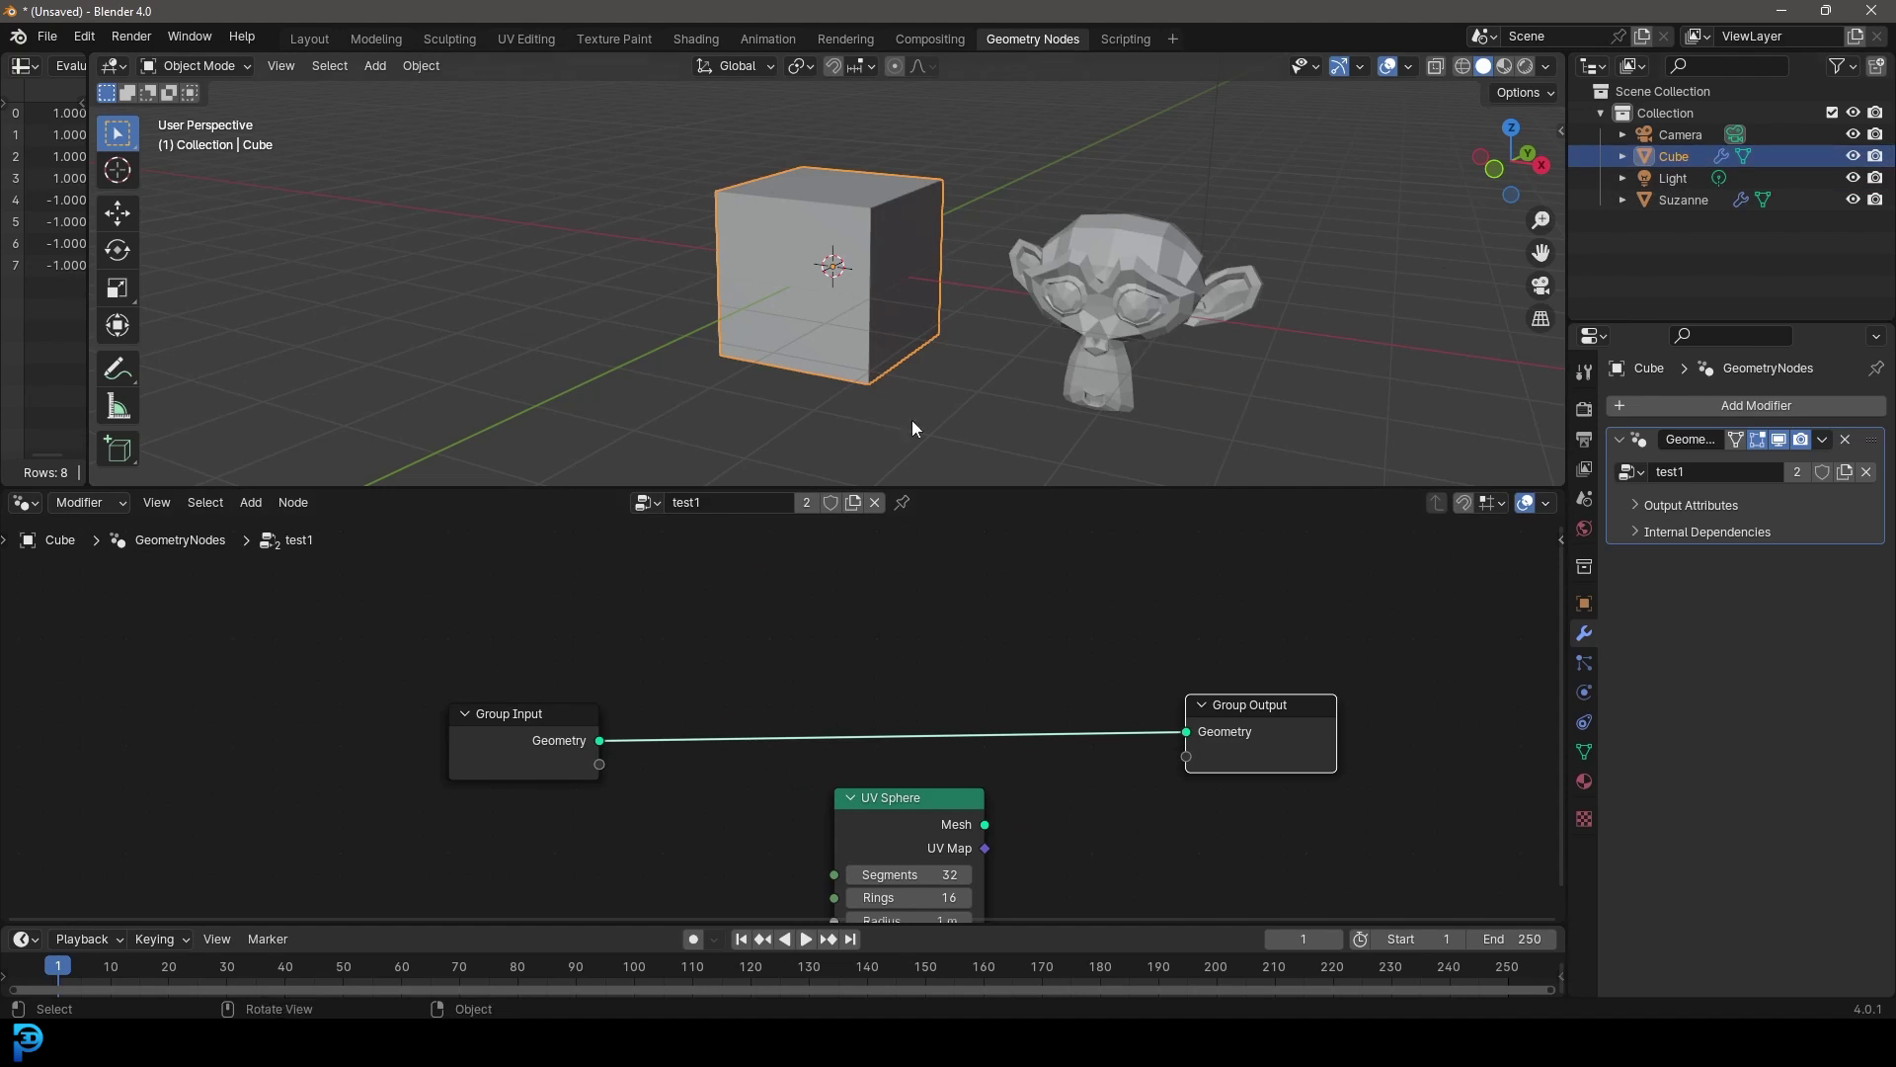
scroll(563, 686, "down", 1, "shift")
left_click_drag(957, 790, 915, 881)
scroll(915, 881, "up", 1)
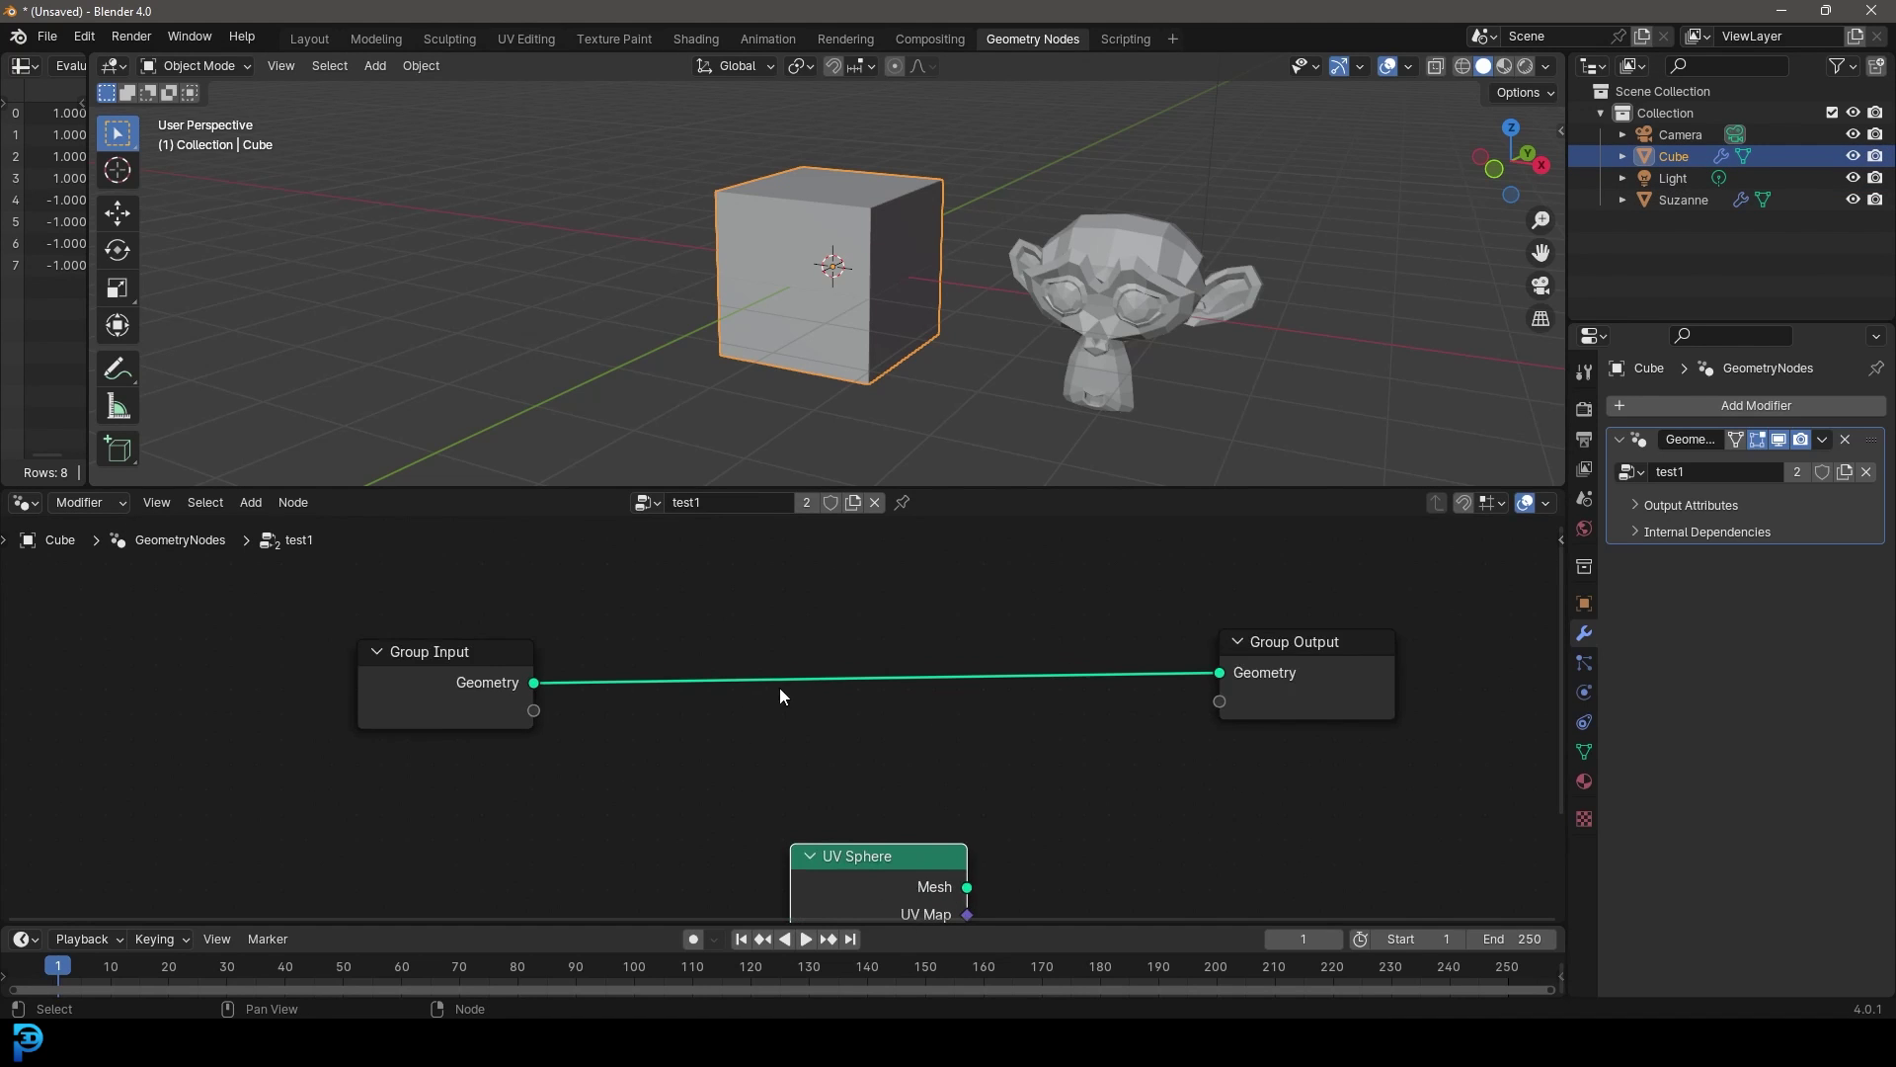
Add a Transform Geometry node on the link between Group Input and Group Output.
key("shift+a")
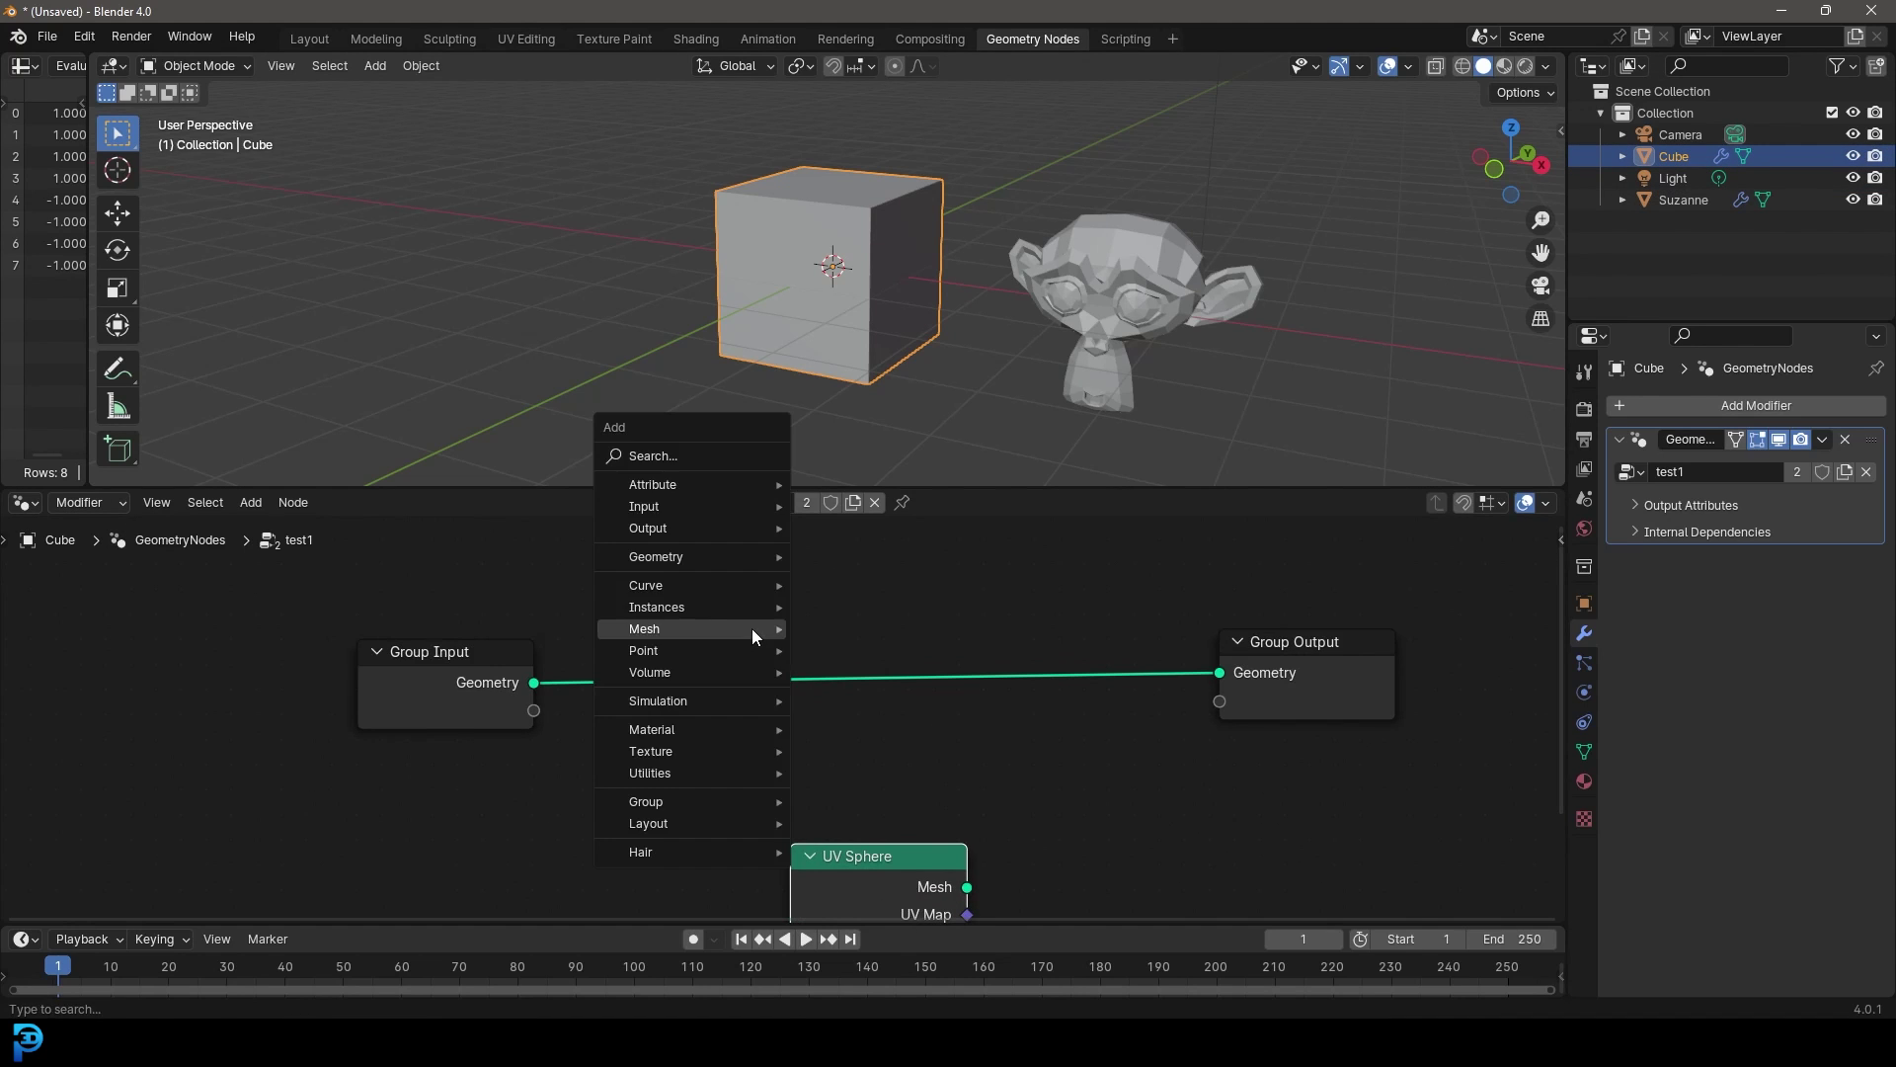
left_click(652, 447)
type("trasnf")
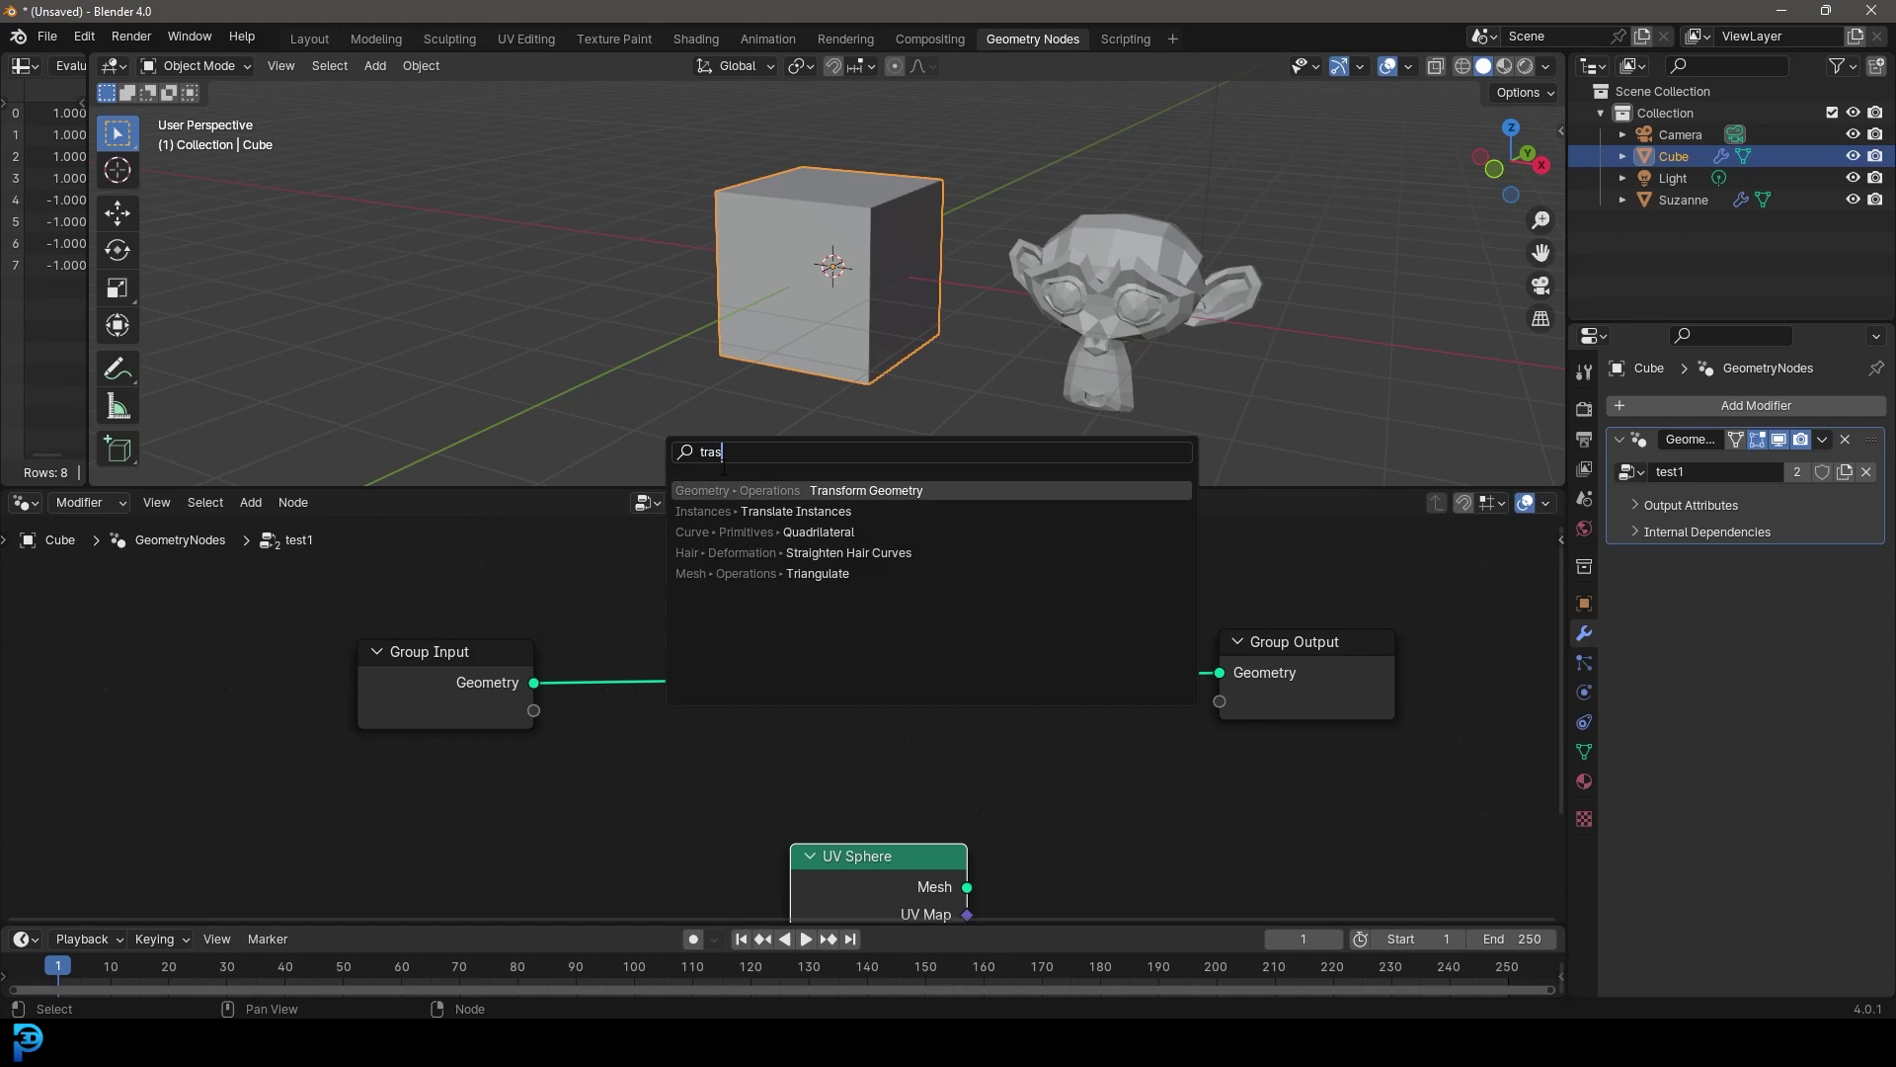
left_click(856, 490)
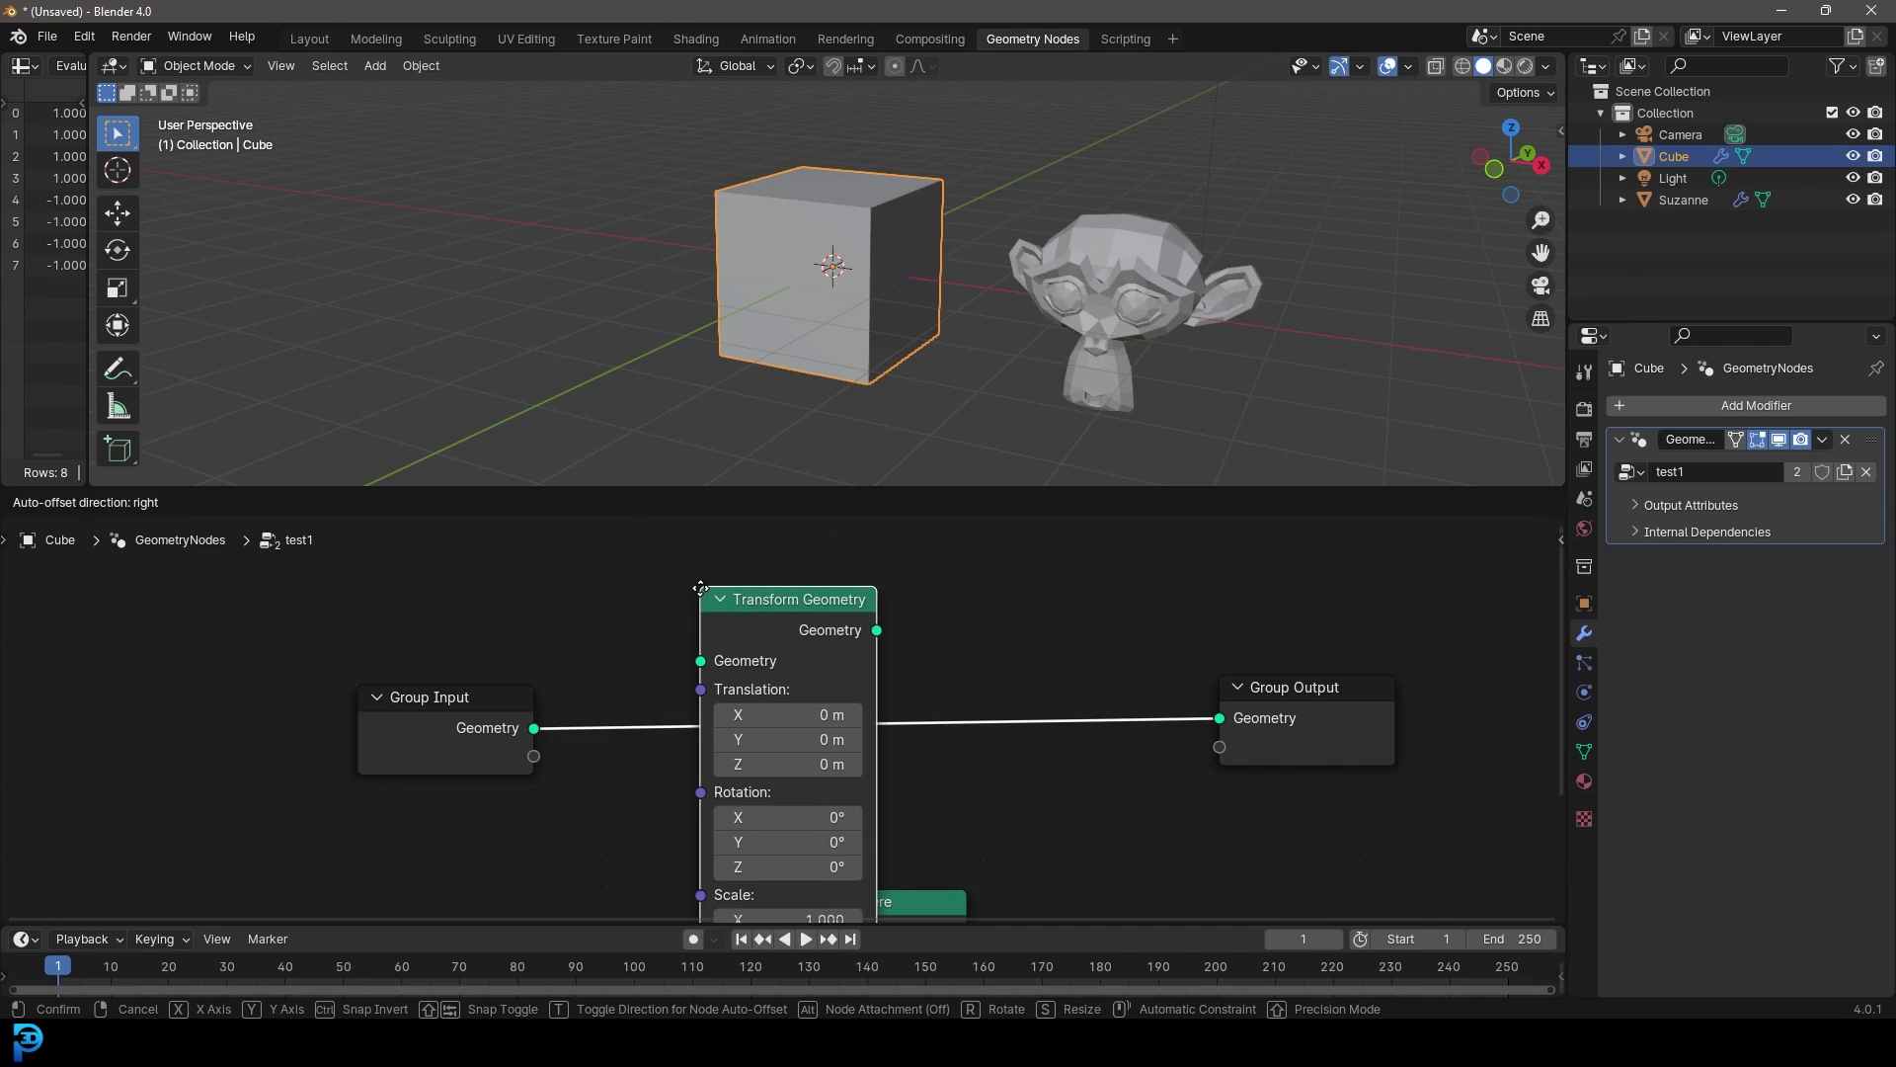
left_click(689, 611)
scroll(807, 648, "down", 2)
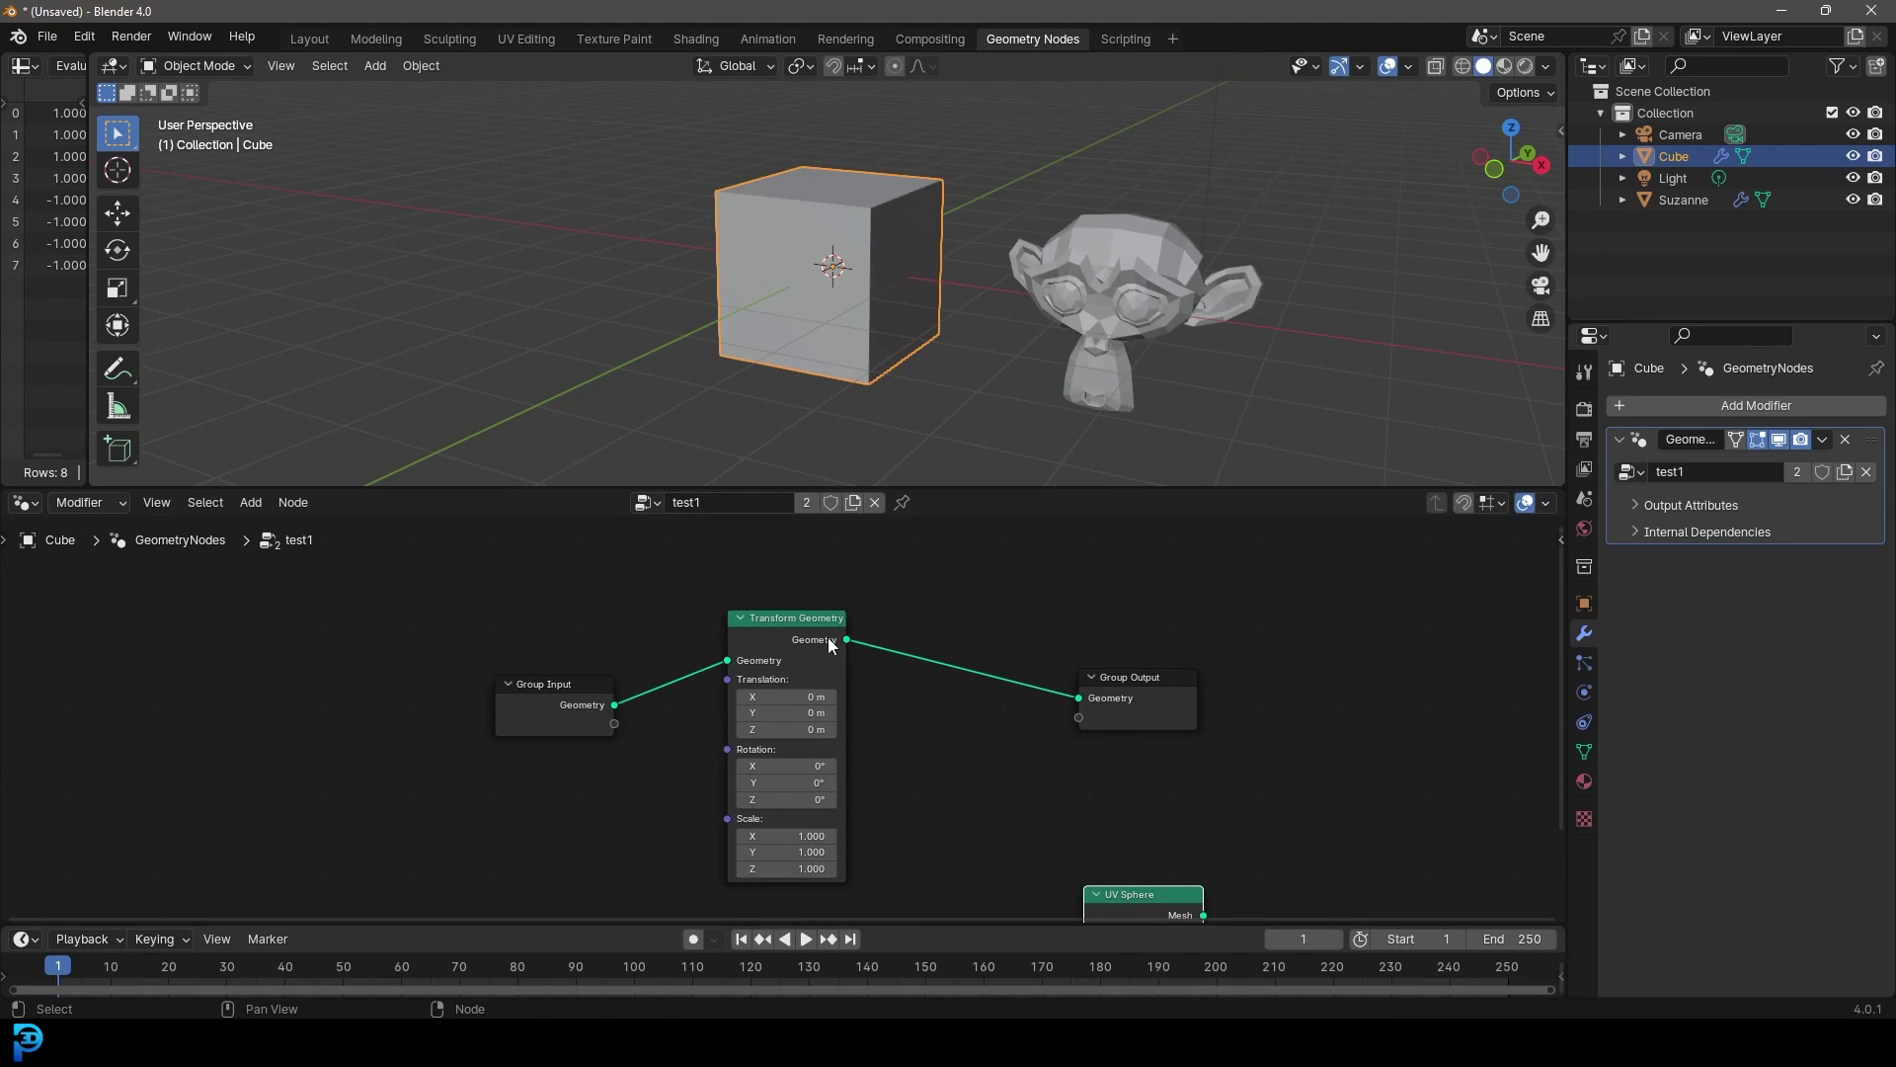
Adjust the positions of the Group Input and Transform Geometry nodes so they sit neatly in the row.
scroll(827, 713, "up", 1)
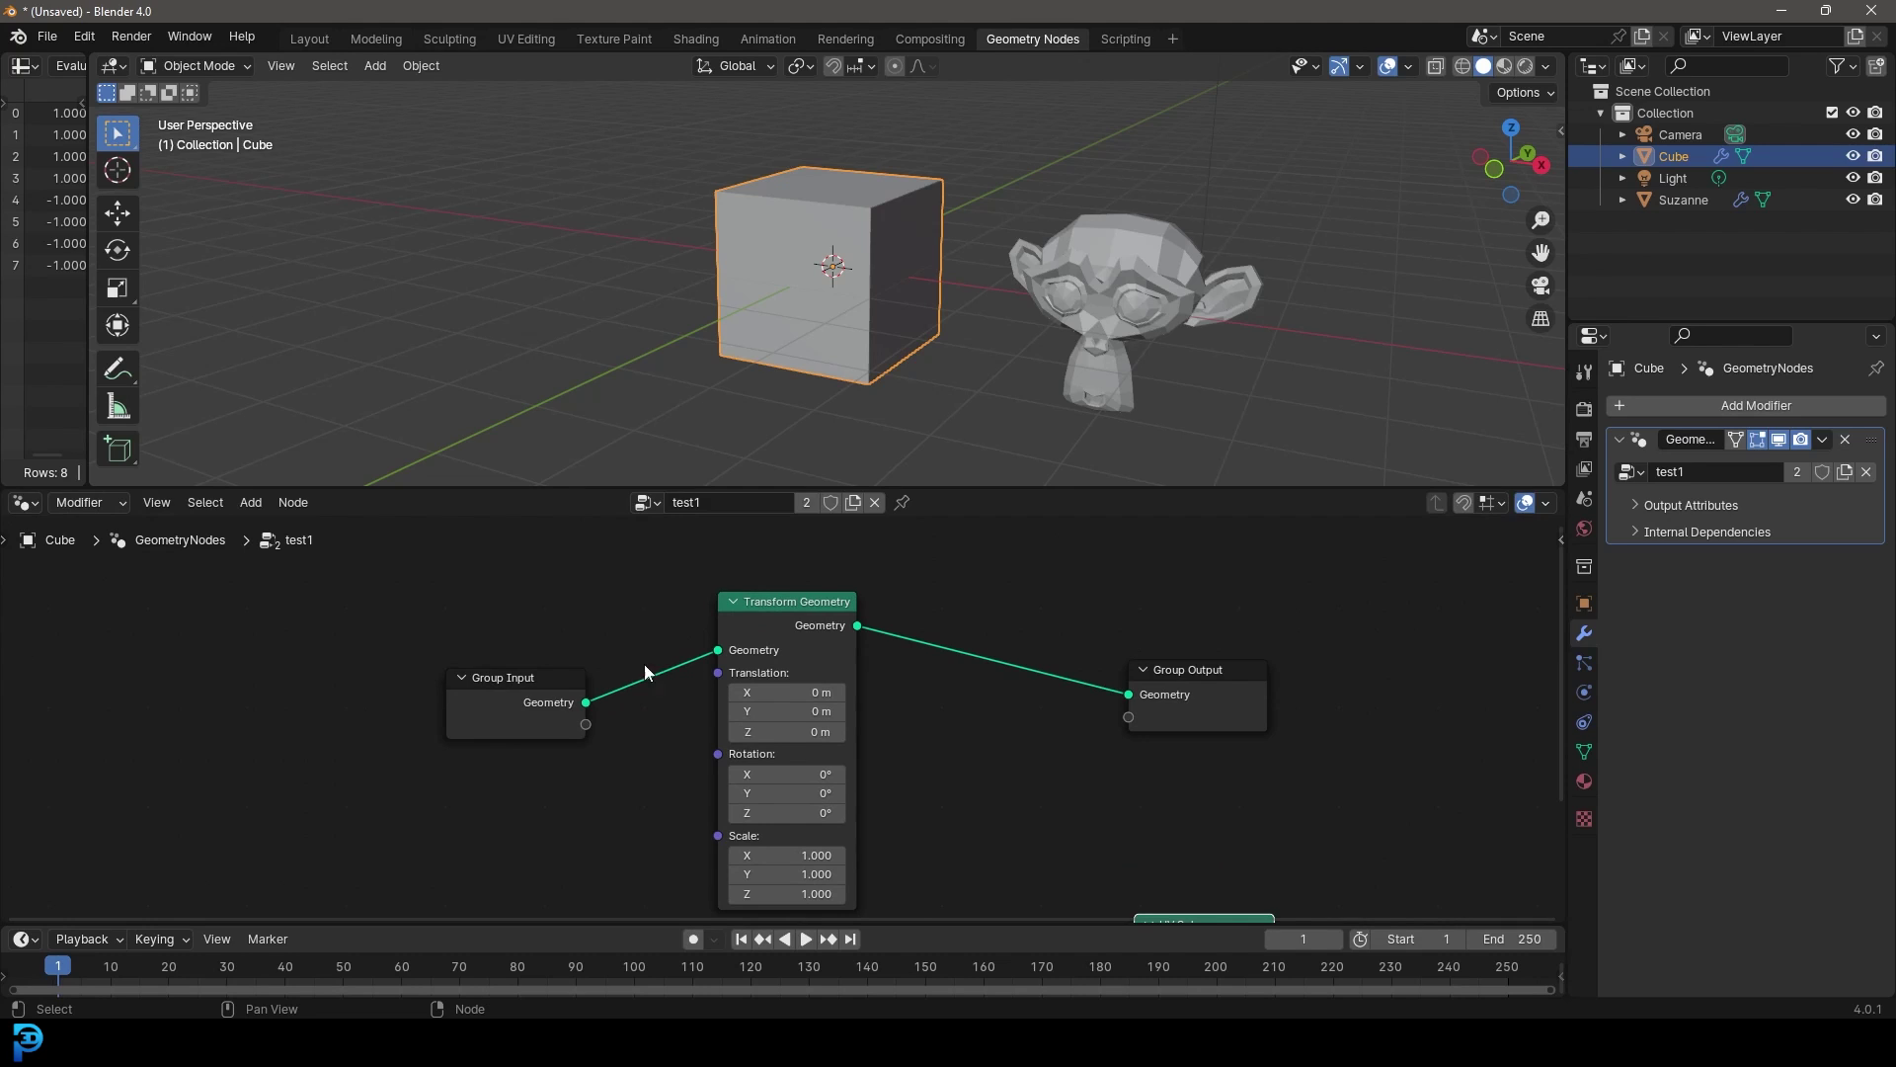
middle_click_drag(644, 664, 661, 606)
scroll(752, 583, "up", 1)
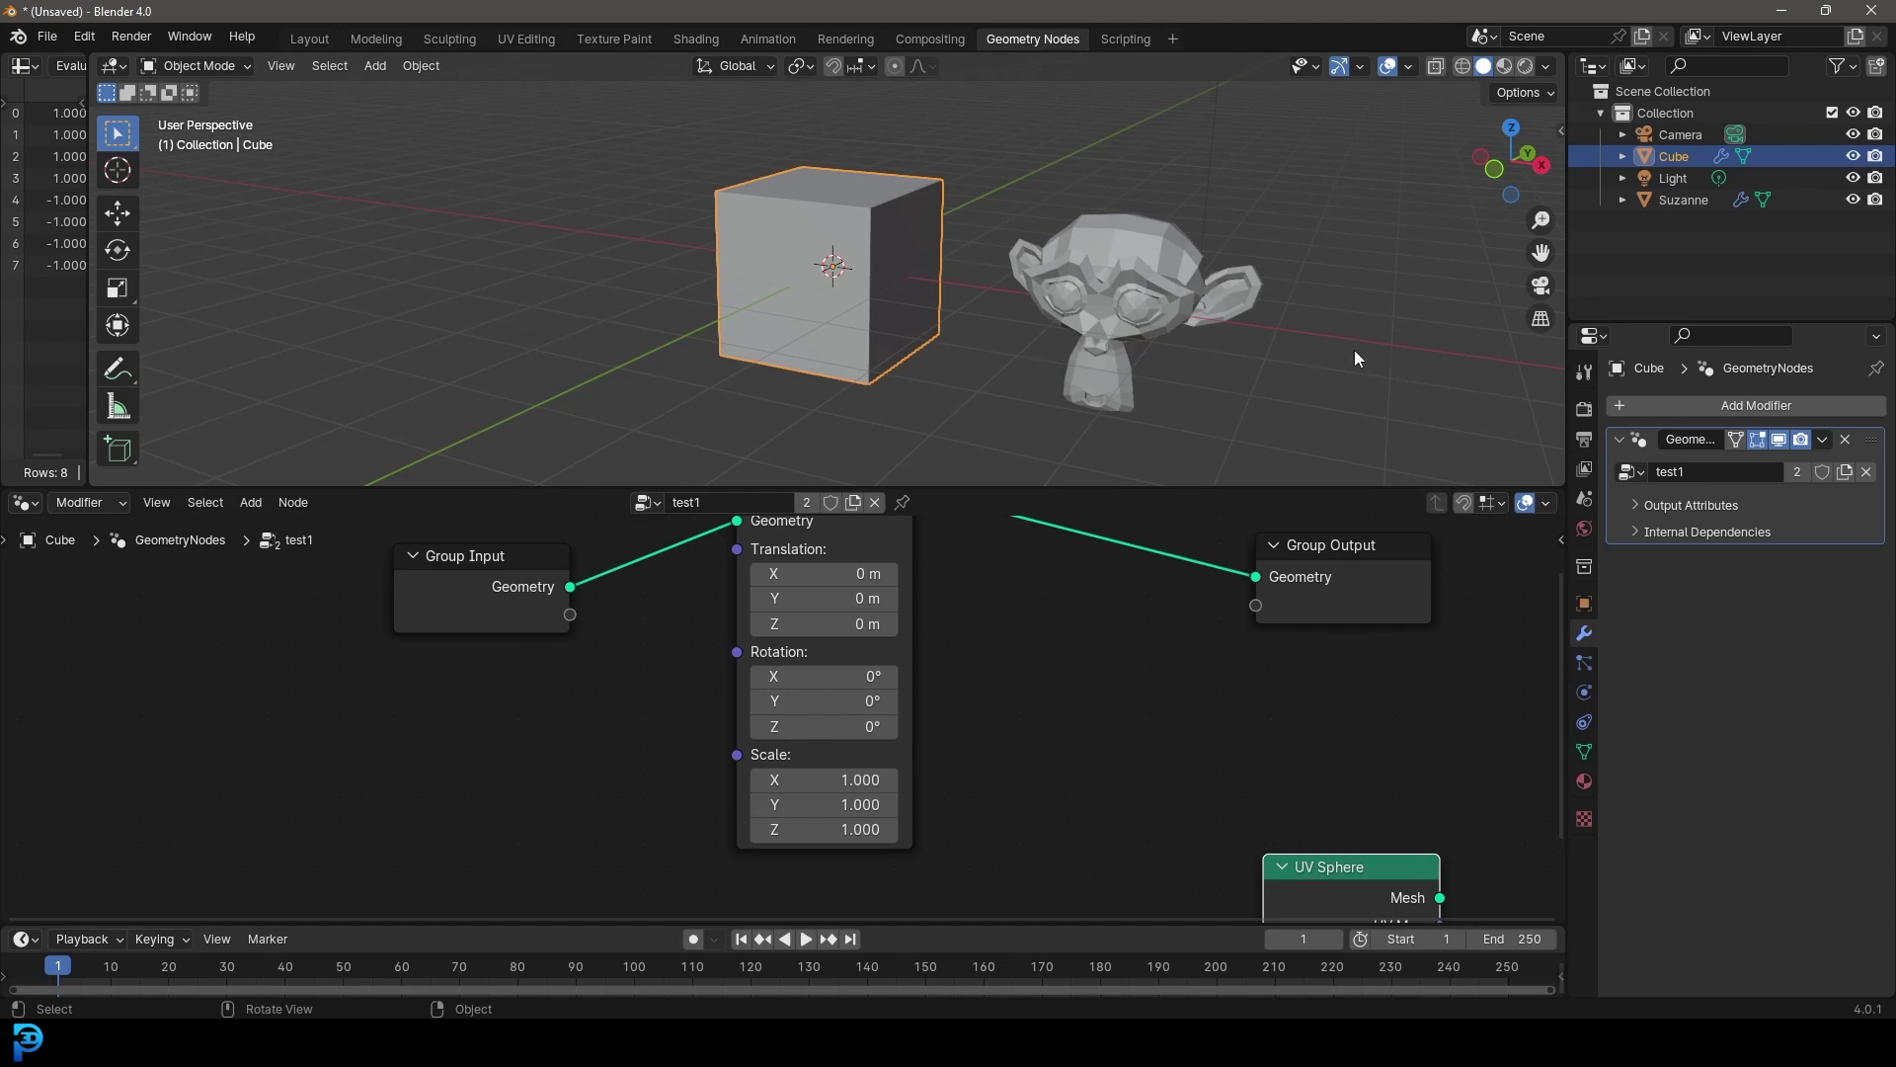
middle_click_drag(638, 666, 640, 742)
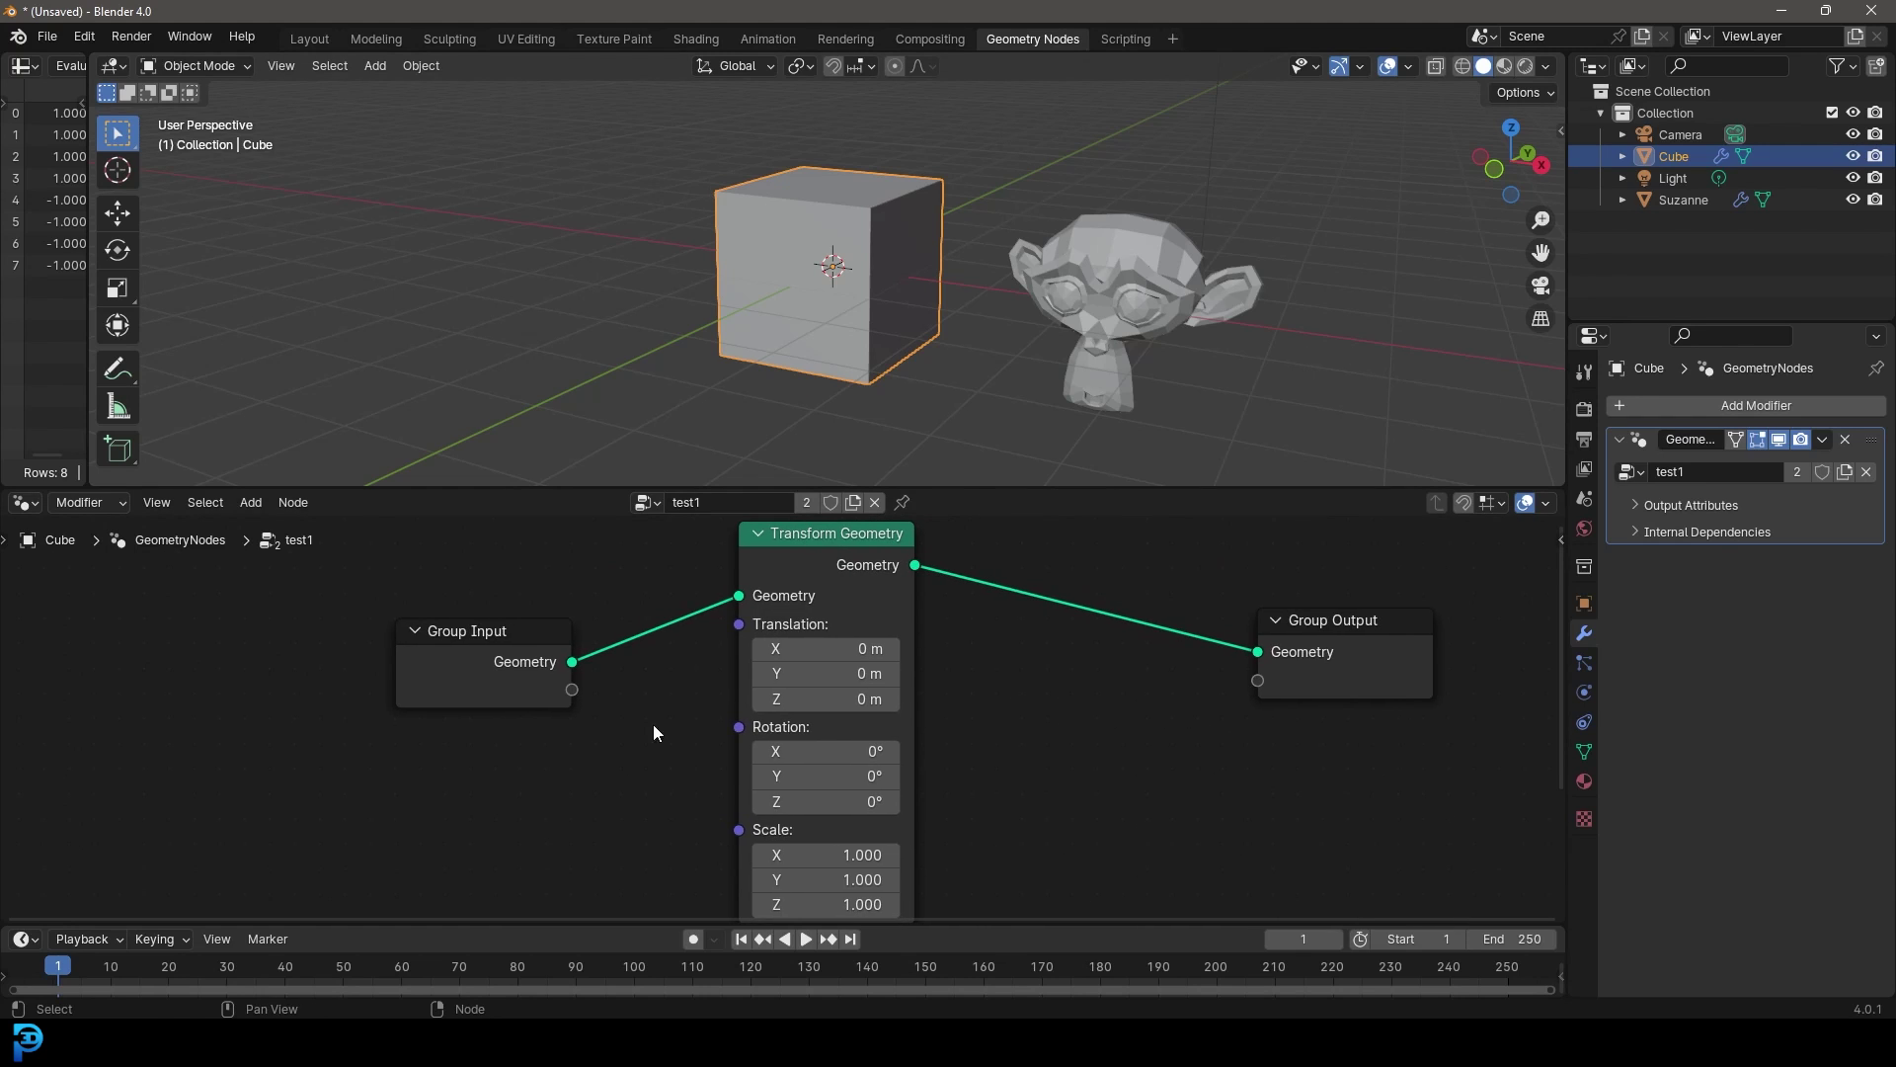
left_click_drag(453, 680, 457, 661)
left_click_drag(792, 557, 761, 585)
middle_click_drag(999, 787, 961, 659)
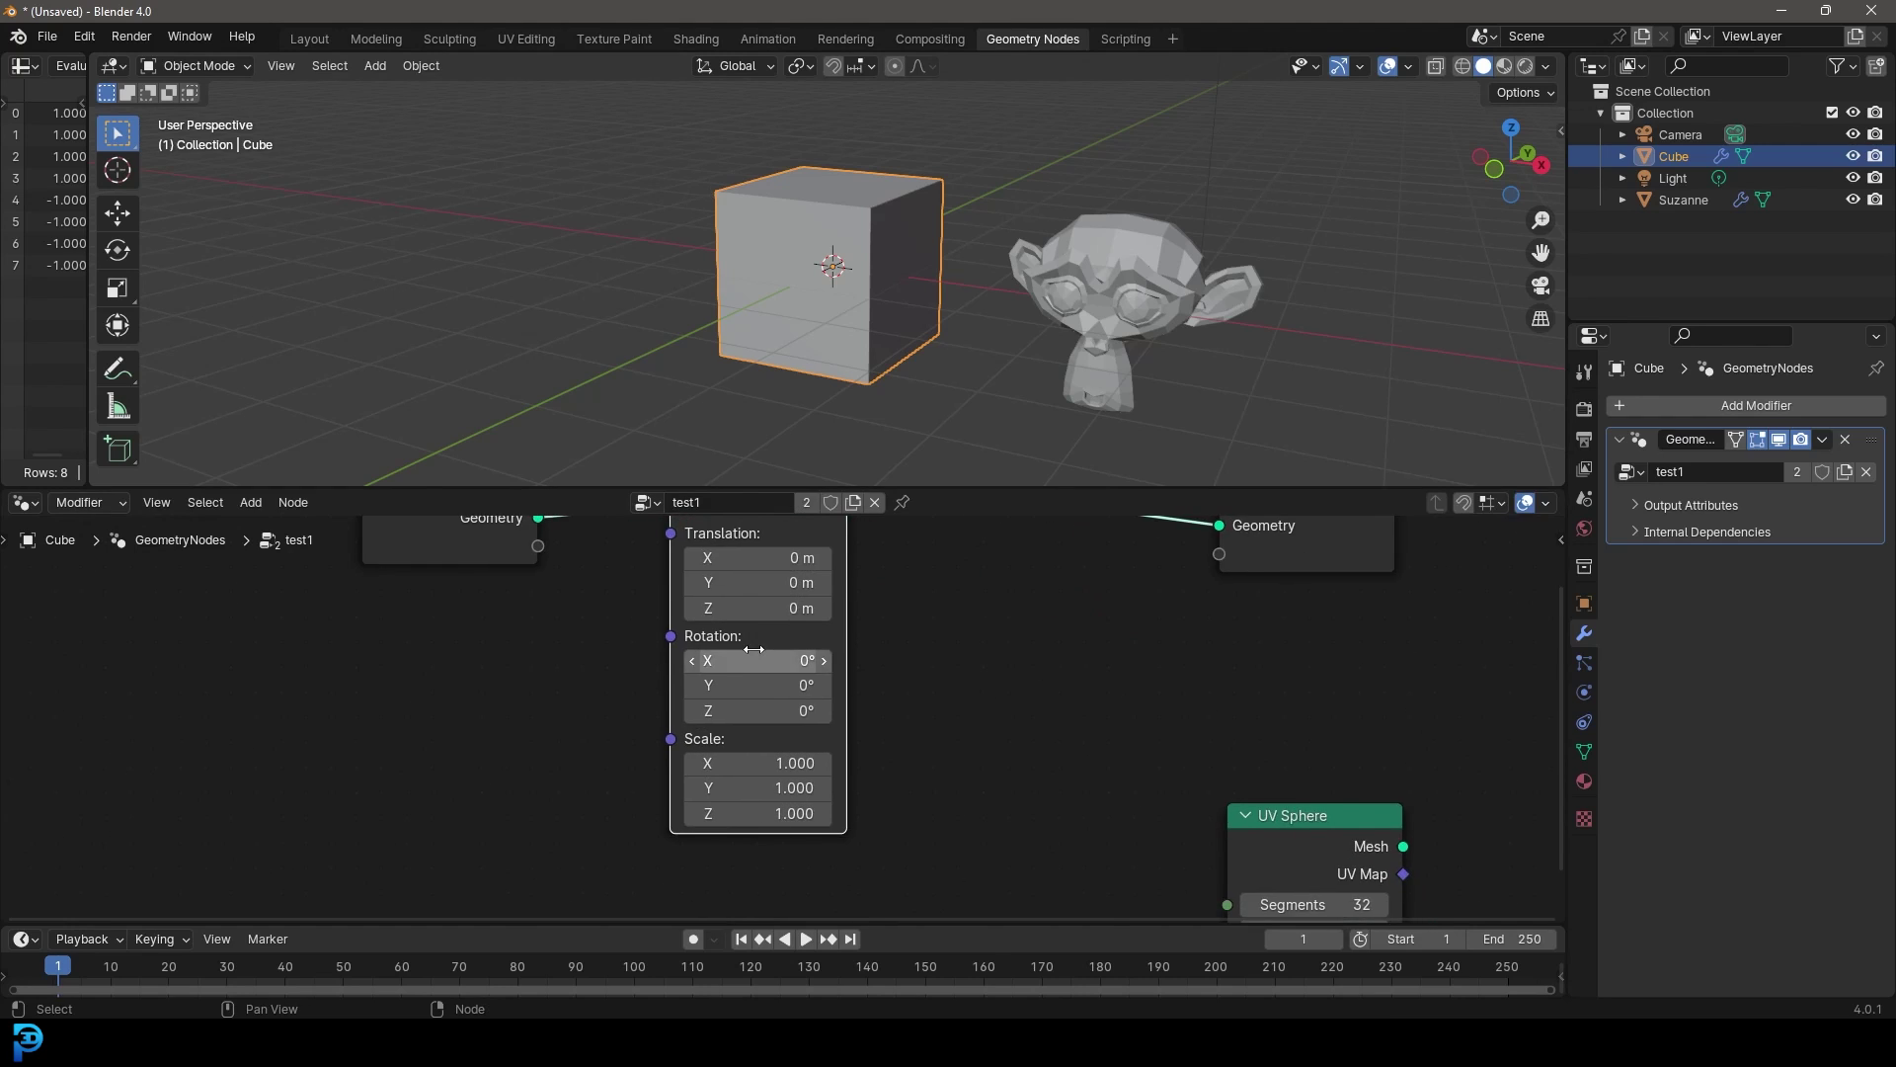
Set the Transform Geometry node's X translation to 1 m and view the shifted objects from the front.
scroll(743, 612, "up", 1)
middle_click_drag(794, 583, 771, 681)
scroll(770, 683, "up", 1)
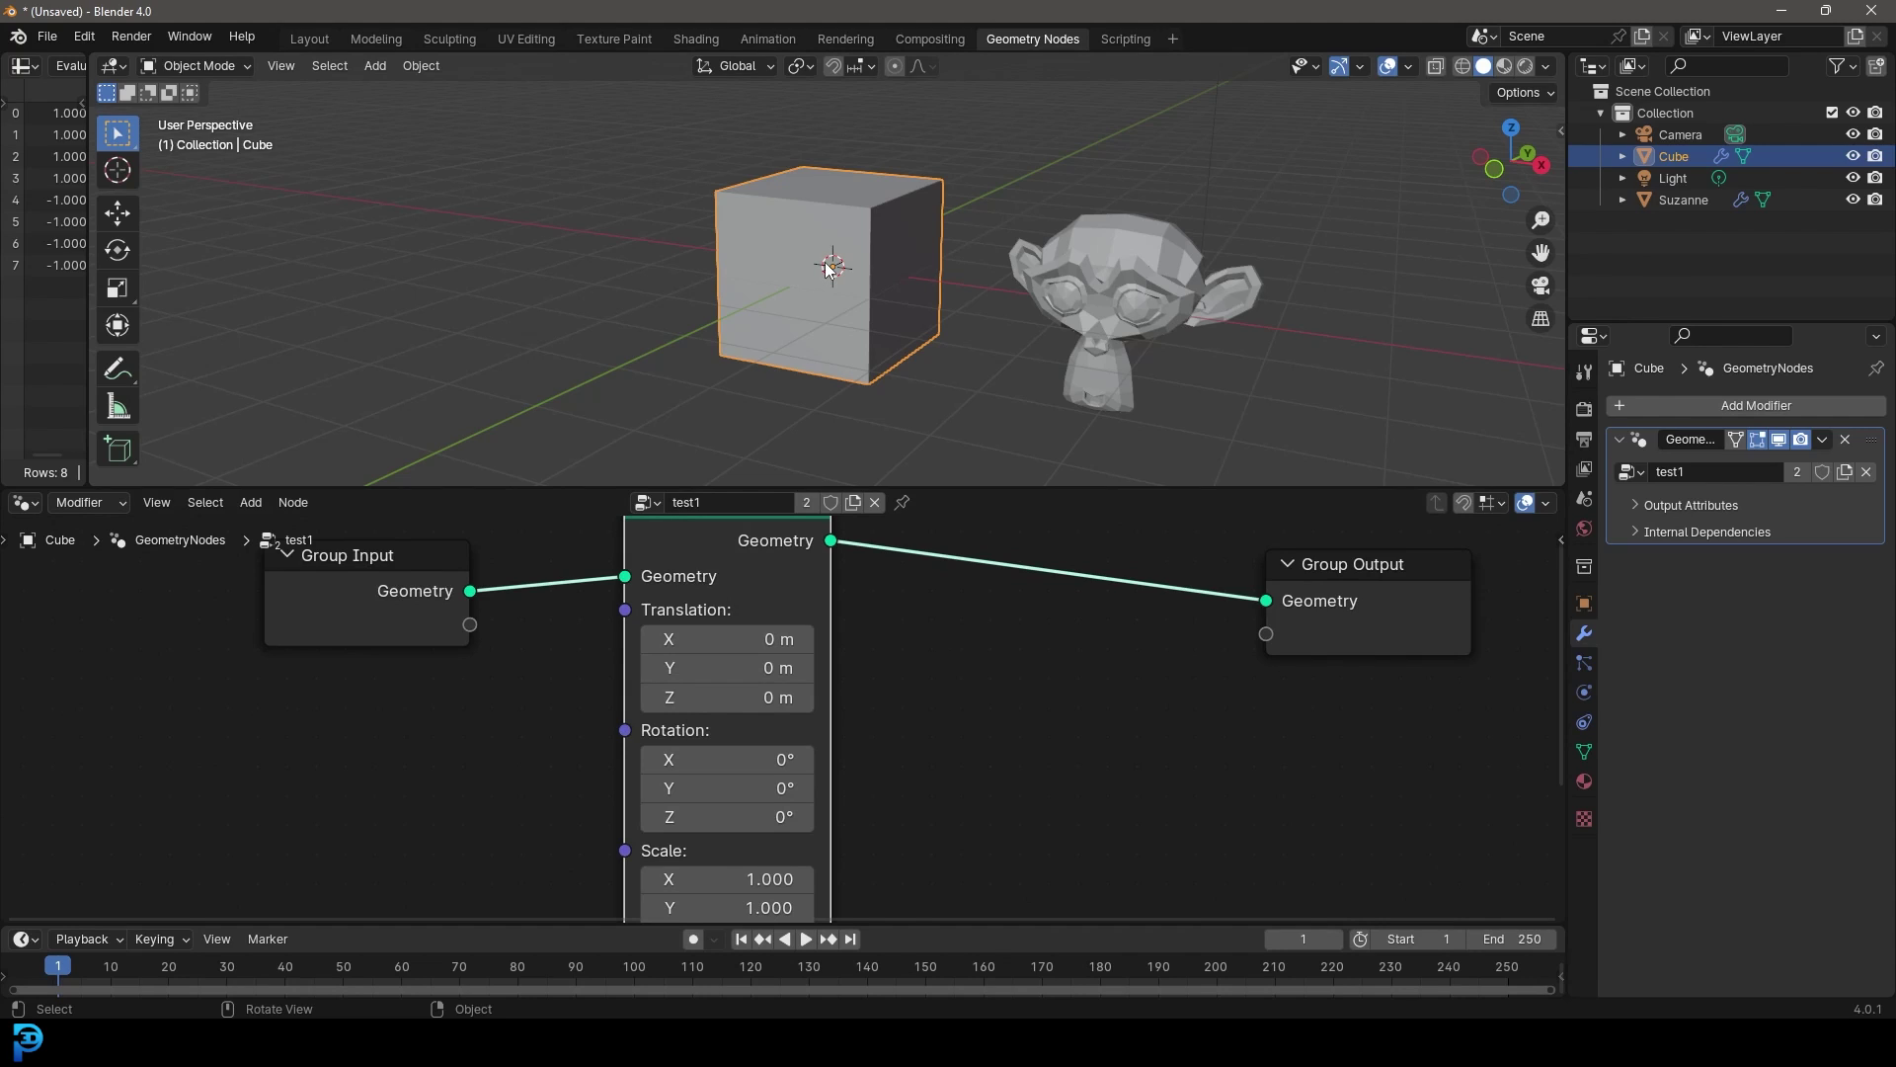
left_click(678, 640)
type("1")
key("Return")
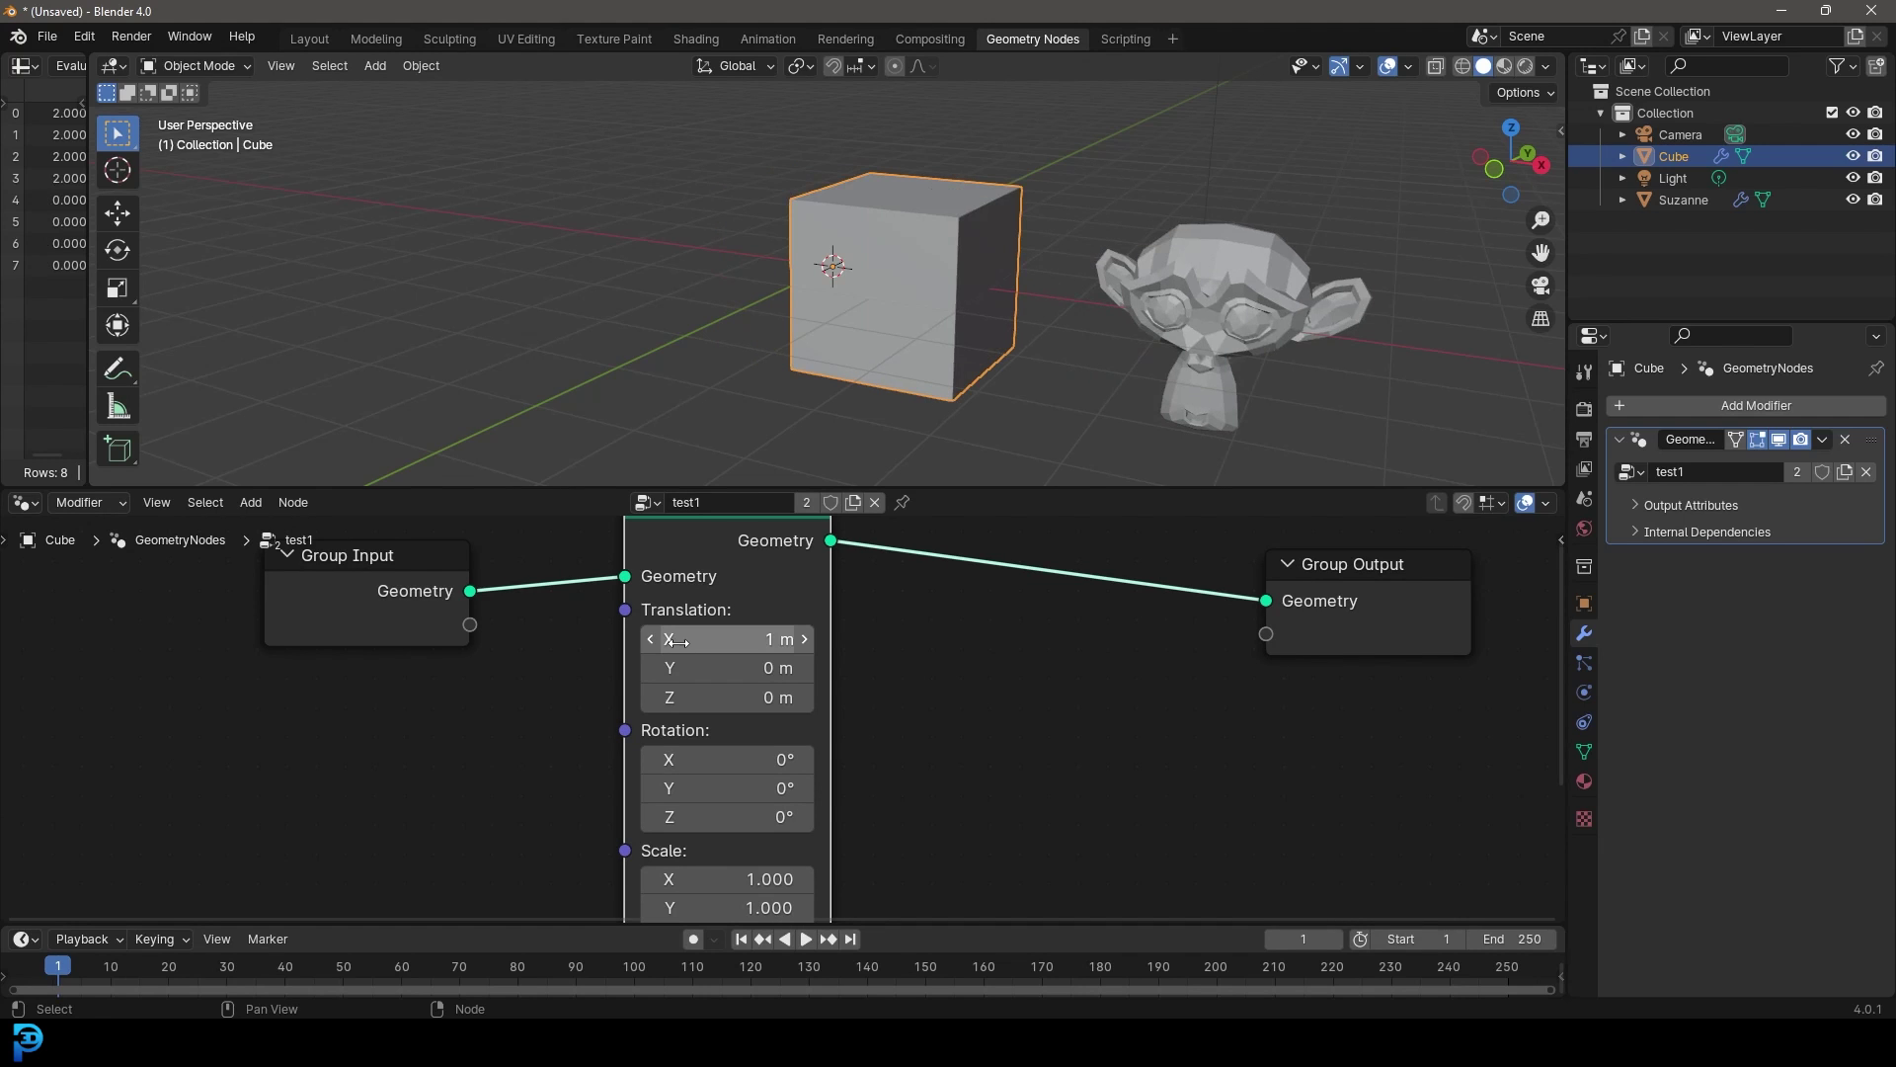
scroll(790, 261, "down", 4)
middle_click_drag(780, 258, 830, 261)
scroll(855, 257, "up", 5)
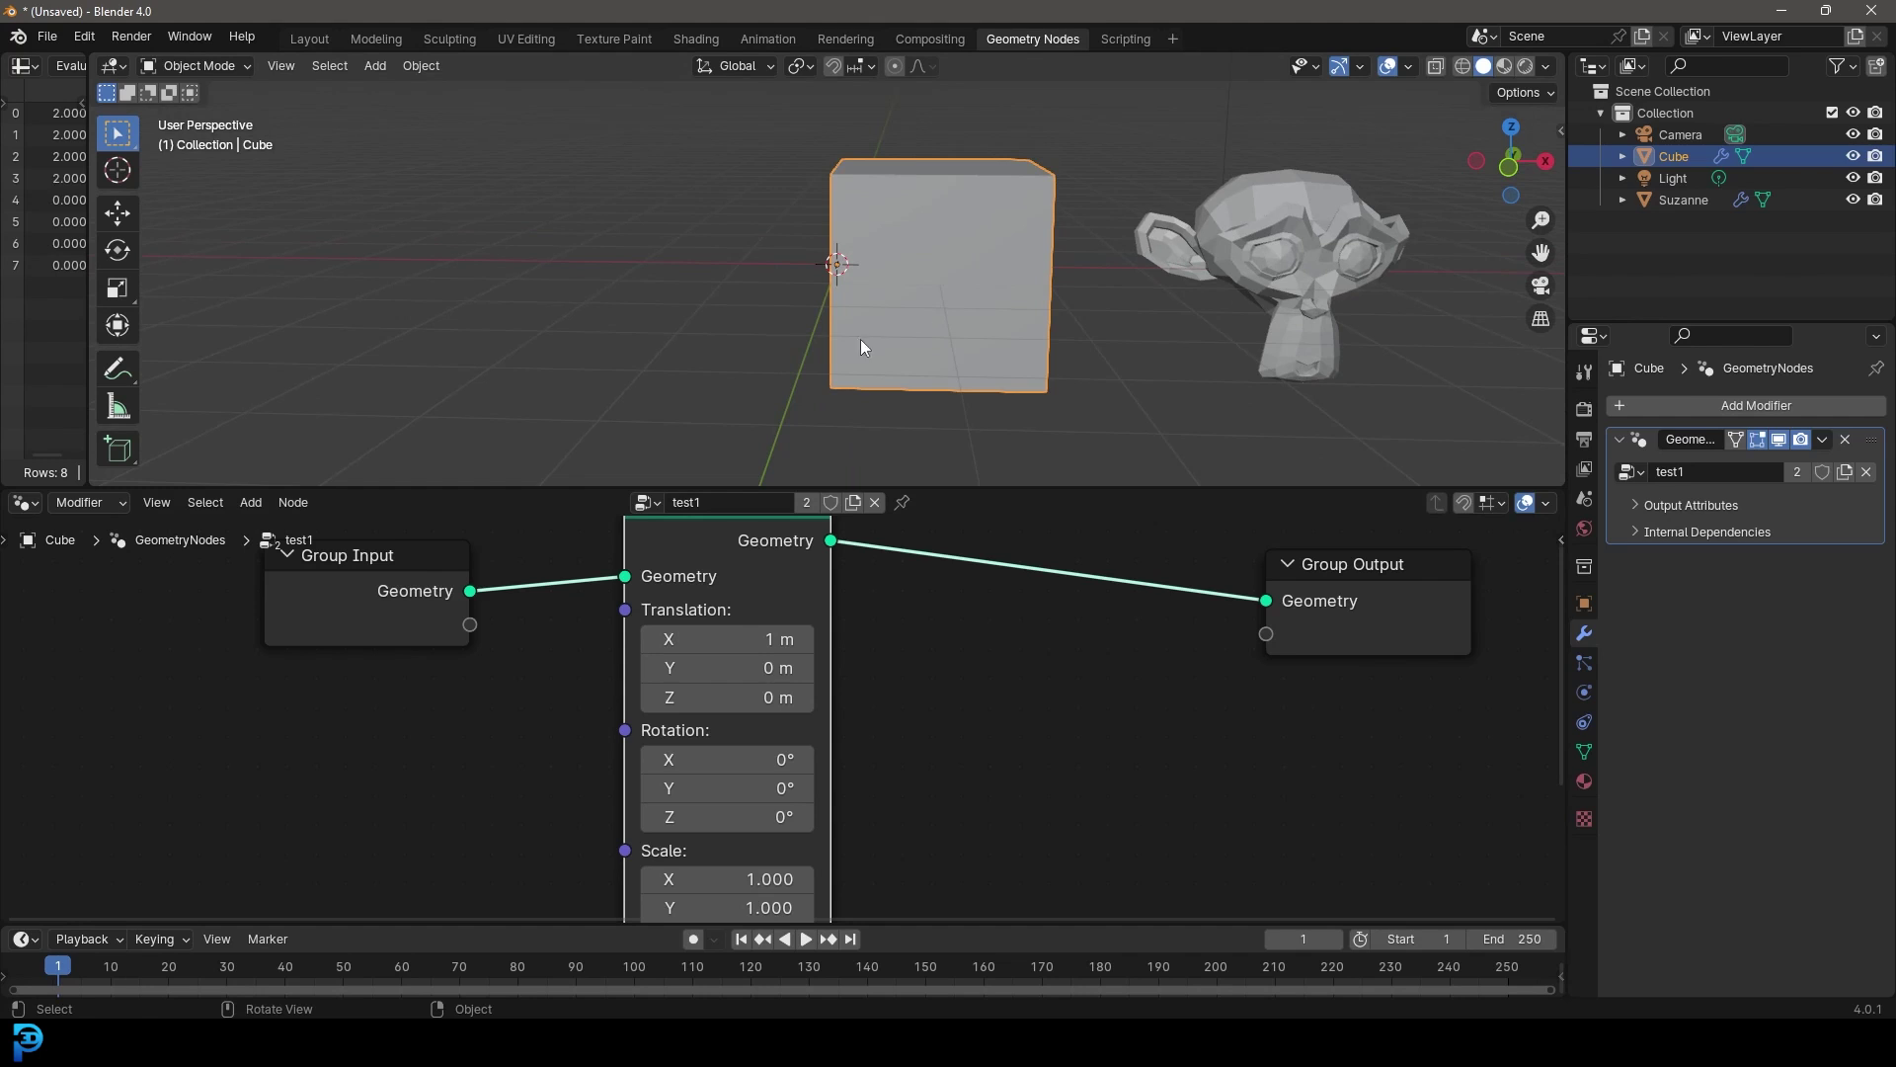
Set the Transform Geometry node's translation to 1.1 m on X and 2 m on Z.
left_click_drag(726, 639, 764, 731)
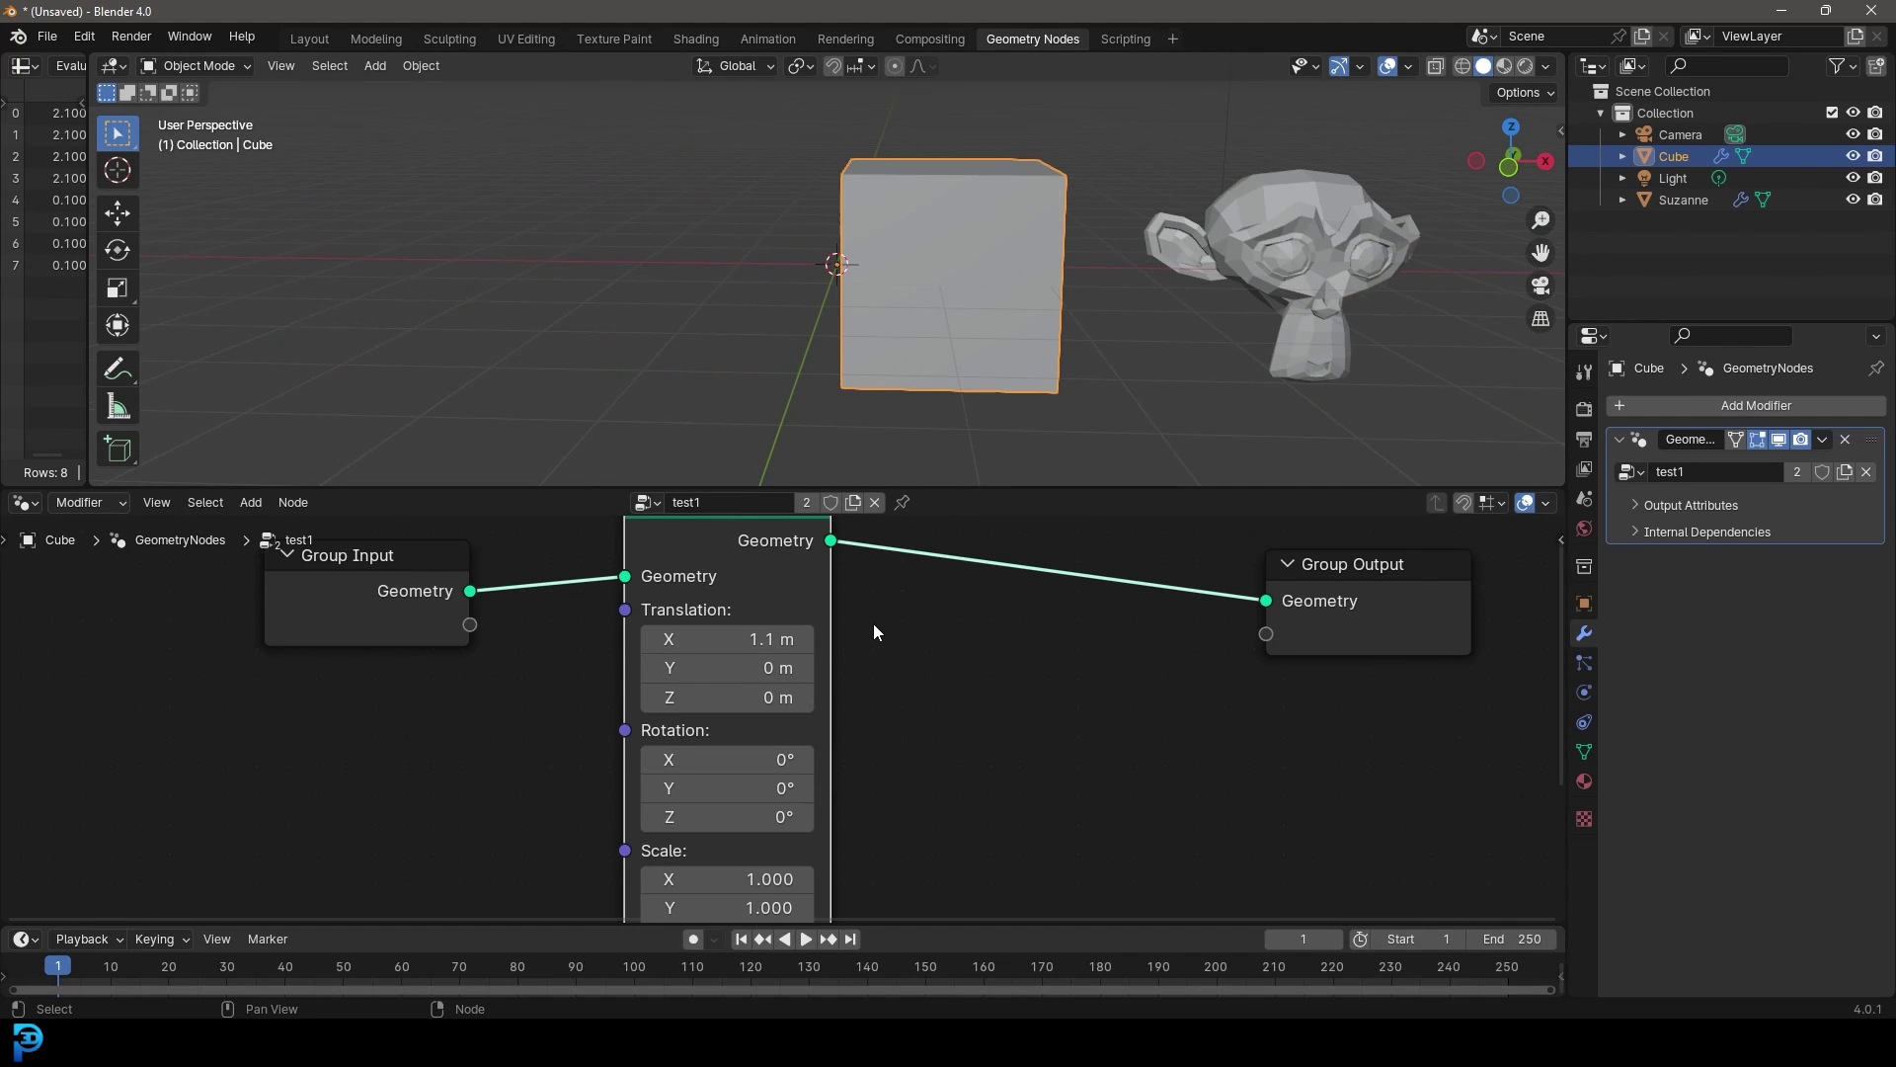
scroll(844, 696, "down", 1)
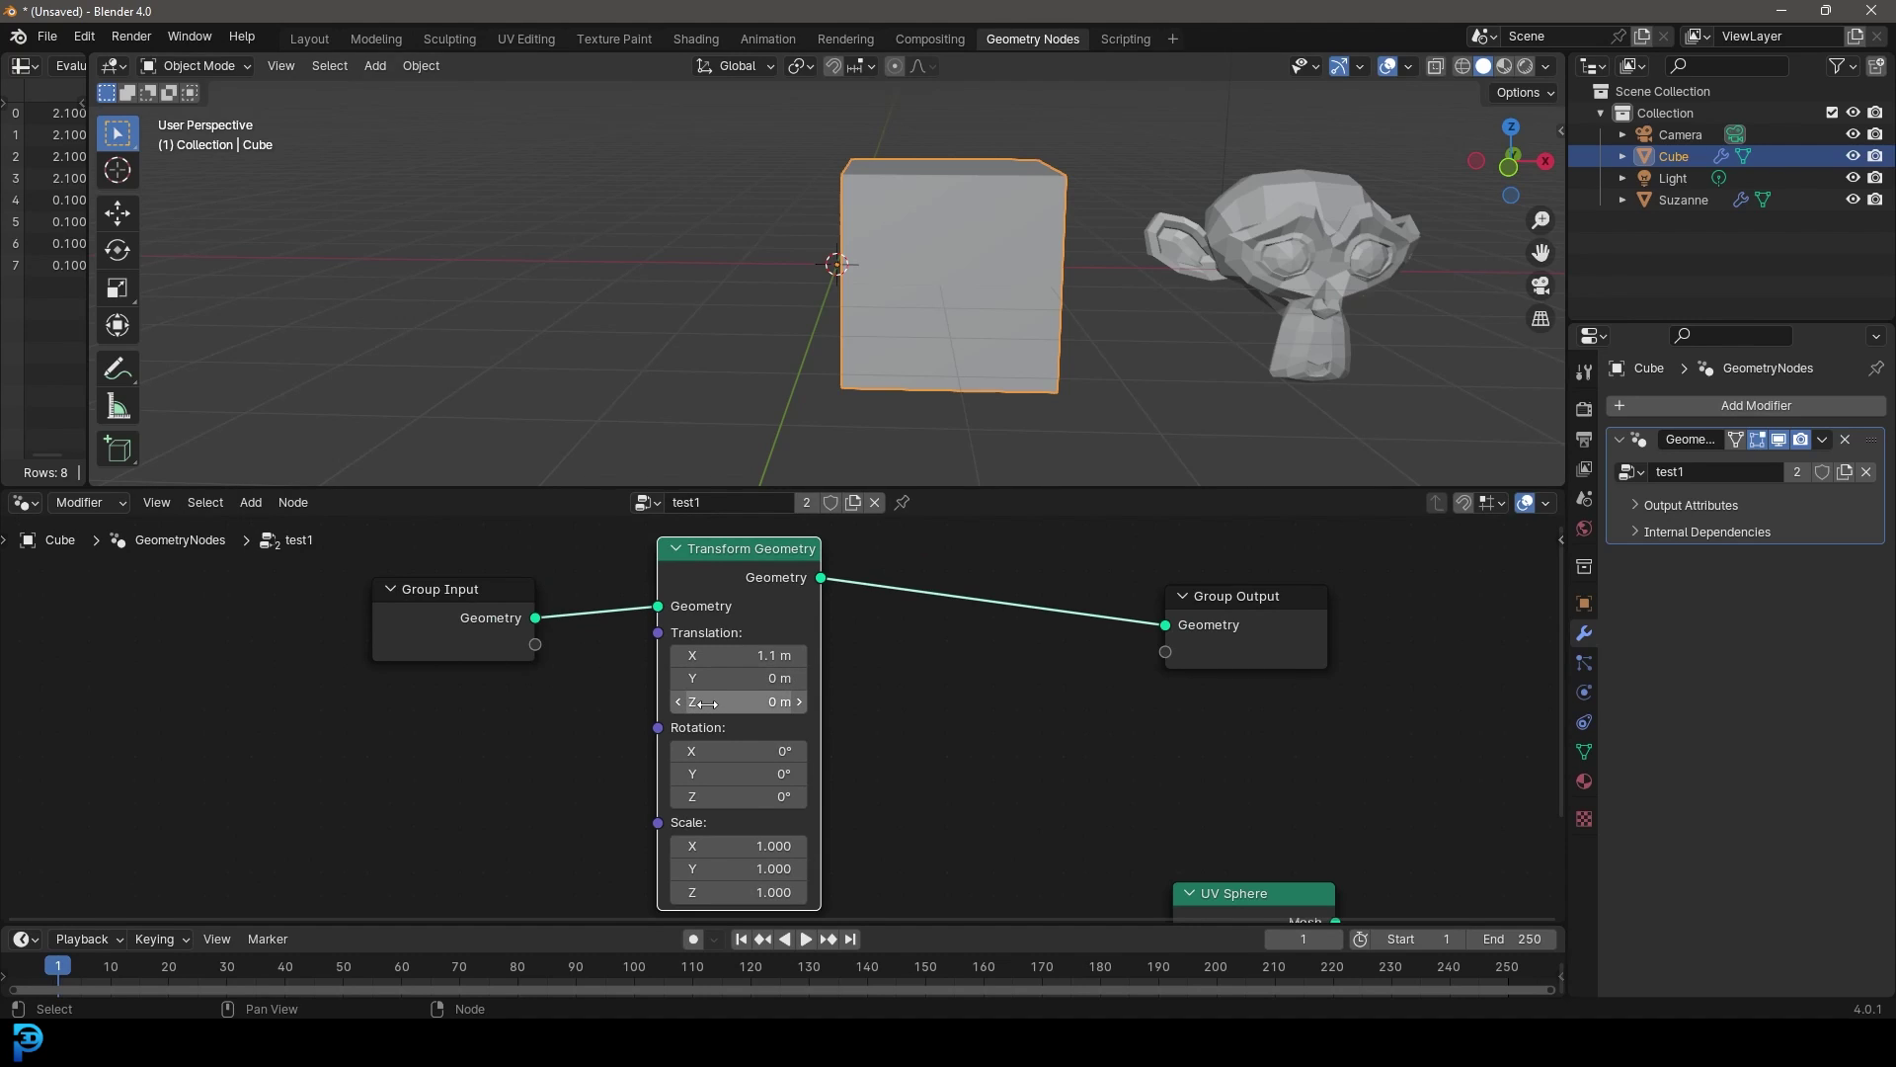
mouse_move(708, 703)
left_mouse_down()
mouse_move(735, 703)
mouse_move(708, 711)
left_mouse_up()
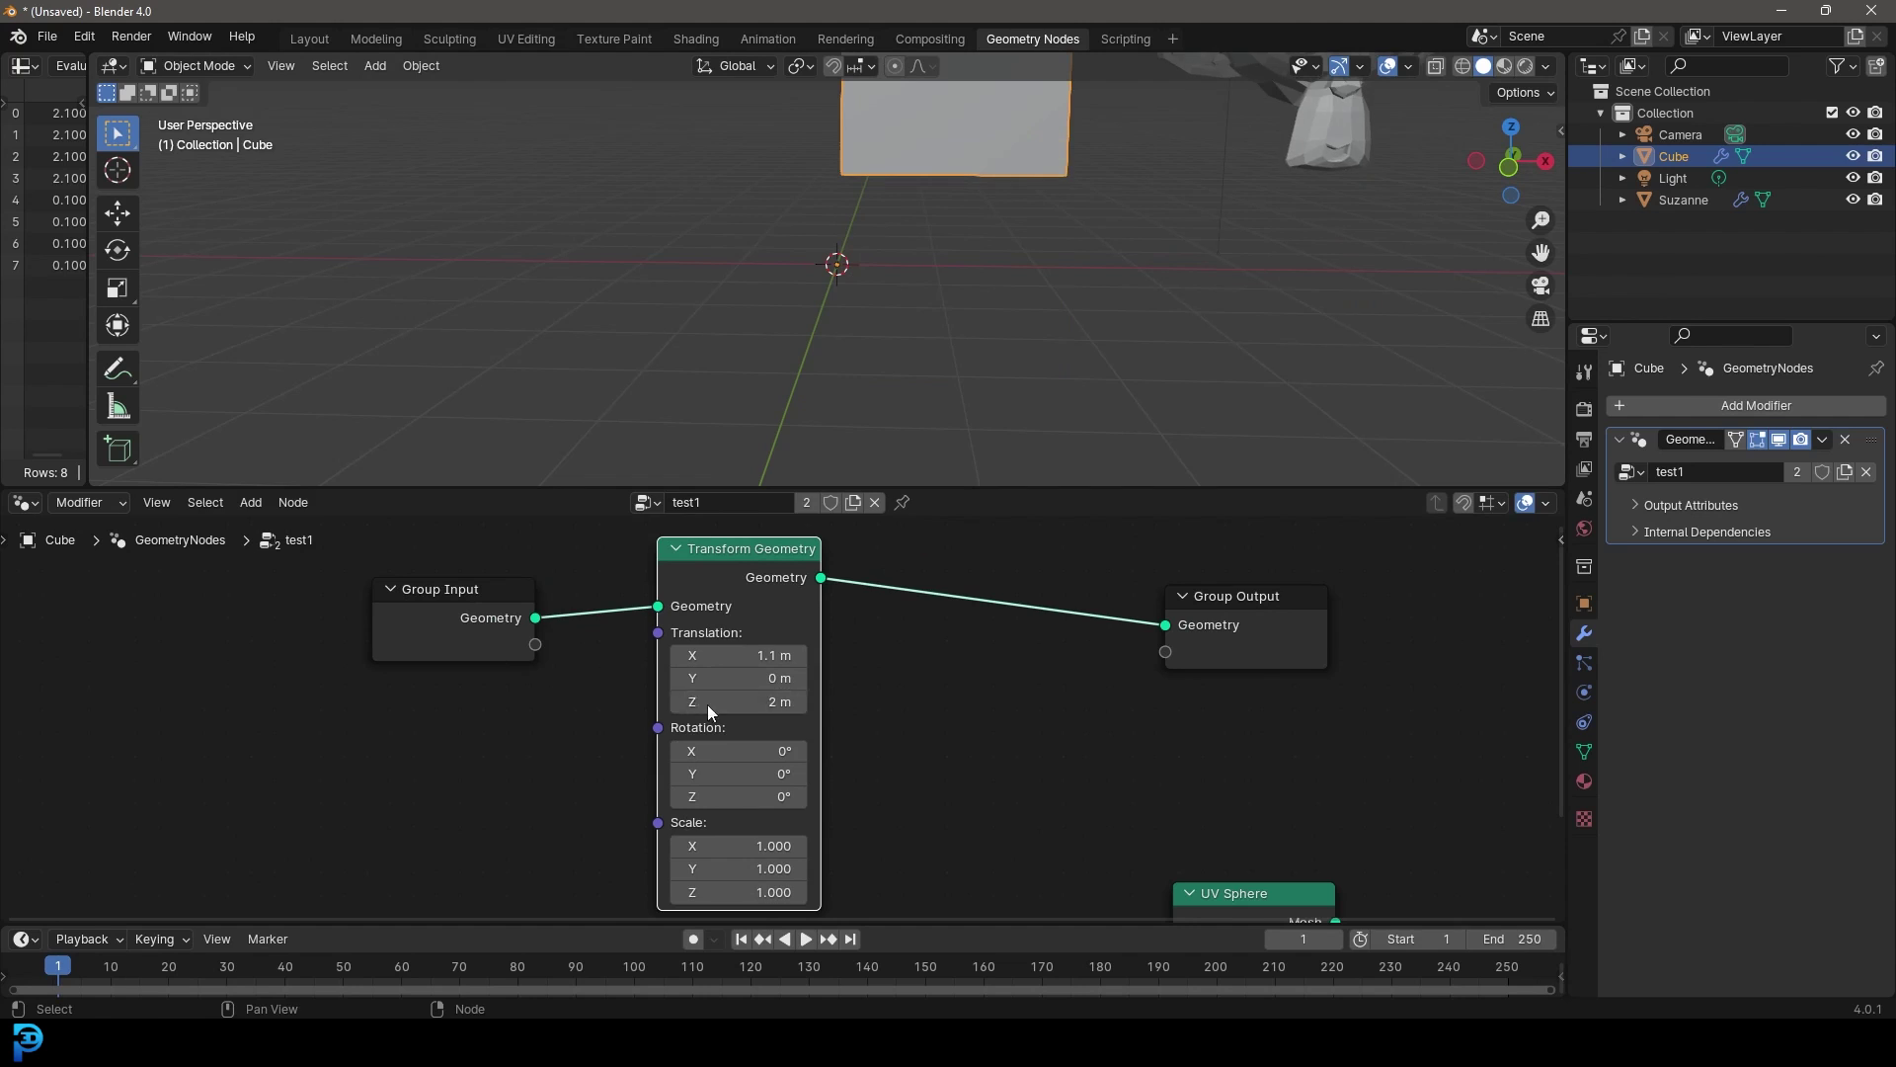
Move the Group Input farther from the Transform Geometry node and bring the Group Output closer to it.
left_click_drag(711, 545, 725, 568)
scroll(1010, 195, "down", 4)
middle_click_drag(999, 249, 884, 274)
left_click_drag(428, 632, 316, 681)
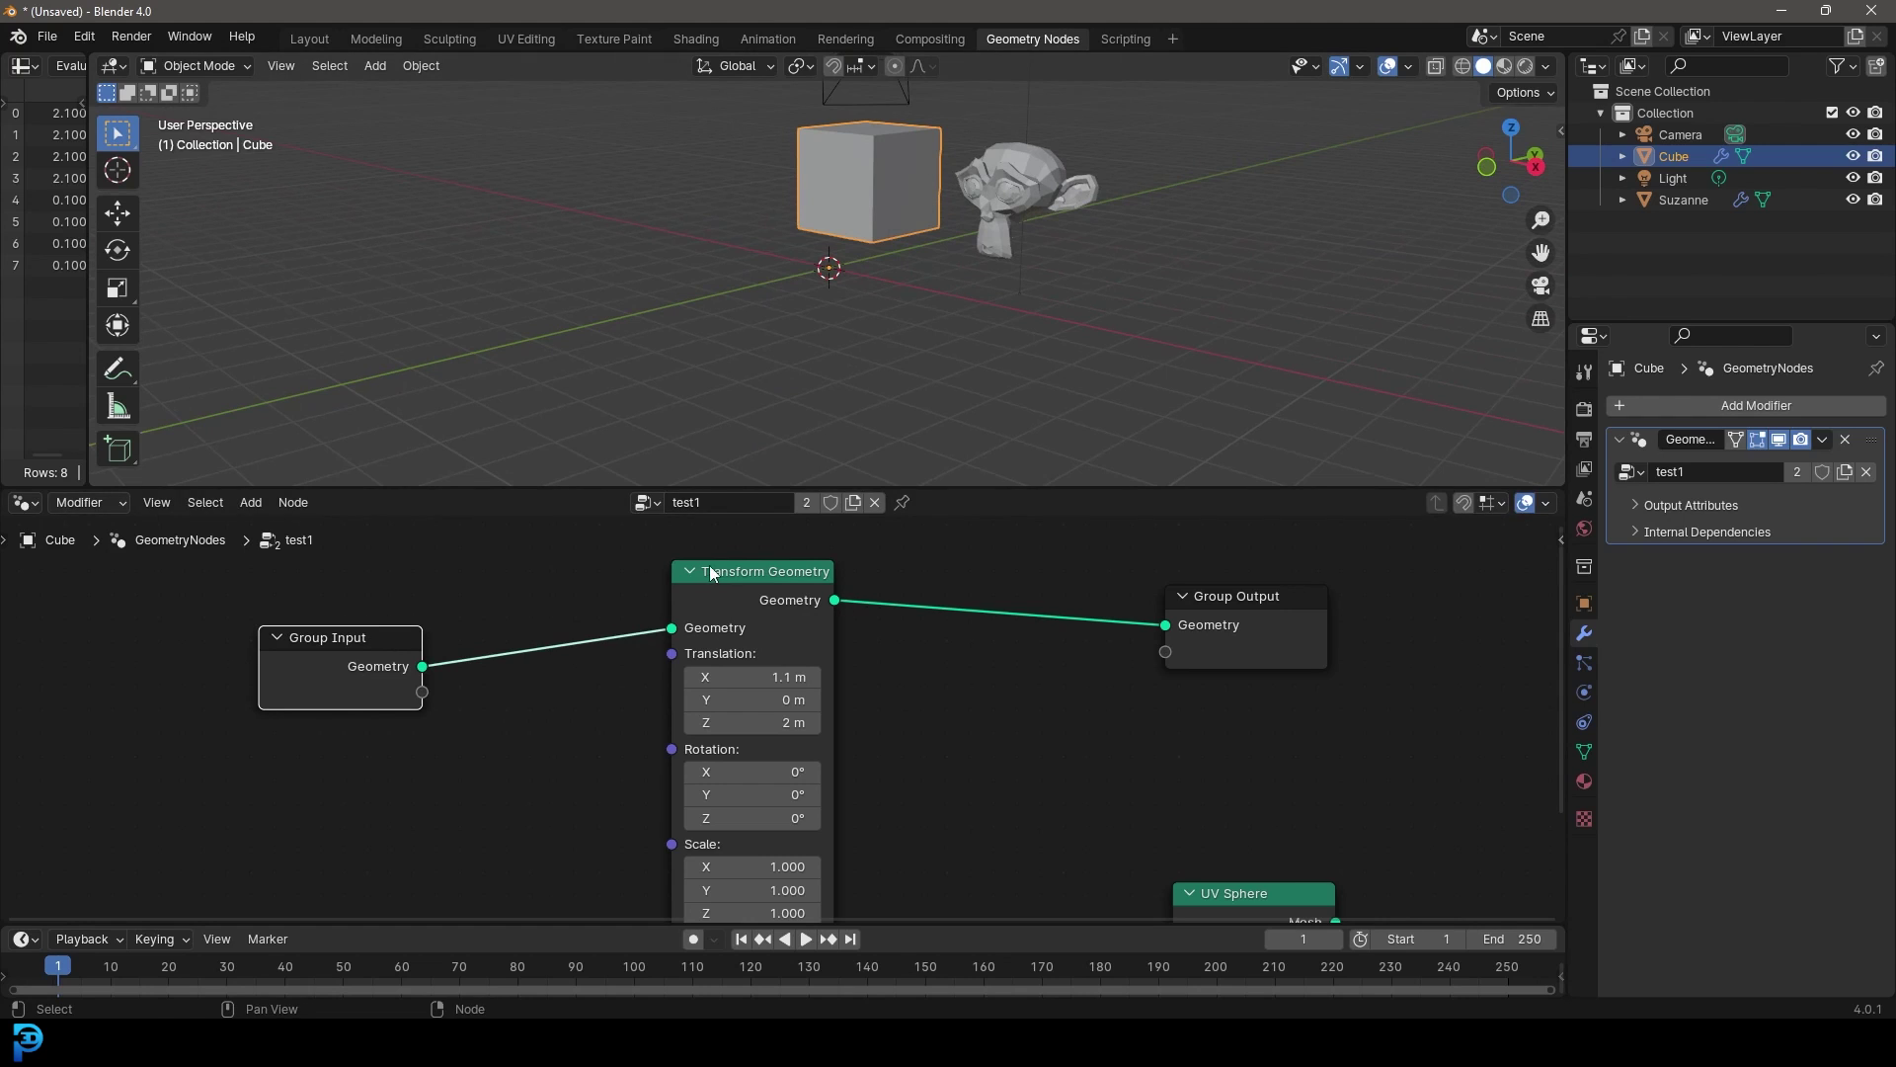
left_click_drag(740, 570, 756, 588)
left_click_drag(1202, 627, 1133, 666)
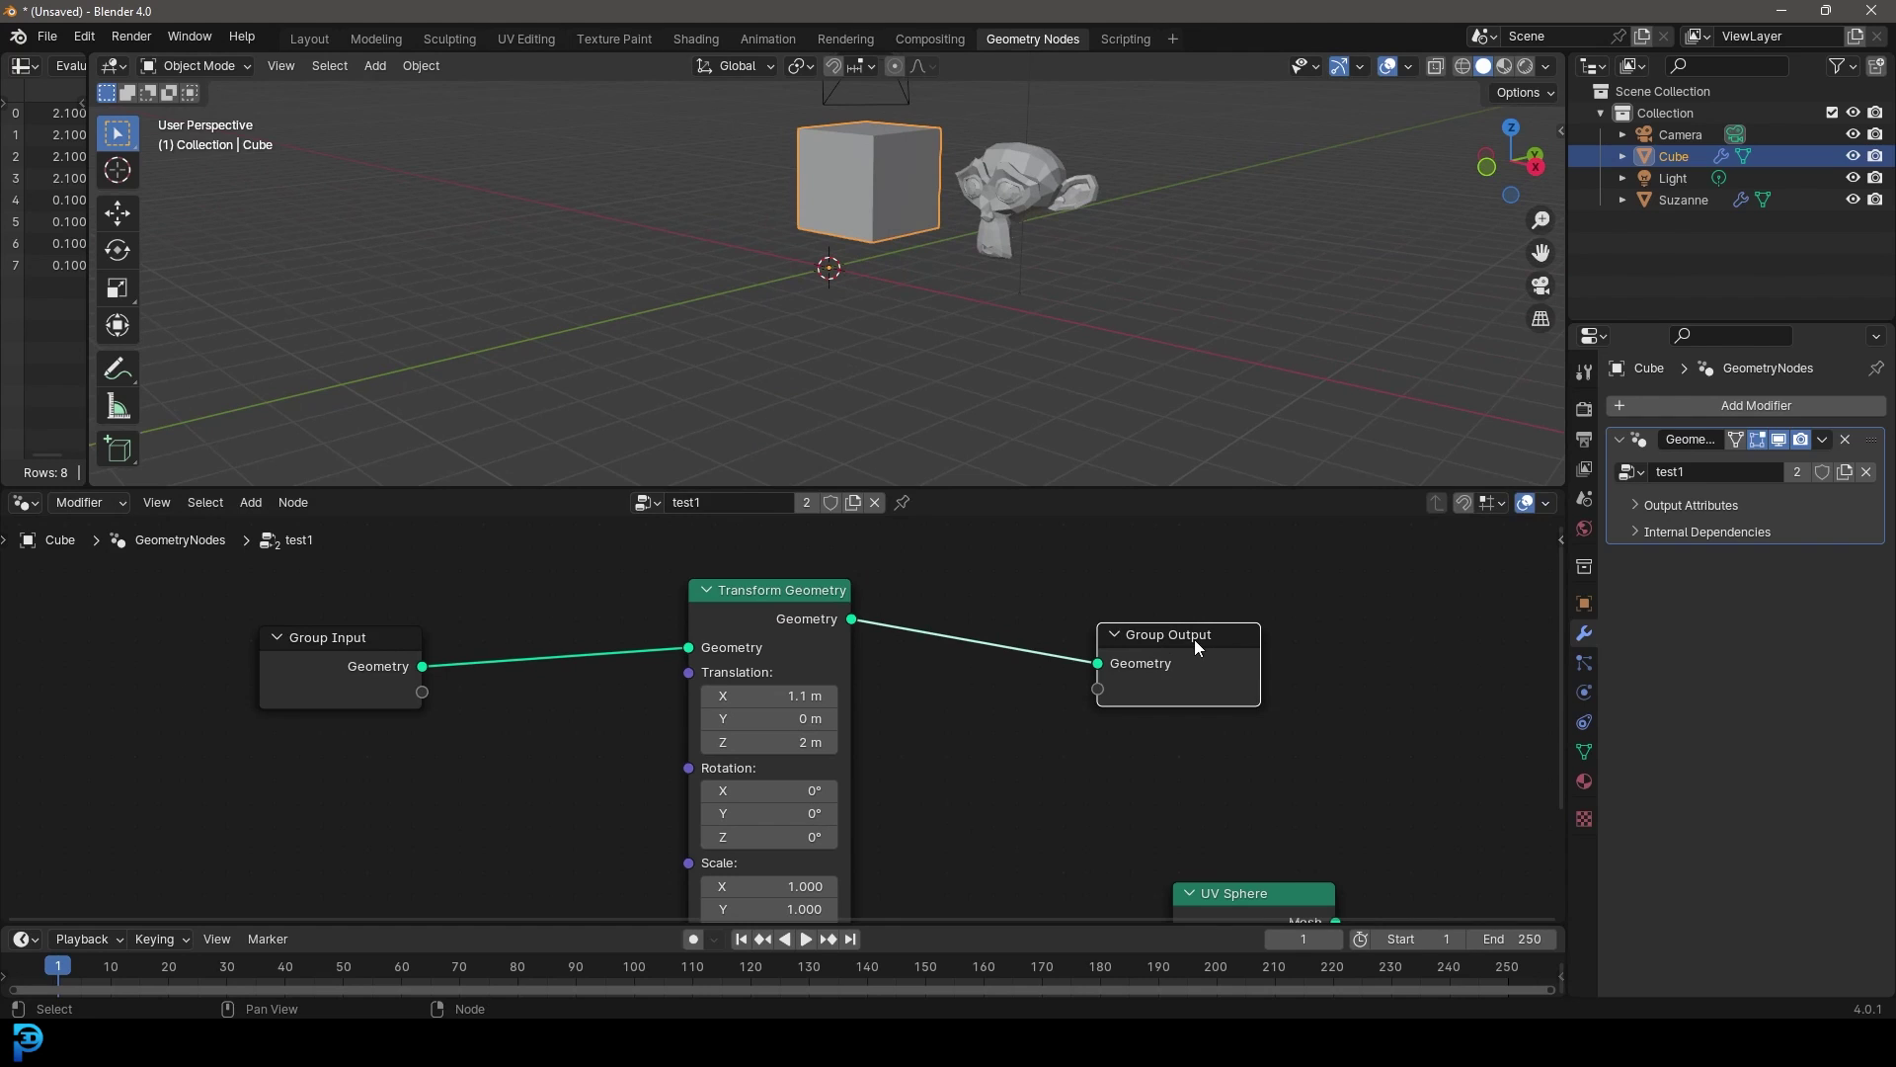
Select the monkey head and tighten the gap between the Group Input and Transform Geometry nodes, raising the Group Output slightly.
middle_click_drag(849, 269, 1063, 145)
left_click(1070, 144)
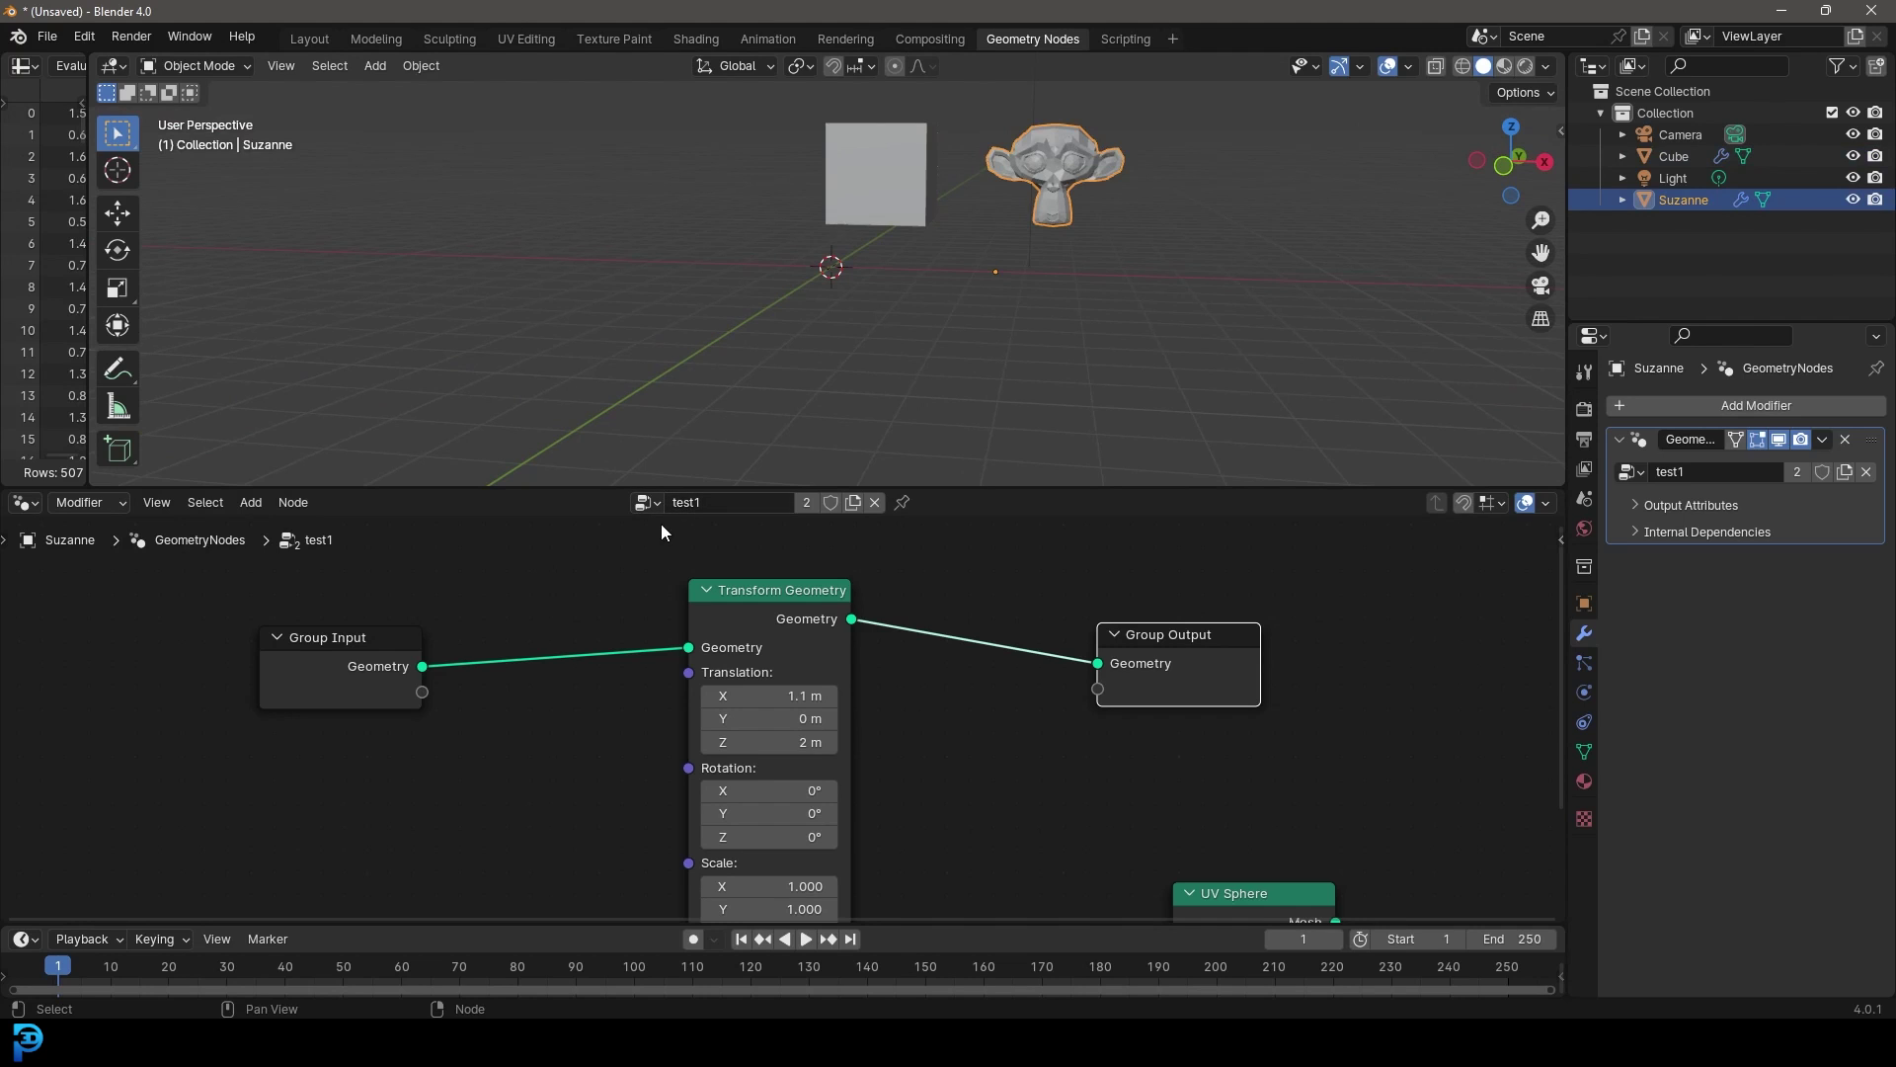
left_click_drag(387, 648, 422, 656)
scroll(1119, 89, "up", 3)
left_click_drag(746, 592, 699, 578)
middle_click_drag(880, 605, 751, 689)
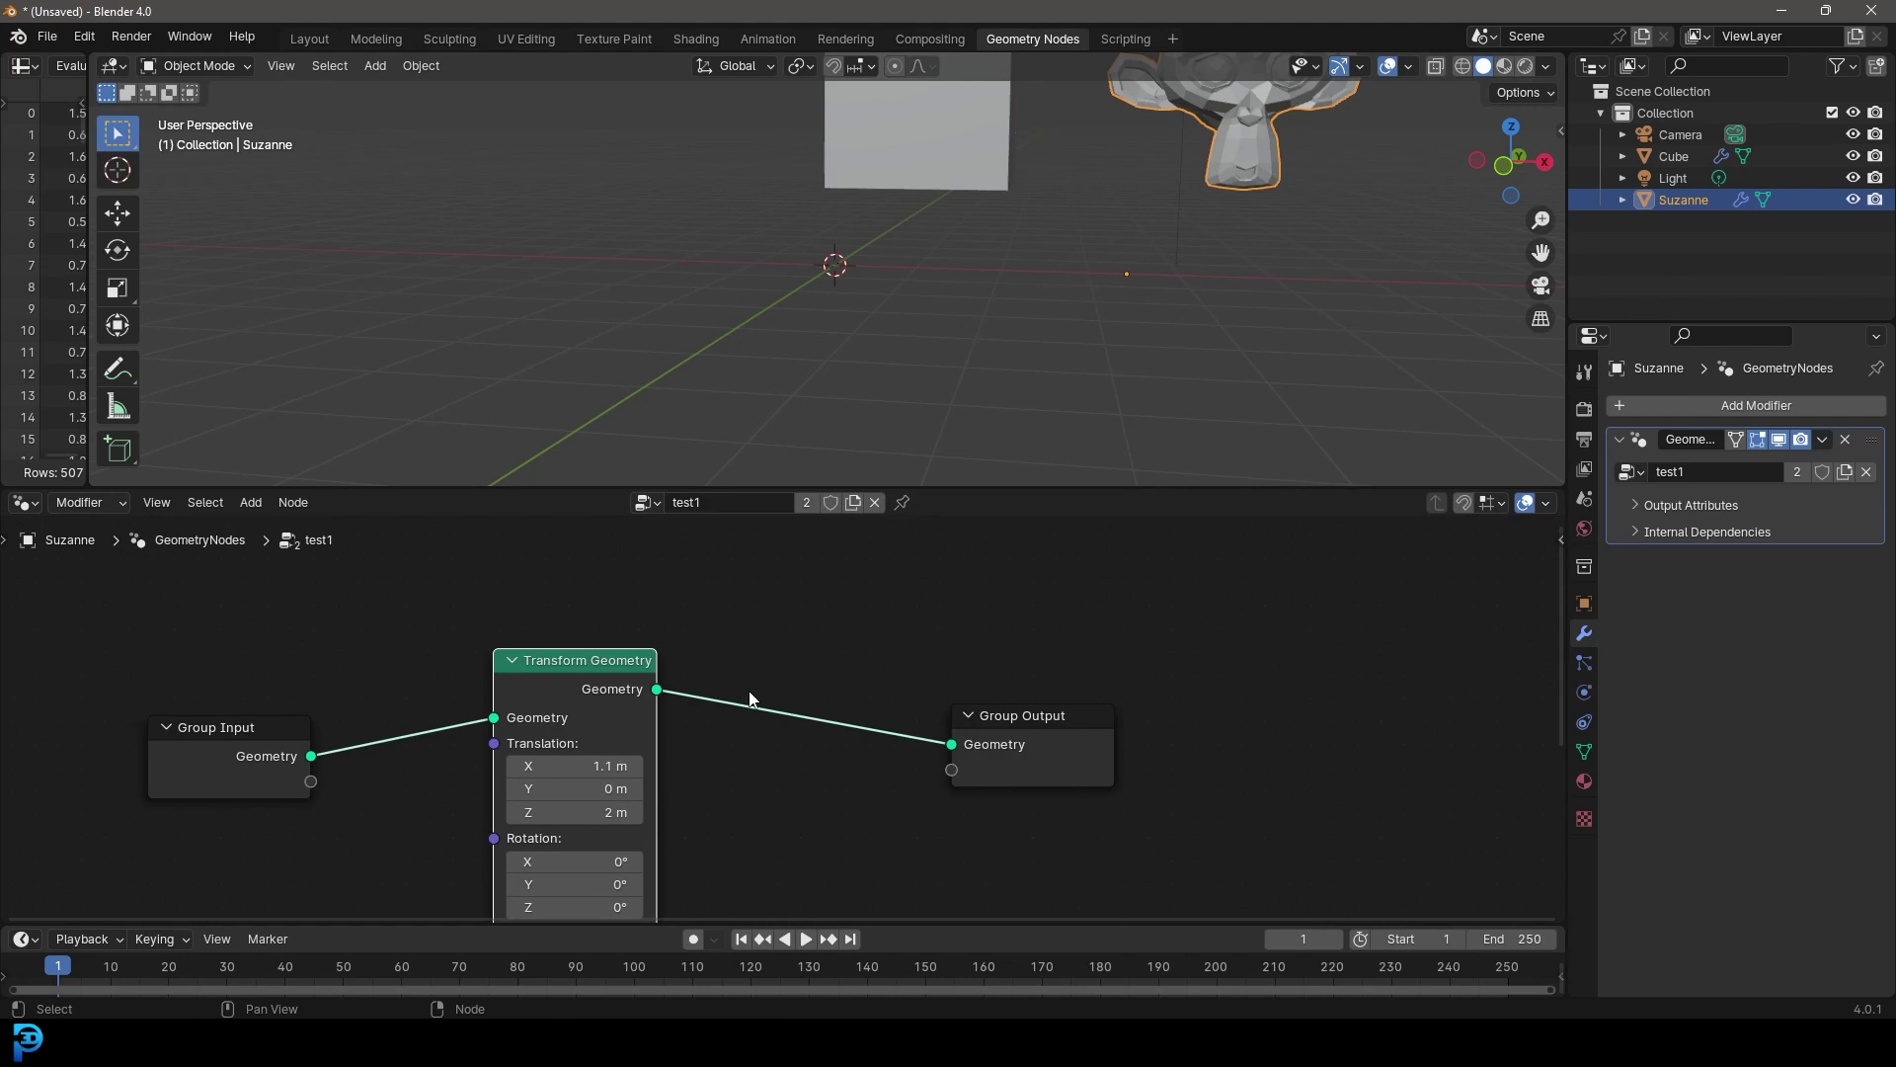
left_click_drag(1027, 736, 1029, 707)
middle_click_drag(968, 375, 1029, 346)
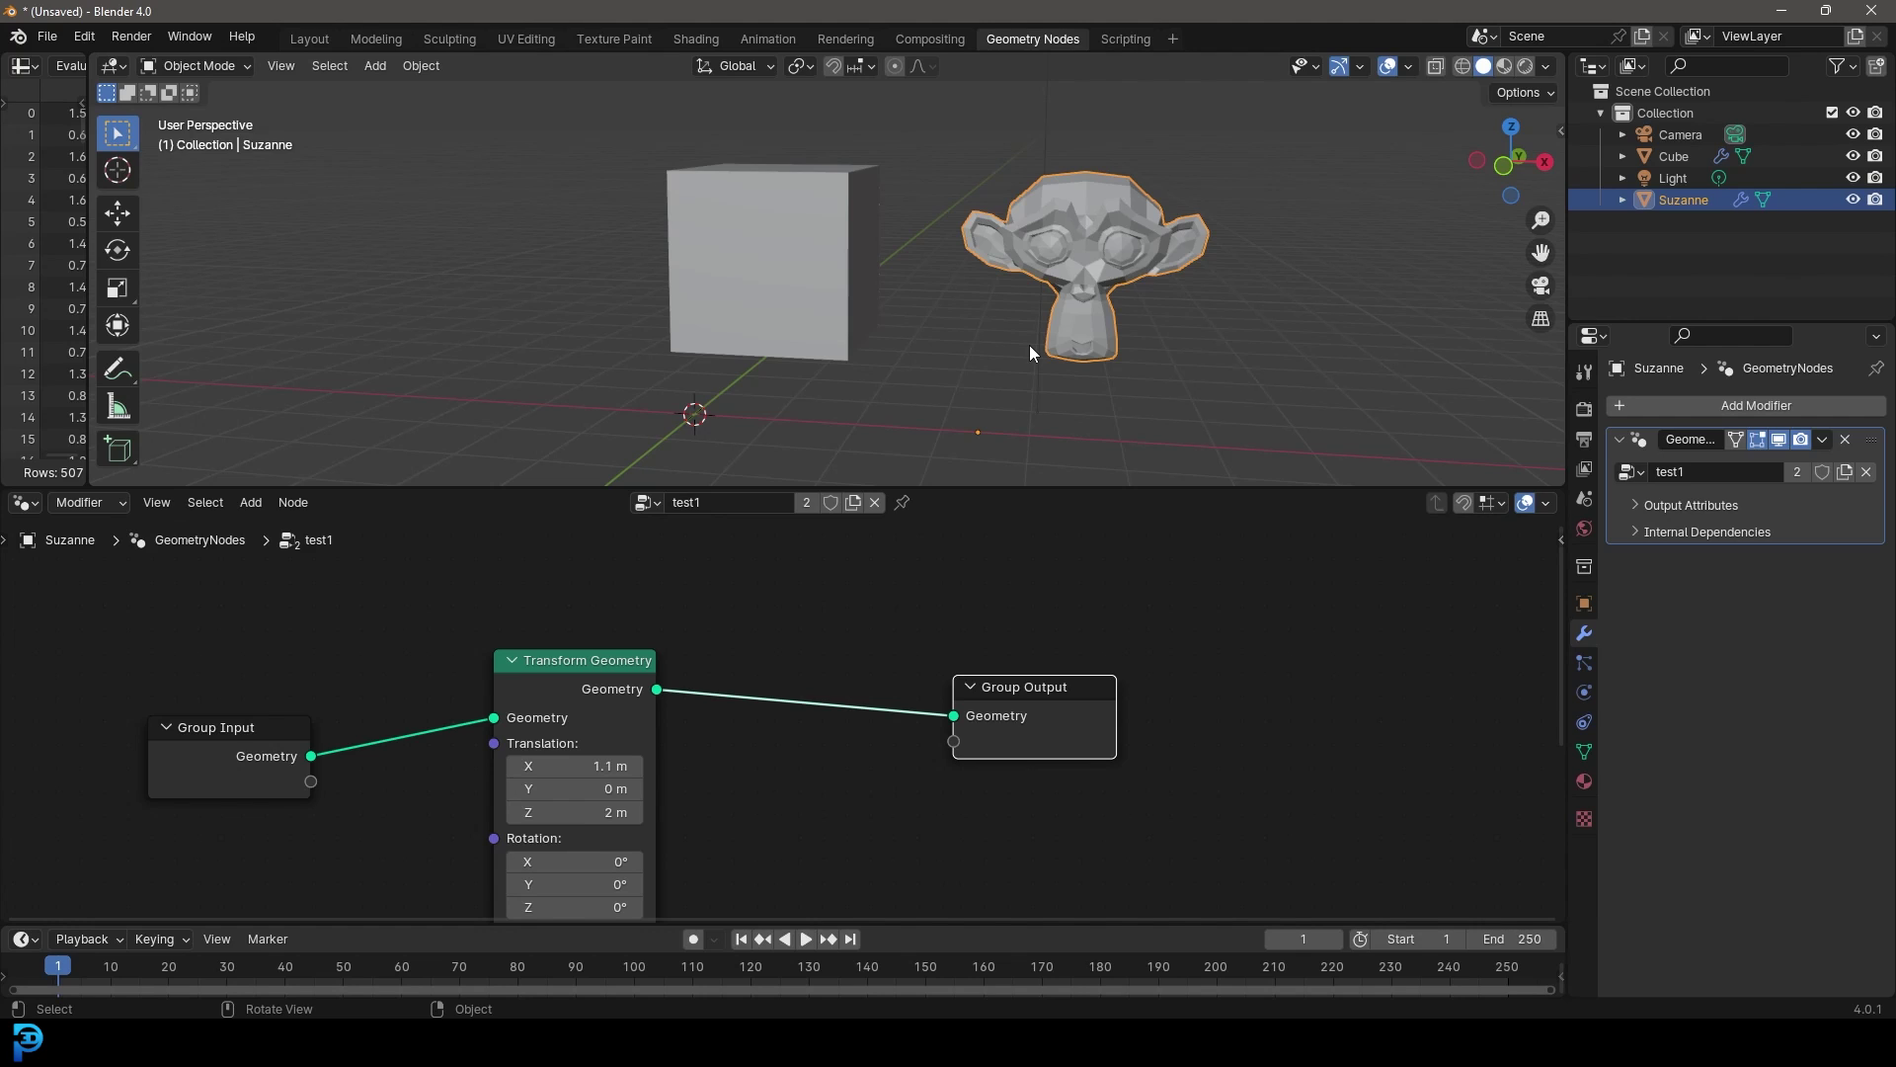
Raise the Transform Geometry and Group Input nodes and move the Group Output far away, leaving a wide gap before it.
mouse_move(561, 690)
left_mouse_down()
mouse_move(638, 601)
mouse_move(582, 647)
mouse_move(589, 667)
left_mouse_up()
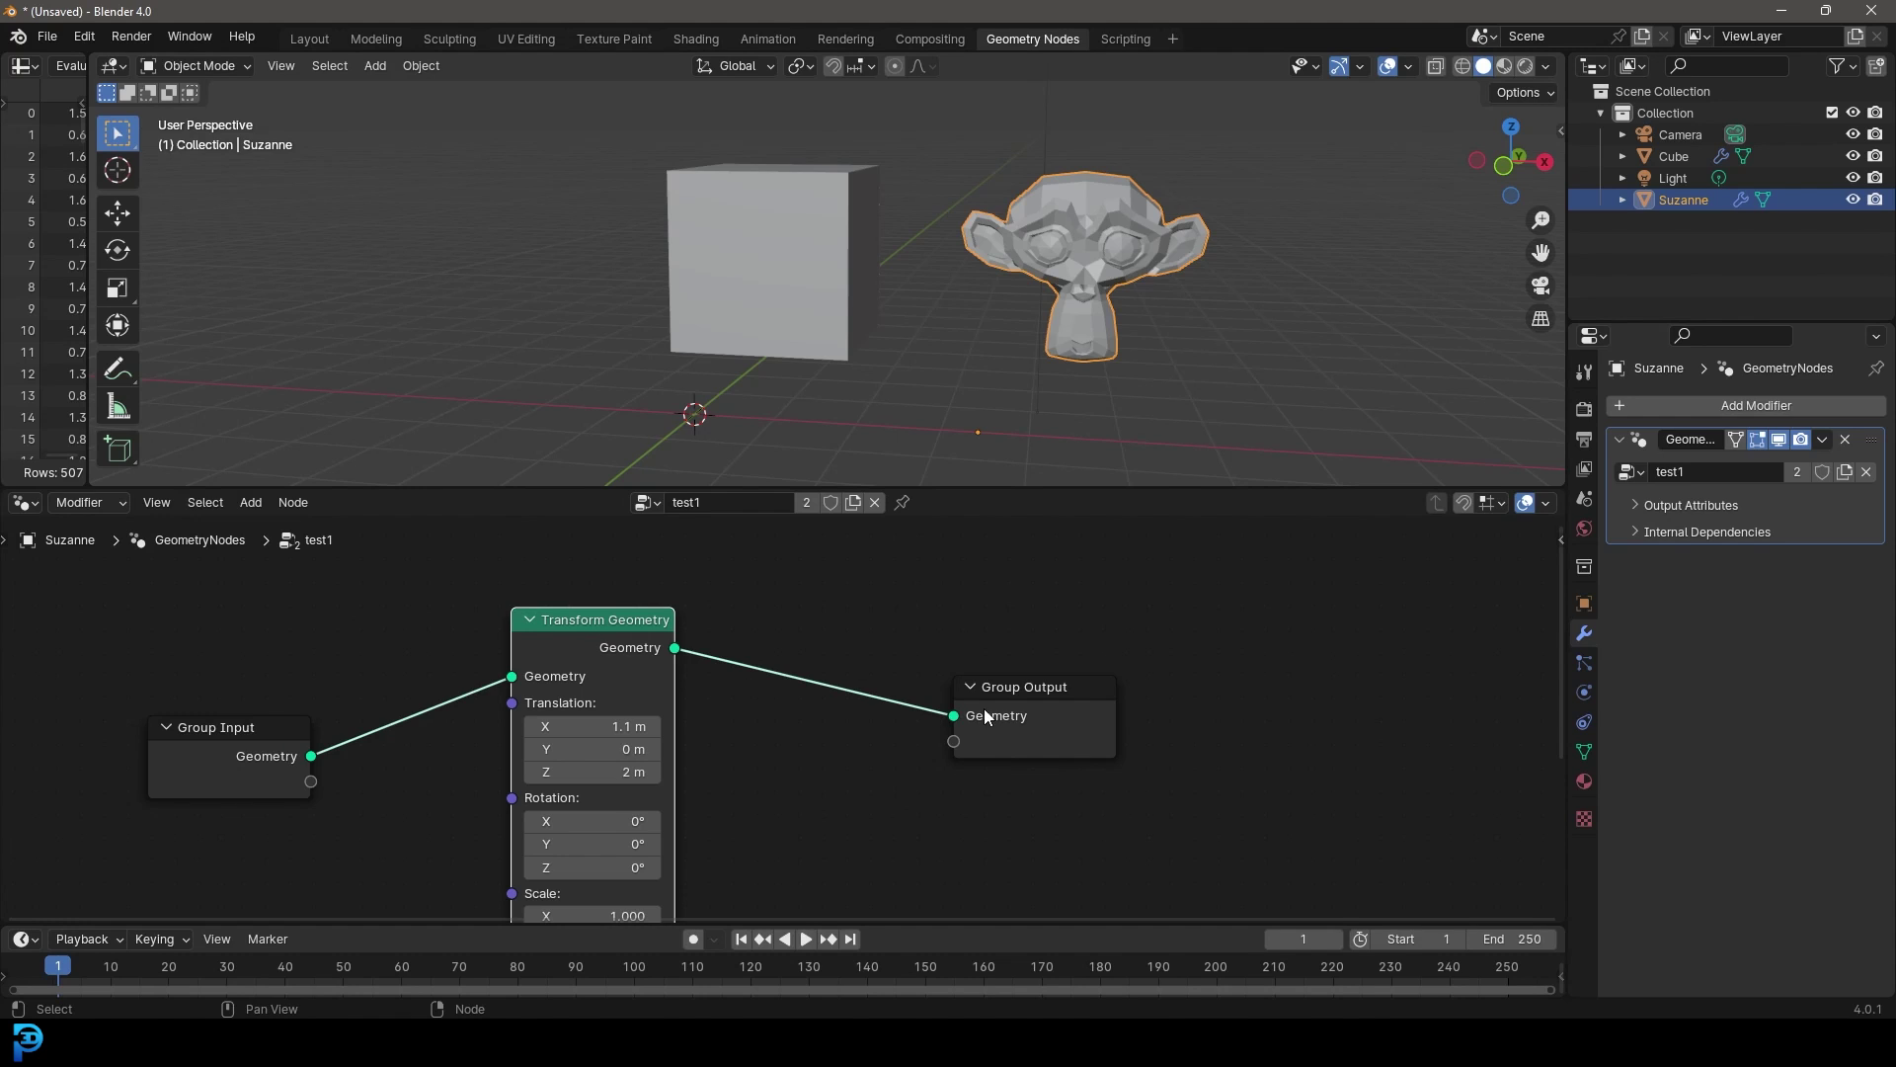
left_click_drag(984, 708, 1306, 680)
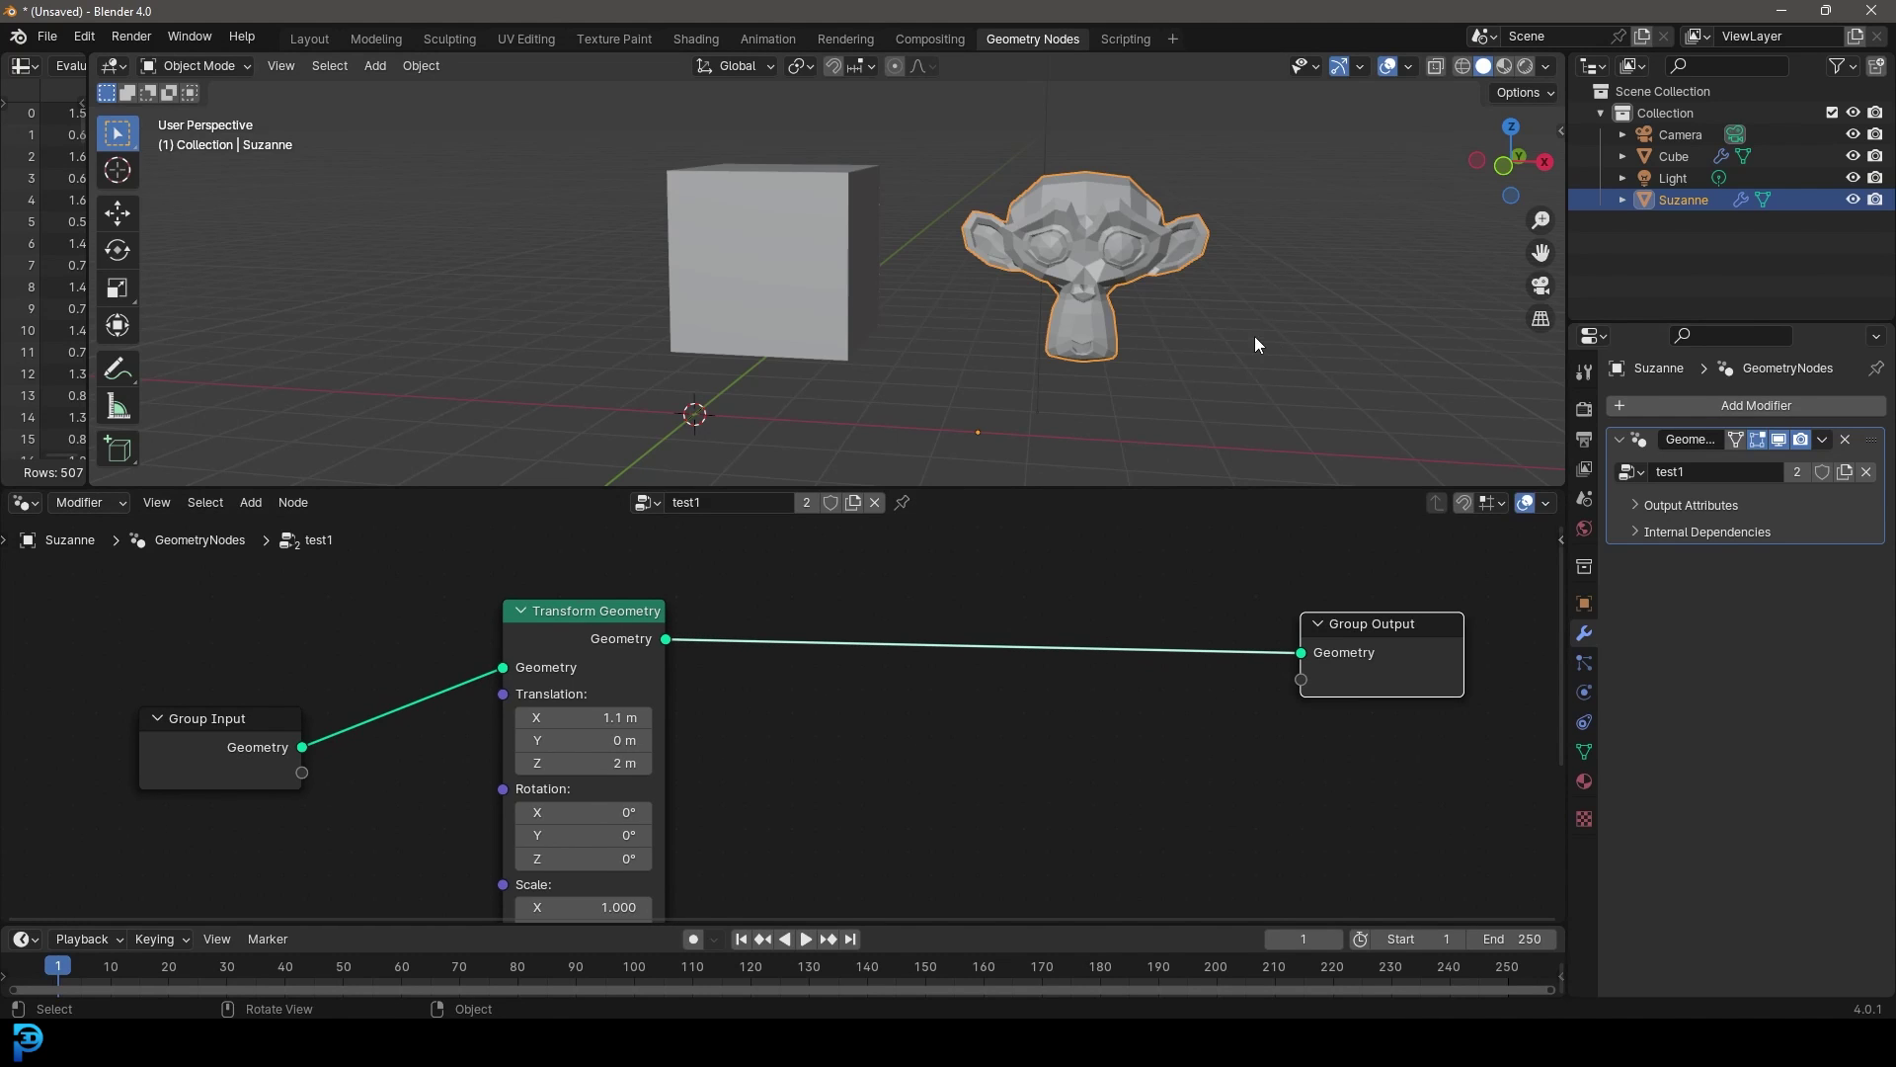
middle_click_drag(1192, 286, 1167, 287)
left_click_drag(203, 743, 207, 721)
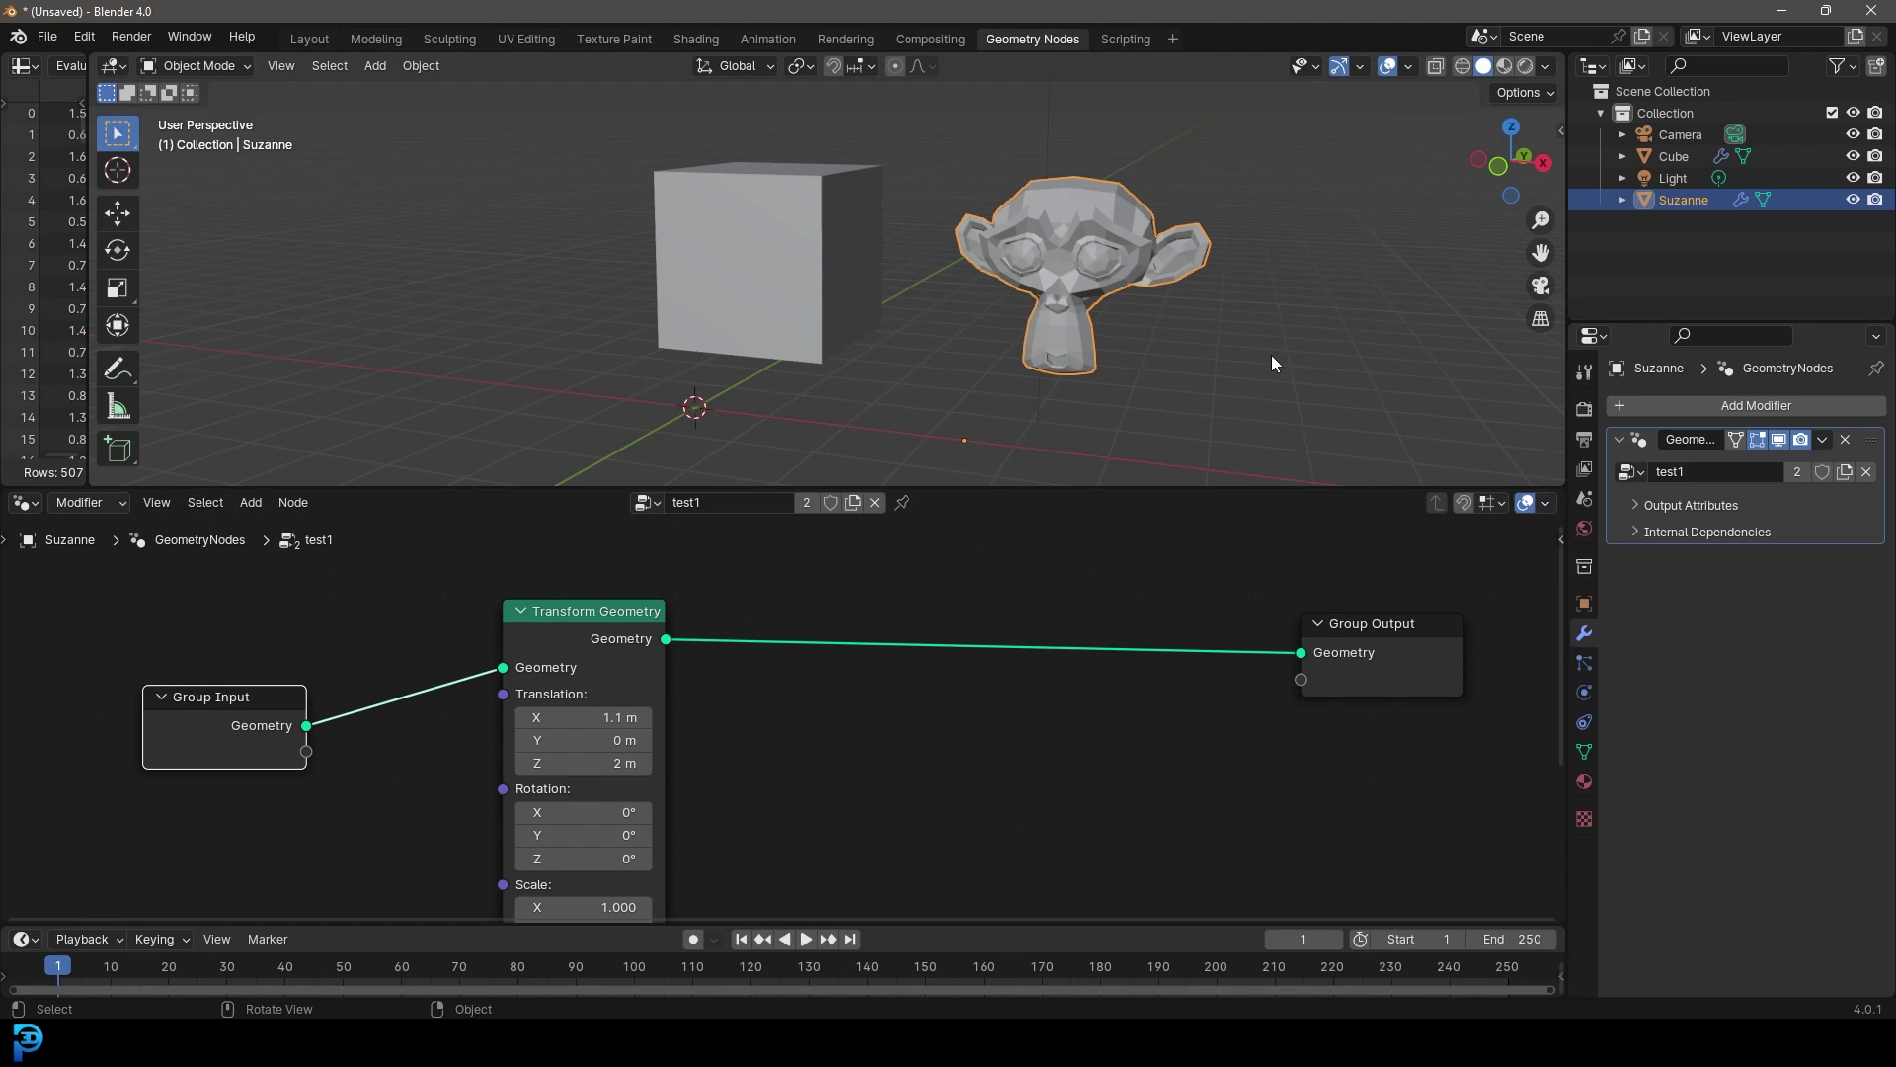
Delete the monkey head, select the cube and lower its Transform Geometry node nearer the Group Input's level.
scroll(1136, 317, "down", 2)
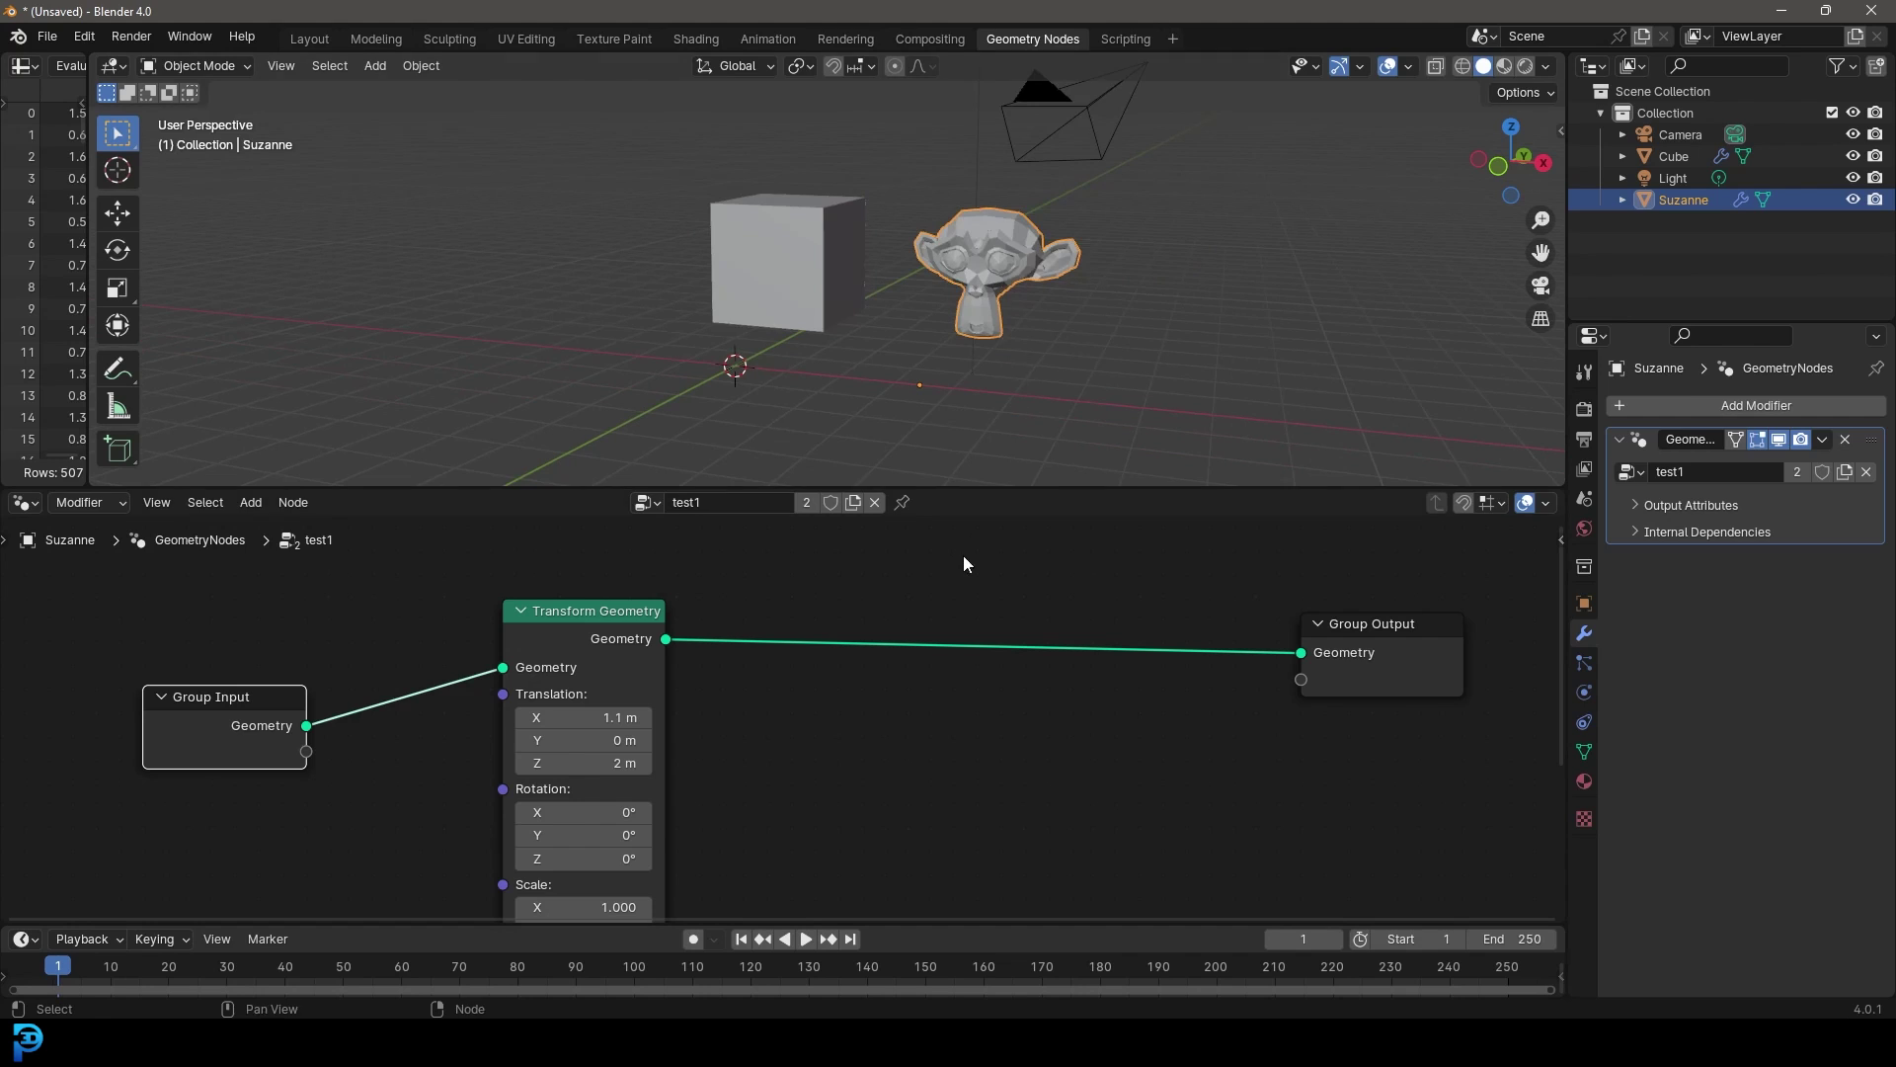
middle_click_drag(998, 186, 976, 234, "ctrl")
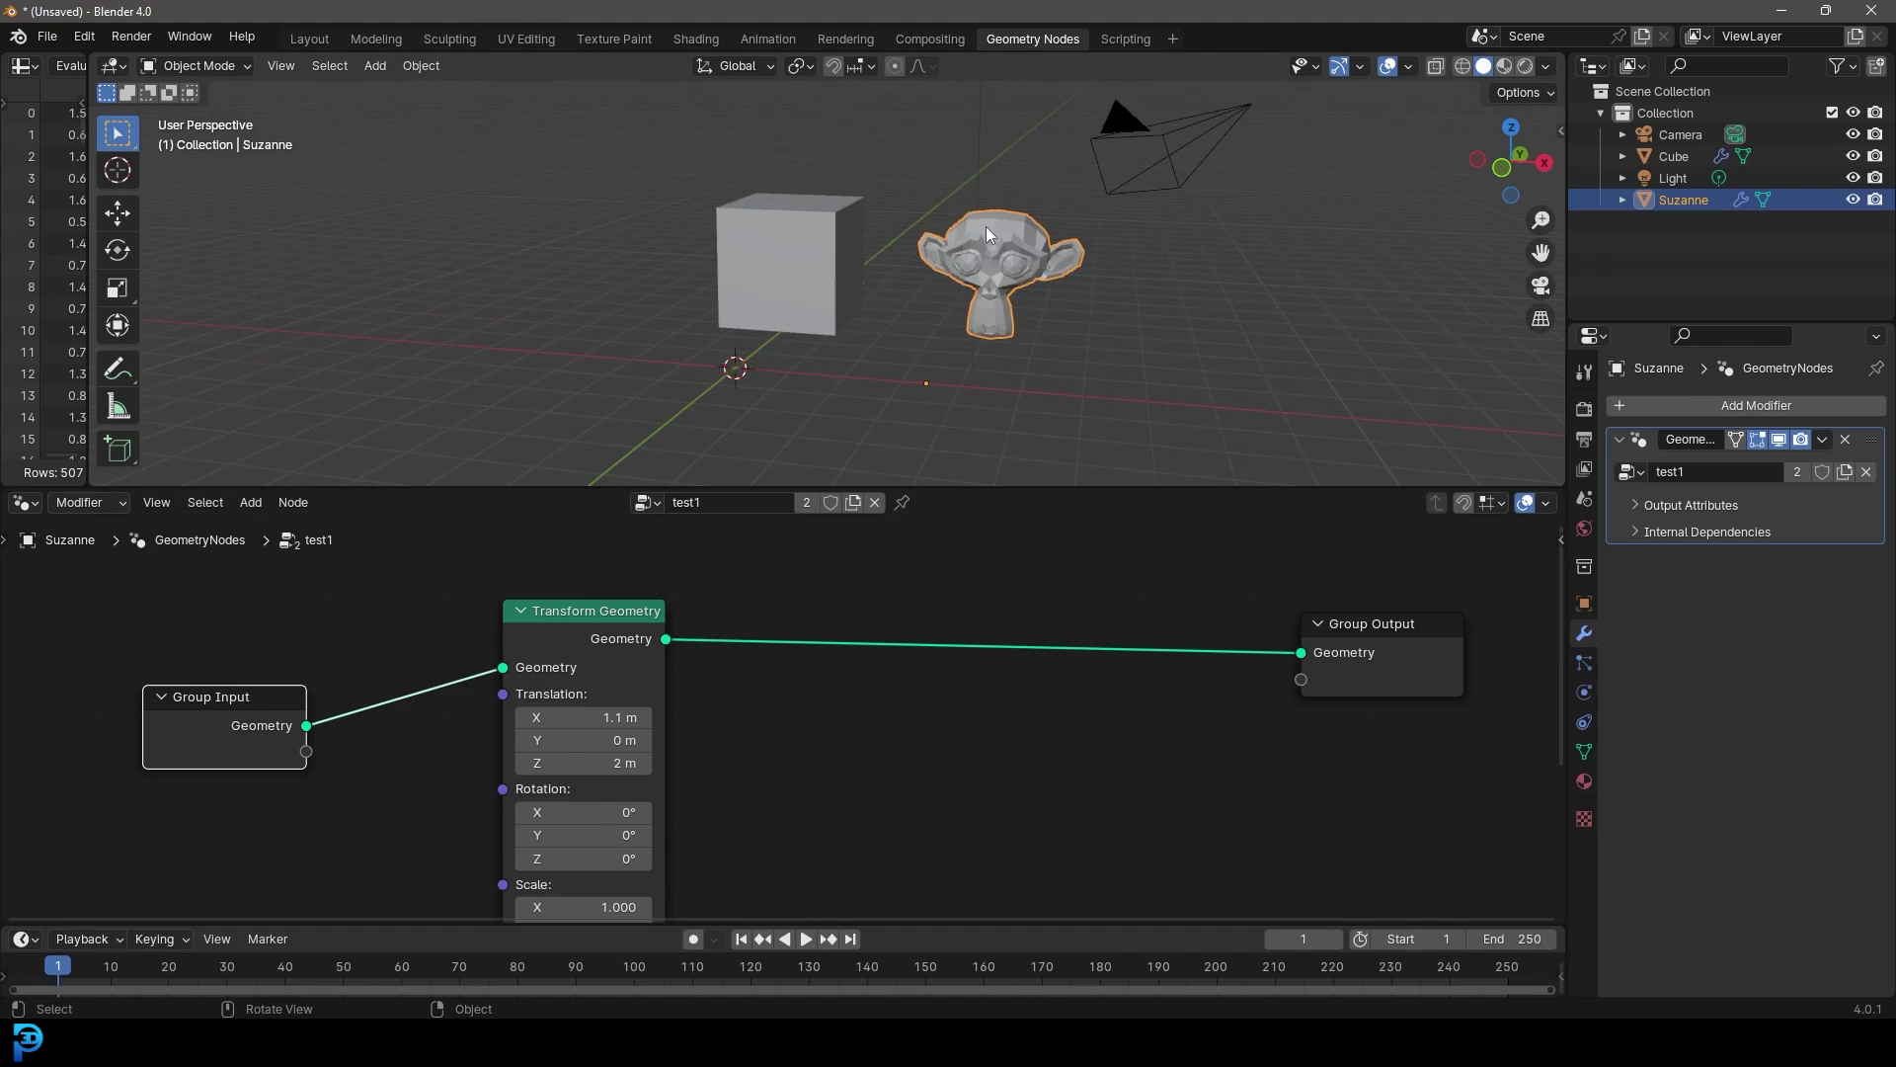
key("Delete")
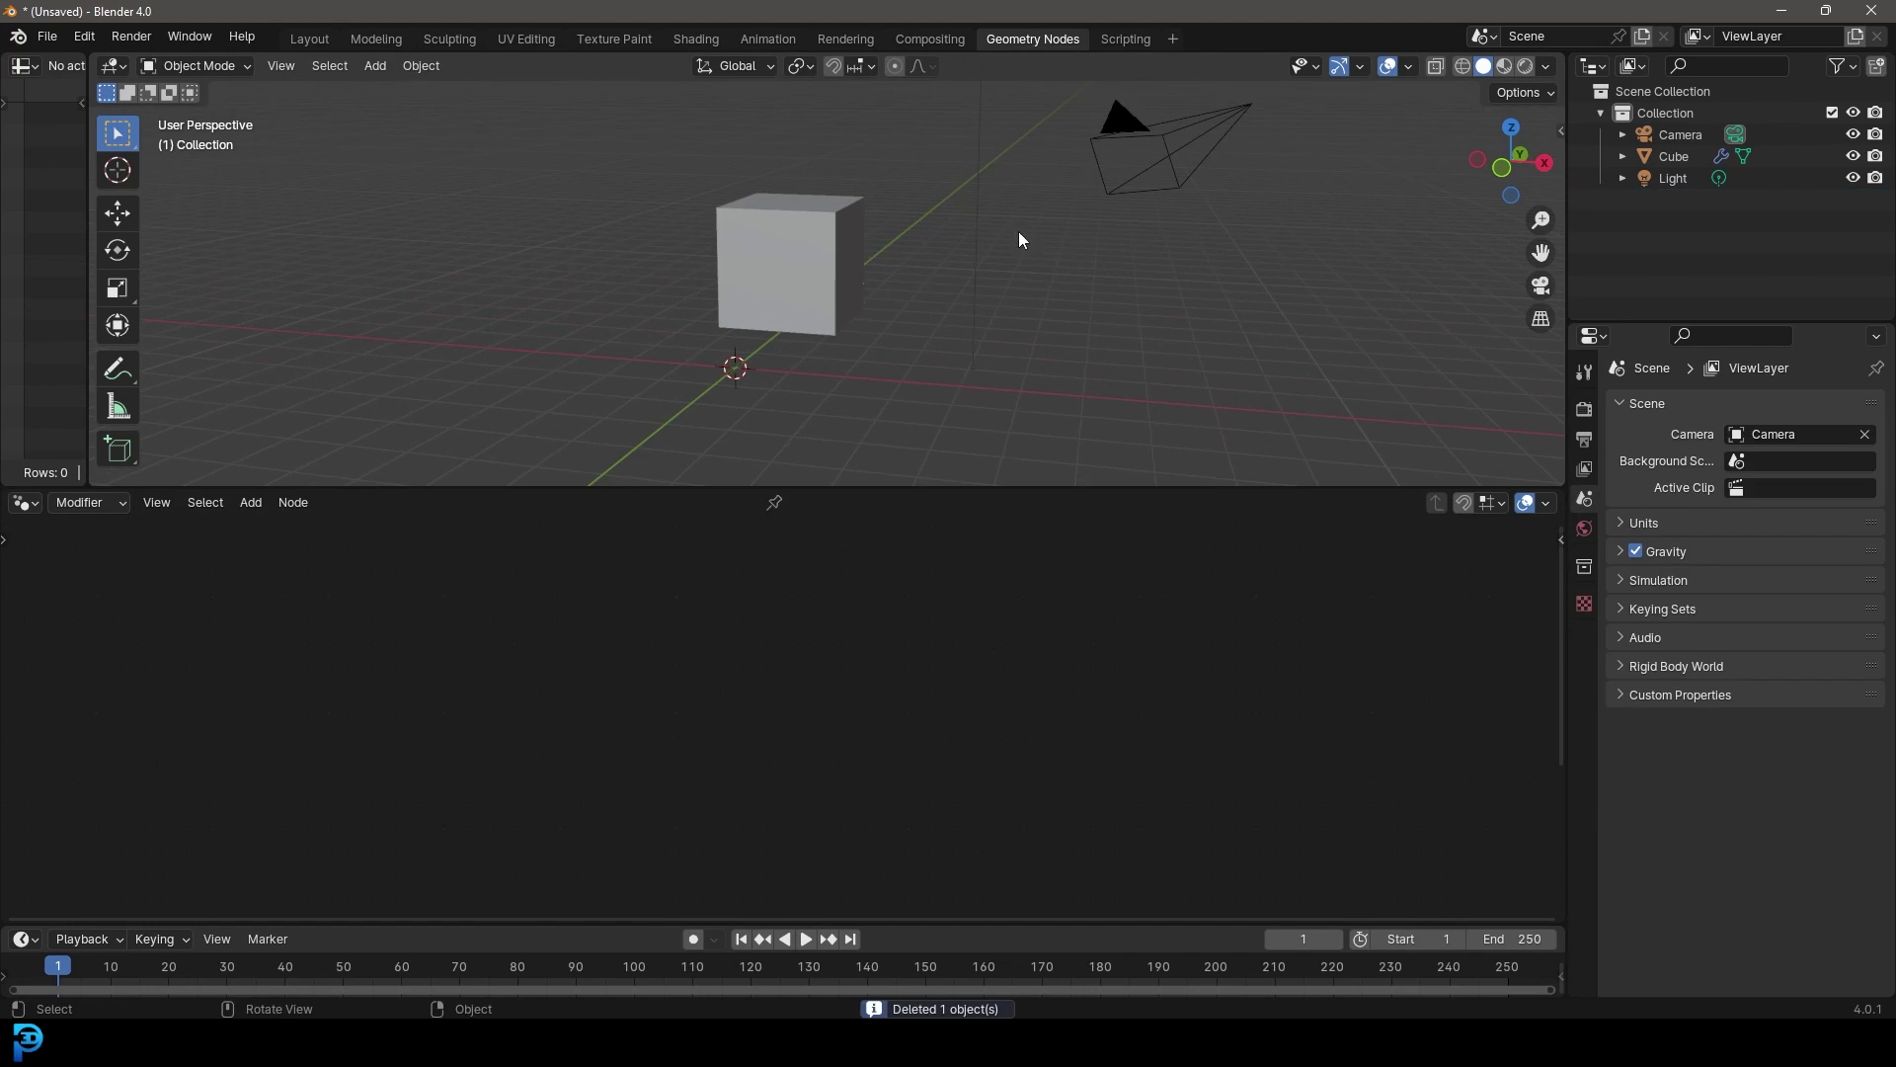
left_click(796, 262)
middle_click_drag(620, 633, 726, 600)
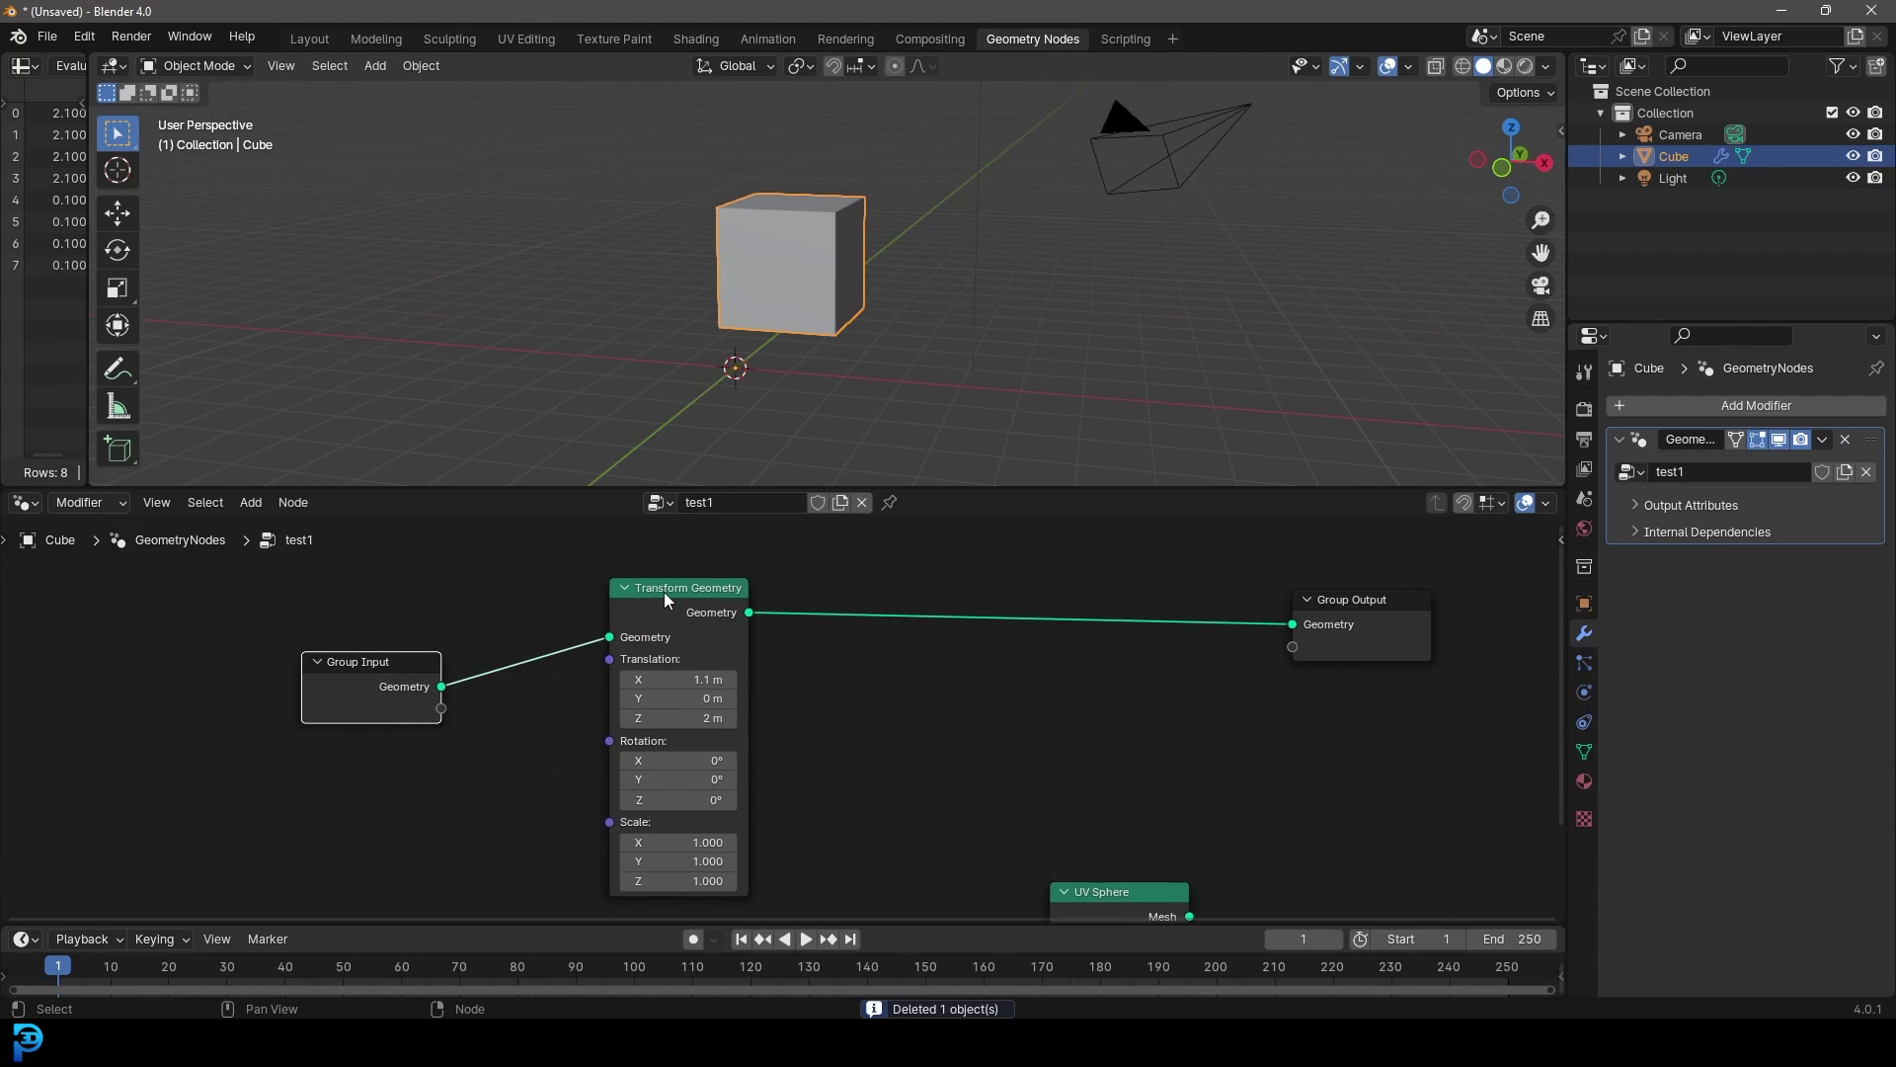
left_click_drag(745, 580, 769, 605)
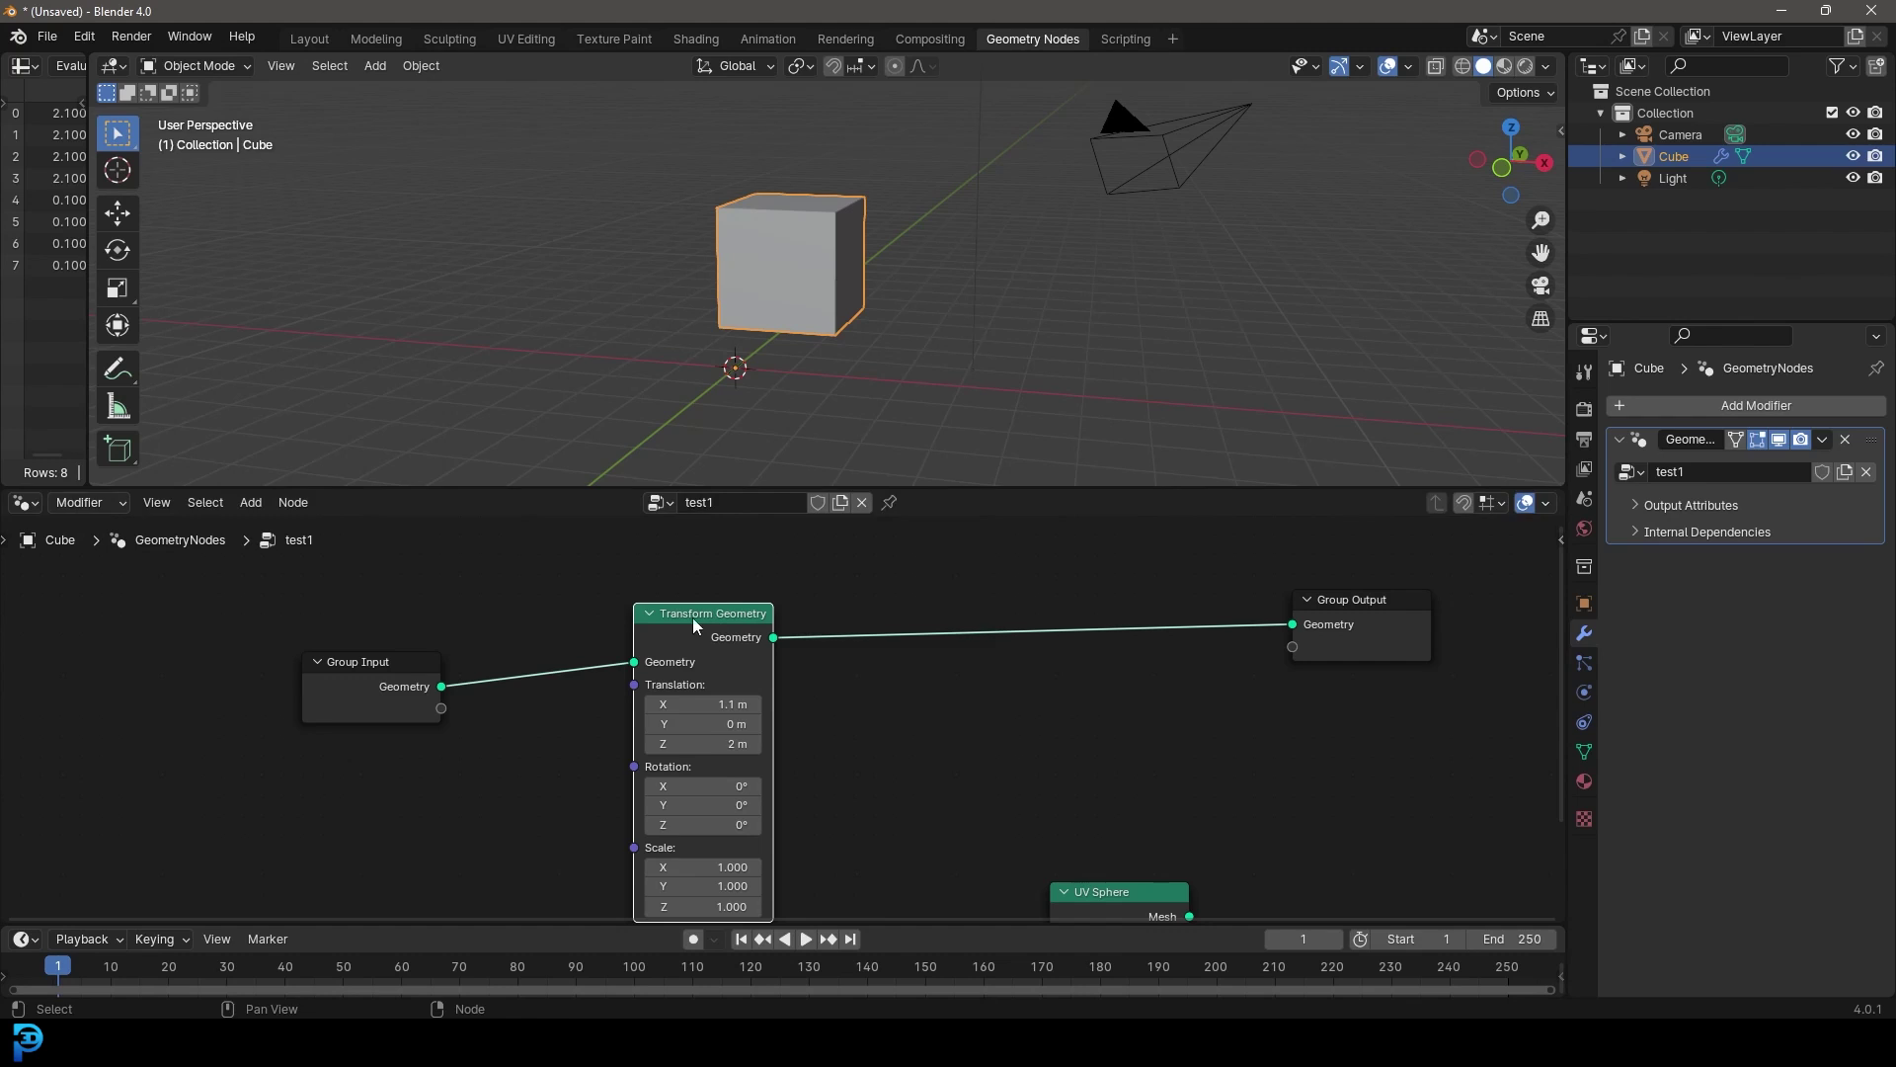
Dissolve the Transform Geometry node so Group Input feeds Group Output directly, and place the UV Sphere node just below that link.
left_click_drag(692, 619, 702, 616)
key("ctrl+x")
left_click_drag(346, 664, 633, 604)
middle_click_drag(1189, 822, 1041, 678)
left_click_drag(954, 758, 675, 626)
middle_click_drag(825, 629, 770, 829)
key("g")
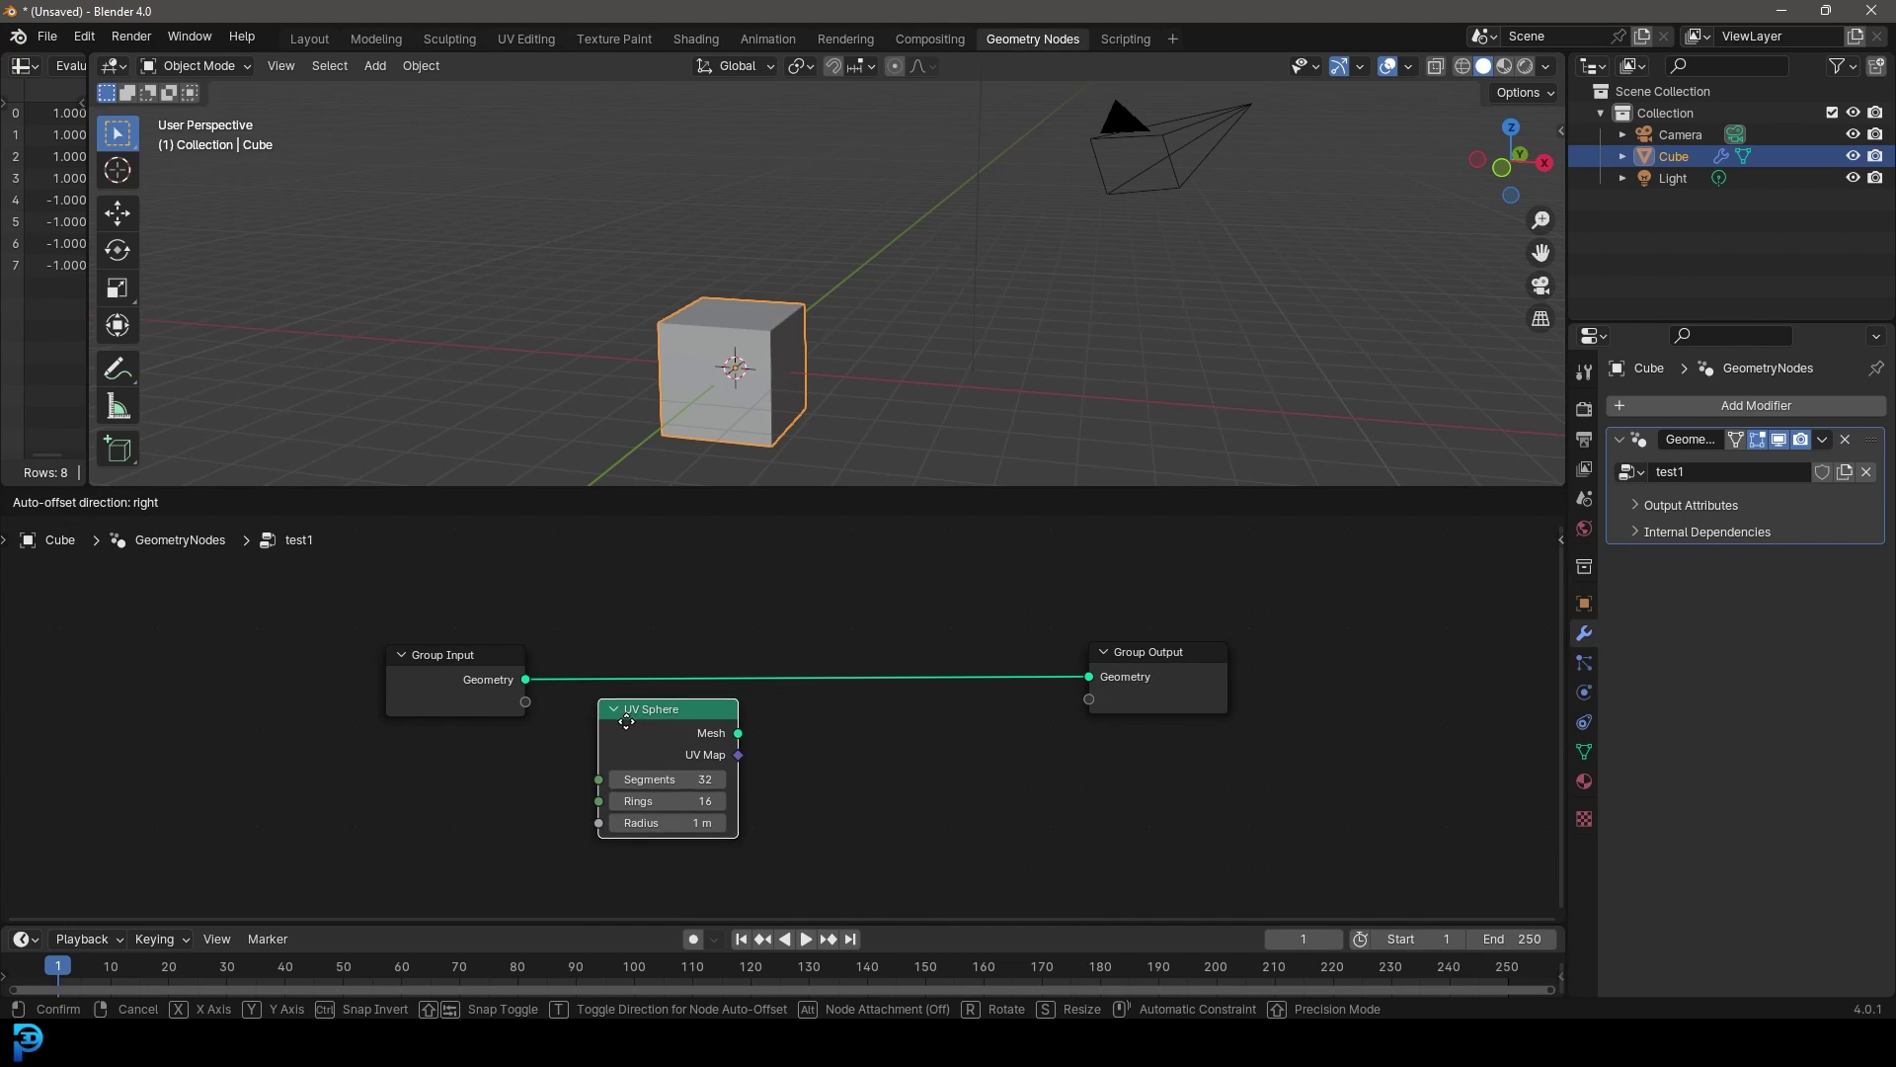
left_click(795, 725)
Remove the Group Input node and connect the UV Sphere's Mesh output to the Group Output's Geometry input.
scroll(715, 753, "up", 1)
scroll(741, 348, "up", 1)
middle_click_drag(740, 347, 858, 300)
scroll(858, 301, "up", 1)
scroll(859, 264, "up", 1)
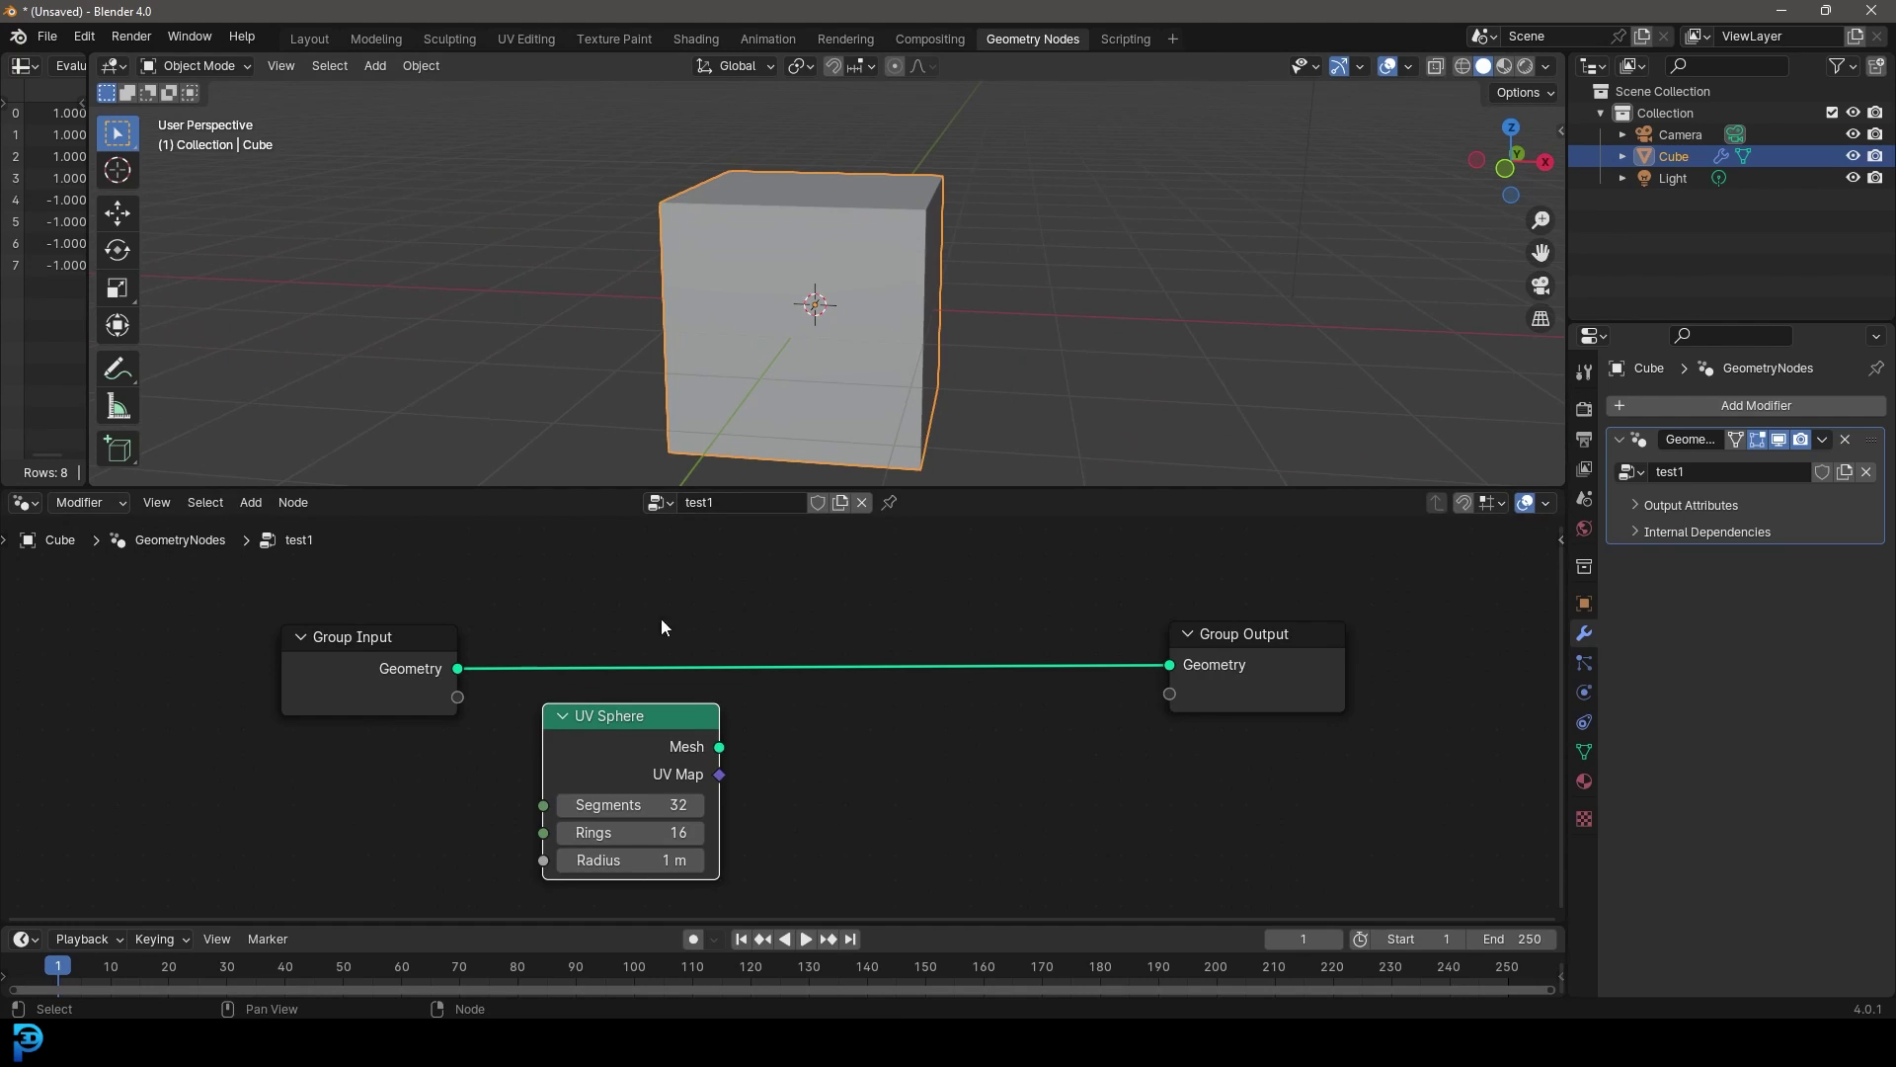
scroll(664, 752, "down", 3)
left_click_drag(619, 687, 508, 687)
left_click_drag(762, 747, 662, 661)
scroll(582, 682, "up", 1)
middle_click_drag(592, 687, 880, 711)
left_click_drag(776, 710, 330, 652)
middle_click_drag(1062, 670, 661, 666)
scroll(662, 666, "up", 1)
left_click_drag(1257, 721, 1187, 688)
scroll(840, 316, "up", 3)
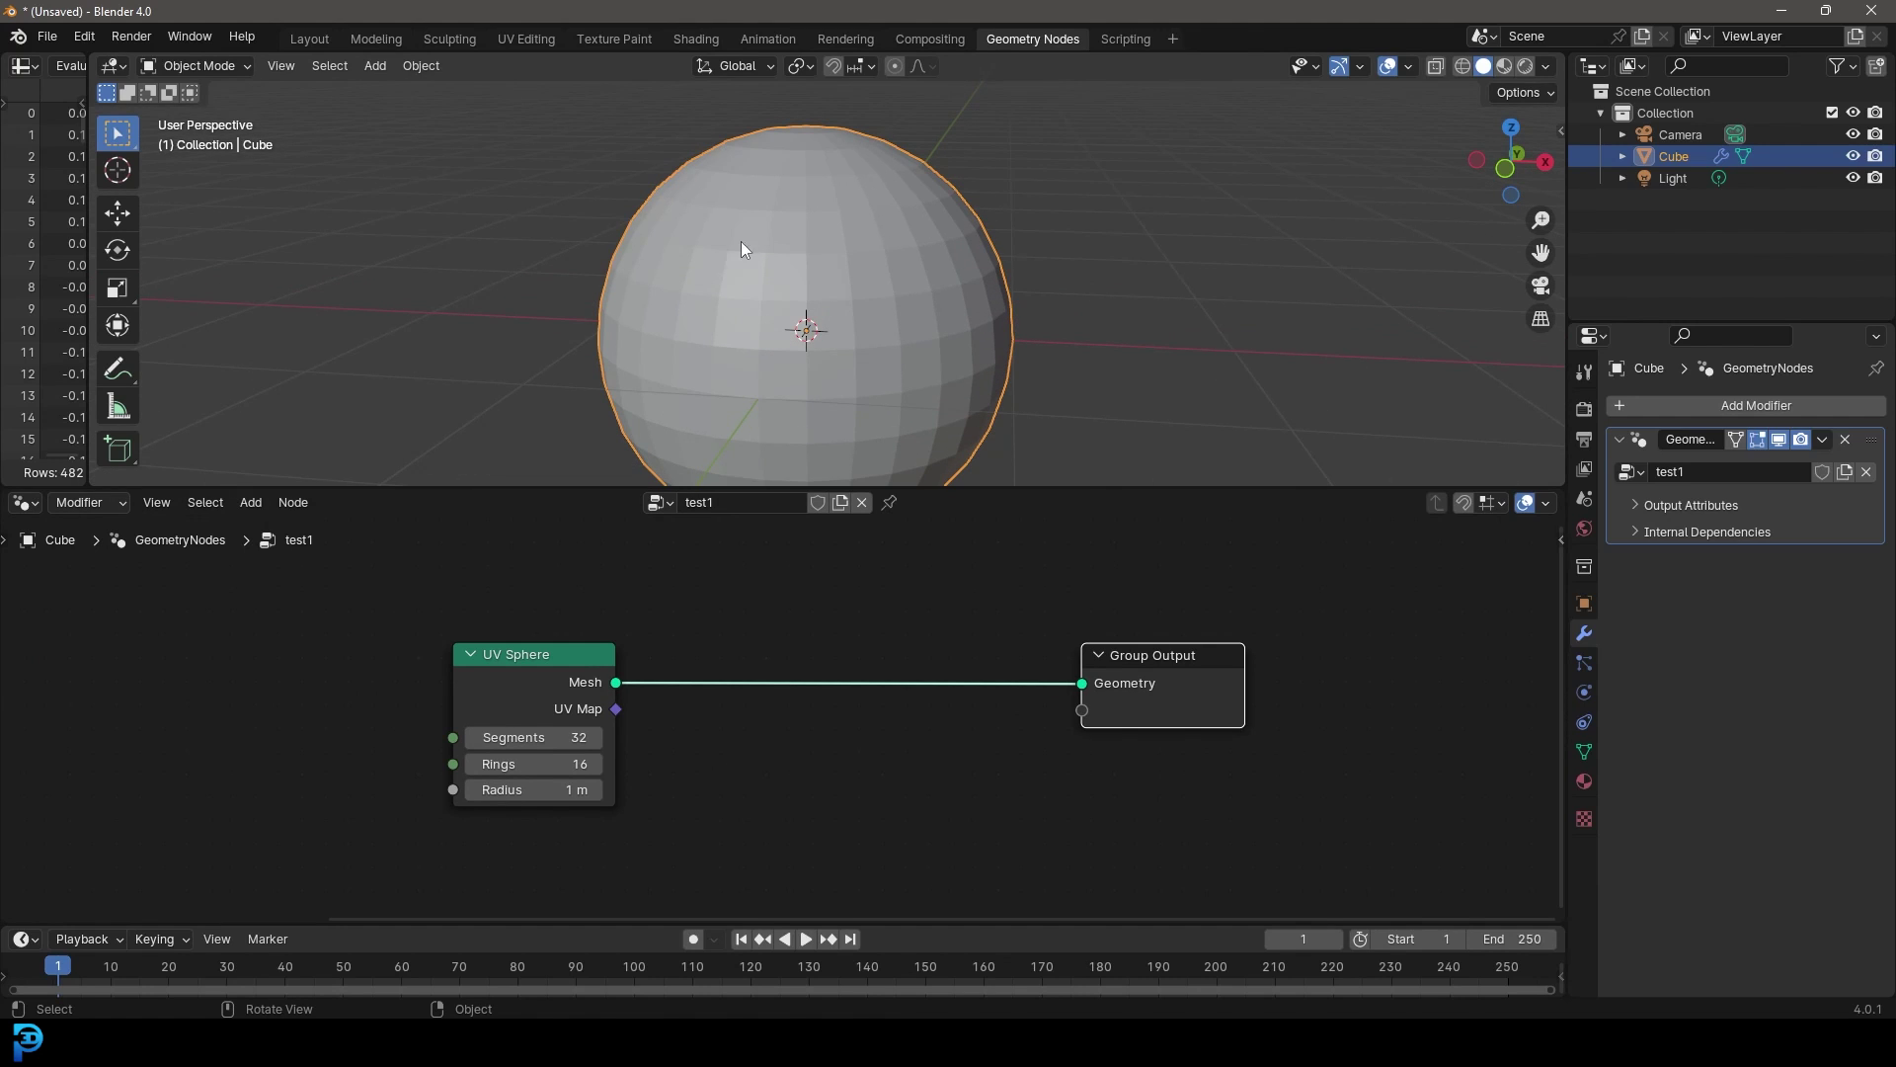
Spread the UV Sphere and Group Output apart and insert an Extrude Mesh node on the link between them.
middle_click_drag(763, 731, 856, 743)
left_click_drag(625, 667, 399, 671)
key("shift")
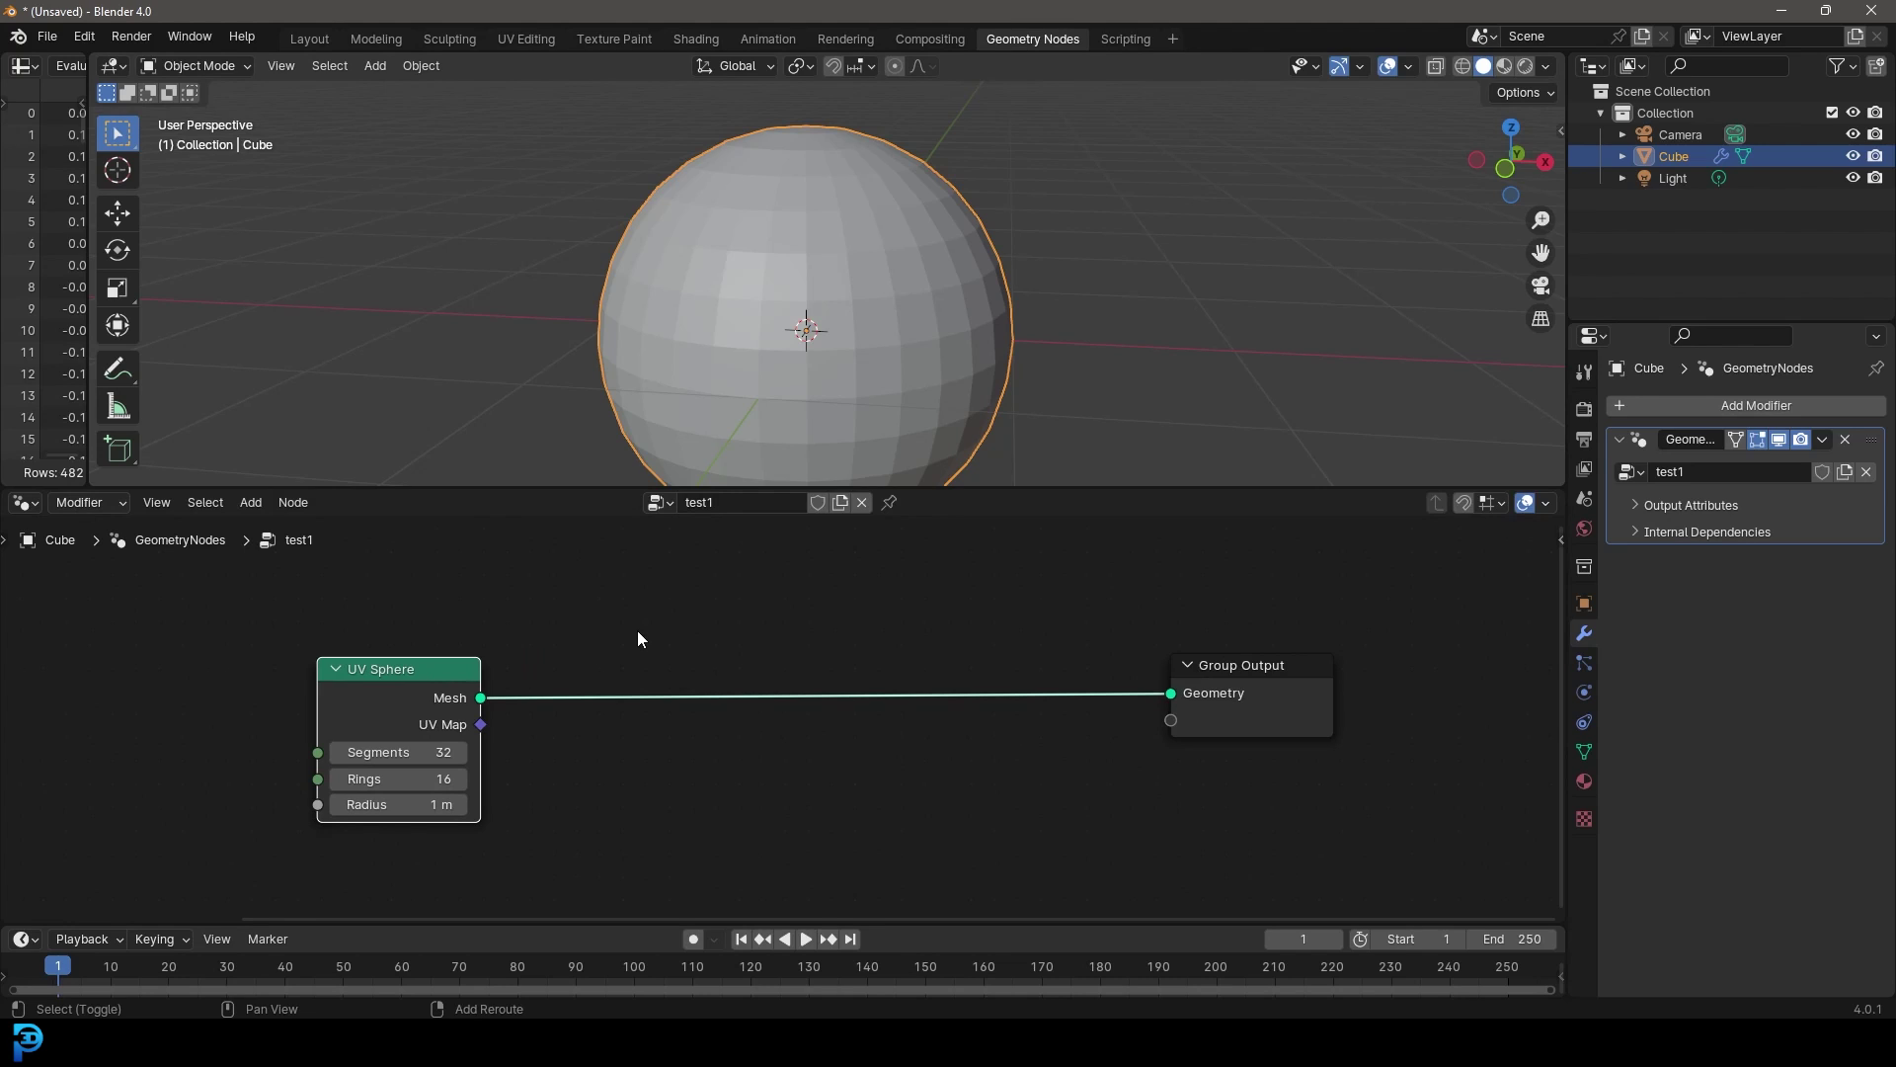
key("shift+a")
left_click(565, 605)
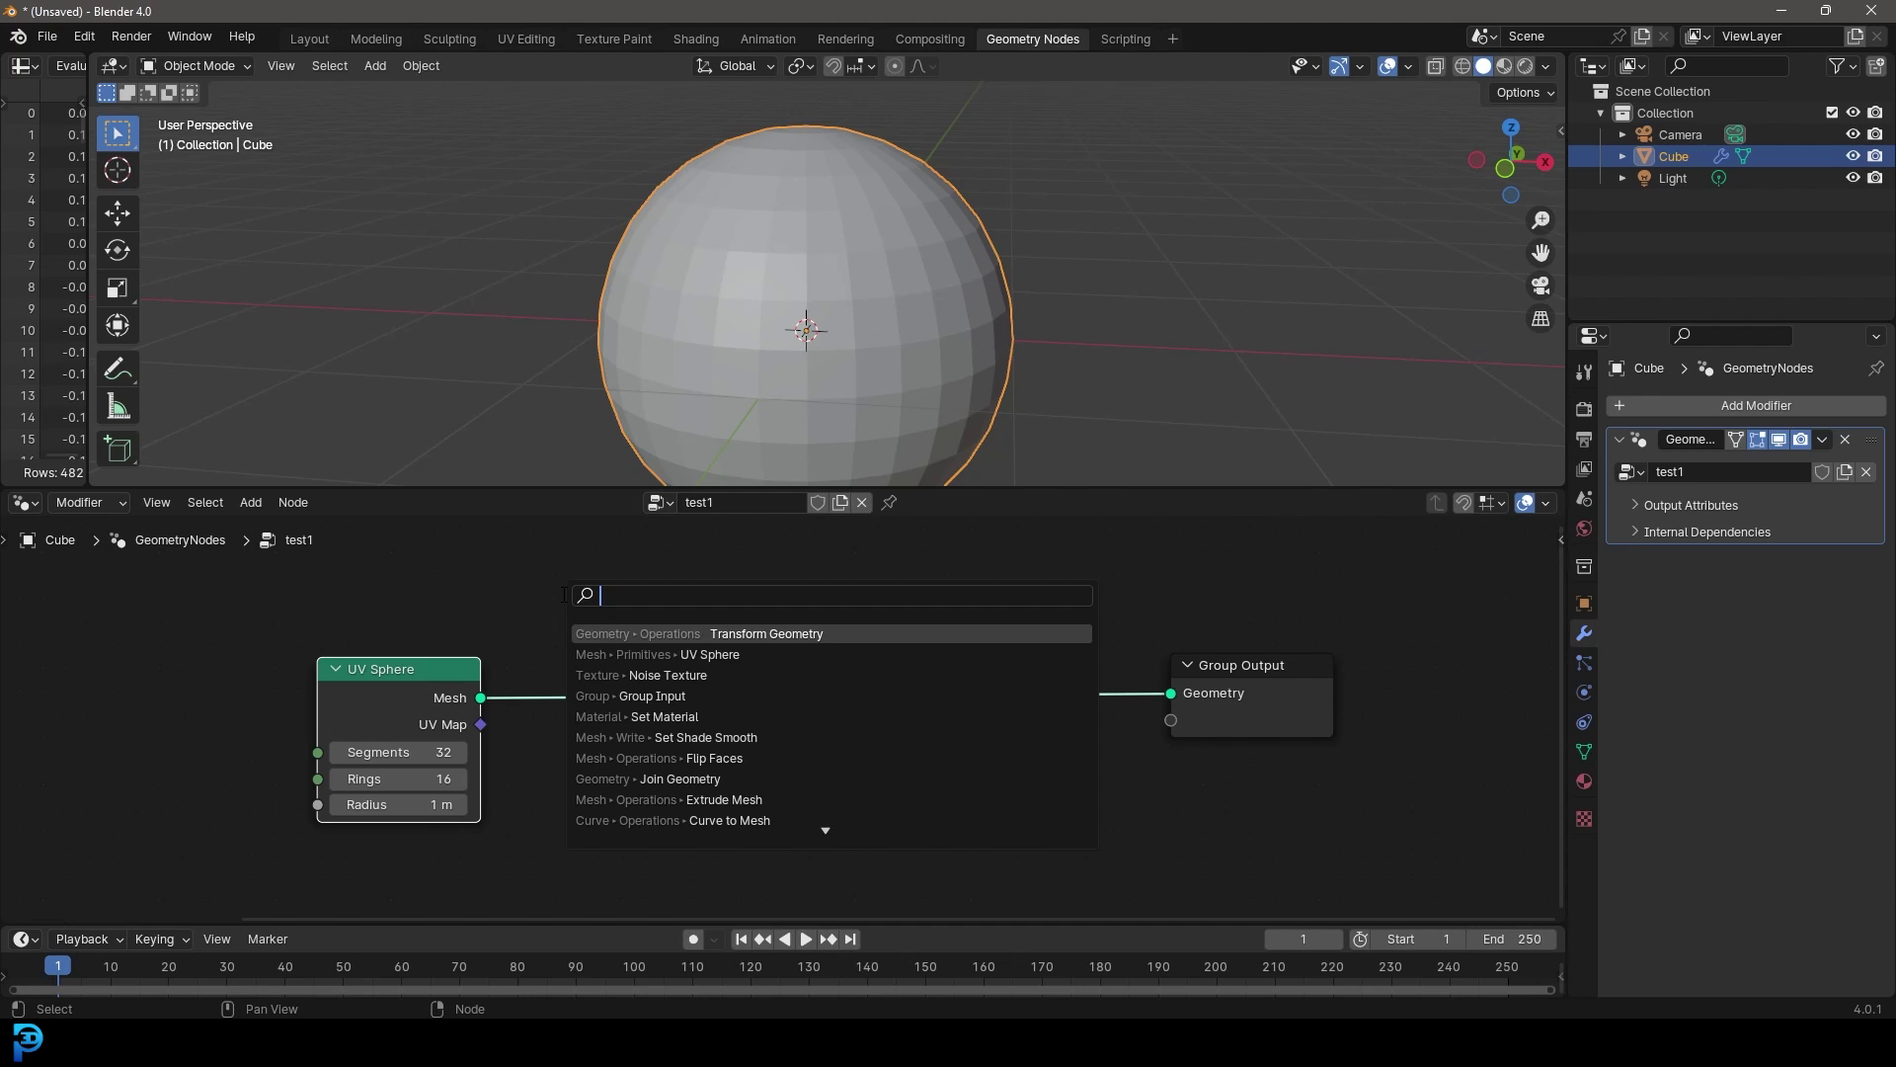
type("extr")
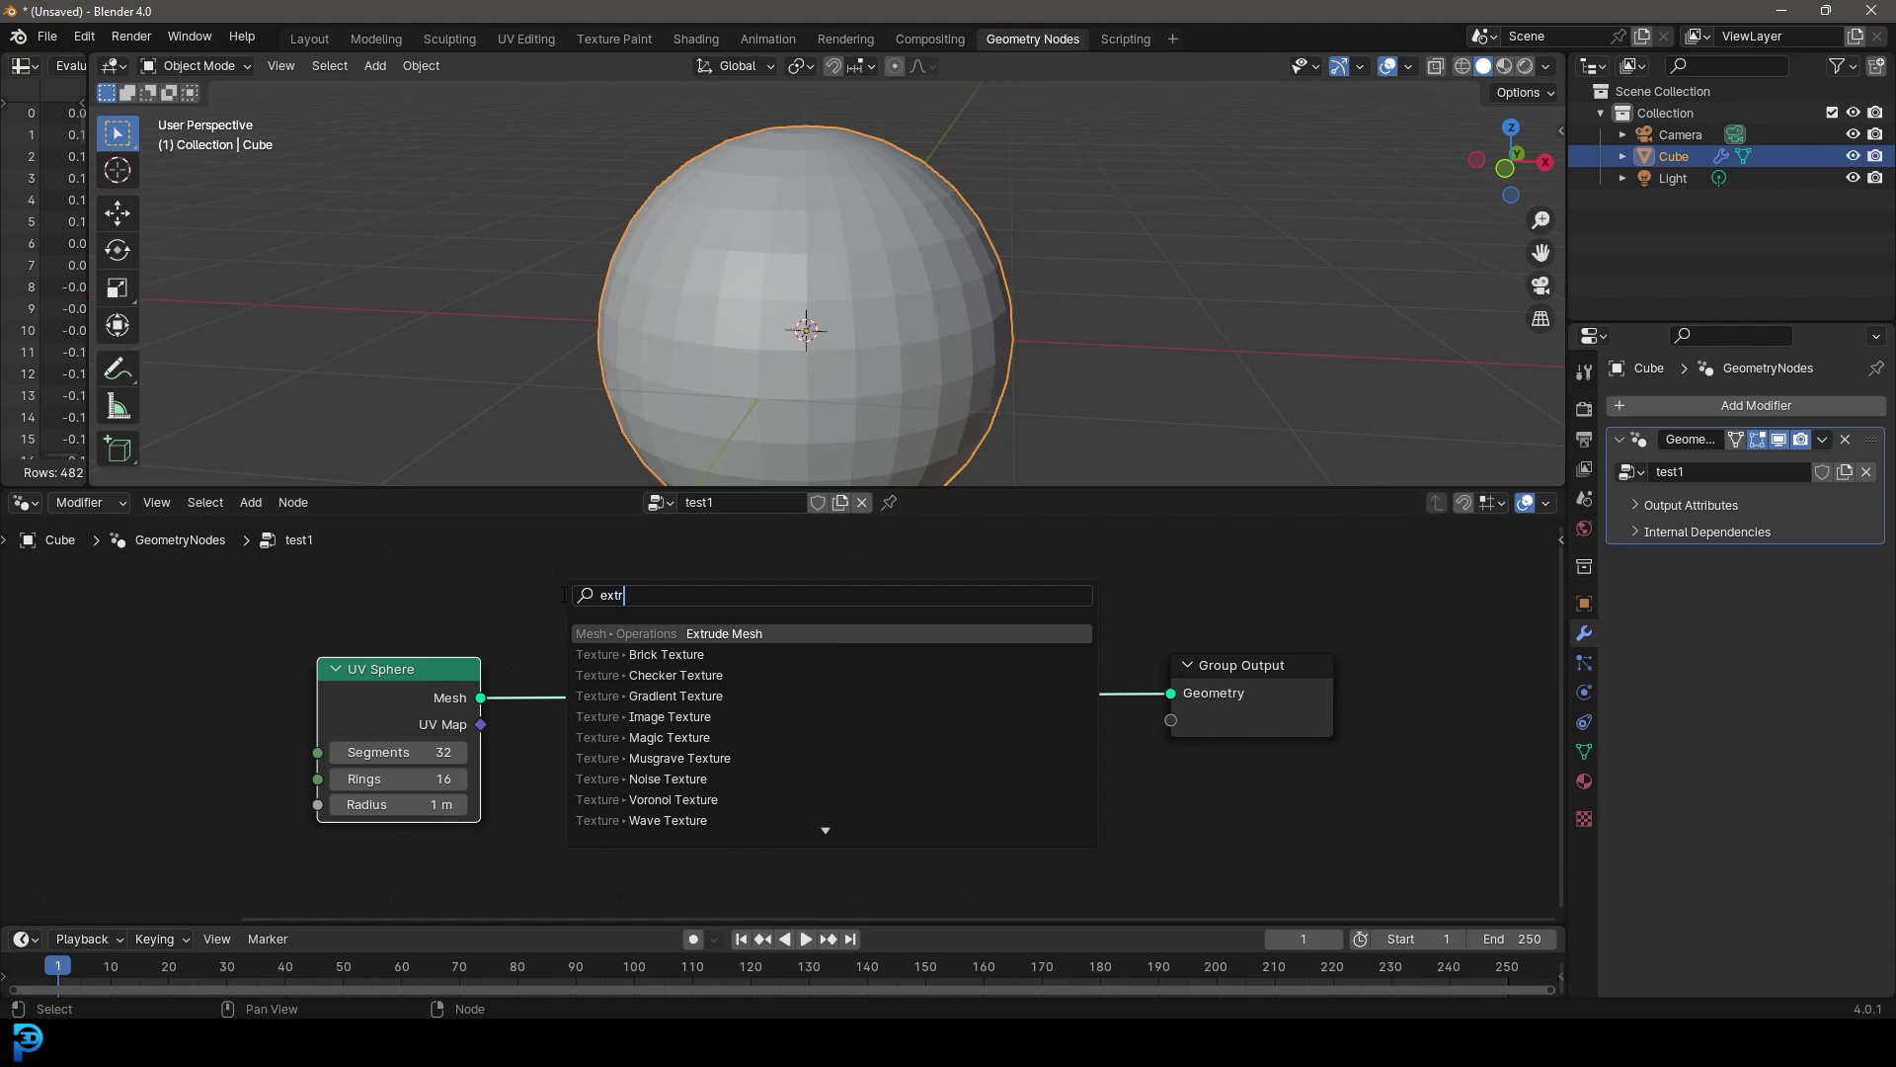
left_click(744, 634)
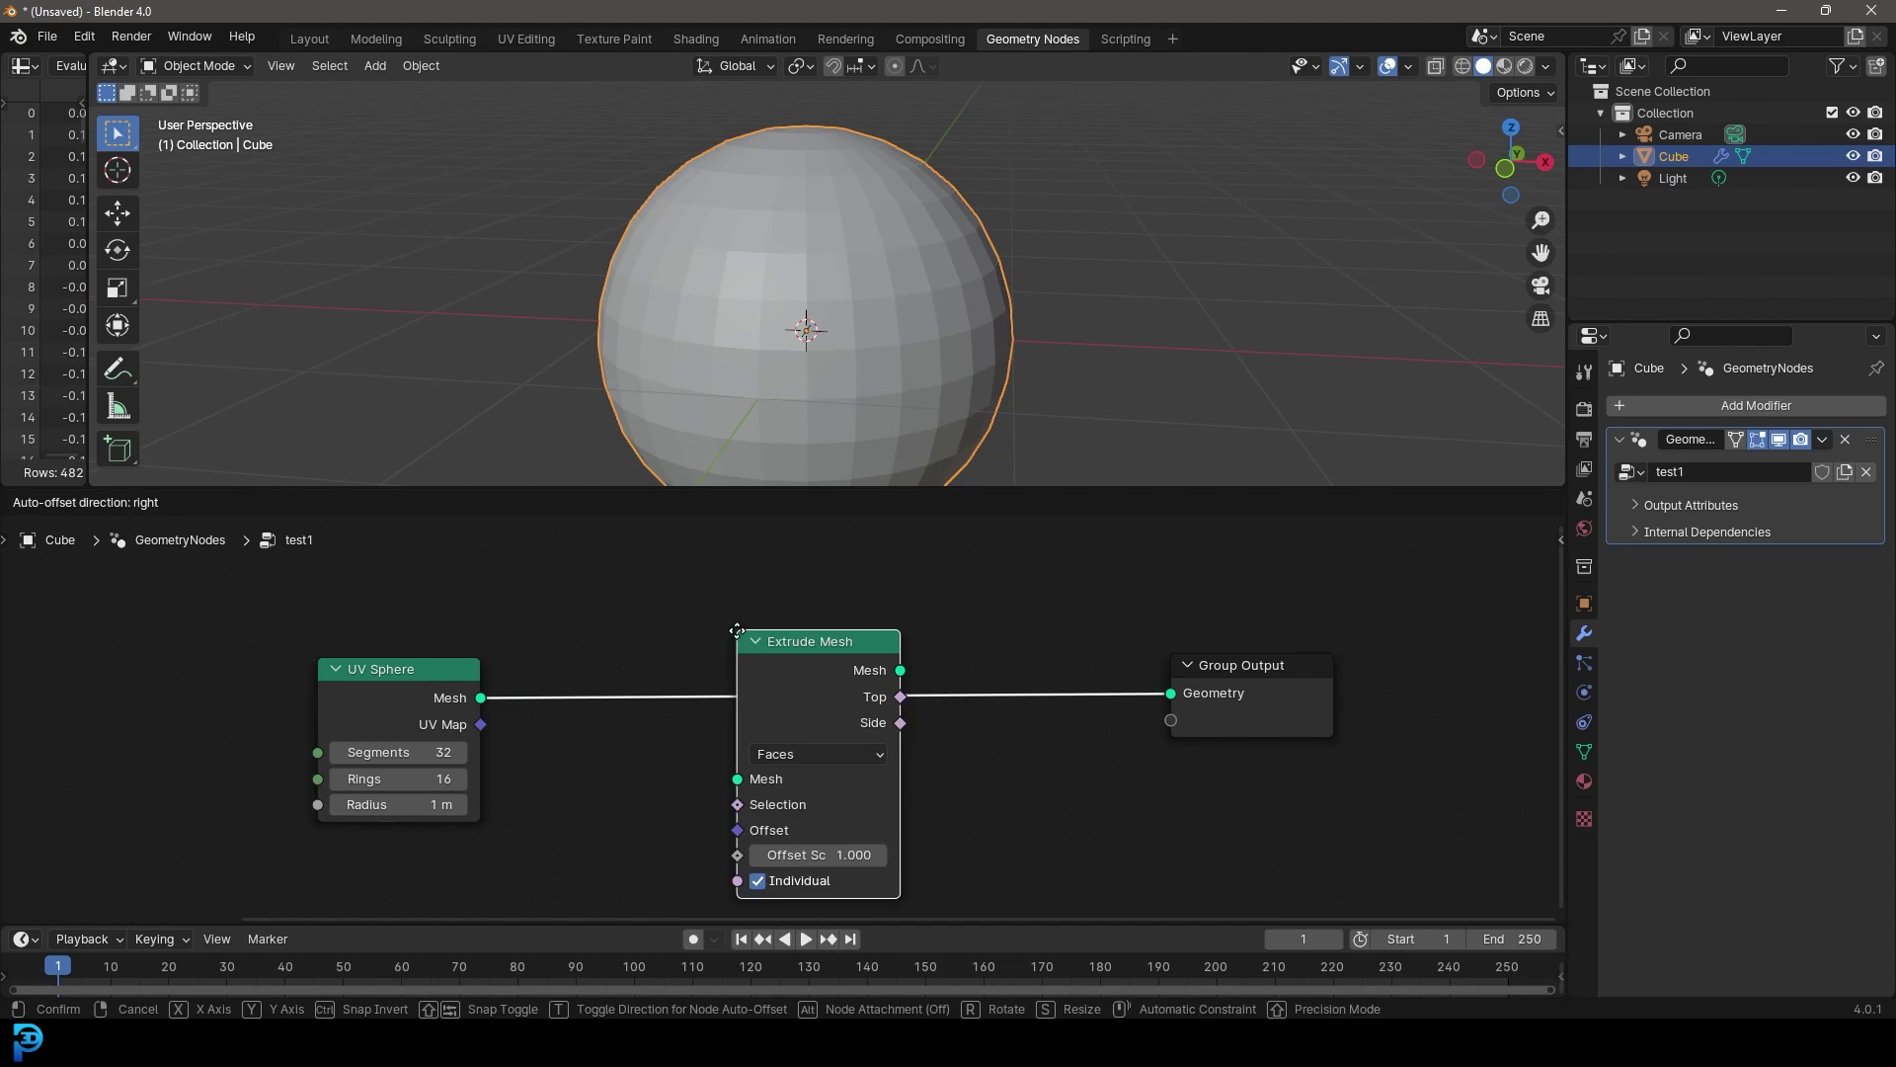
left_click(679, 580)
mouse_move(425, 666)
left_mouse_down()
mouse_move(442, 643)
mouse_move(431, 657)
left_mouse_up()
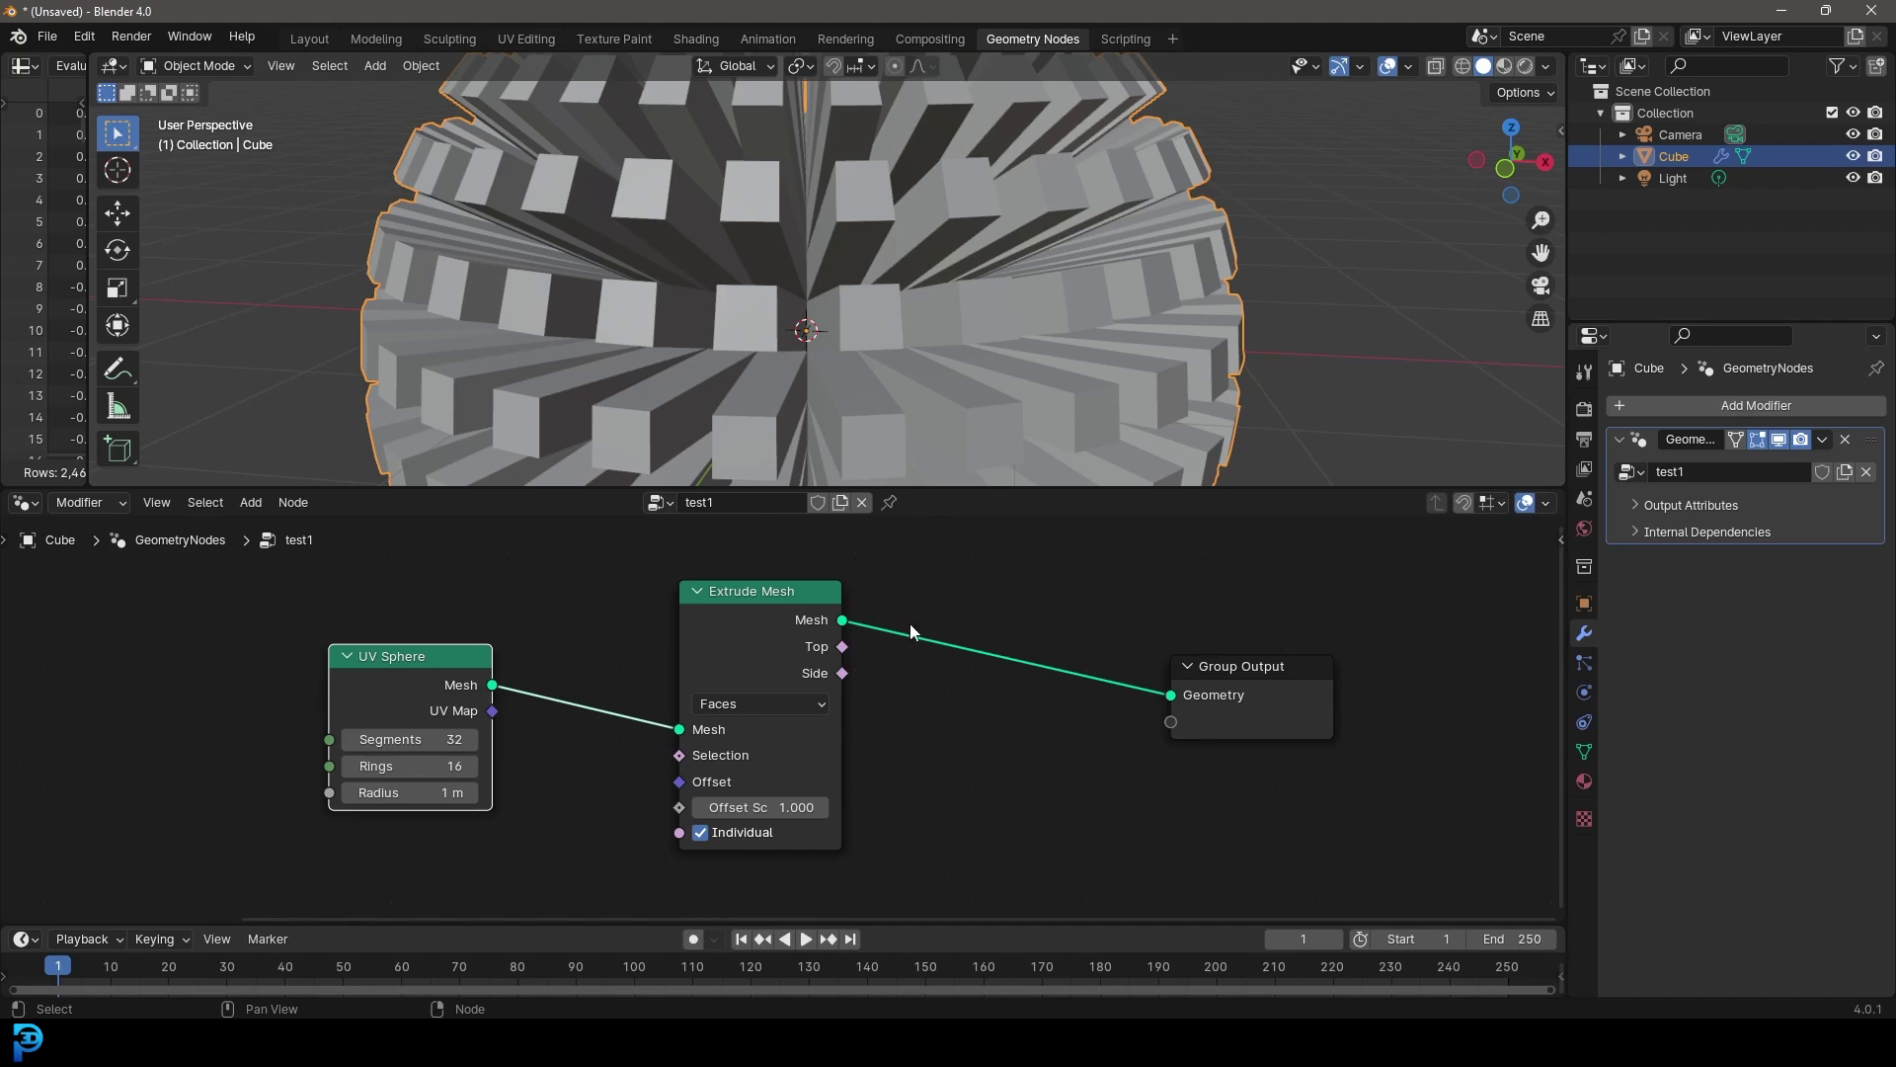
left_click_drag(492, 685, 514, 672)
key("Escape")
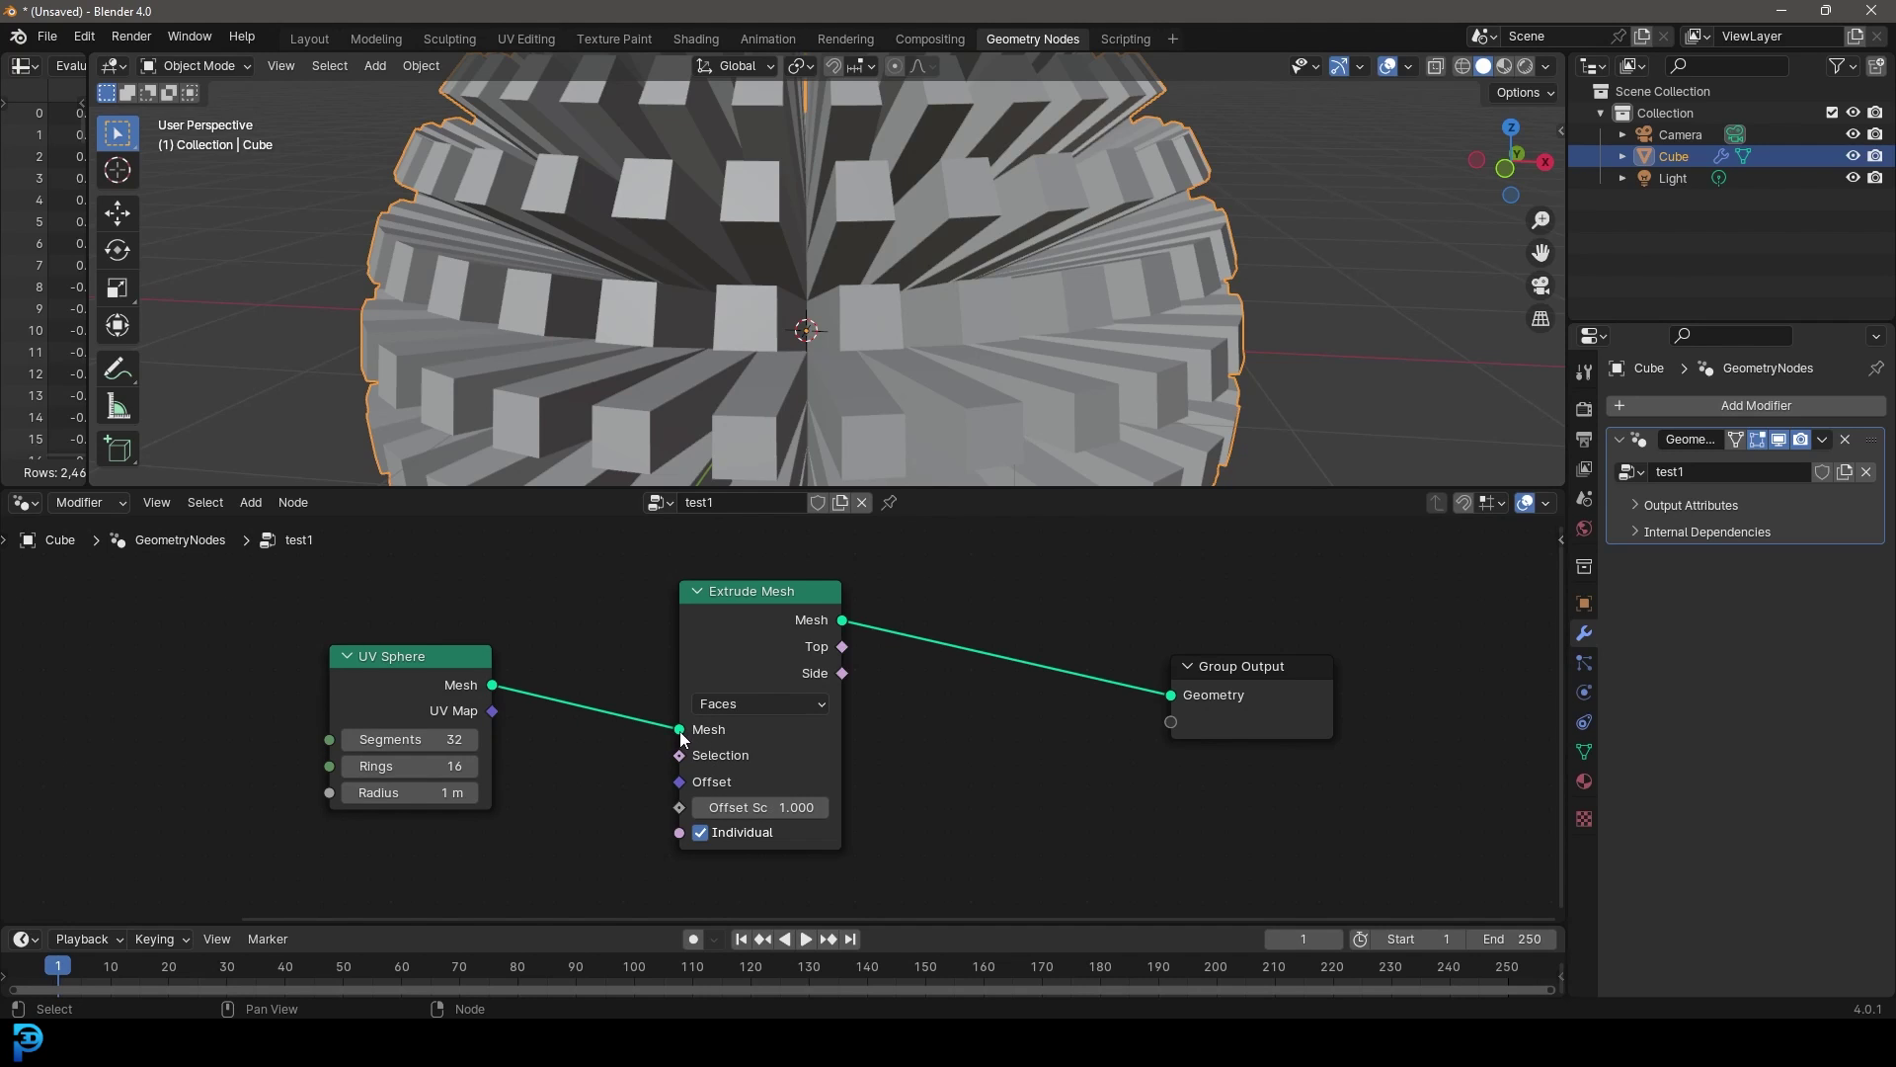
Try linking the UV Sphere's Mesh output to the Extrude Mesh node's Selection, Offset, Offset Scale and Individual inputs.
scroll(660, 741, "up", 1)
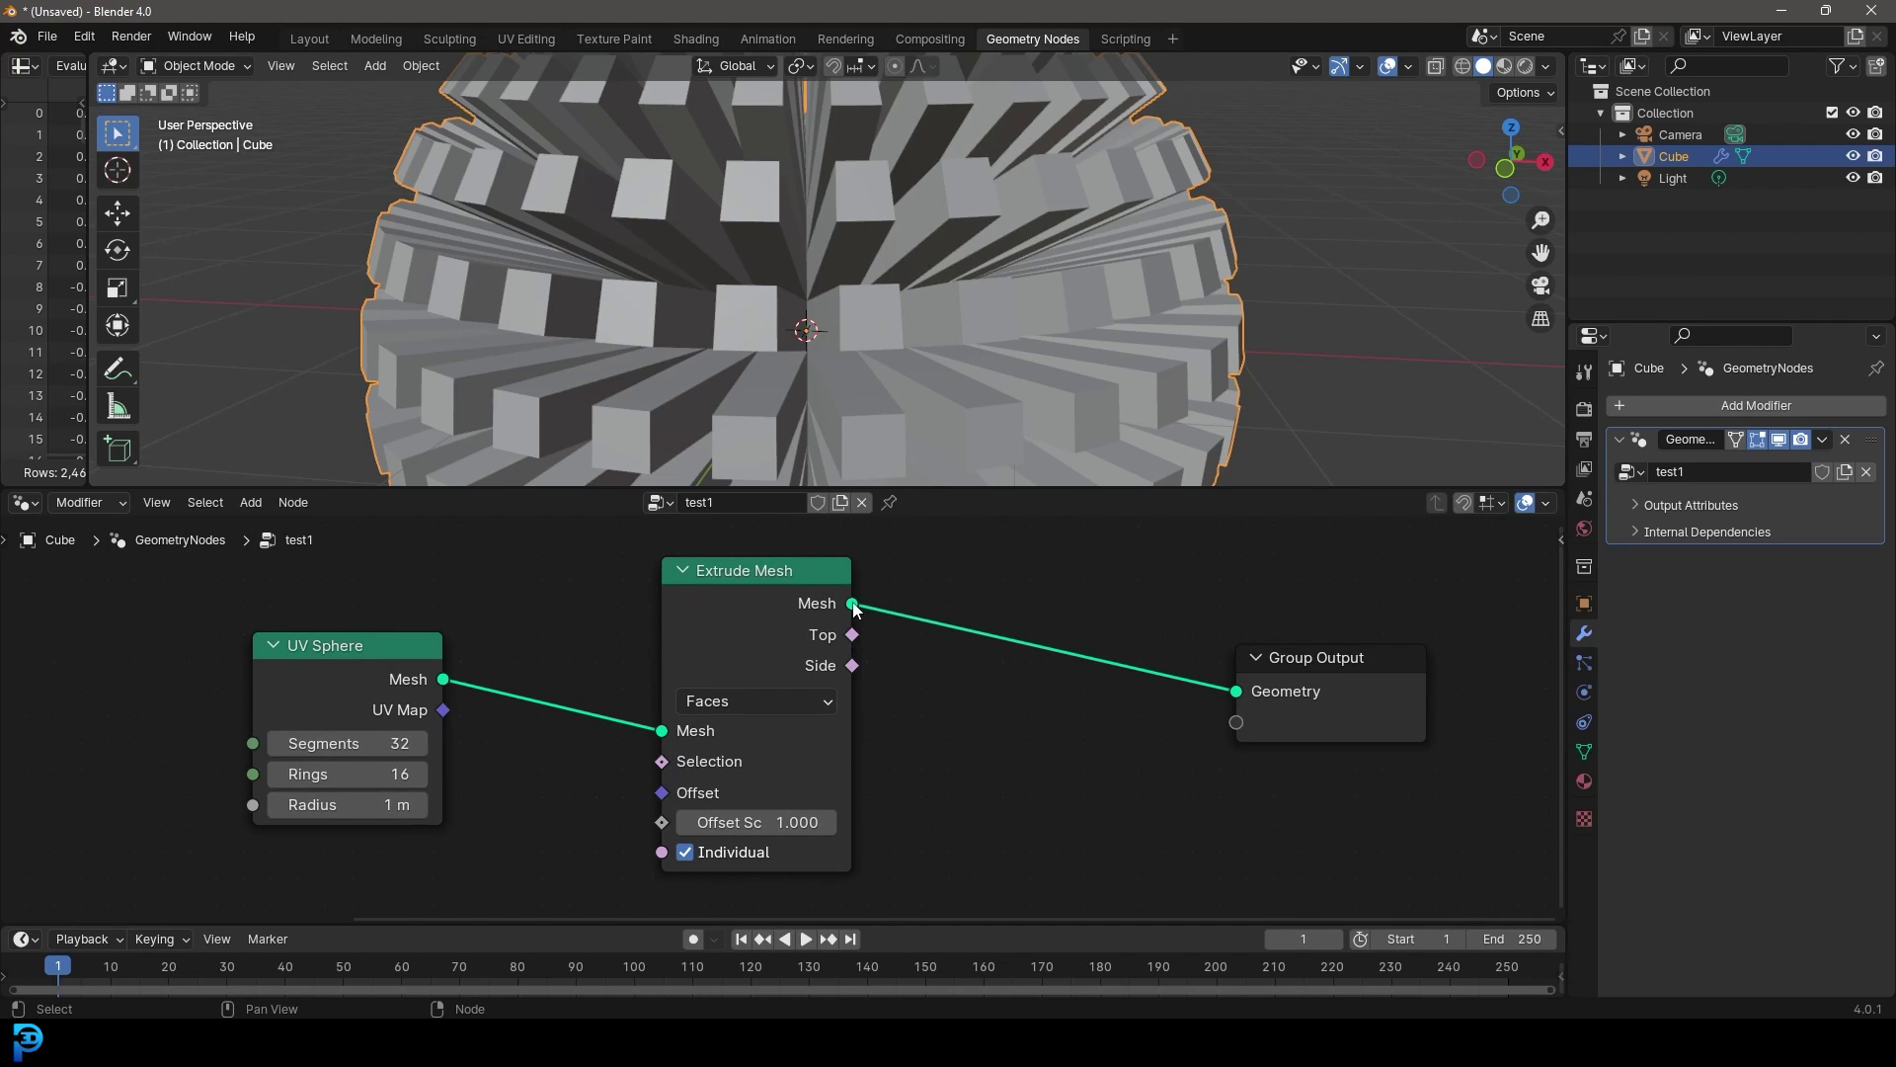
mouse_move(855, 609)
left_click_drag(382, 655, 663, 763)
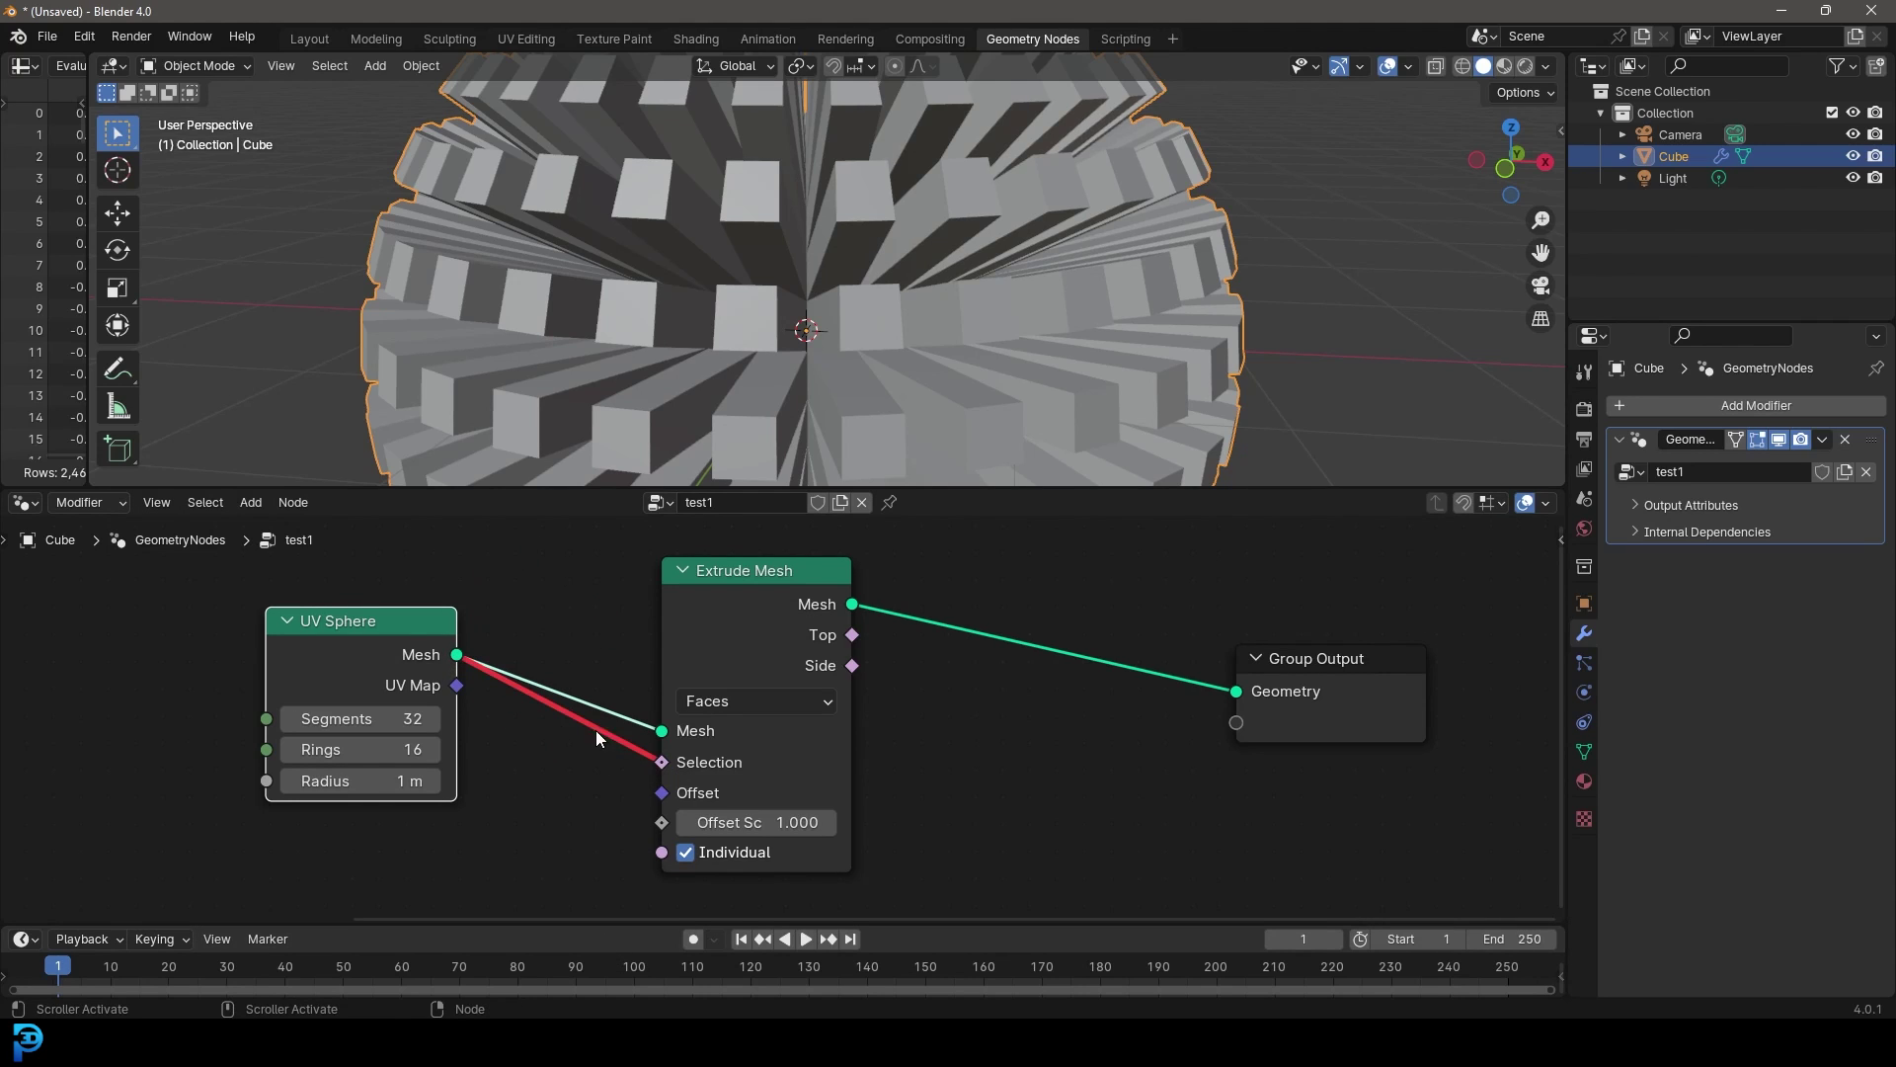
scroll(709, 816, "up", 1)
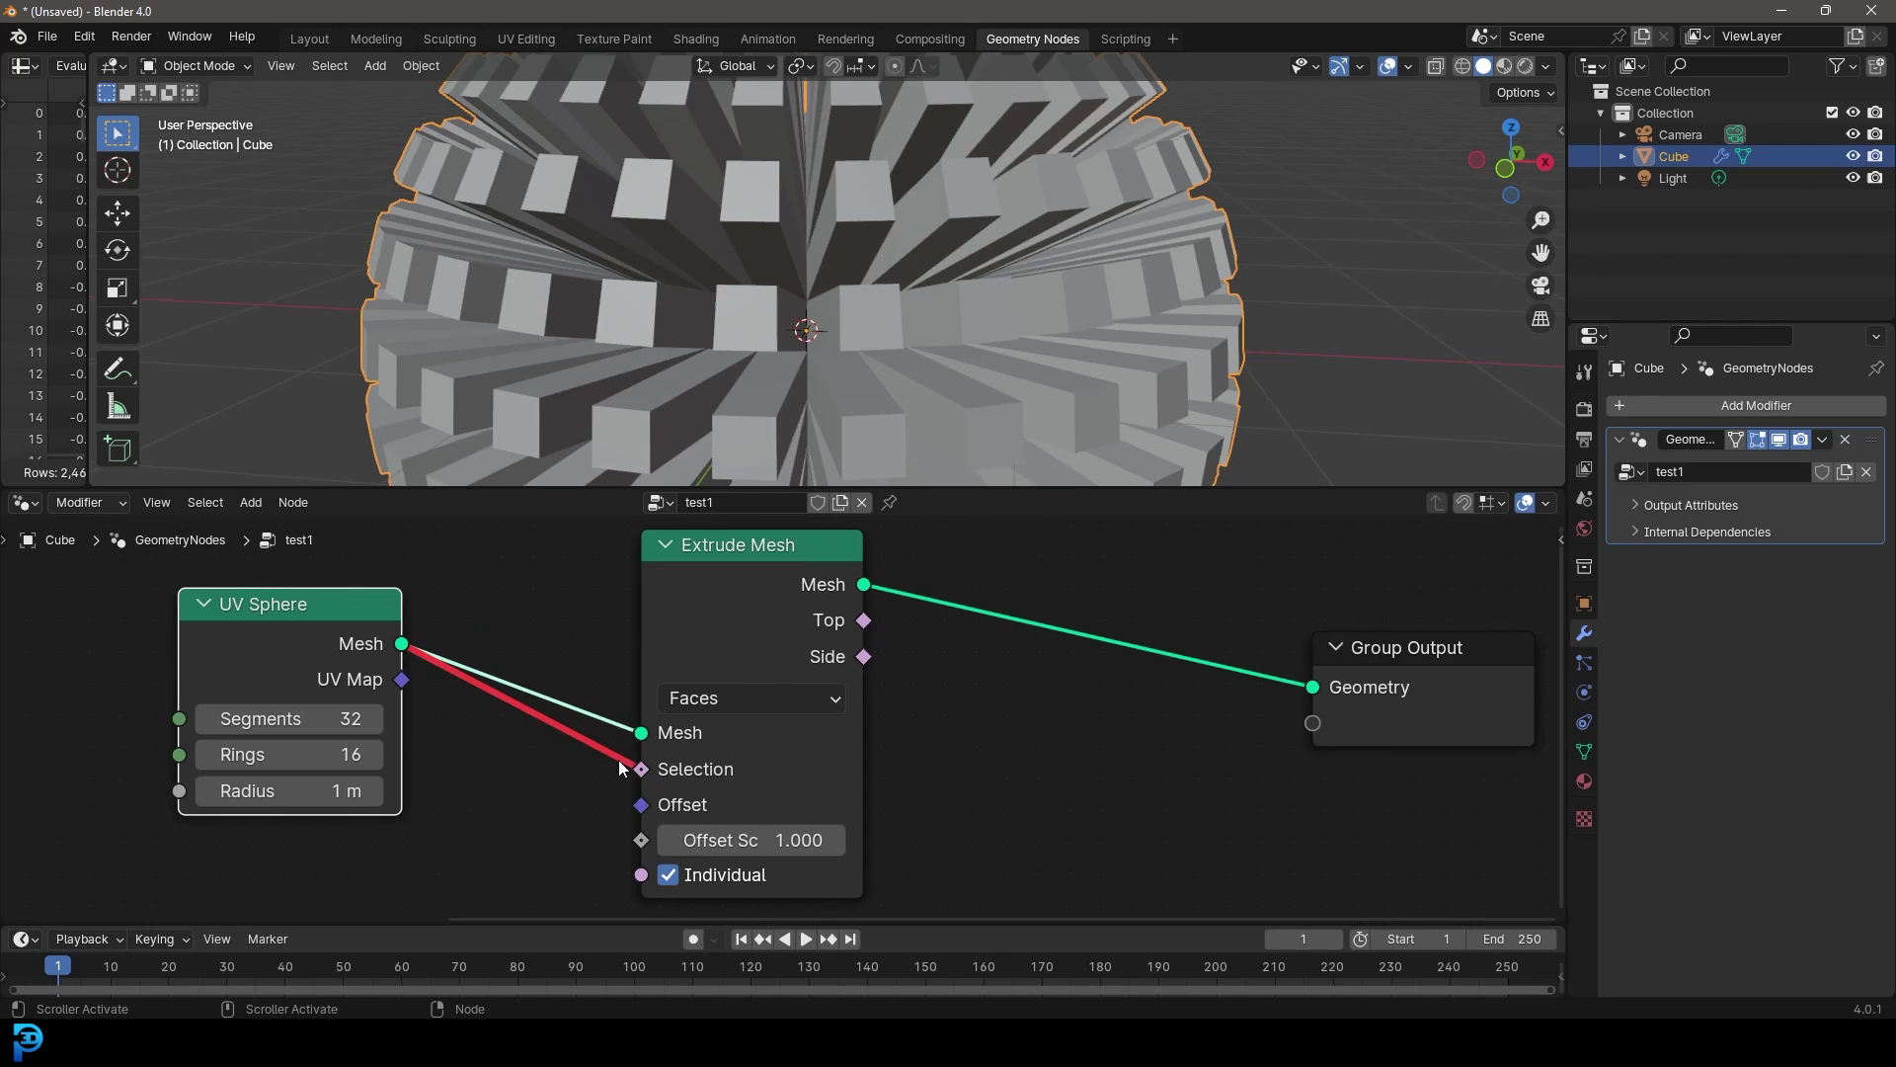
left_click_drag(407, 652, 641, 804)
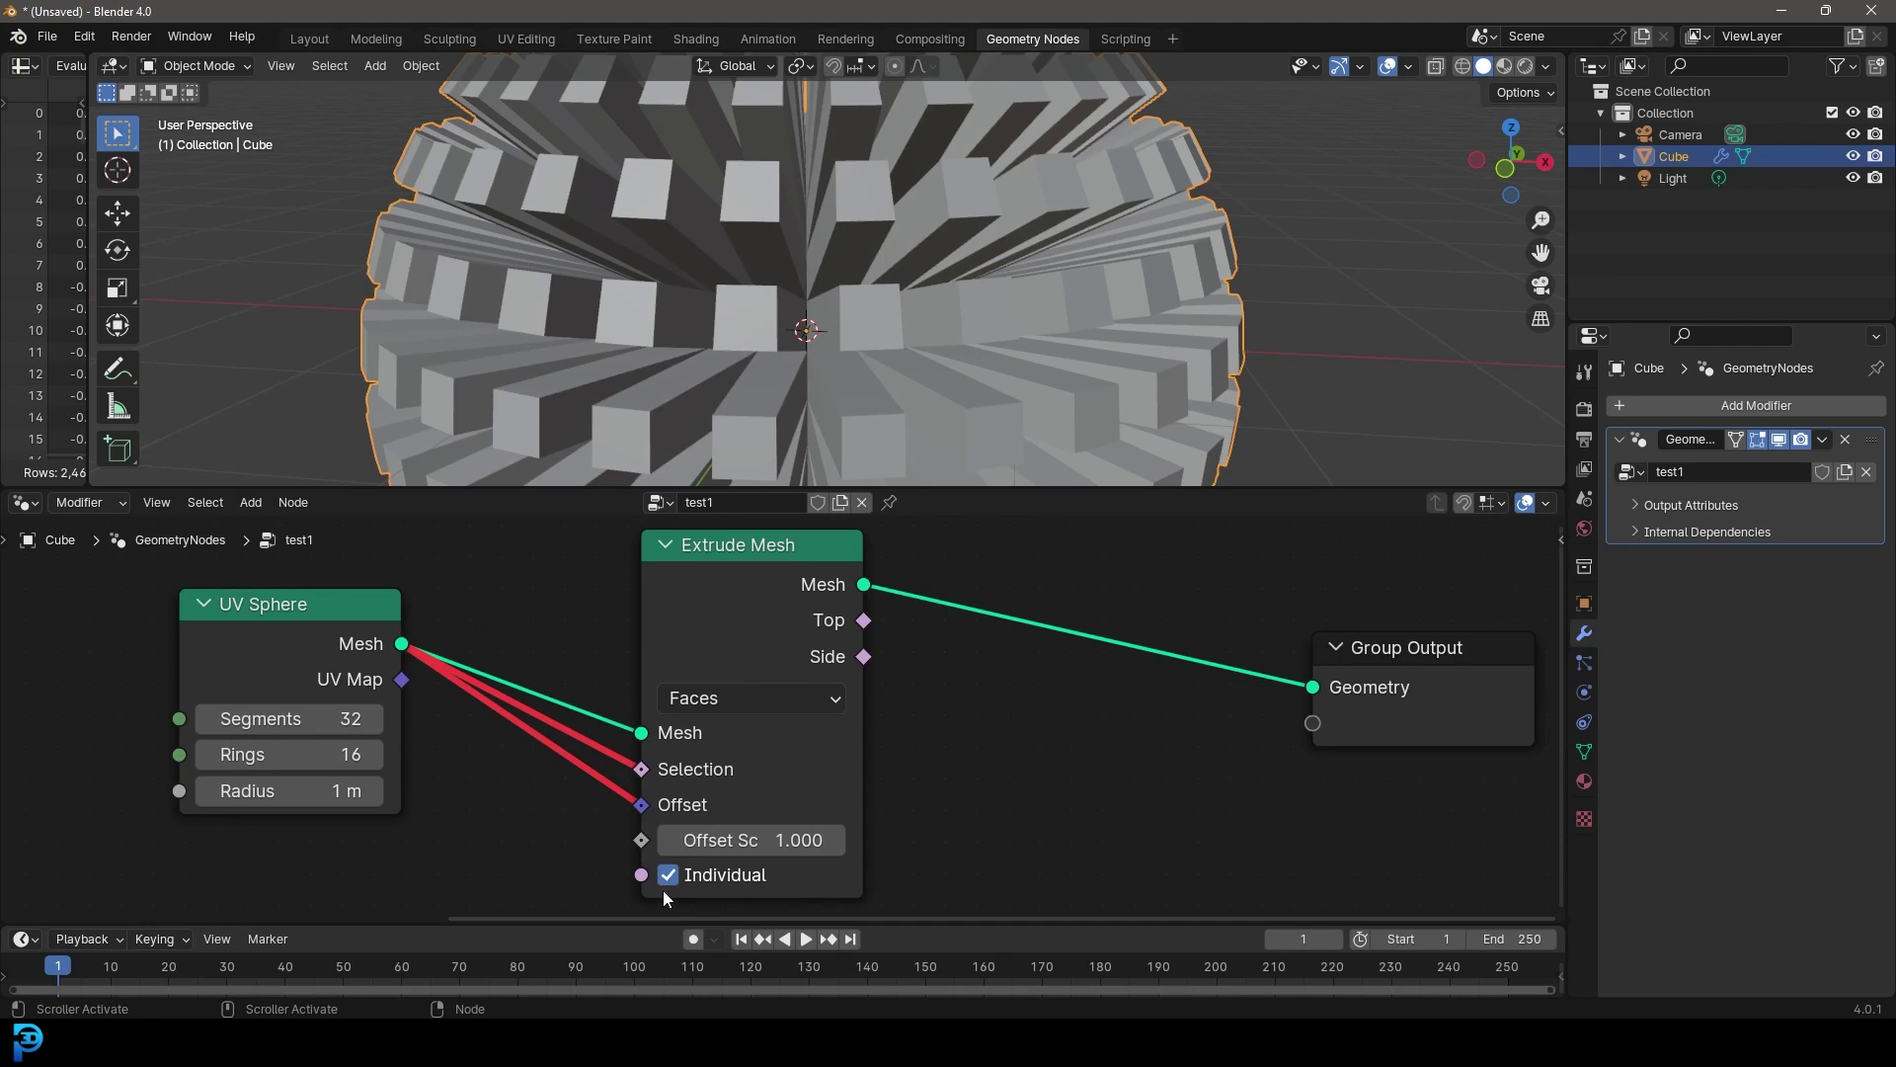
scroll(680, 750, "up", 1)
scroll(680, 750, "up", 1)
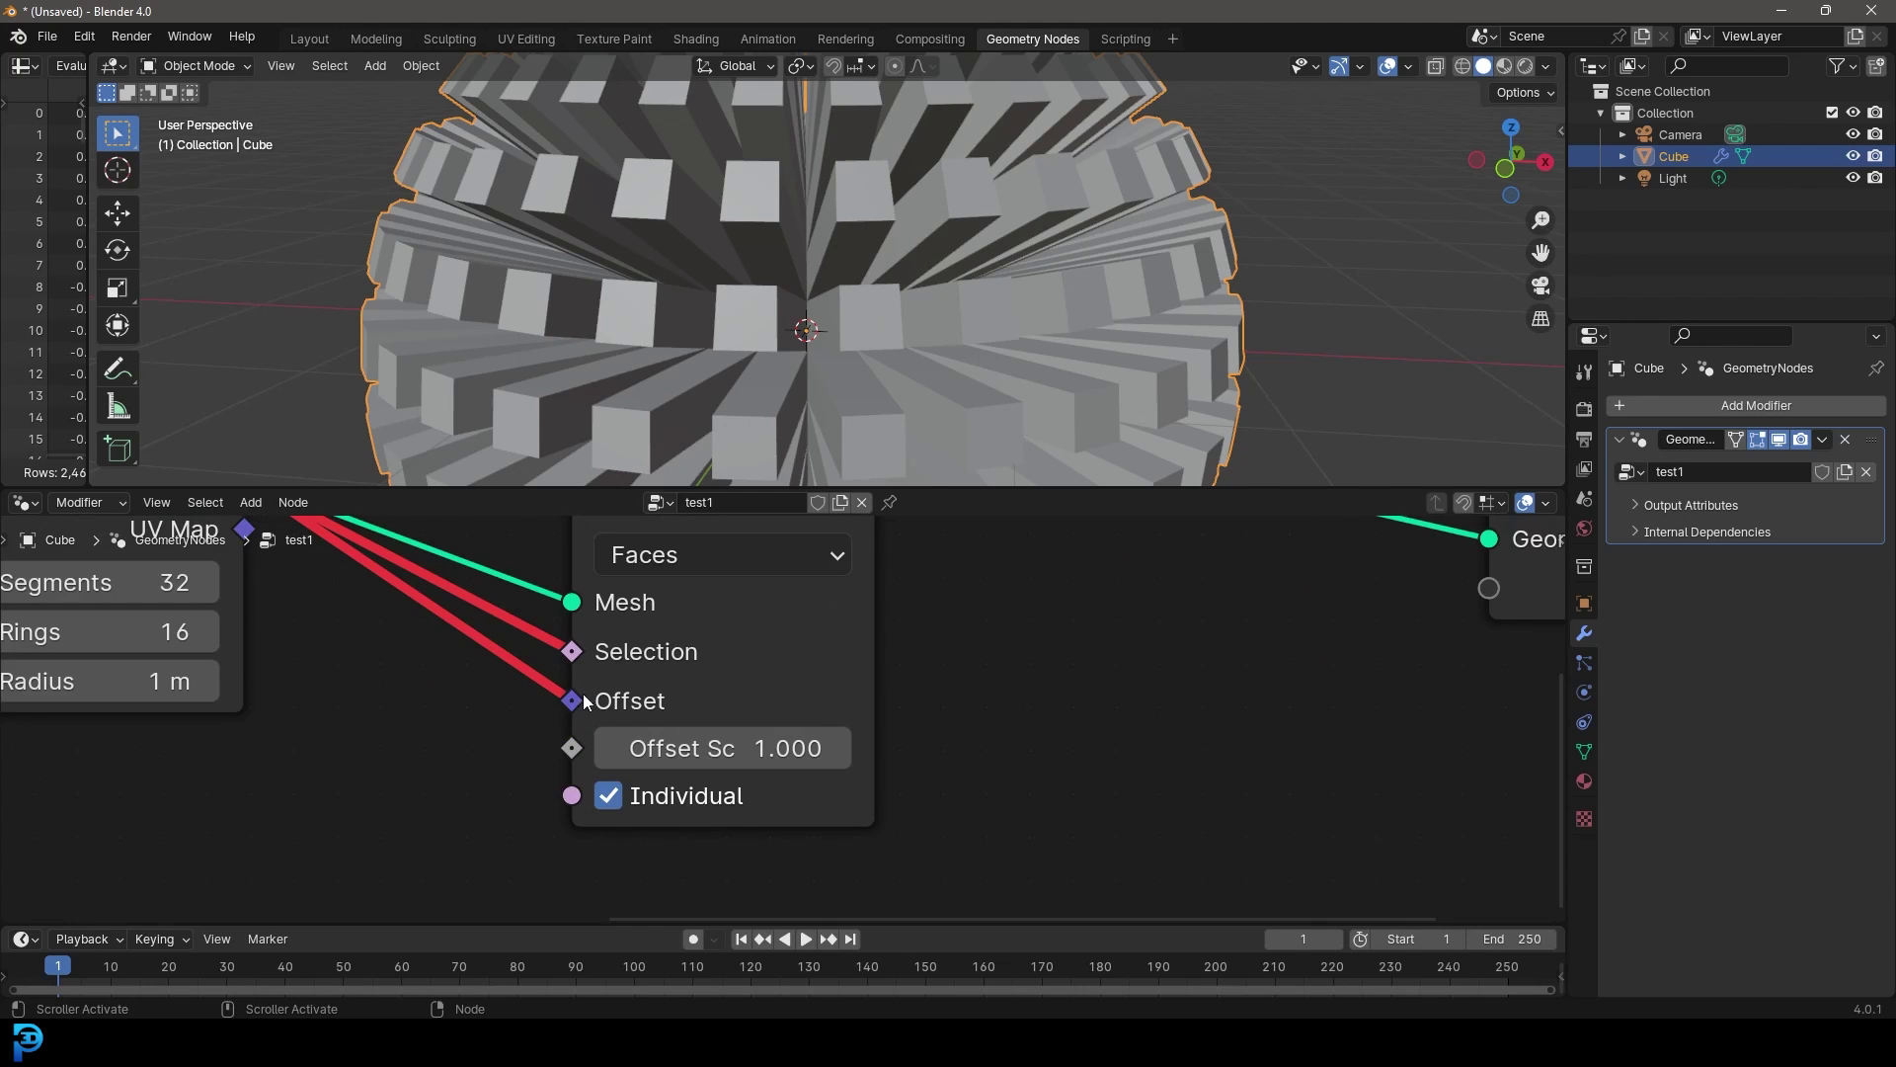
scroll(553, 741, "down", 1)
left_click_drag(373, 564, 668, 792)
left_click_drag(372, 562, 652, 832)
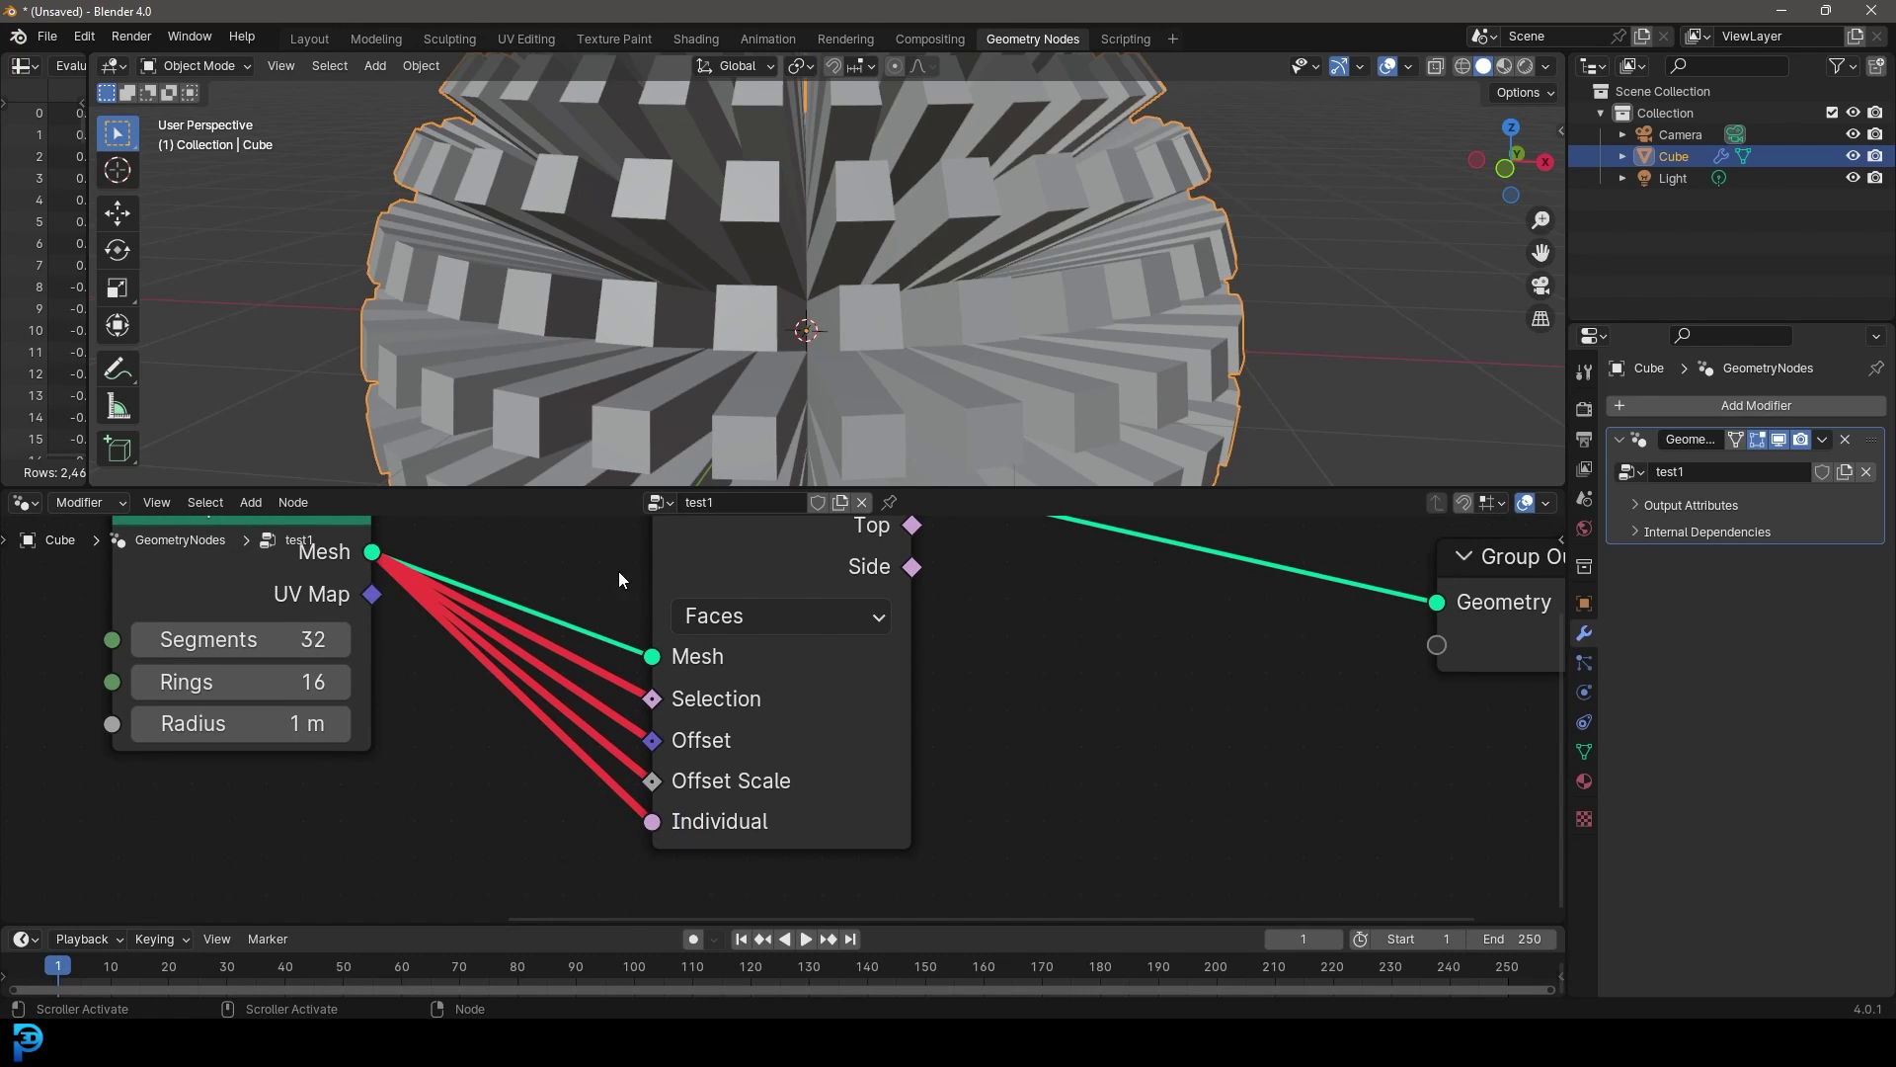
Cut the red links between UV Sphere and Extrude Mesh, keeping only the Mesh-to-Mesh connection.
right_click_drag(604, 660, 451, 915, "ctrl")
middle_click_drag(325, 557, 307, 652)
middle_click_drag(399, 724, 411, 636)
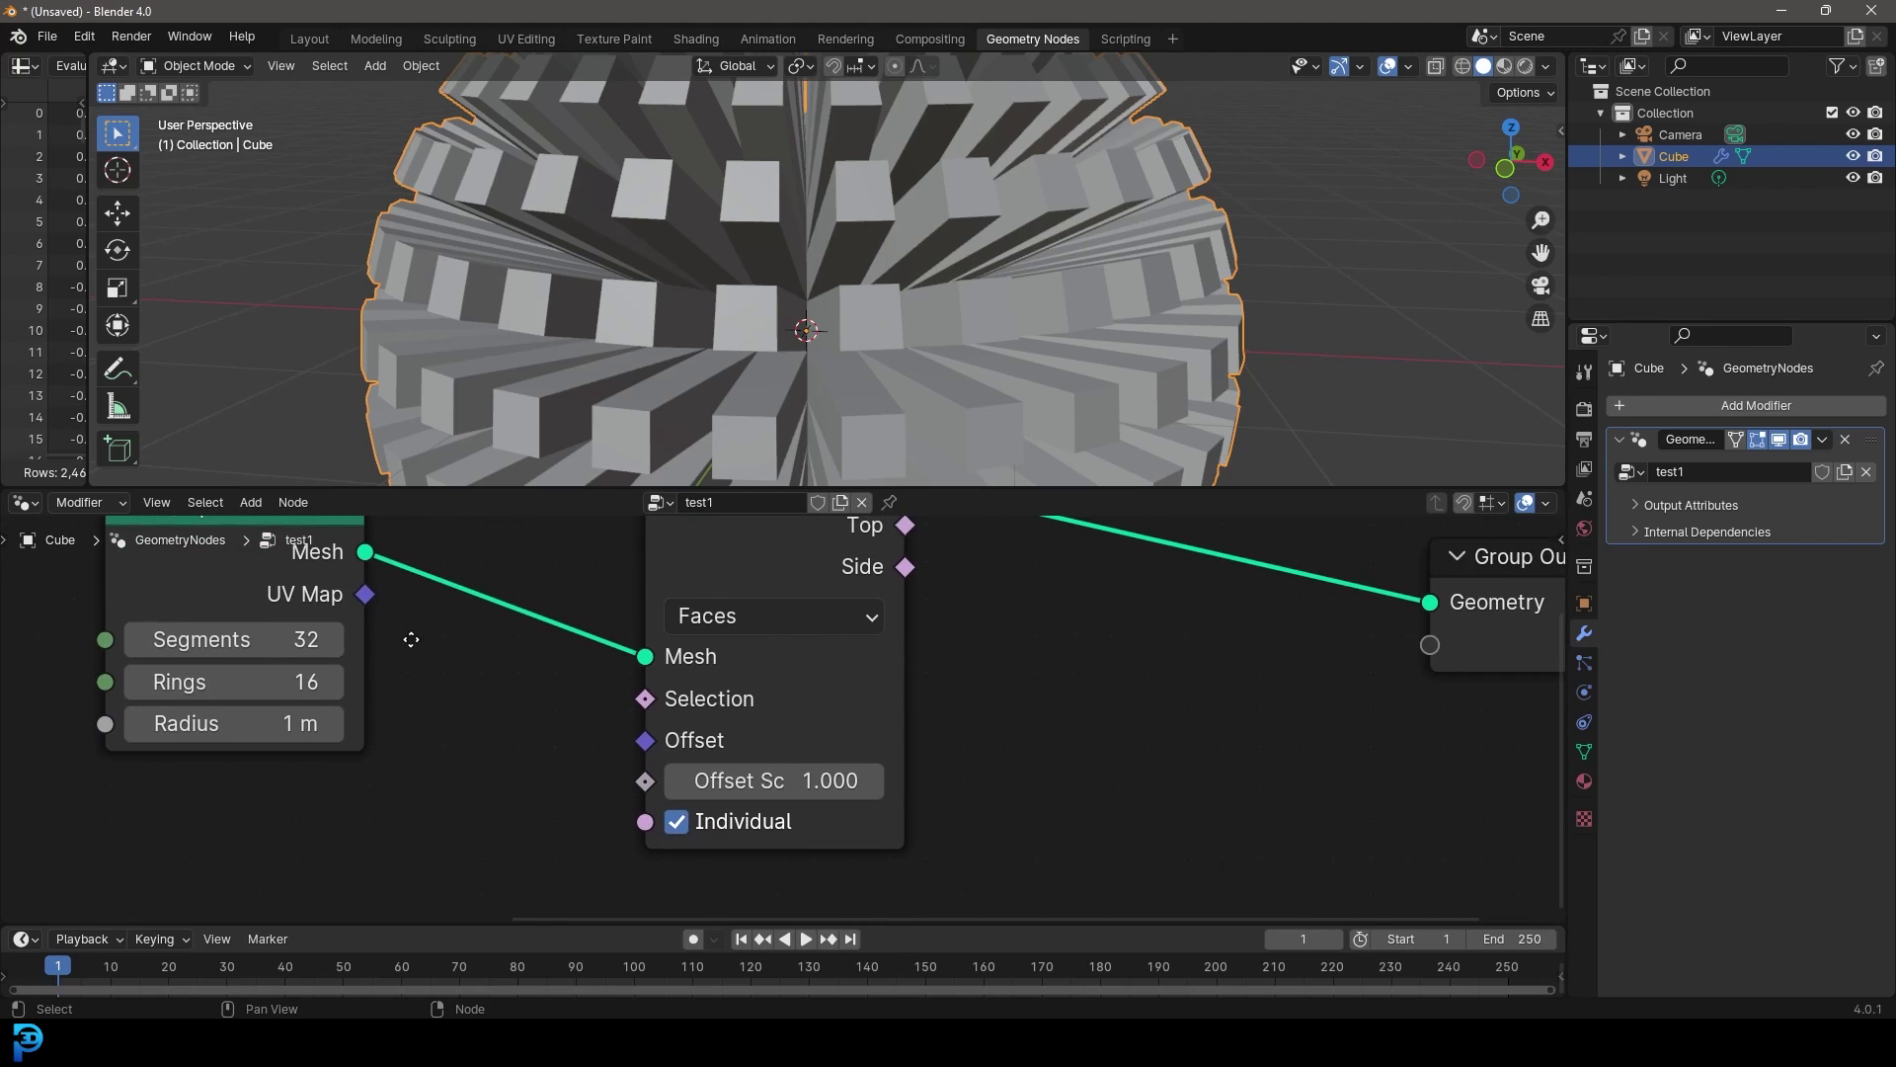
Link the UV Sphere's UV Map output to Extrude Mesh's Offset input to see the effect, and cut that link again.
left_click_drag(365, 597, 646, 743)
scroll(664, 758, "up", 1)
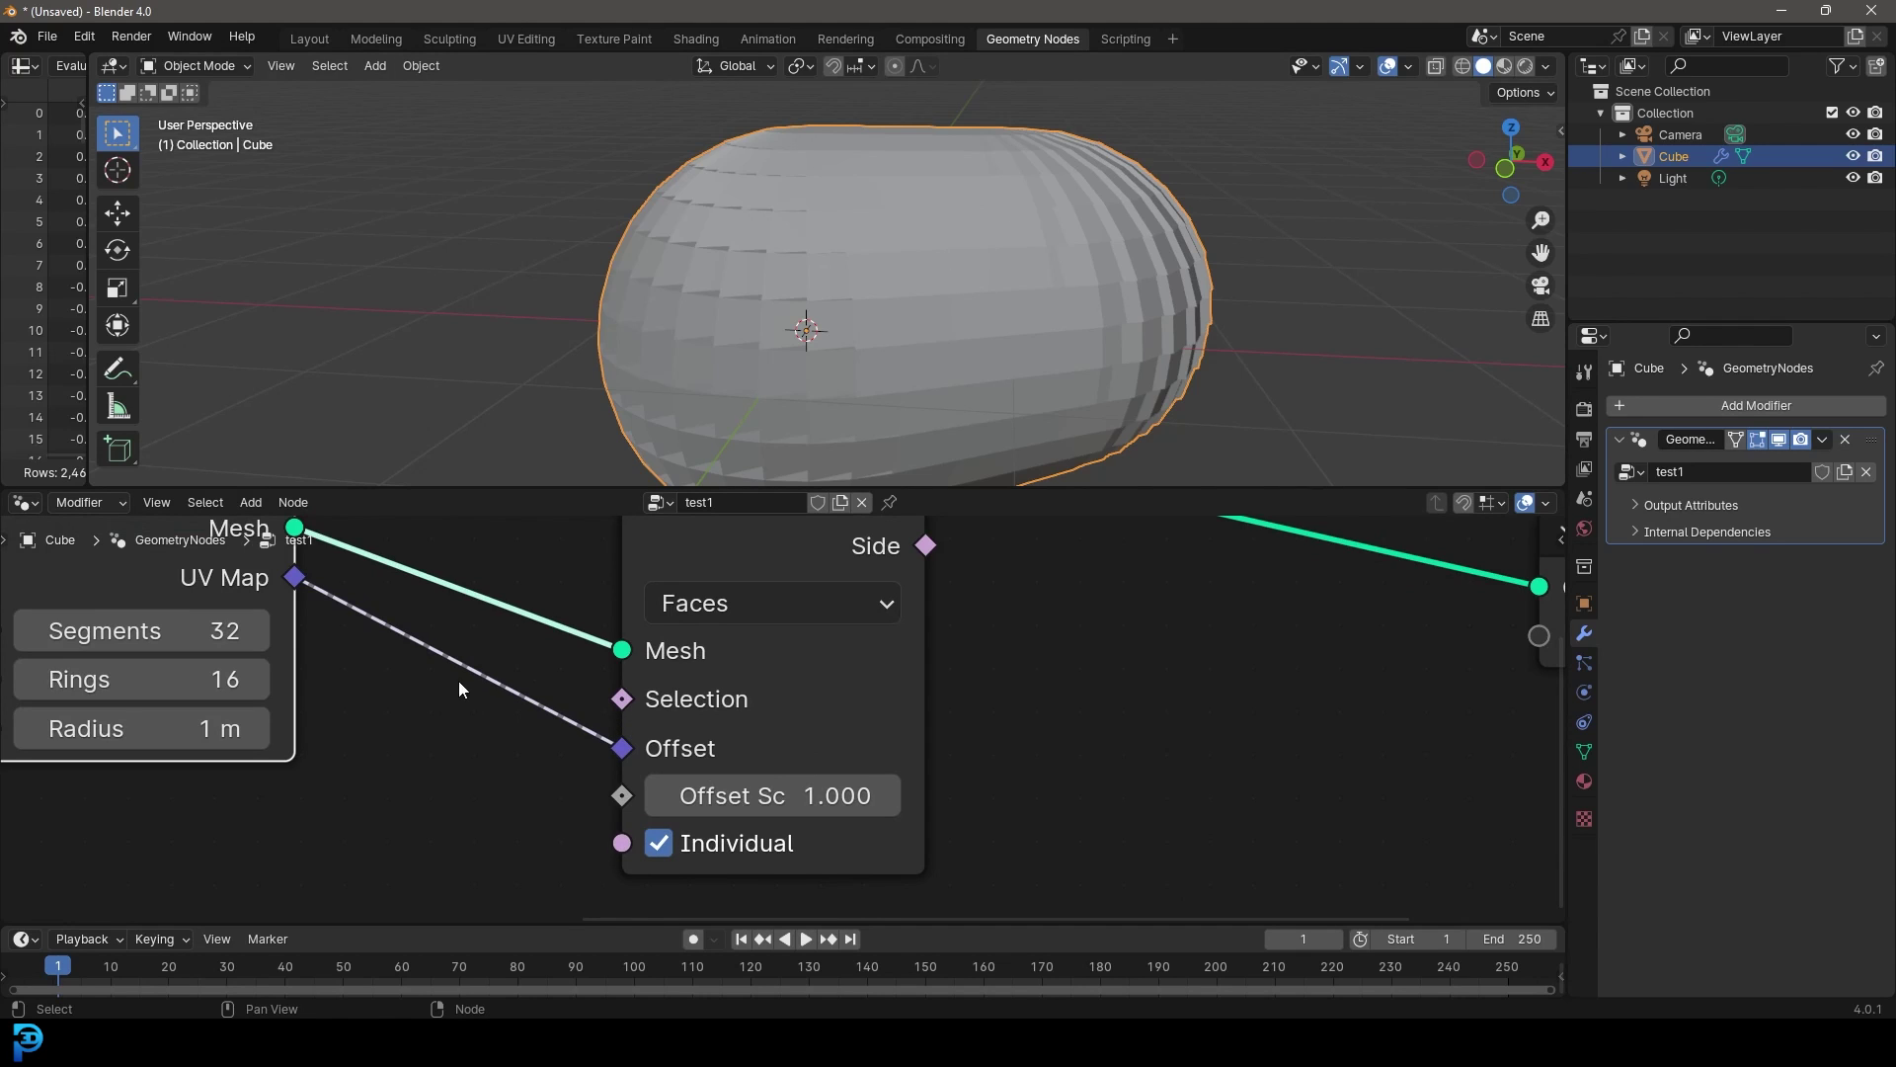
middle_click_drag(435, 635, 545, 659)
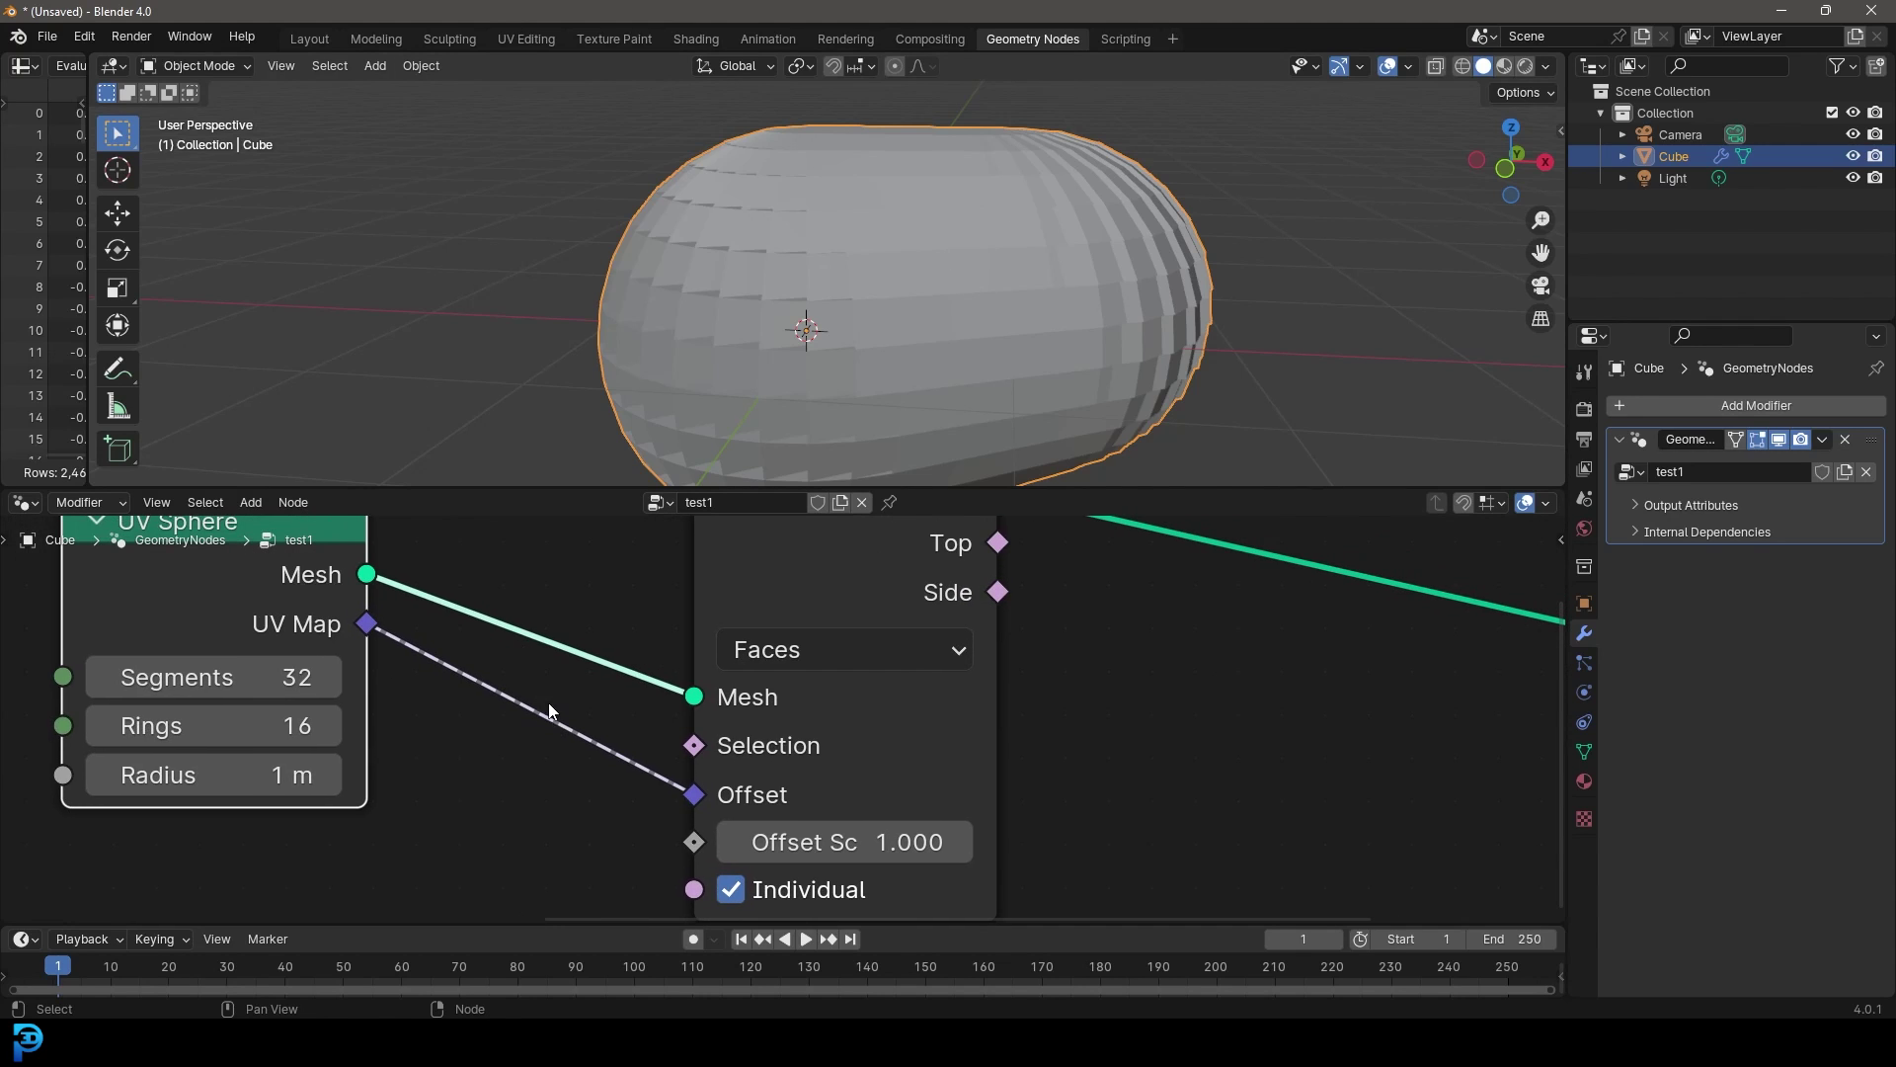
right_click_drag(549, 701, 559, 736, "ctrl")
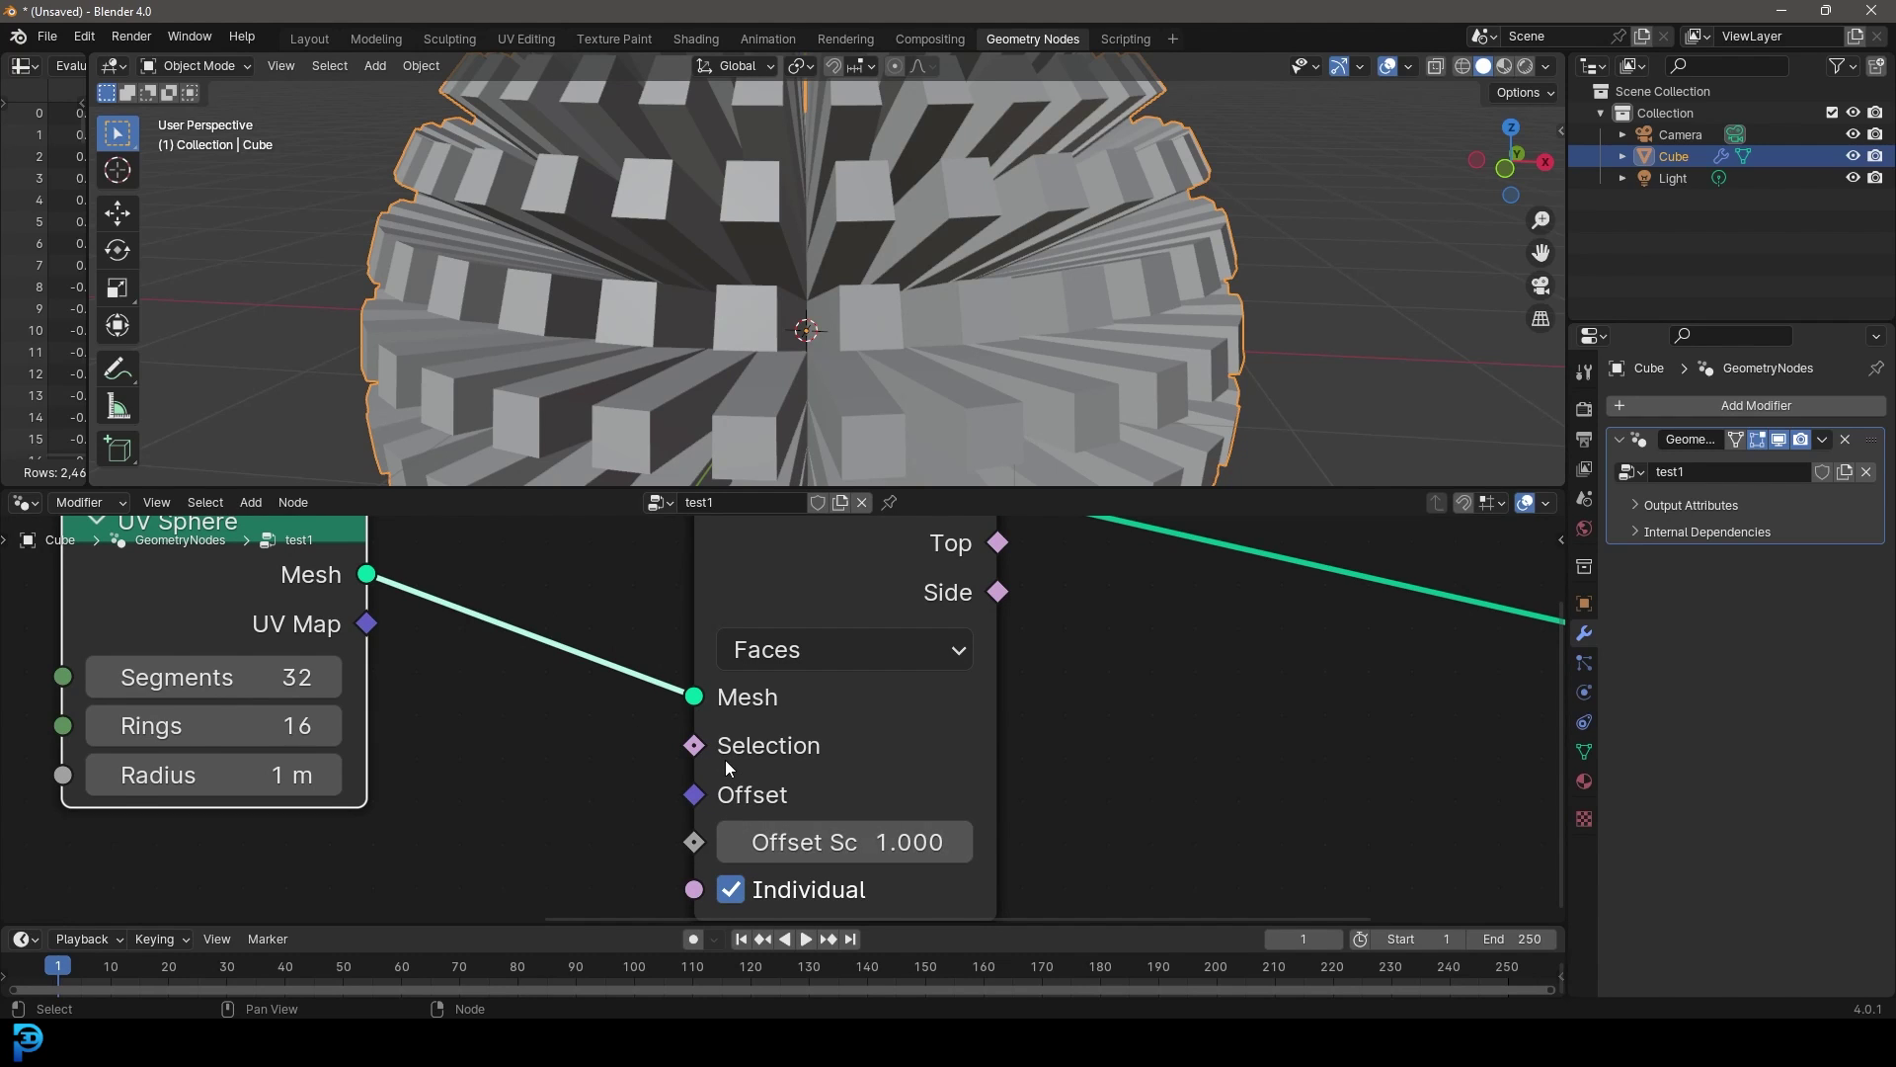
Turn off Individual on the Extrude Mesh node and raise its Offset Scale to 1.400 with the viewport in wireframe.
scroll(714, 755, "down", 1)
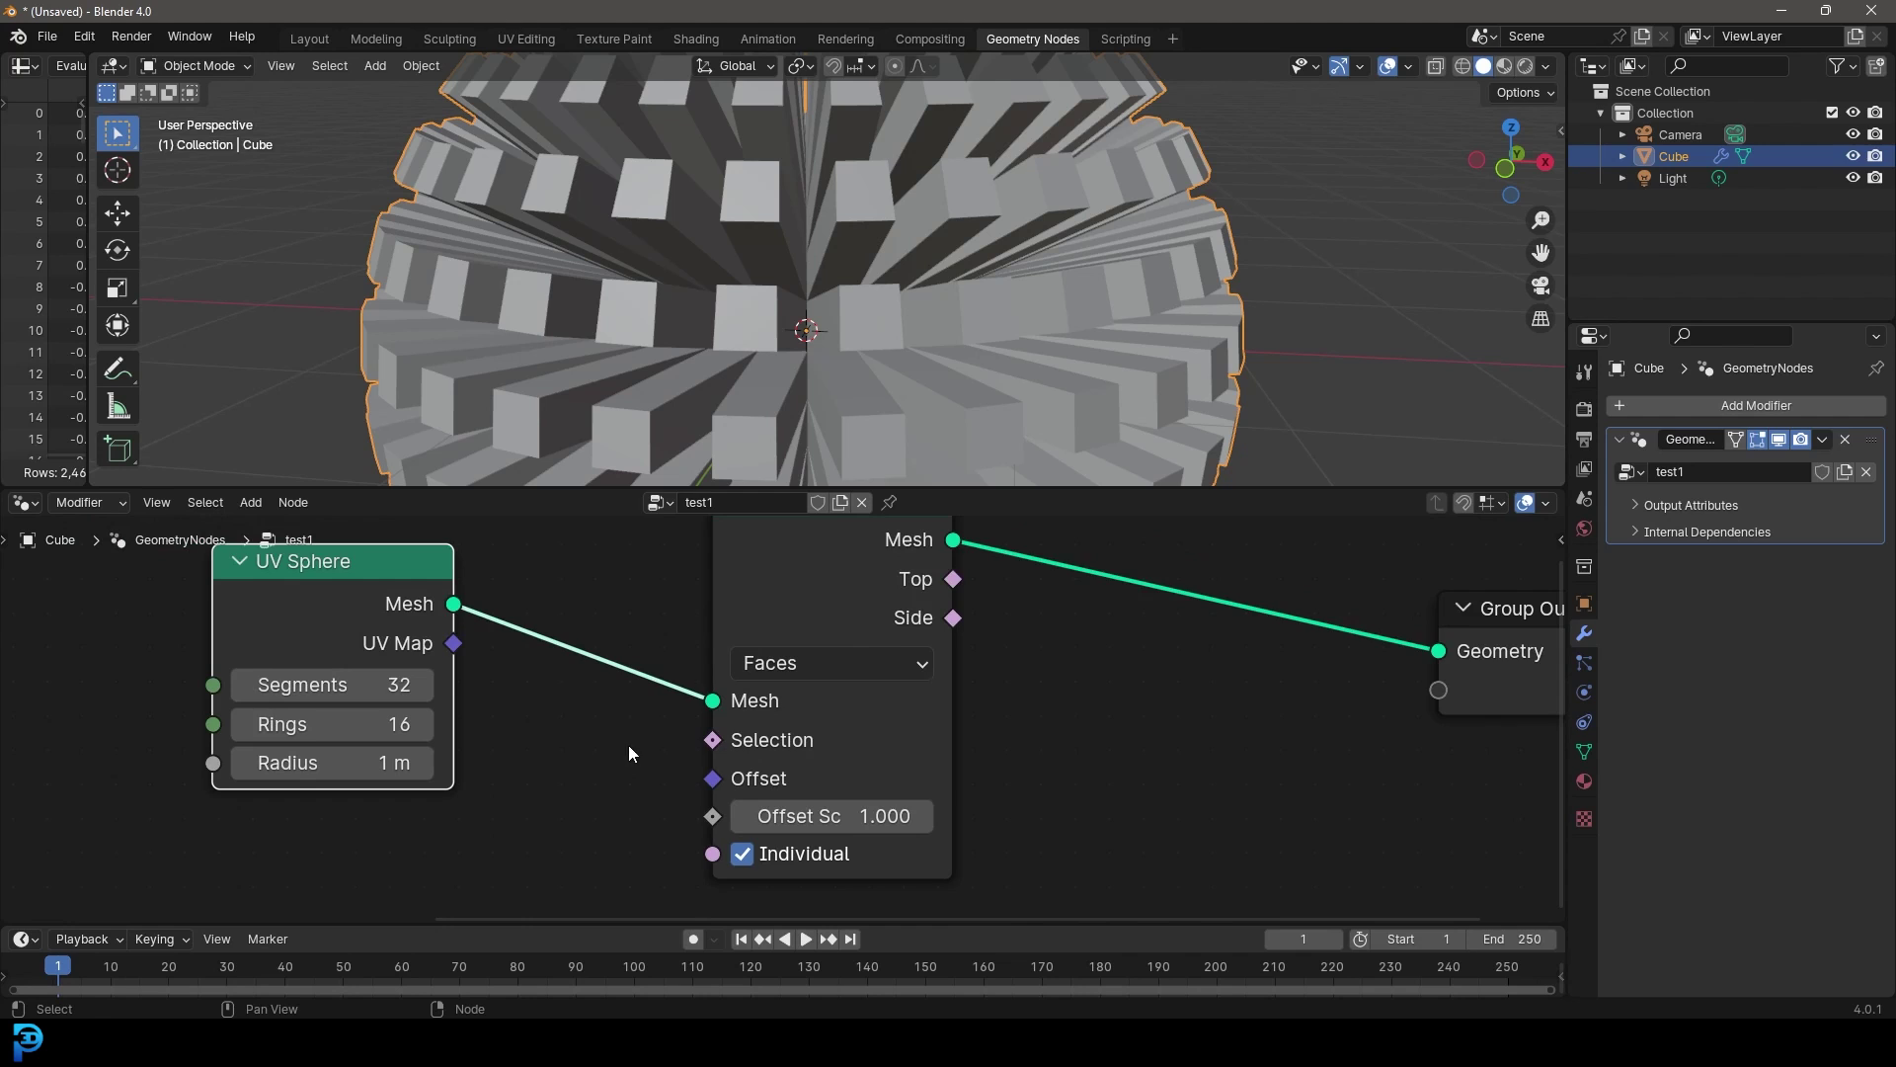
scroll(708, 654, "down", 2)
middle_click_drag(727, 675, 677, 656)
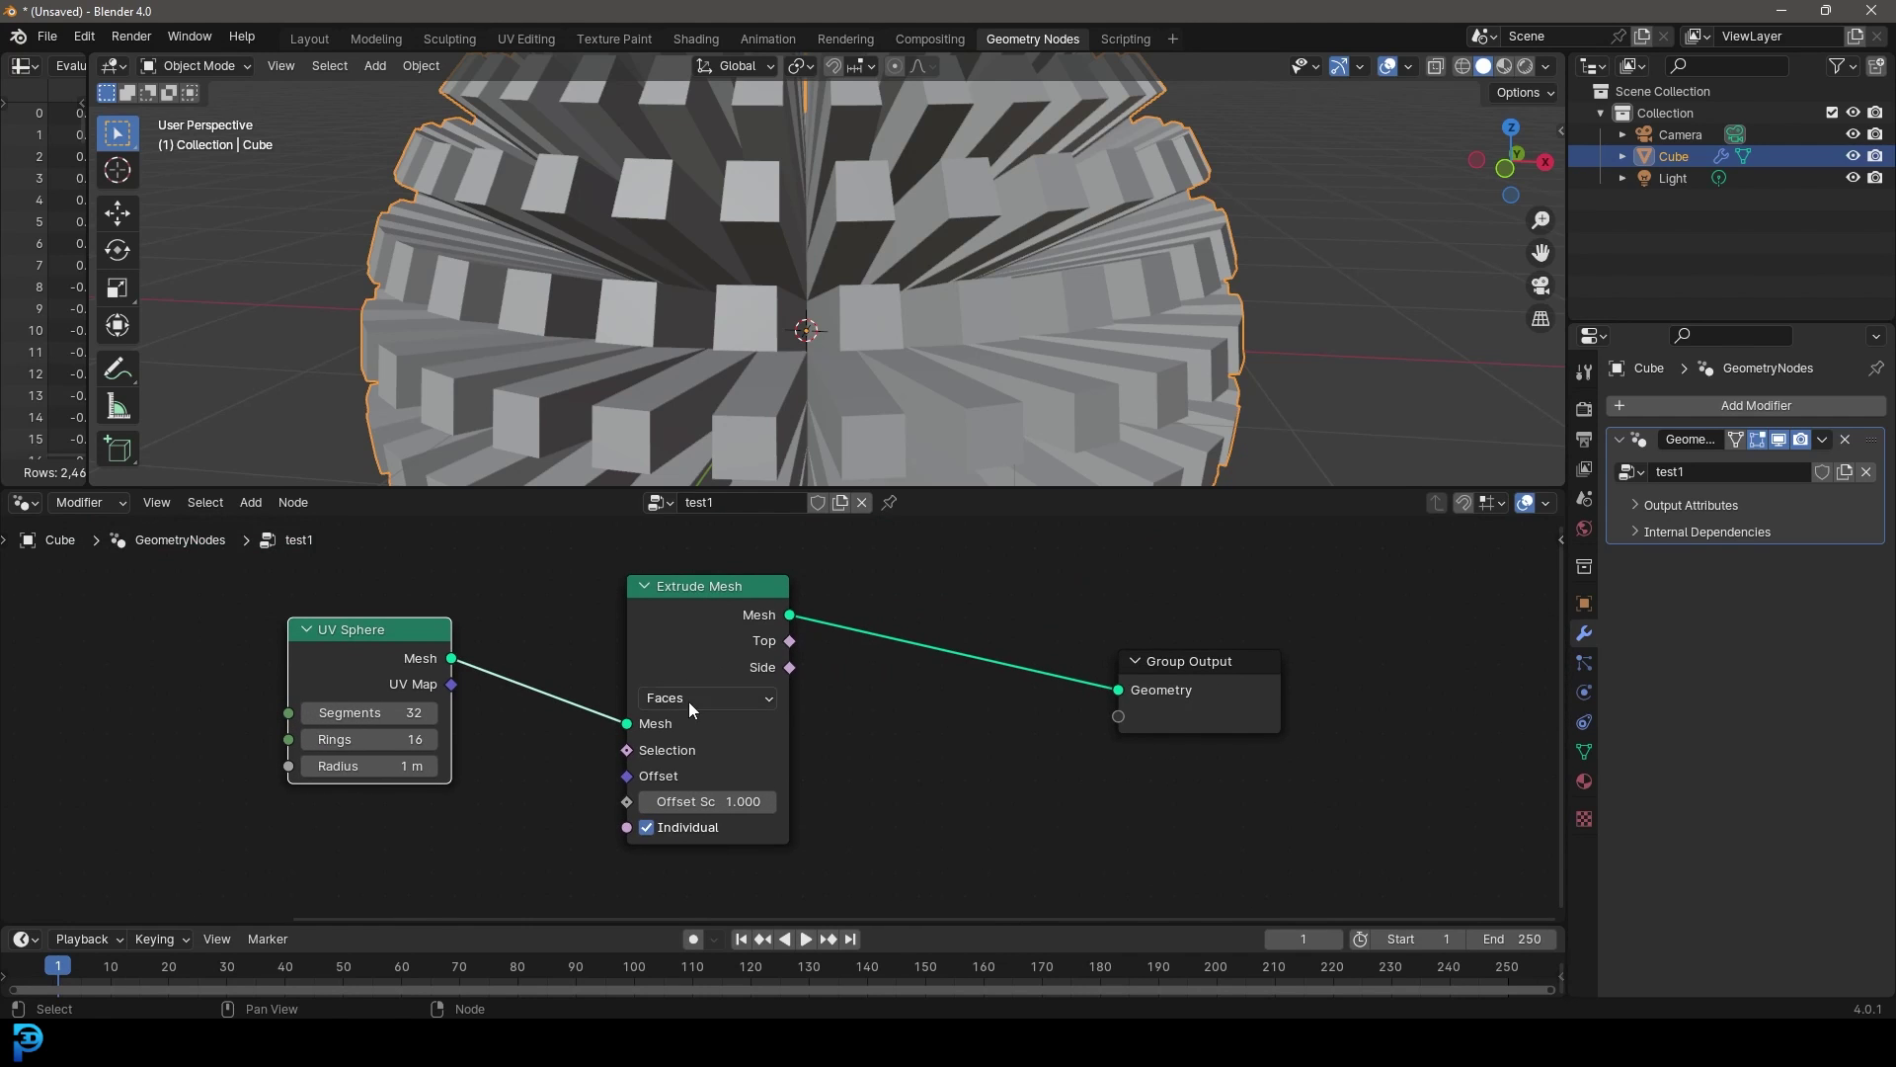
scroll(756, 257, "down", 4)
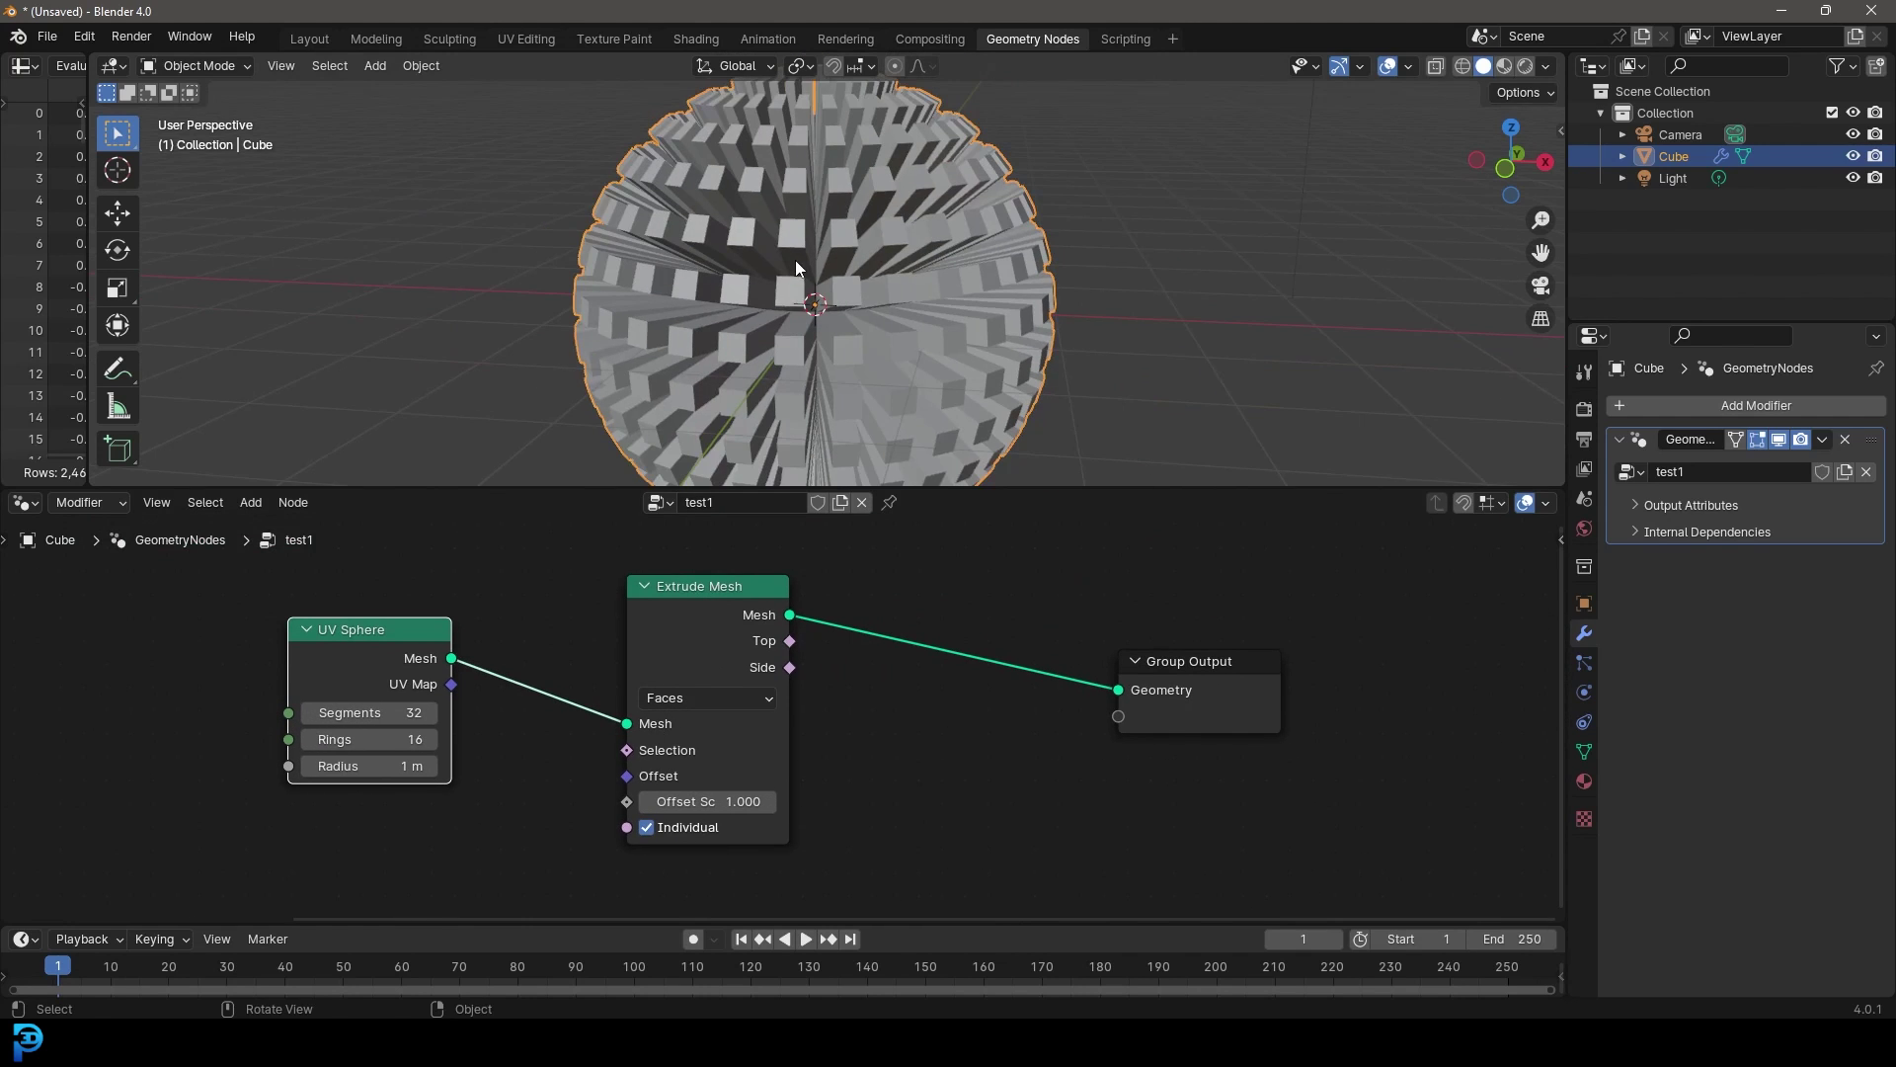
left_click(654, 833)
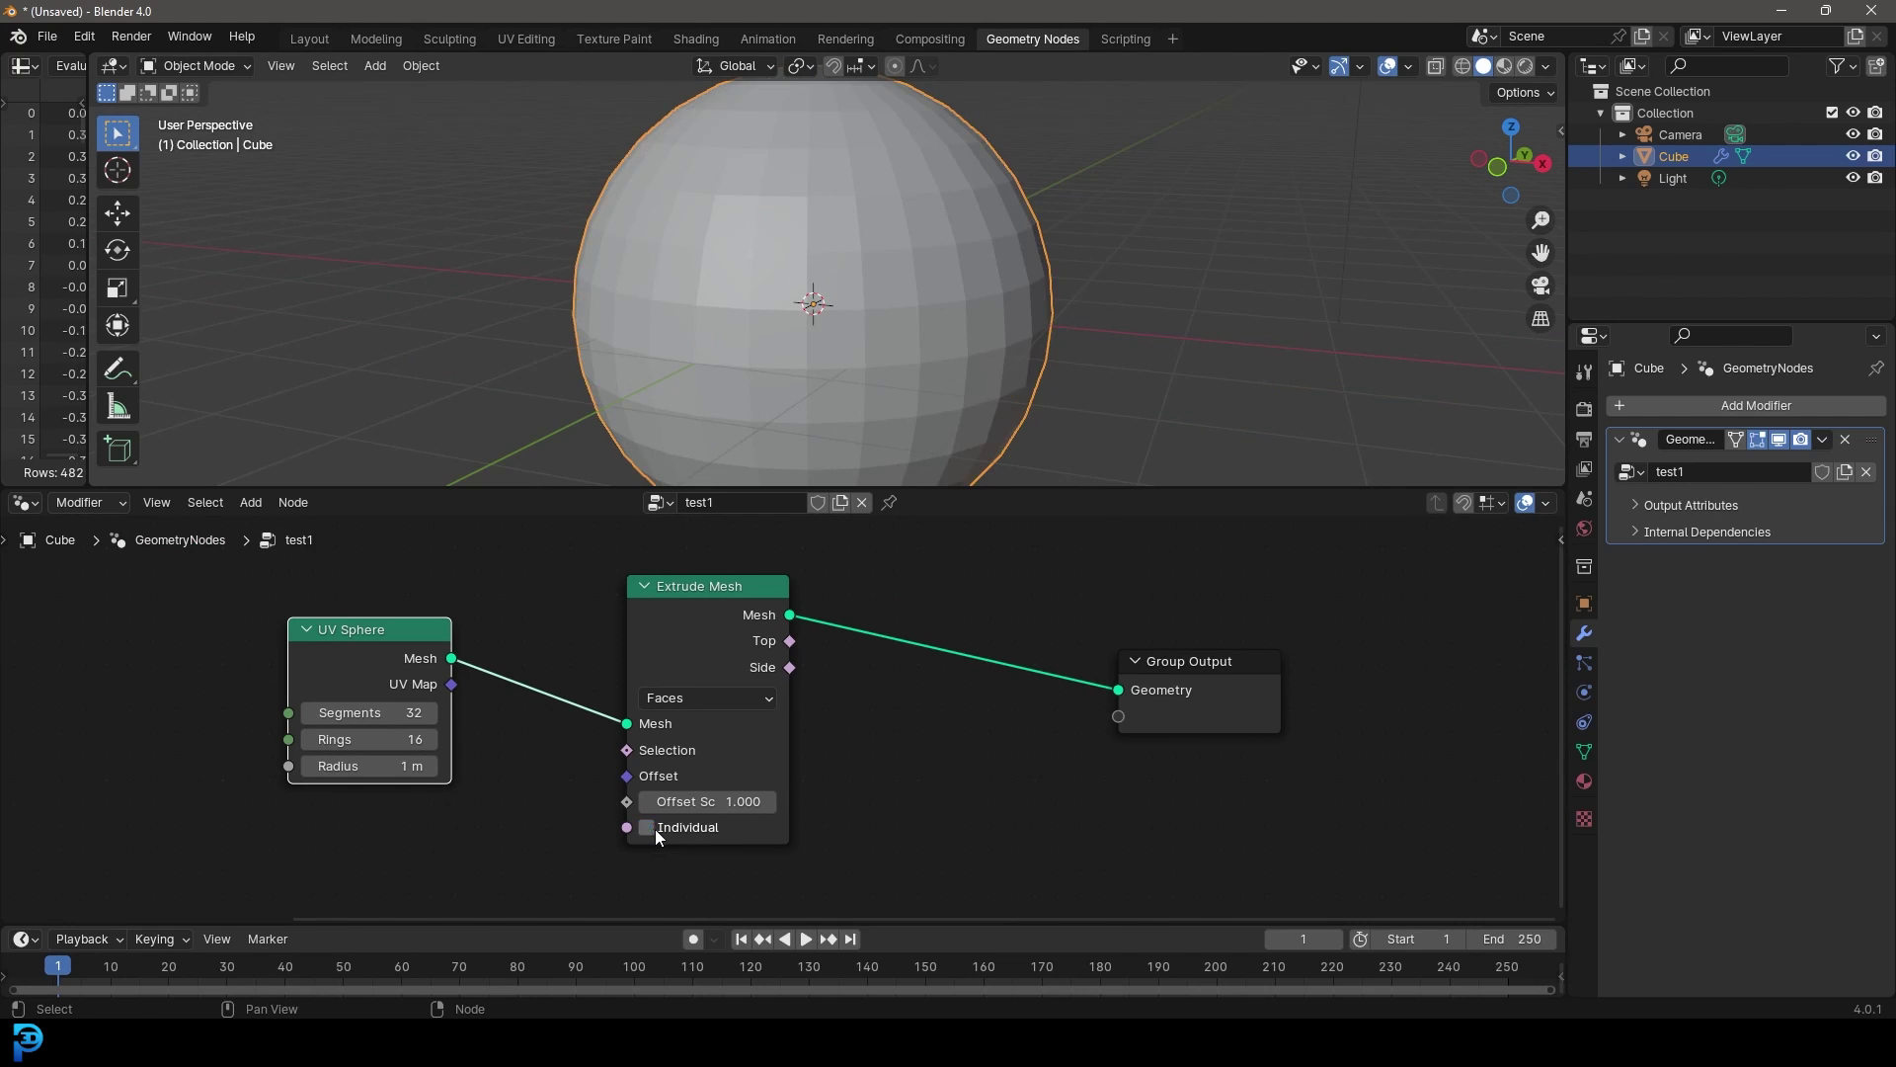
key("shift+z")
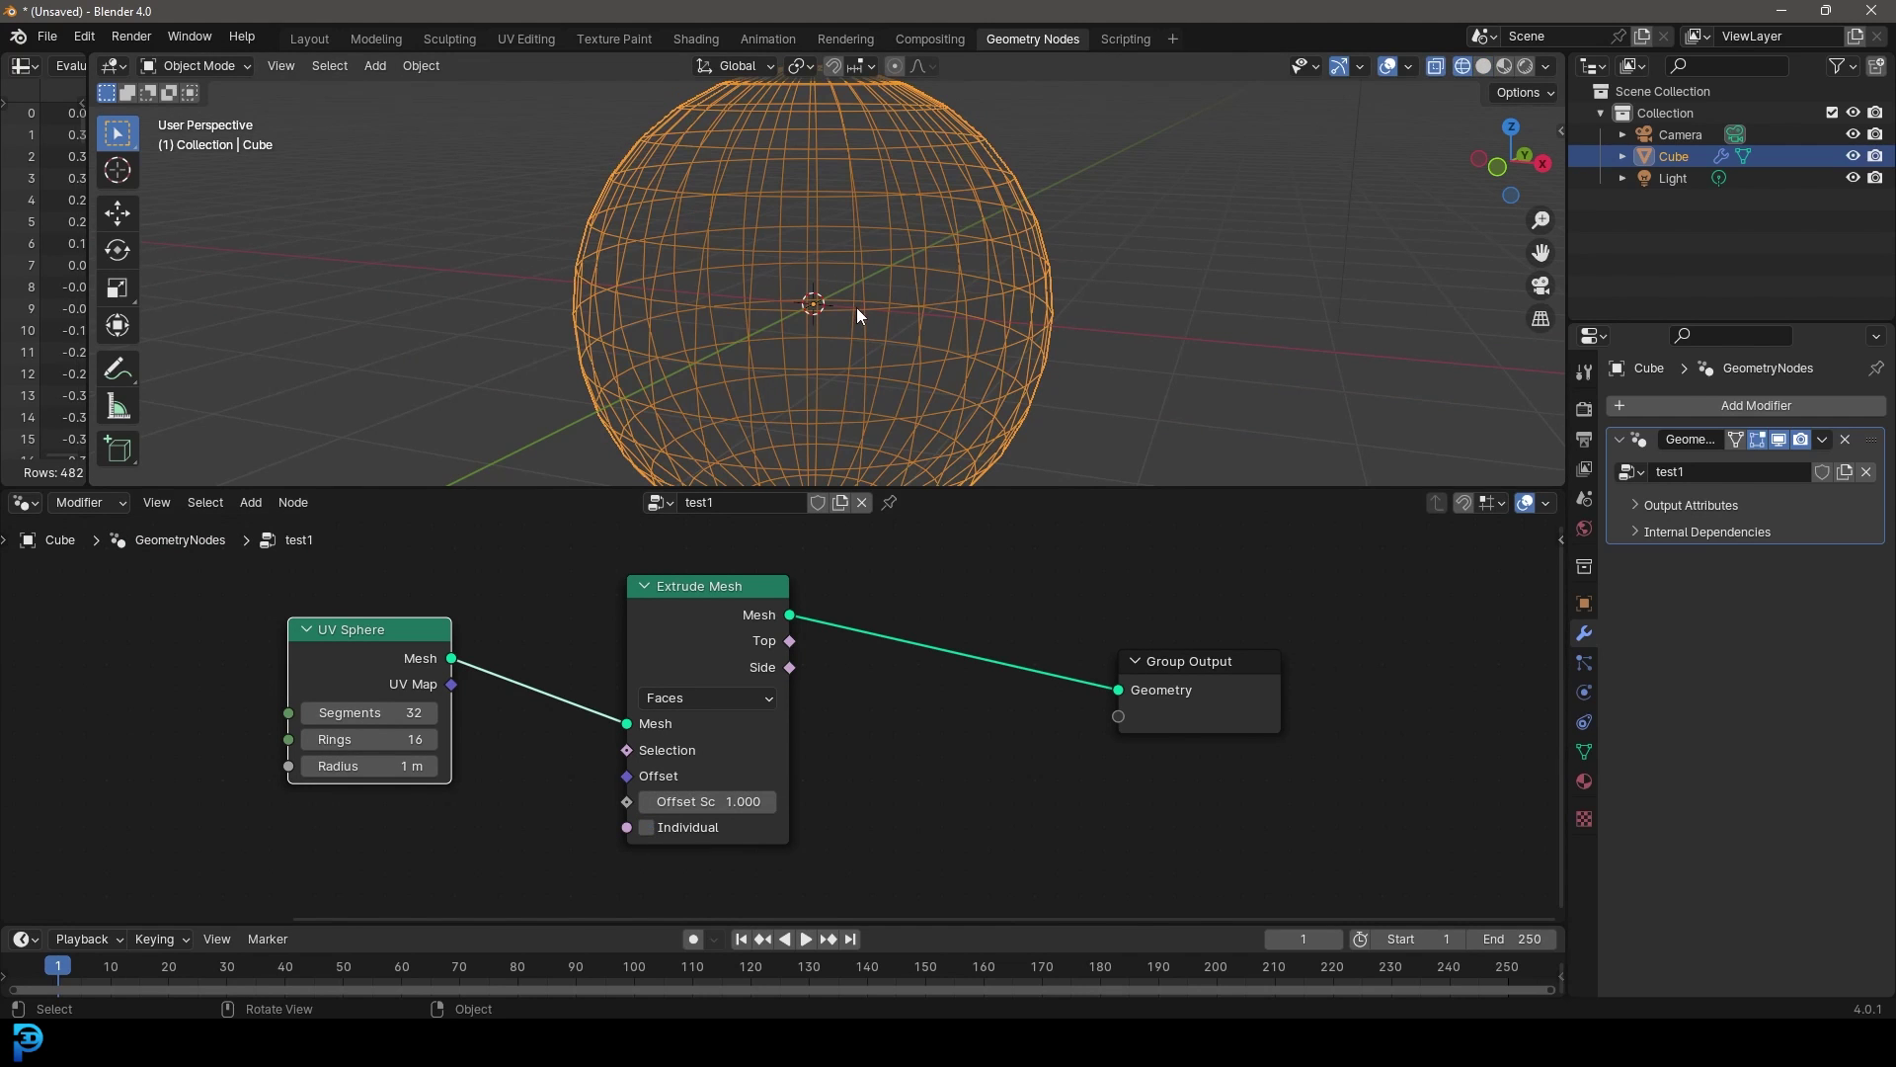
mouse_move(724, 801)
left_mouse_down()
mouse_move(820, 801)
mouse_move(688, 806)
left_mouse_up()
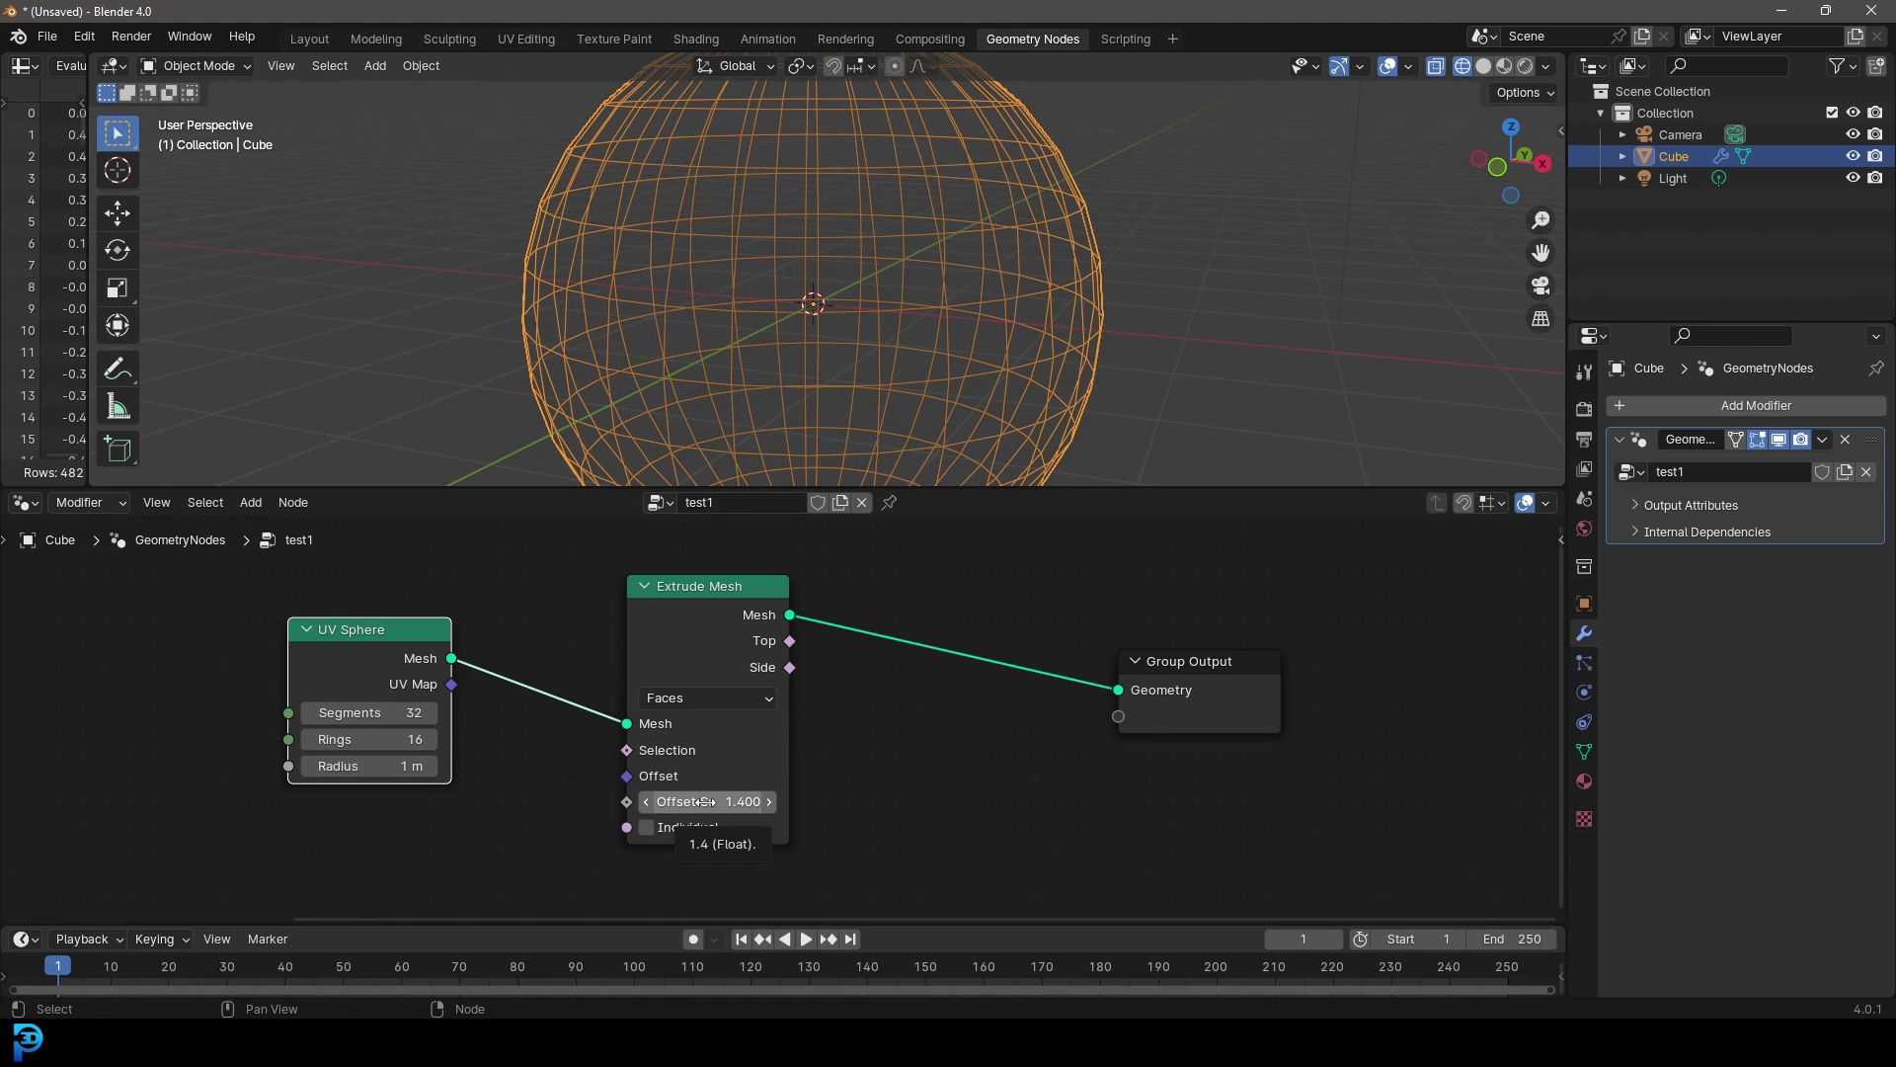
Re-enable Individual on the Extrude Mesh node and set its Offset Scale to 0.320 with the viewport in solid shading.
left_click(646, 827)
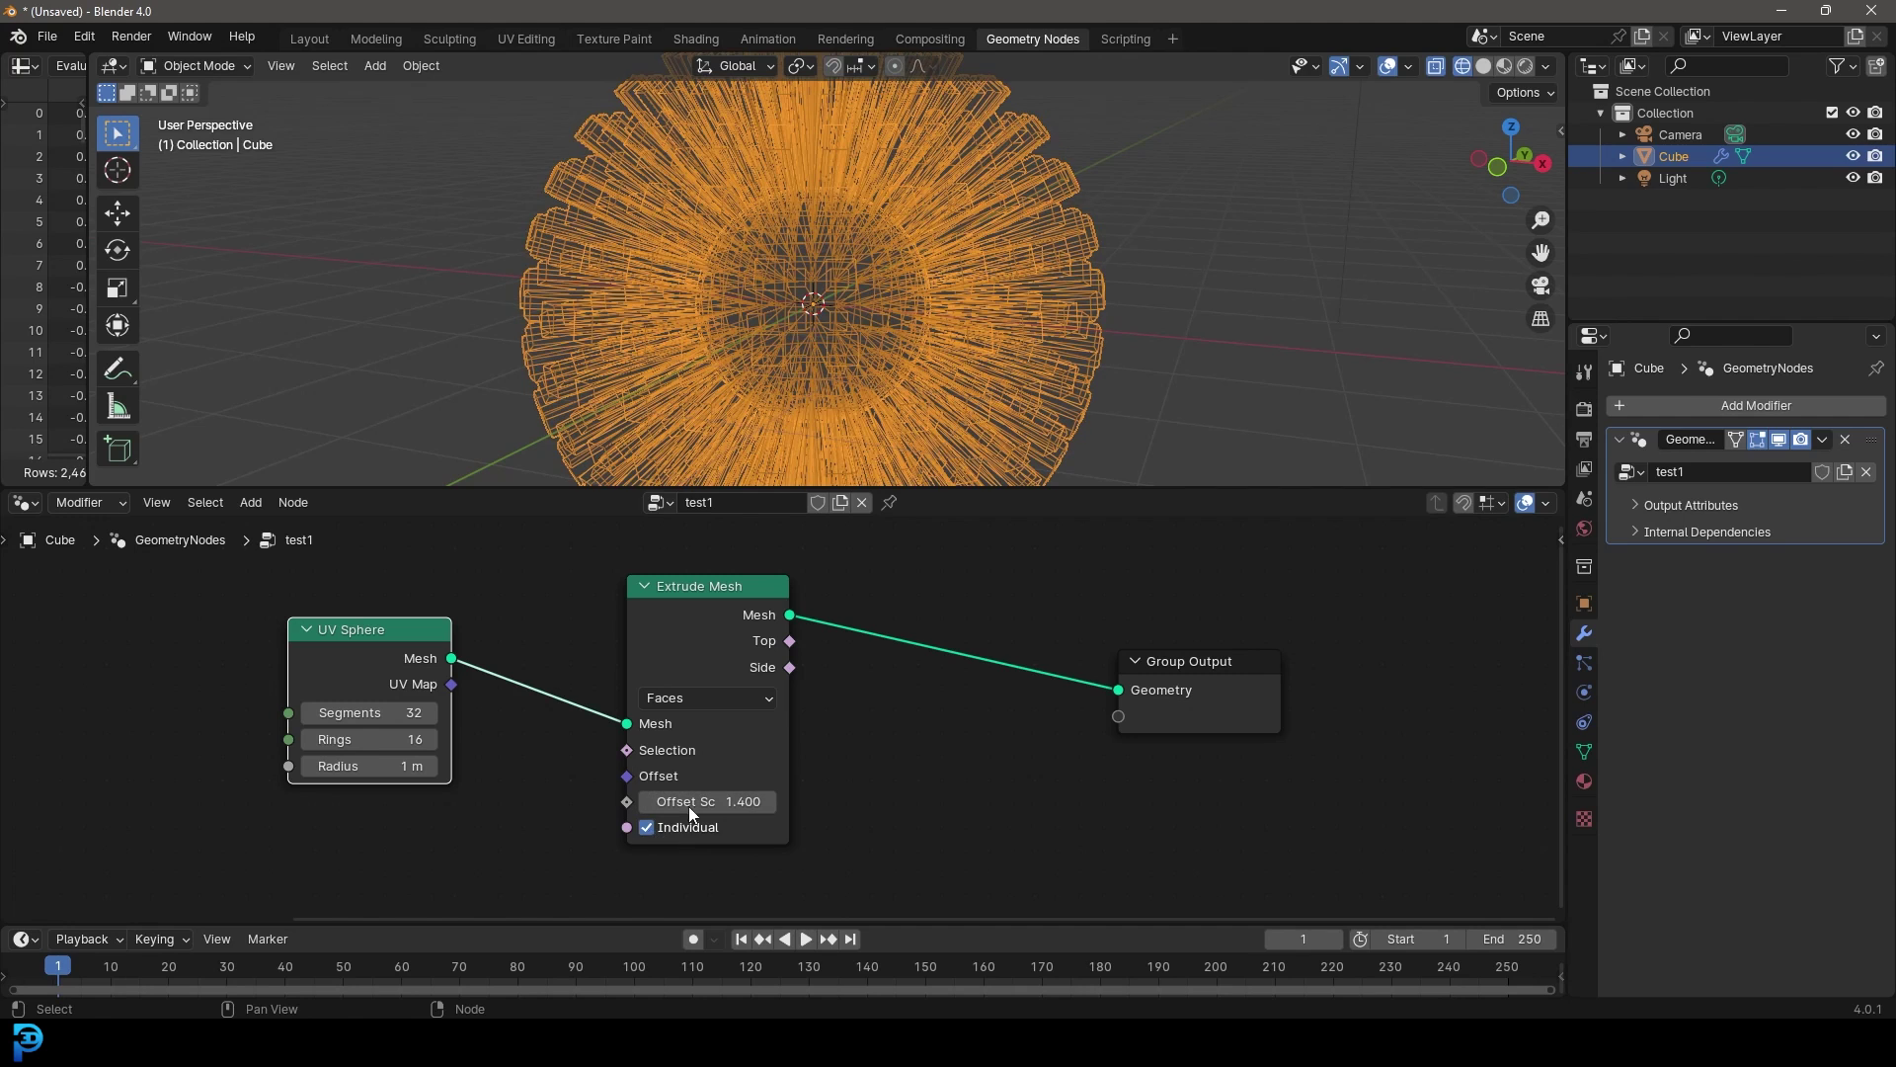
key("z")
left_click(839, 277)
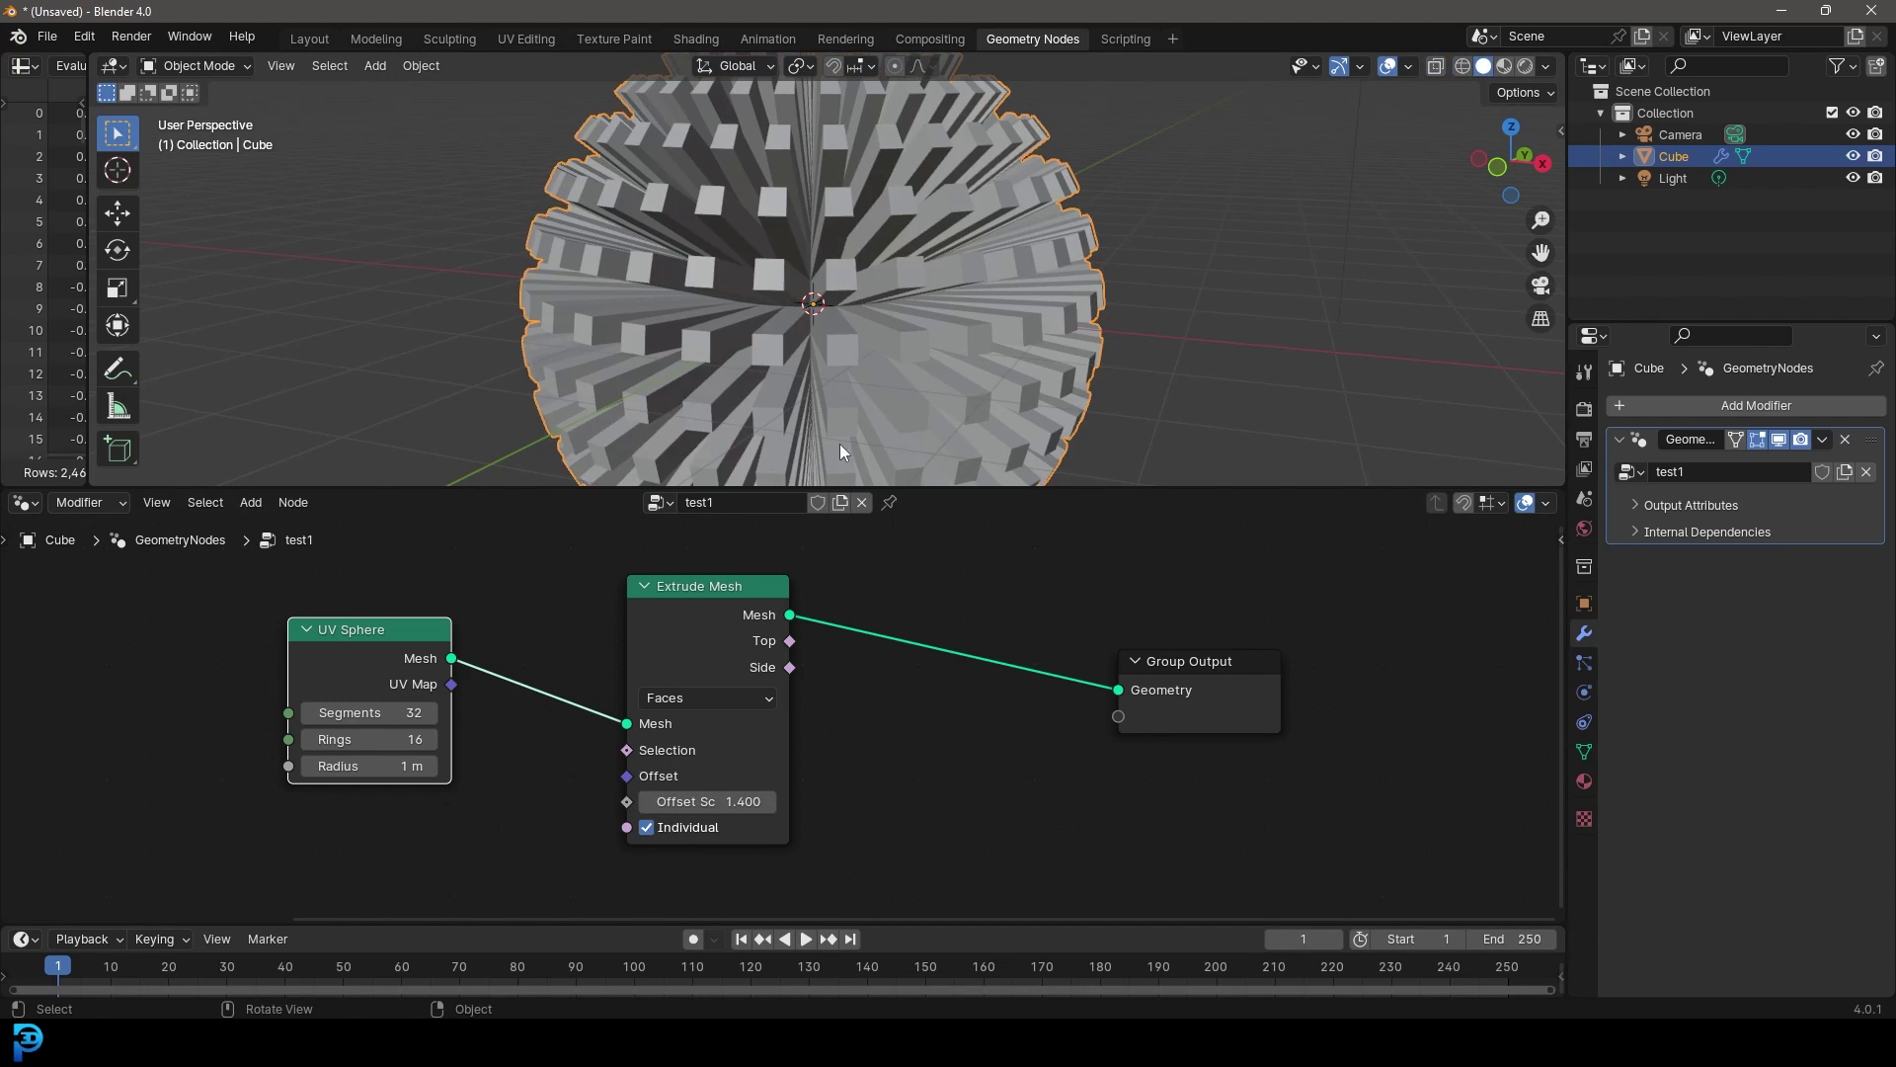
left_click_drag(734, 801, 691, 802)
scroll(837, 255, "up", 4)
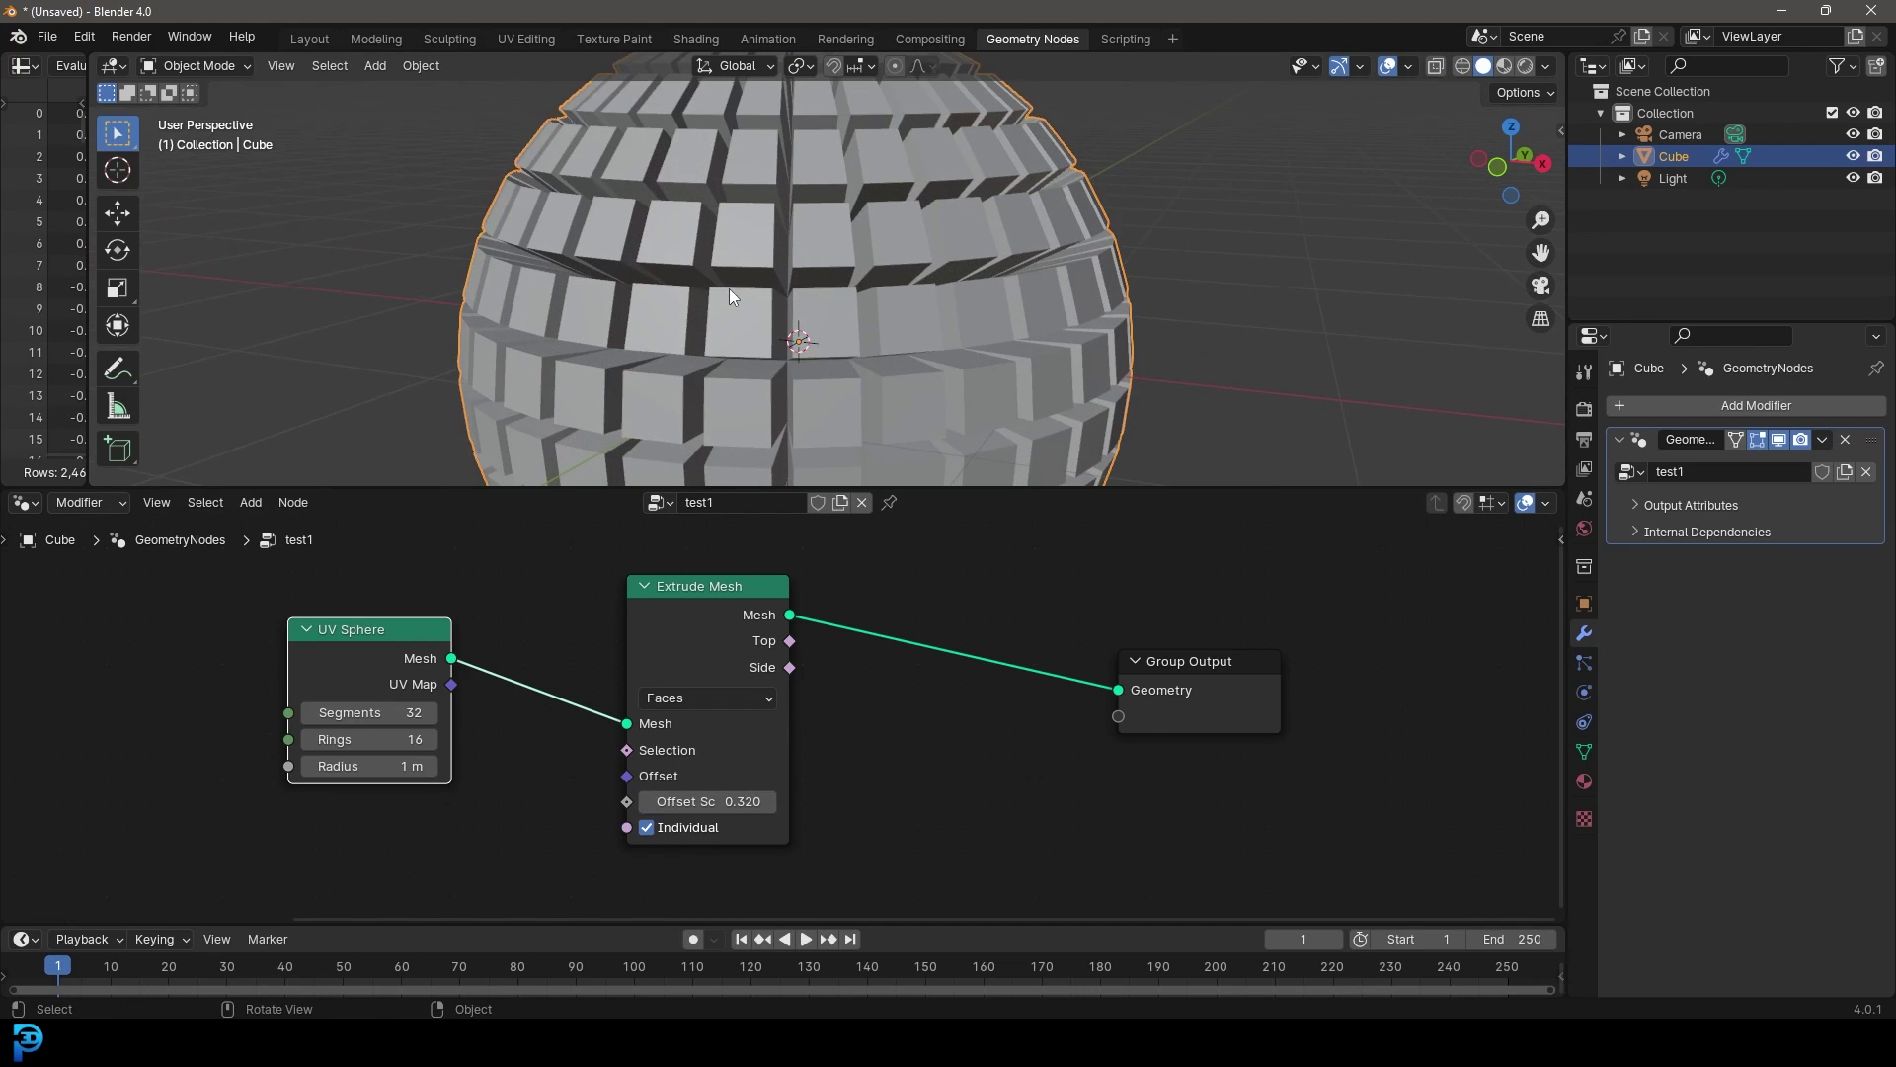
Make room after the Extrude Mesh node and insert a Subdivision Surface node on its link to the Group Output.
middle_click_drag(1027, 728, 861, 782)
left_click_drag(988, 726, 1127, 694)
left_click_drag(600, 669, 588, 669)
key("shift+a")
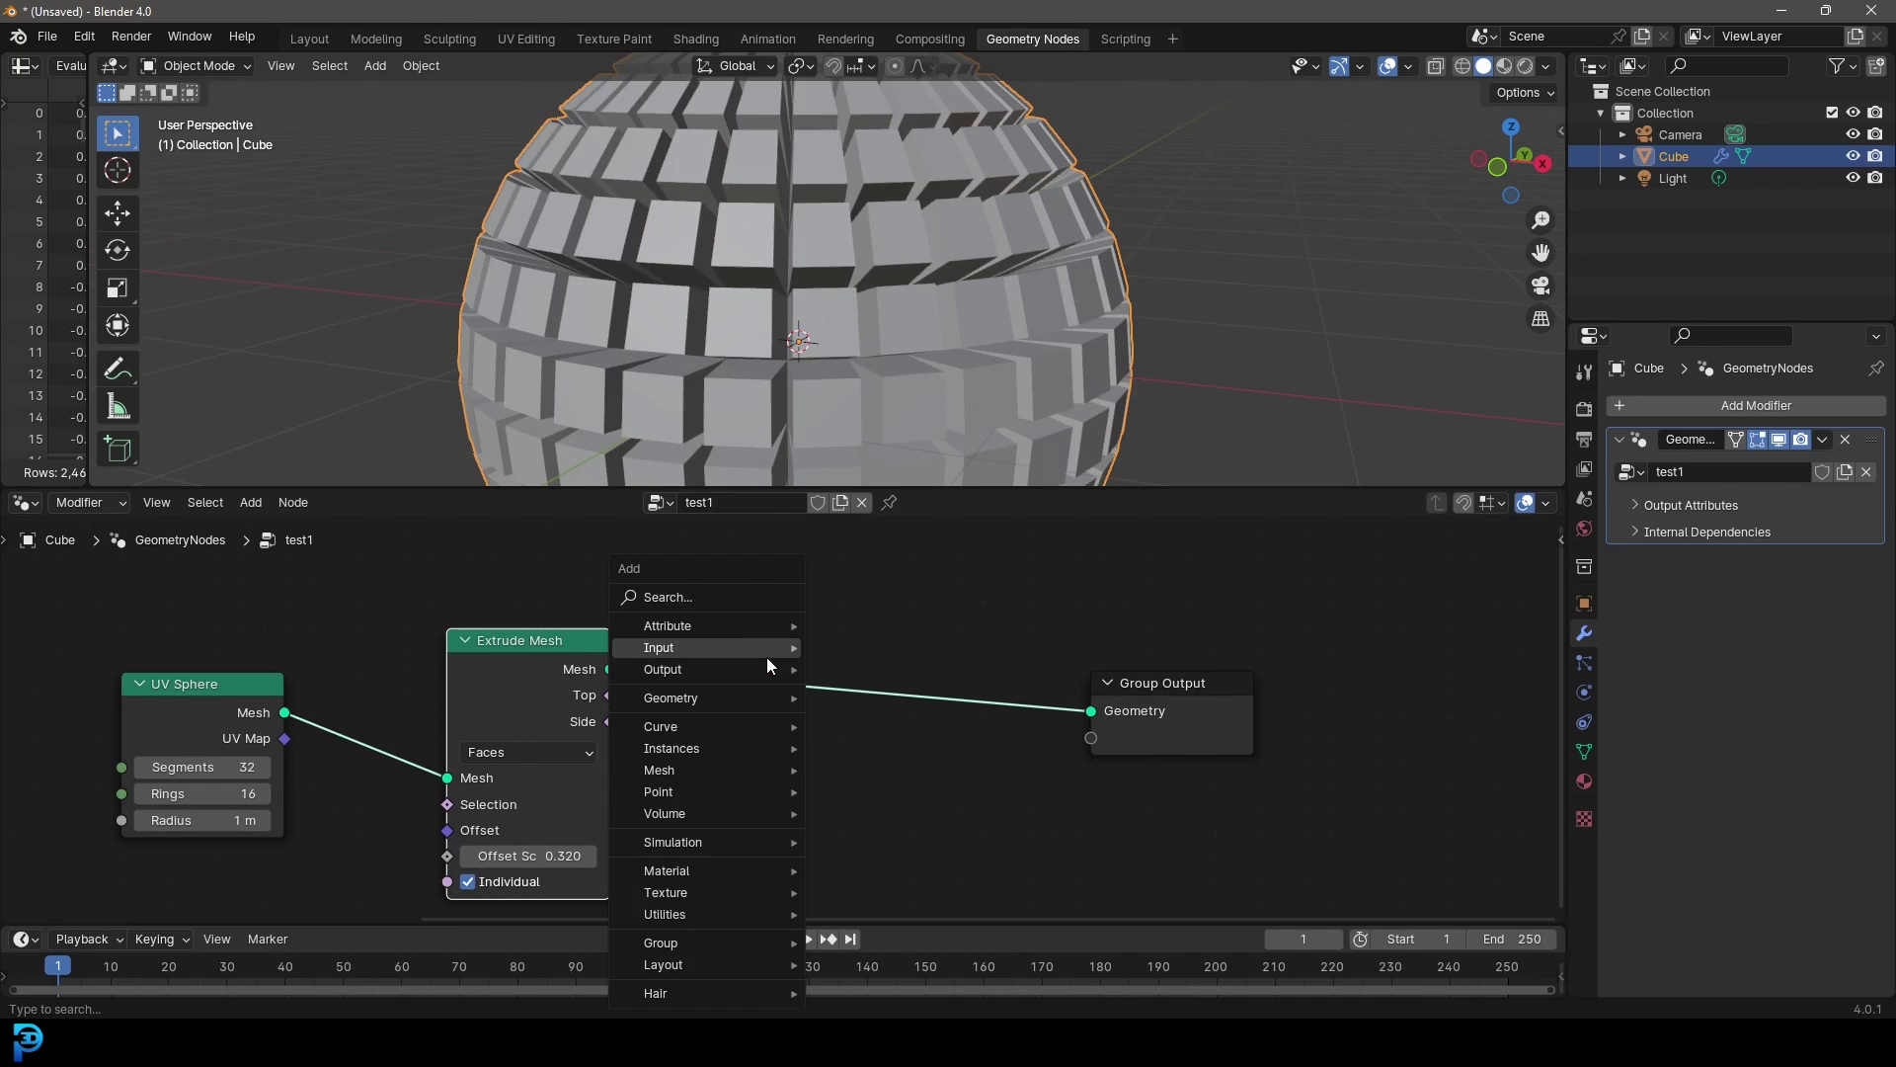
left_click(715, 603)
type("sub")
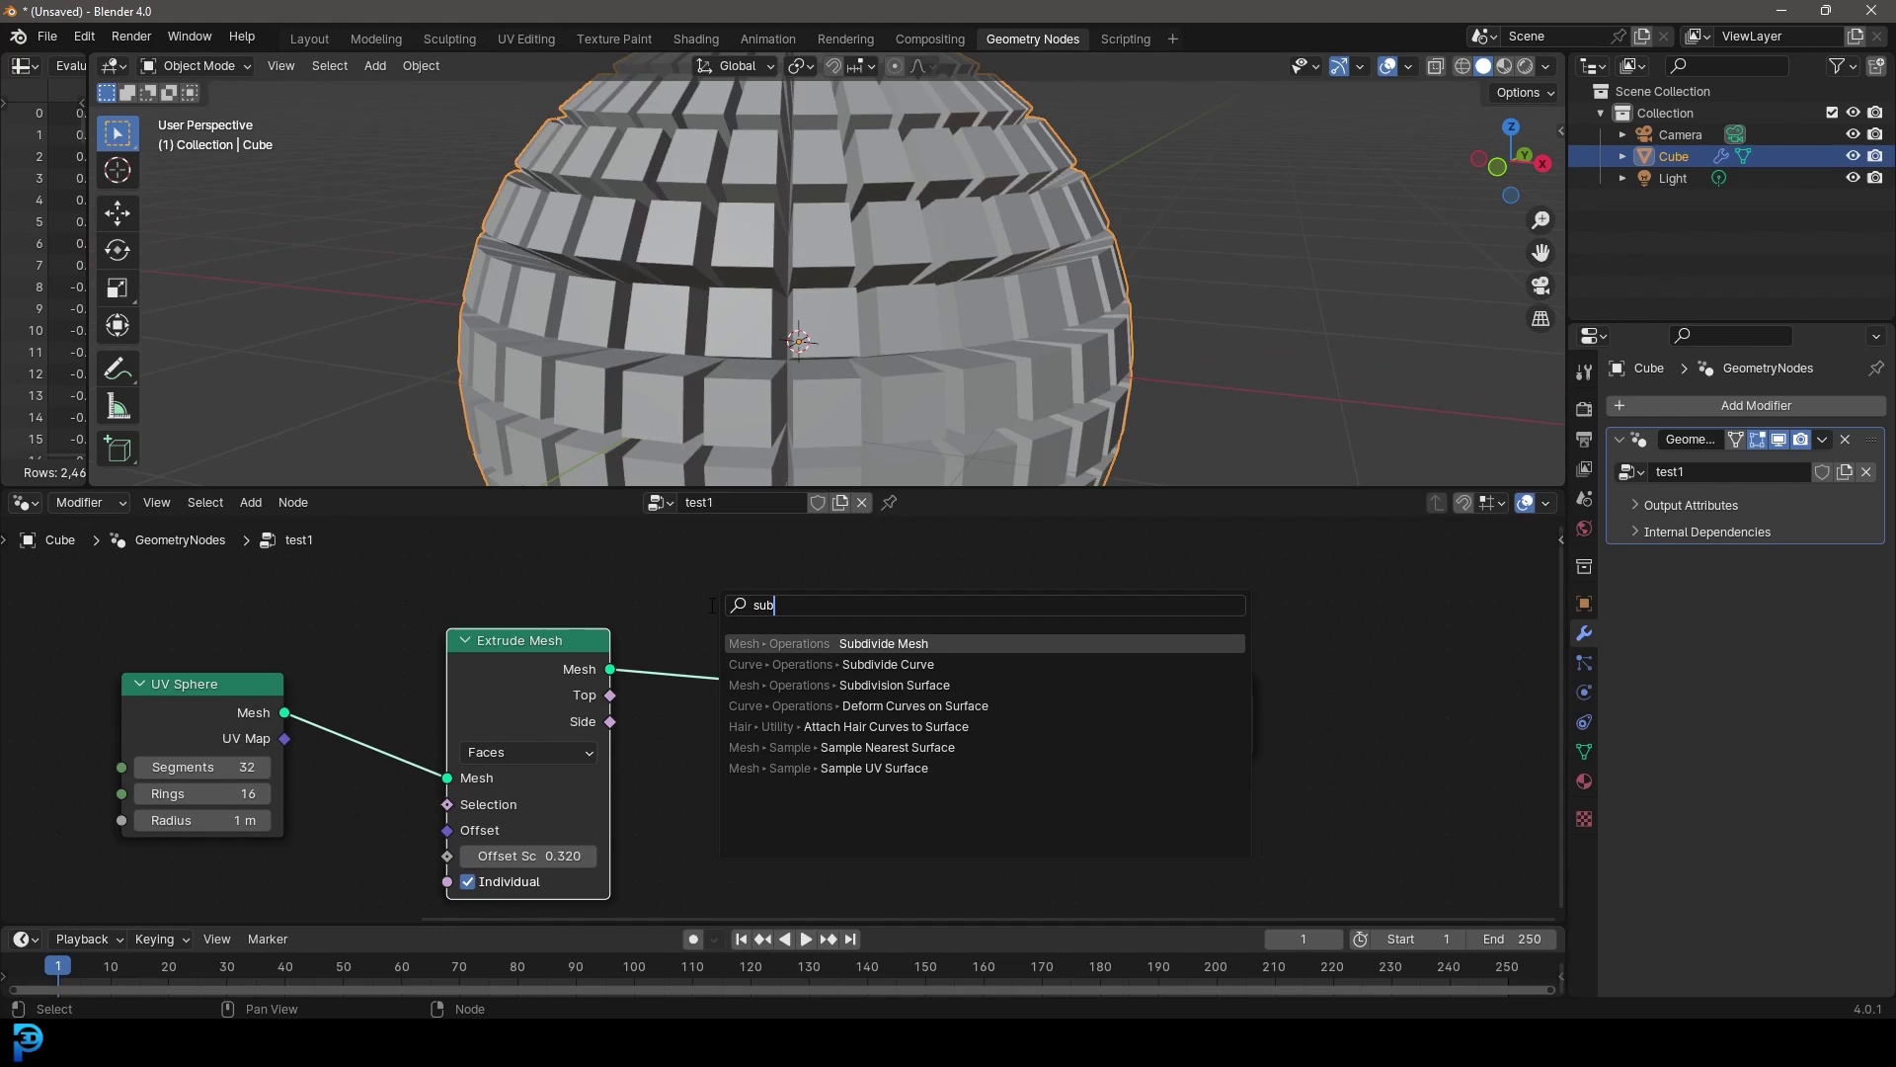
left_click(931, 684)
left_click(840, 691)
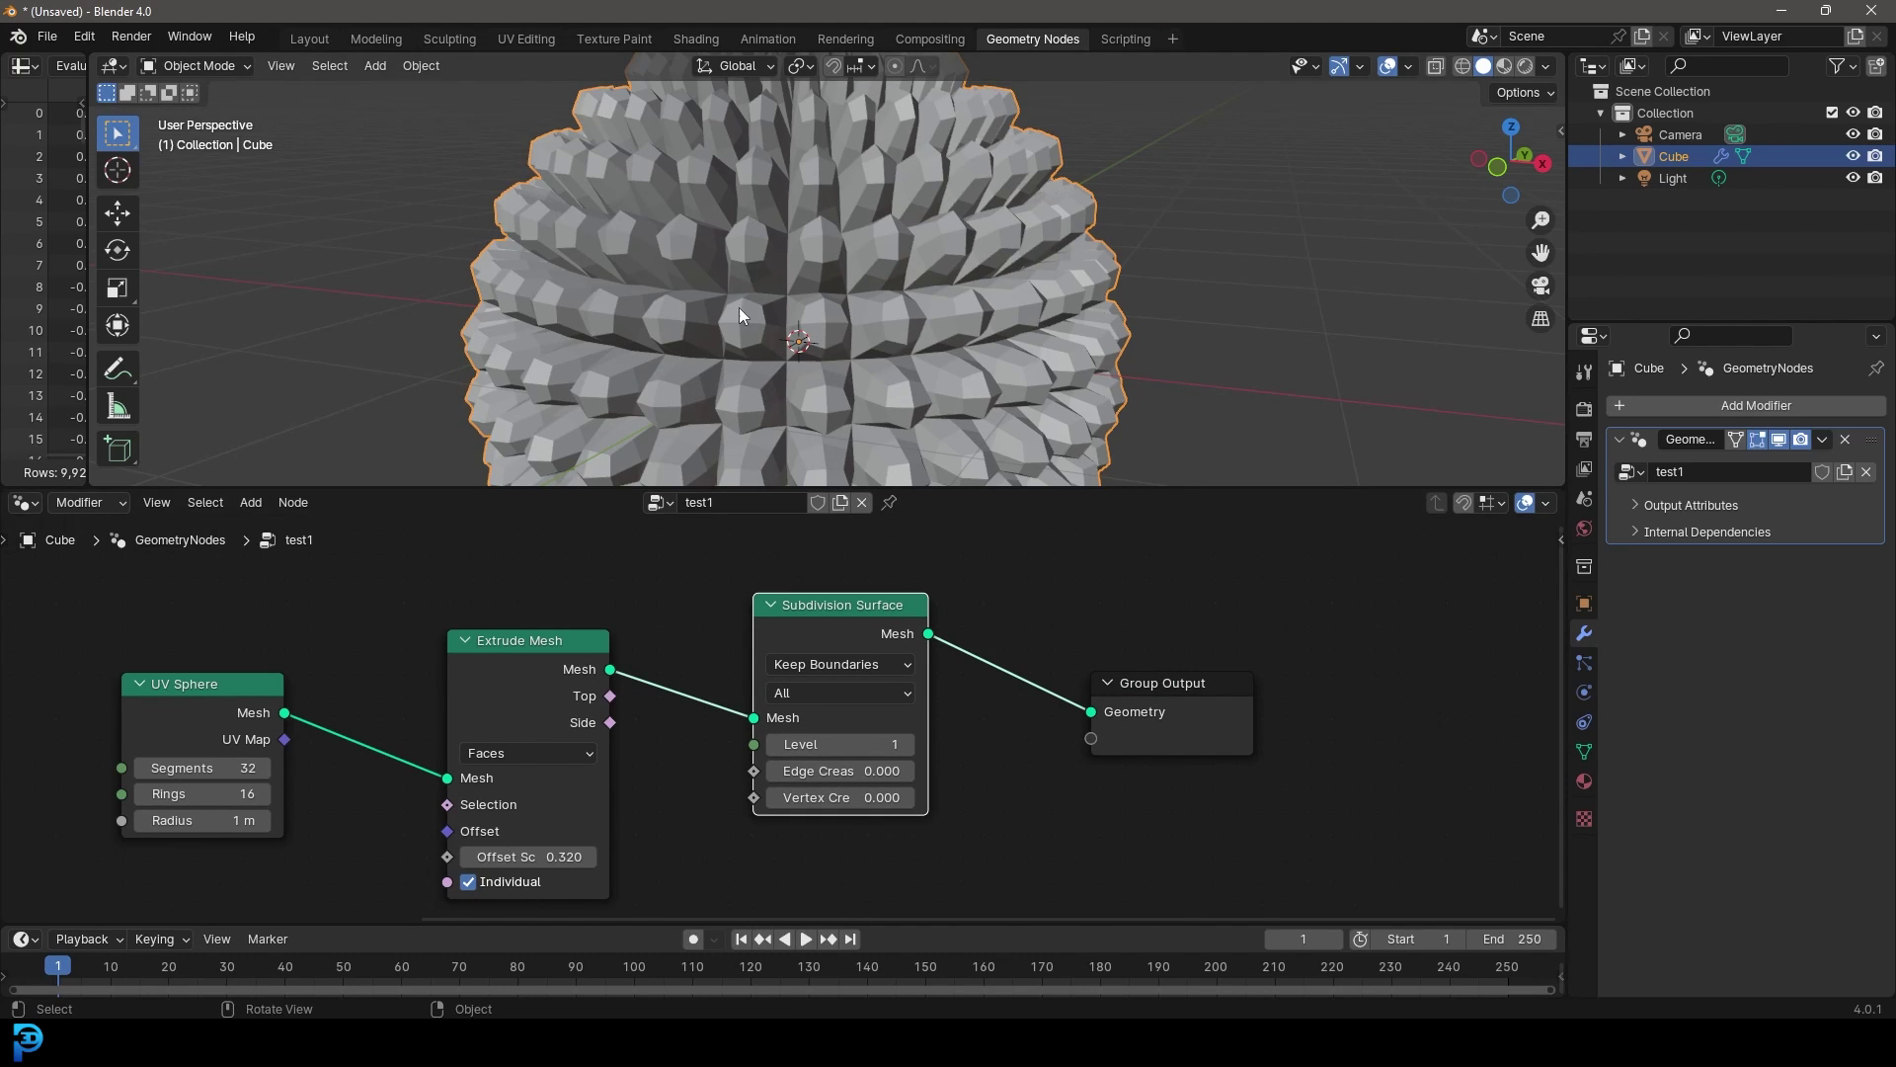
Set the Subdivision Surface node's Level to 2 and apply Shade Smooth to the object in the viewport.
scroll(881, 312, "up", 3)
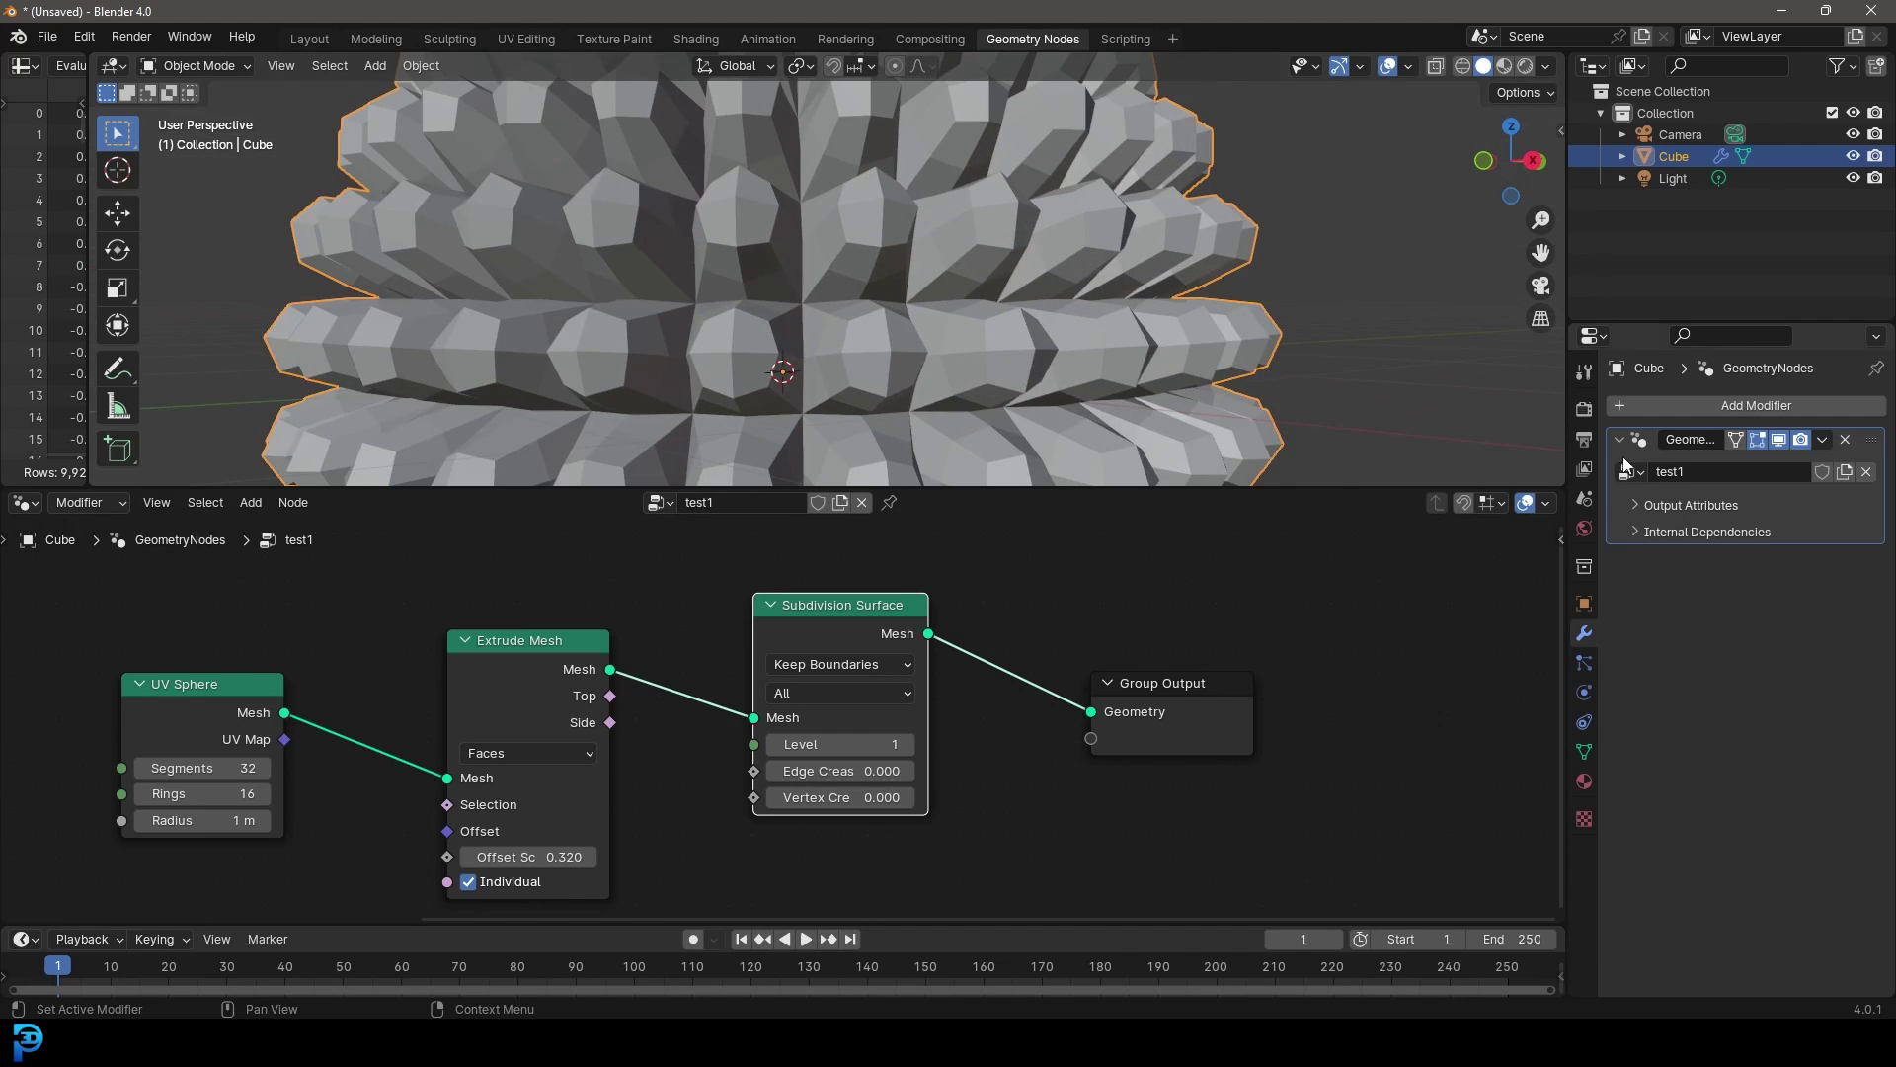
left_click(907, 744)
scroll(762, 324, "down", 4)
middle_click_drag(820, 245, 898, 222)
right_click(861, 201)
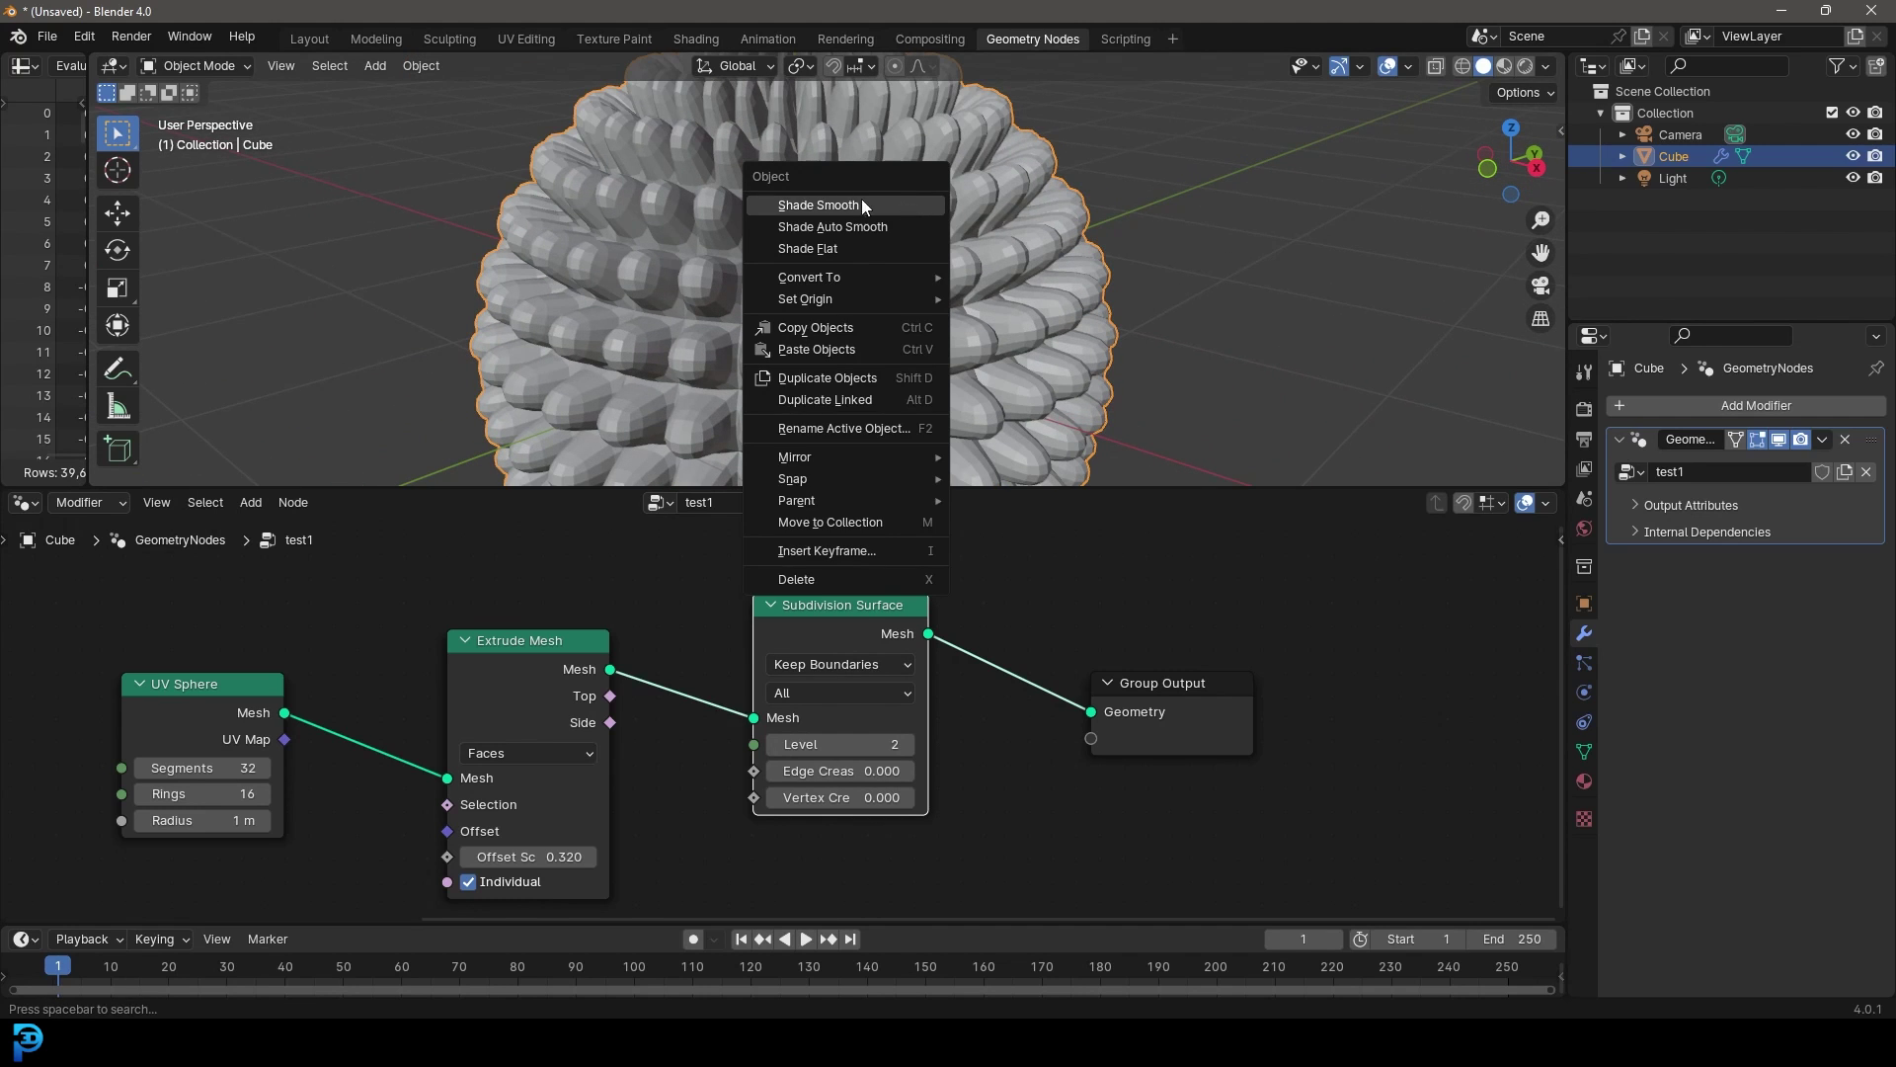
left_click(807, 206)
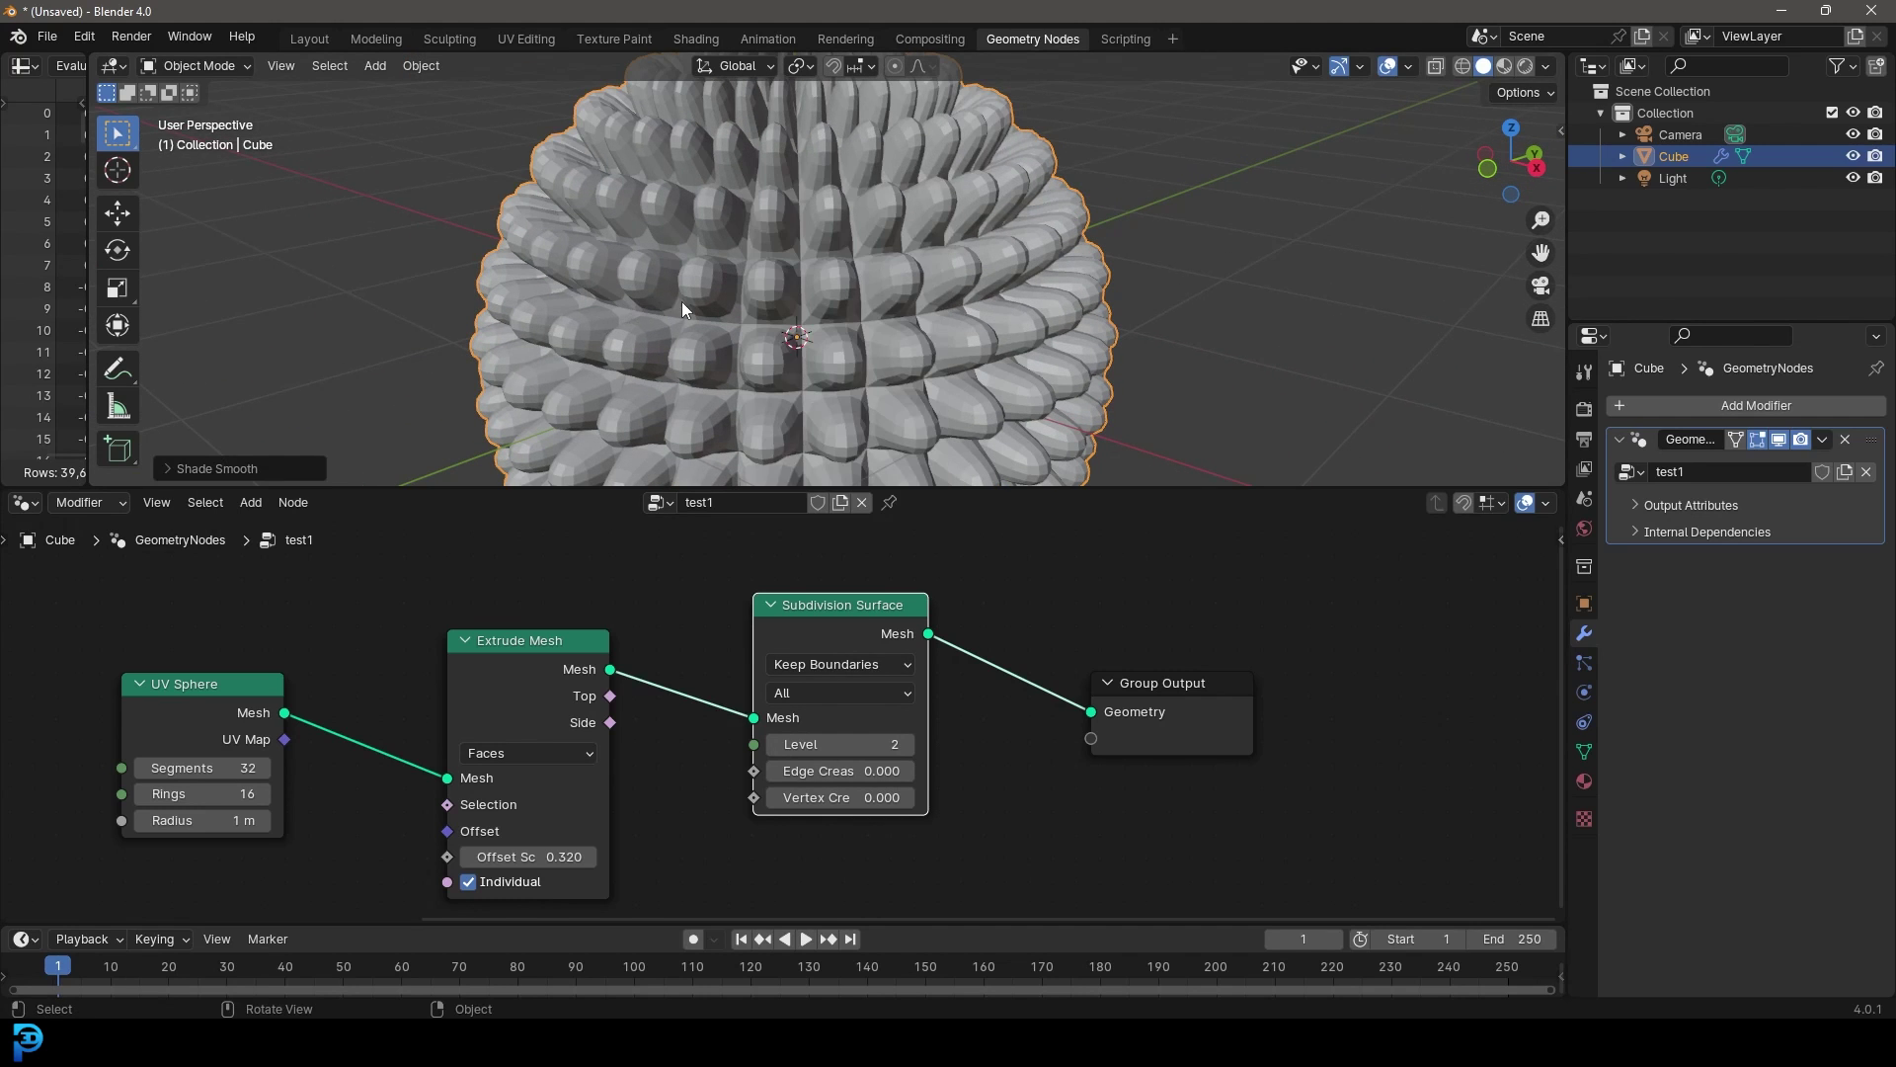
Make room before the Group Output and insert a Set Shade Smooth node on its link from the Subdivision Surface node.
middle_click_drag(881, 702, 585, 711)
left_click_drag(879, 690, 1117, 704)
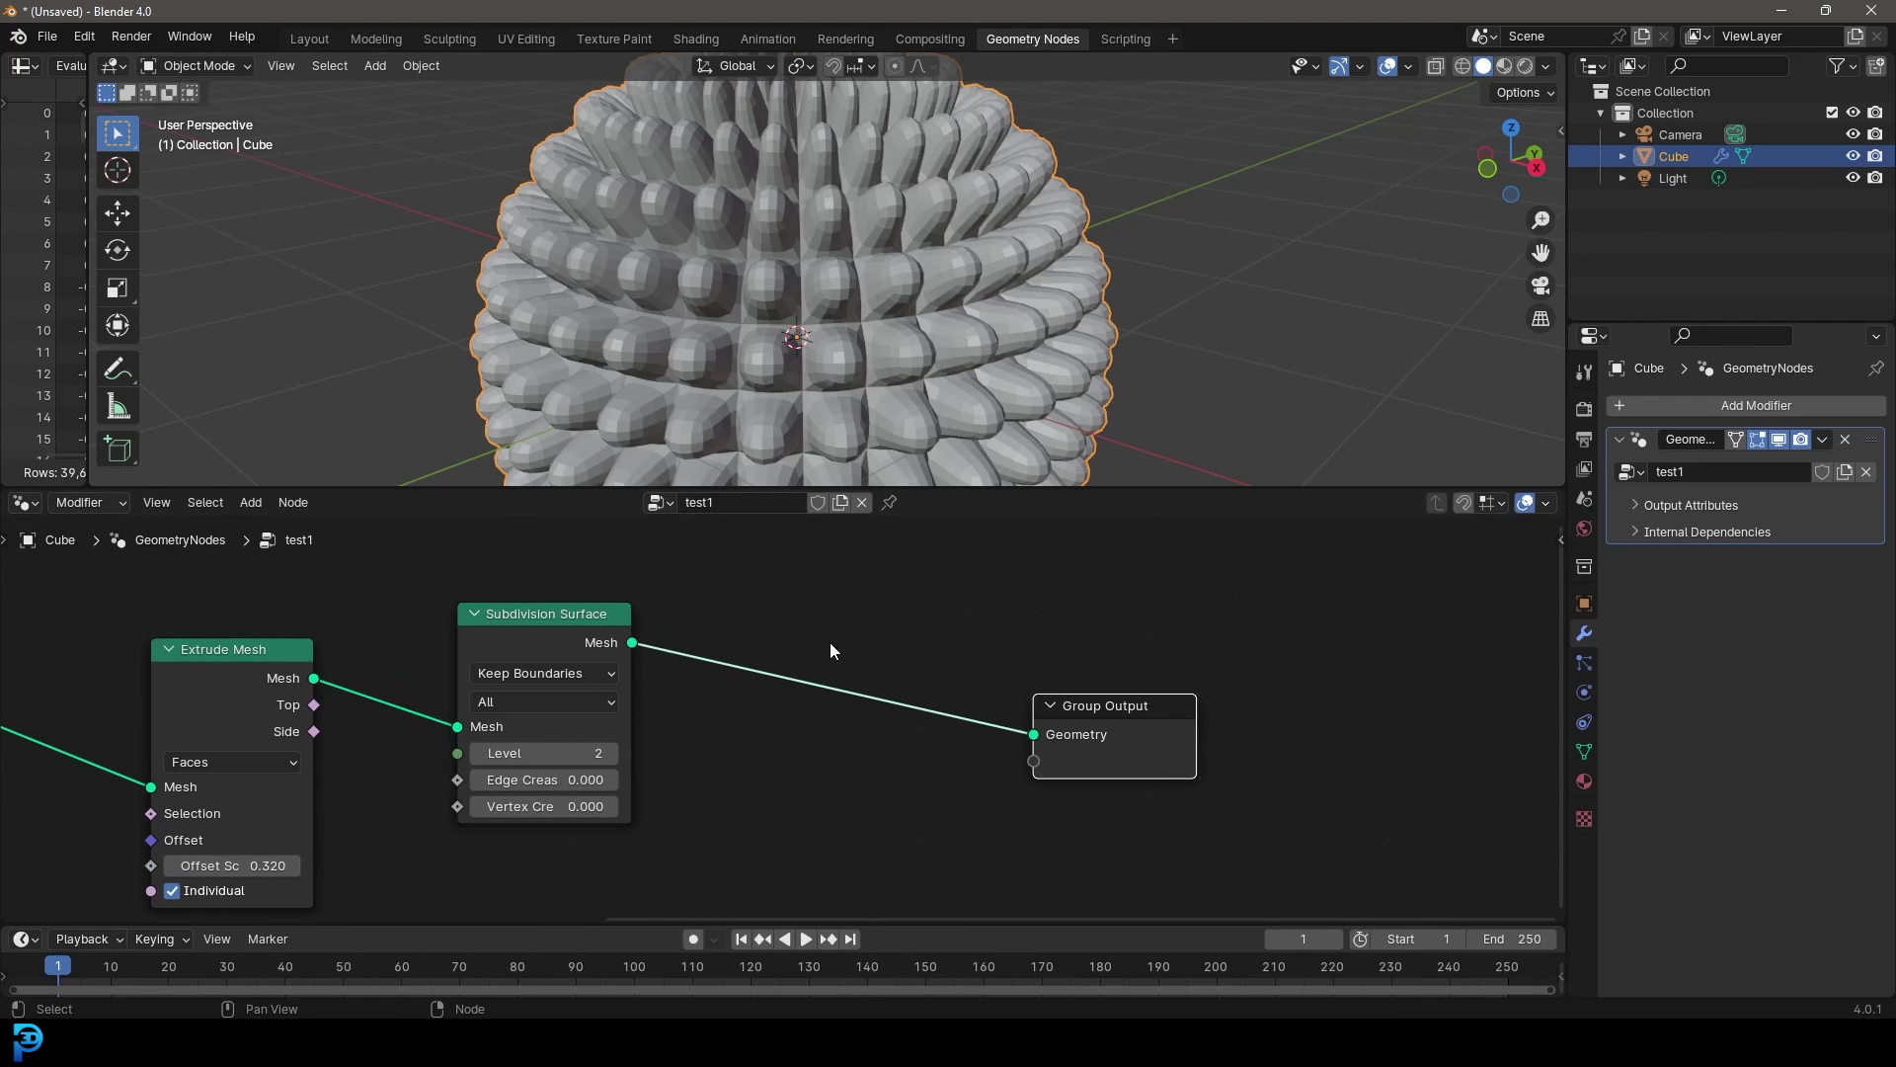
scroll(832, 638, "up", 2)
key("shift+a")
left_click(788, 598)
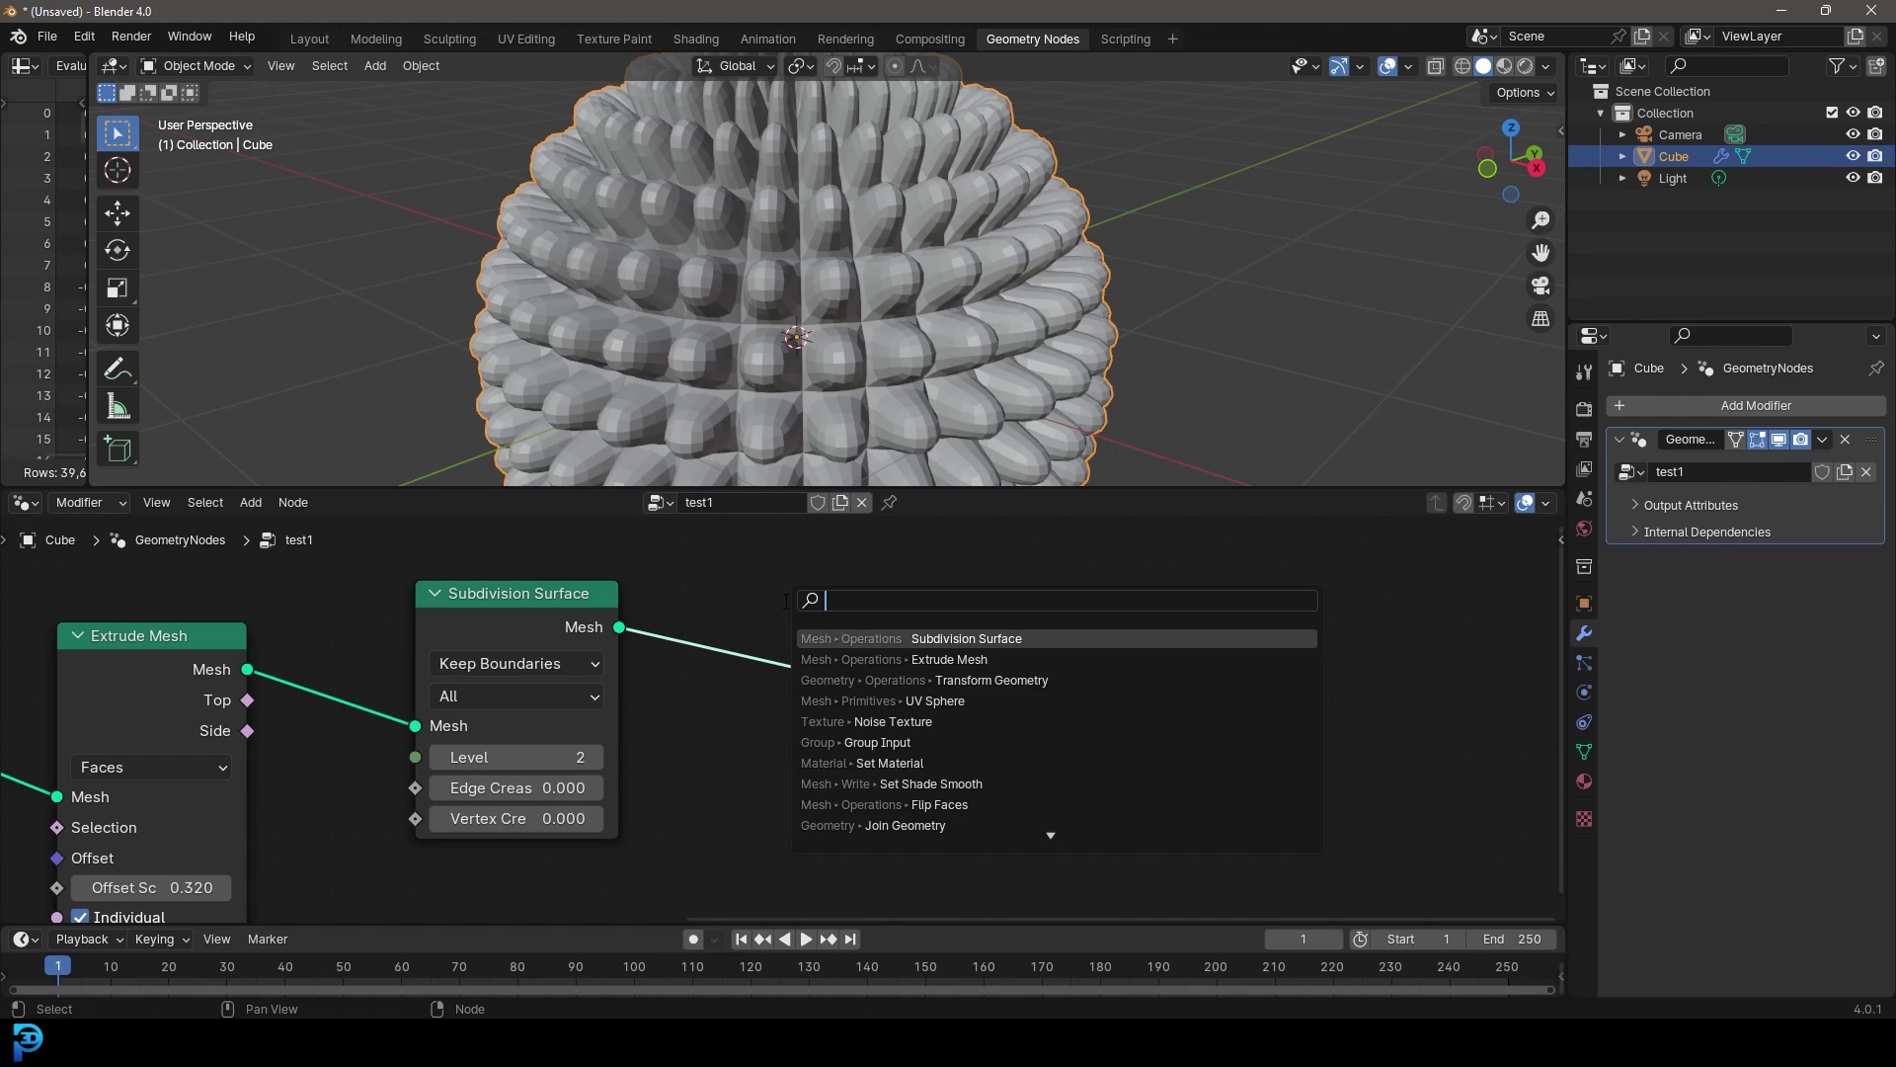
type("set")
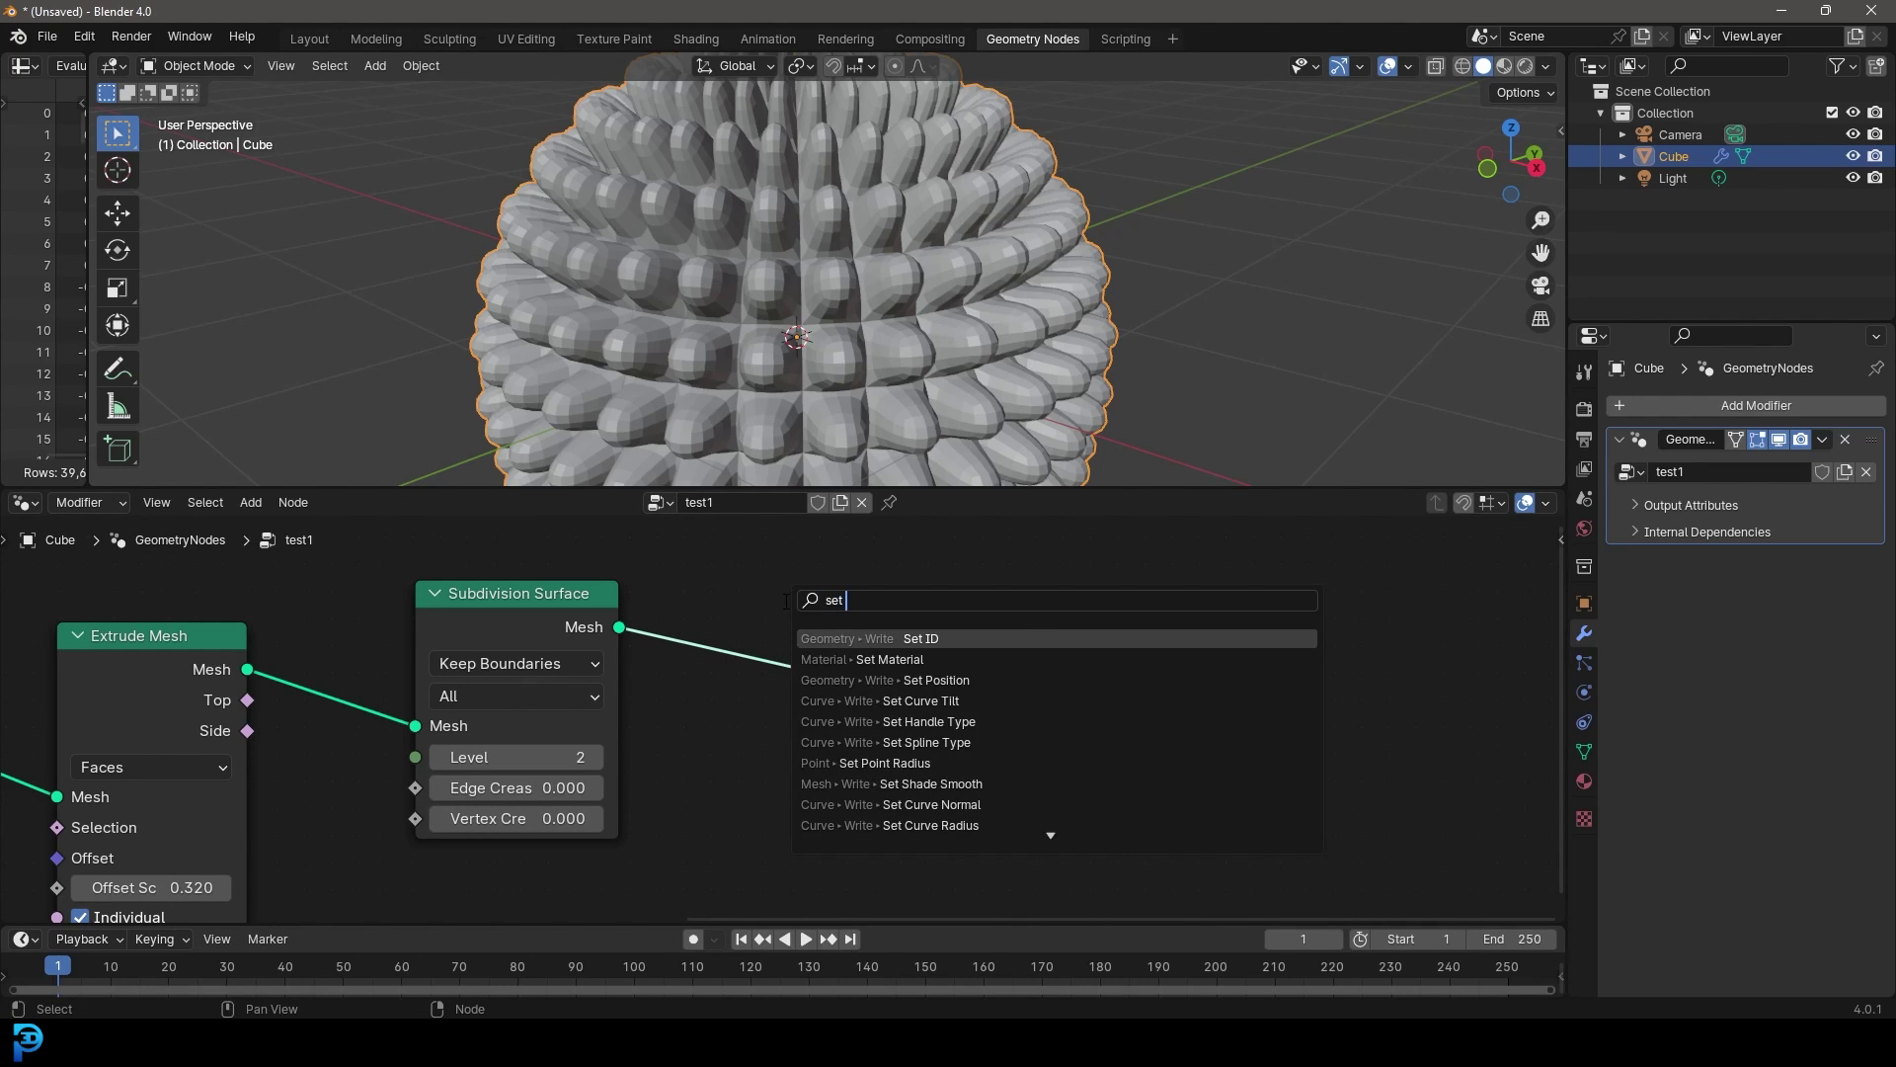
type(" smo")
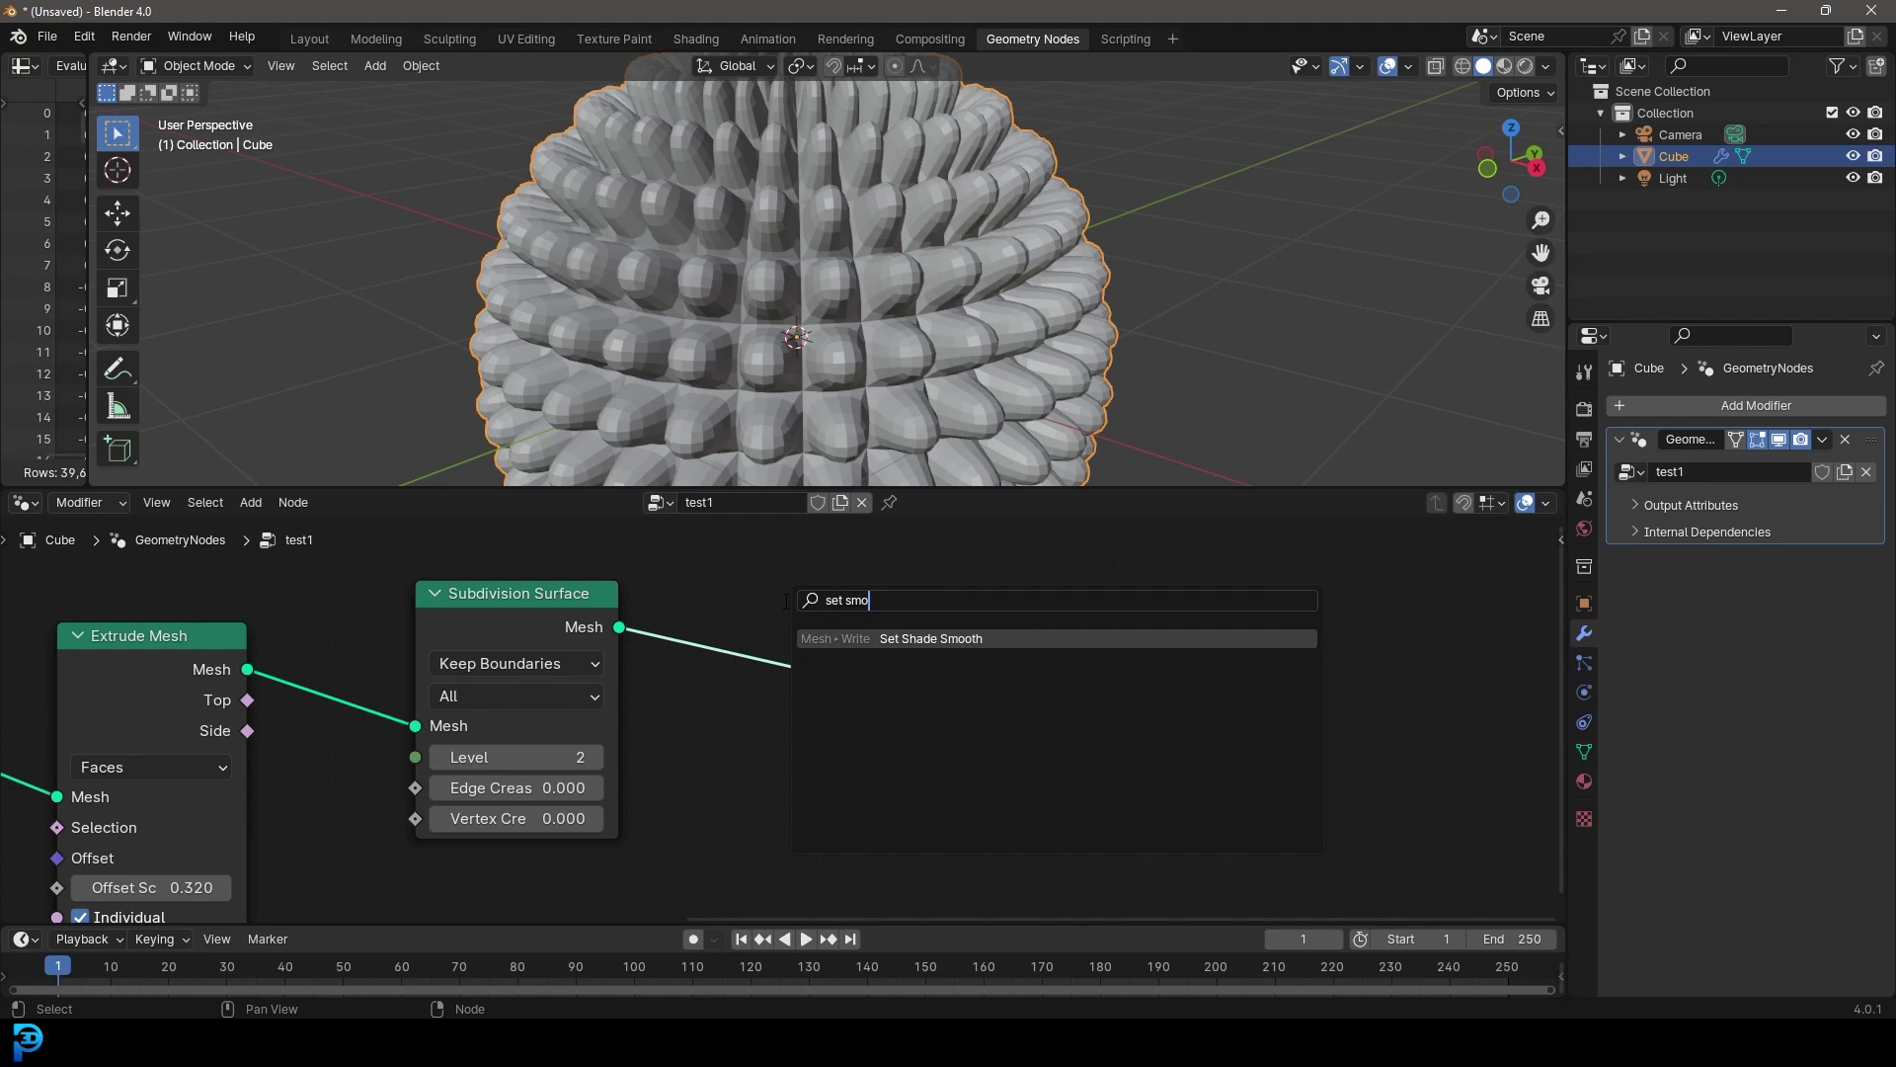
left_click(919, 638)
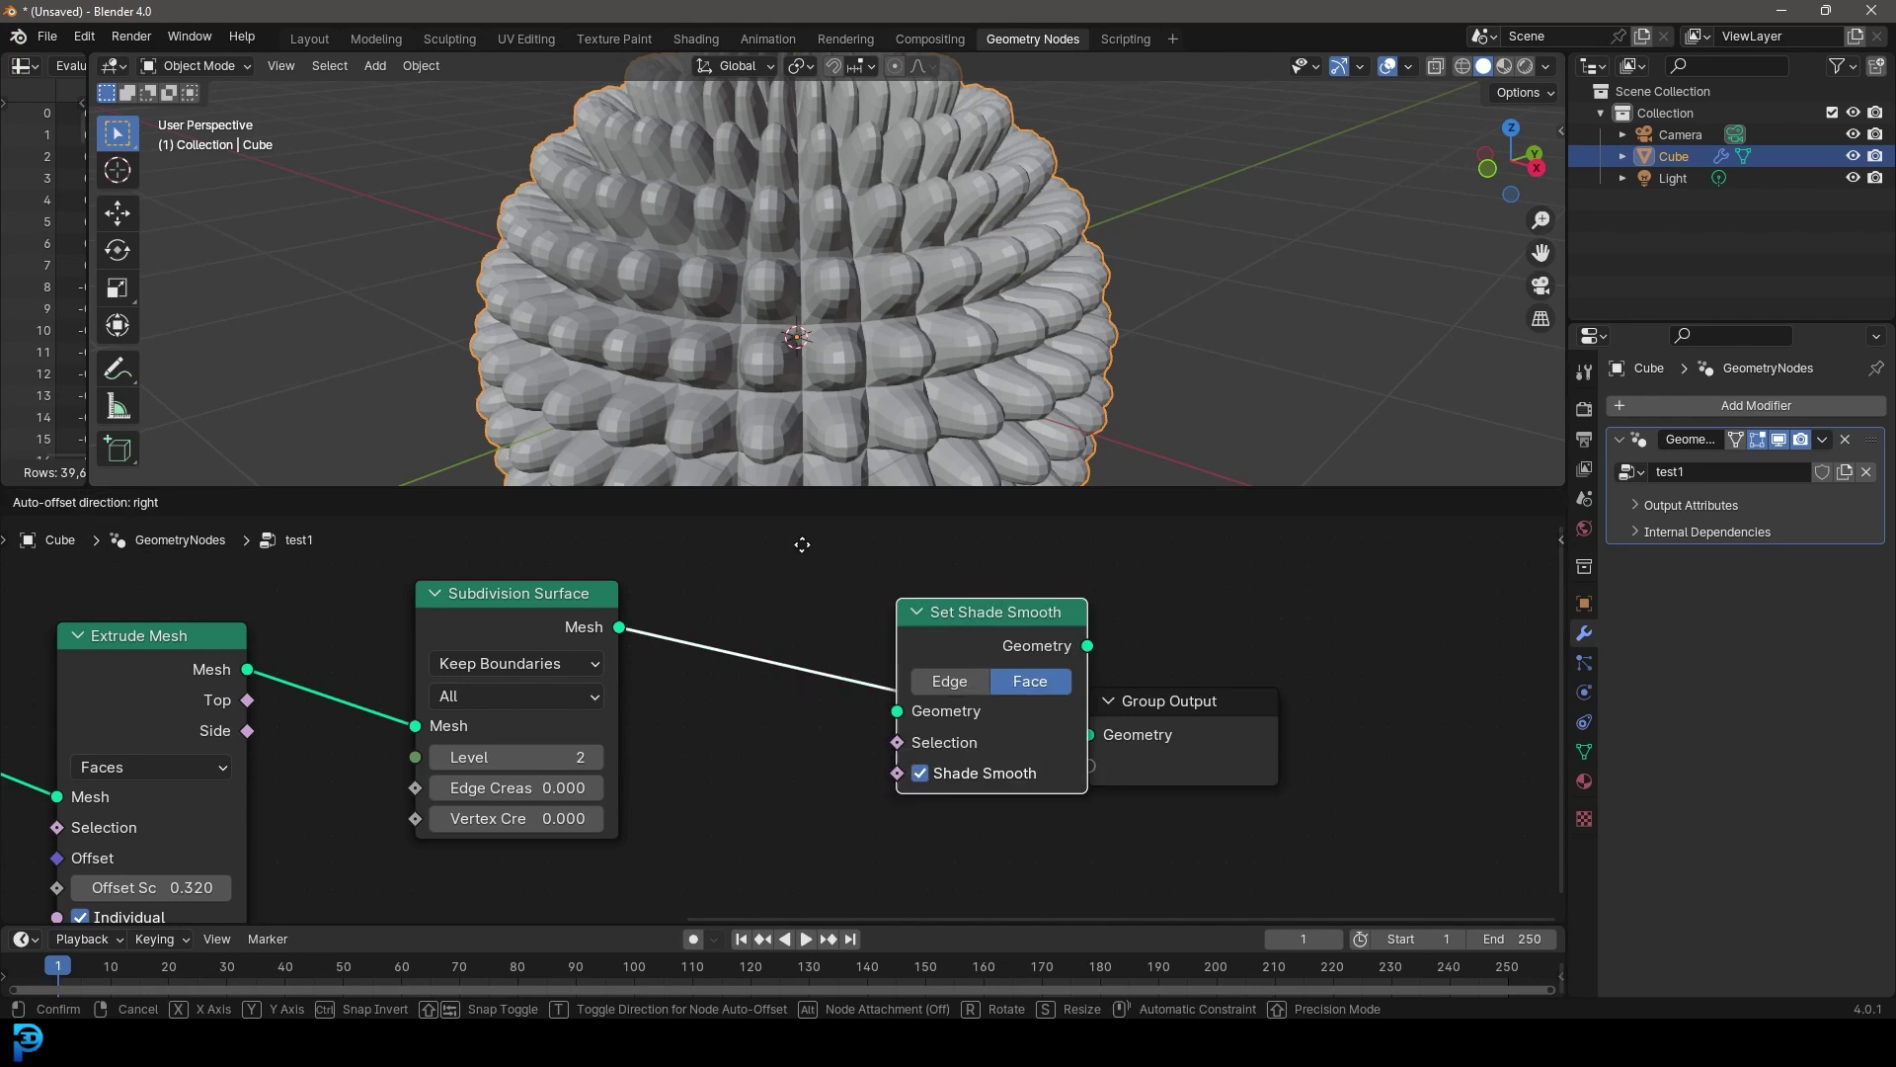
left_click(756, 641)
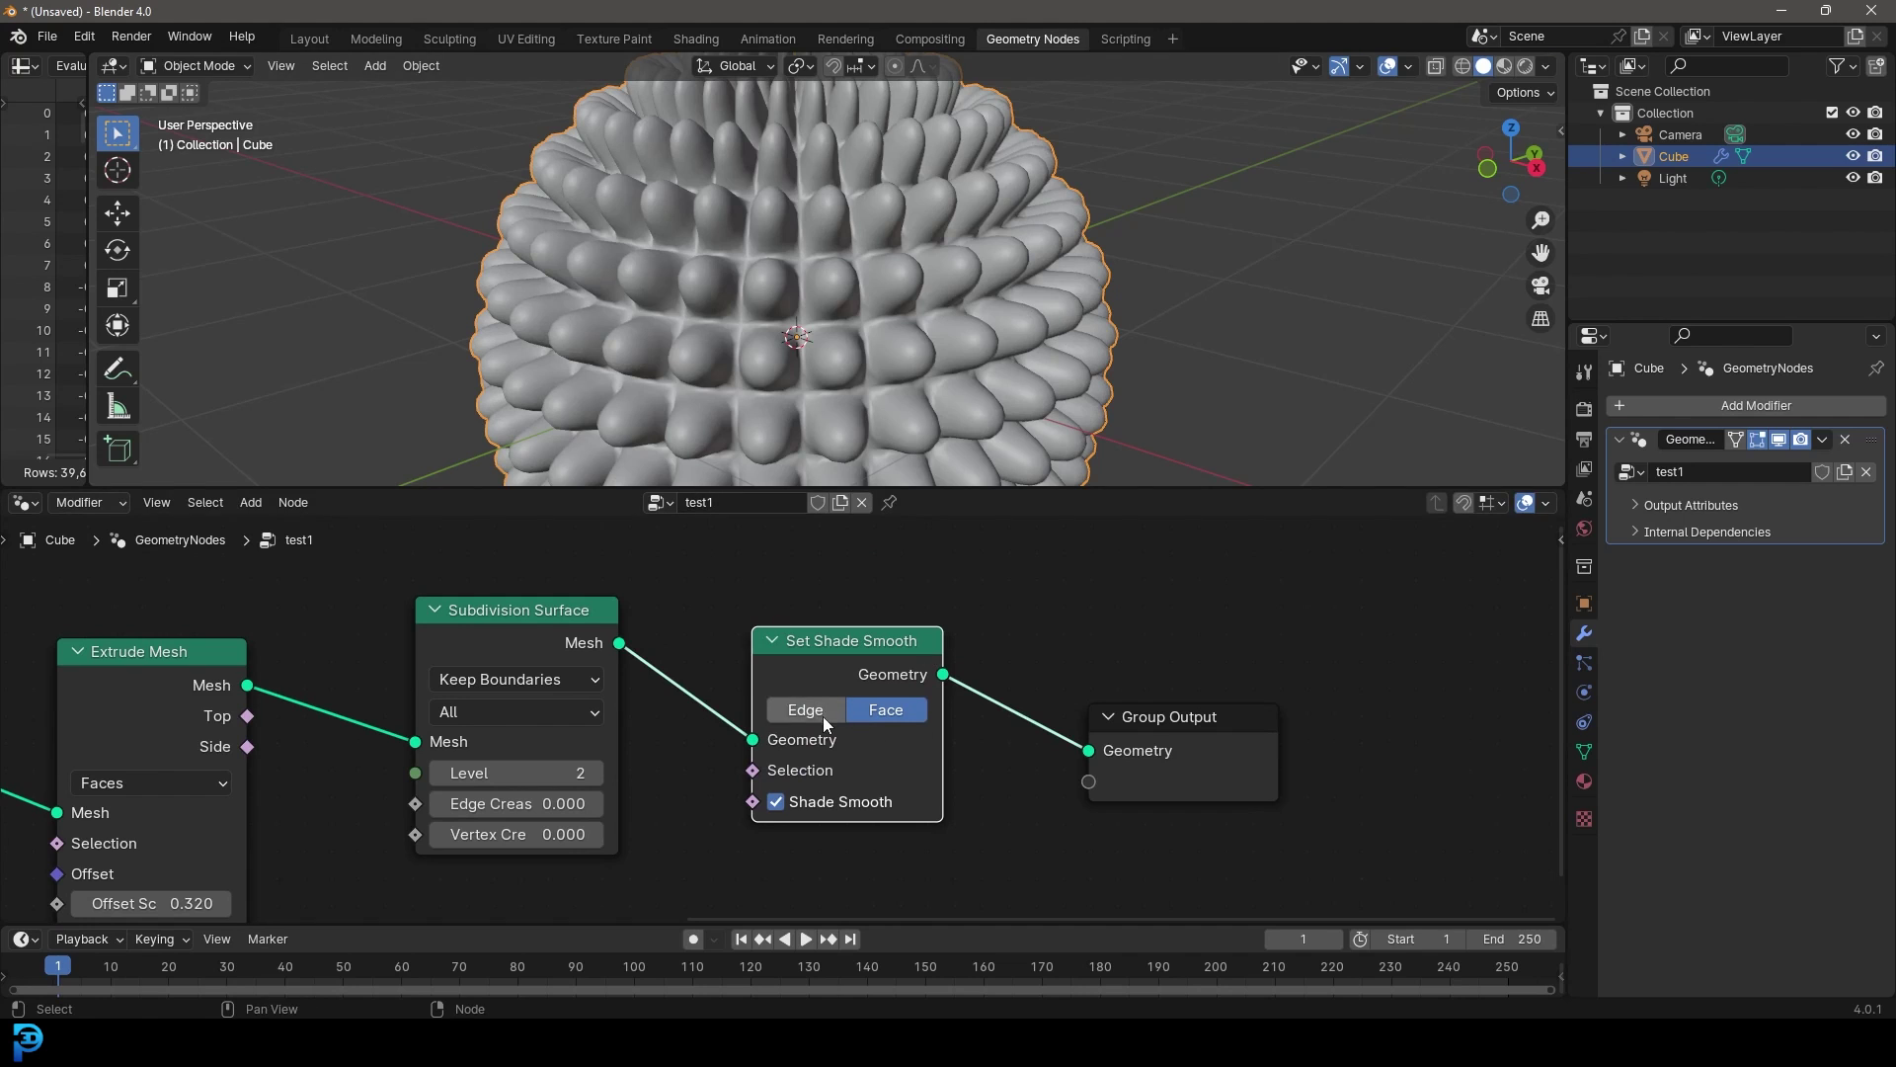
Reposition the UV Sphere node closer to the Extrude Mesh node, slightly above it.
scroll(783, 343, "down", 2)
middle_click_drag(770, 343, 865, 322)
scroll(382, 702, "down", 5)
middle_click_drag(381, 702, 613, 663)
scroll(612, 663, "up", 1)
left_click_drag(281, 696, 304, 646)
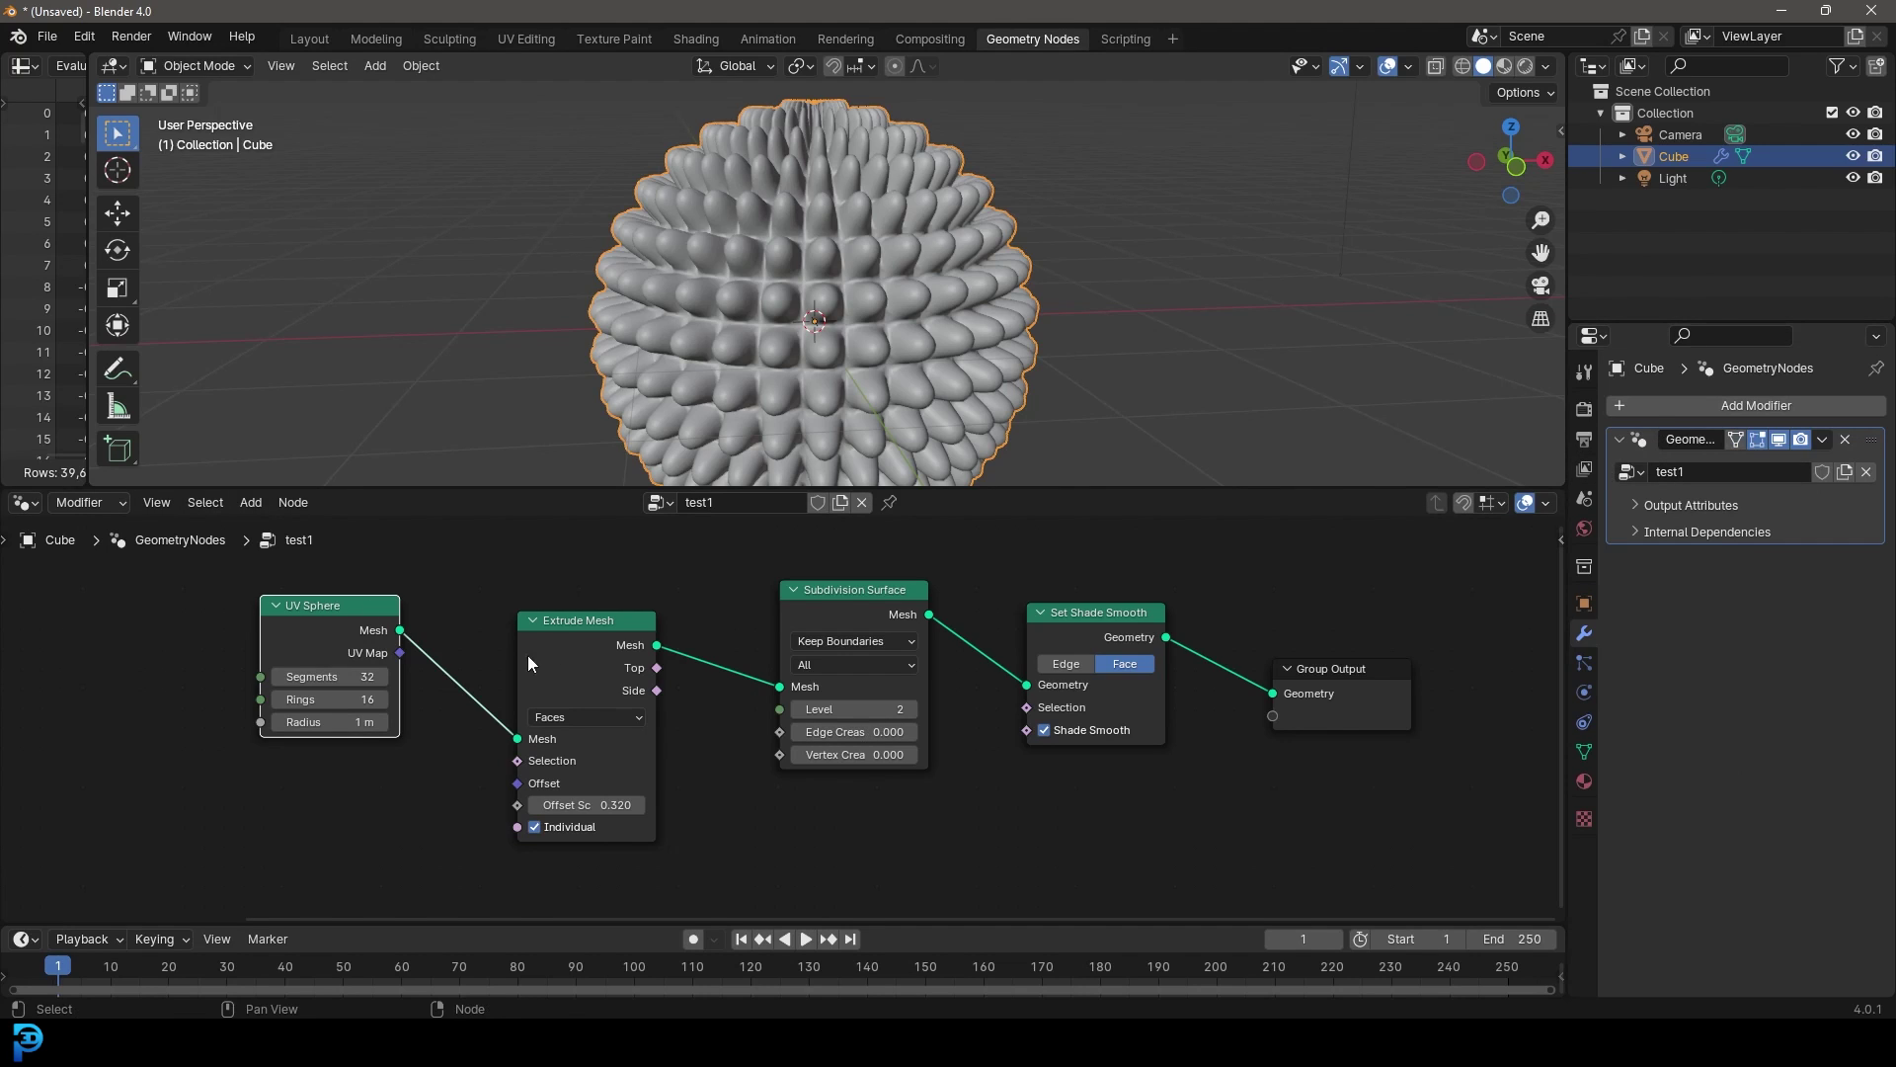
mouse_move(345, 618)
left_mouse_down()
mouse_move(335, 572)
mouse_move(334, 603)
left_mouse_up()
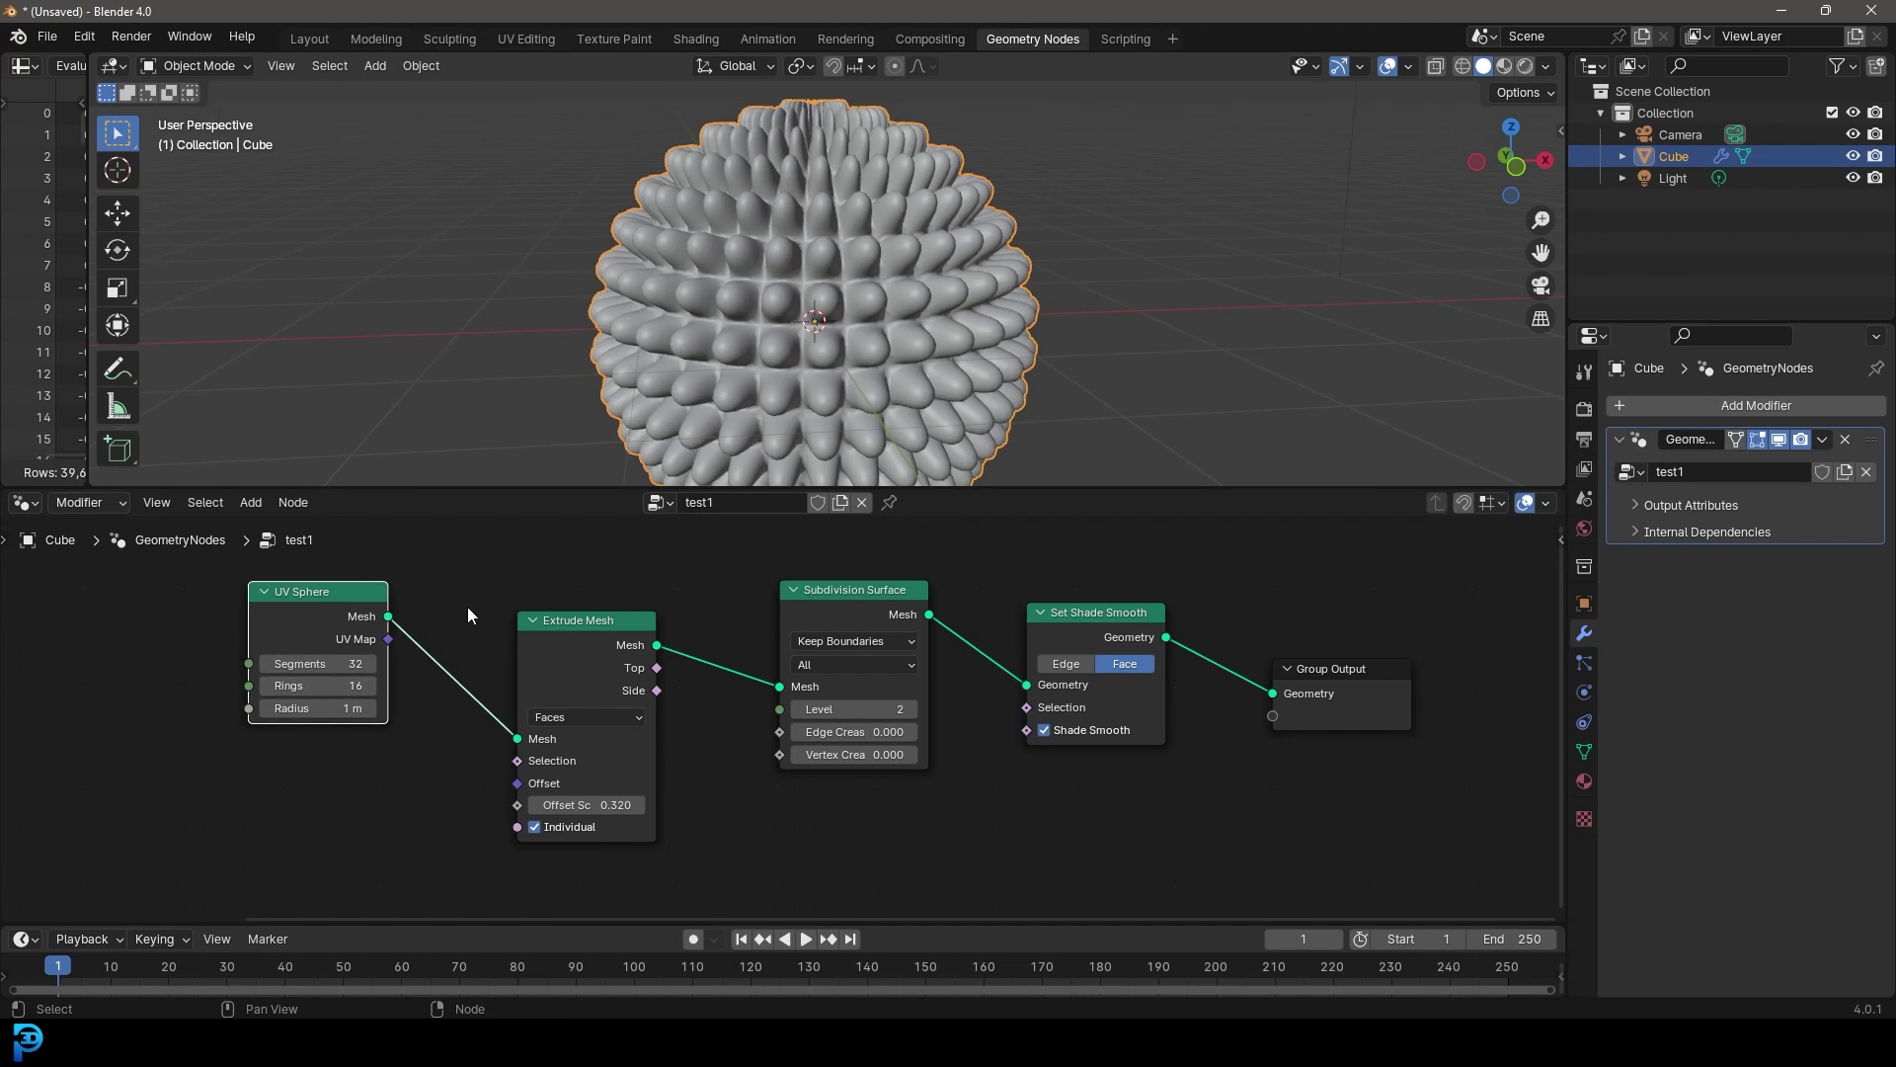
Add a Monkey mesh to the scene and move it beside the sphere, about 2.4 m along X.
scroll(957, 318, "down", 5)
middle_click_drag(957, 318, 950, 229)
scroll(950, 229, "up", 4)
key("shift+a")
mouse_move(922, 257)
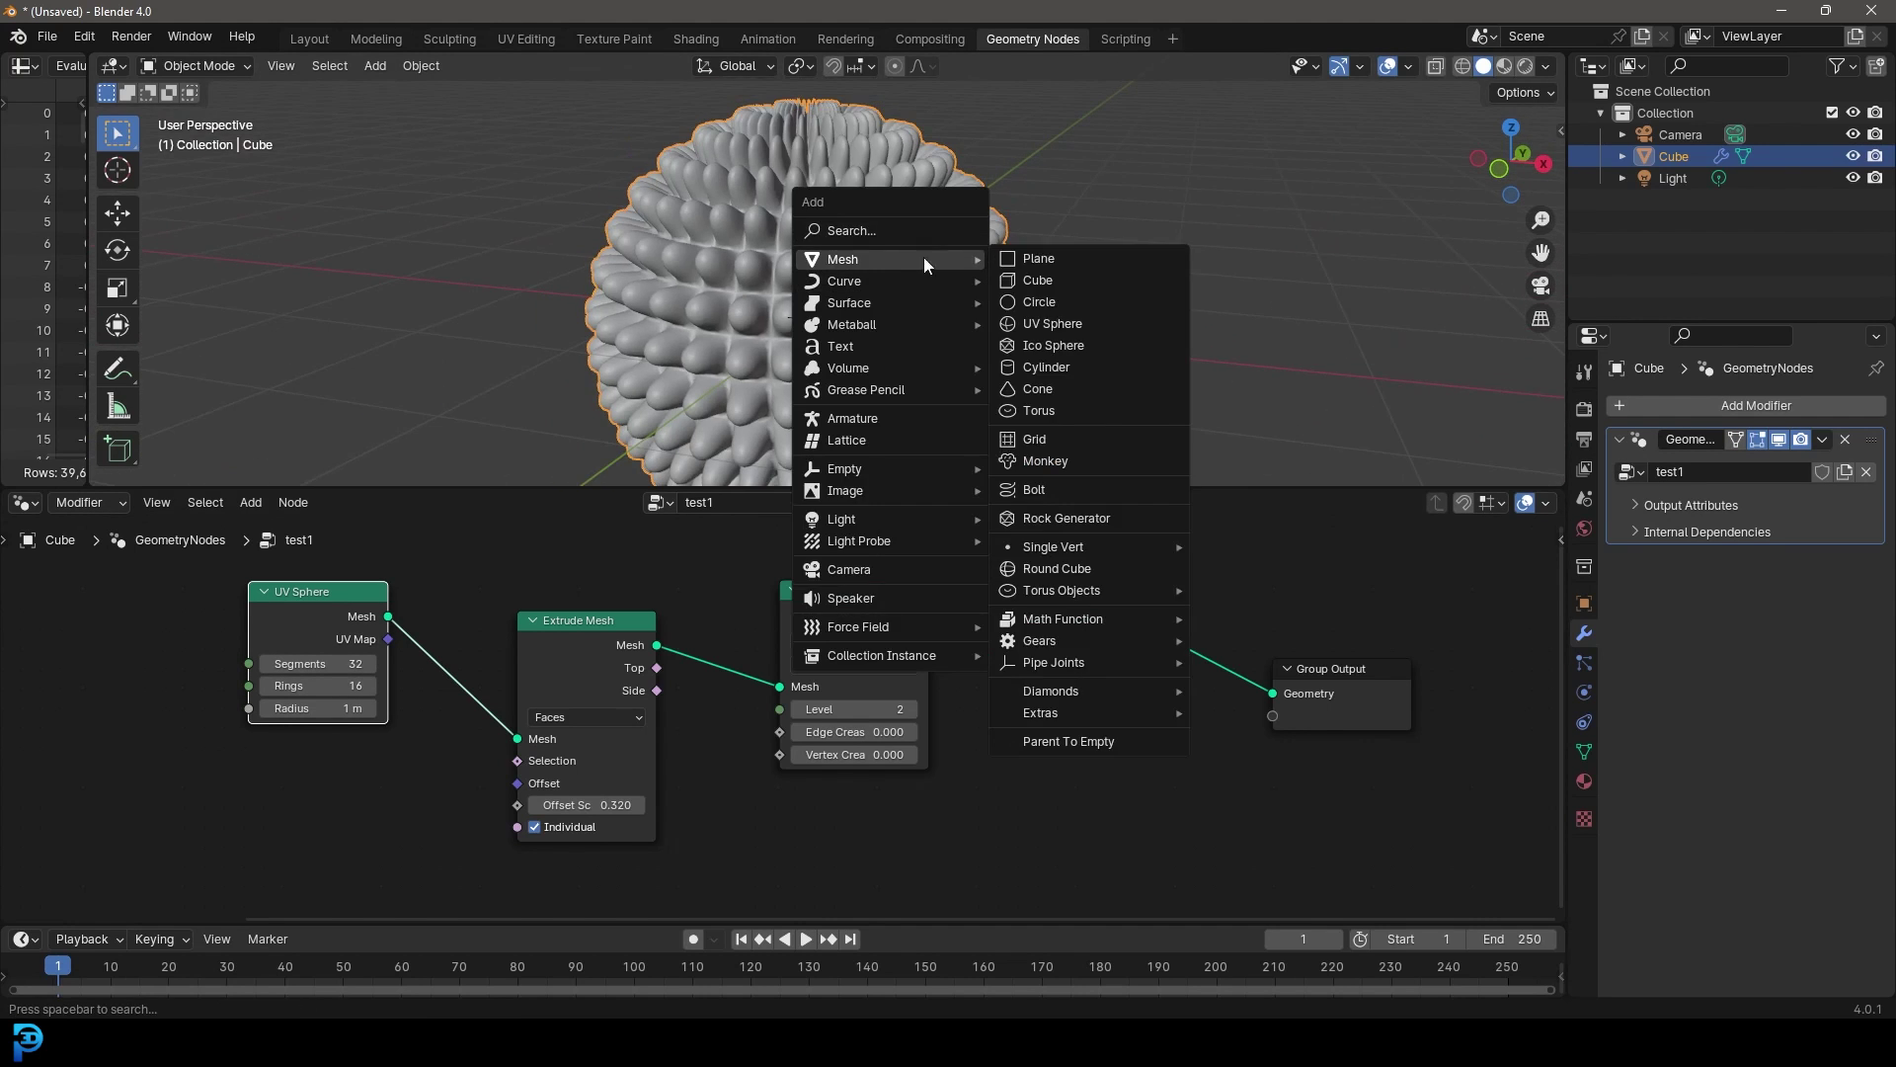
left_click(1045, 460)
scroll(914, 328, "down", 2)
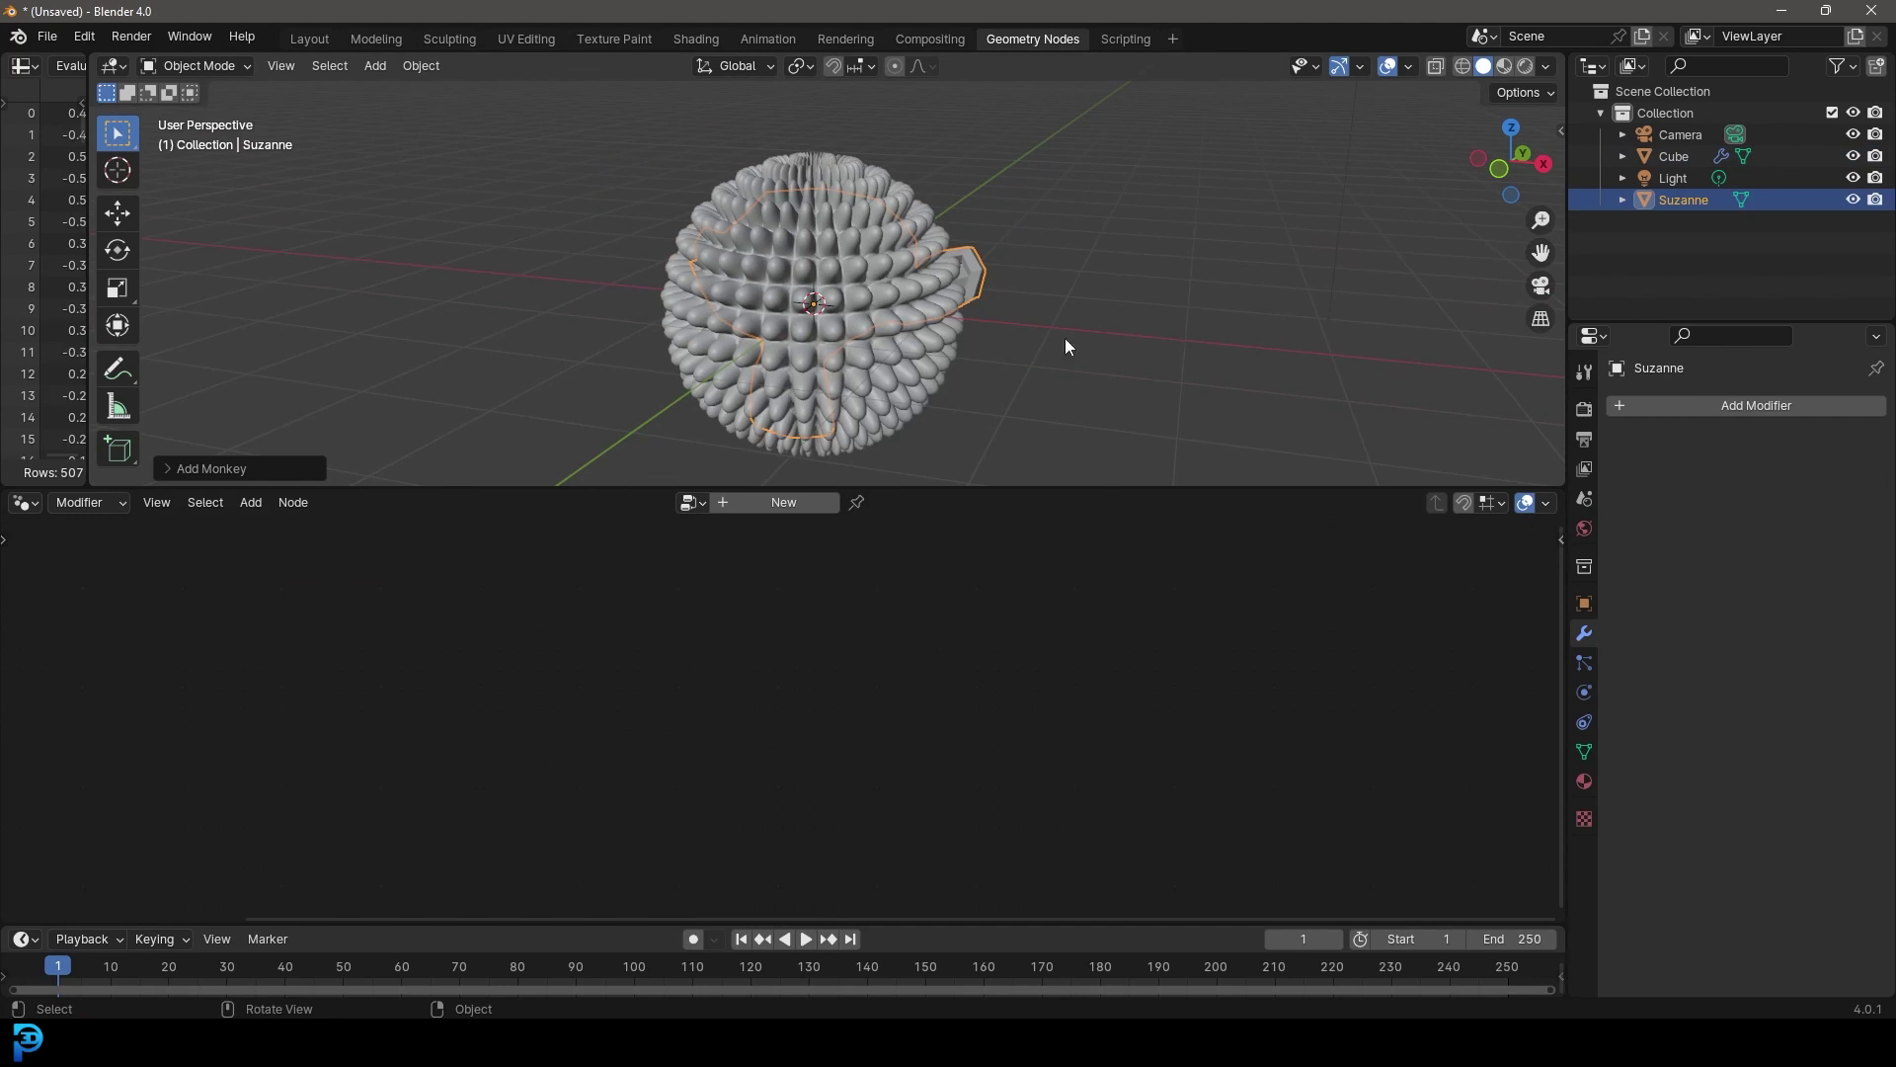
key("g")
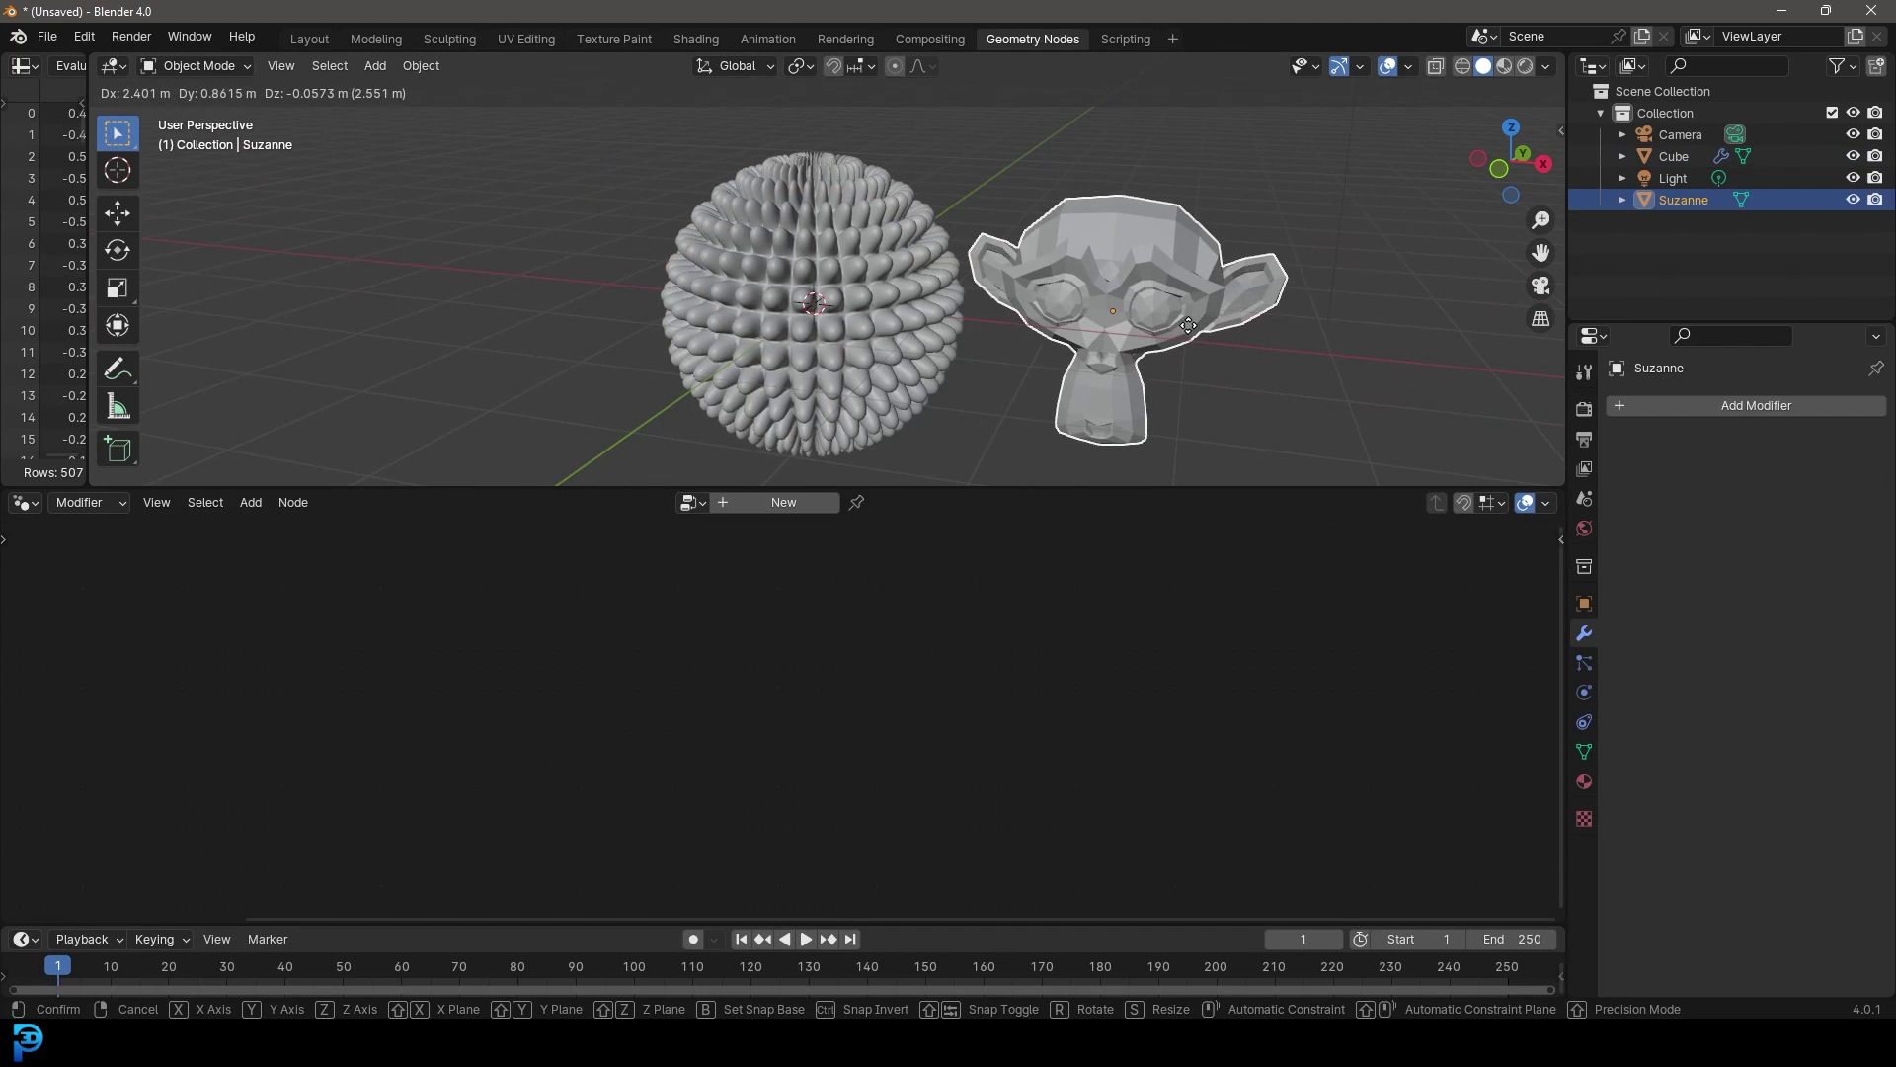
left_click(1185, 331)
Give the monkey geometry nodes using the existing test1 node tree, and place the Group Input node below the UV Sphere node.
left_click(800, 504)
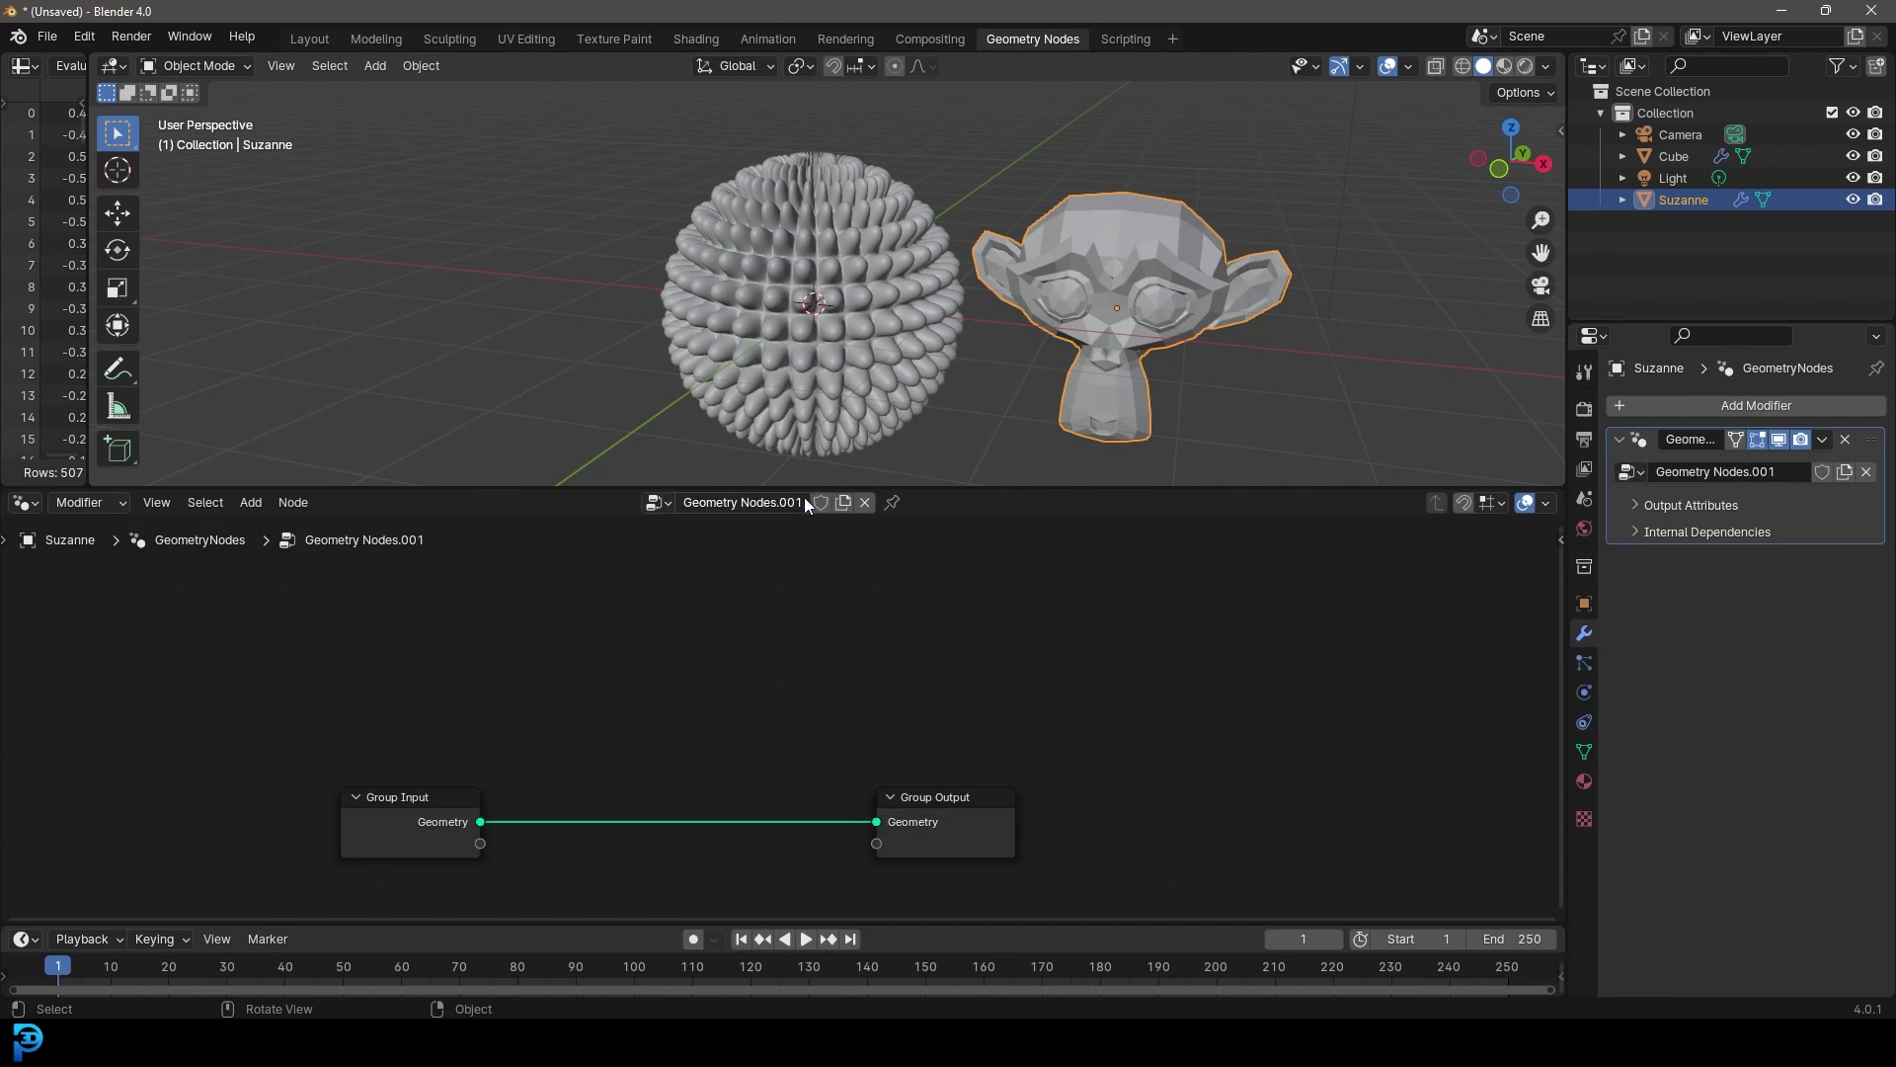
left_click(661, 502)
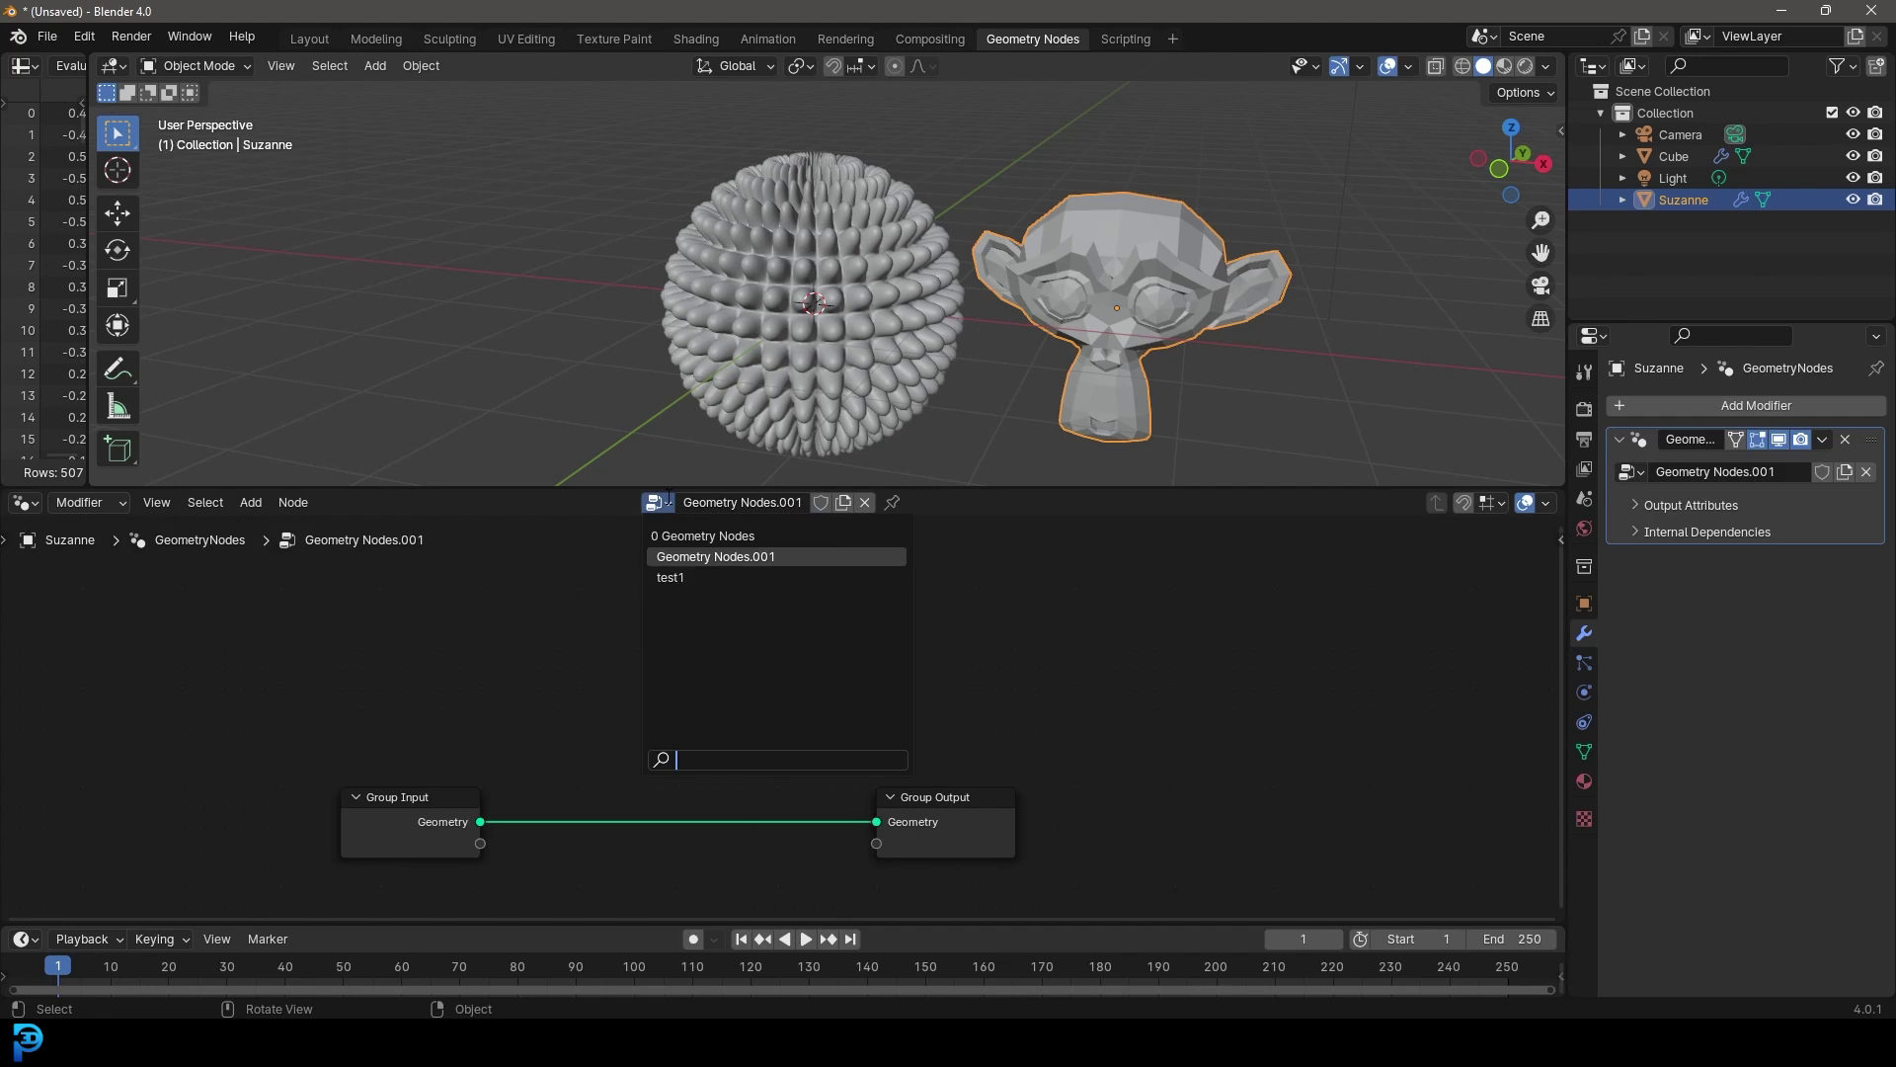
left_click(694, 578)
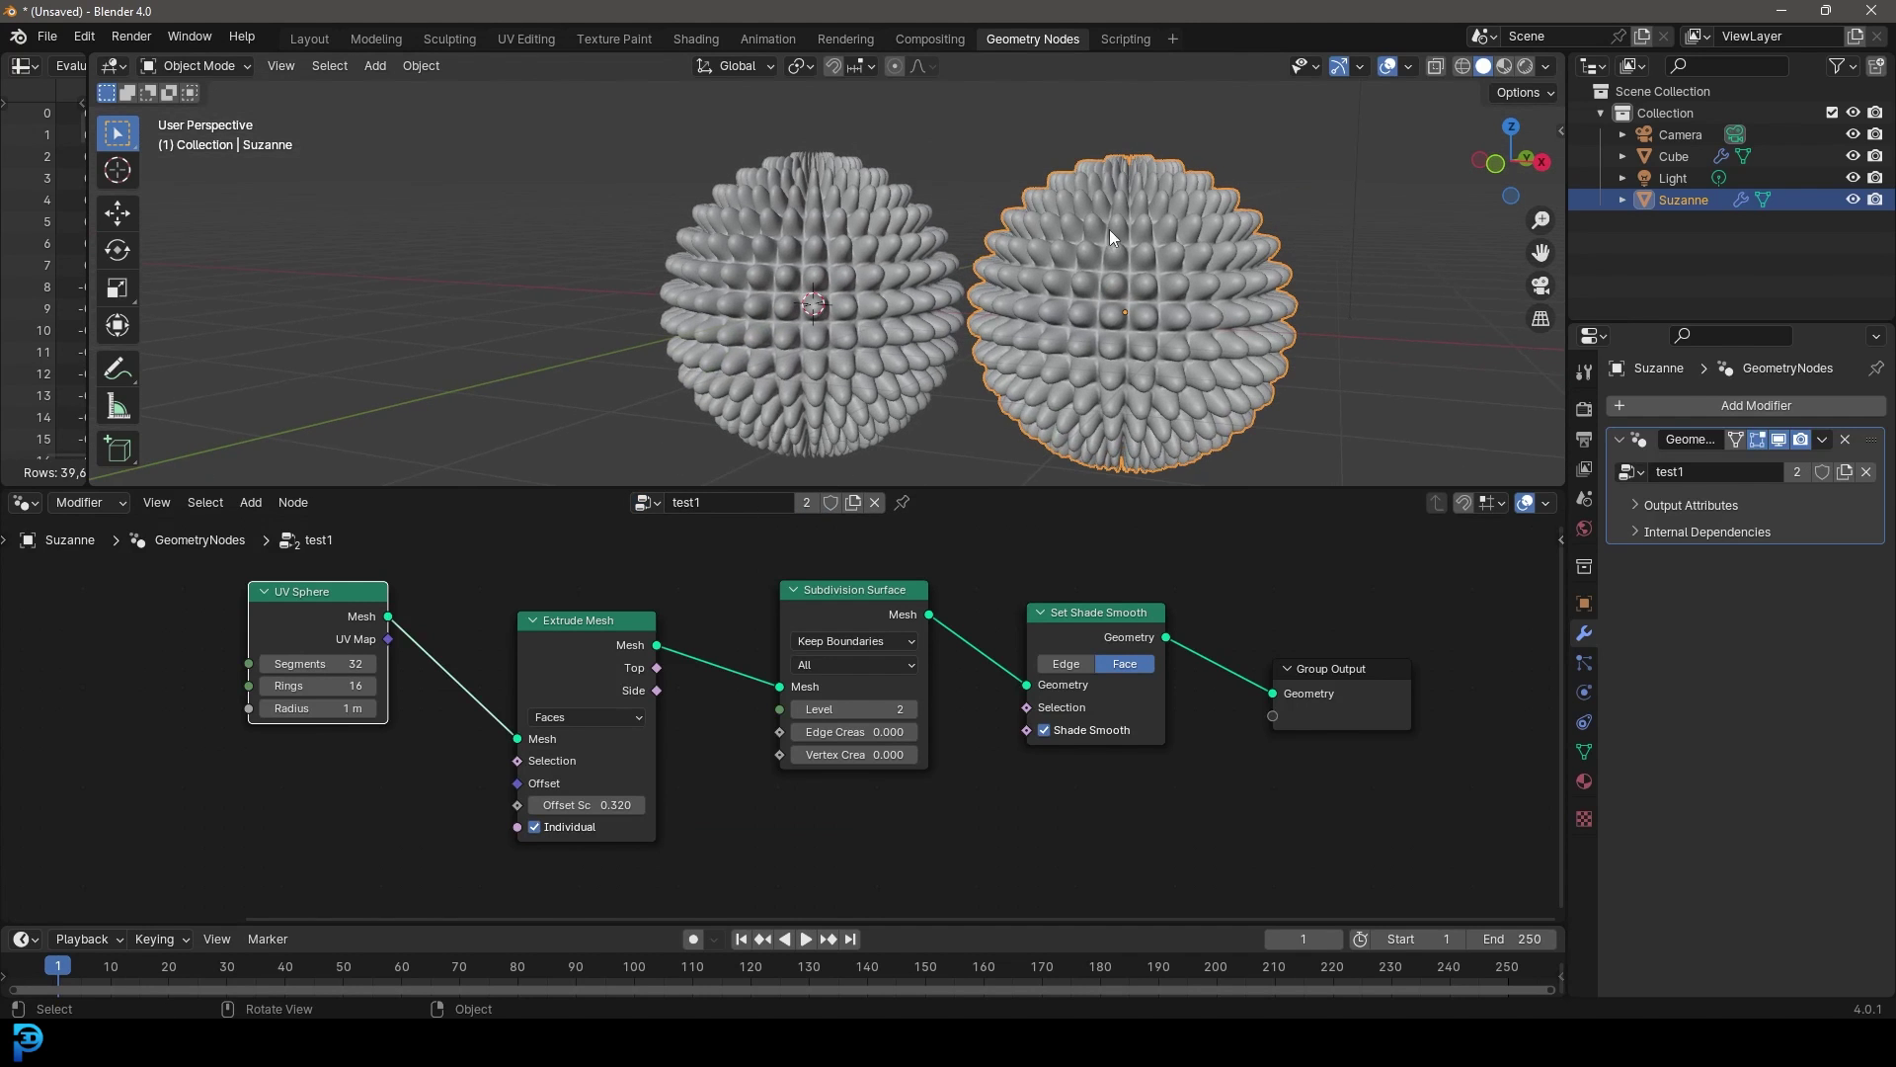
middle_click_drag(196, 701, 617, 699)
left_click_drag(235, 672, 747, 777)
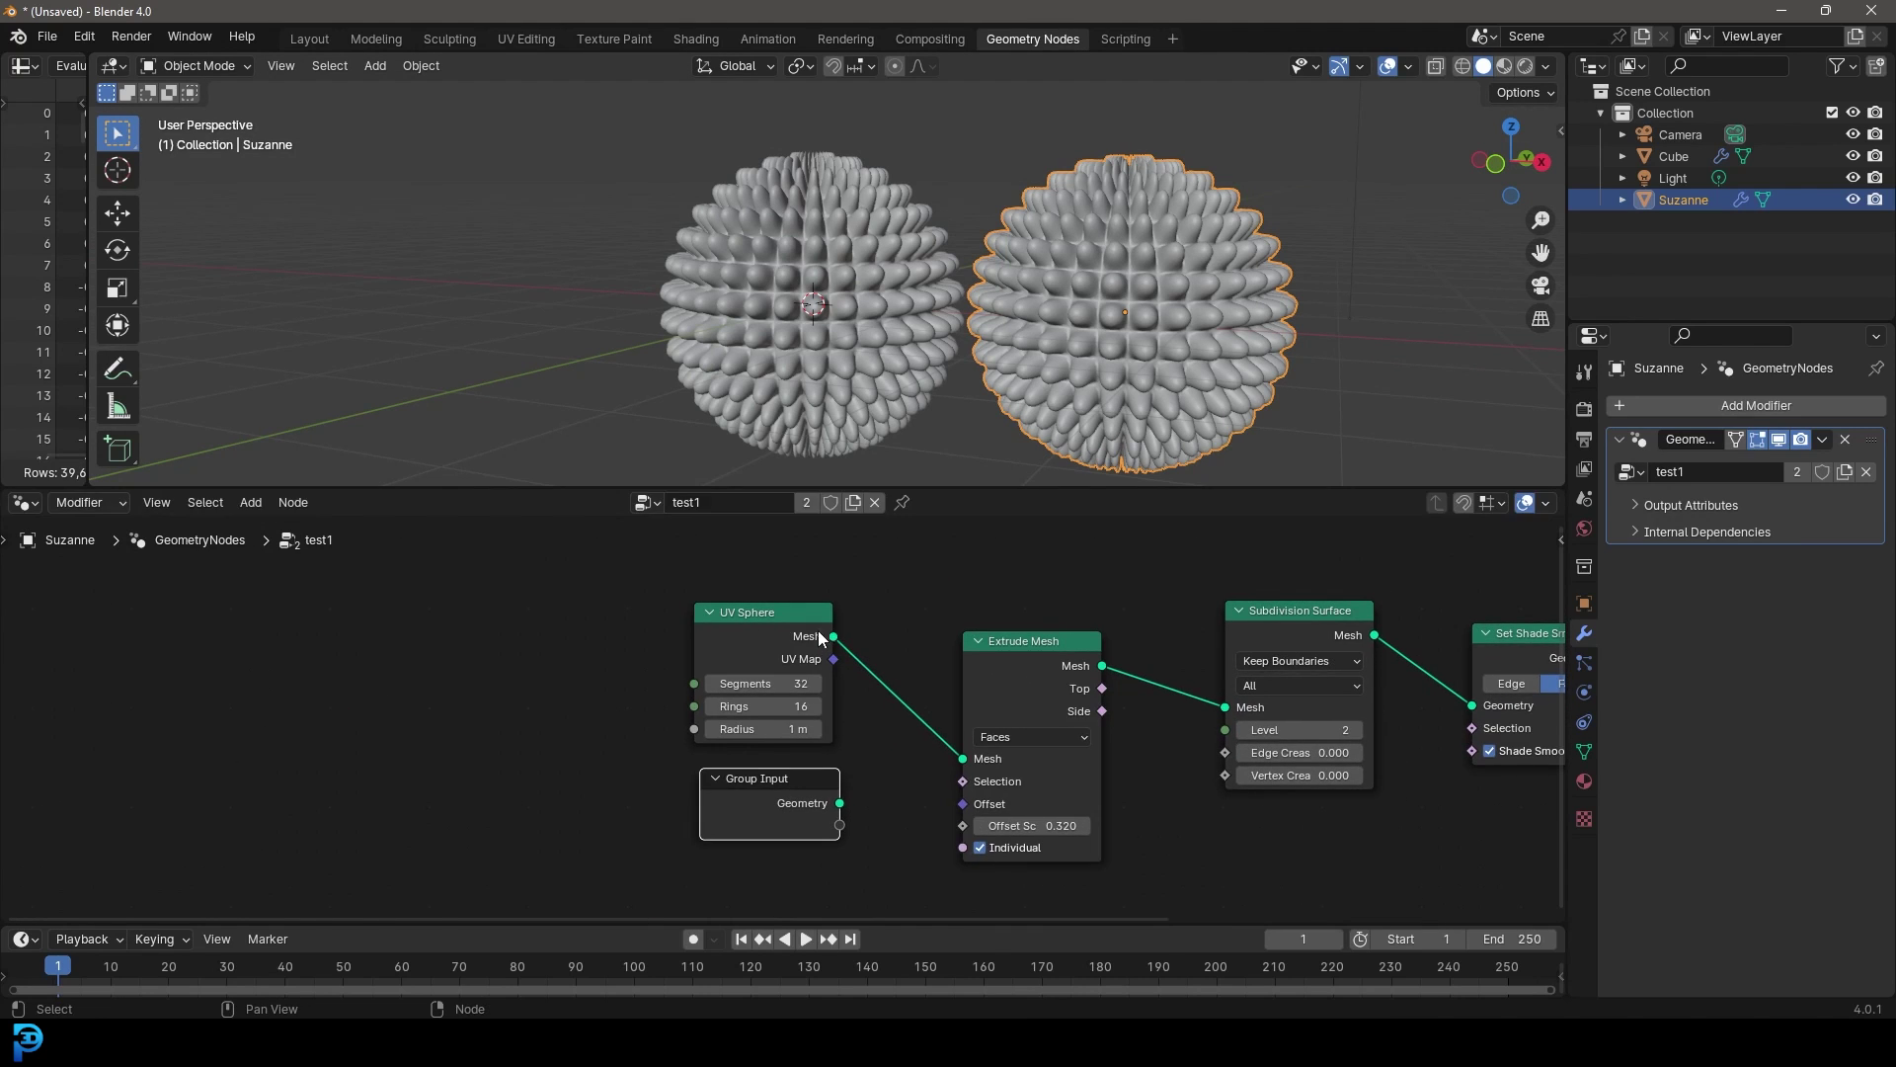
Make the monkey's node tree a single-user copy and rename it test2.
left_click(809, 500)
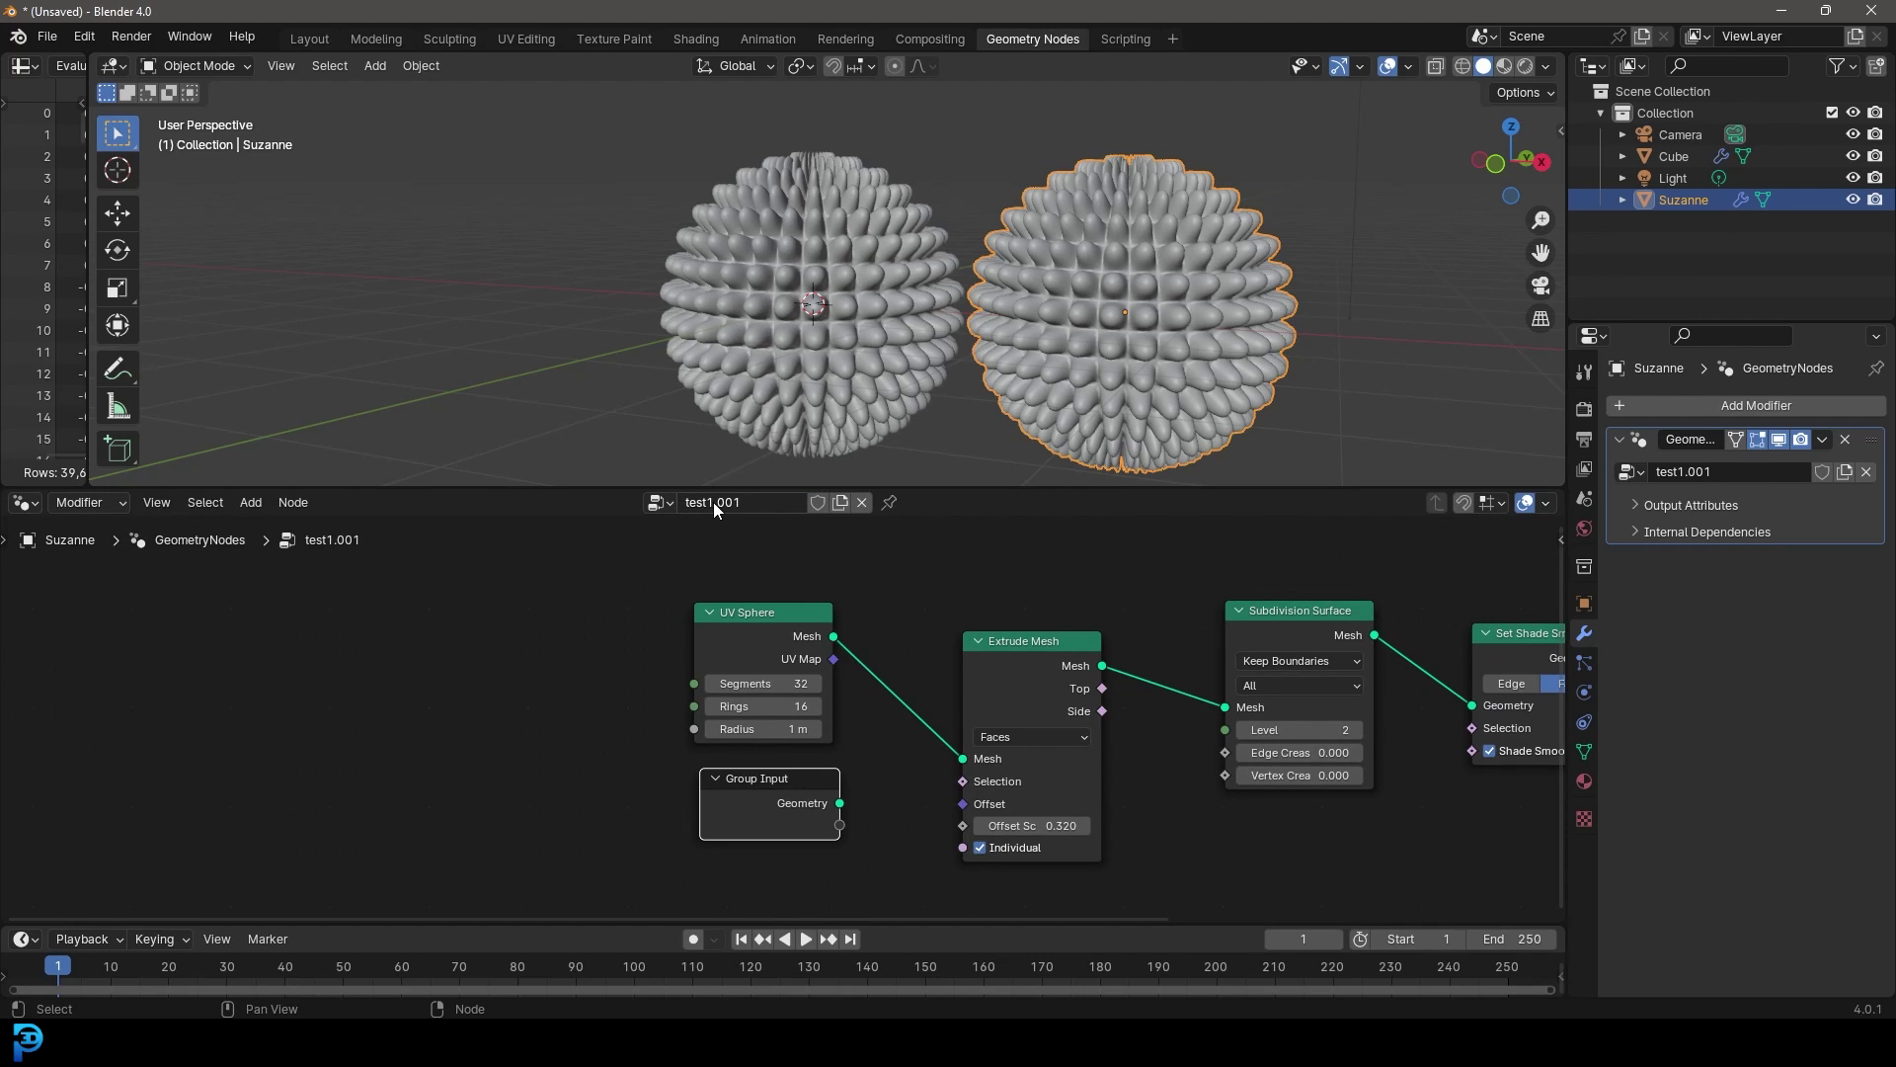
left_click(749, 502)
left_click_drag(750, 501, 708, 509)
type("2")
key("Return")
Connect the Group Input's Geometry output to the Extrude Mesh node's Mesh input in place of the UV Sphere.
left_click_drag(753, 782, 963, 759)
scroll(1136, 296, "up", 3)
middle_click_drag(1189, 280, 1304, 281)
scroll(1245, 360, "down", 4)
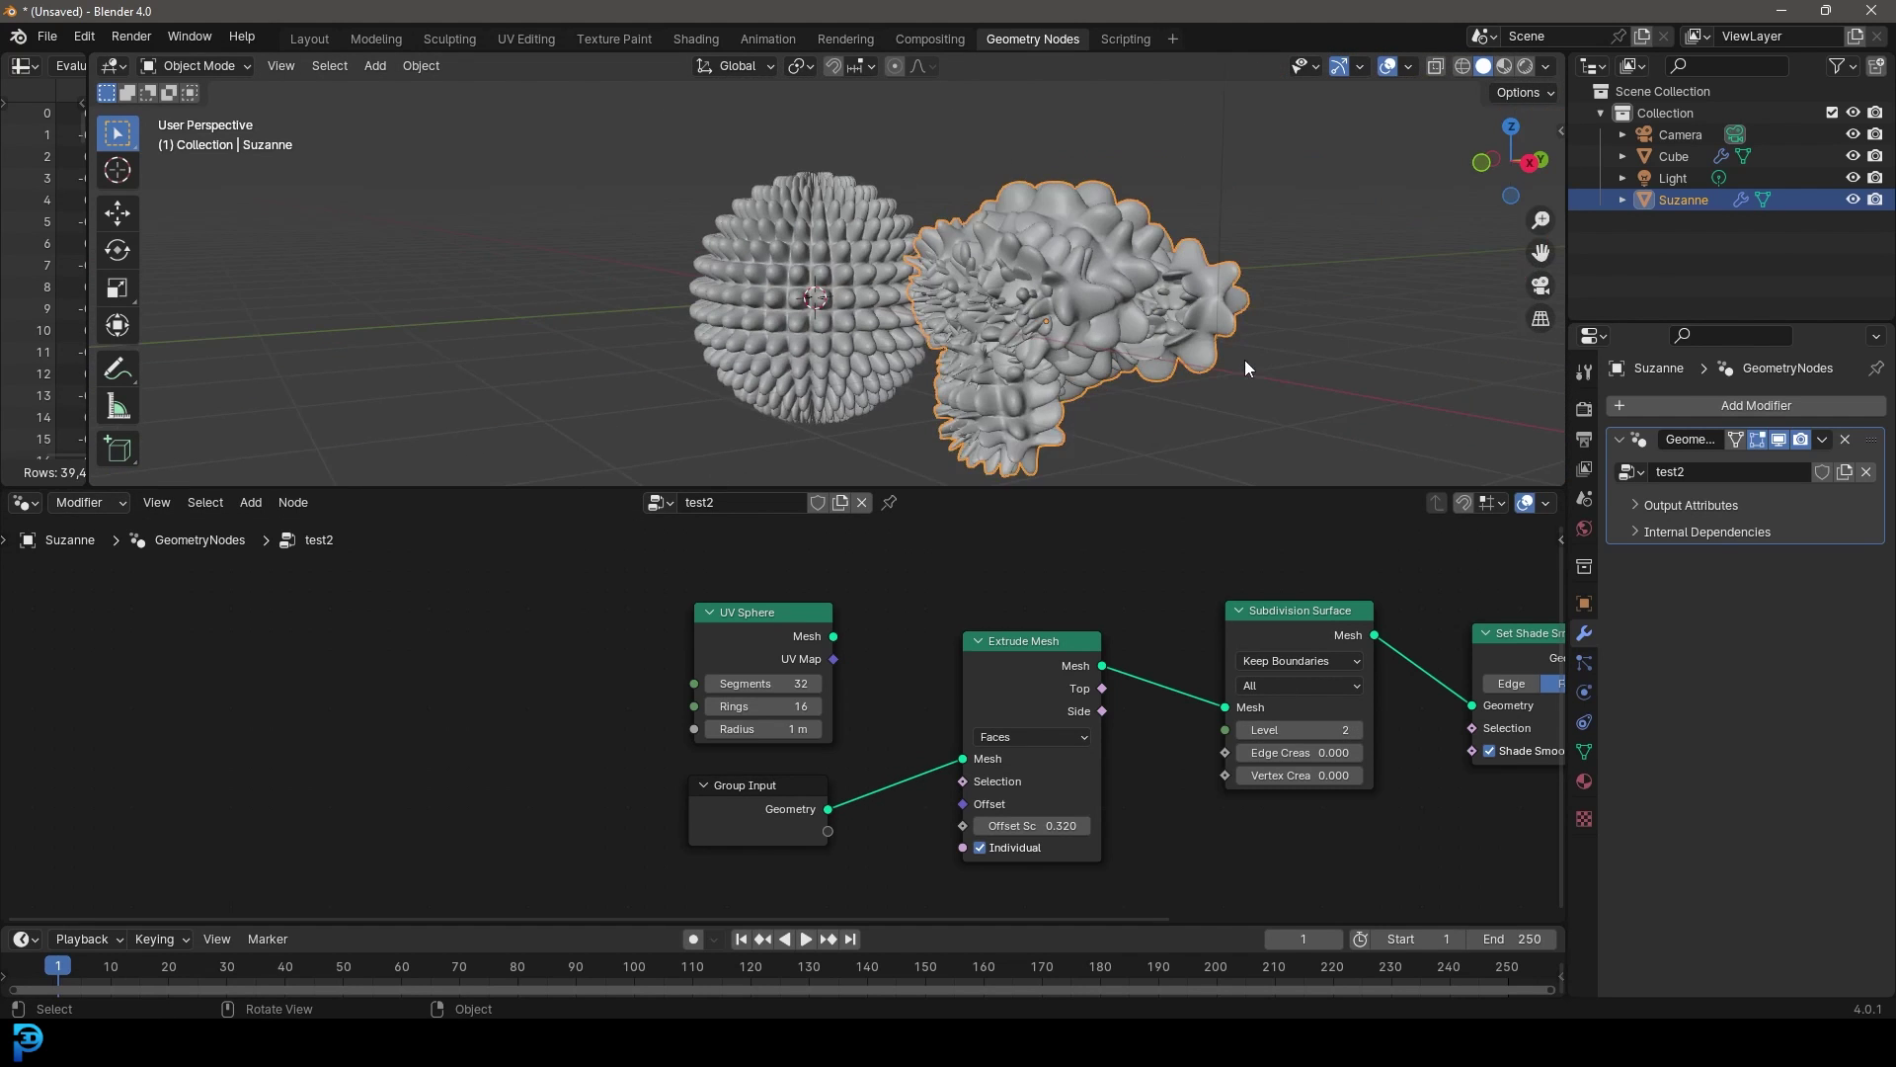
middle_click_drag(867, 290, 991, 296)
Set the Extrude Mesh node's Offset Scale to 0.040 in the monkey's node tree.
middle_click_drag(1145, 778, 899, 729)
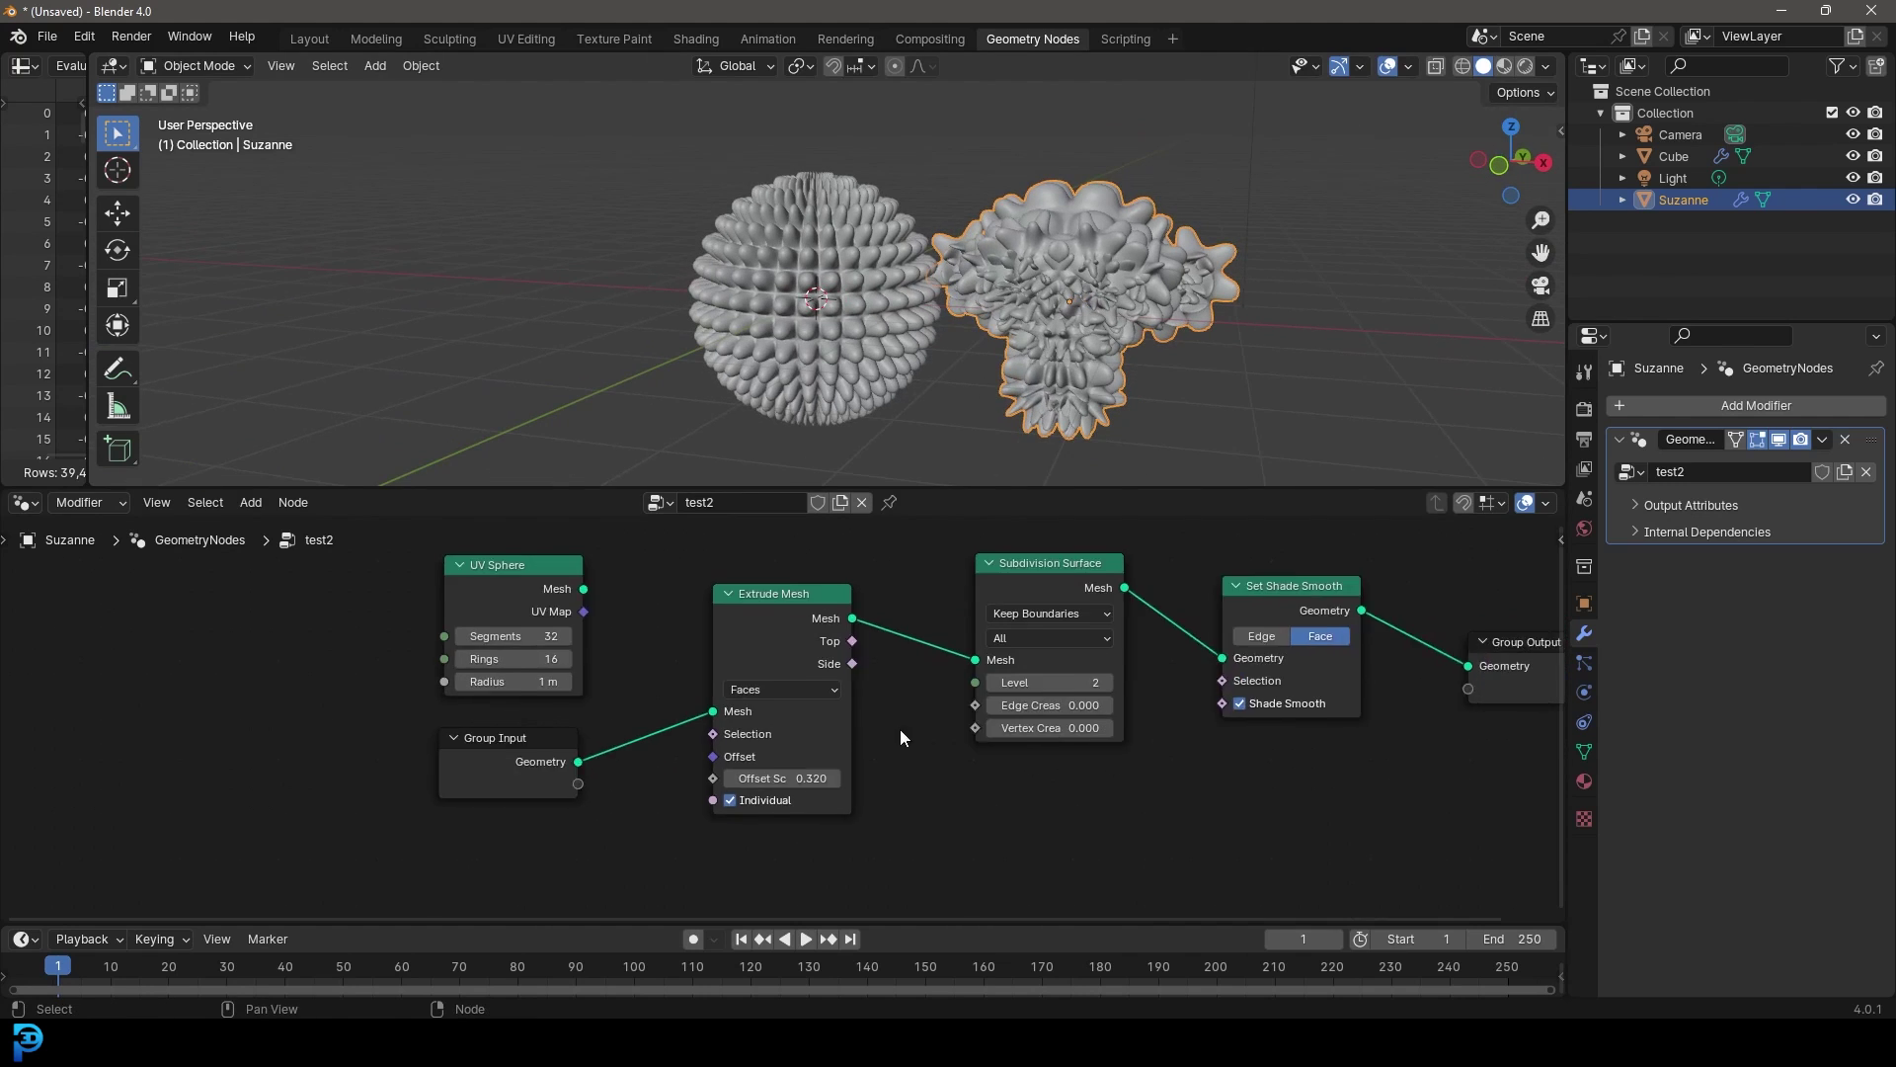
scroll(869, 741, "up", 2)
left_click_drag(795, 790, 518, 790, "shift")
scroll(1105, 318, "up", 8)
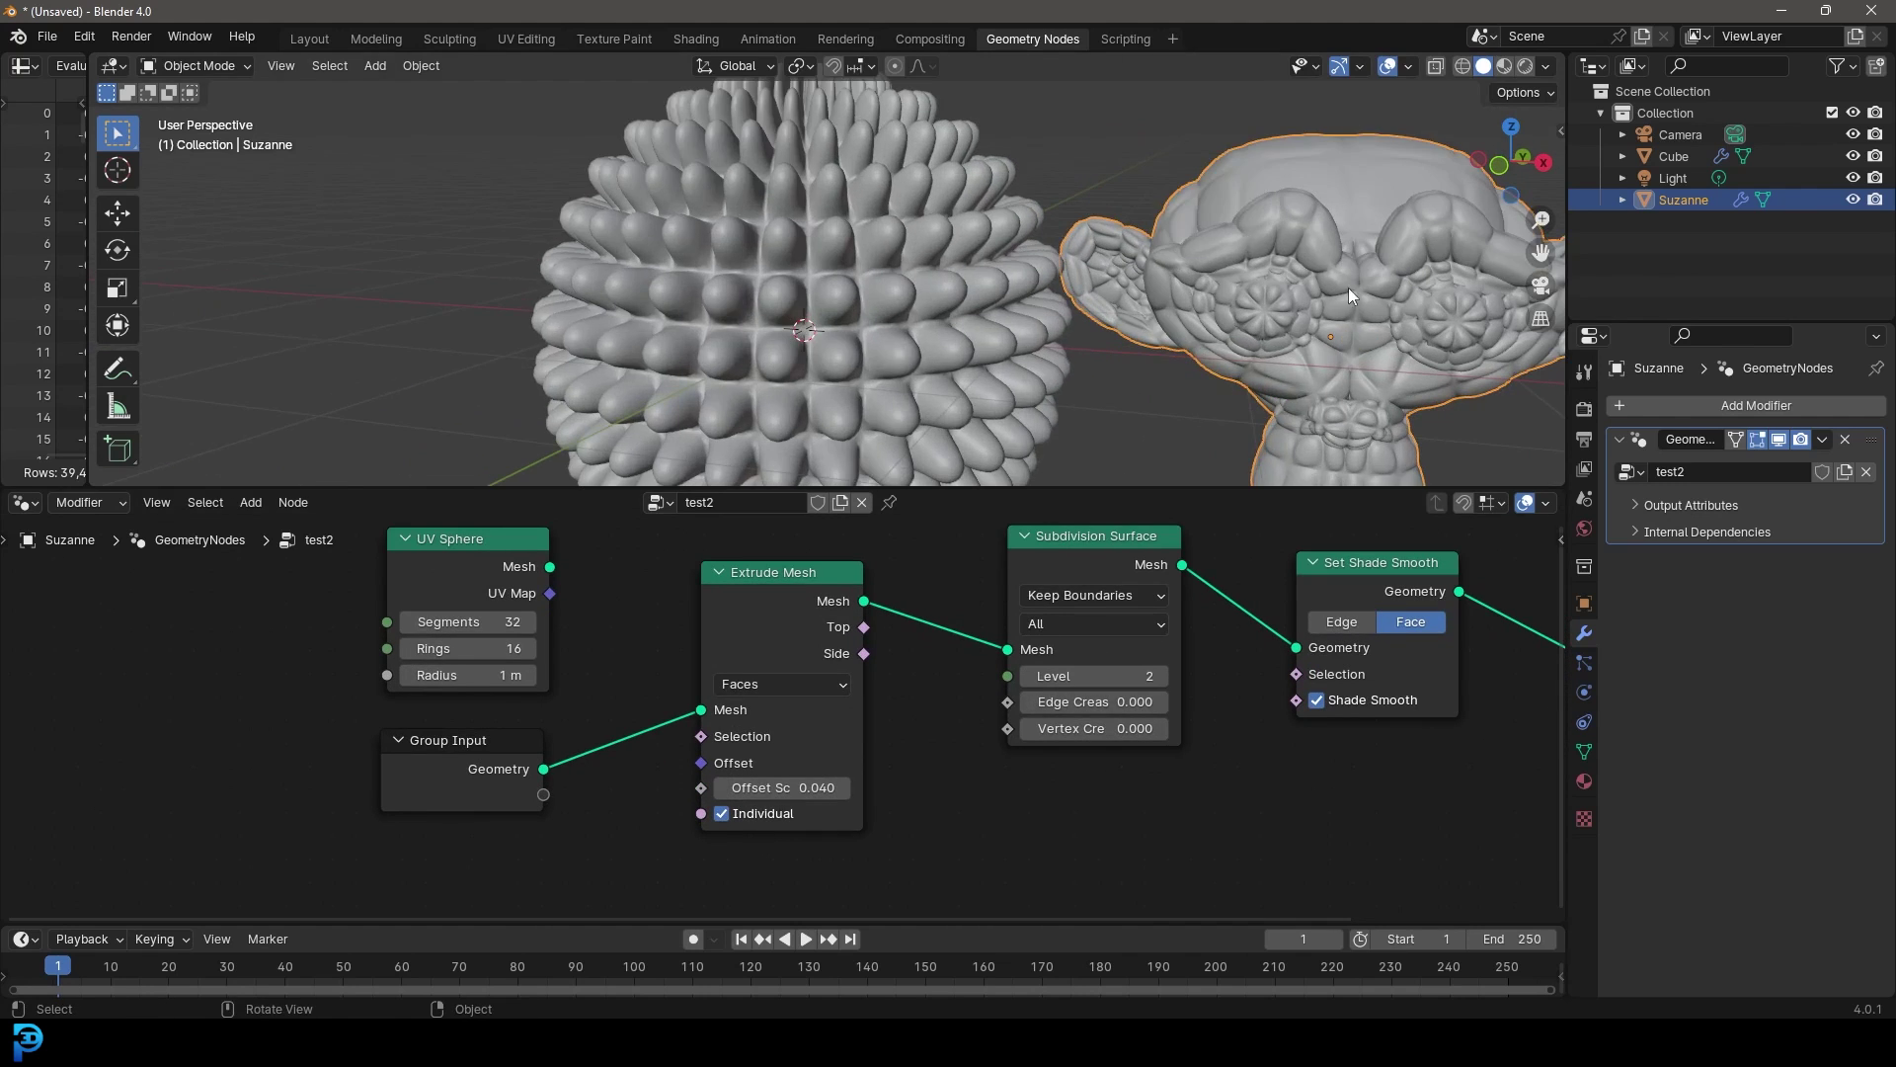
scroll(989, 287, "down", 4)
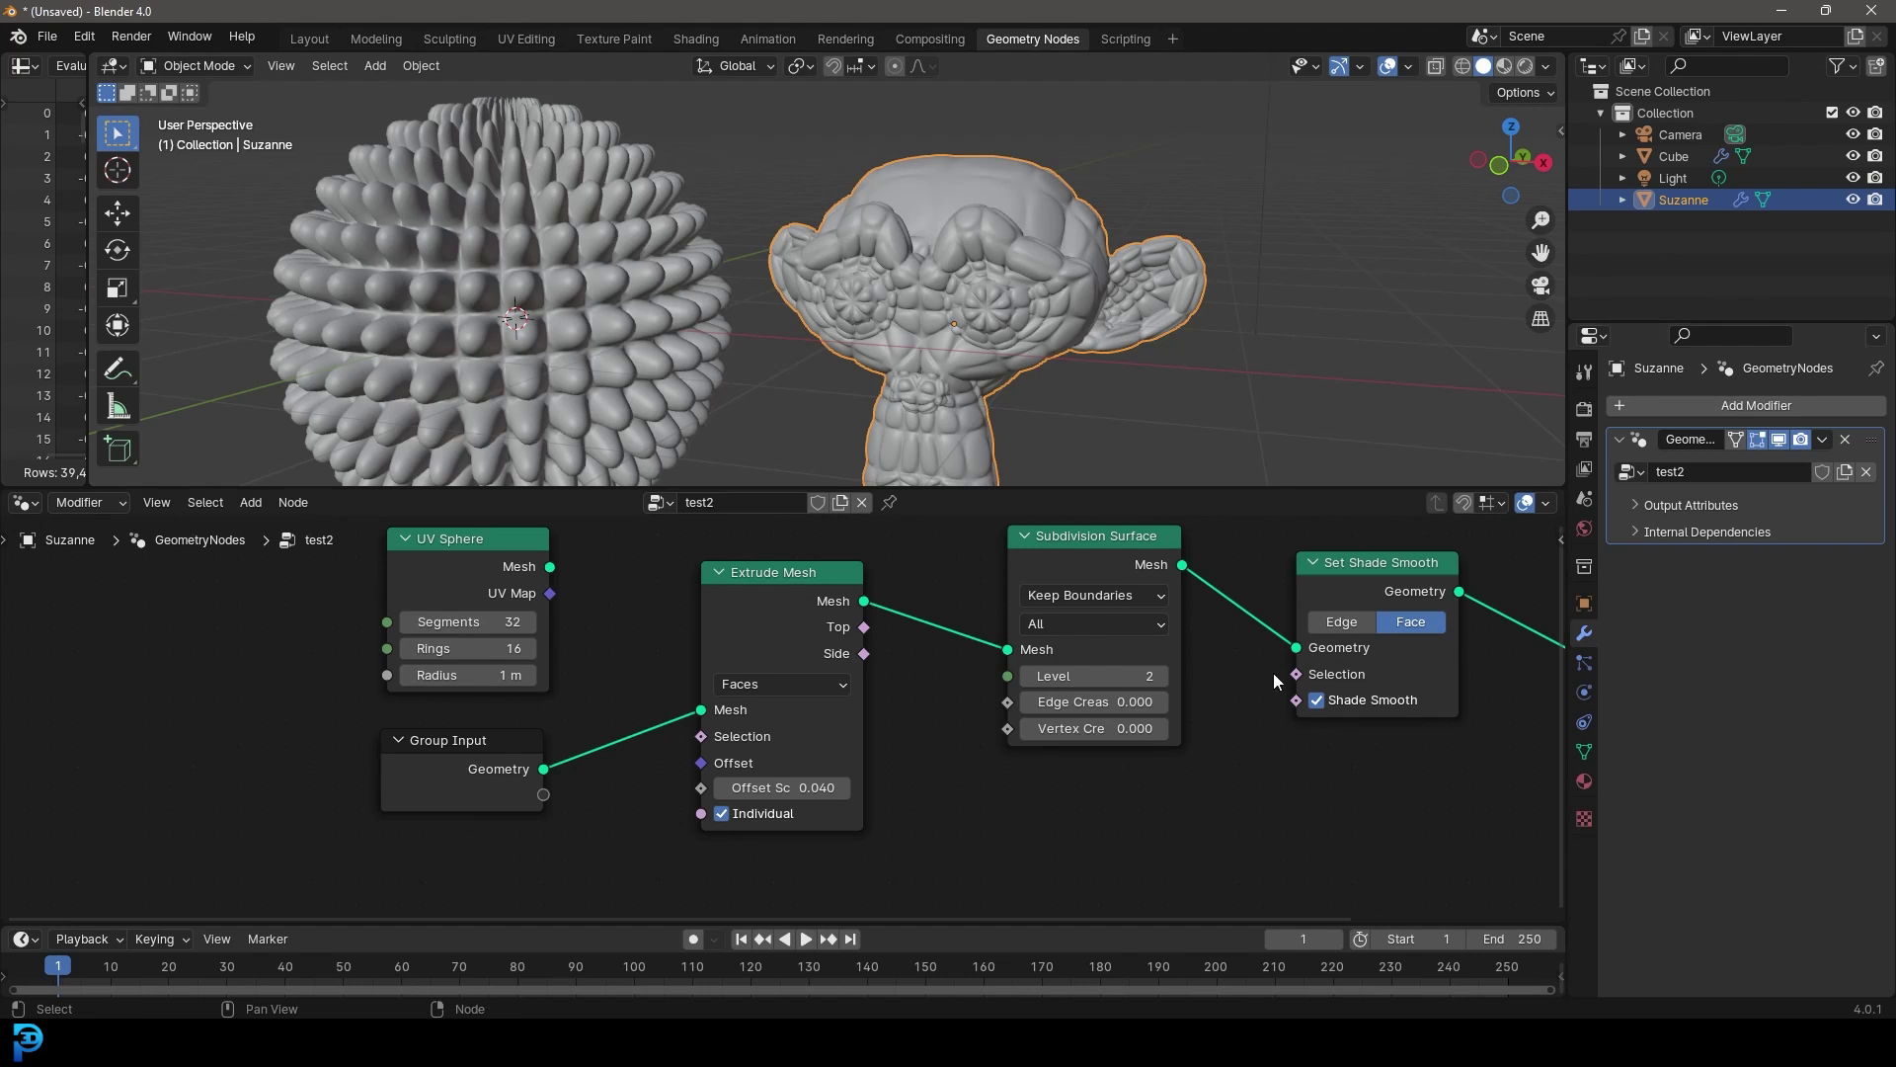
scroll(1123, 684, "down", 2)
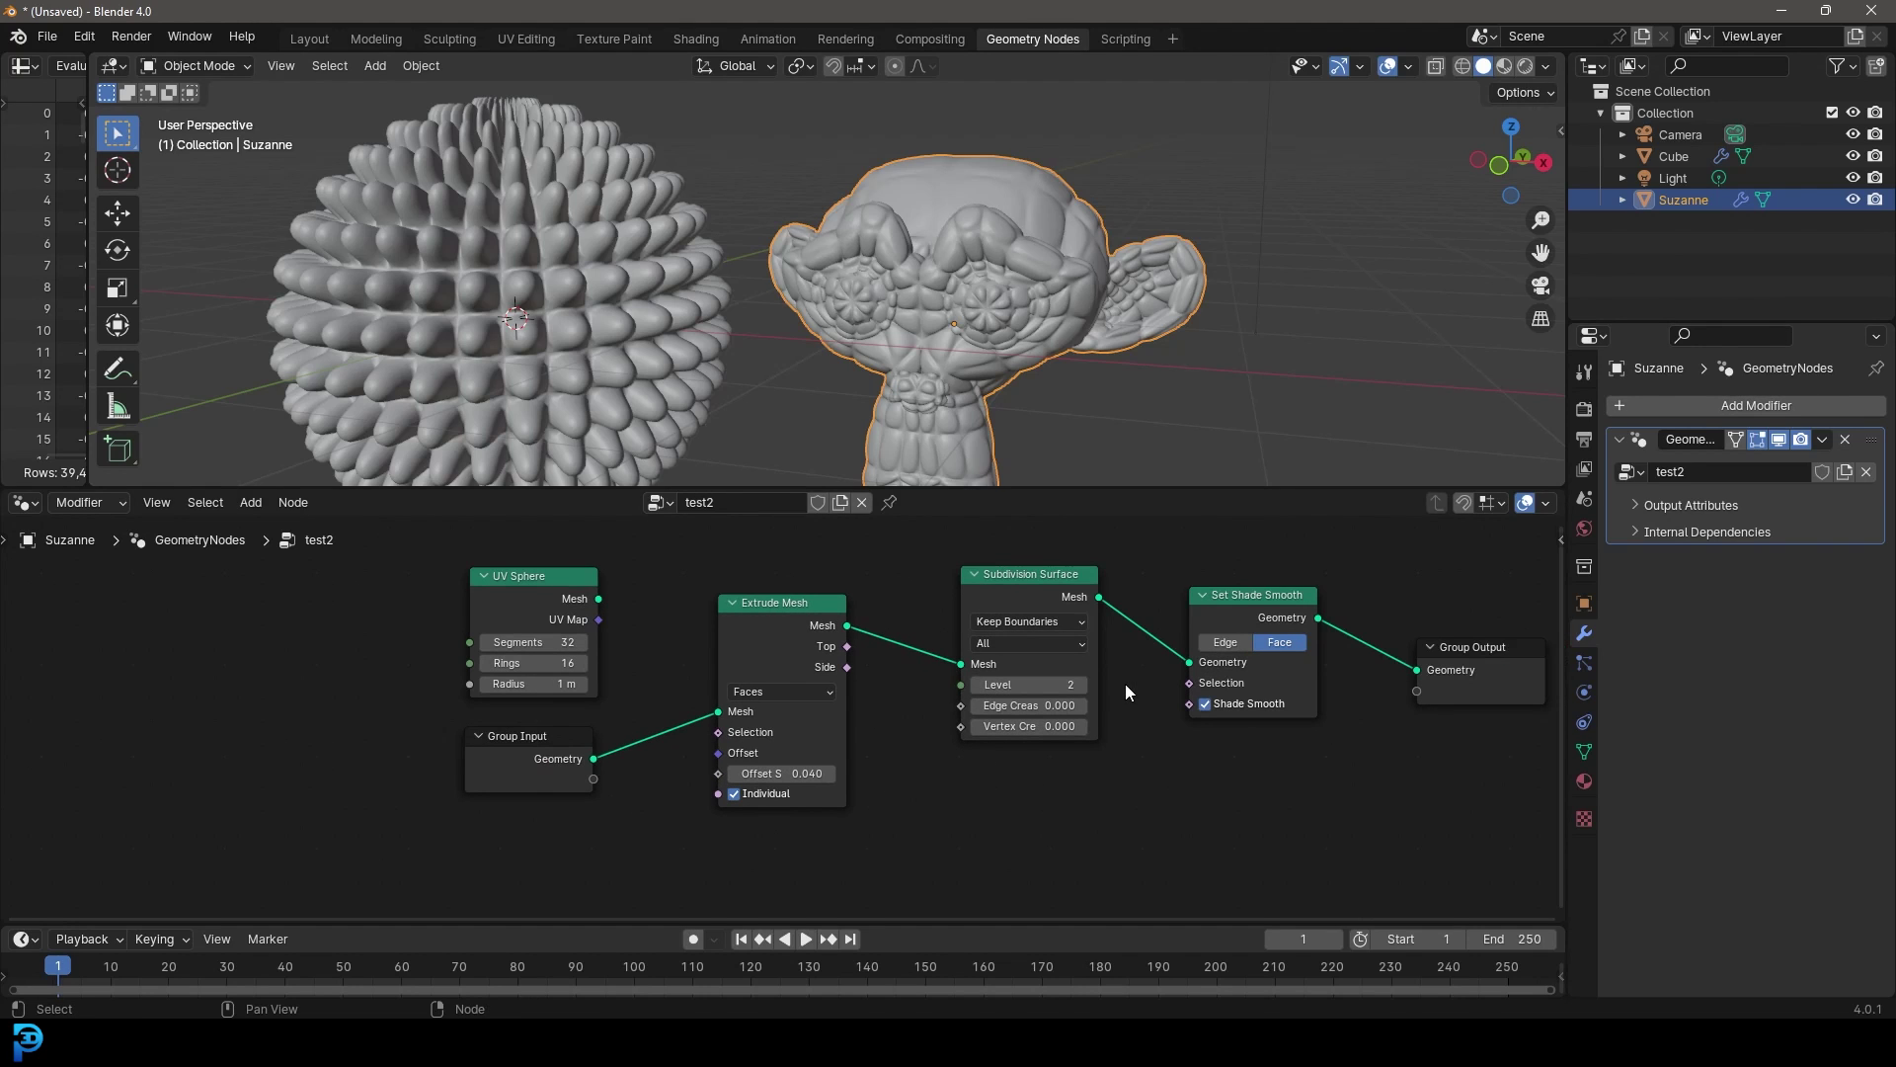
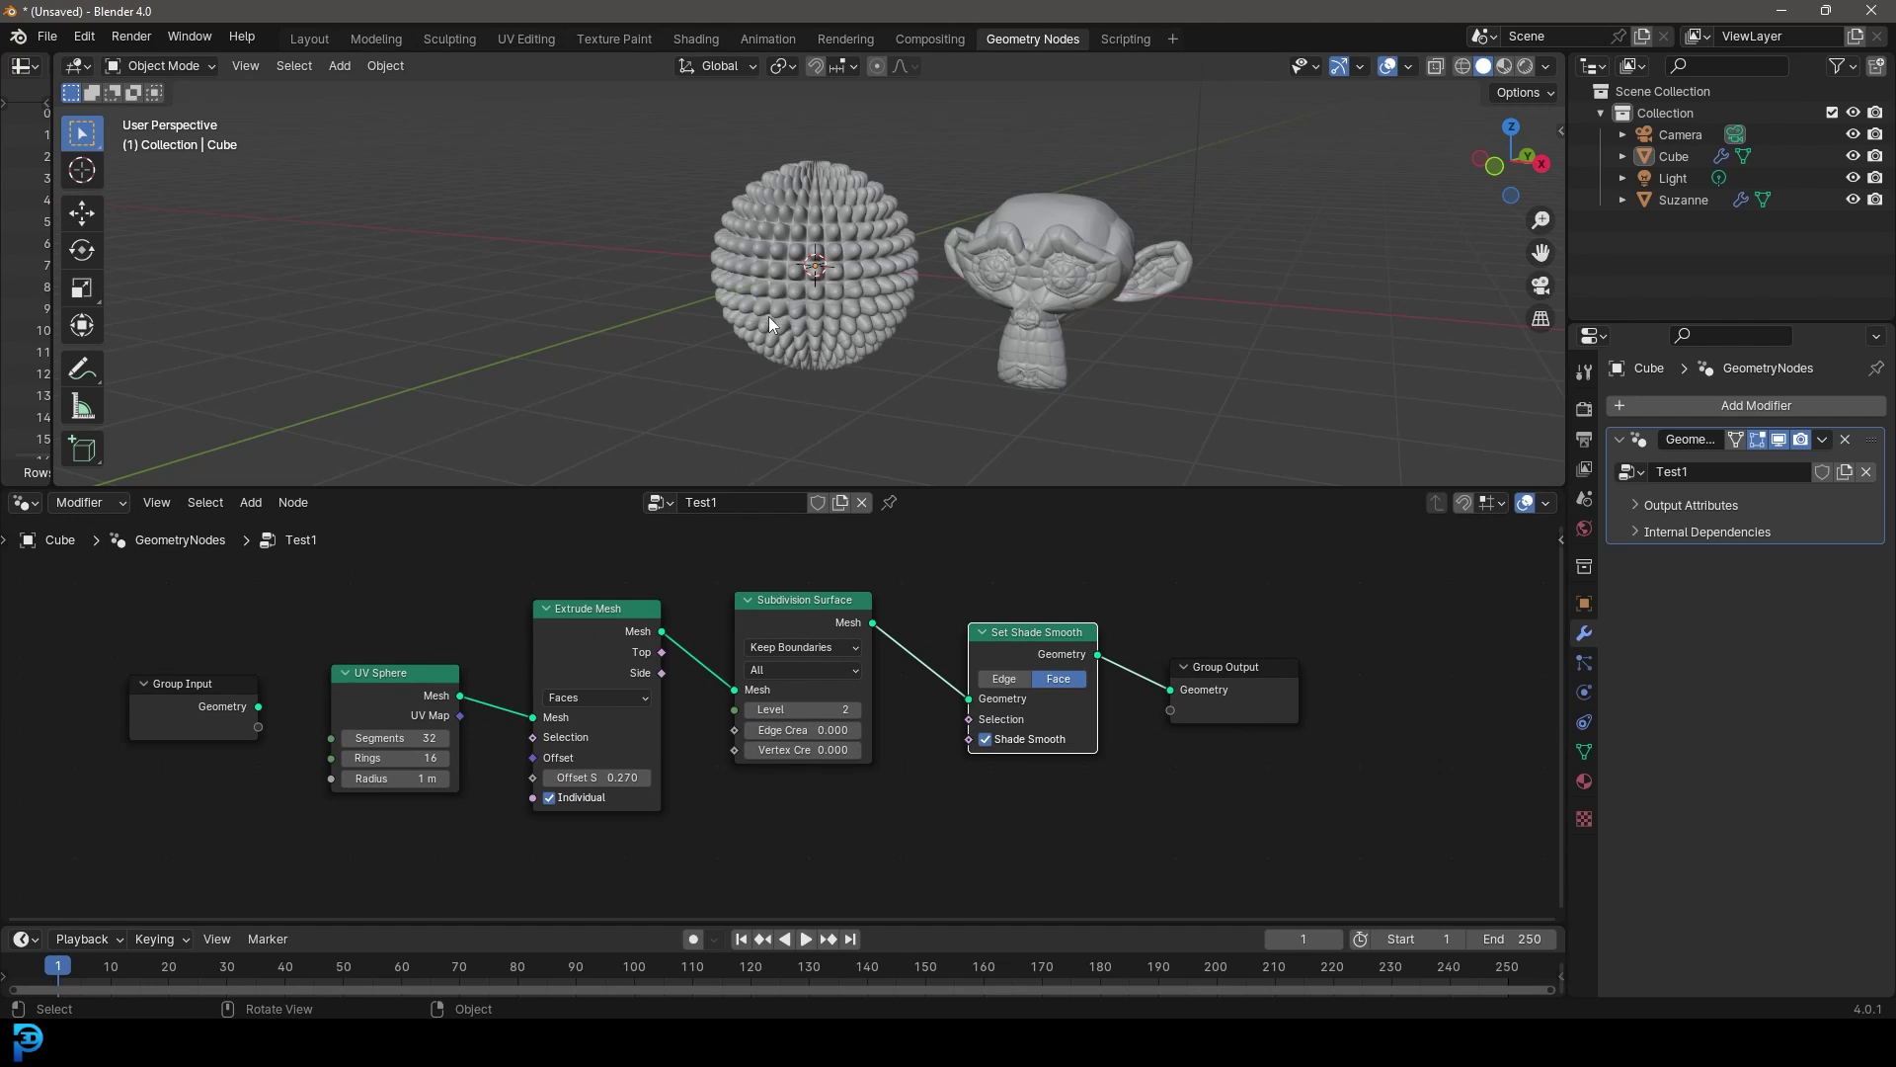
Select the spiky sphere to show its Test1 node tree, and move the Group Input and UV Sphere nodes further left of Extrude Mesh.
left_click(863, 235)
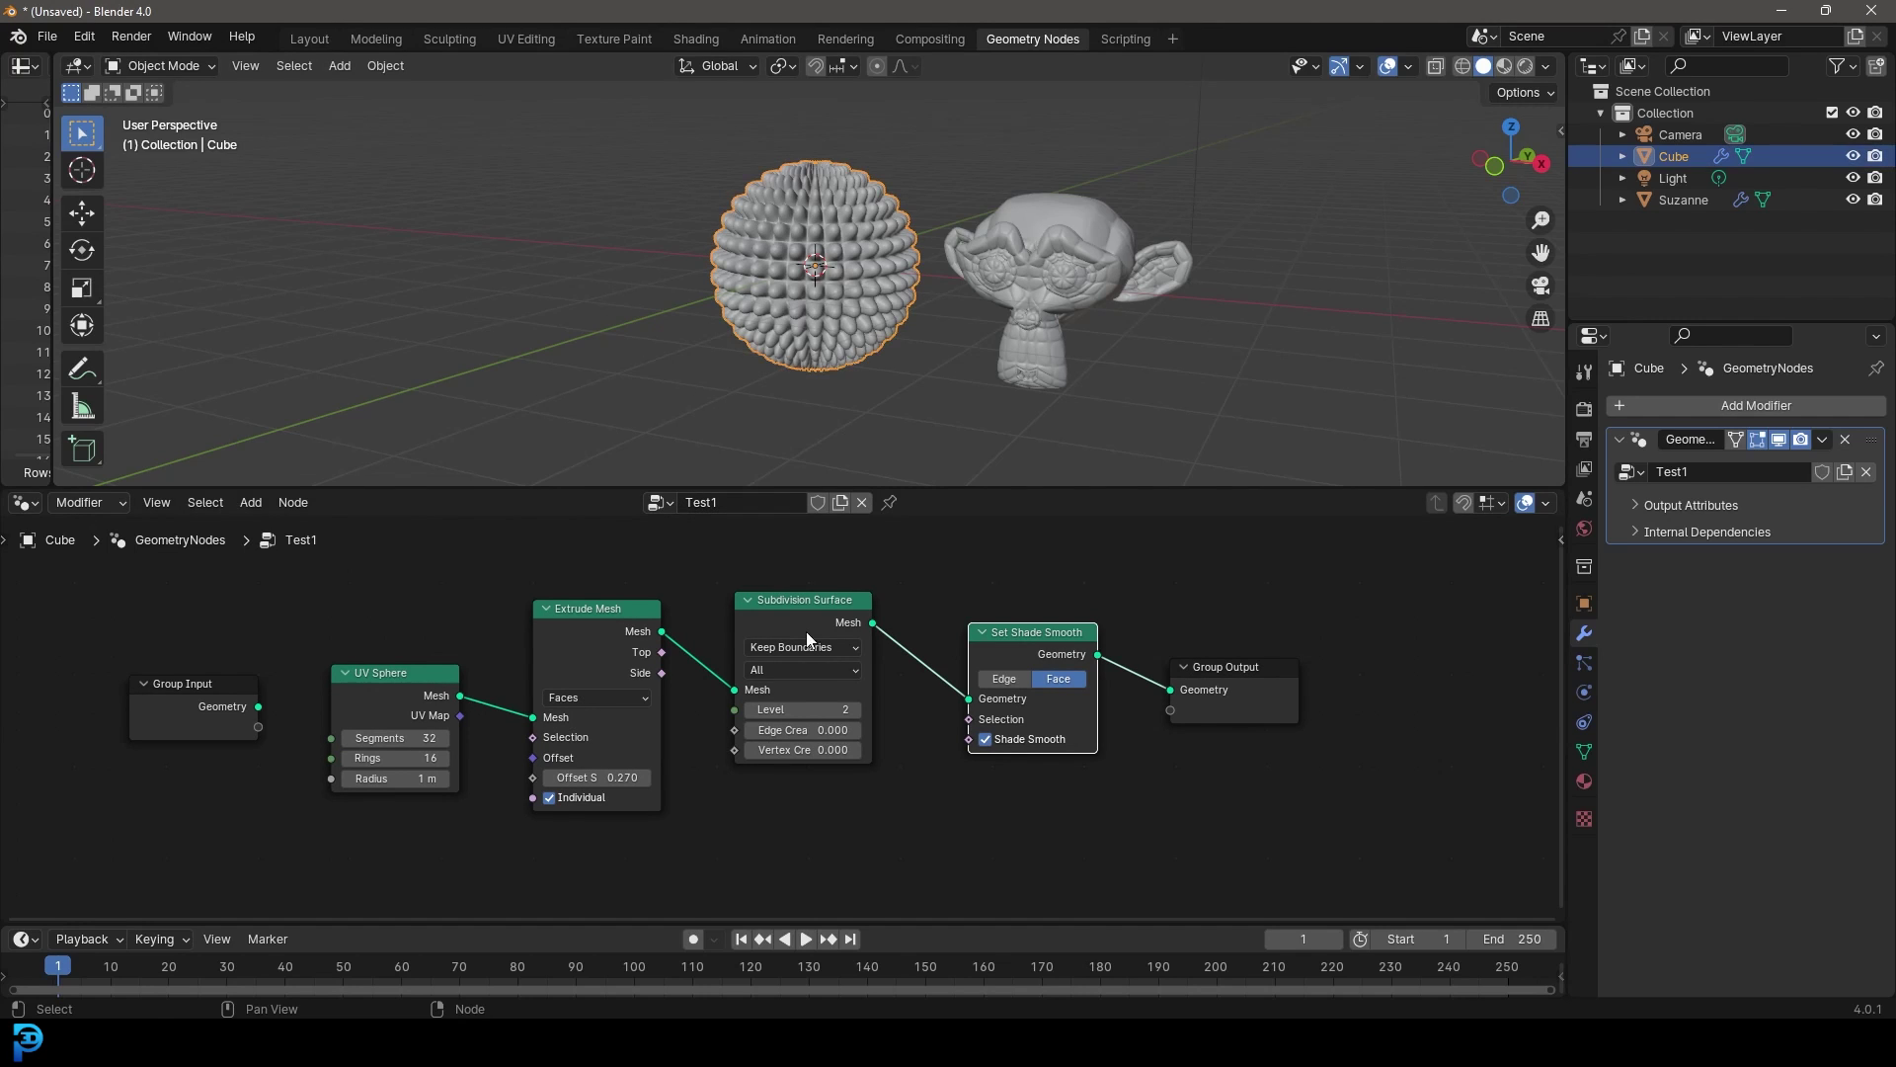
scroll(672, 696, "down", 1)
left_click_drag(465, 827, 986, 606)
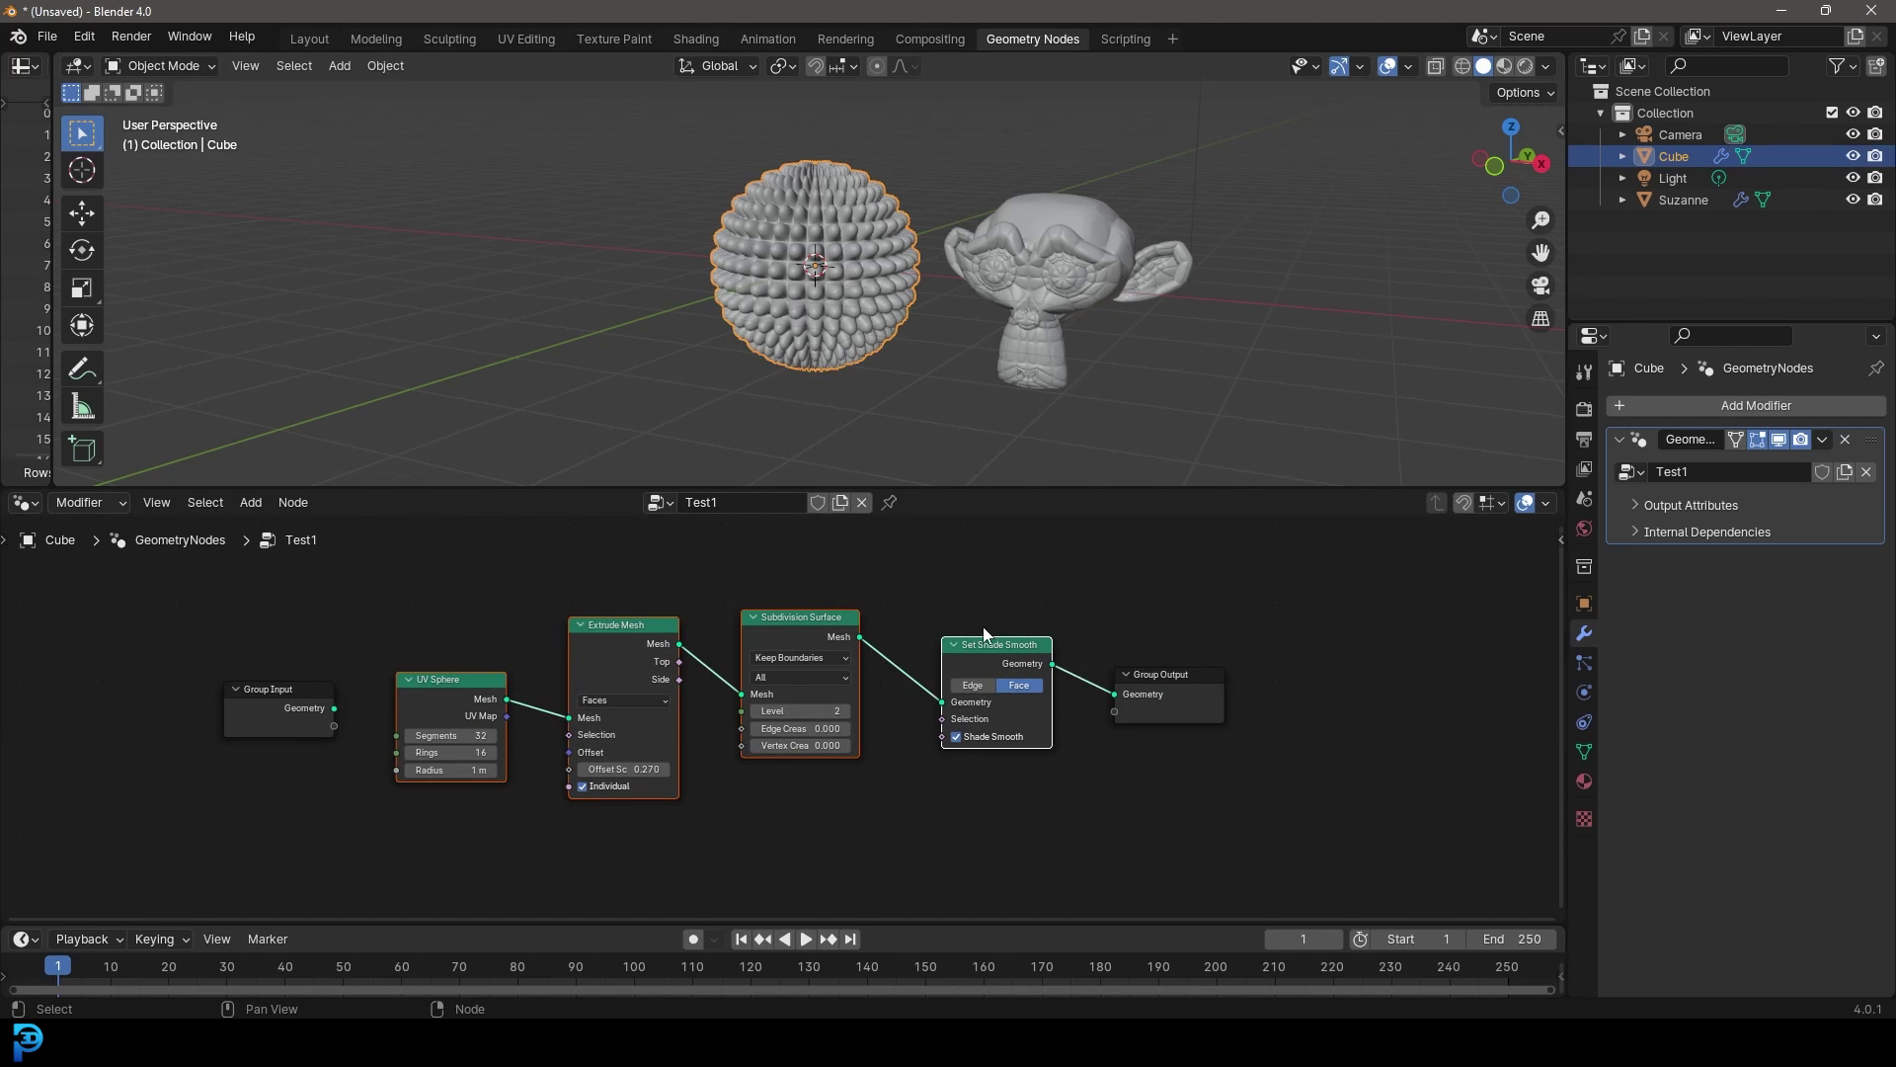
scroll(796, 738, "down", 1)
scroll(810, 739, "up", 2)
mouse_move(1102, 754)
middle_mouse_down()
mouse_move(932, 757)
mouse_move(1075, 729)
middle_mouse_up()
scroll(1074, 729, "up", 1)
middle_click_drag(327, 653, 635, 677)
left_click_drag(512, 685, 359, 685)
left_click_drag(683, 672, 627, 626)
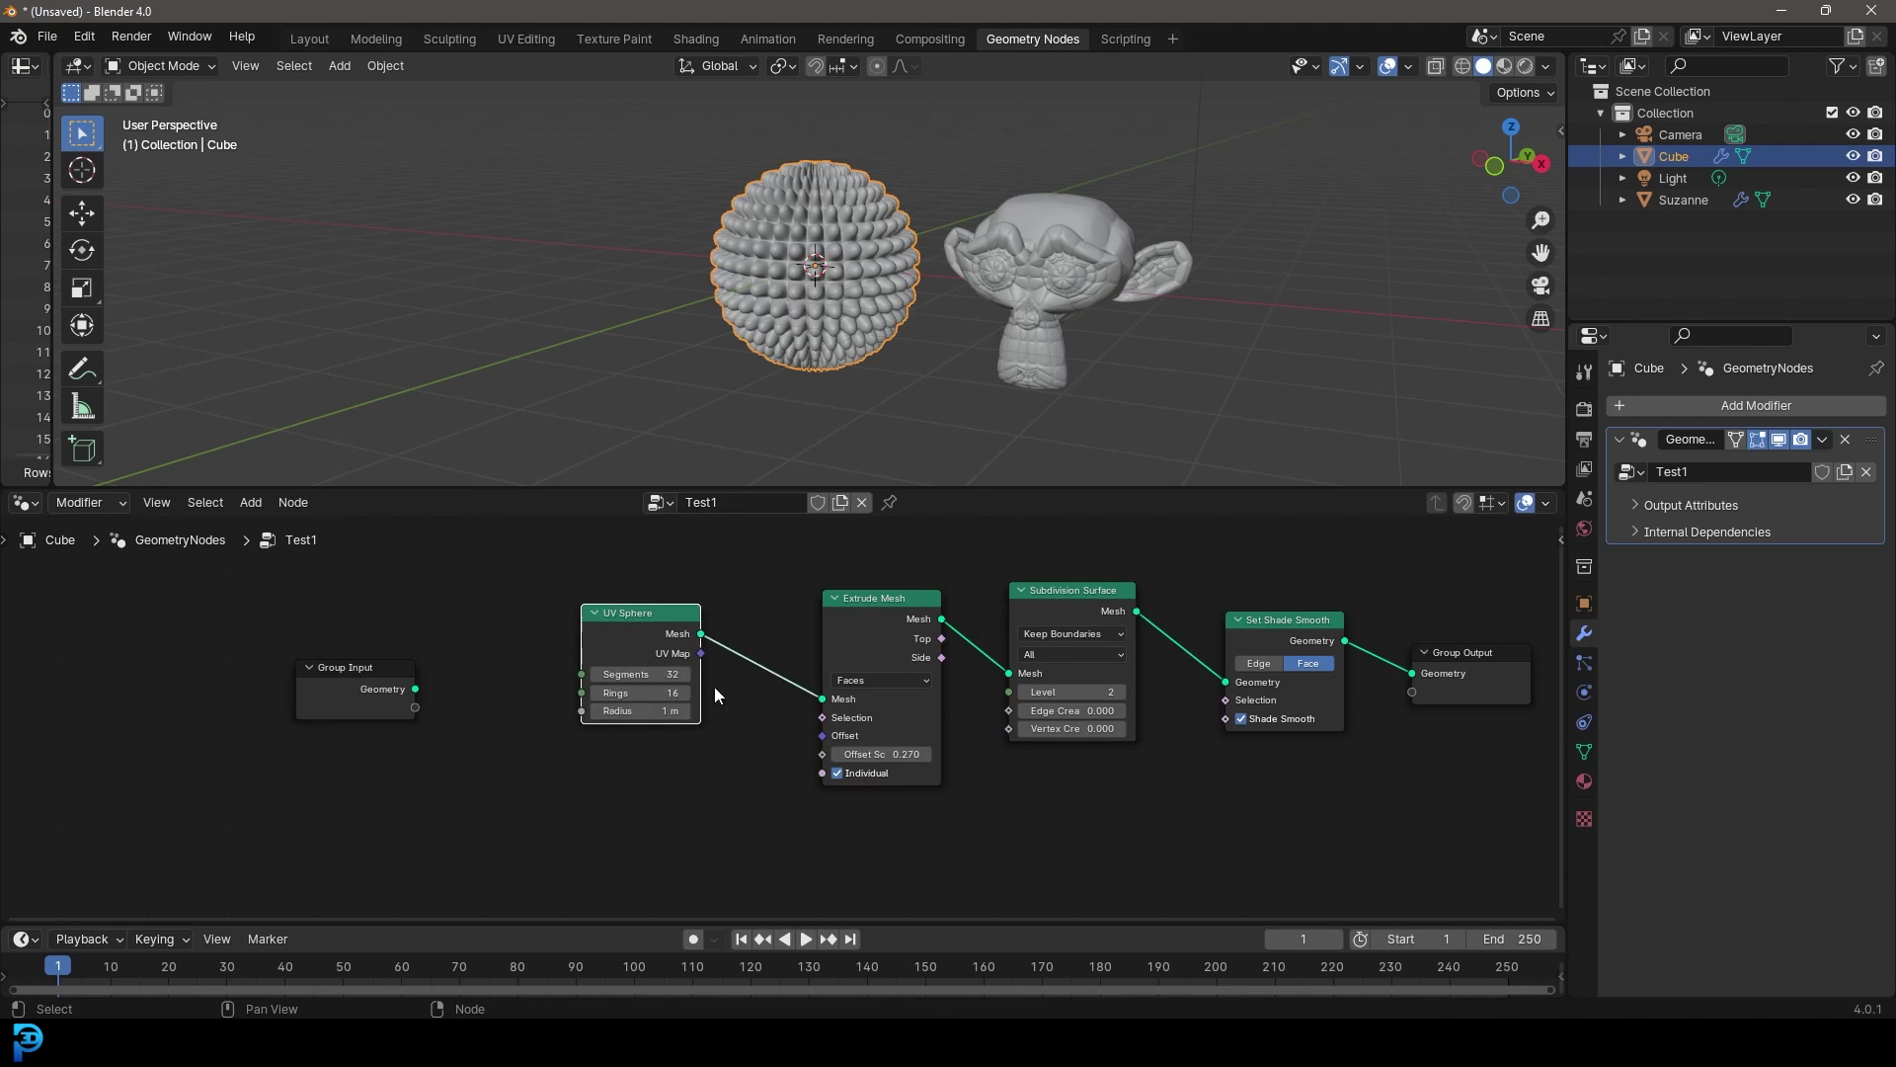
Duplicate the UV Sphere node and place the copy below the original.
middle_click_drag(704, 686, 530, 655)
scroll(1010, 728, "down", 3)
middle_click_drag(1010, 728, 944, 684)
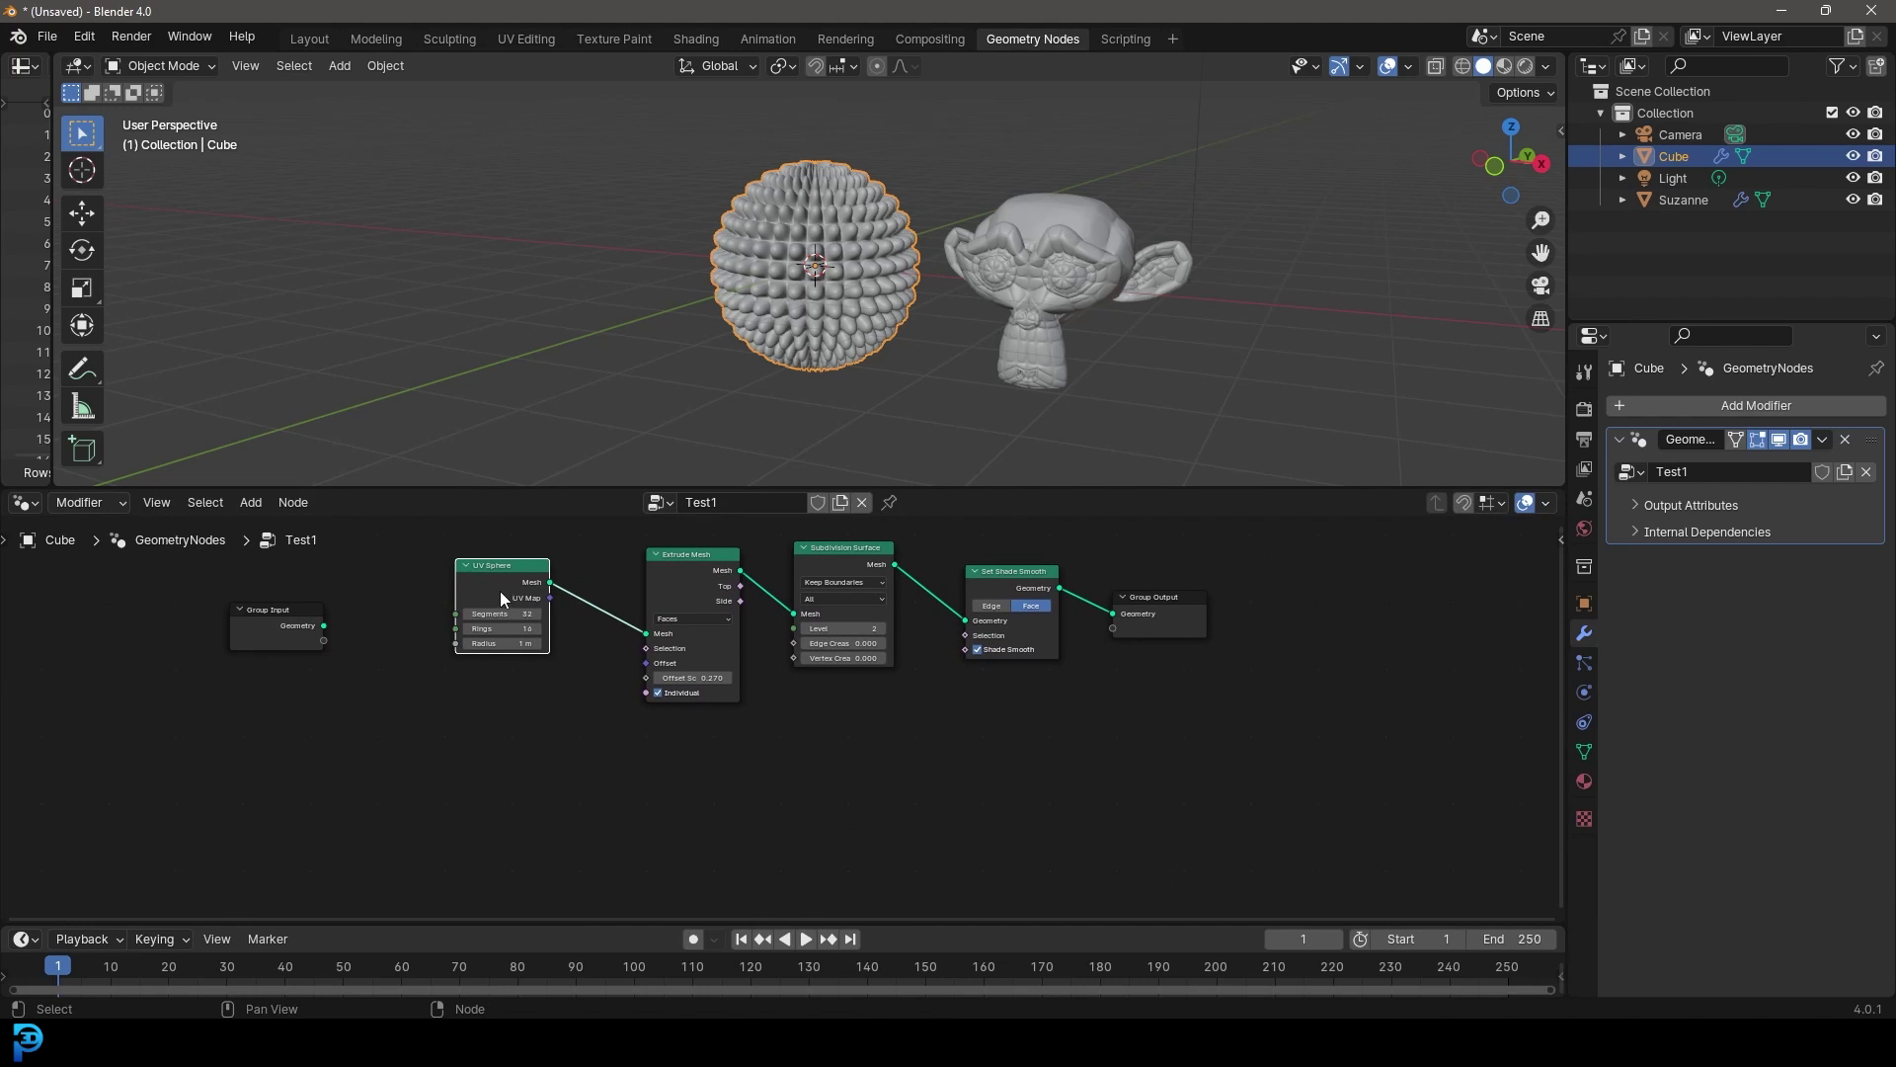
scroll(499, 581, "up", 2)
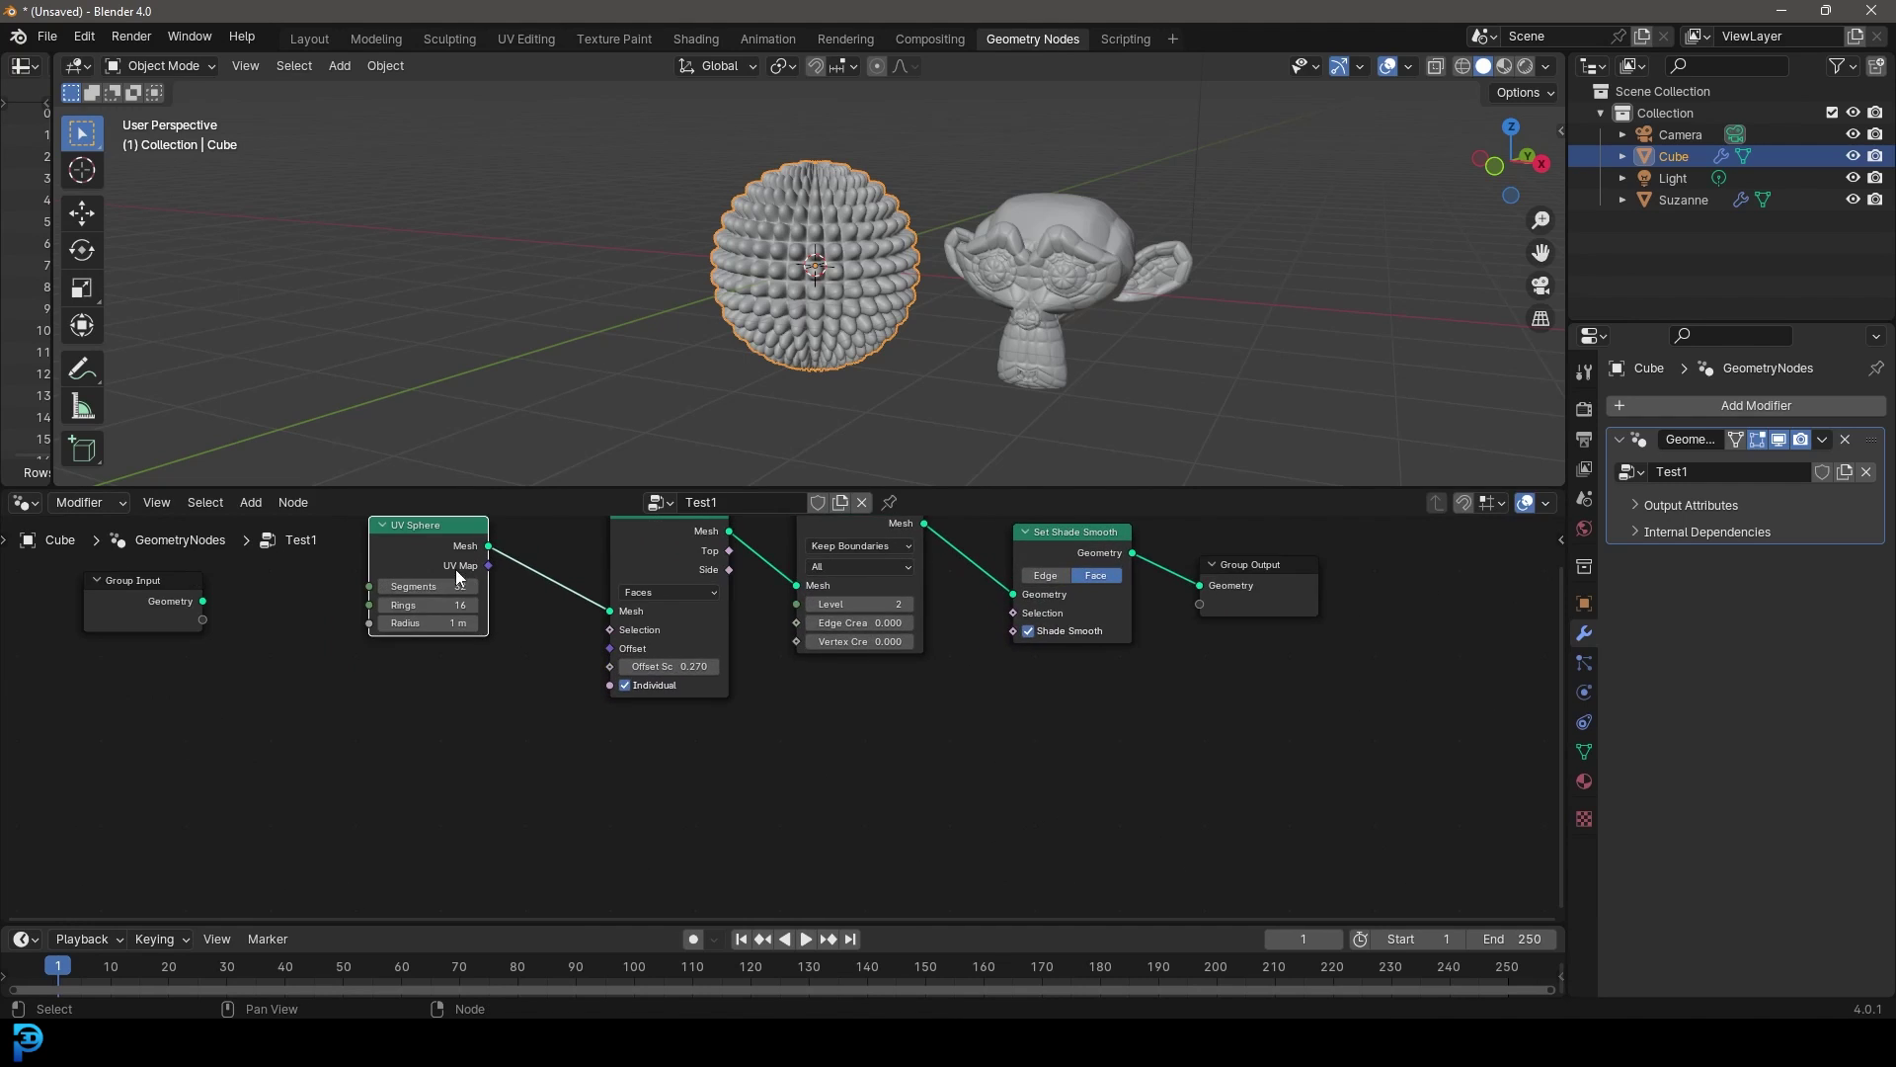
middle_click_drag(458, 573, 548, 616)
key("shift+d")
left_click(517, 836)
Move the Group Output node further right and lower than the Set Shade Smooth node to make room between them.
middle_click_drag(1076, 718, 710, 720)
left_click_drag(1028, 666, 1119, 787)
middle_click_drag(806, 757, 874, 718)
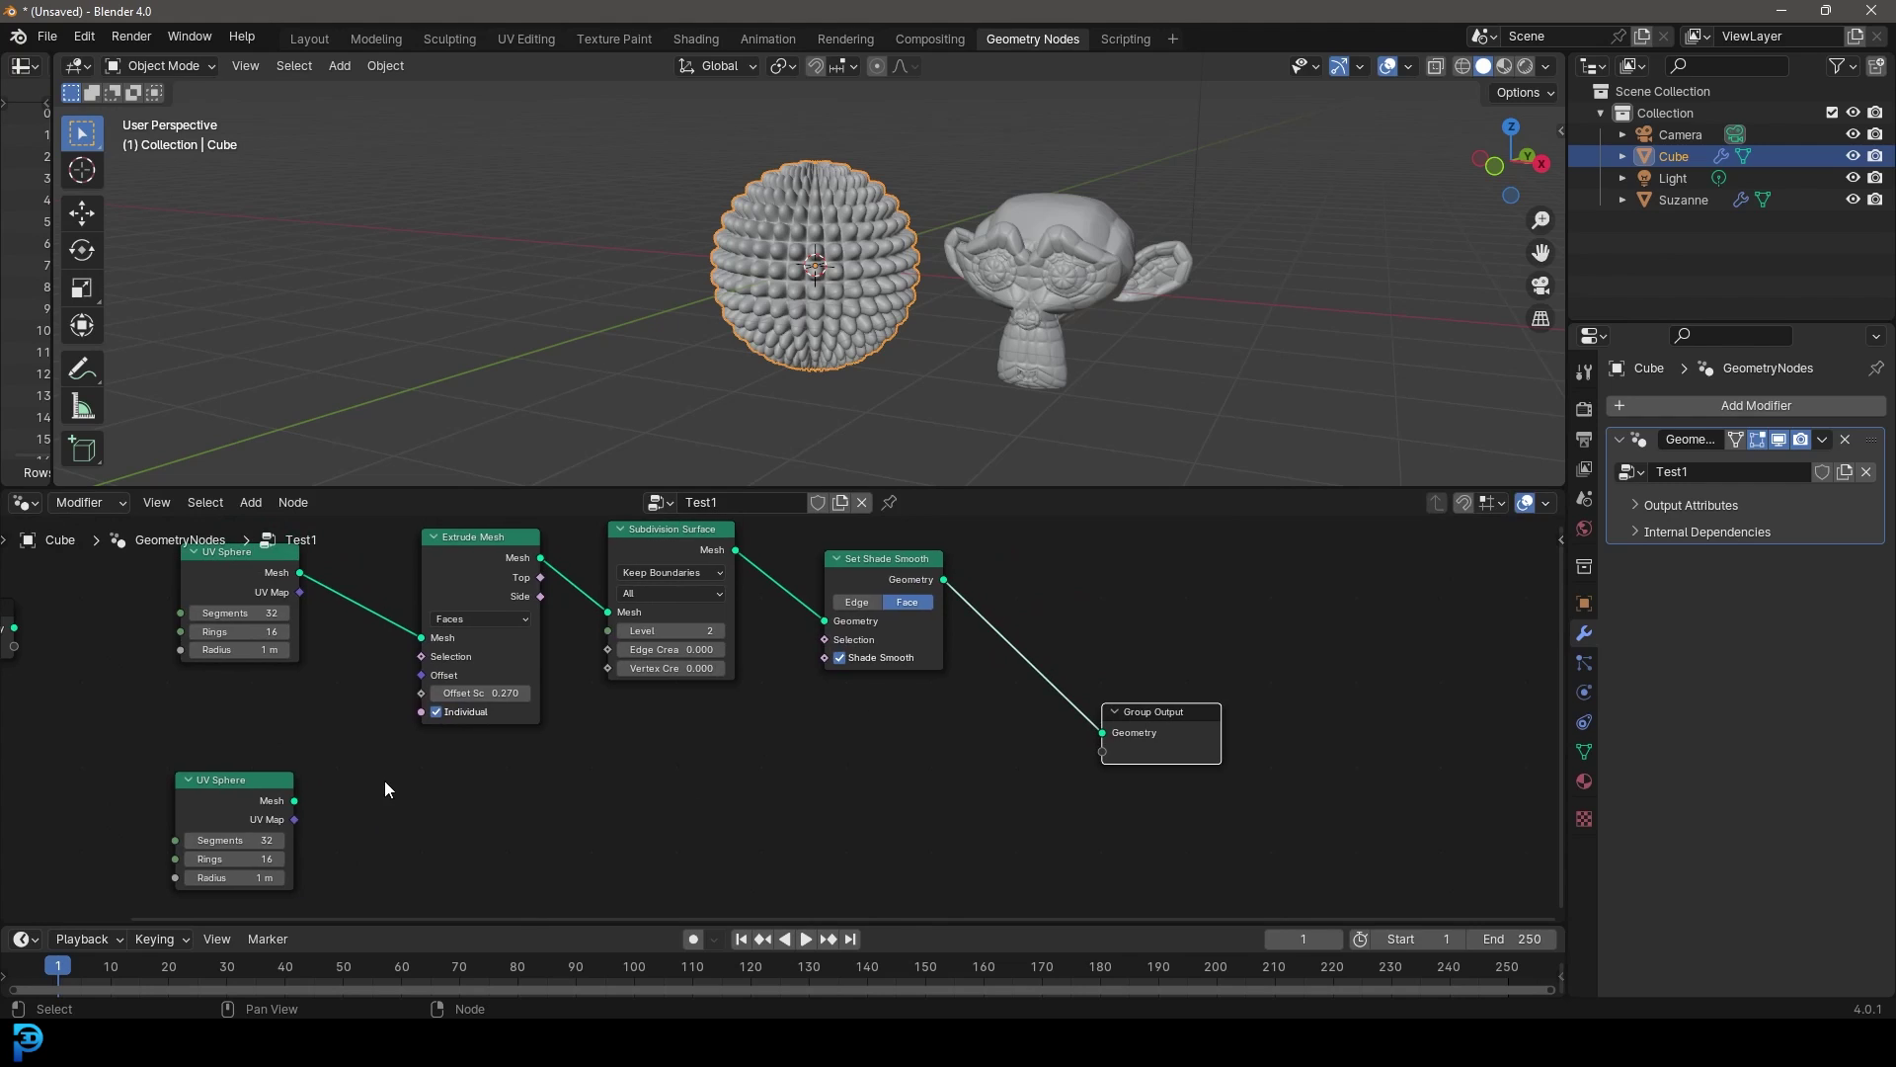
Try linking the duplicate UV Sphere's Mesh straight to the Group Output, and reconnect Set Shade Smooth to the Group Output.
left_click_drag(294, 800, 1103, 732)
middle_click_drag(1019, 681, 1003, 733)
left_click_drag(929, 633, 1088, 786)
middle_click_drag(869, 787, 879, 764)
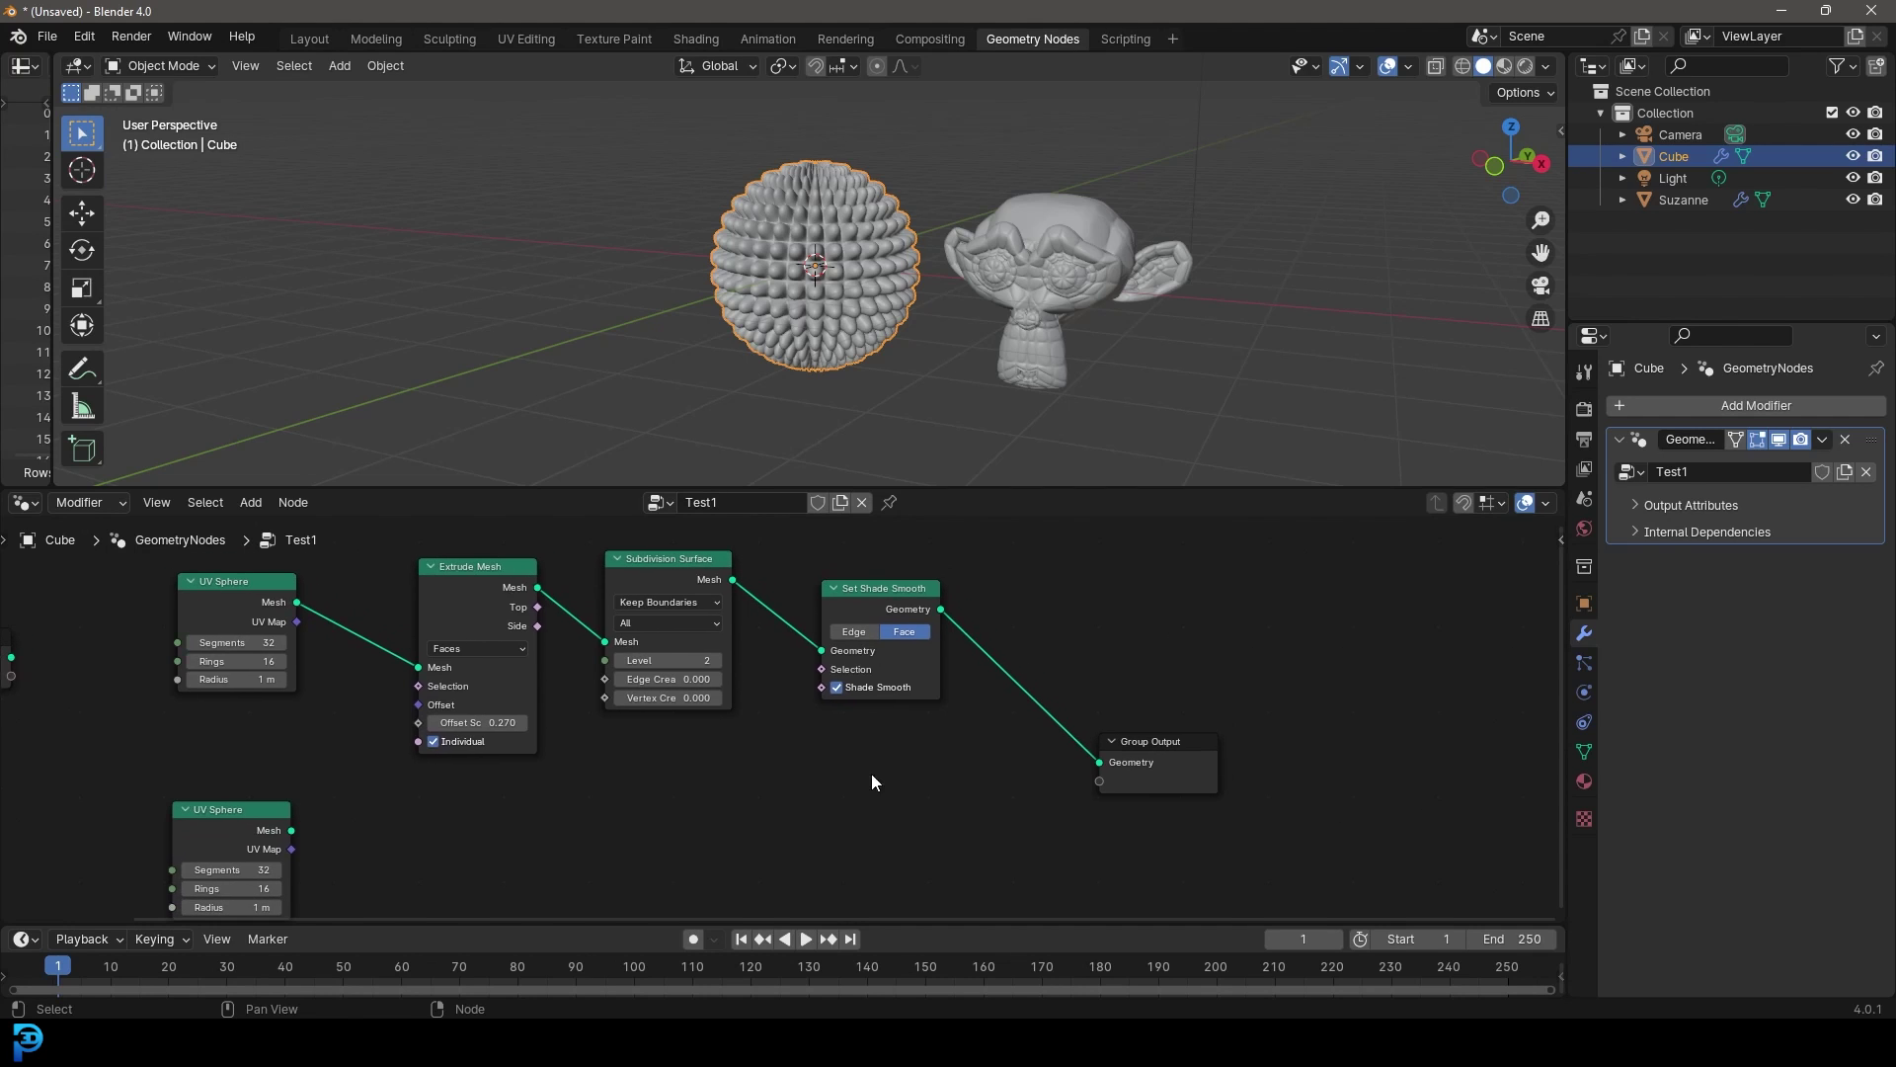
scroll(940, 715, "up", 2)
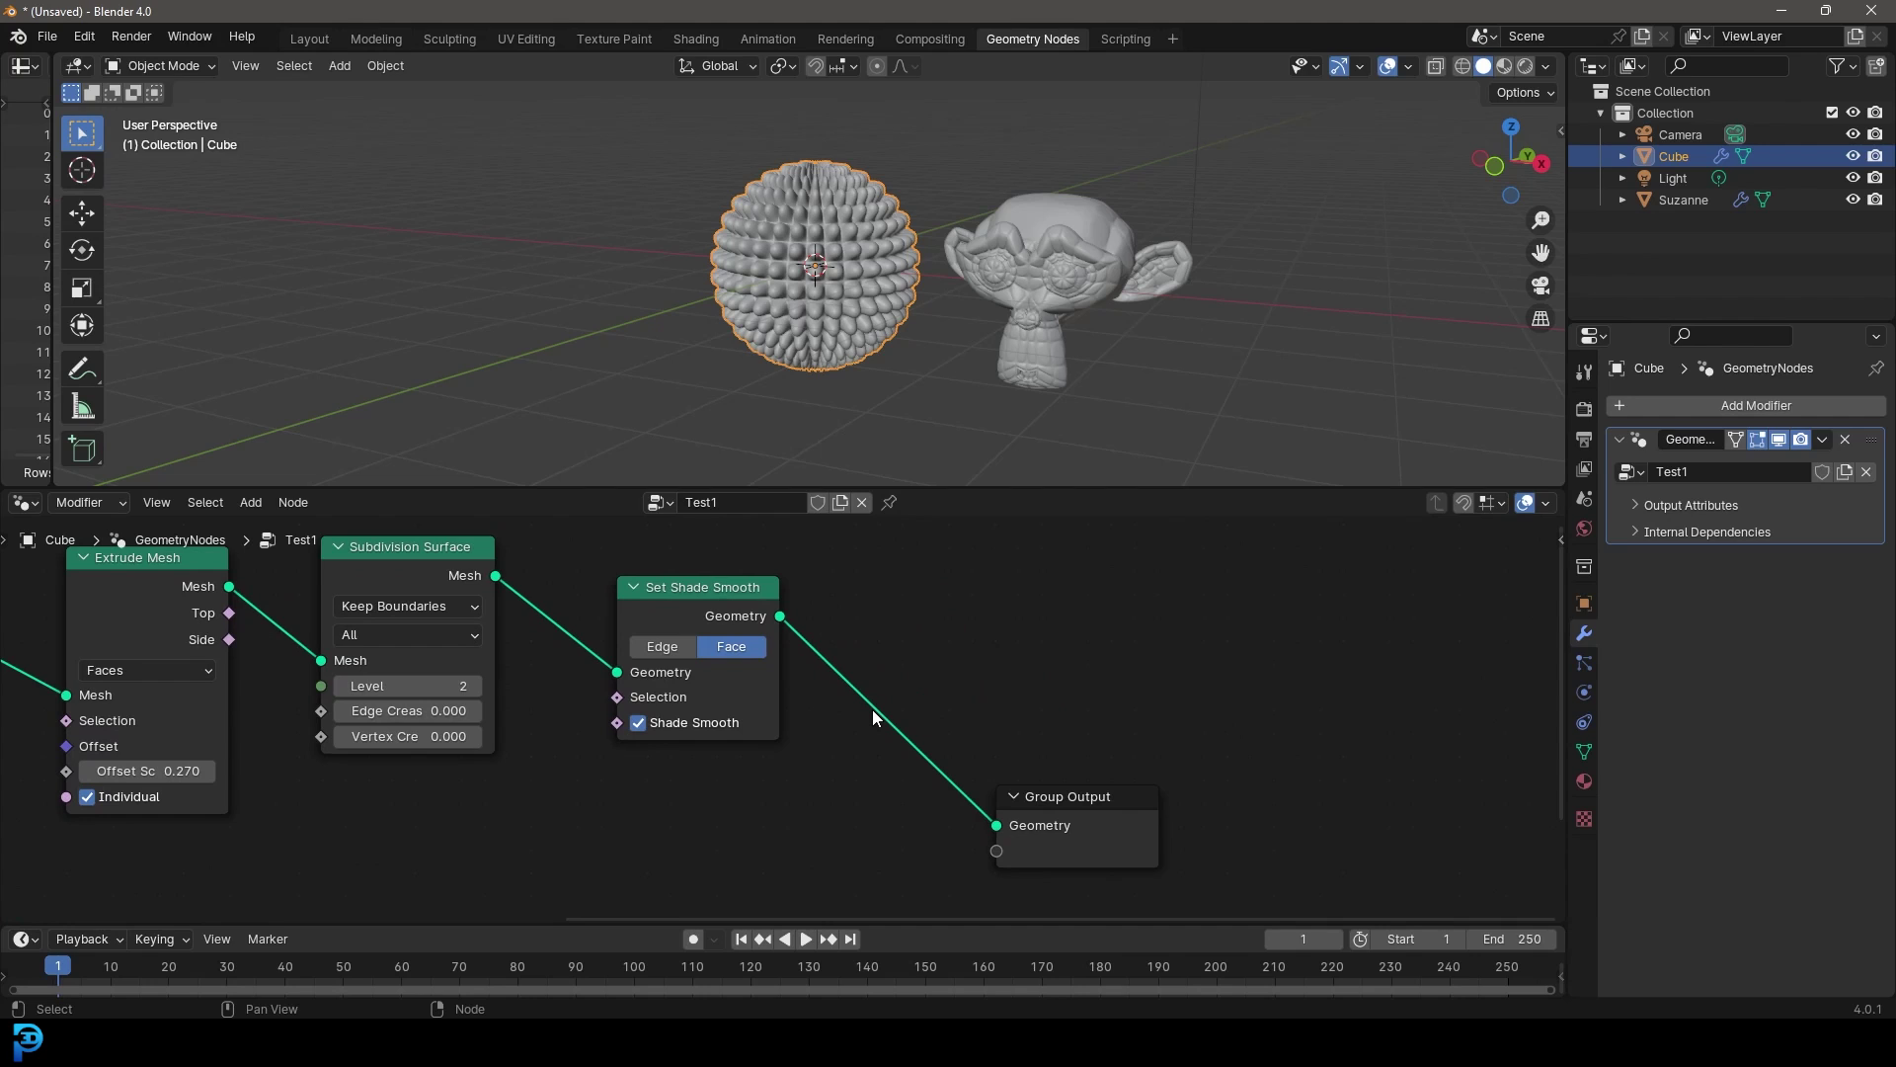
scroll(882, 710, "up", 2)
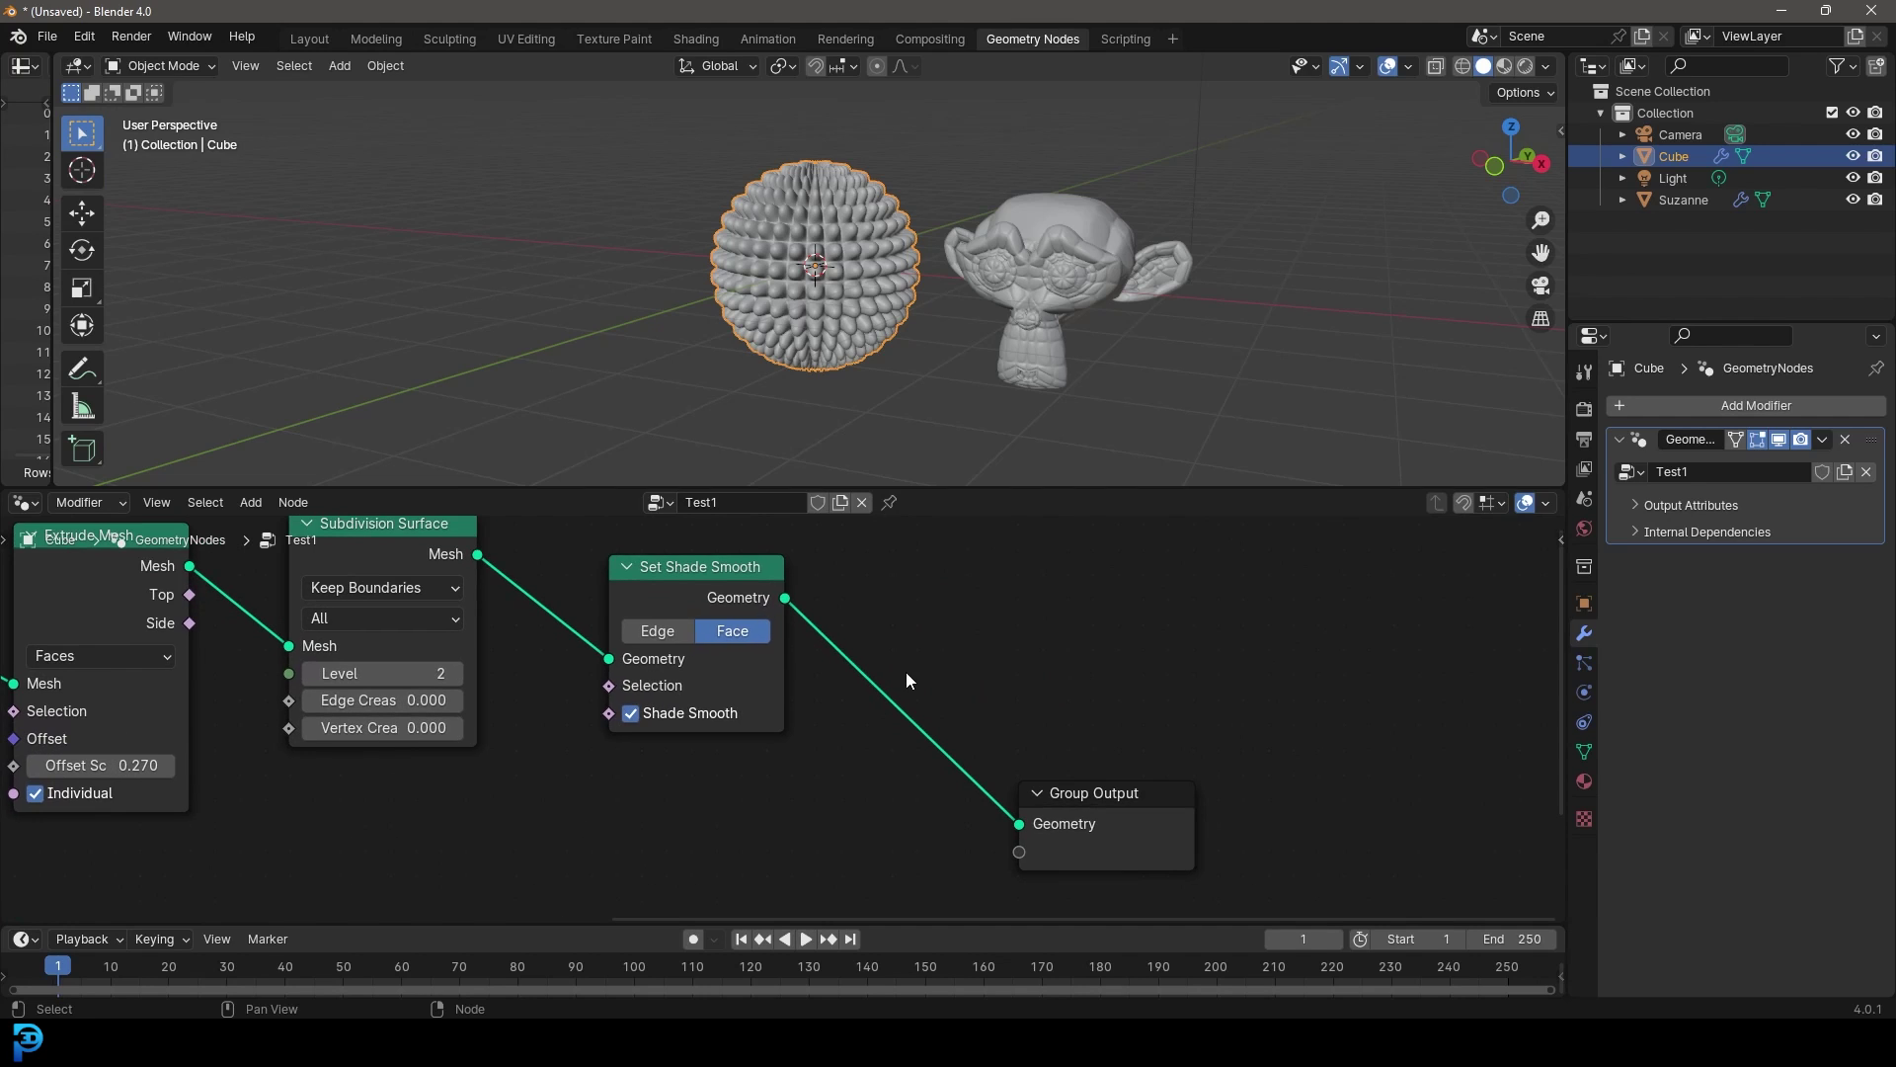
key("shift+a")
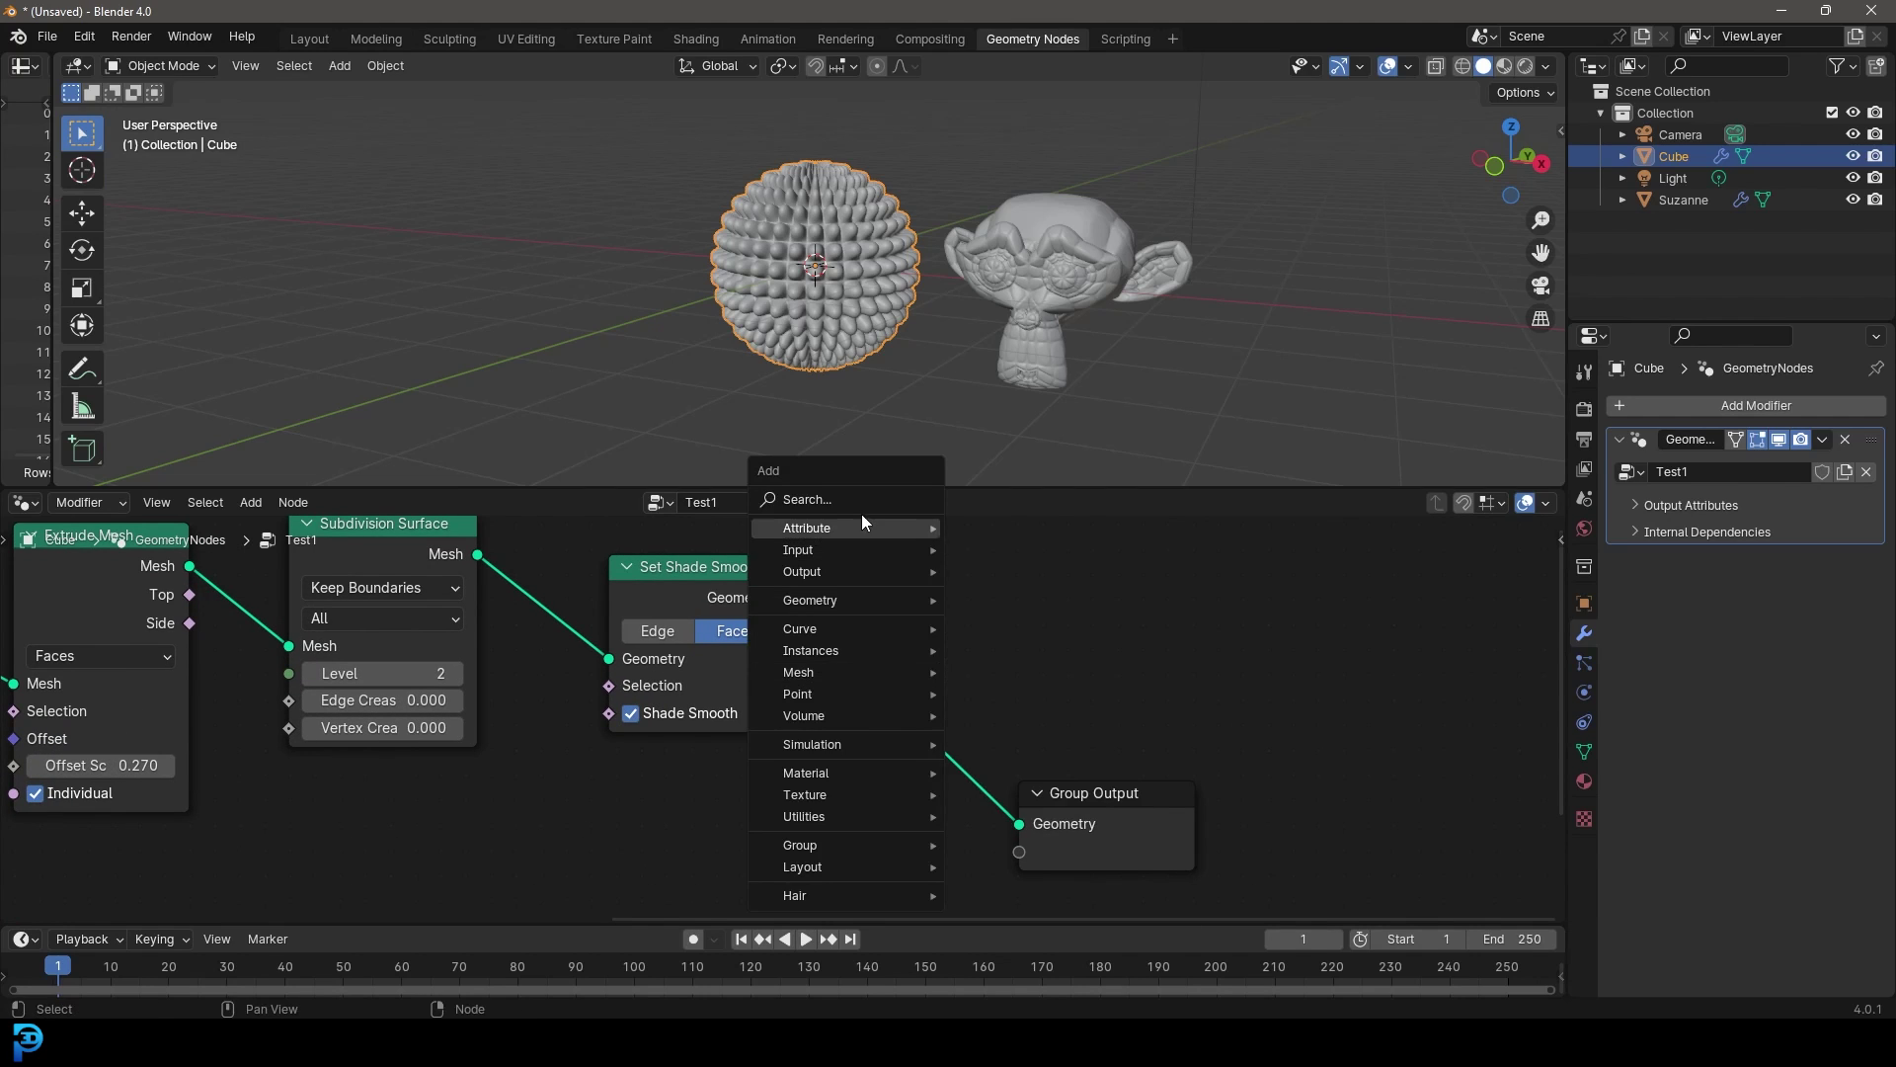
left_click(862, 516)
type("join")
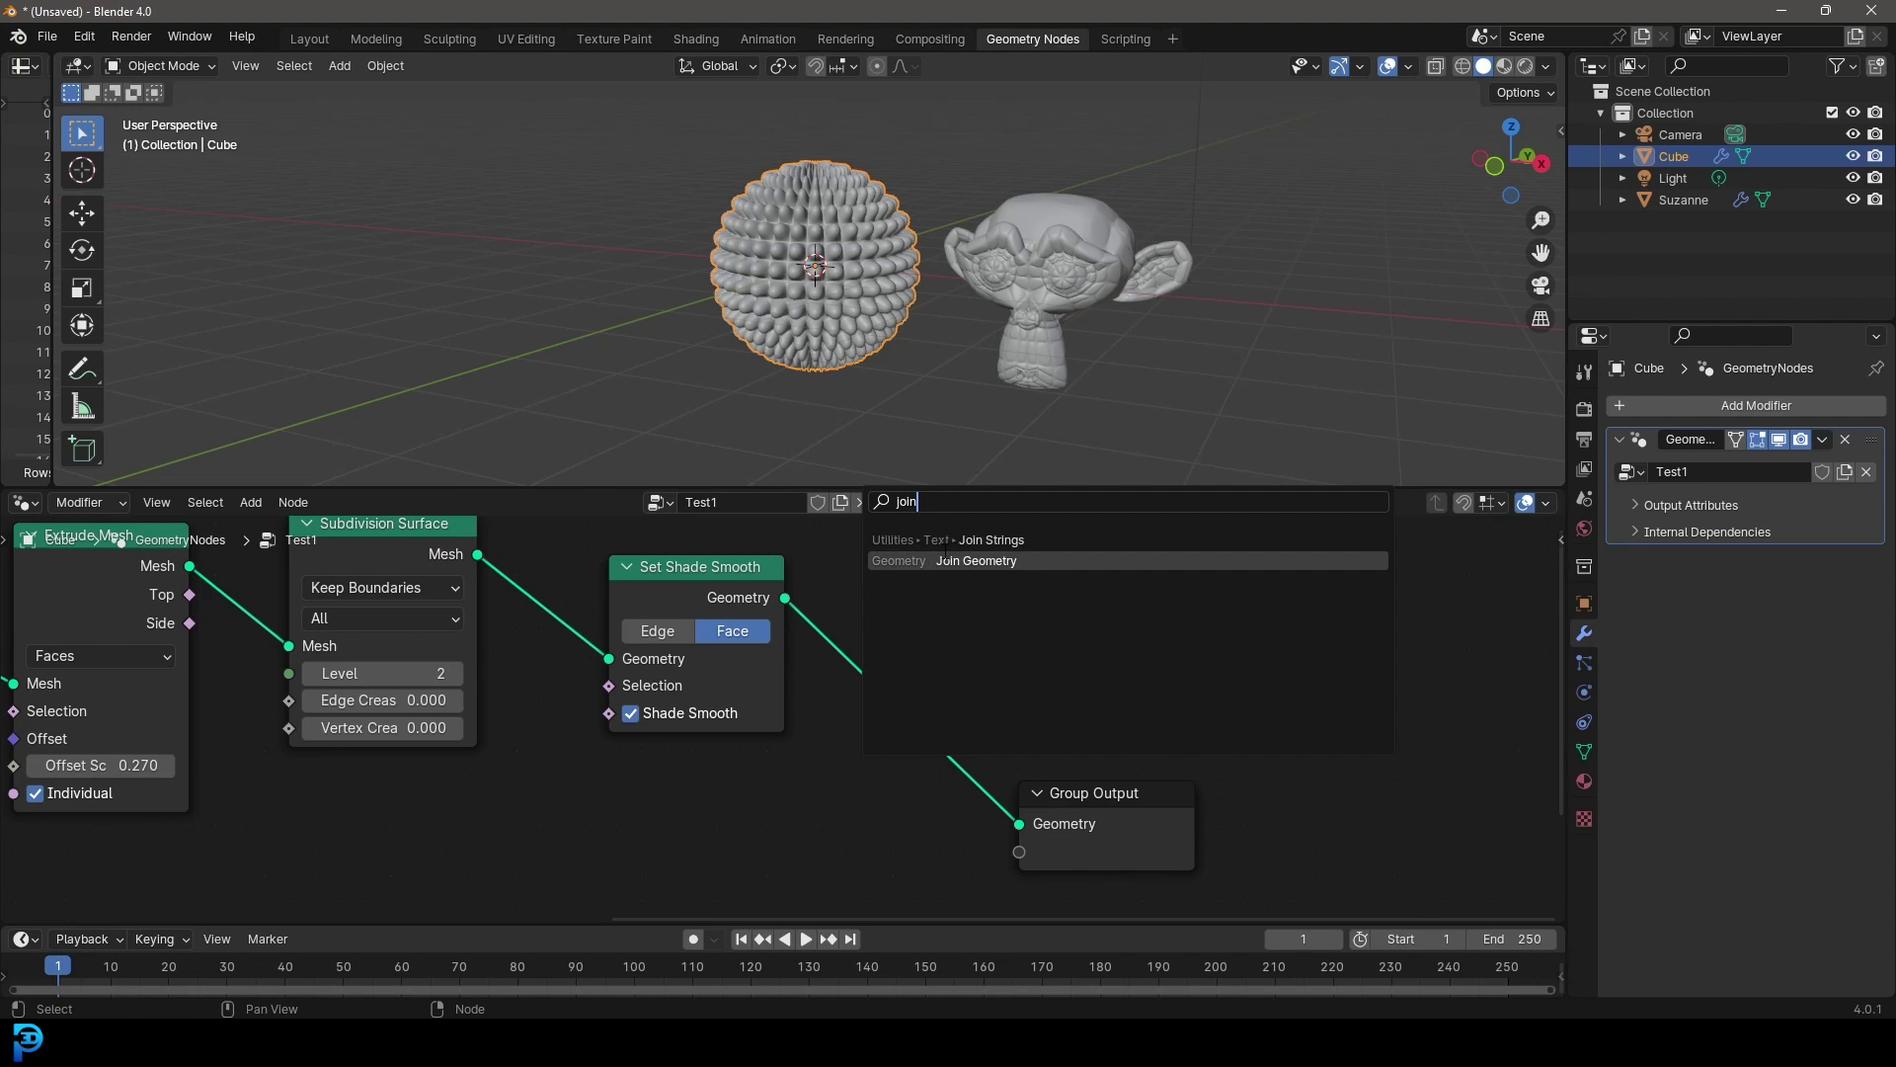
left_click(991, 539)
left_click(997, 589)
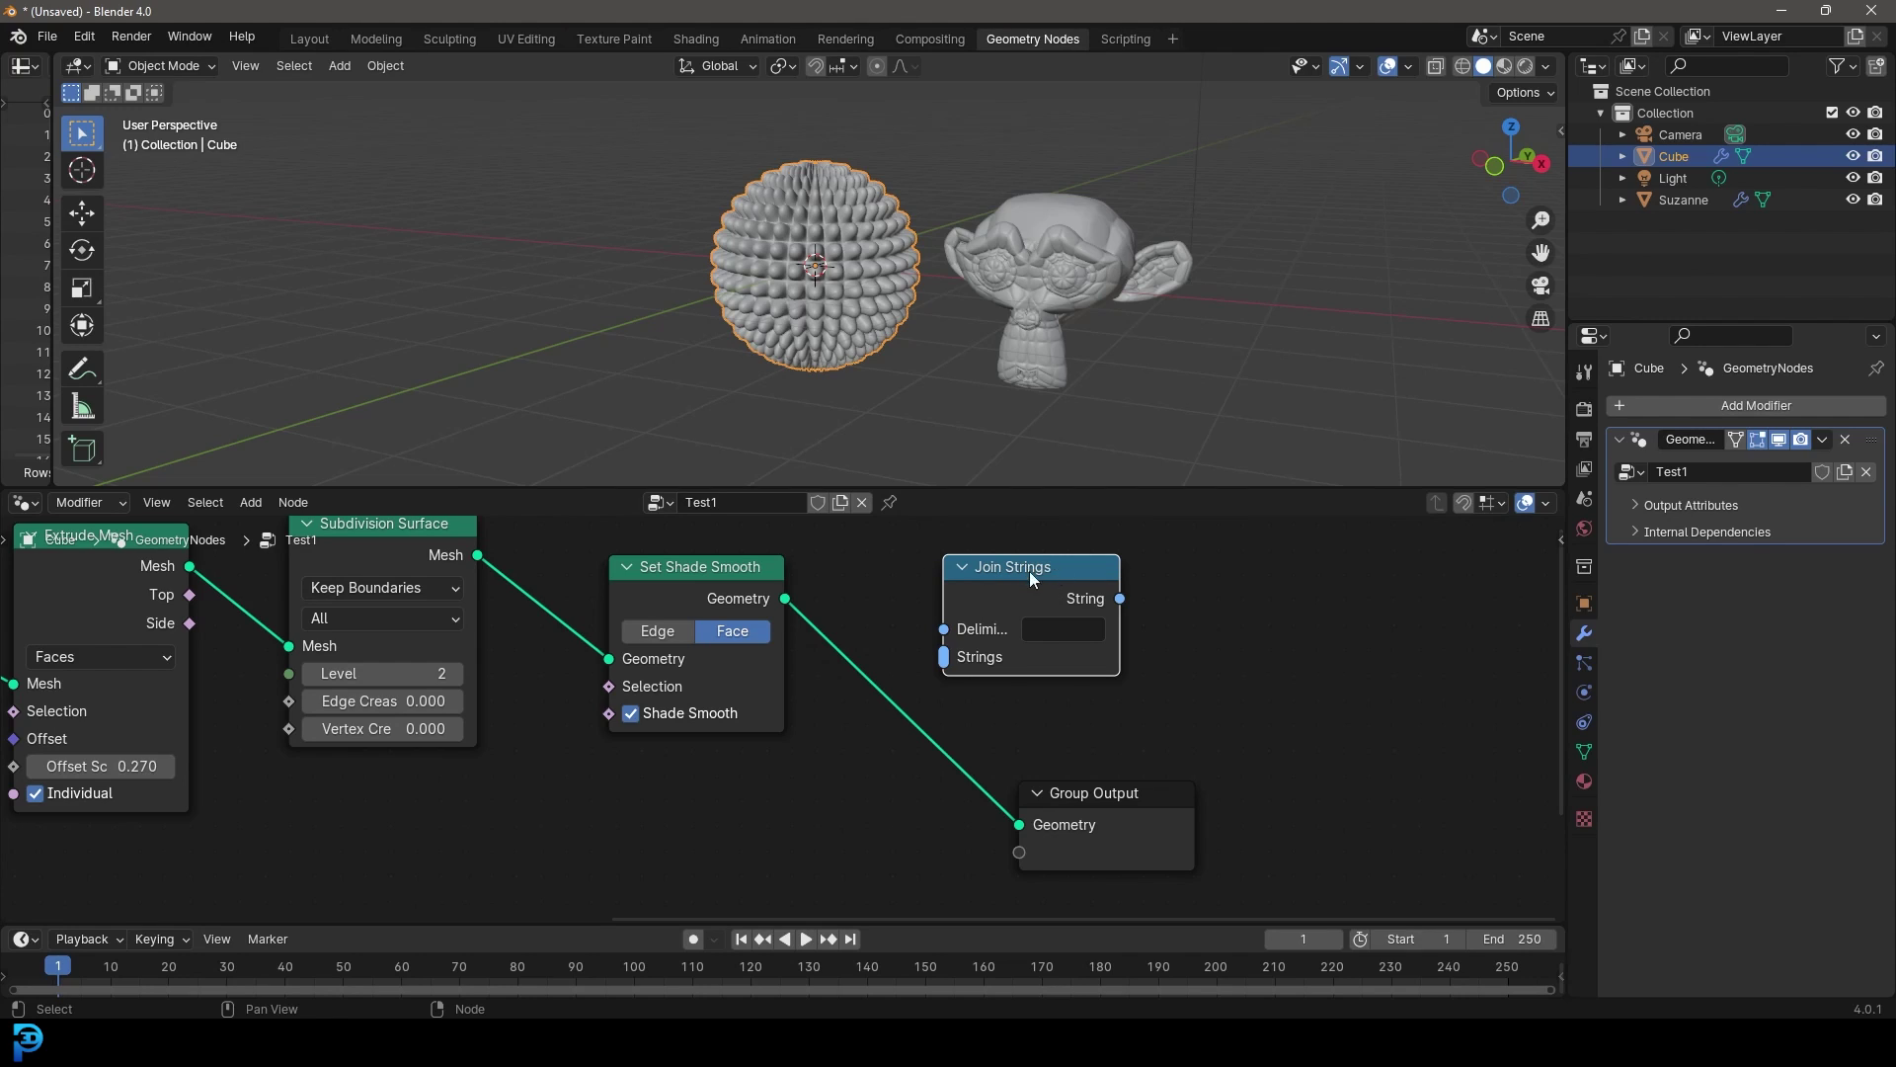
key("Delete")
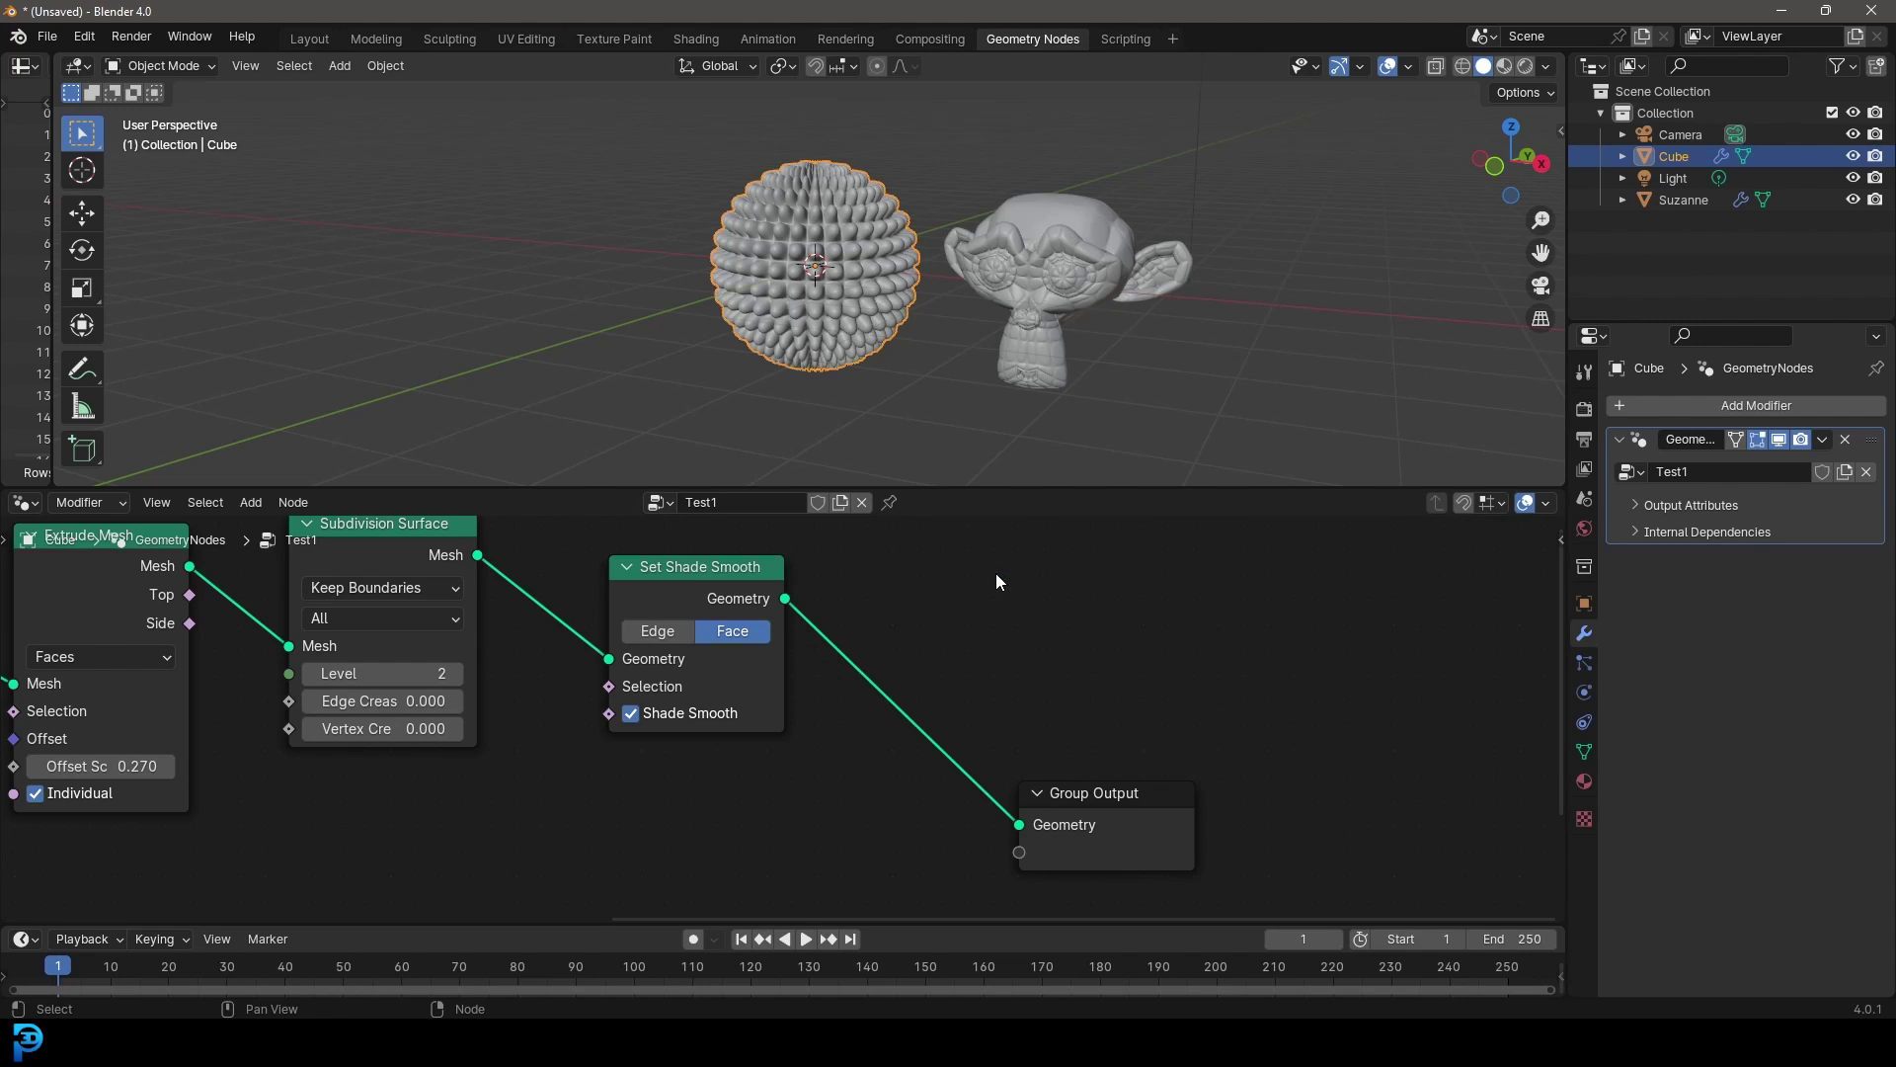
Insert a Join Geometry node on the link between Set Shade Smooth and Group Output.
key("shift+a")
type("joi")
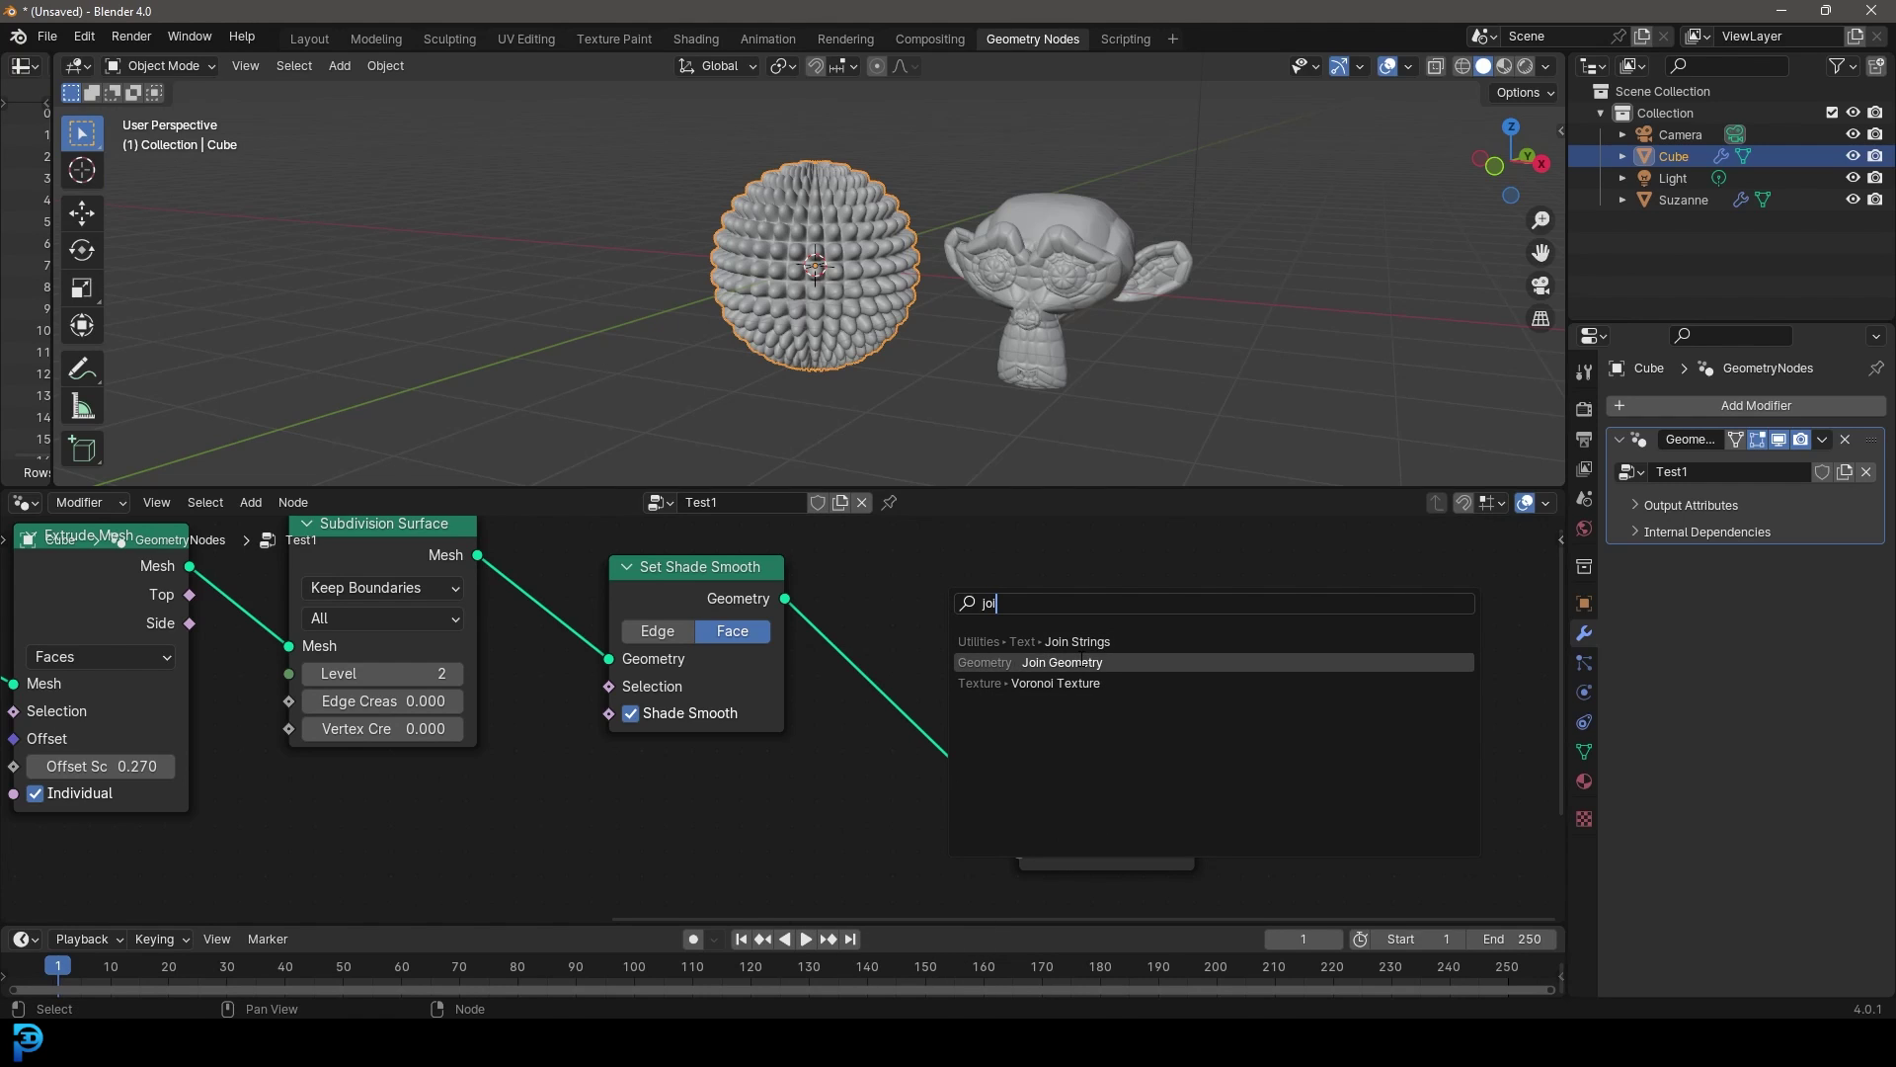
left_click(1062, 662)
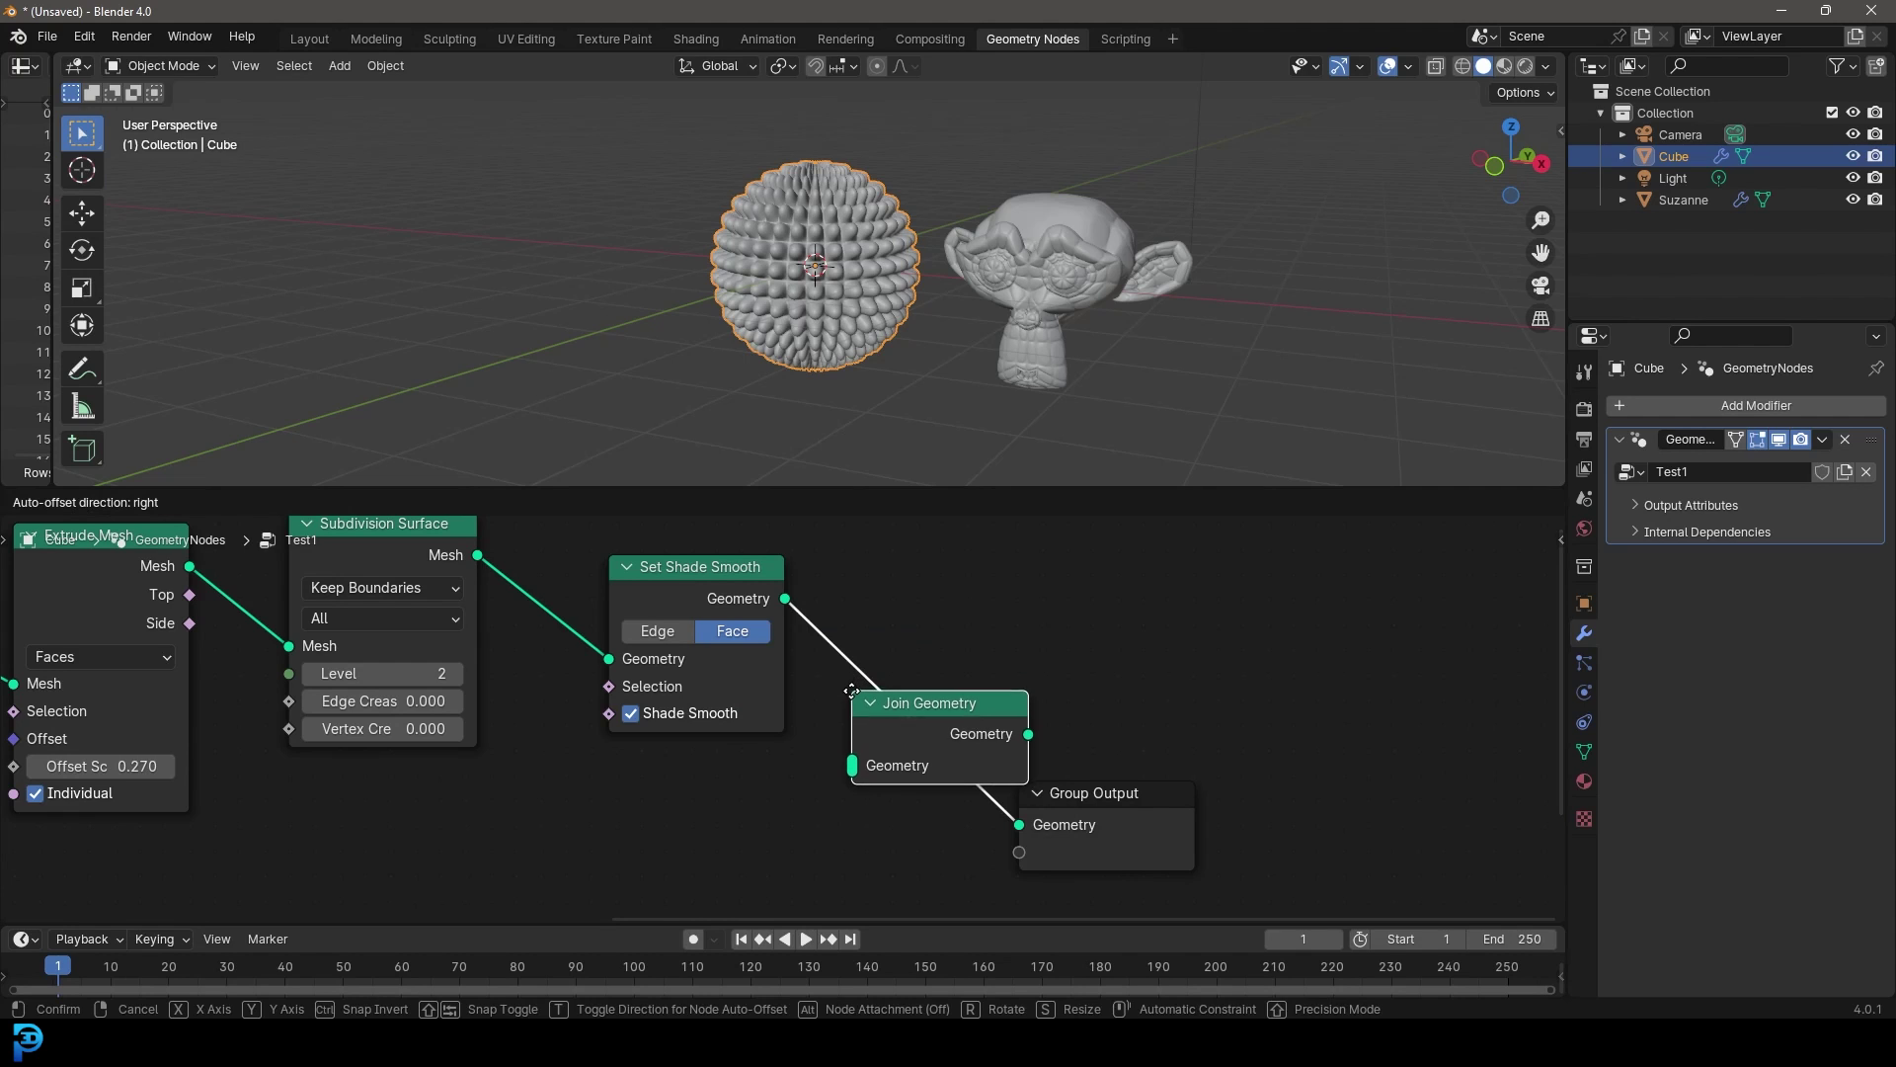
left_click(907, 713)
Connect the duplicate UV Sphere's Mesh output to the Join Geometry node's Geometry input alongside the Set Shade Smooth link.
left_click_drag(708, 557, 645, 572)
scroll(444, 662, "down", 7)
middle_click_drag(378, 675, 585, 650)
left_click_drag(356, 619, 423, 643)
scroll(408, 607, "up", 1)
middle_click_drag(408, 606, 366, 666)
left_click_drag(562, 814, 950, 576)
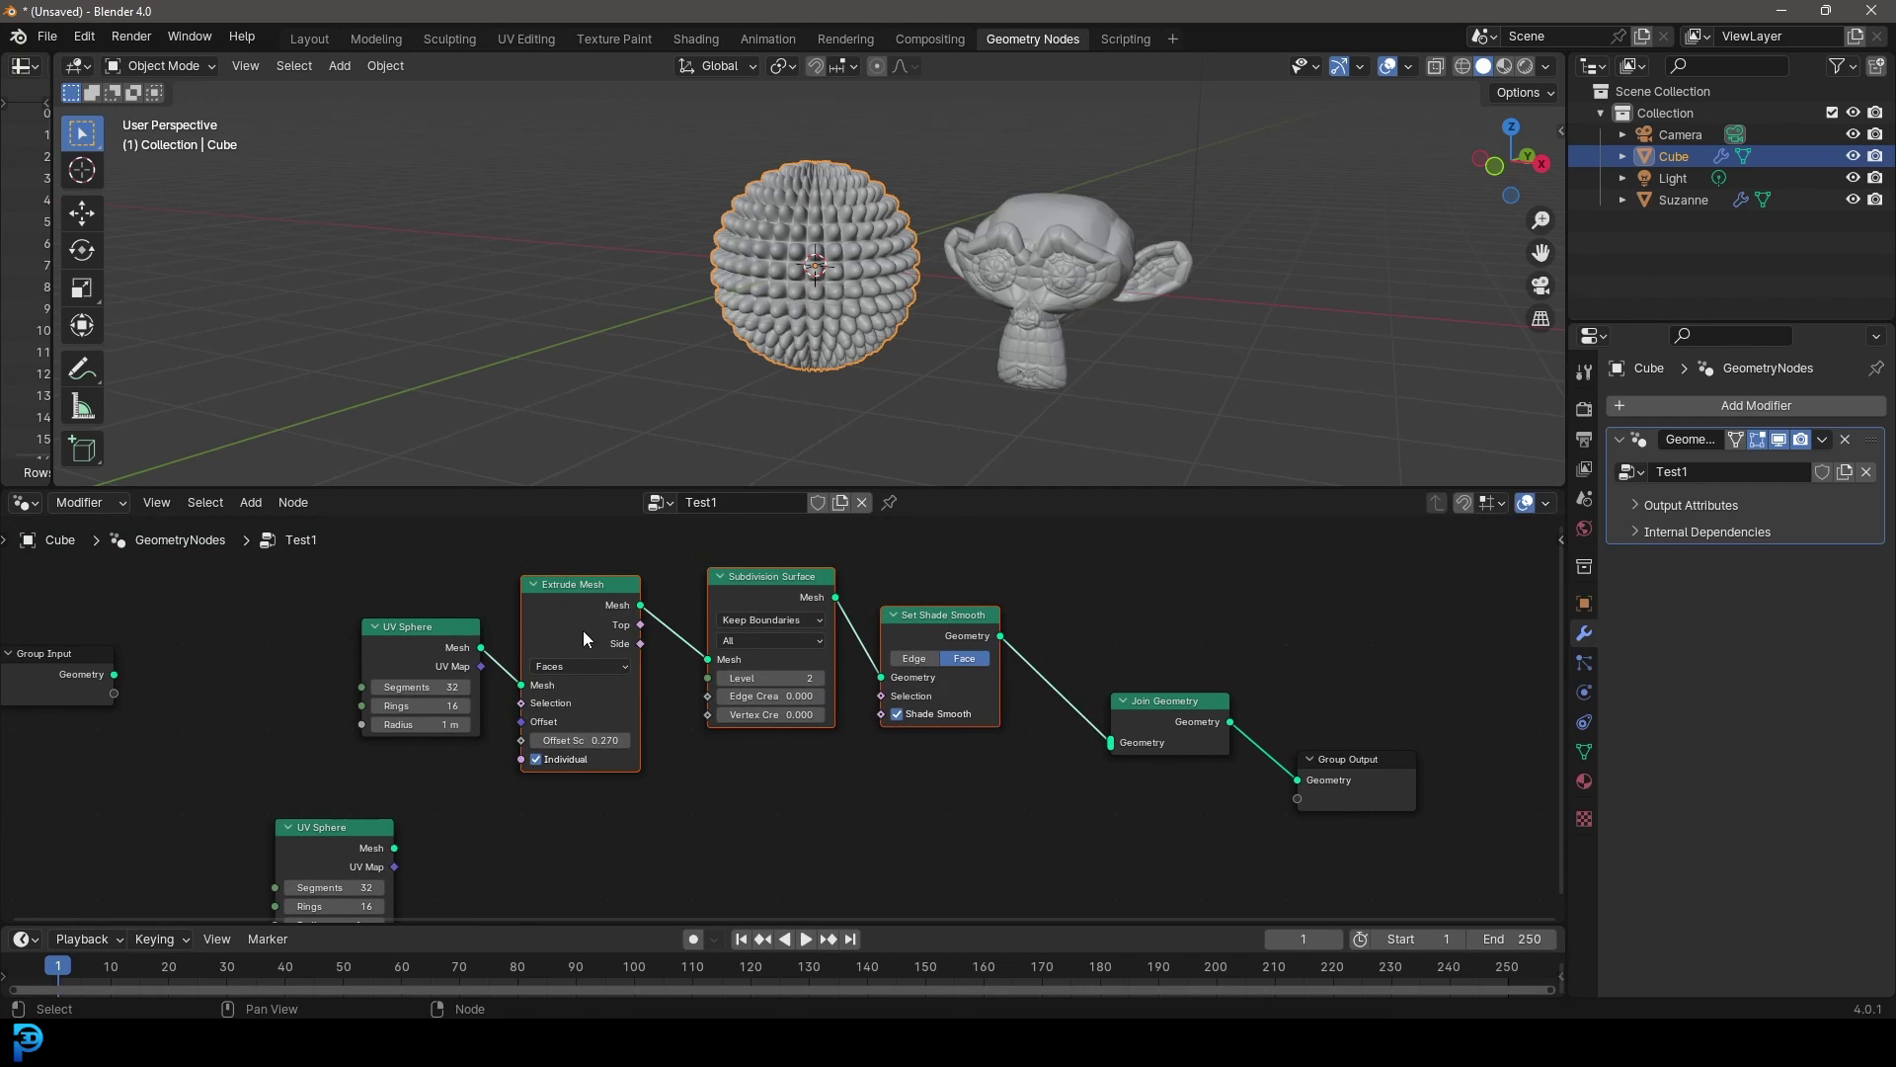
scroll(591, 603, "up", 1)
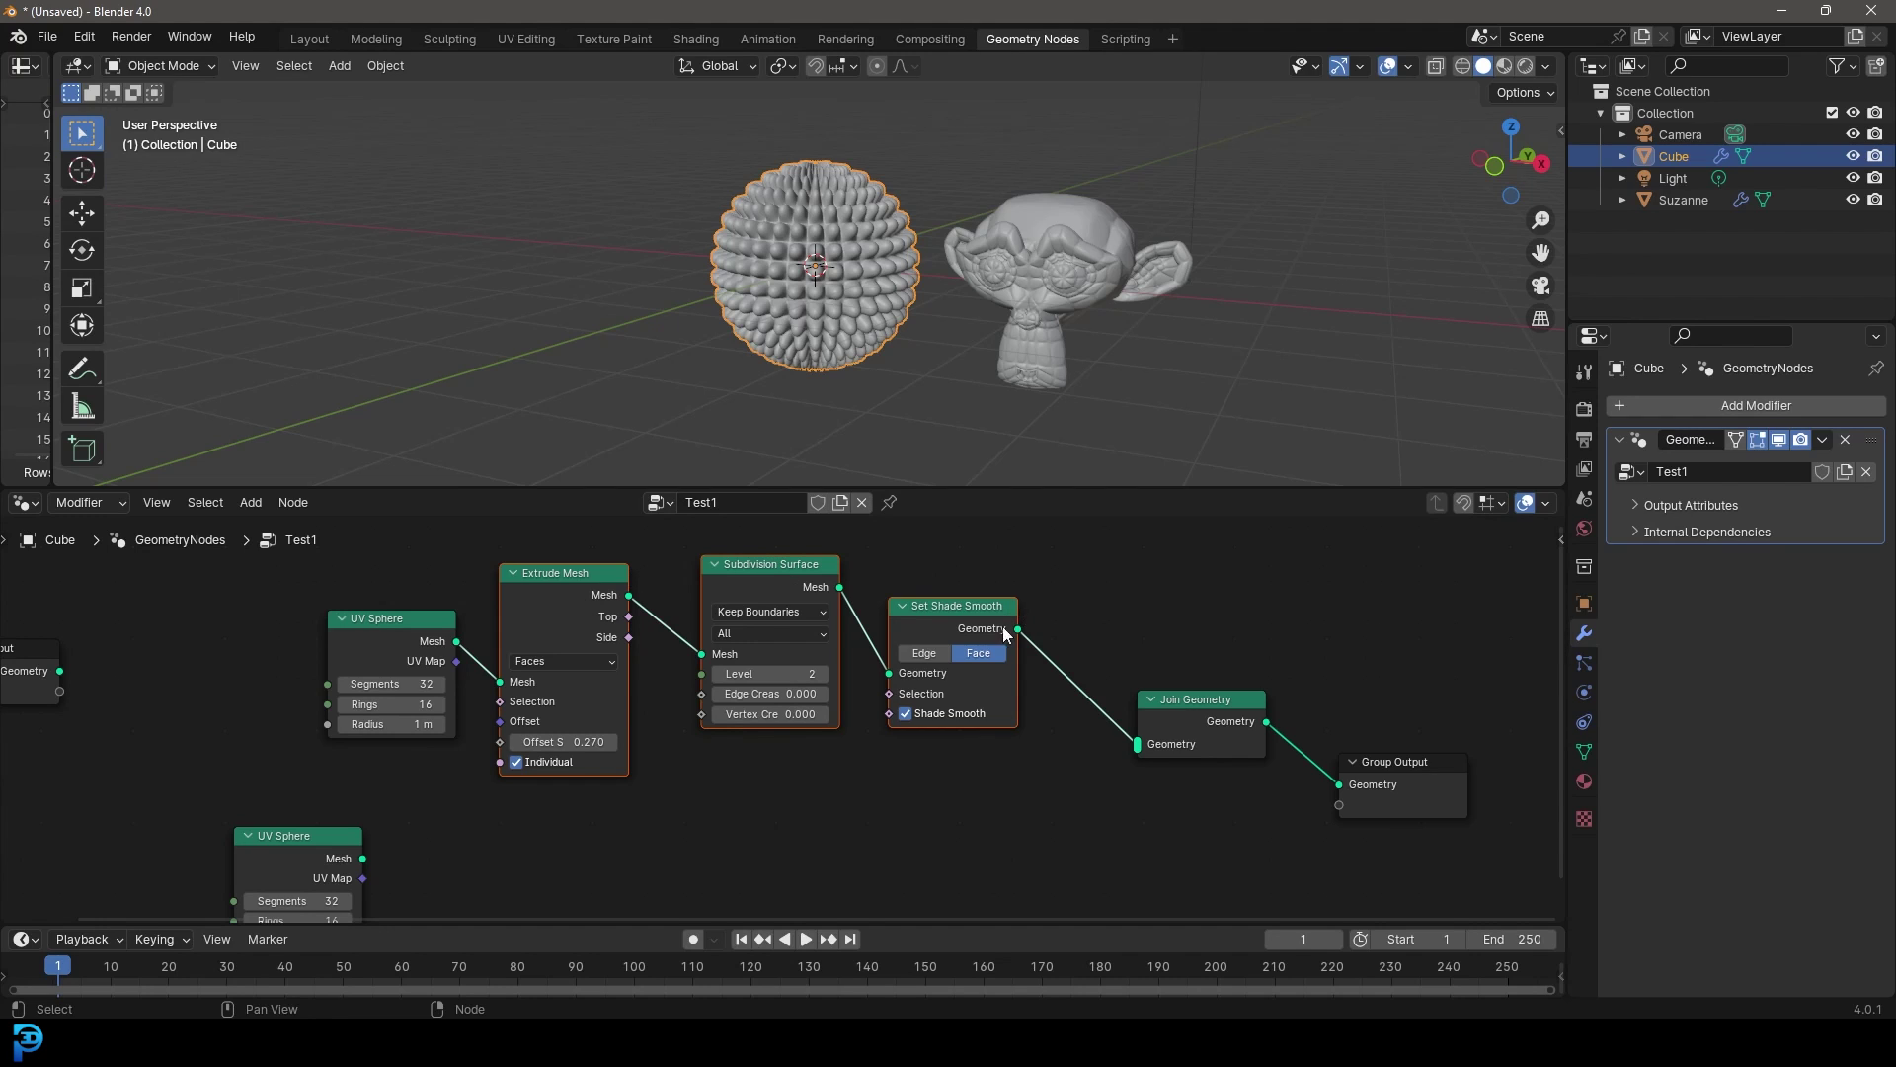
scroll(946, 700, "down", 1)
middle_click_drag(982, 739, 972, 672)
left_click_drag(391, 769, 1085, 678)
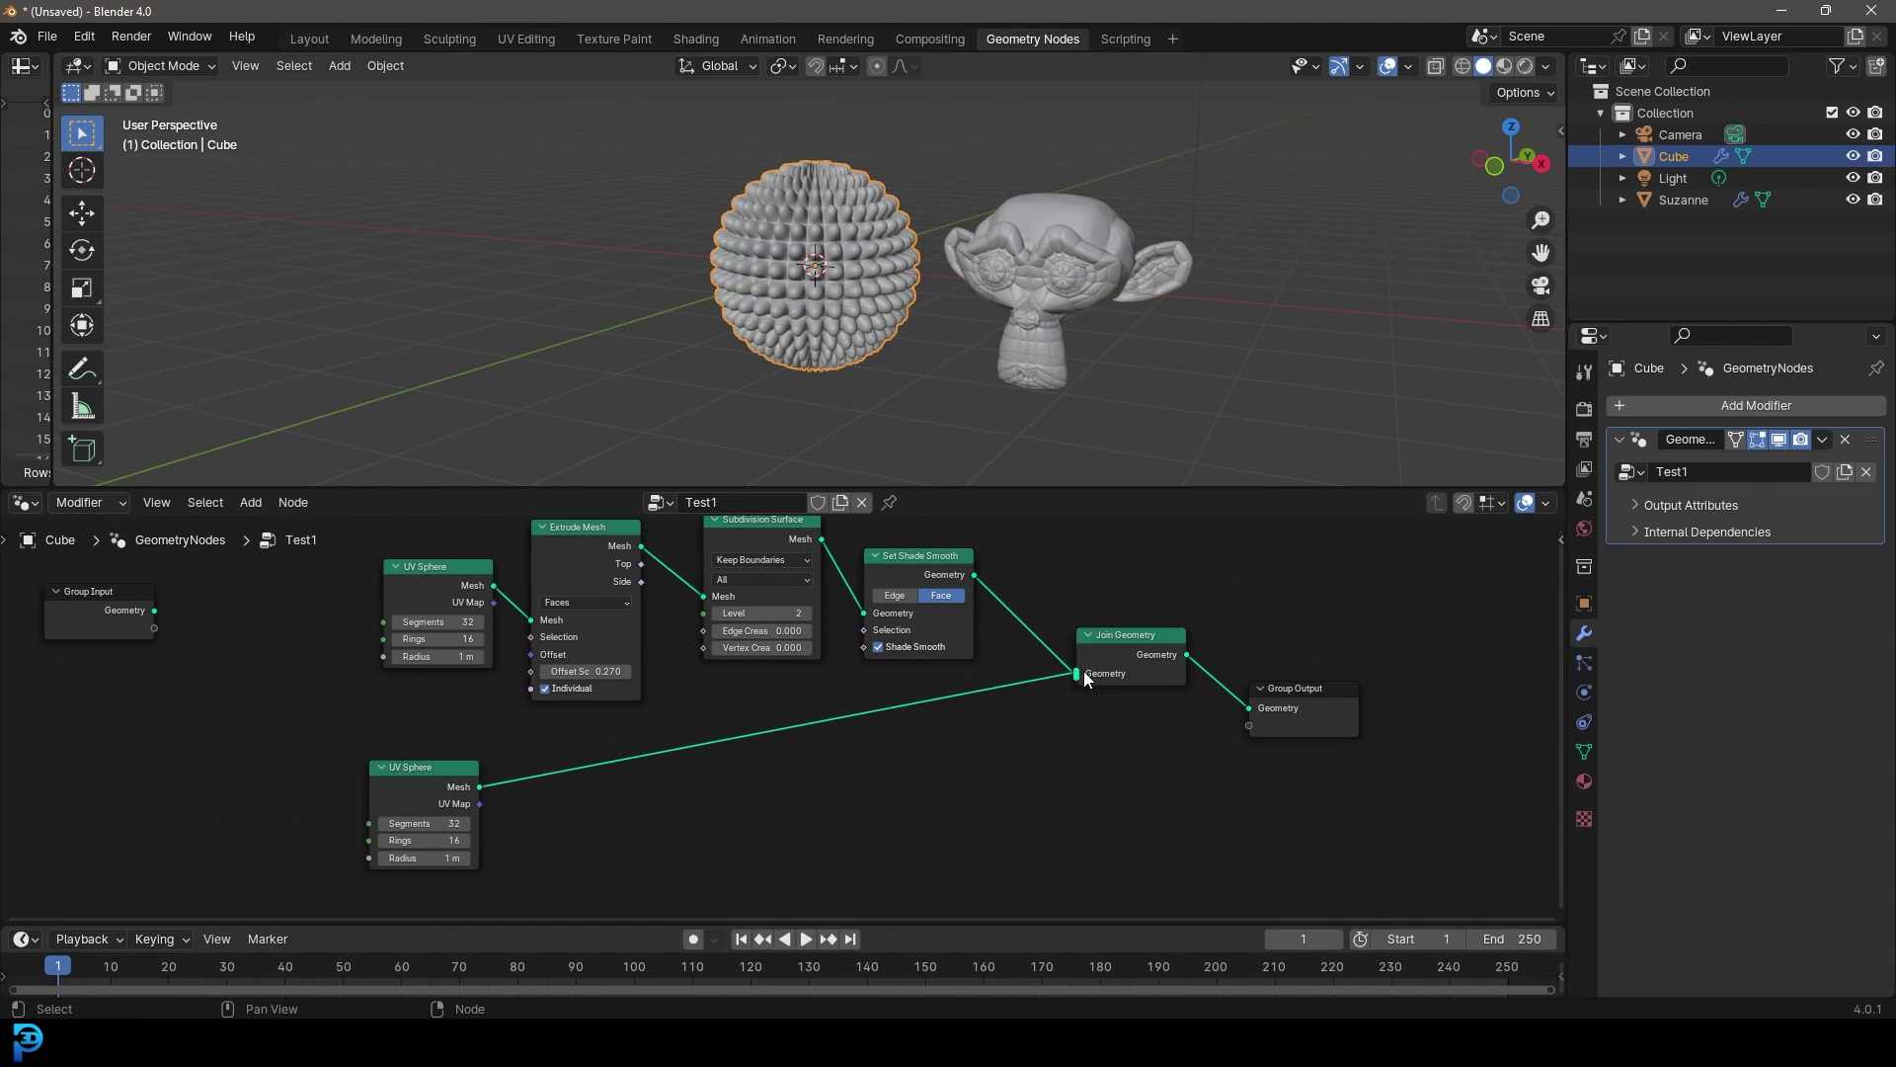
Switch the 3D viewport to wireframe shading and move the duplicate UV Sphere node slightly lower.
key("z")
left_click(792, 237)
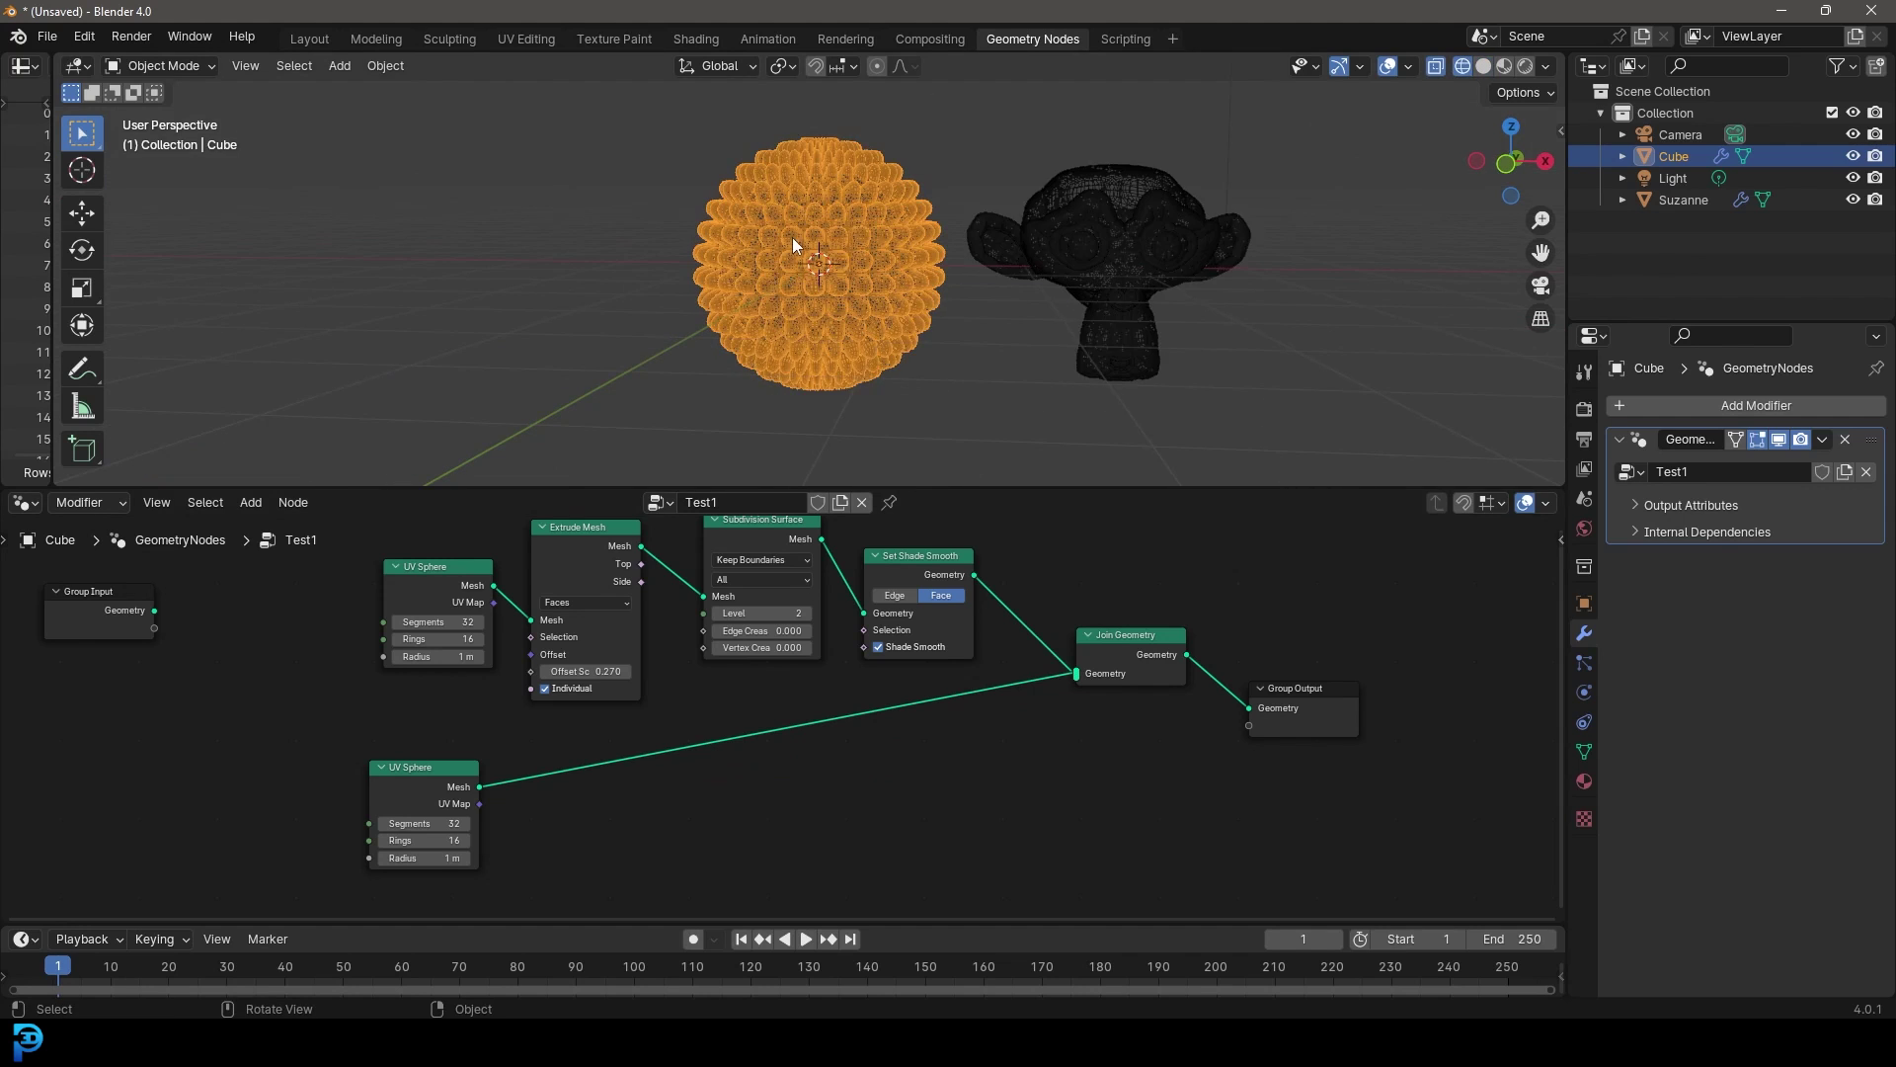
scroll(786, 224, "up", 3)
middle_click_drag(712, 749, 801, 661)
left_click_drag(512, 681, 516, 741)
Insert a Transform Geometry node on the link between the duplicate UV Sphere and Join Geometry.
key("shift+a")
type("trasnf")
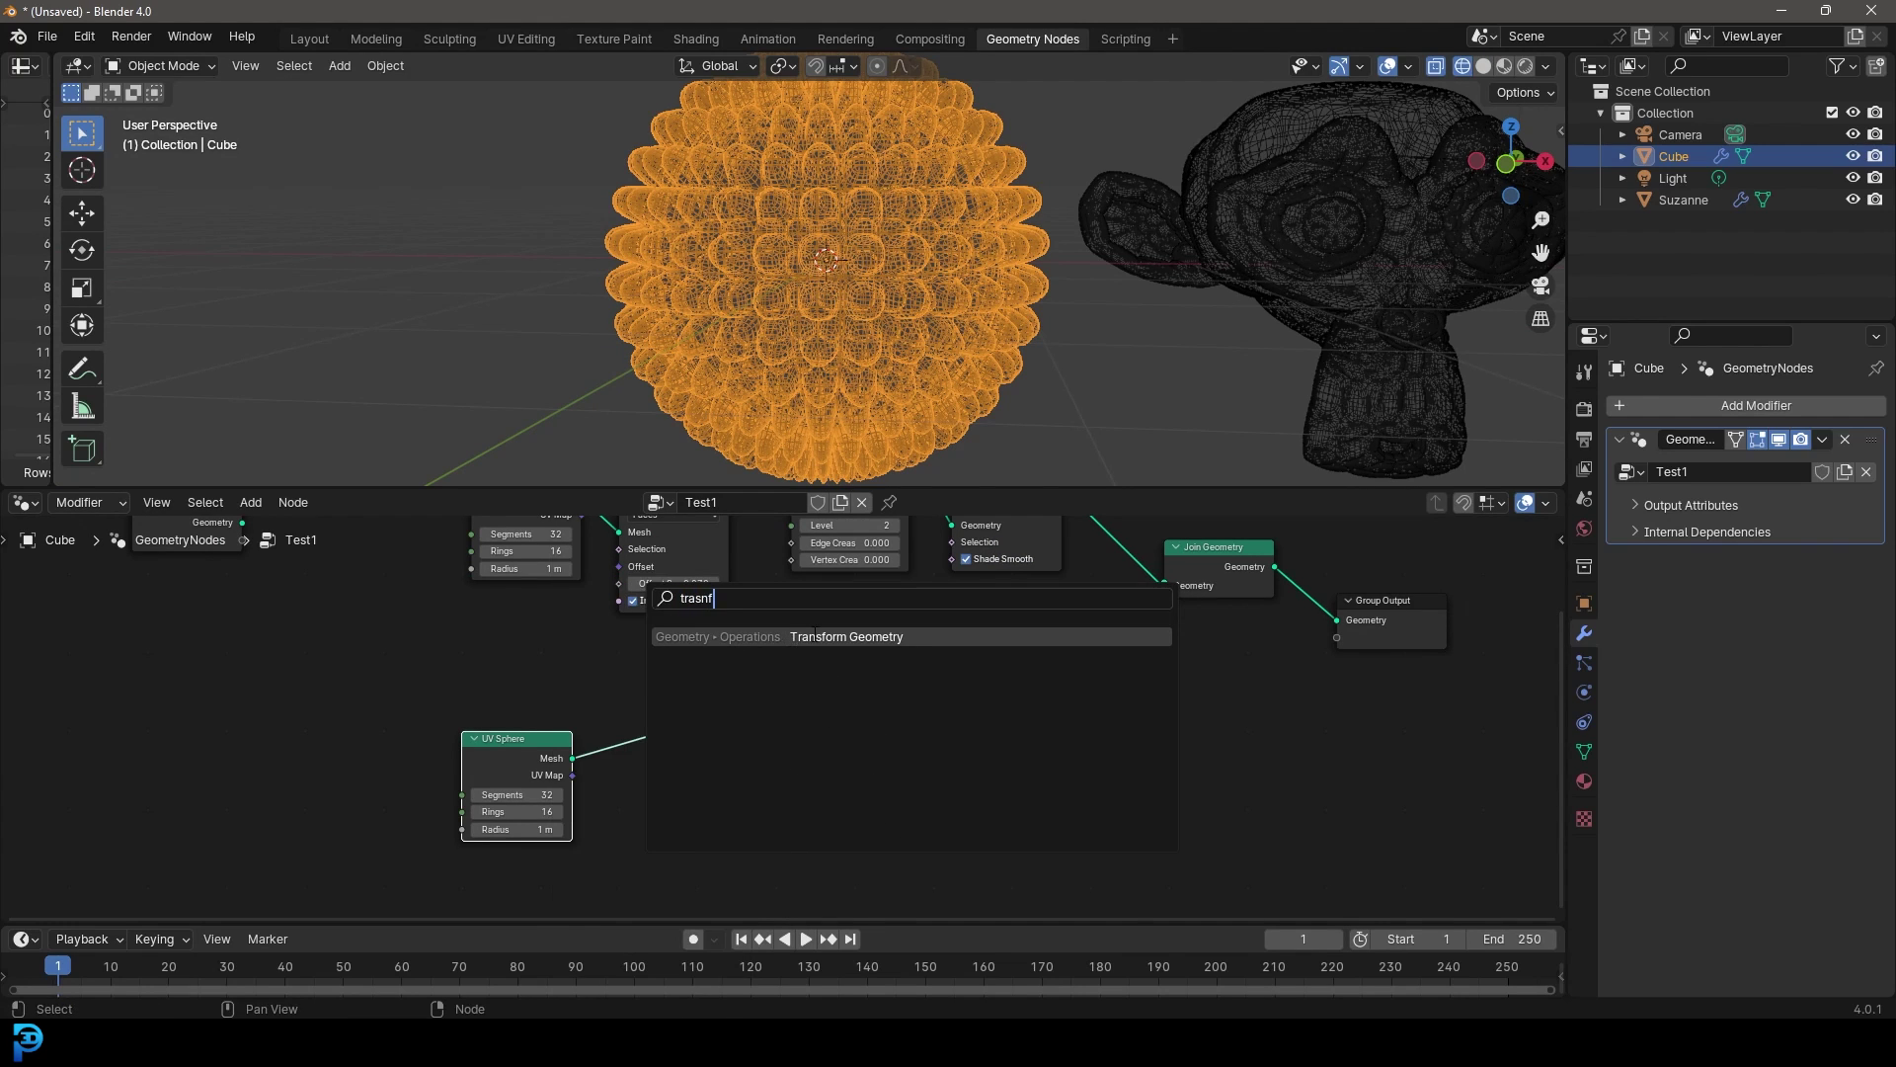
key("Return")
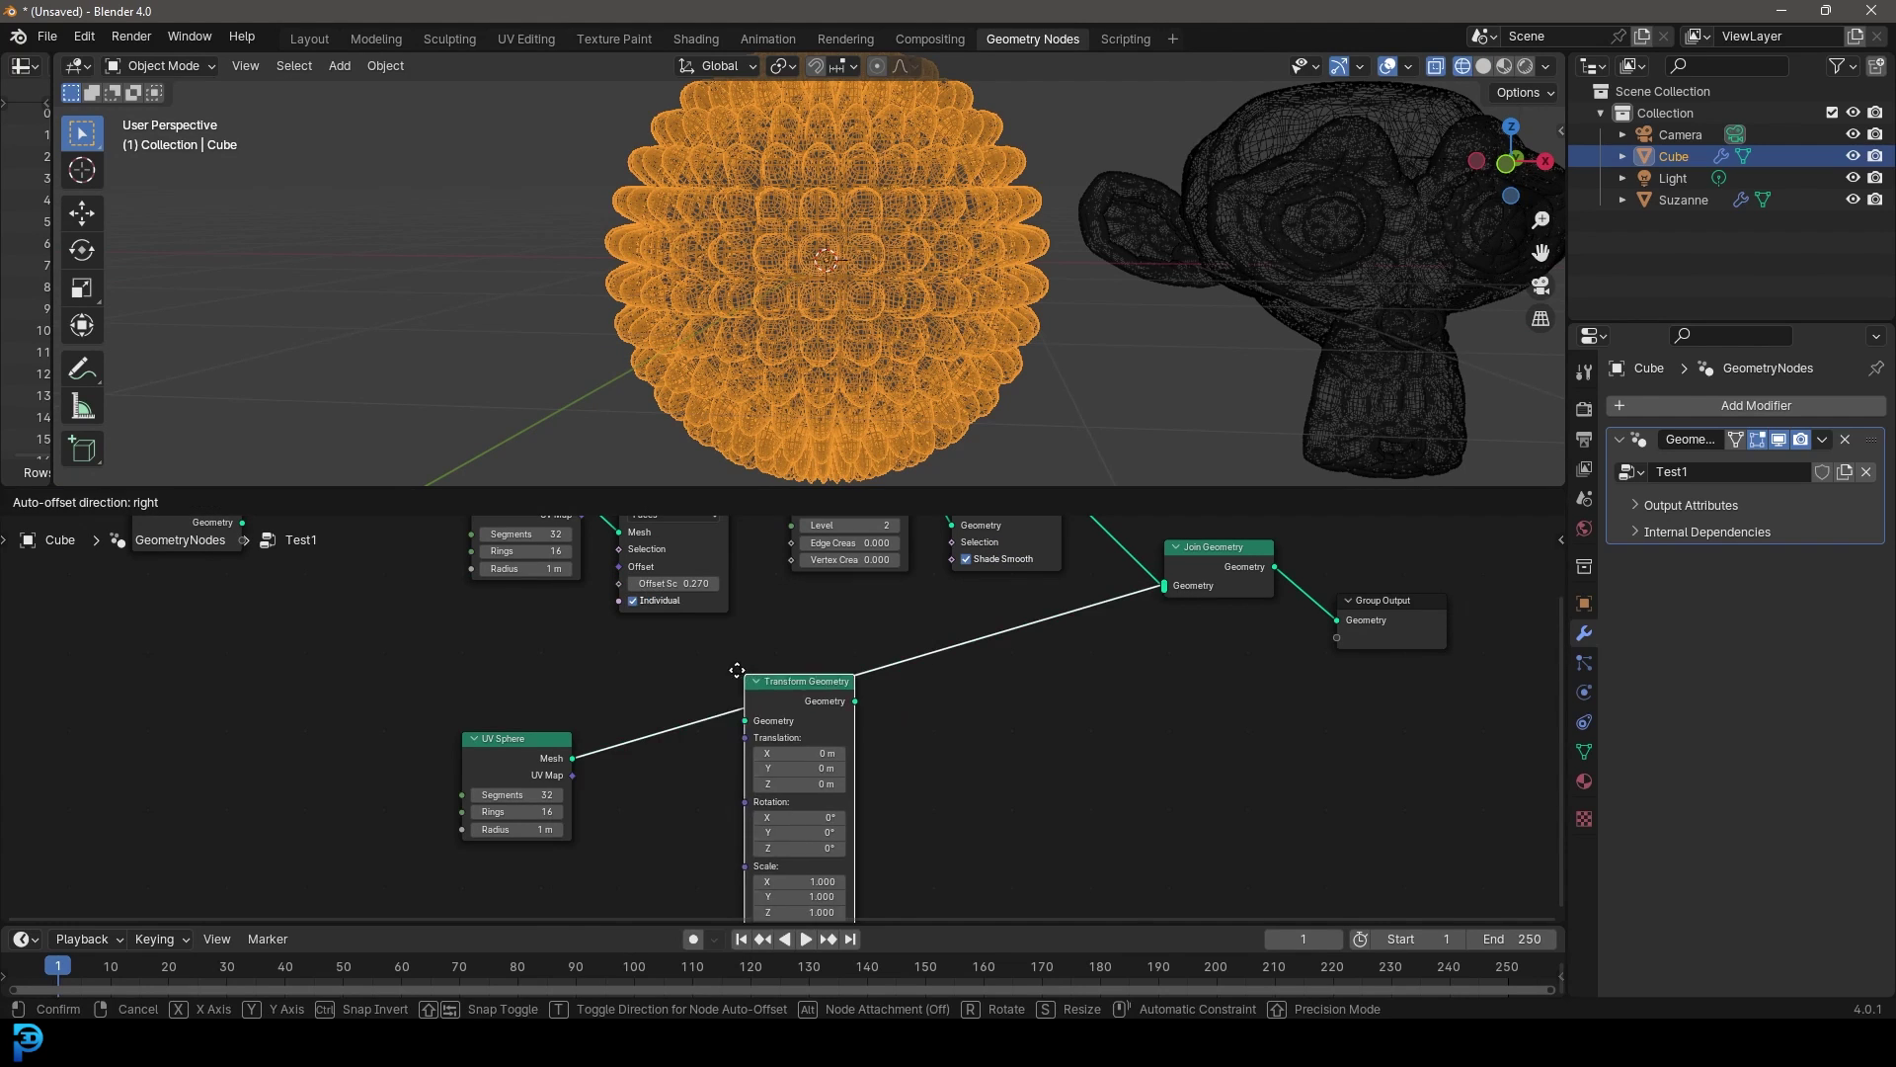
left_click(775, 770)
scroll(775, 771, "down", 1)
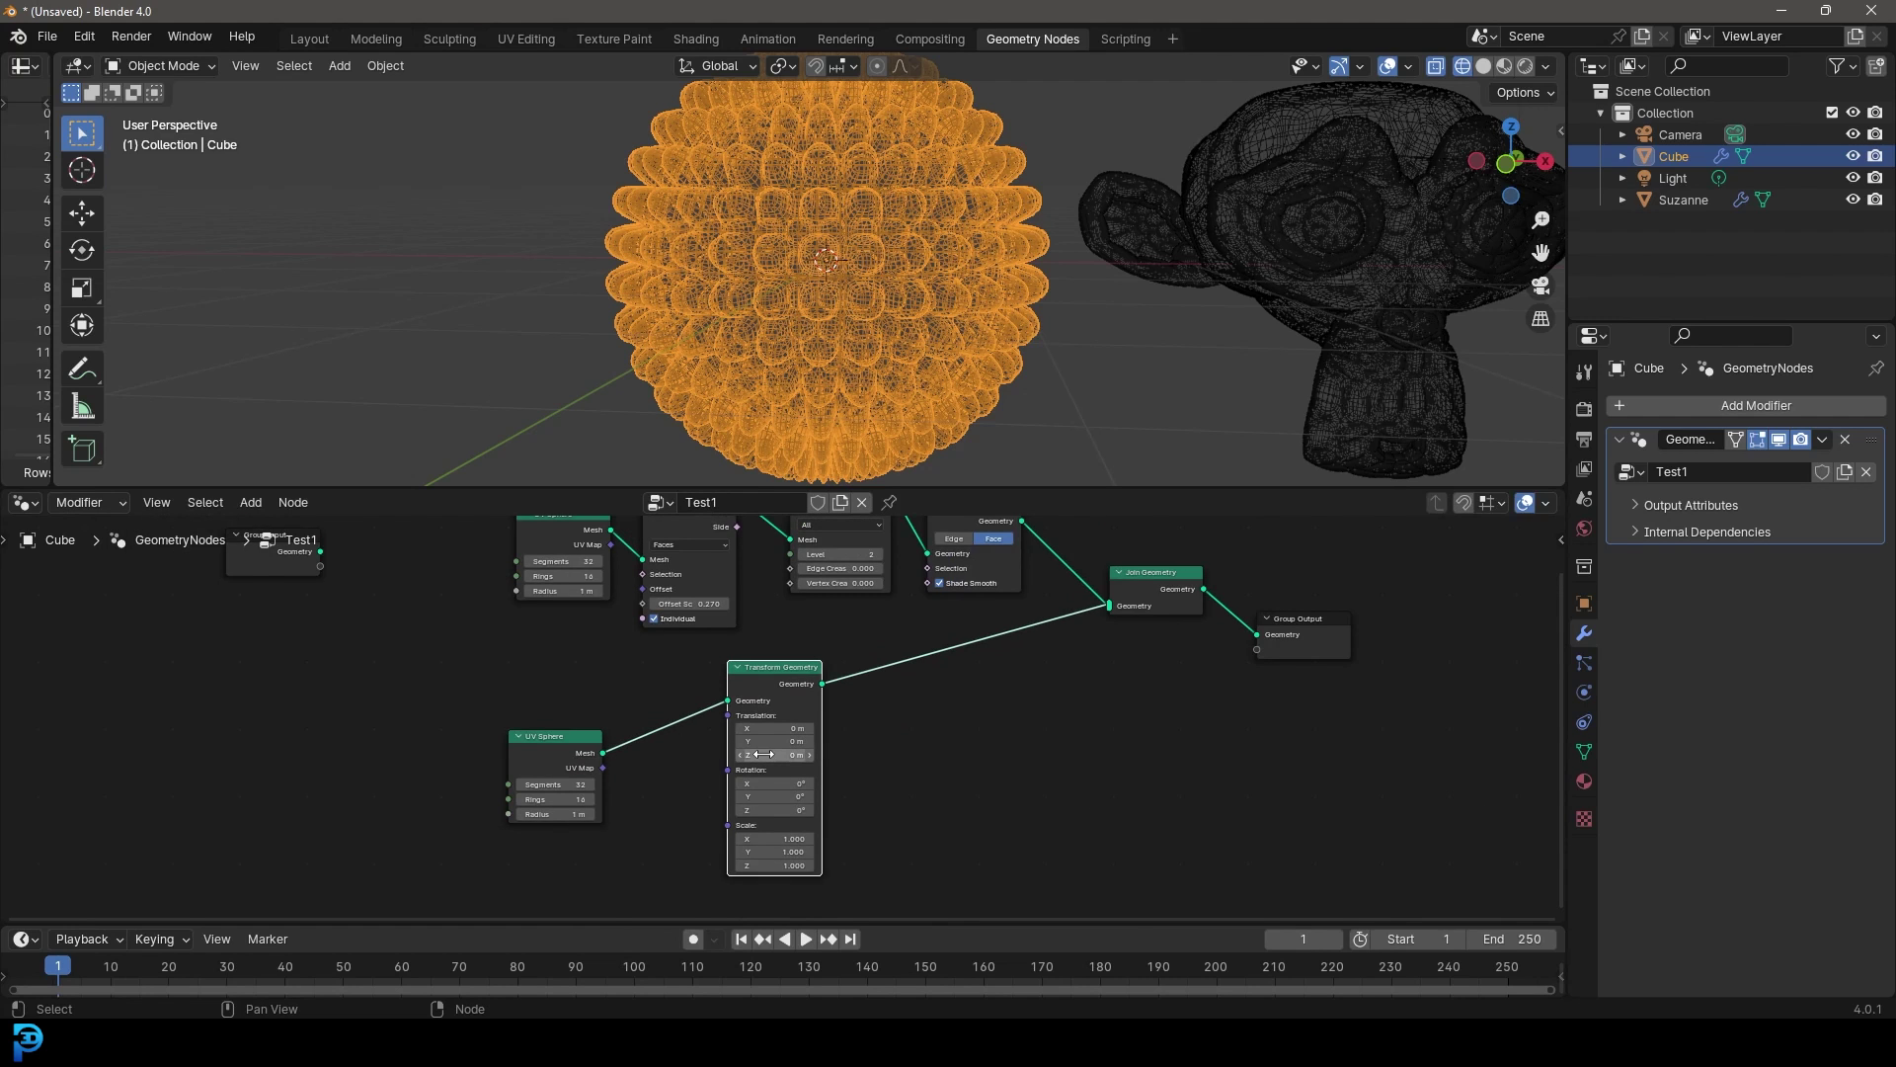
Set the Transform Geometry node's Z translation to 2.1 m and return the 3D viewport to solid shading.
scroll(772, 759, "down", 1)
left_click_drag(775, 755, 883, 754)
scroll(882, 266, "down", 4)
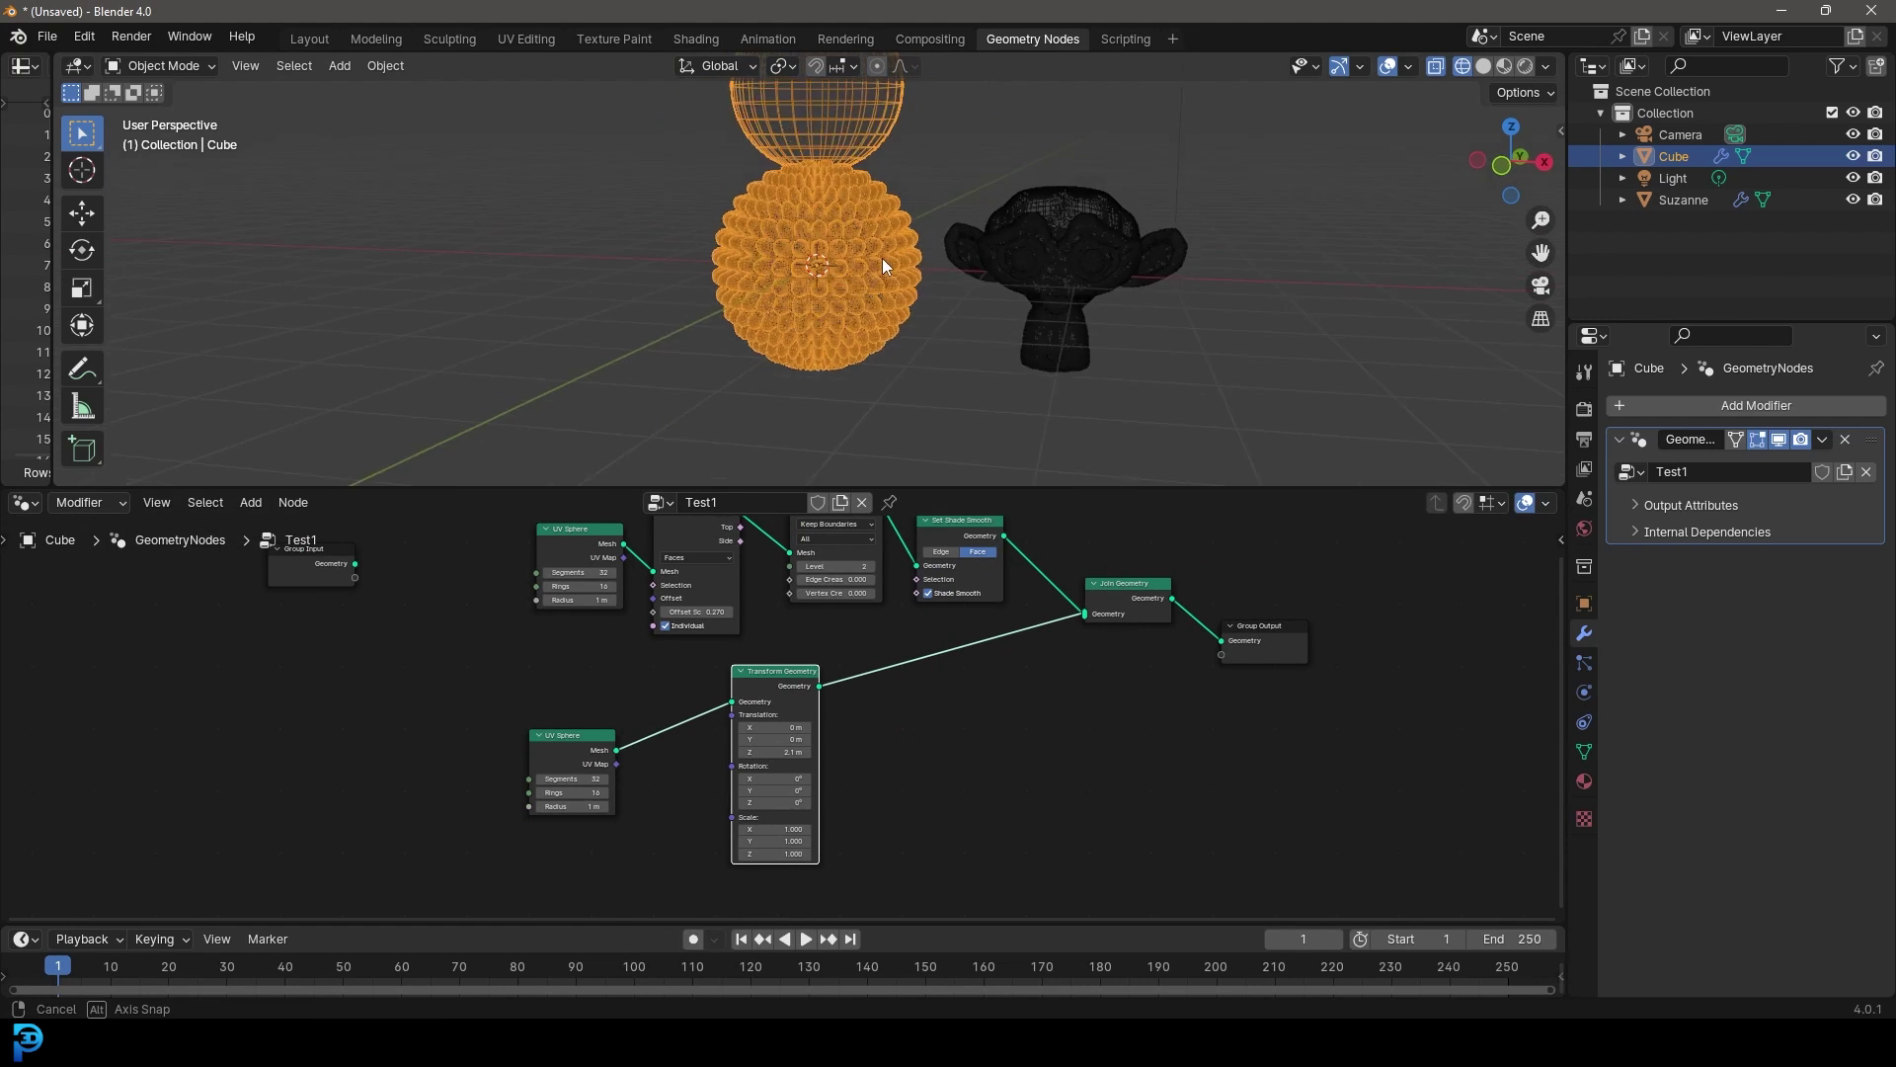
key("shift+z")
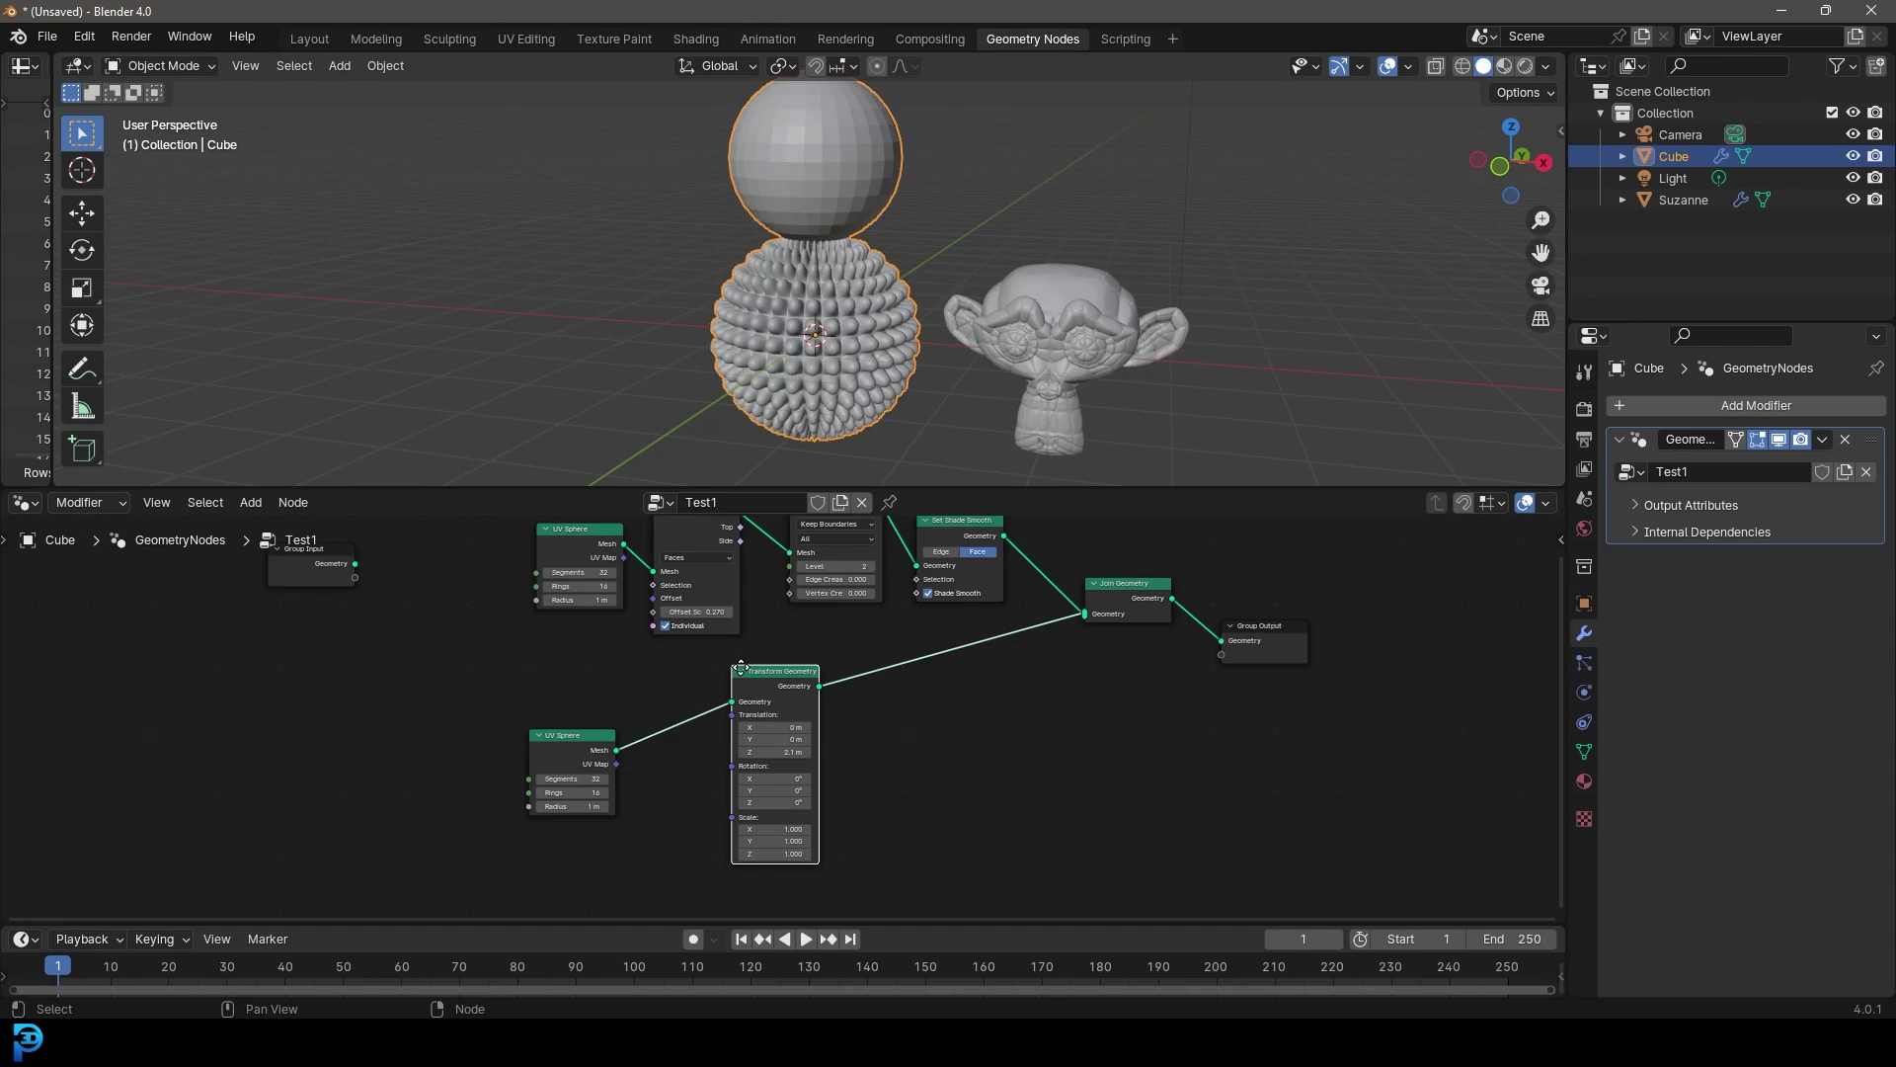
Move the original UV Sphere node down between the two branches and delete the duplicate UV Sphere node.
scroll(603, 578, "up", 2)
left_click_drag(602, 578, 482, 665)
scroll(469, 667, "up", 4)
middle_click_drag(501, 727, 525, 612)
left_click_drag(534, 722, 402, 690)
middle_click_drag(451, 688, 514, 778)
key("x")
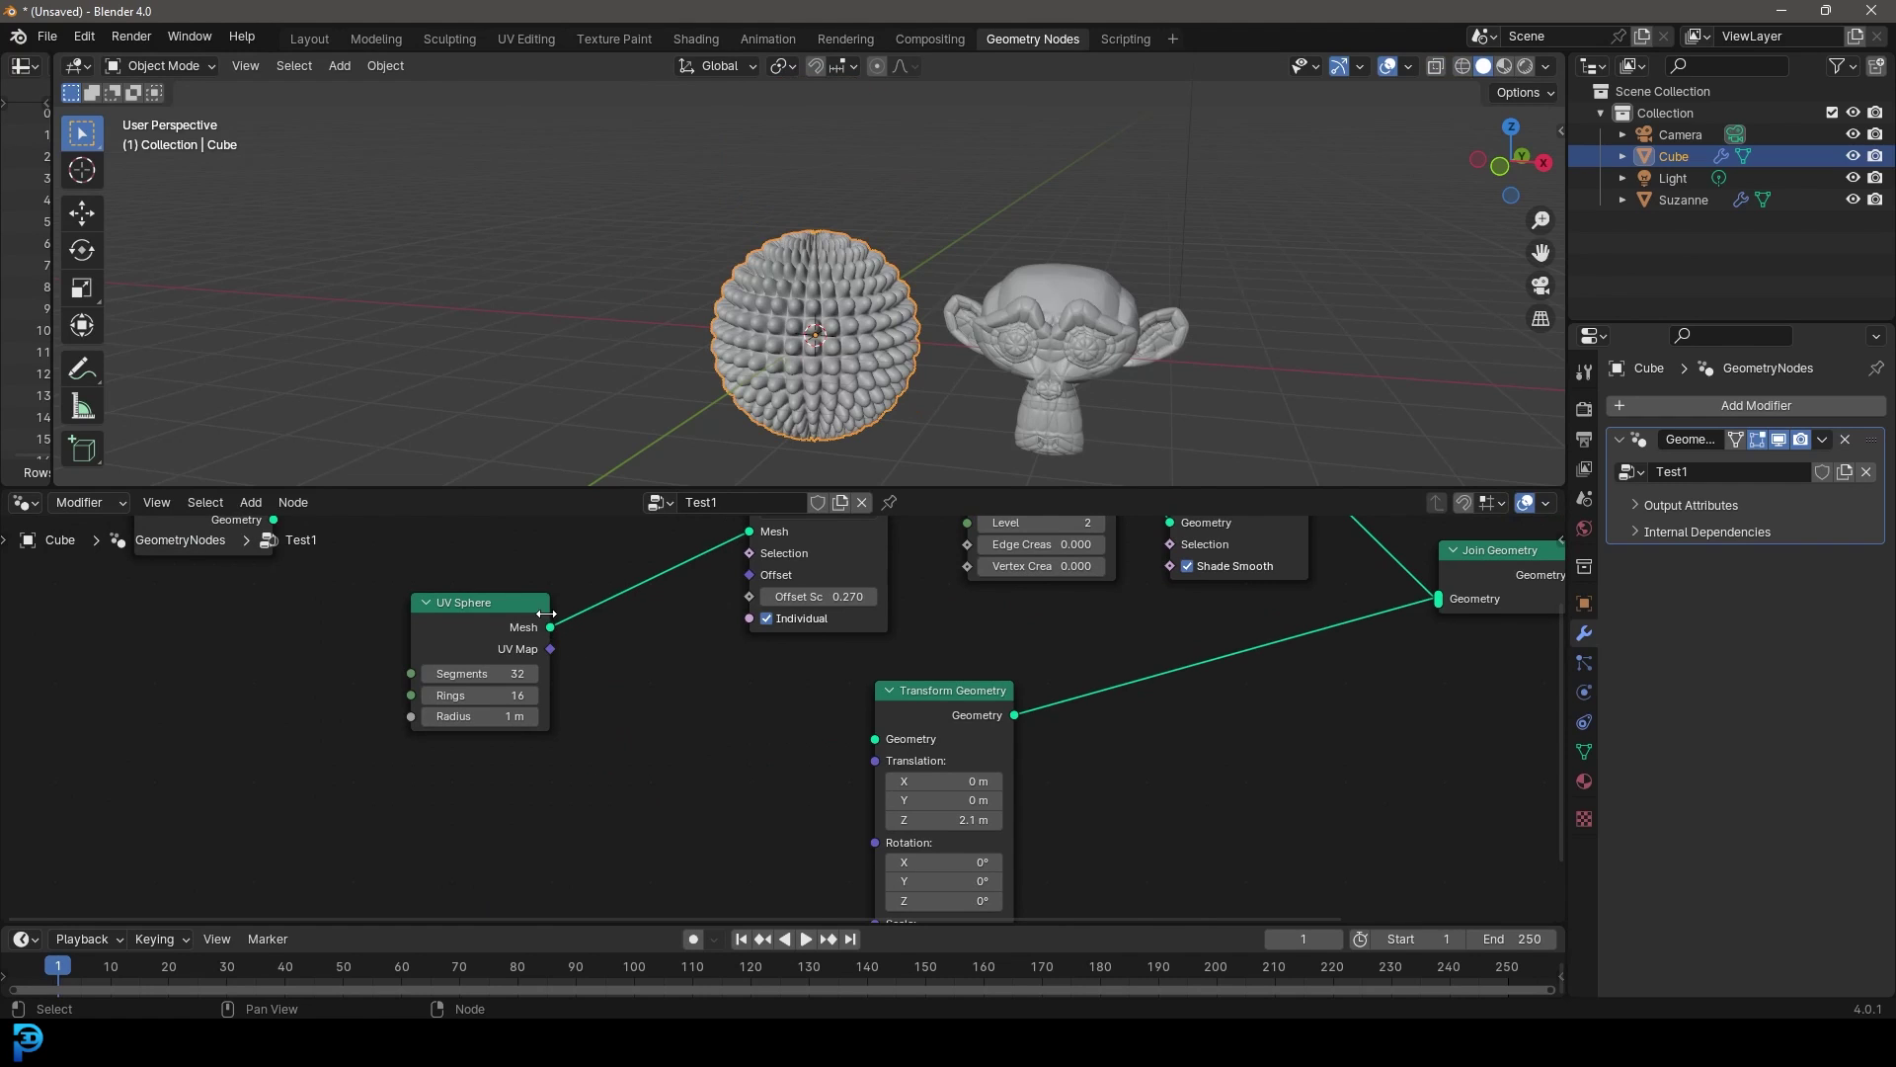
Connect the remaining UV Sphere's Mesh output to the Transform Geometry node's Geometry input as well.
left_click_drag(550, 627, 875, 738)
left_click_drag(954, 686, 897, 723)
left_click_drag(444, 602, 474, 597)
scroll(593, 640, "down", 6)
middle_click_drag(747, 614, 691, 675)
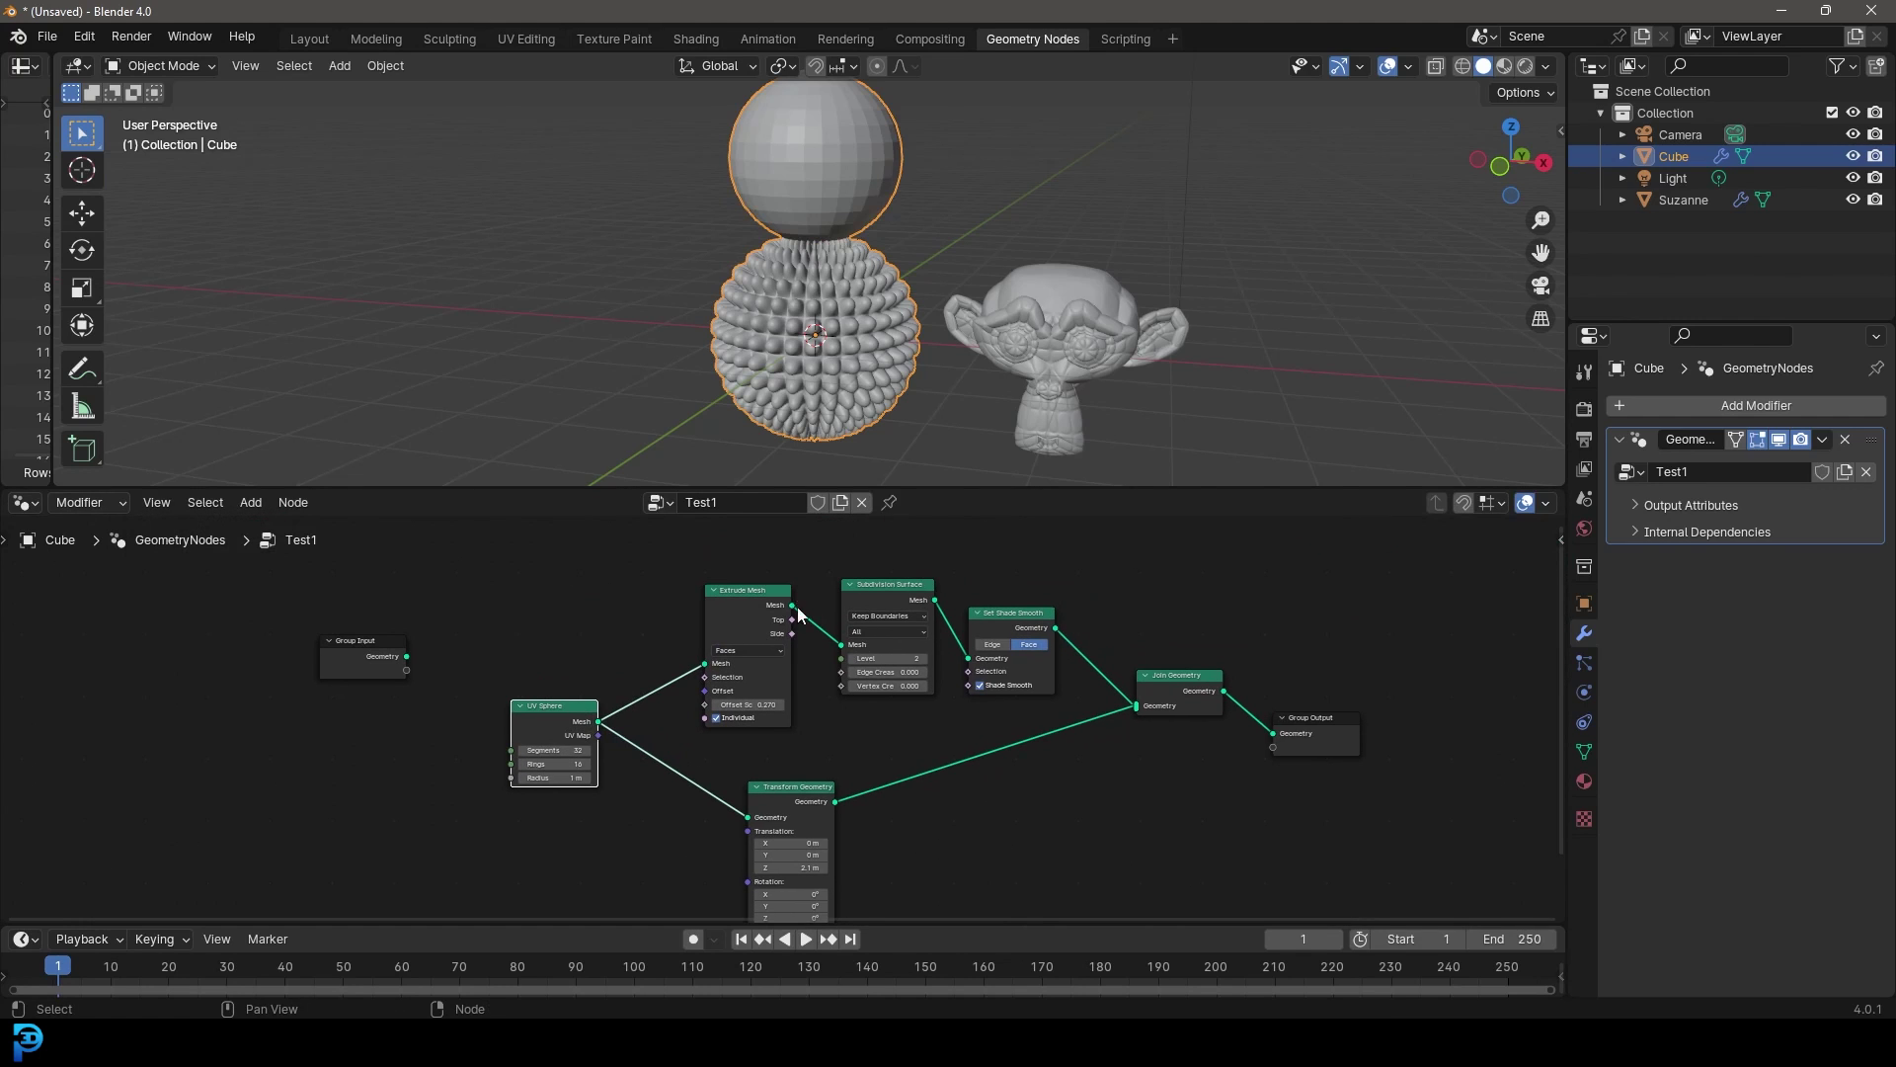
Move the Group Output node to the right of Join Geometry, roughly level with it.
middle_click_drag(857, 119, 863, 204)
left_click_drag(1193, 693, 1185, 703)
middle_click_drag(1199, 723, 936, 679)
scroll(936, 679, "up", 6)
left_click_drag(1146, 689, 1195, 643)
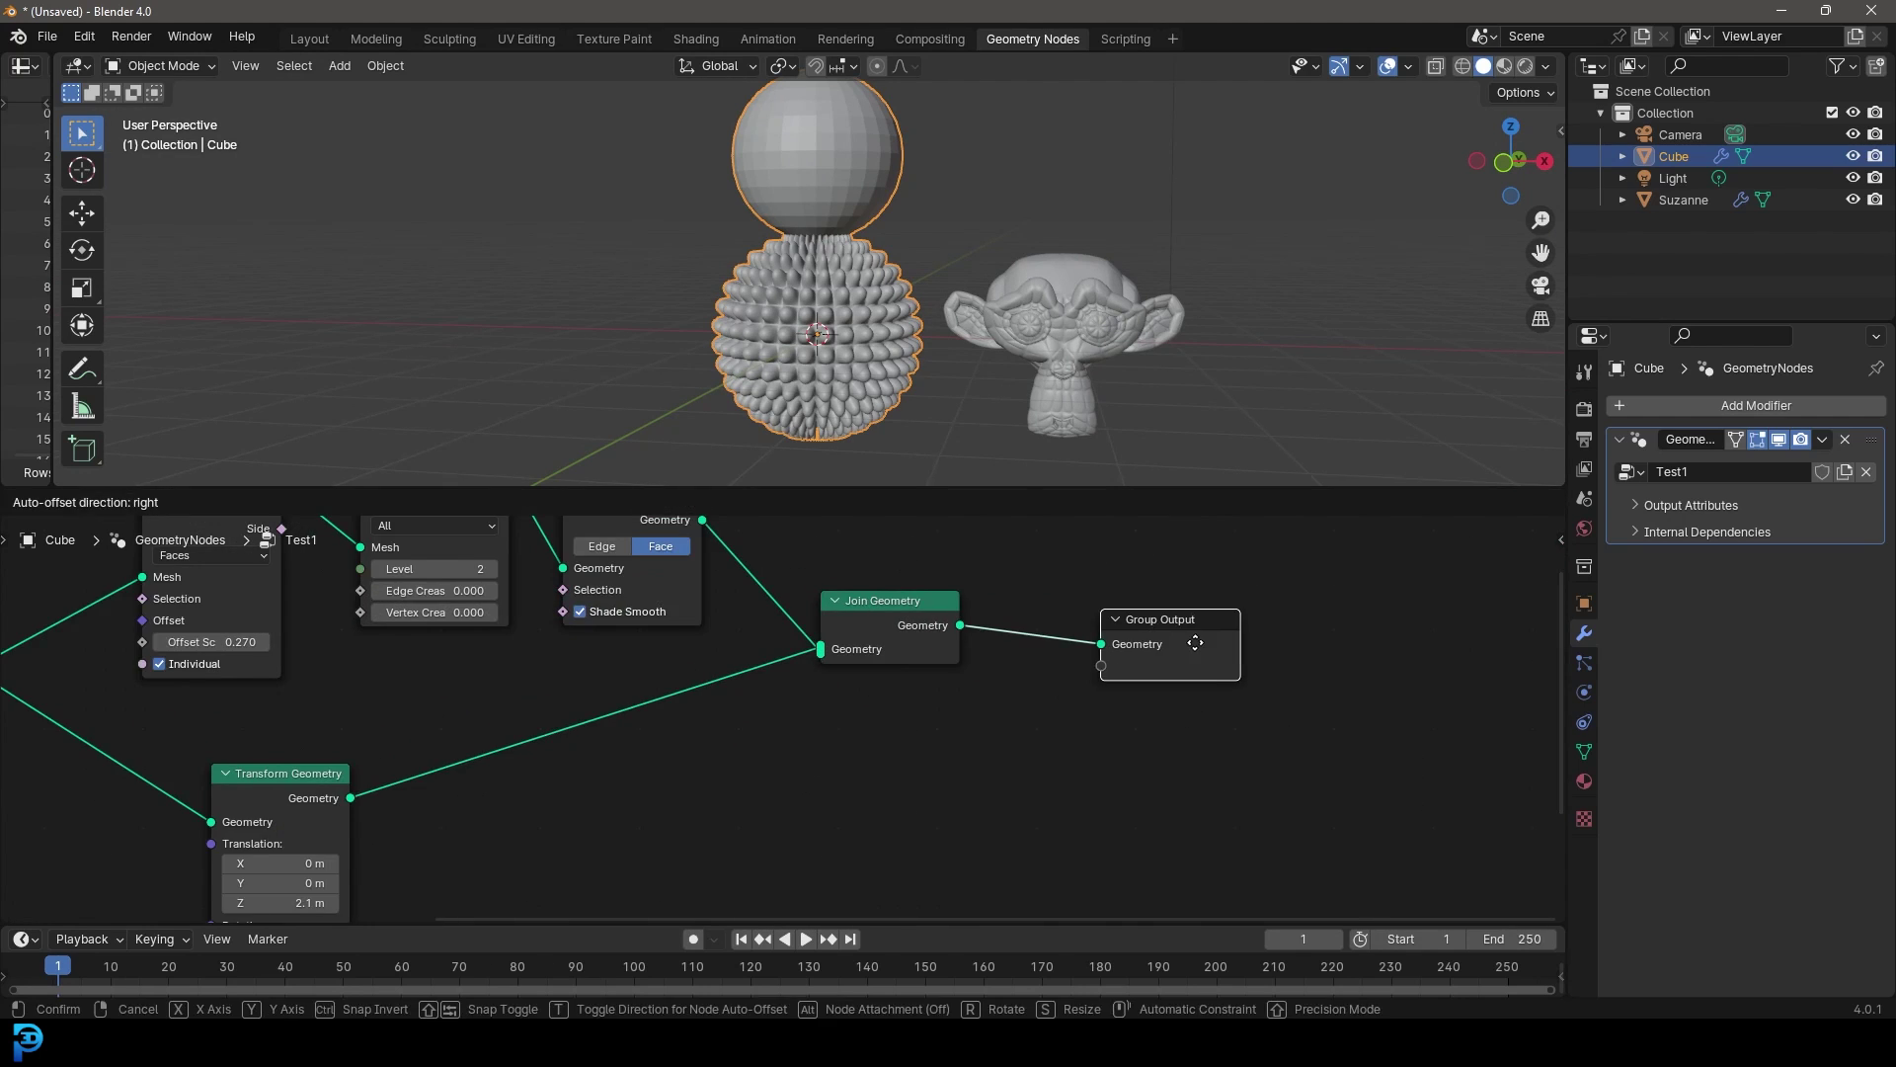
left_click(1195, 643)
Scale the layout of the Extrude Mesh, Subdivision Surface and Set Shade Smooth nodes closer together and move them up above the lower branch.
scroll(796, 685, "down", 5)
left_click_drag(725, 707, 960, 585)
scroll(1089, 690, "up", 1)
key("s")
left_click(1035, 701)
key("g")
left_click(999, 648)
middle_click_drag(539, 746, 541, 696)
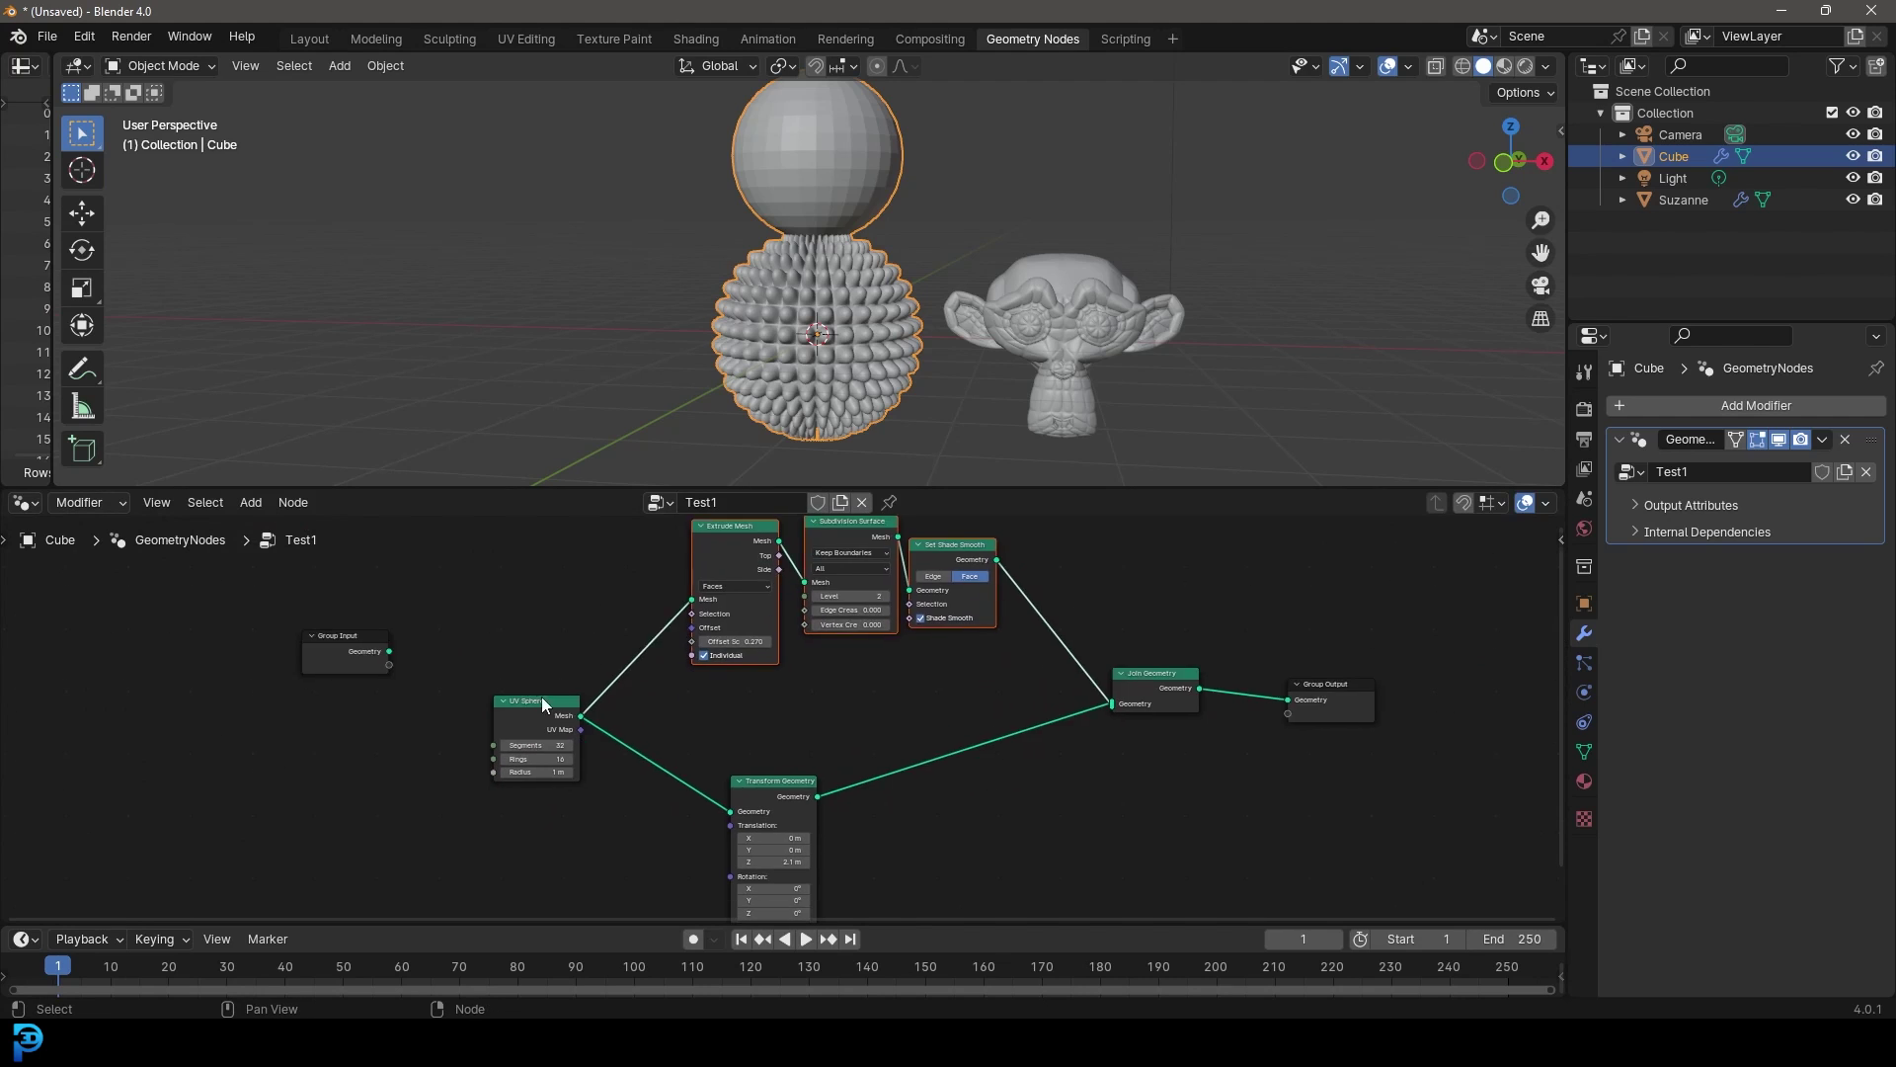
scroll(541, 696, "up", 1)
middle_click_drag(740, 566, 709, 650)
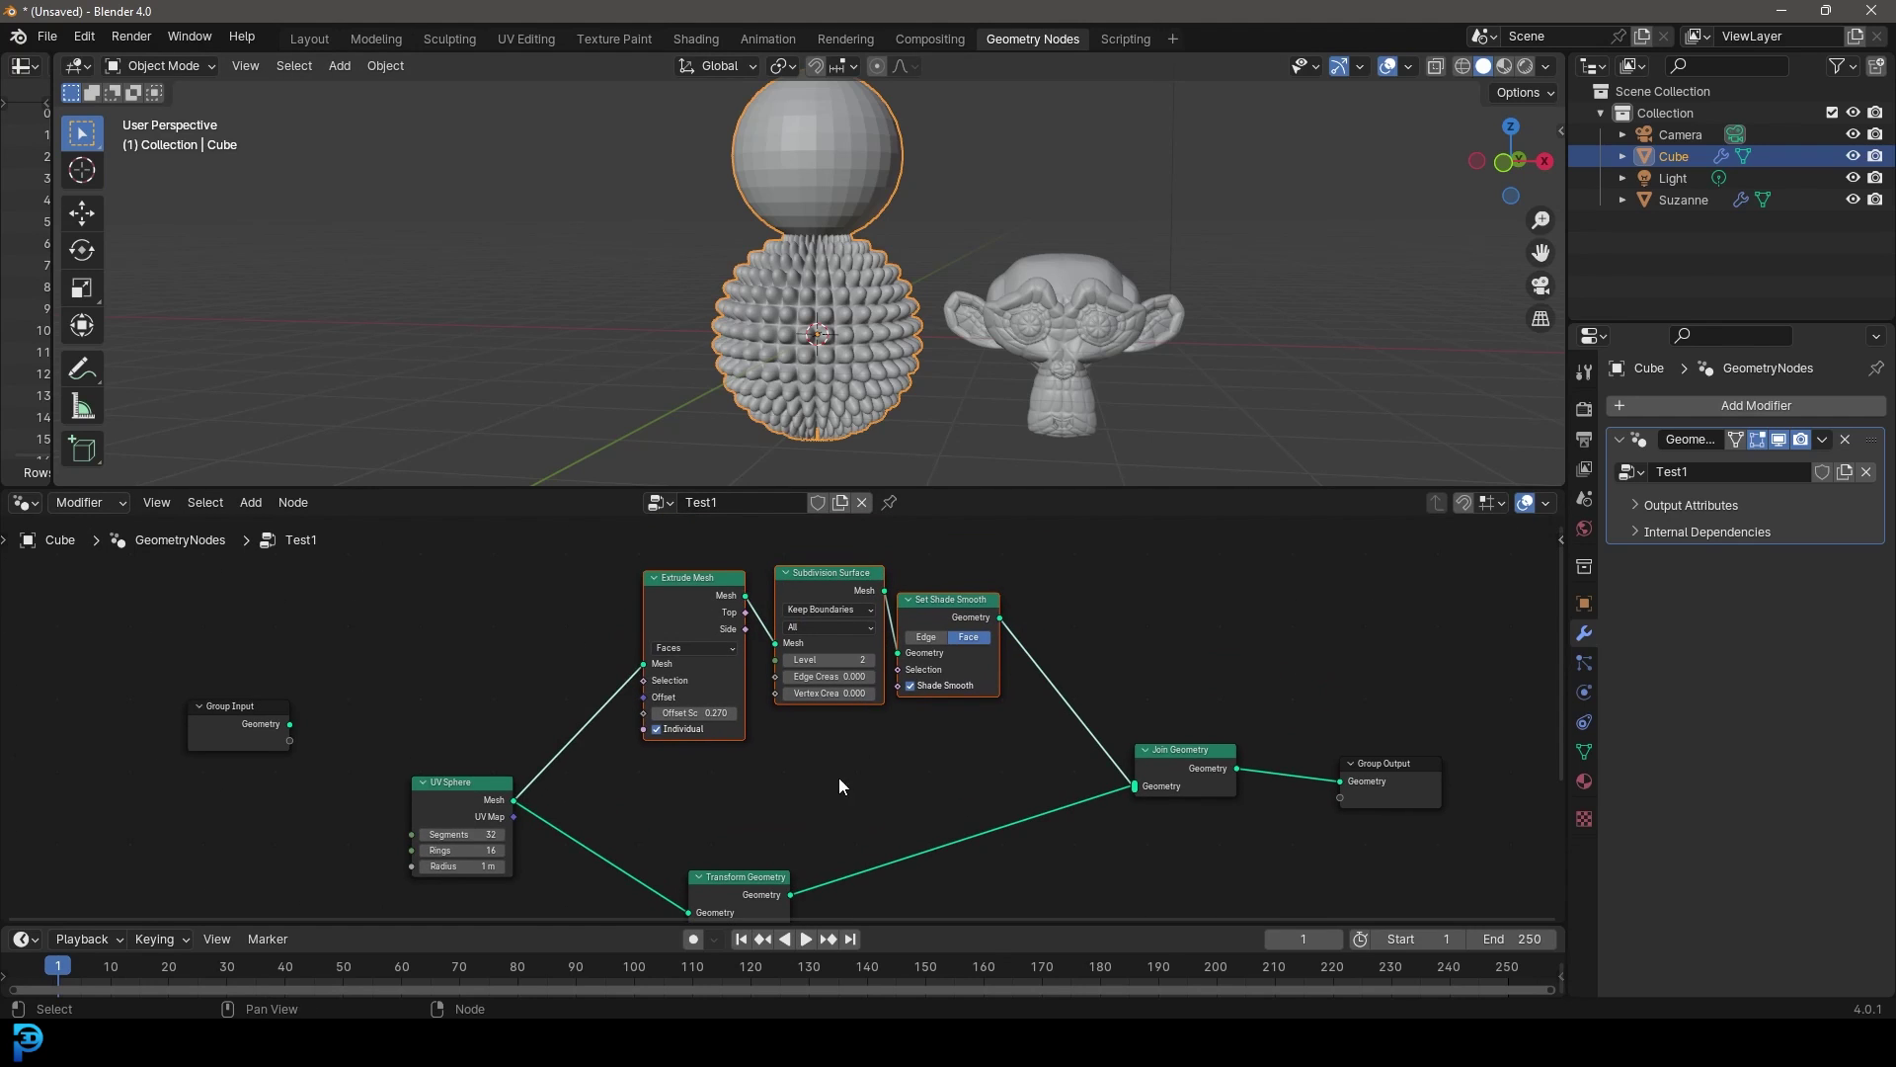
Combine the Extrude Mesh, Subdivision Surface and Set Shade Smooth nodes into one node group and frame its contents.
middle_click_drag(839, 778, 763, 837)
scroll(762, 838, "up", 2)
middle_click_drag(643, 670, 715, 684)
left_click(397, 559)
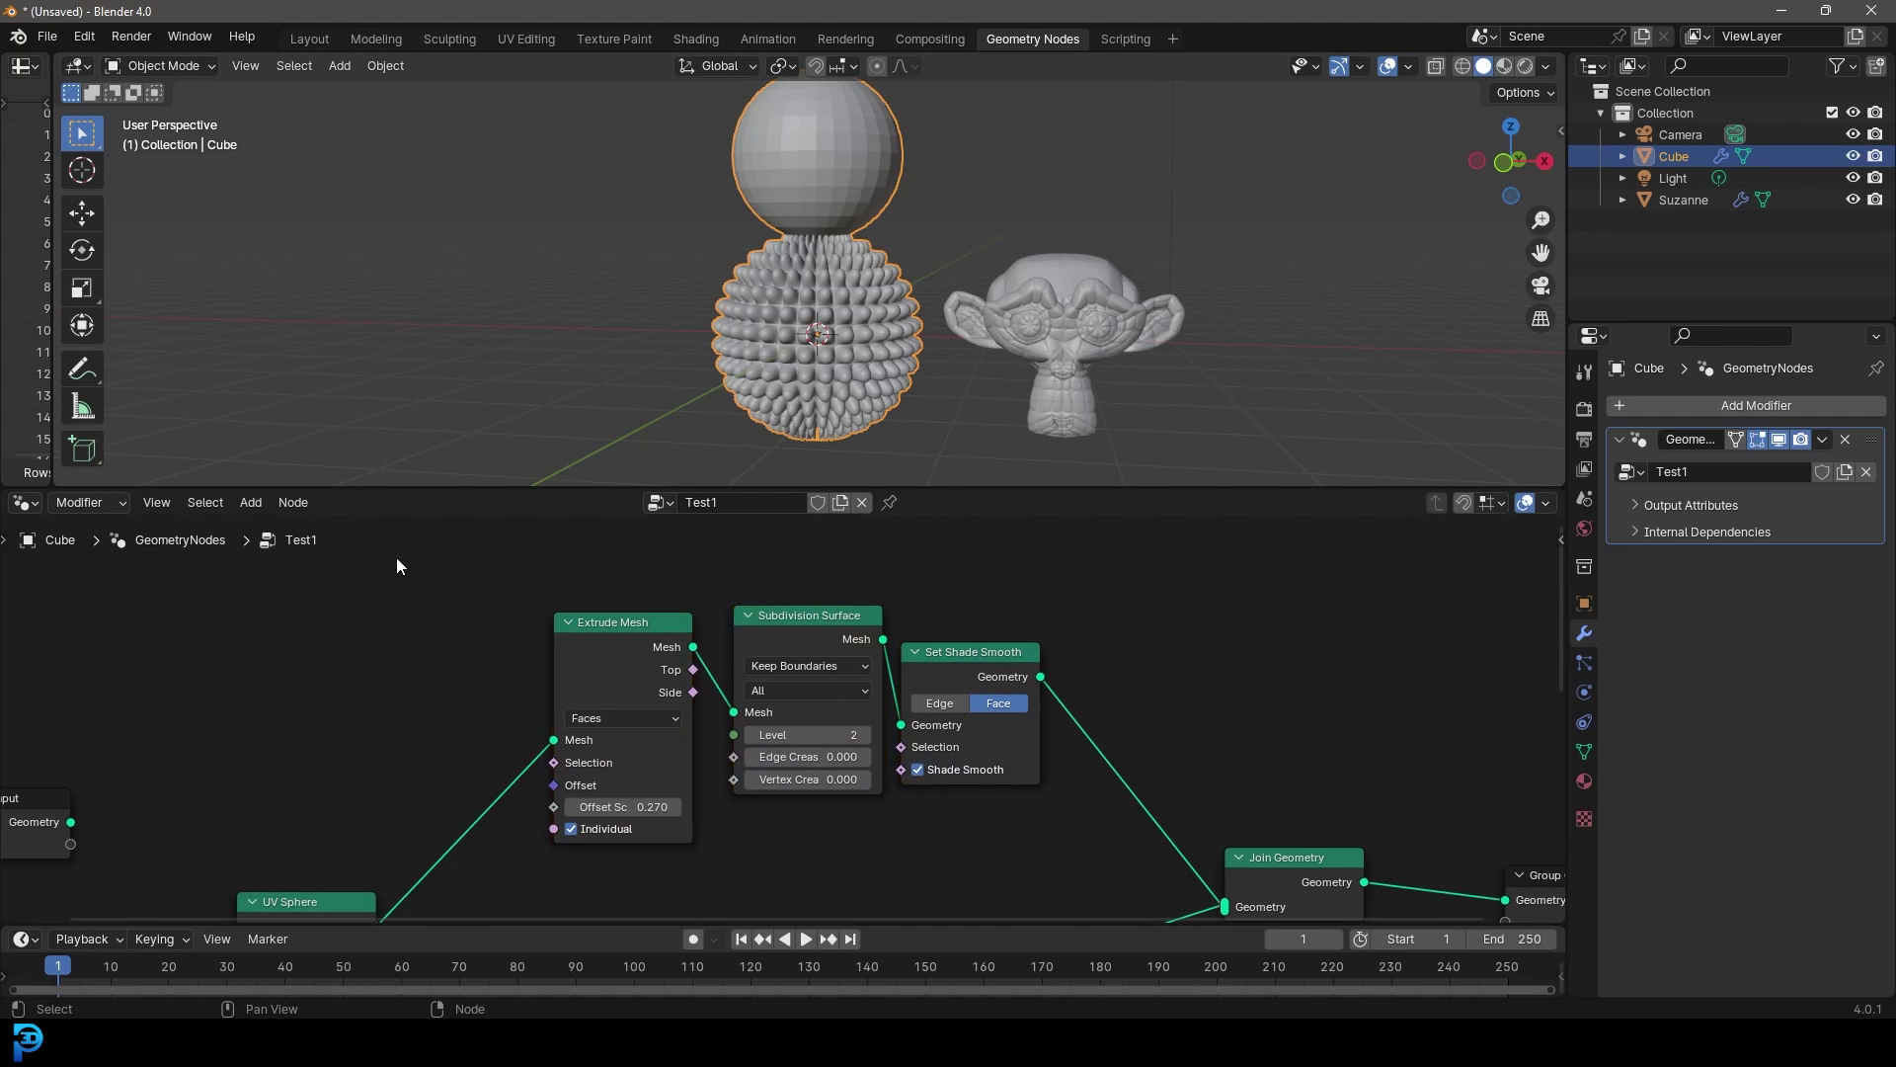
left_click(600, 644)
left_click(821, 622, "shift")
left_click(991, 669, "shift")
left_click_drag(550, 571, 1019, 808)
mouse_move(960, 727)
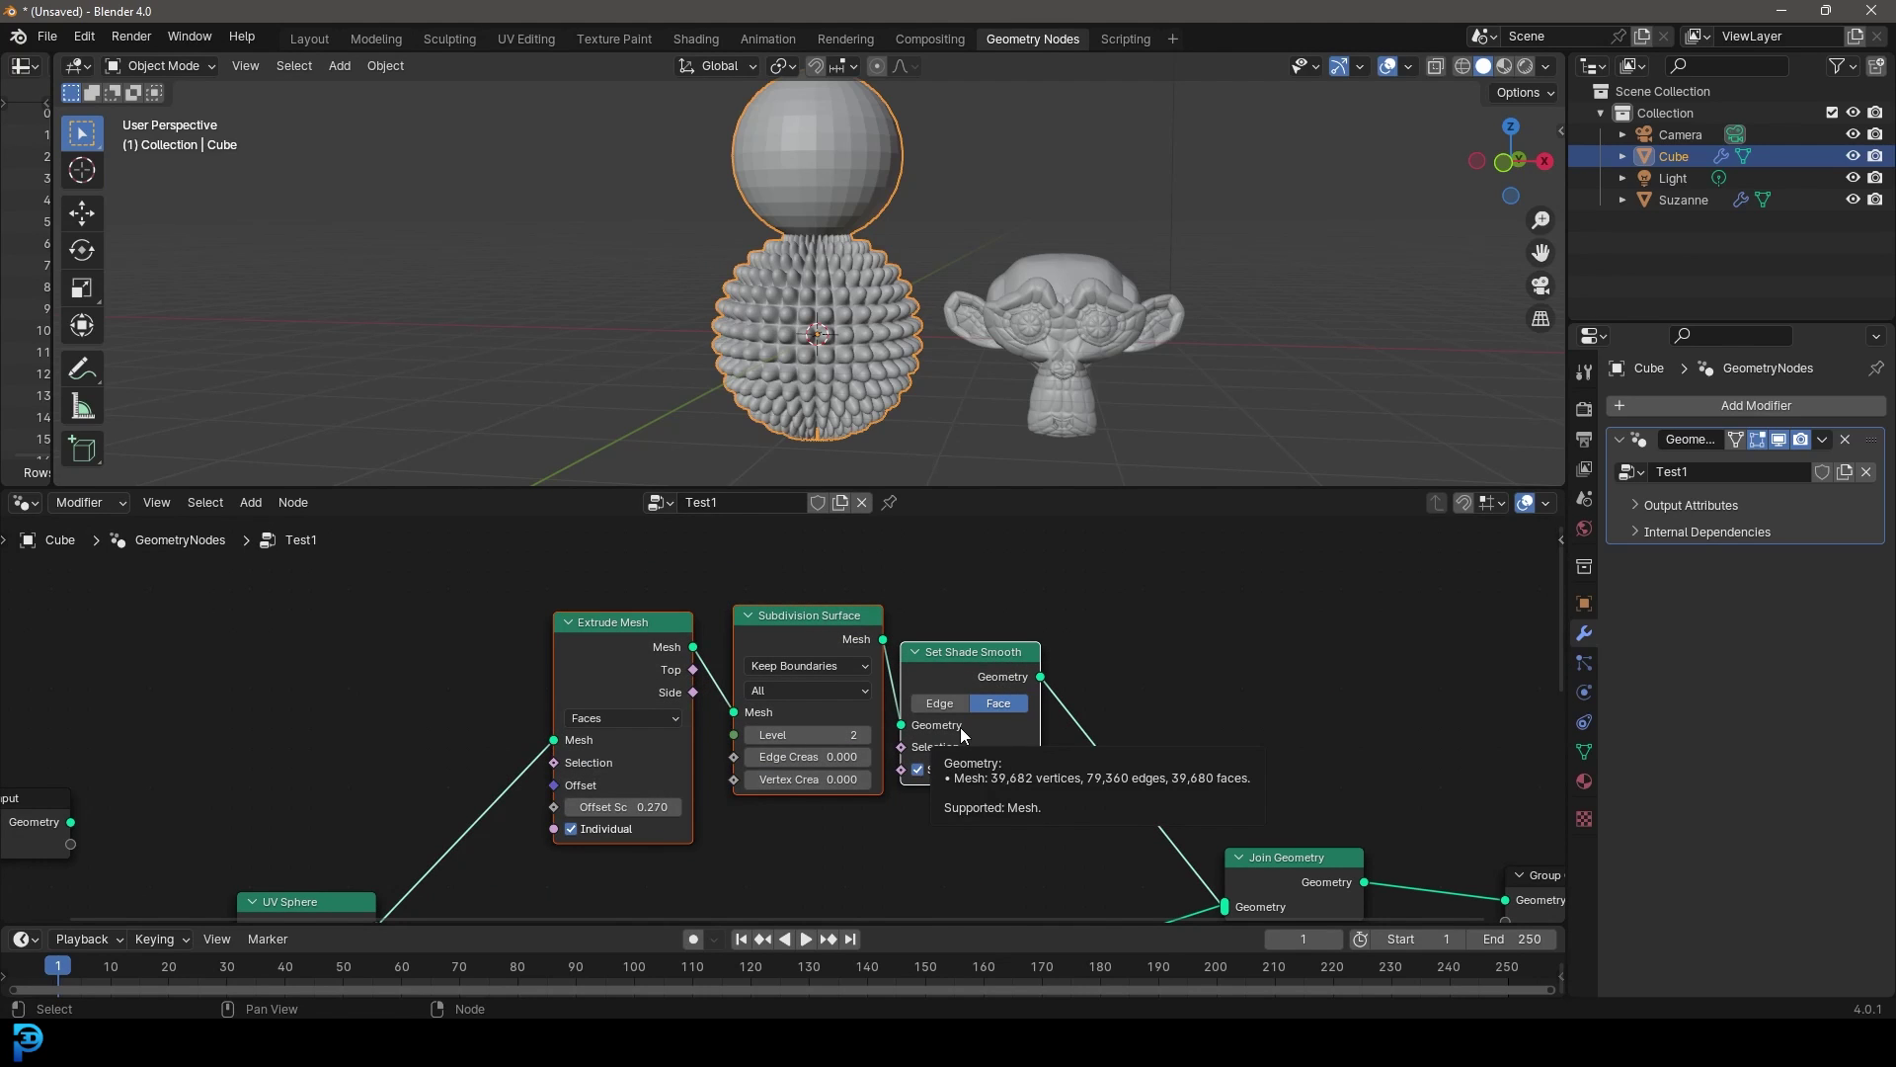
key("ctrl+g")
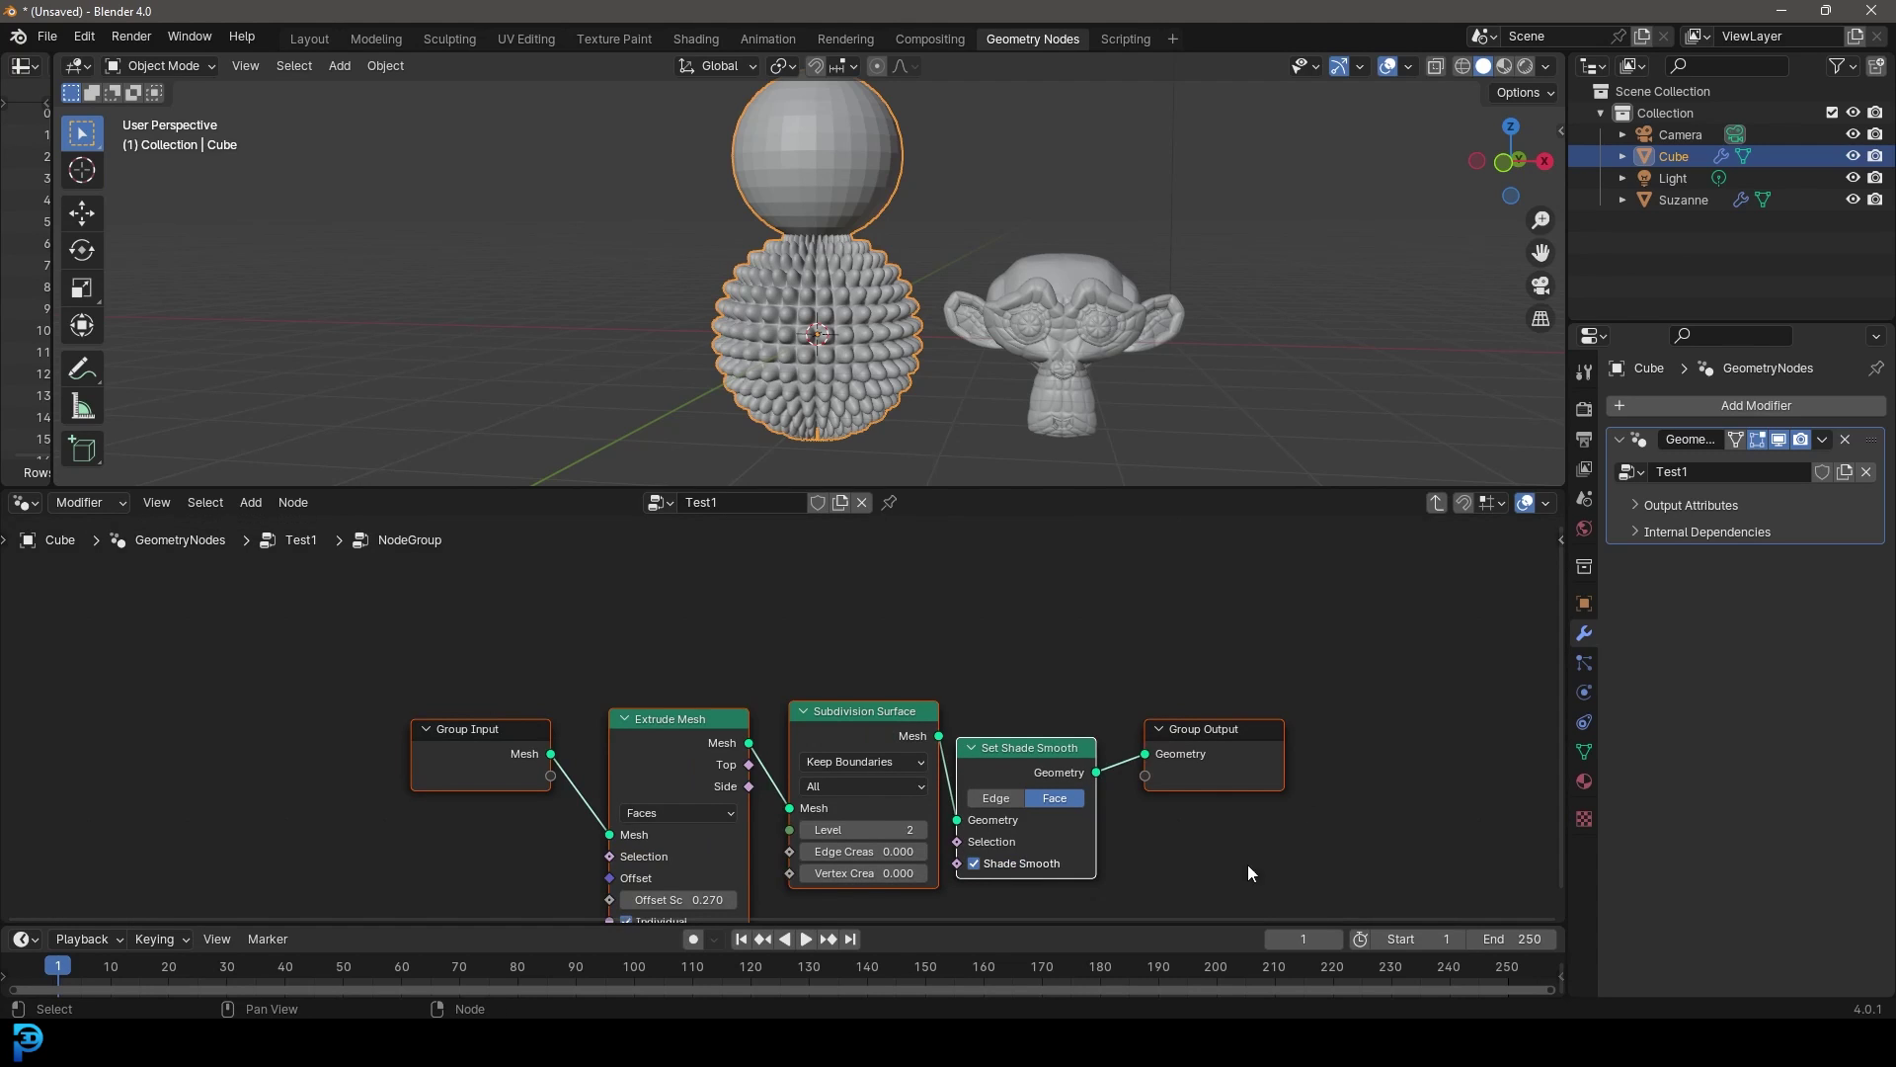
key("Home")
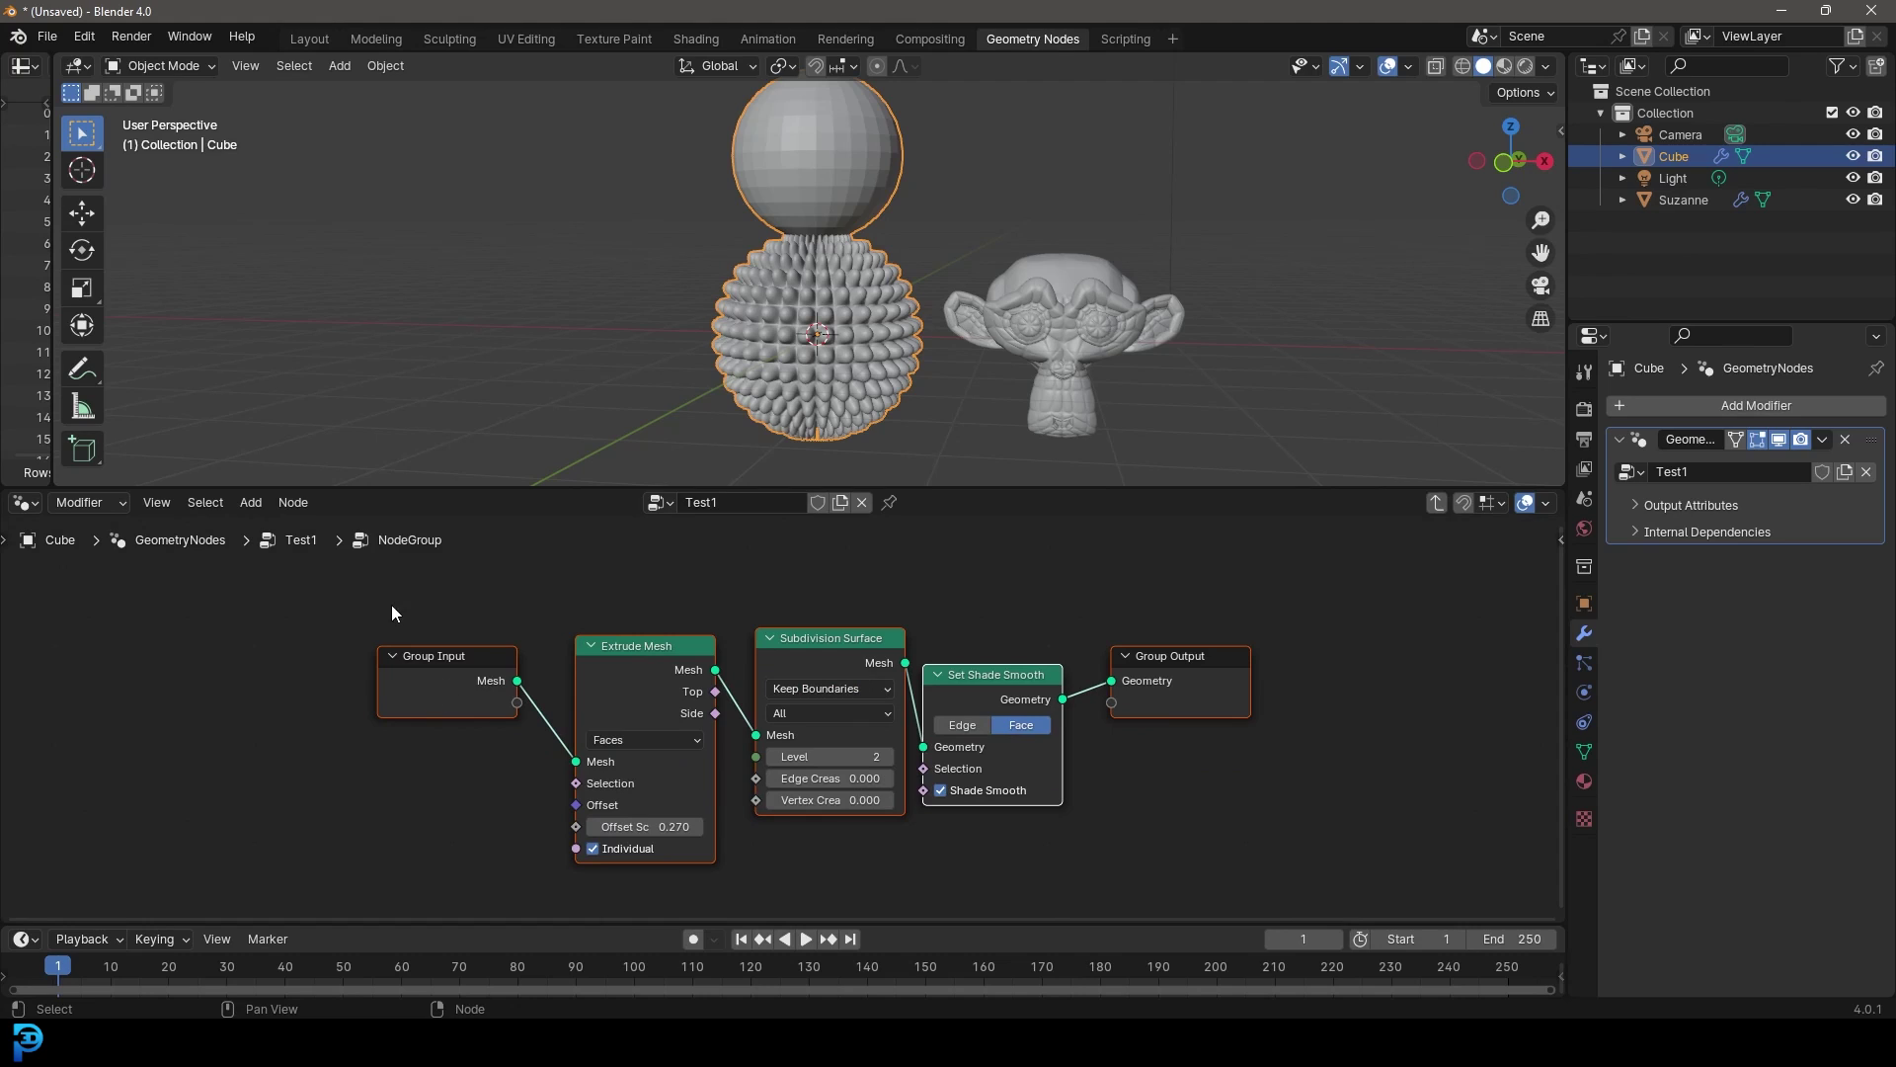
left_click(600, 620)
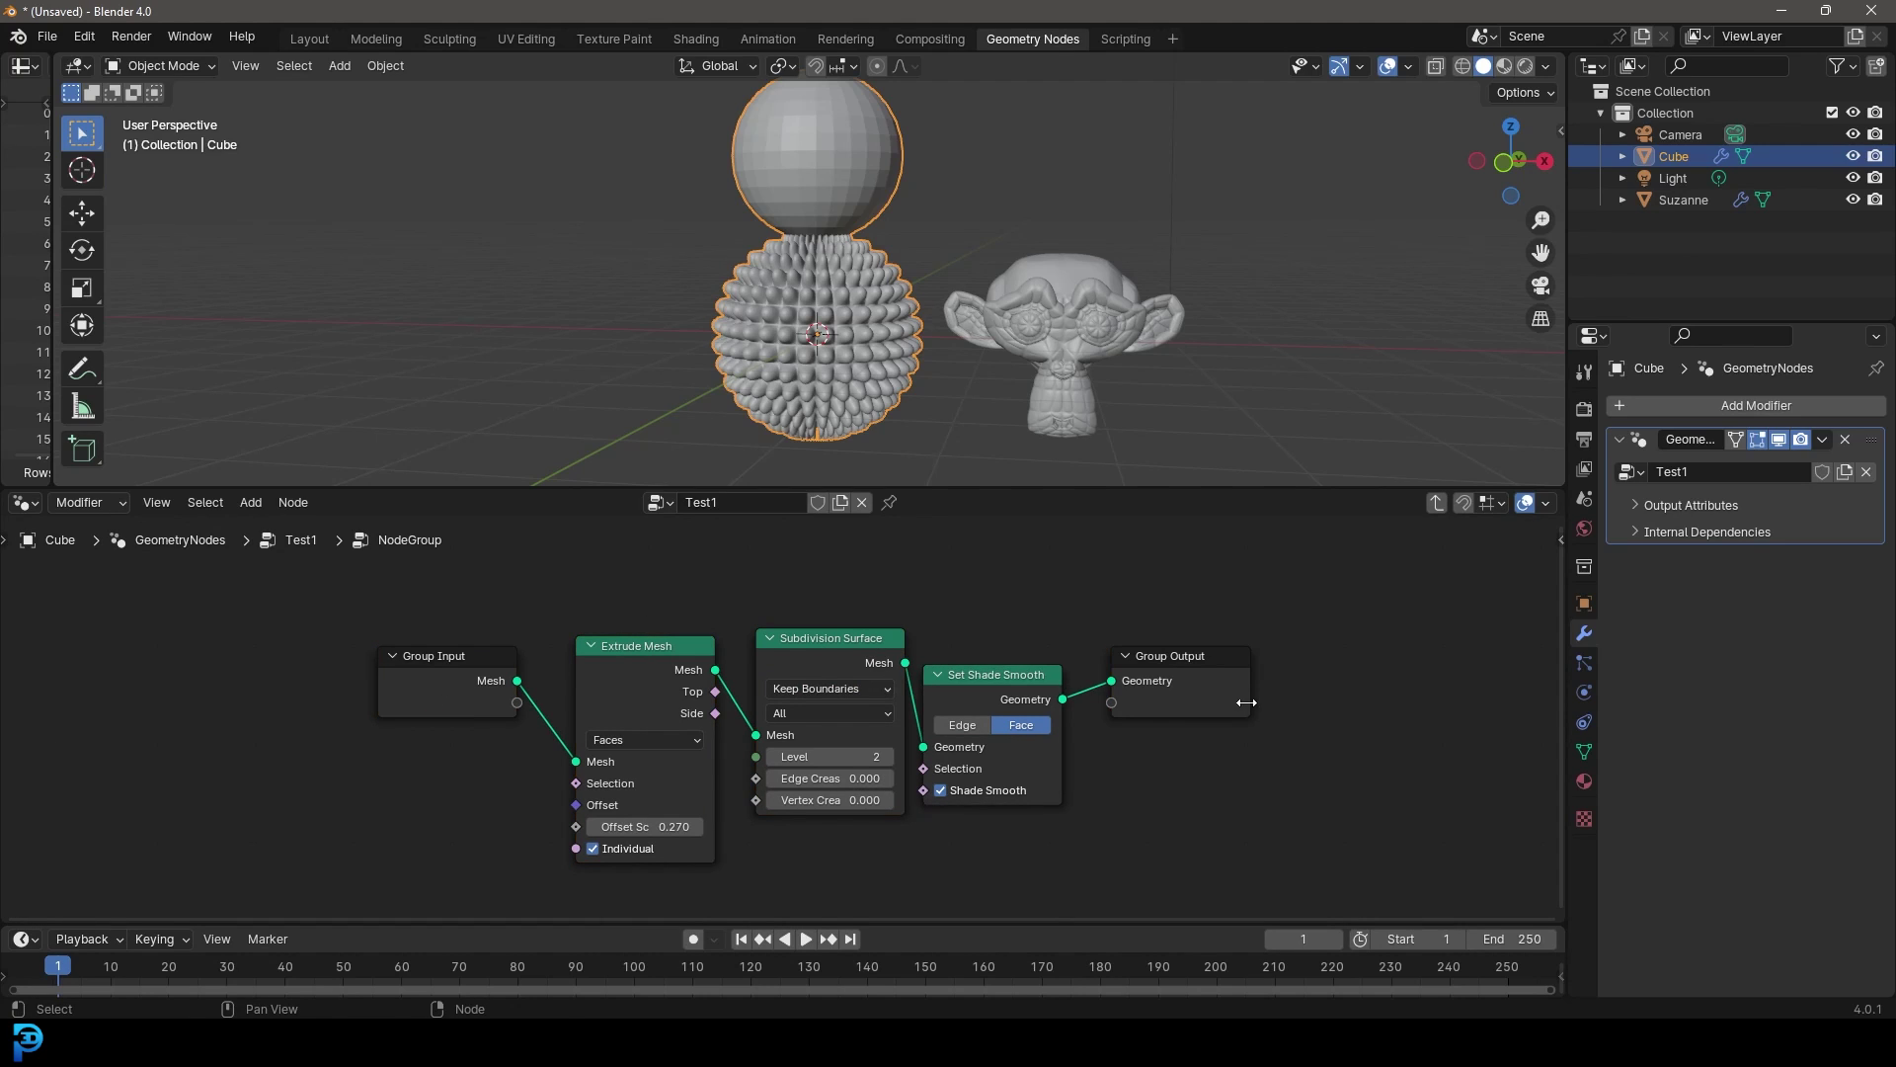
left_click_drag(1201, 681, 1203, 682)
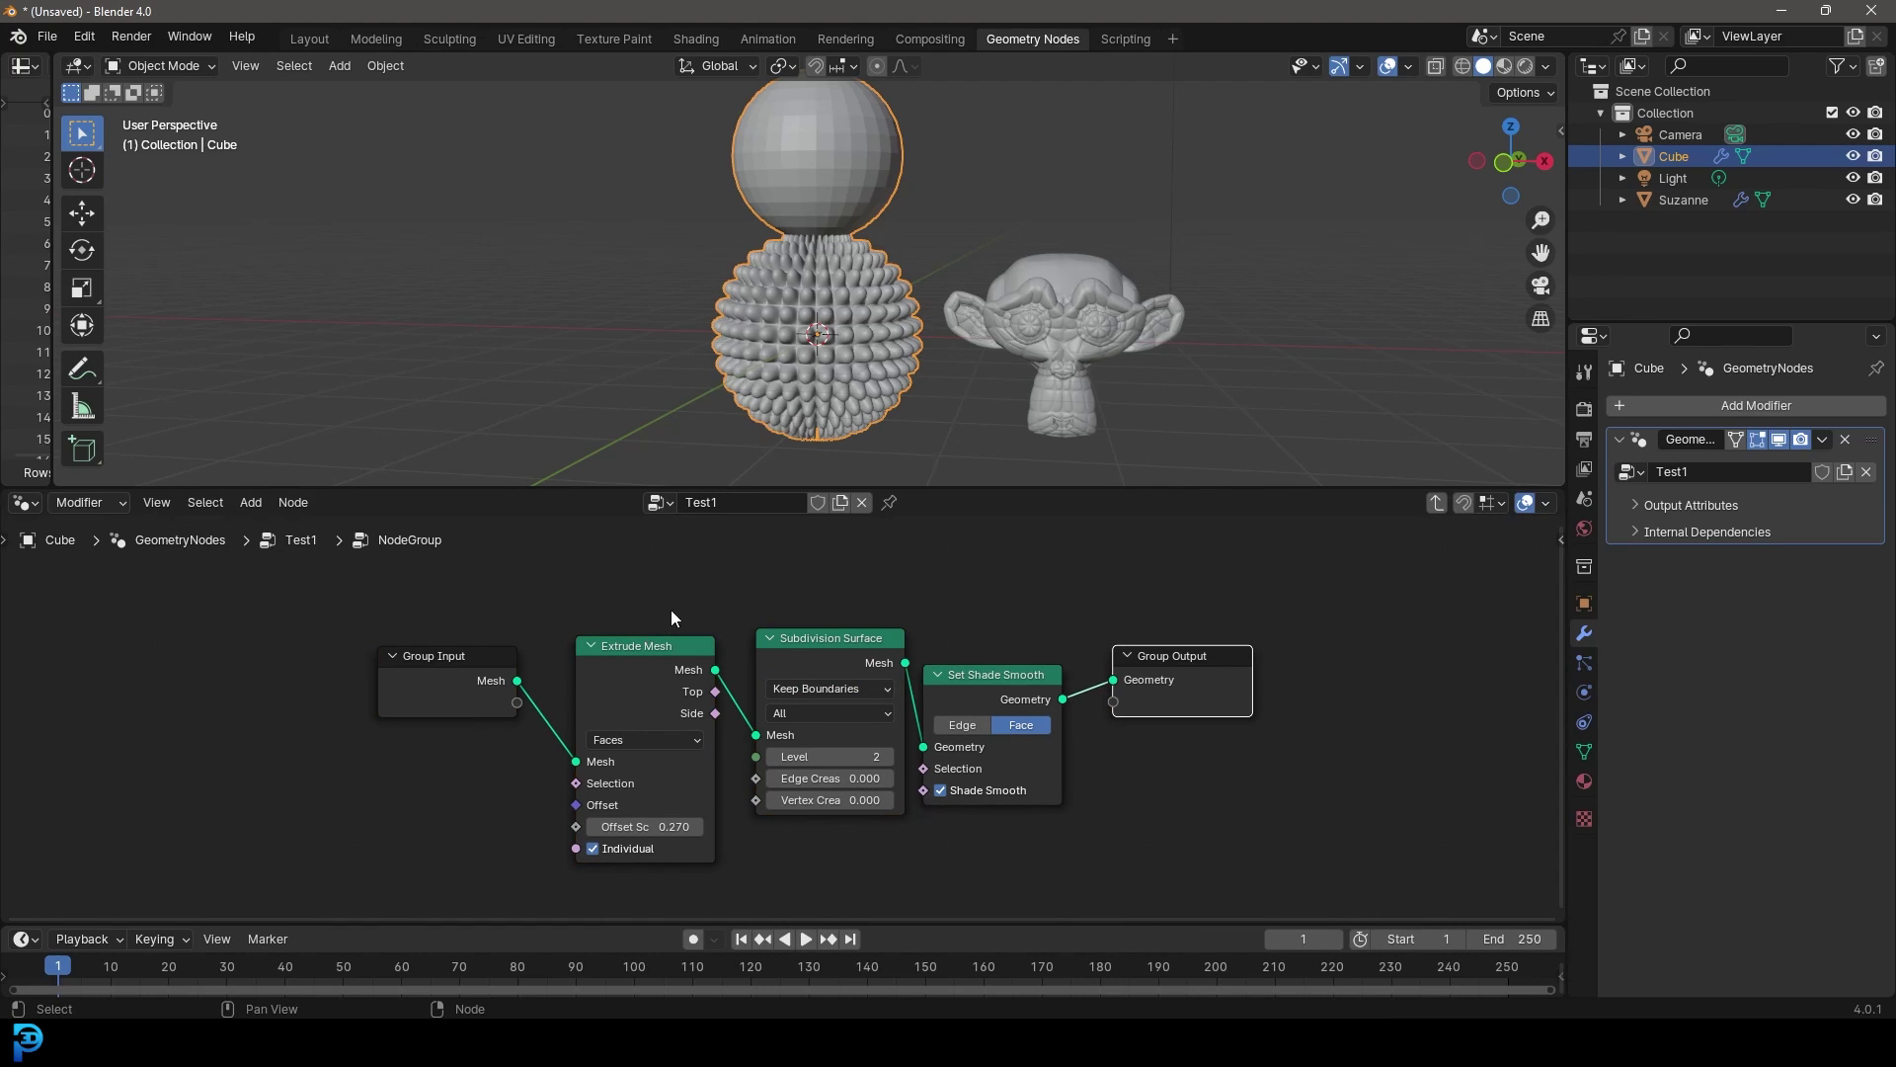
Leave the node group and move the NodeGroup node up, level with the UV Sphere's Mesh output.
key("Tab")
left_click_drag(784, 637, 816, 743)
middle_click_drag(754, 876, 743, 653)
scroll(743, 654, "down", 3)
left_click_drag(765, 583, 686, 663)
scroll(803, 706, "up", 2)
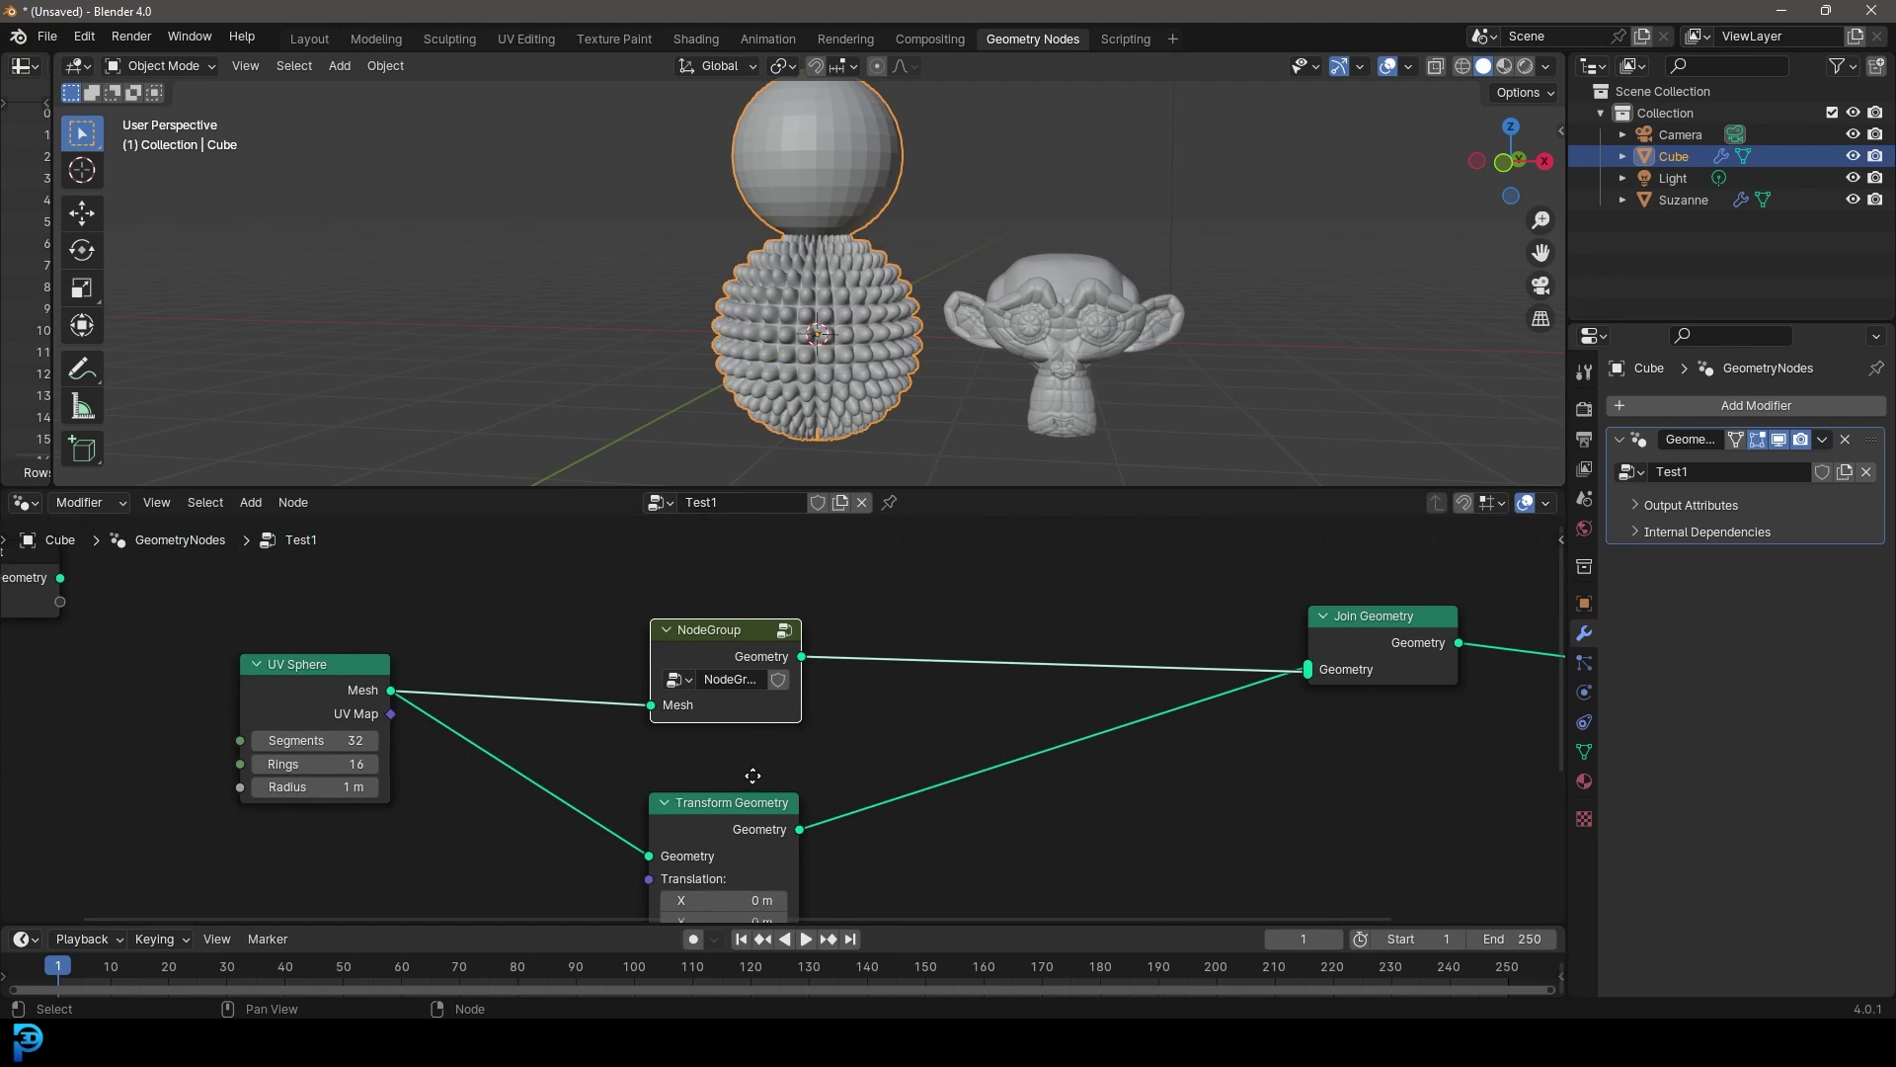
left_click_drag(713, 630, 703, 623)
Mute the NodeGroup node to compare the result without its effect, and unmute it again.
key("m")
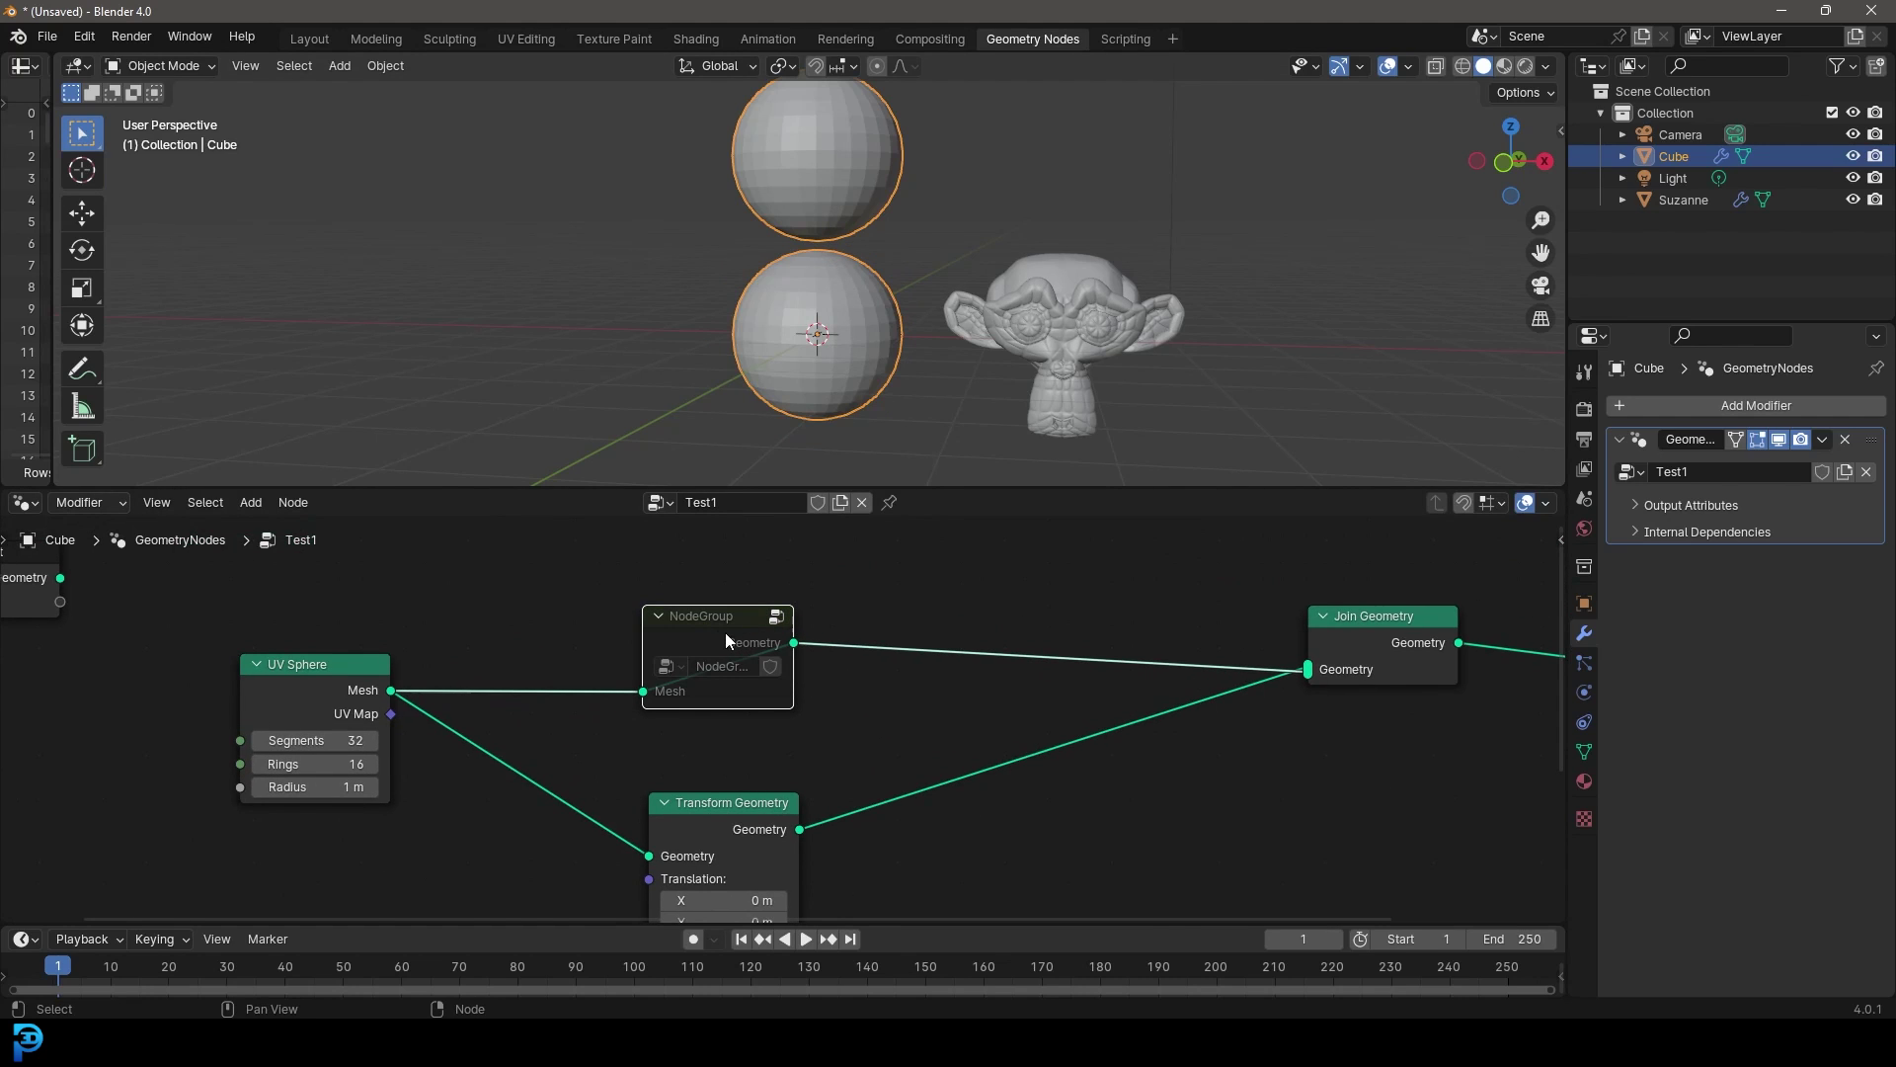
key("m")
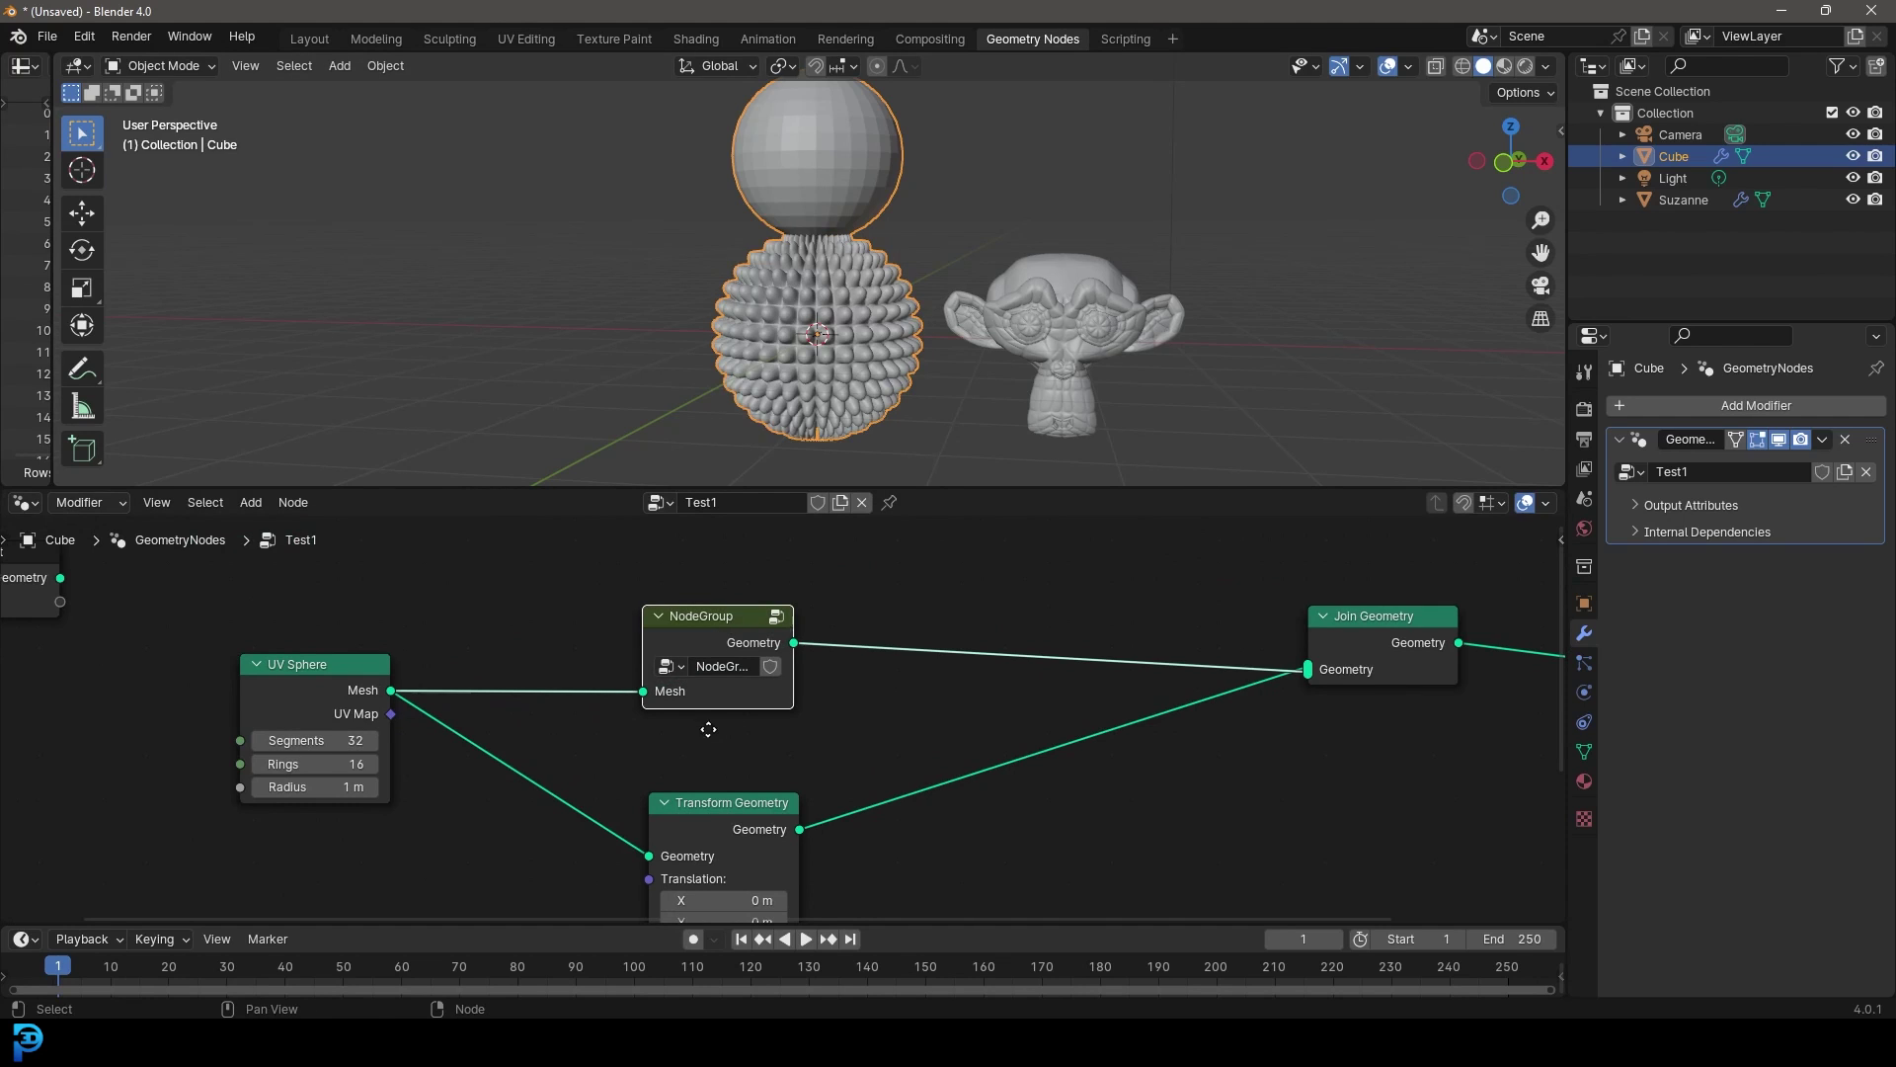
middle_click_drag(707, 729, 707, 664)
middle_click_drag(685, 565, 665, 621)
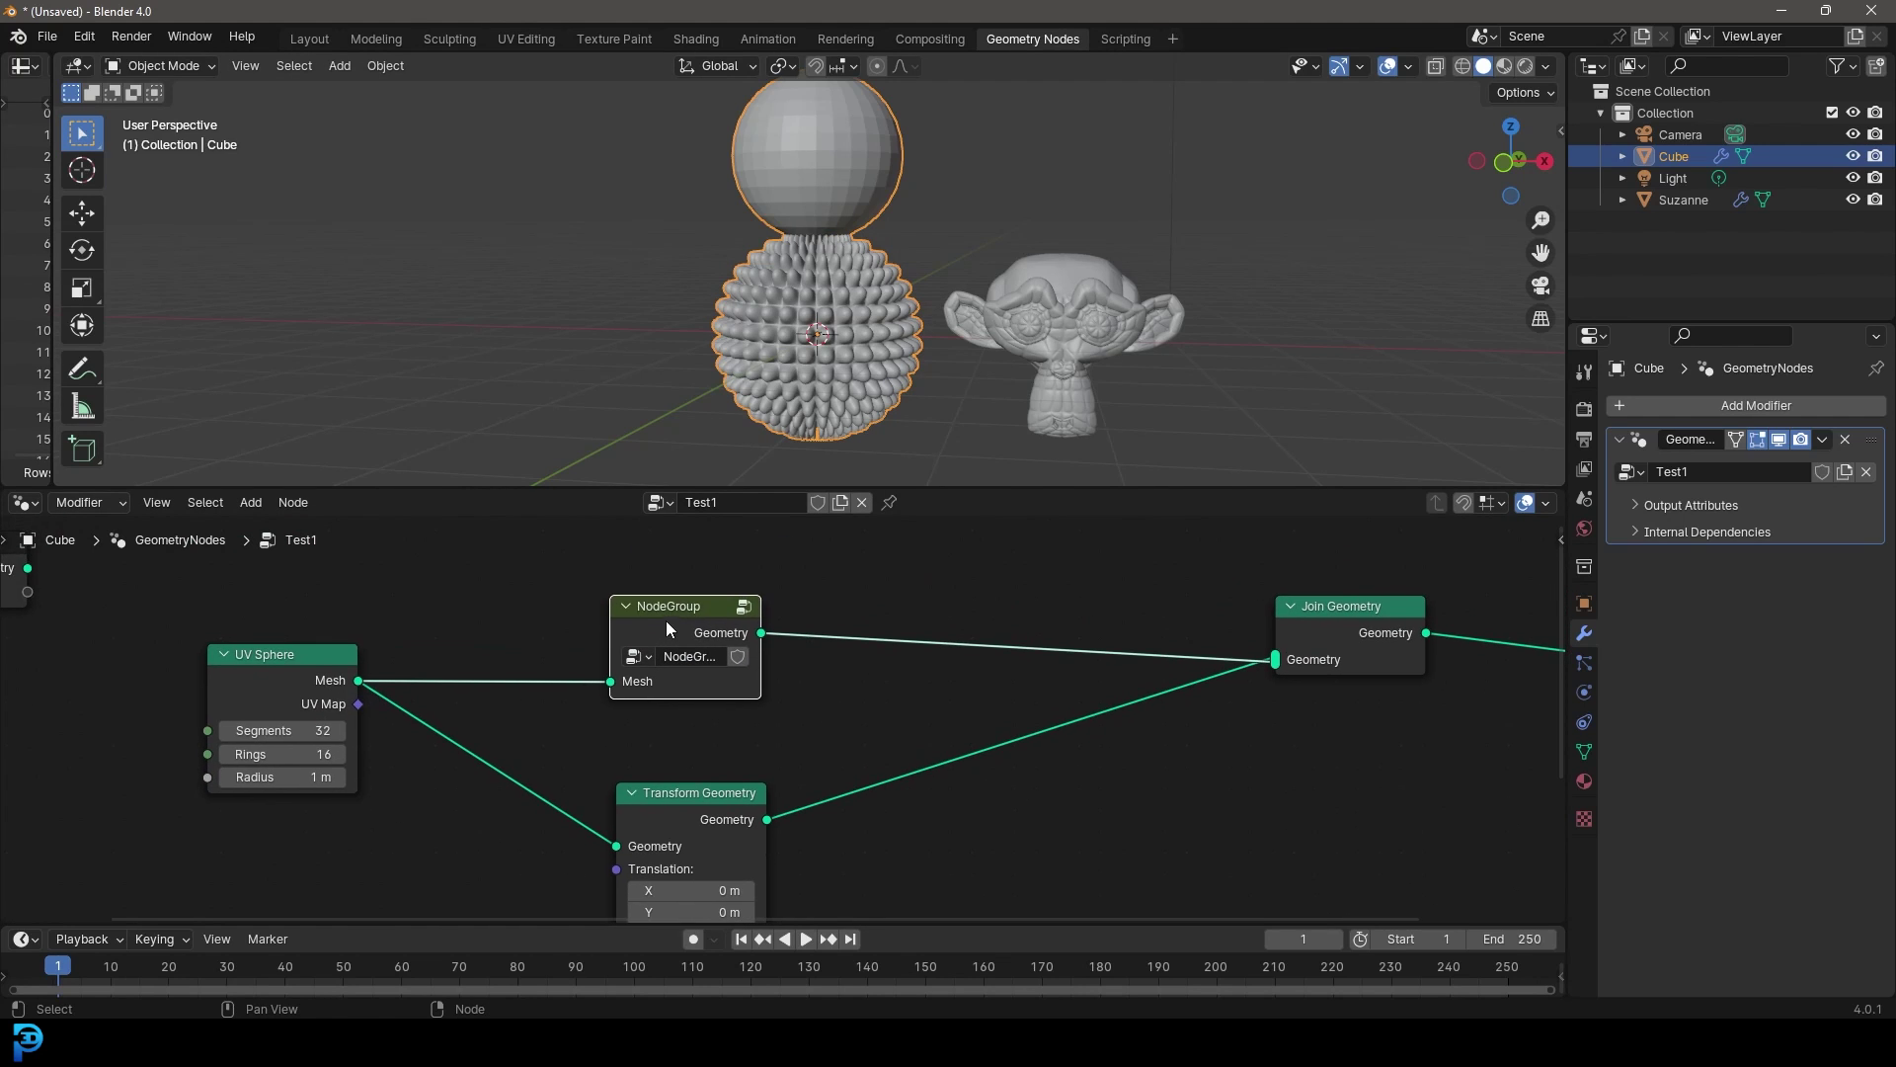
Duplicate the NodeGroup node and insert the copy between the Transform Geometry and Join Geometry nodes.
key("shift+d")
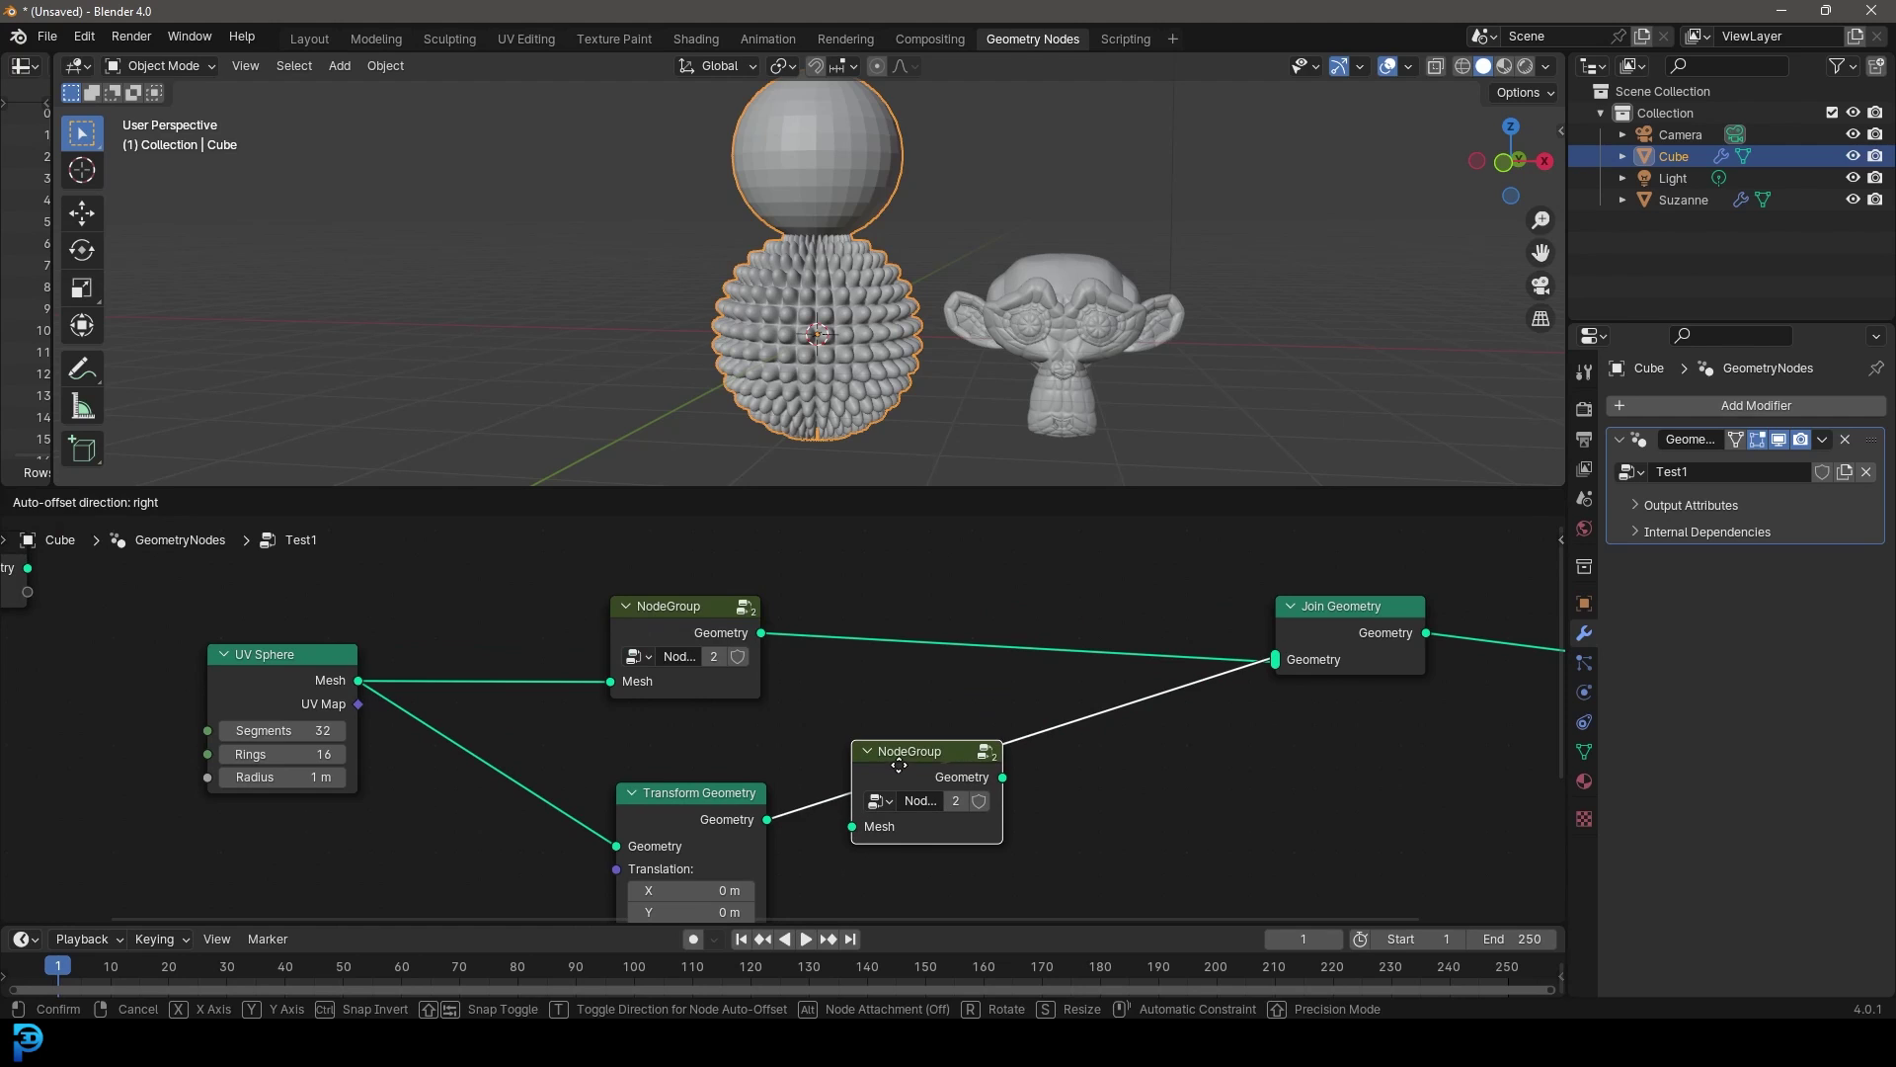
left_click(899, 764)
scroll(777, 193, "up", 3)
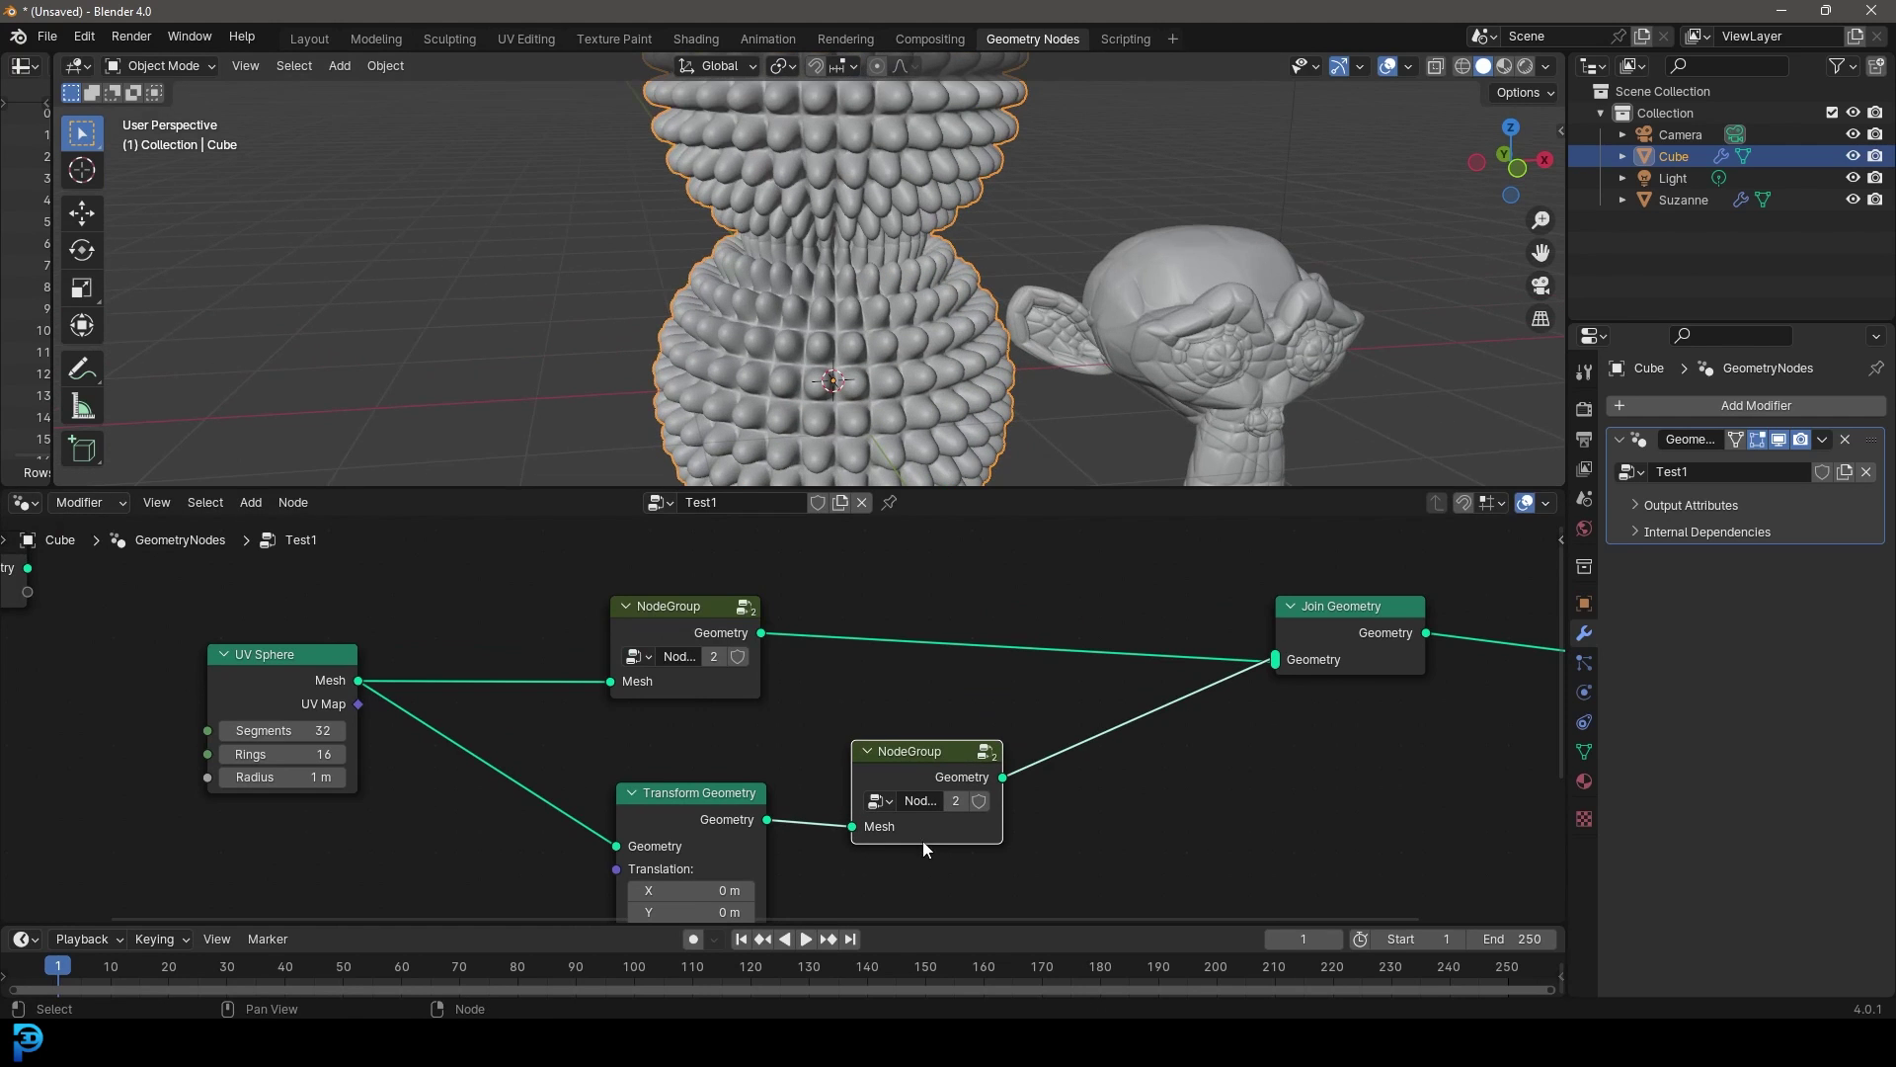
scroll(922, 840, "down", 2)
middle_click_drag(848, 832, 835, 770)
left_click_drag(1137, 602, 1141, 588)
left_click_drag(397, 626, 394, 627)
scroll(425, 652, "up", 2)
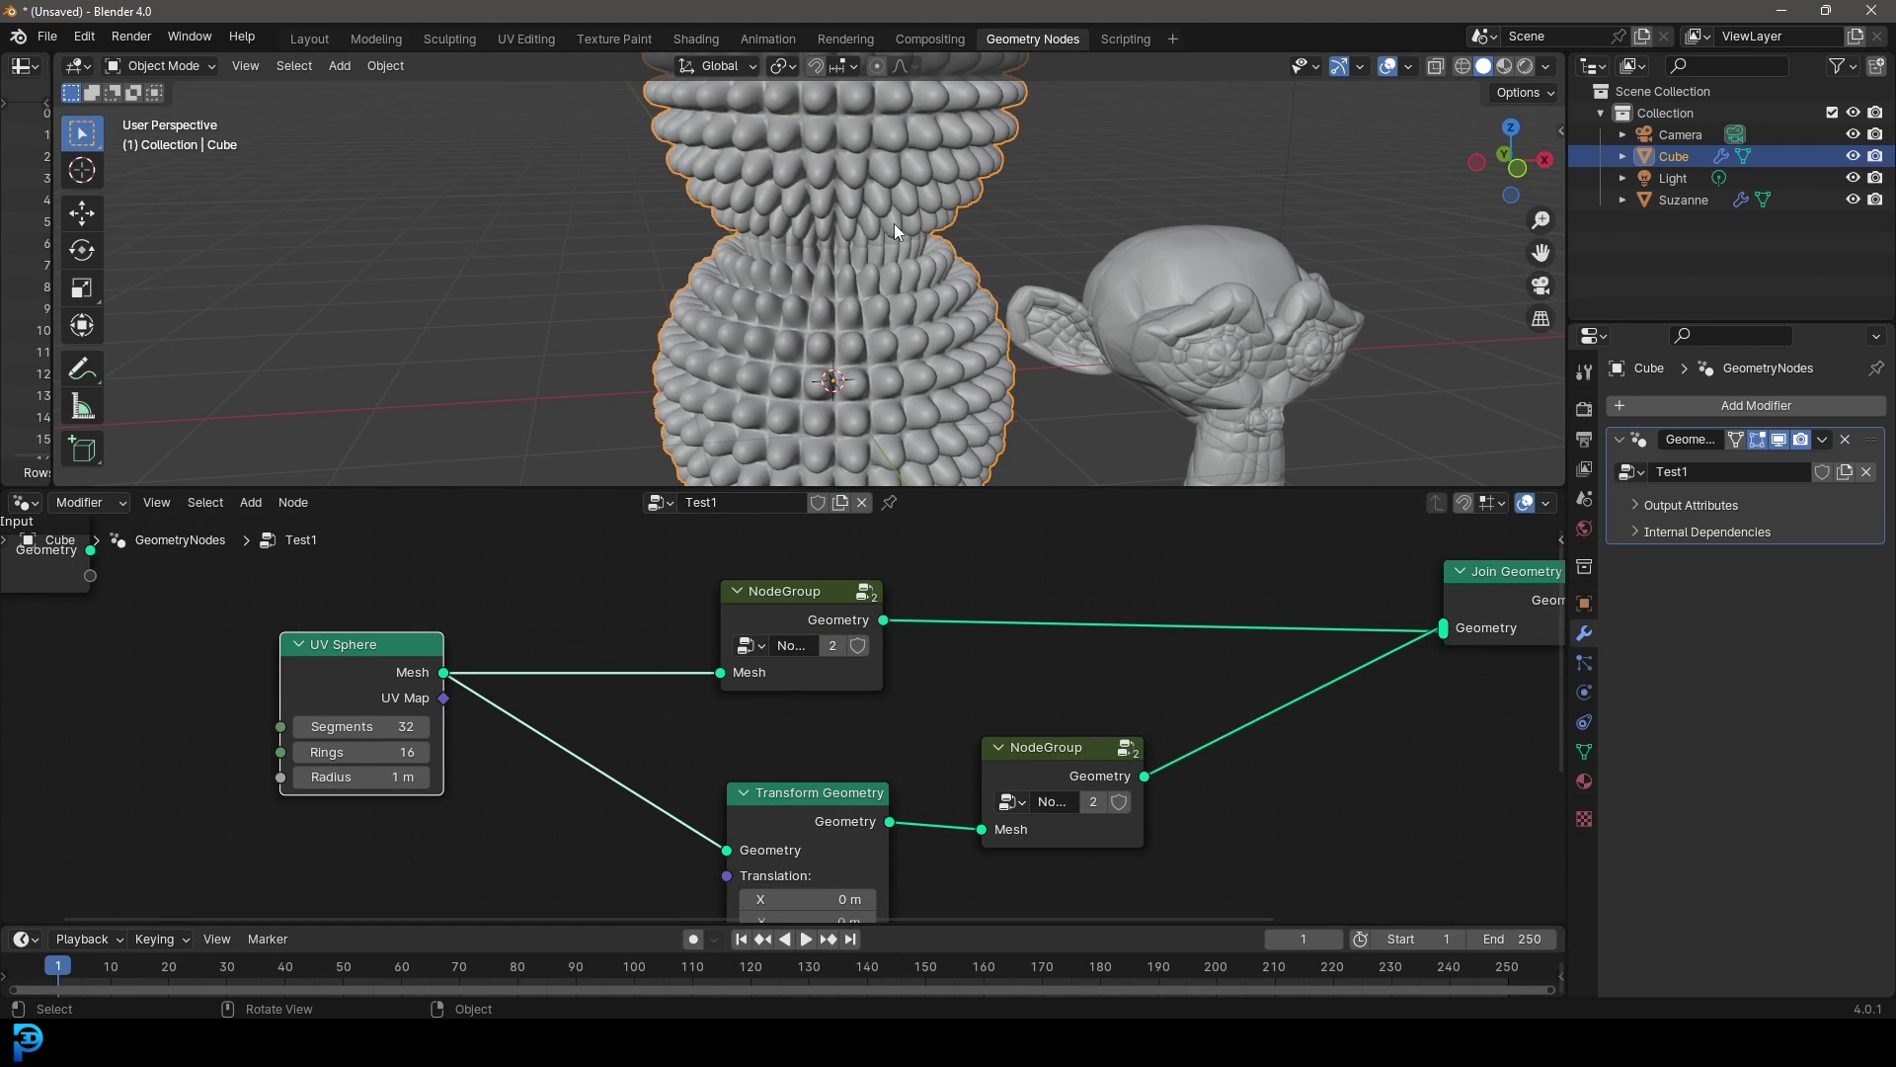
Delete the duplicated NodeGroup node while keeping Transform Geometry linked to Join Geometry.
middle_click_drag(1046, 734, 1004, 660)
left_click(1012, 691)
key("ctrl+x")
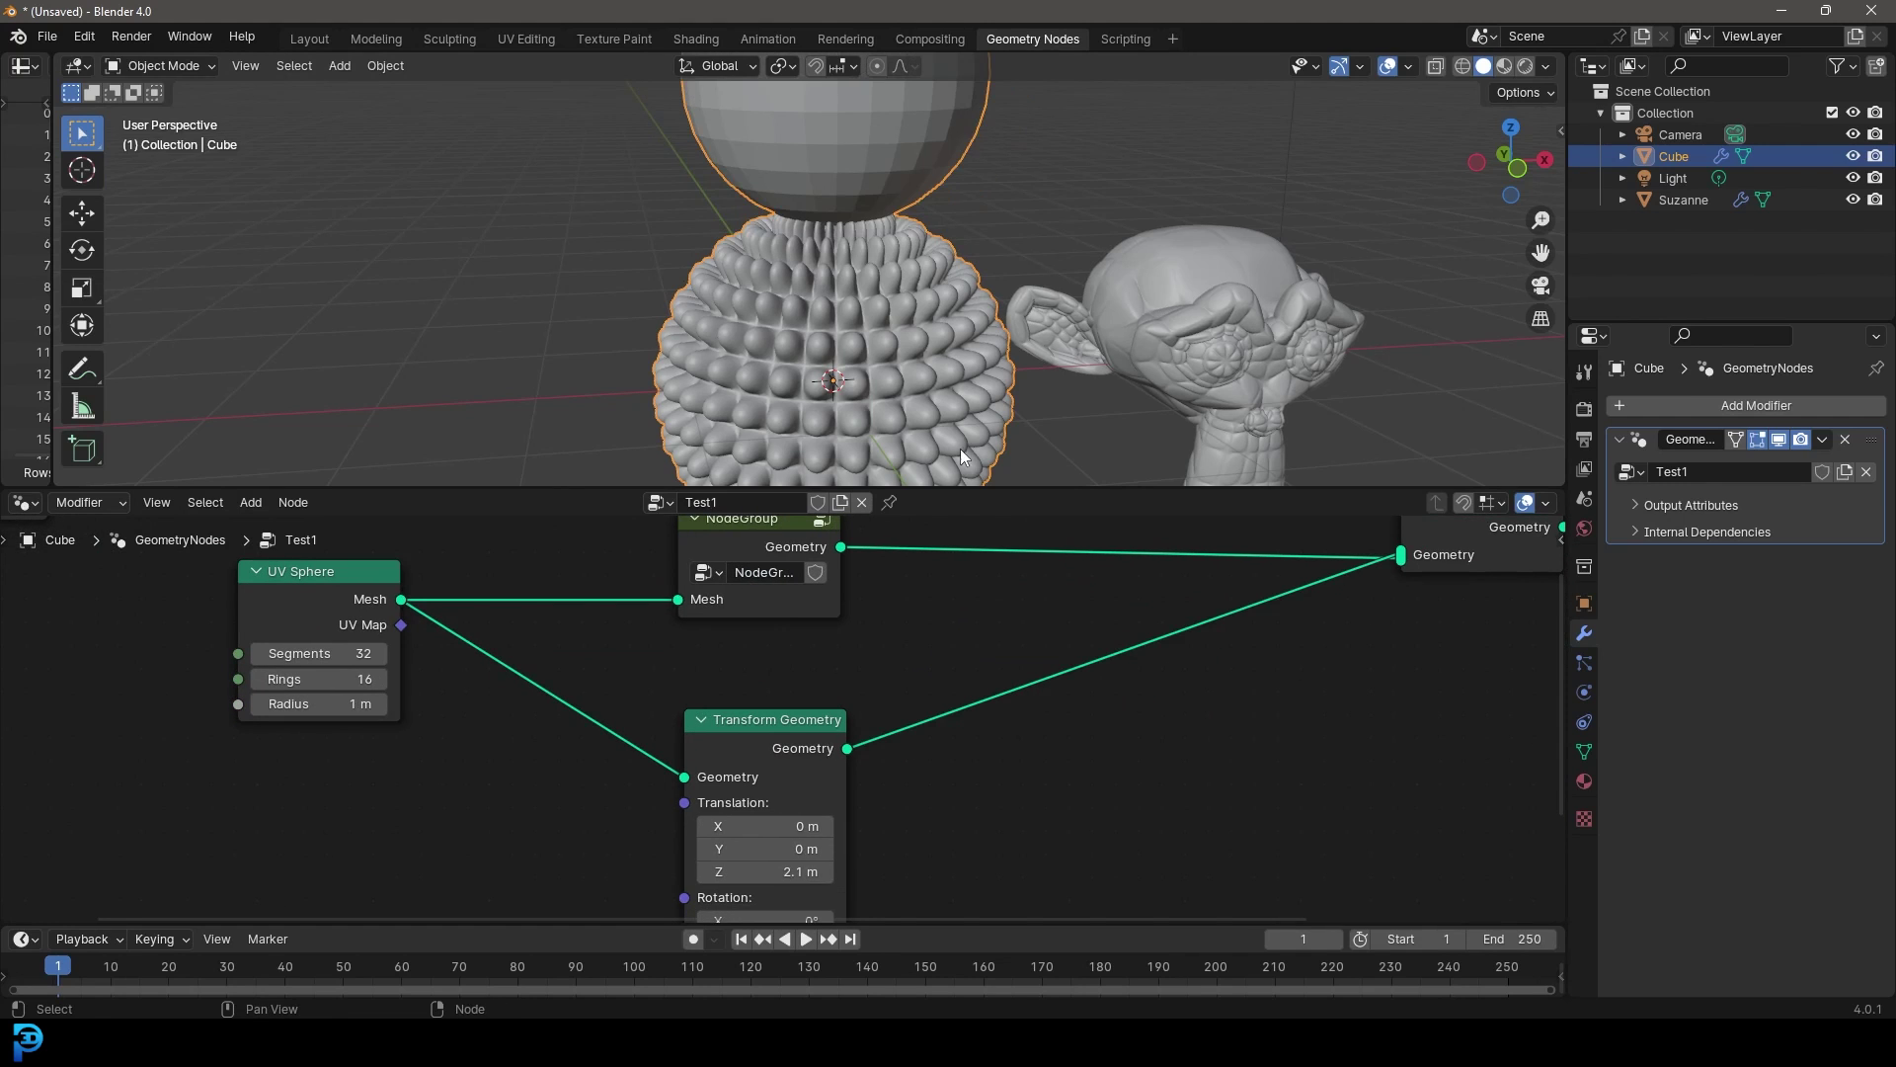
scroll(910, 300, "down", 4)
middle_click_drag(909, 300, 802, 270)
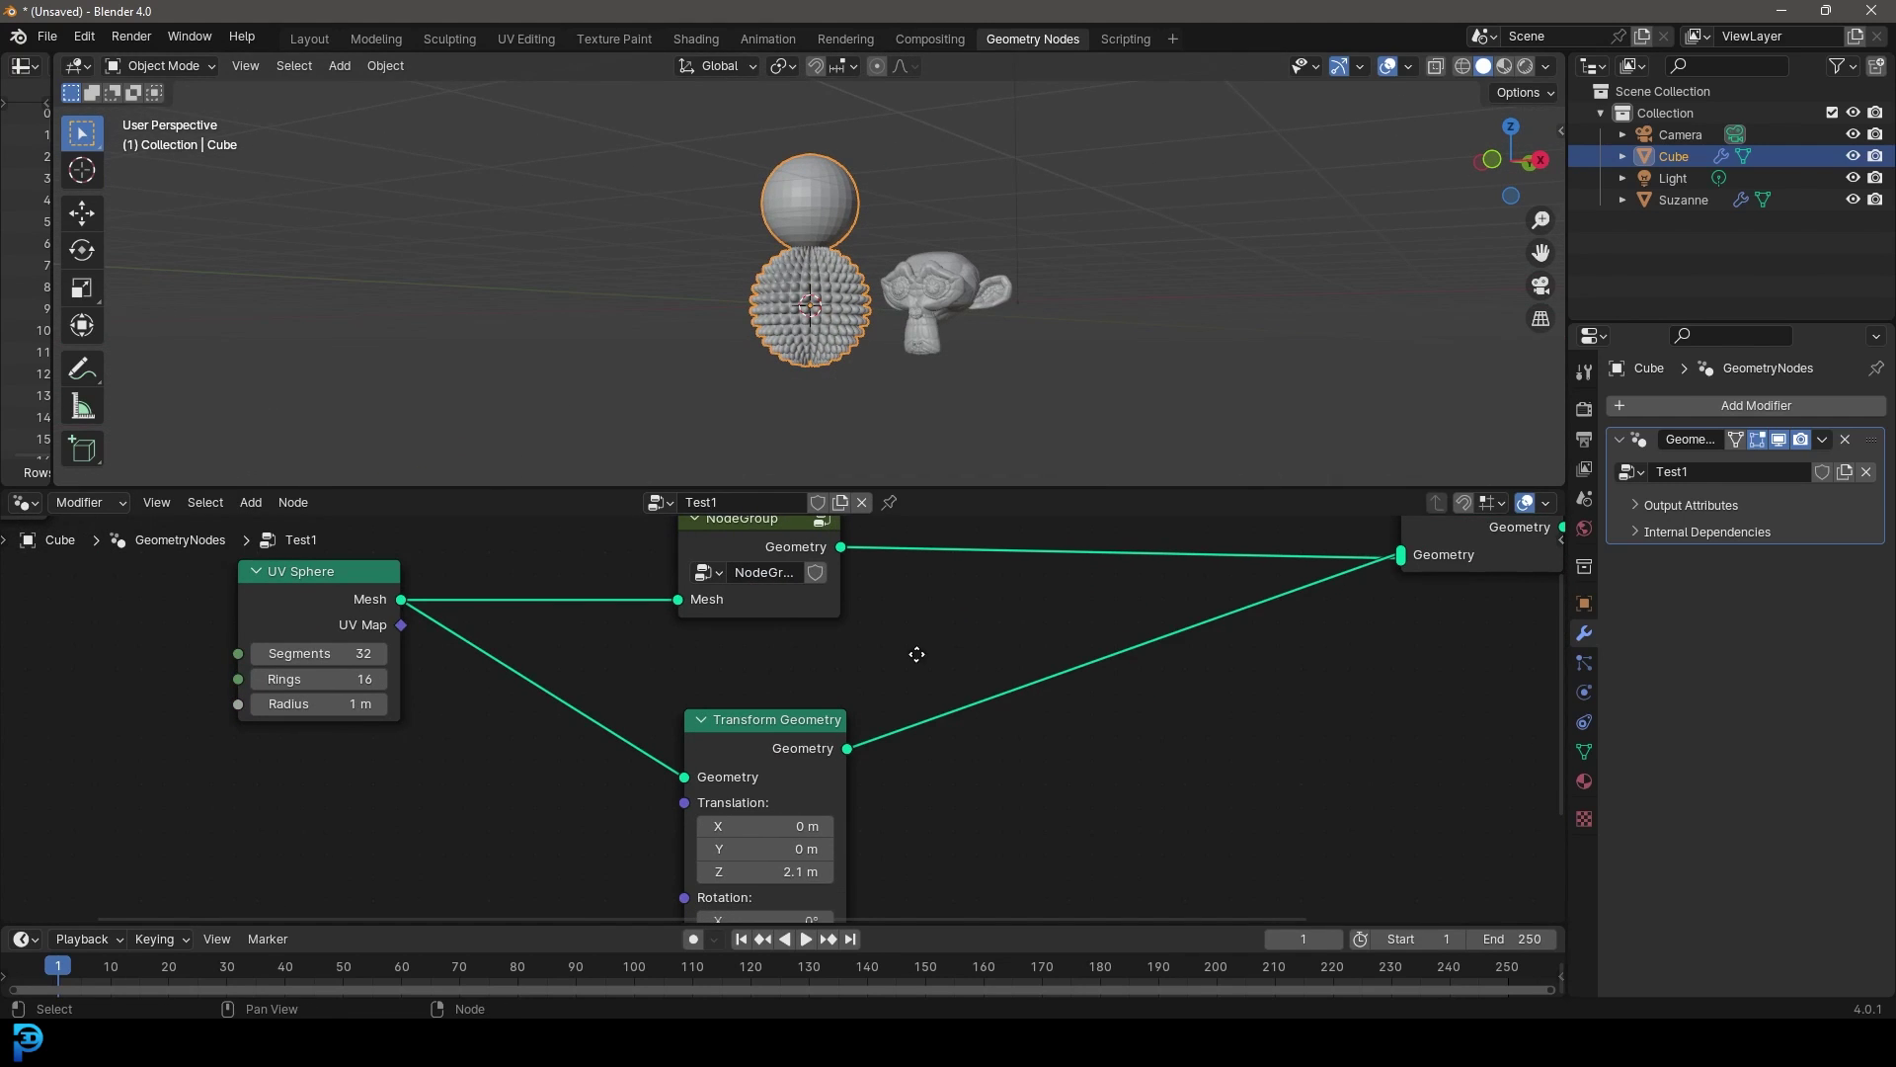
Move the Group Output node up and away and the Join Geometry node closer to the NodeGroup, making room between them.
middle_click_drag(918, 651, 834, 812)
scroll(1025, 724, "up", 1)
middle_click_drag(1025, 723, 908, 692)
scroll(908, 693, "down", 2)
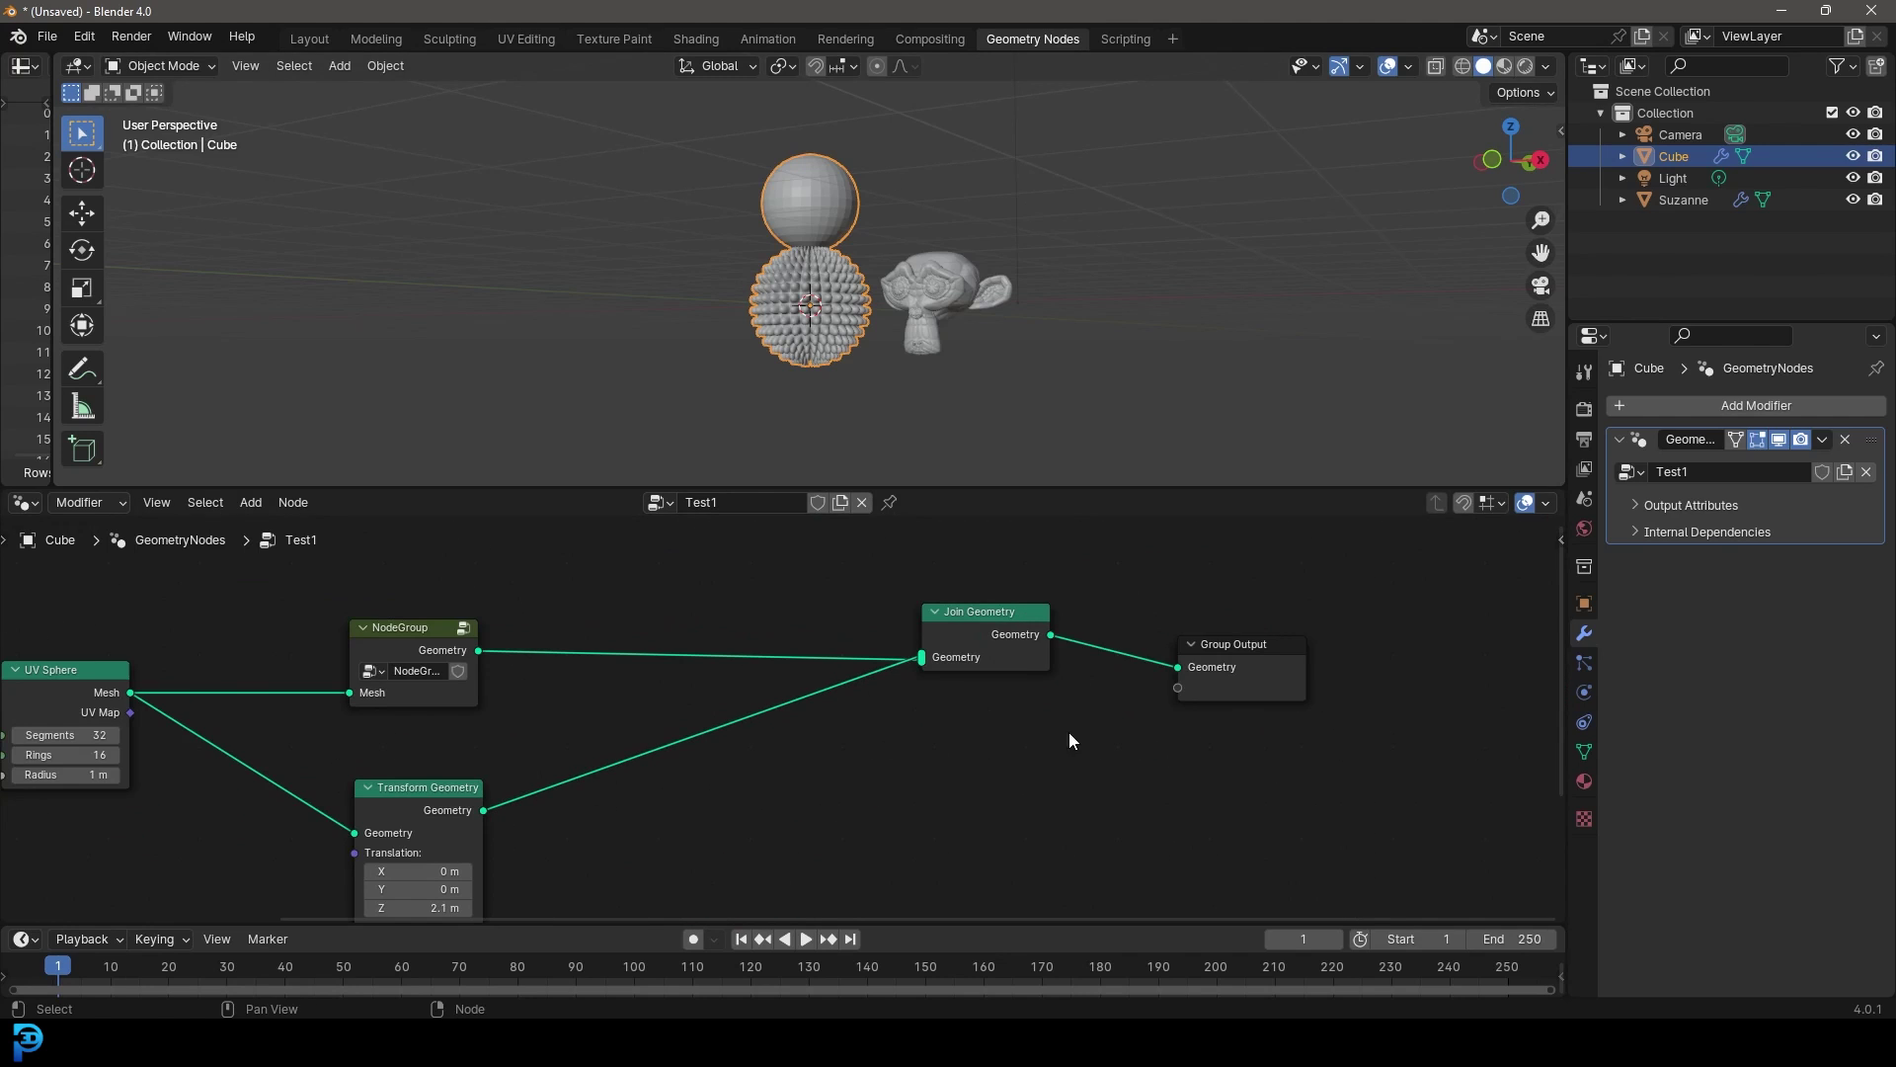
left_click_drag(1241, 680, 1304, 595)
left_click_drag(975, 649, 762, 668)
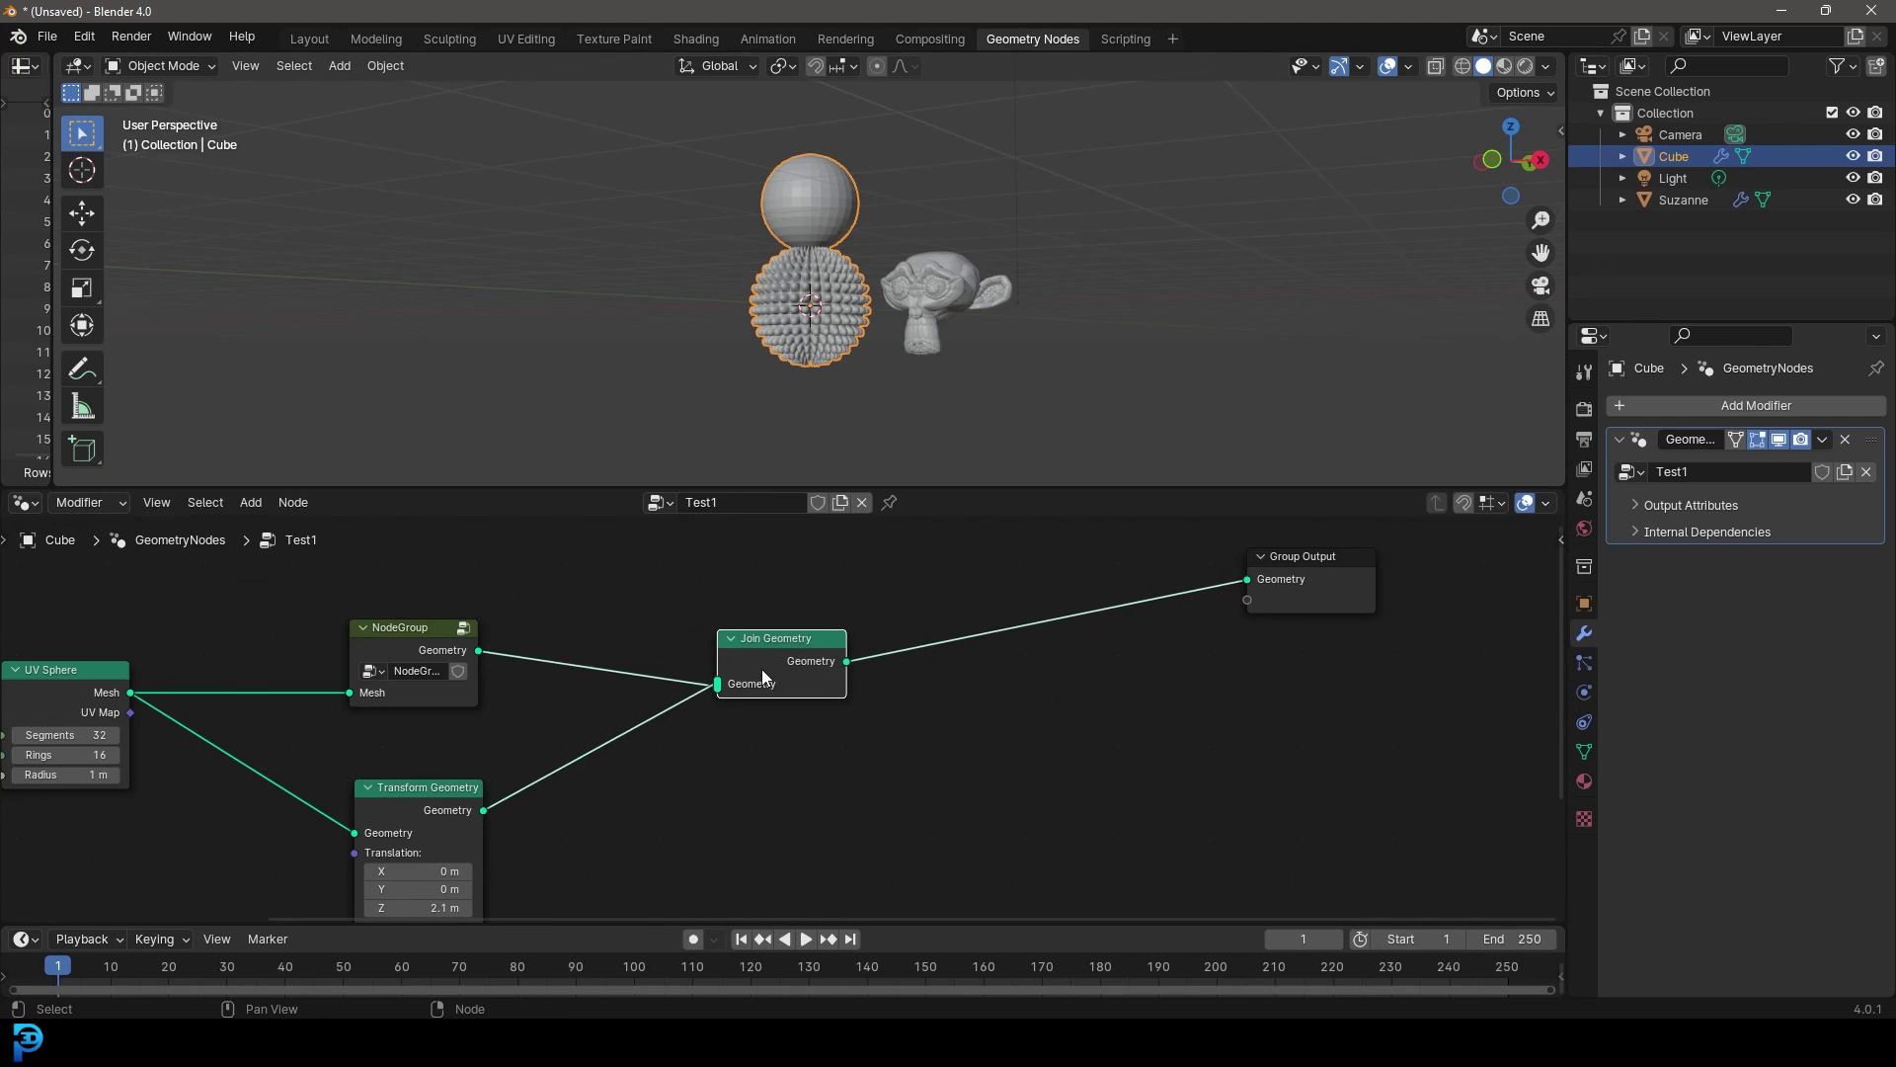
Duplicate the Join Geometry node, insert the copy before Group Output, and connect the UV Sphere's Mesh output to it.
scroll(763, 668, "up", 2)
key("shift+d")
left_click(1102, 602)
scroll(910, 665, "down", 2)
left_click_drag(504, 736, 1221, 566)
left_click(1250, 643)
Duplicate the Transform Geometry node and insert the copy on the direct link between UV Sphere and the last Join Geometry.
left_click(756, 804)
middle_click_drag(724, 745, 725, 733)
scroll(725, 735, "up", 3)
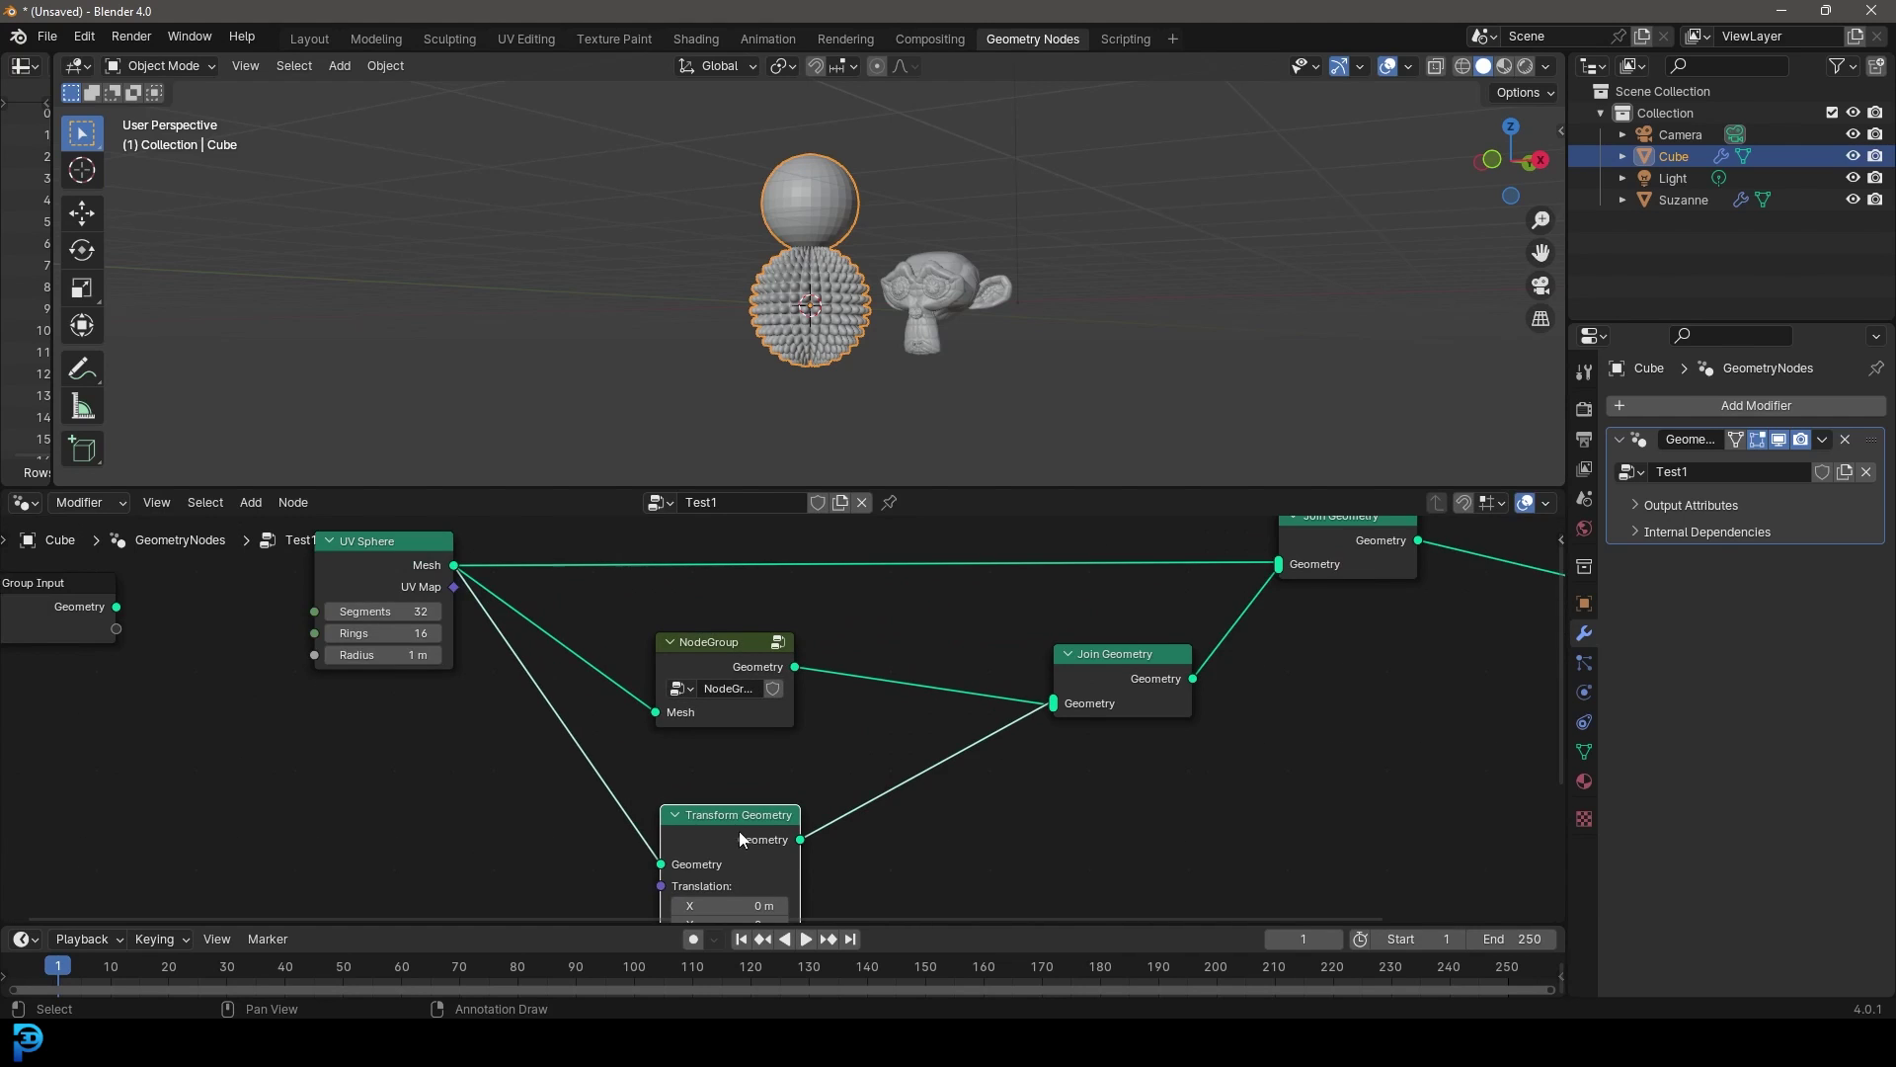
middle_click_drag(739, 831, 716, 917)
left_click_drag(718, 914, 898, 621)
middle_click_drag(950, 725, 948, 571)
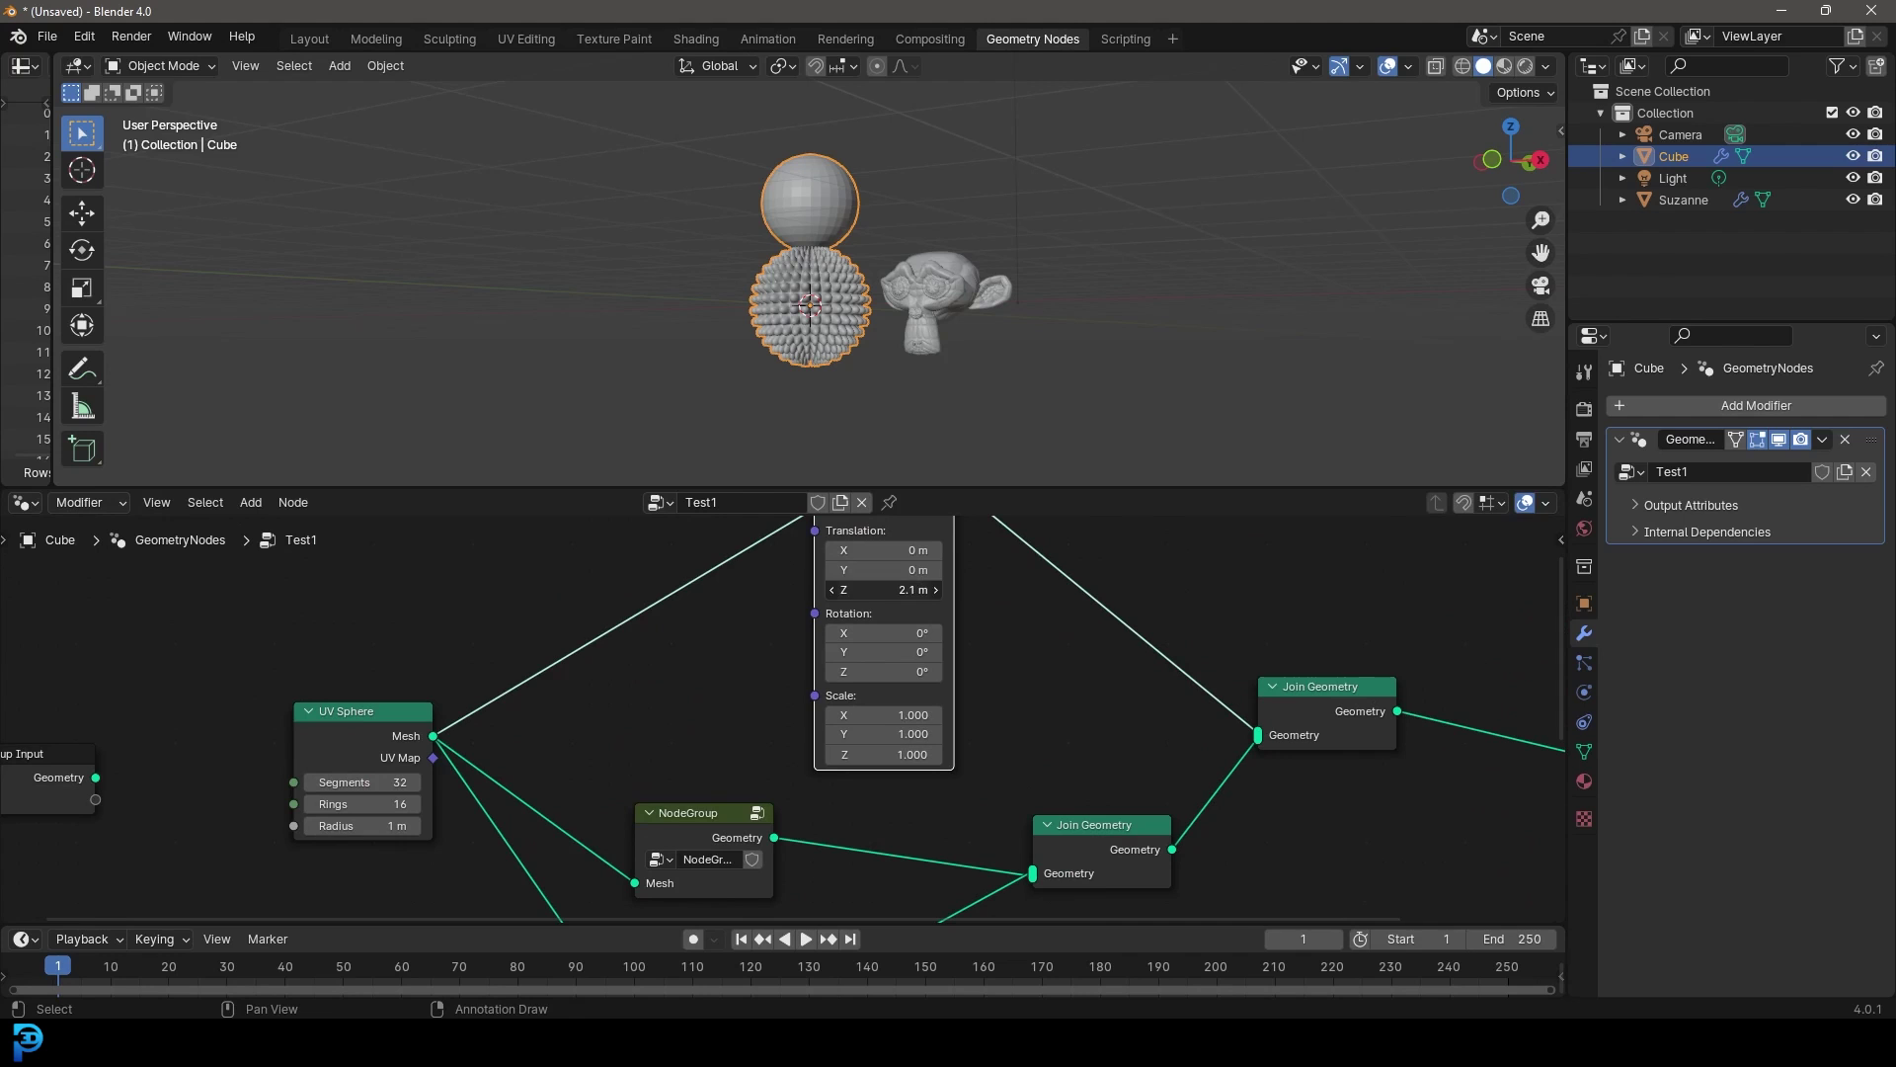
Set the X translation of the upper Transform Geometry node to -2.6 m, offsetting its sphere sideways.
left_click(879, 550)
type("-2")
key("Return")
left_click_drag(883, 550, 847, 550)
middle_click_drag(731, 182, 816, 216)
Set the UV Sphere node's Segments to 24.
middle_click_drag(504, 679, 767, 602)
scroll(709, 650, "up", 2)
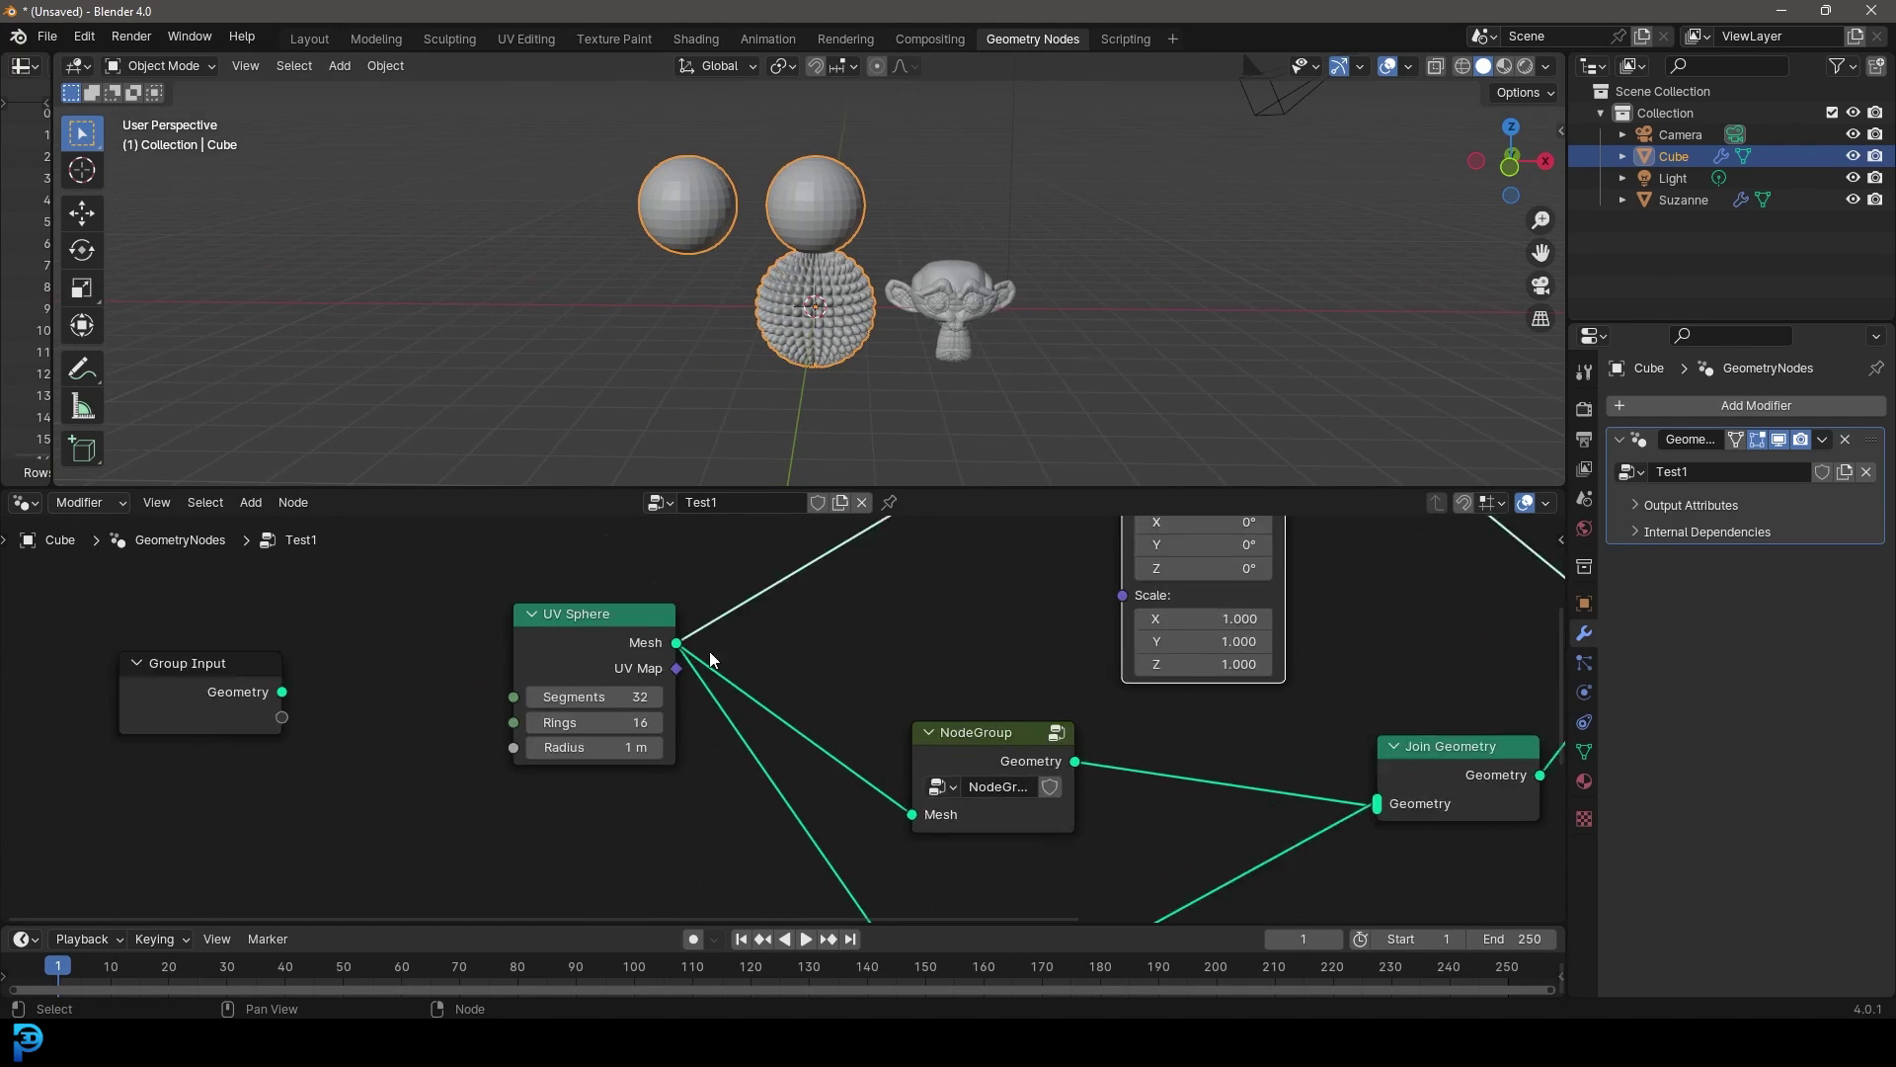
middle_click_drag(422, 681, 745, 630)
scroll(790, 637, "up", 1)
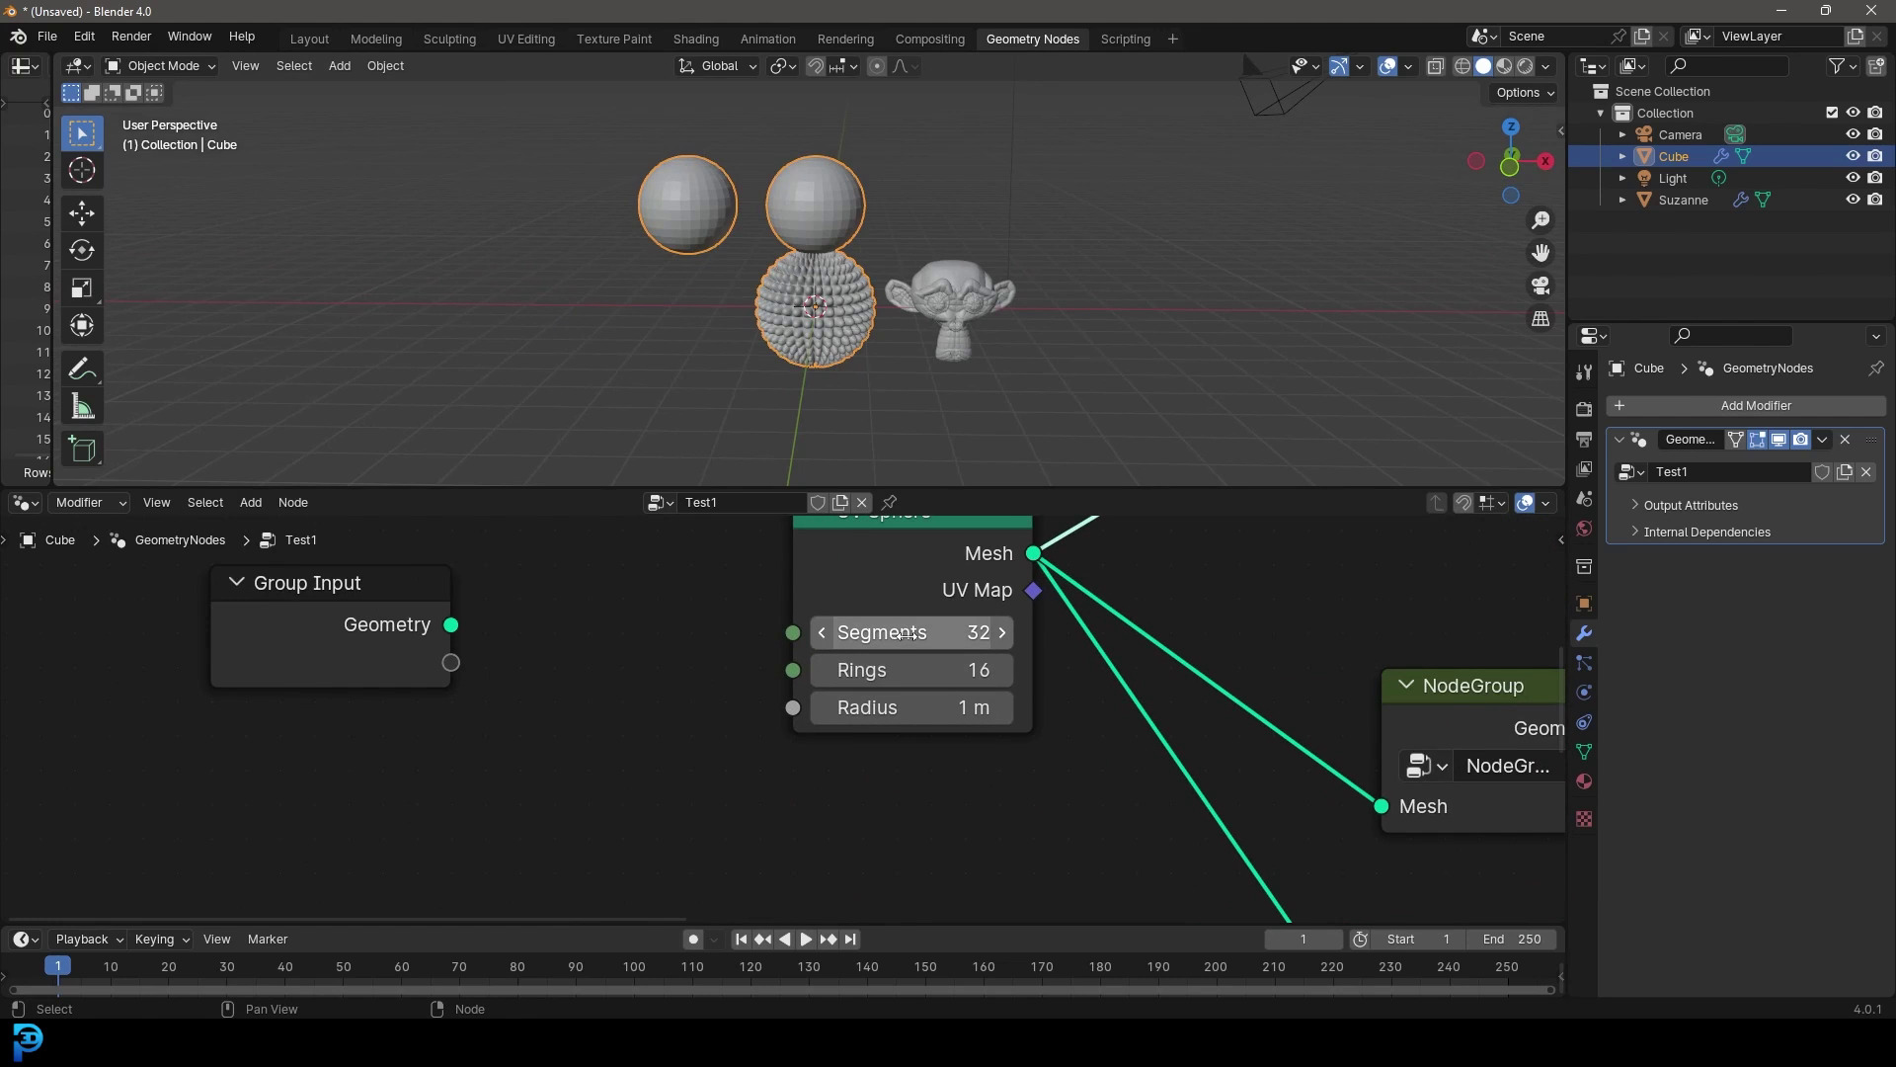
left_click(918, 642)
type("24")
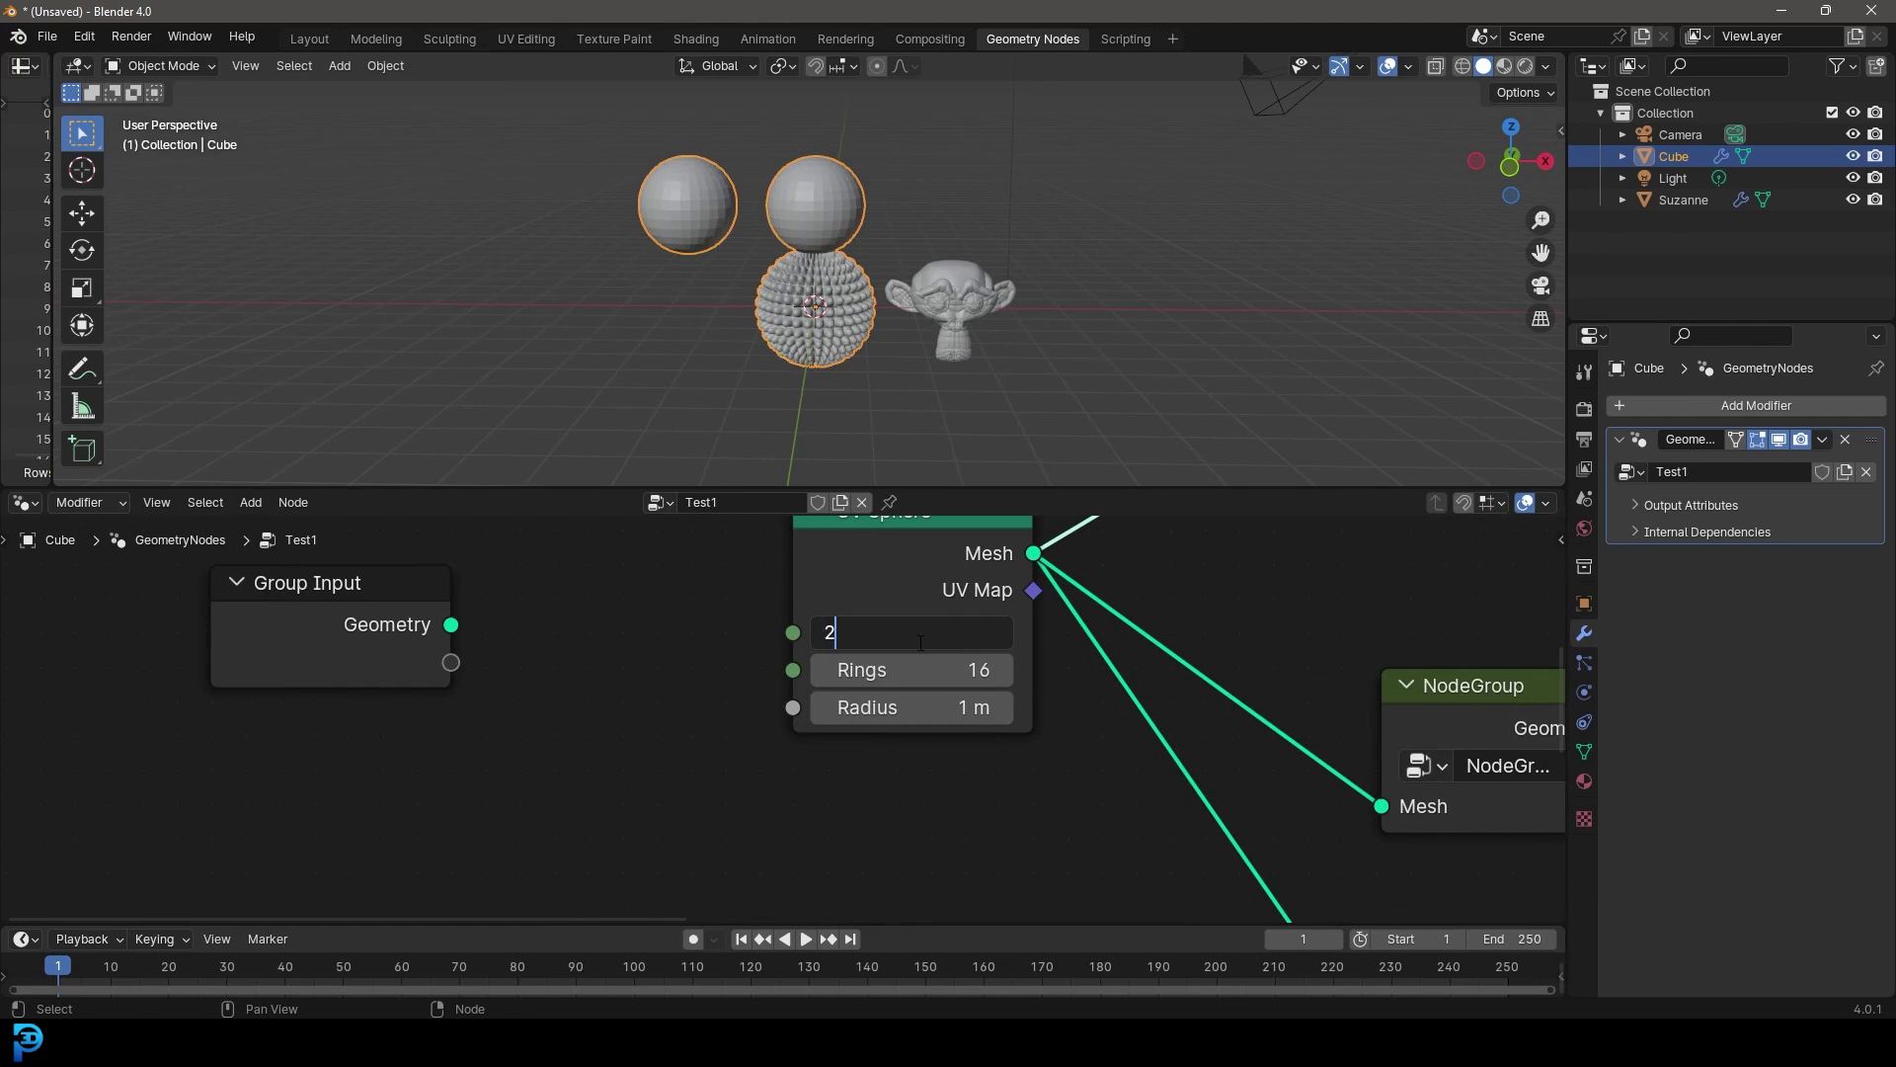
key("Return")
scroll(819, 227, "up", 3)
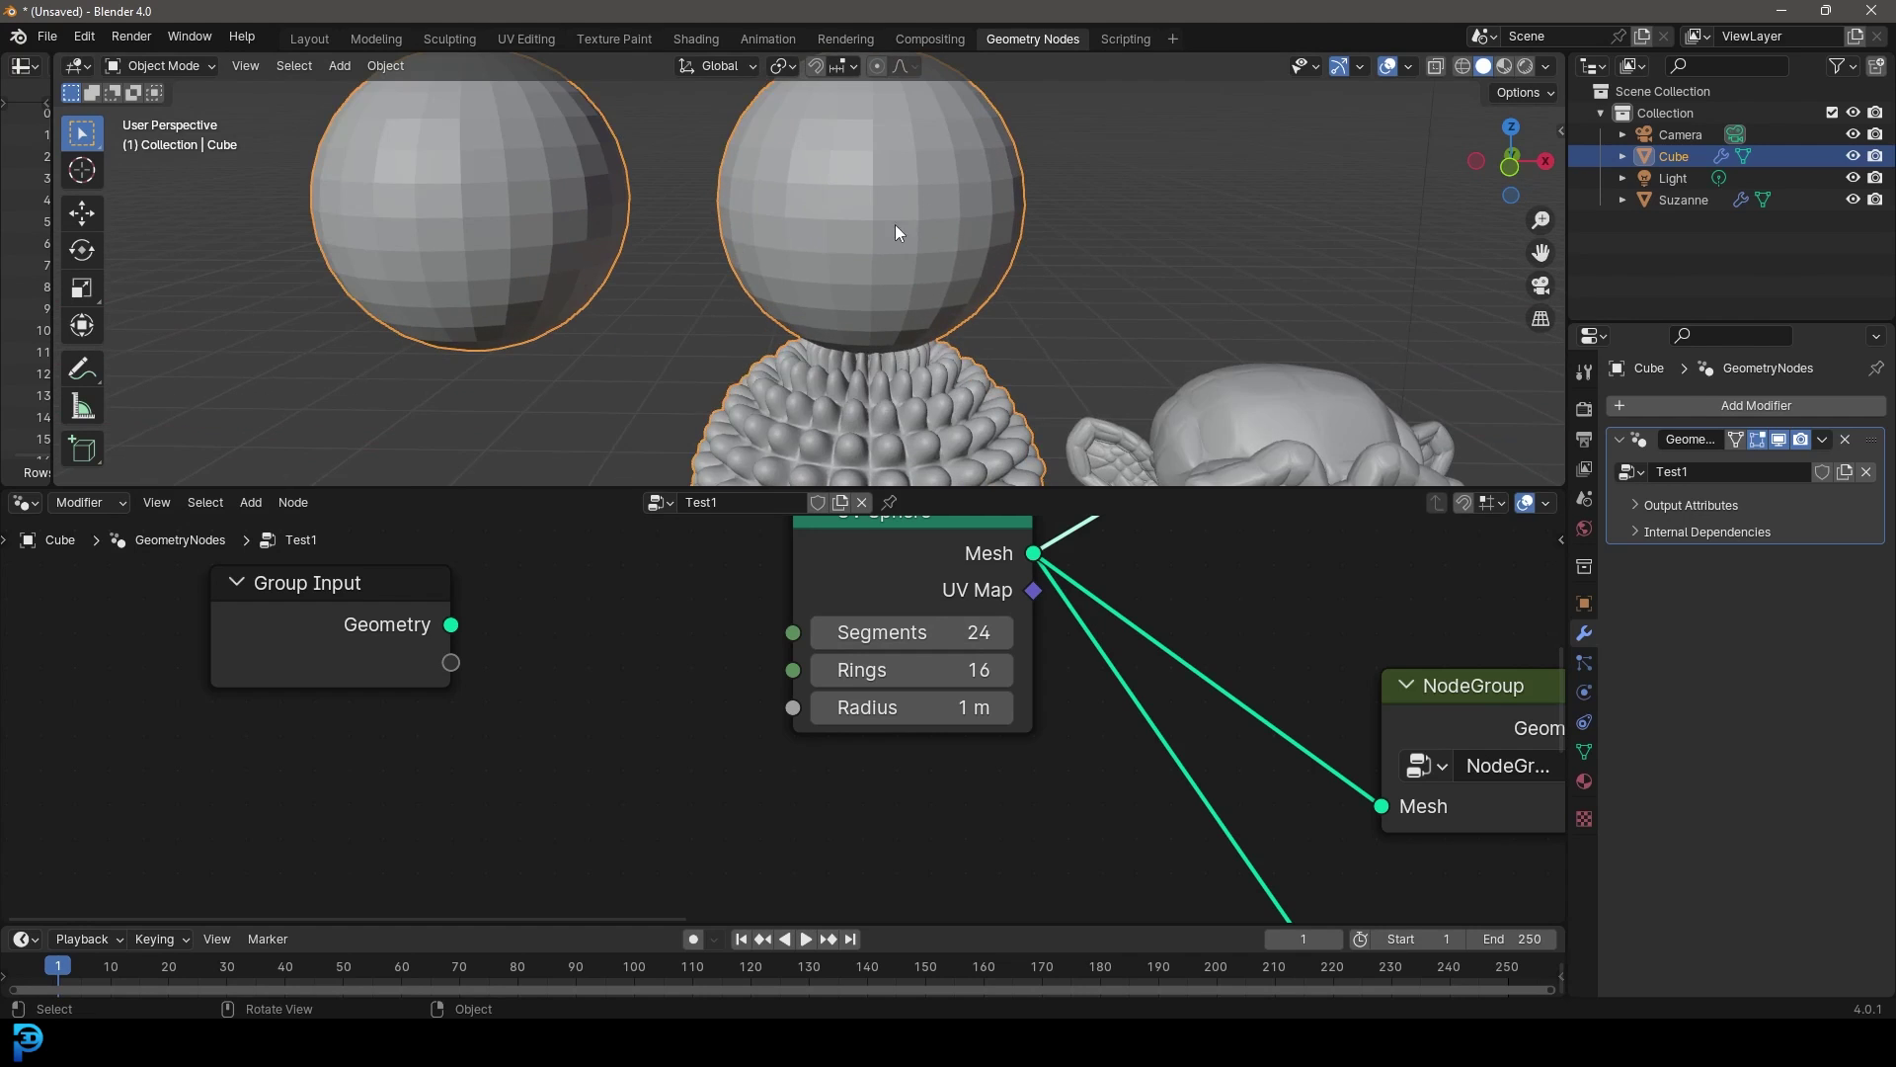
scroll(830, 805, "down", 2)
Set the UV Sphere node's Rings to 12.
mouse_move(831, 805)
middle_mouse_down()
mouse_move(716, 911)
mouse_move(845, 778)
middle_mouse_up()
scroll(863, 753, "up", 3)
left_click(790, 744)
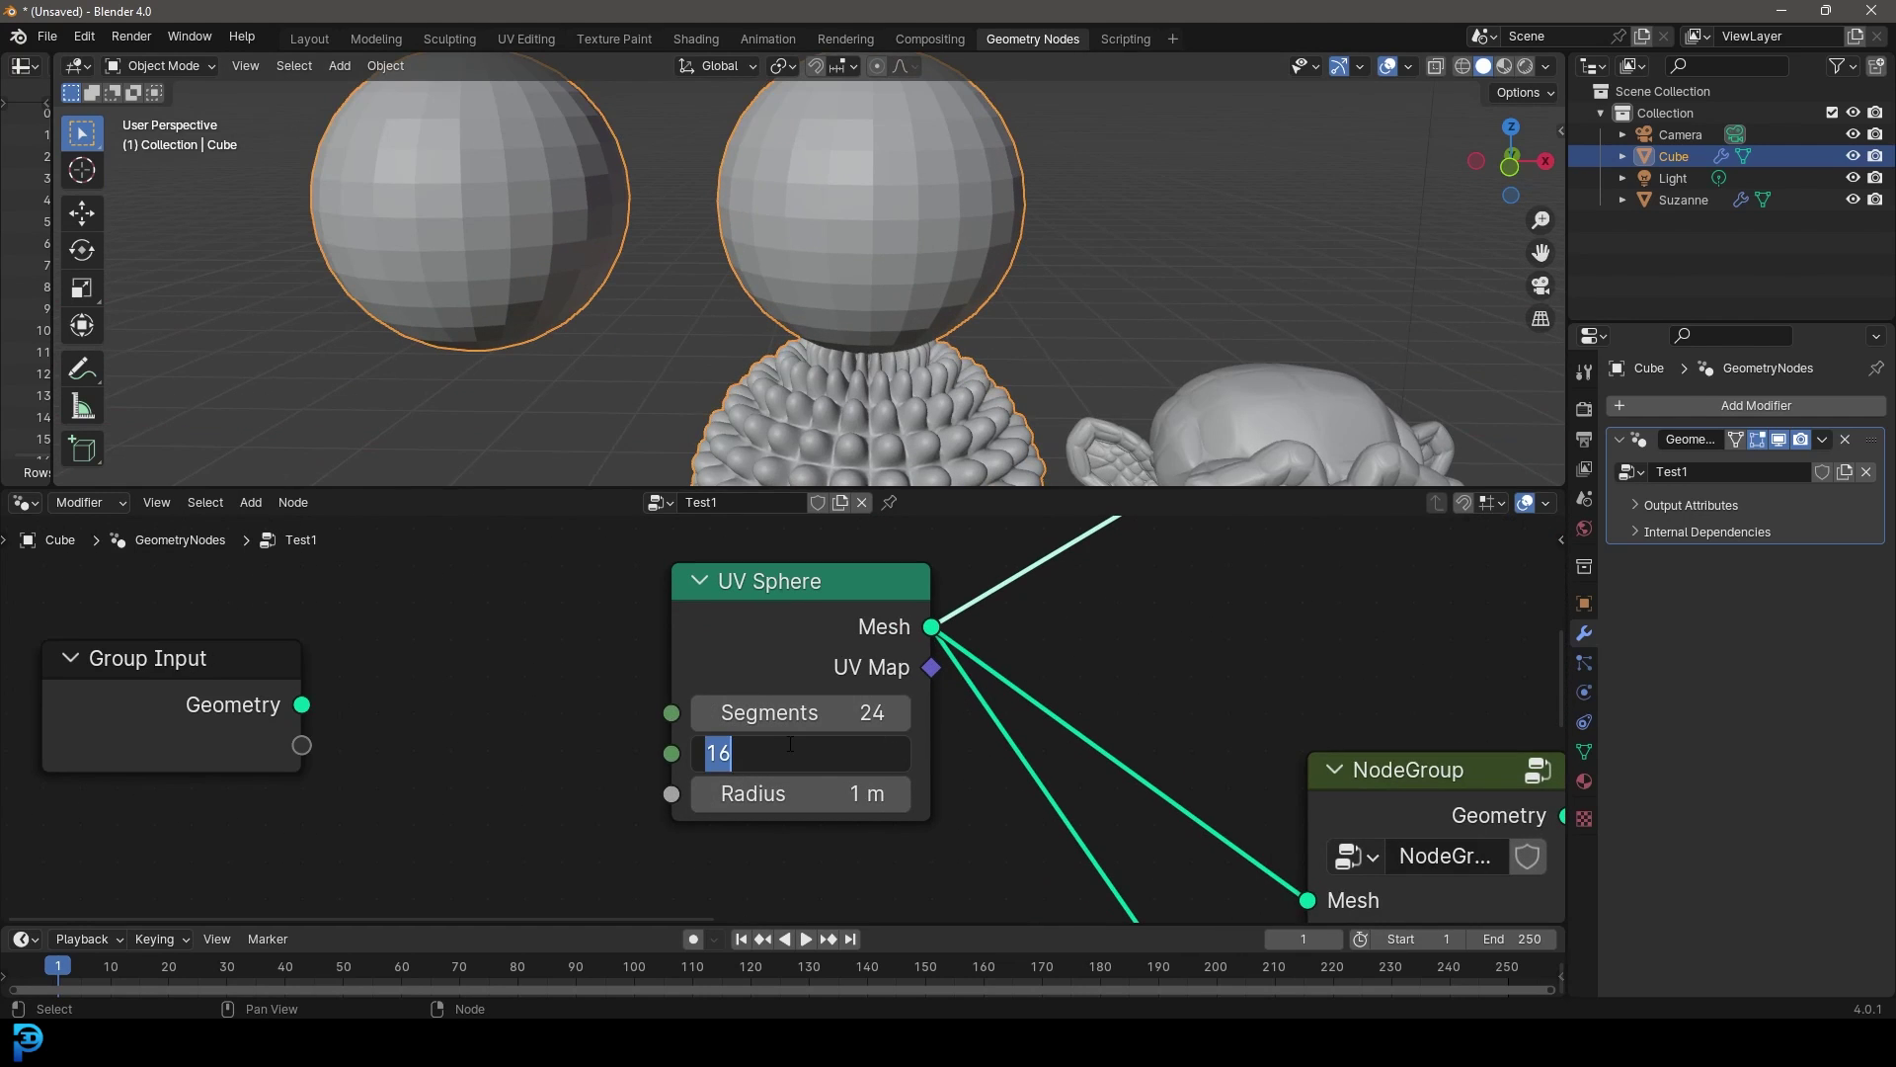
type("12")
key("Return")
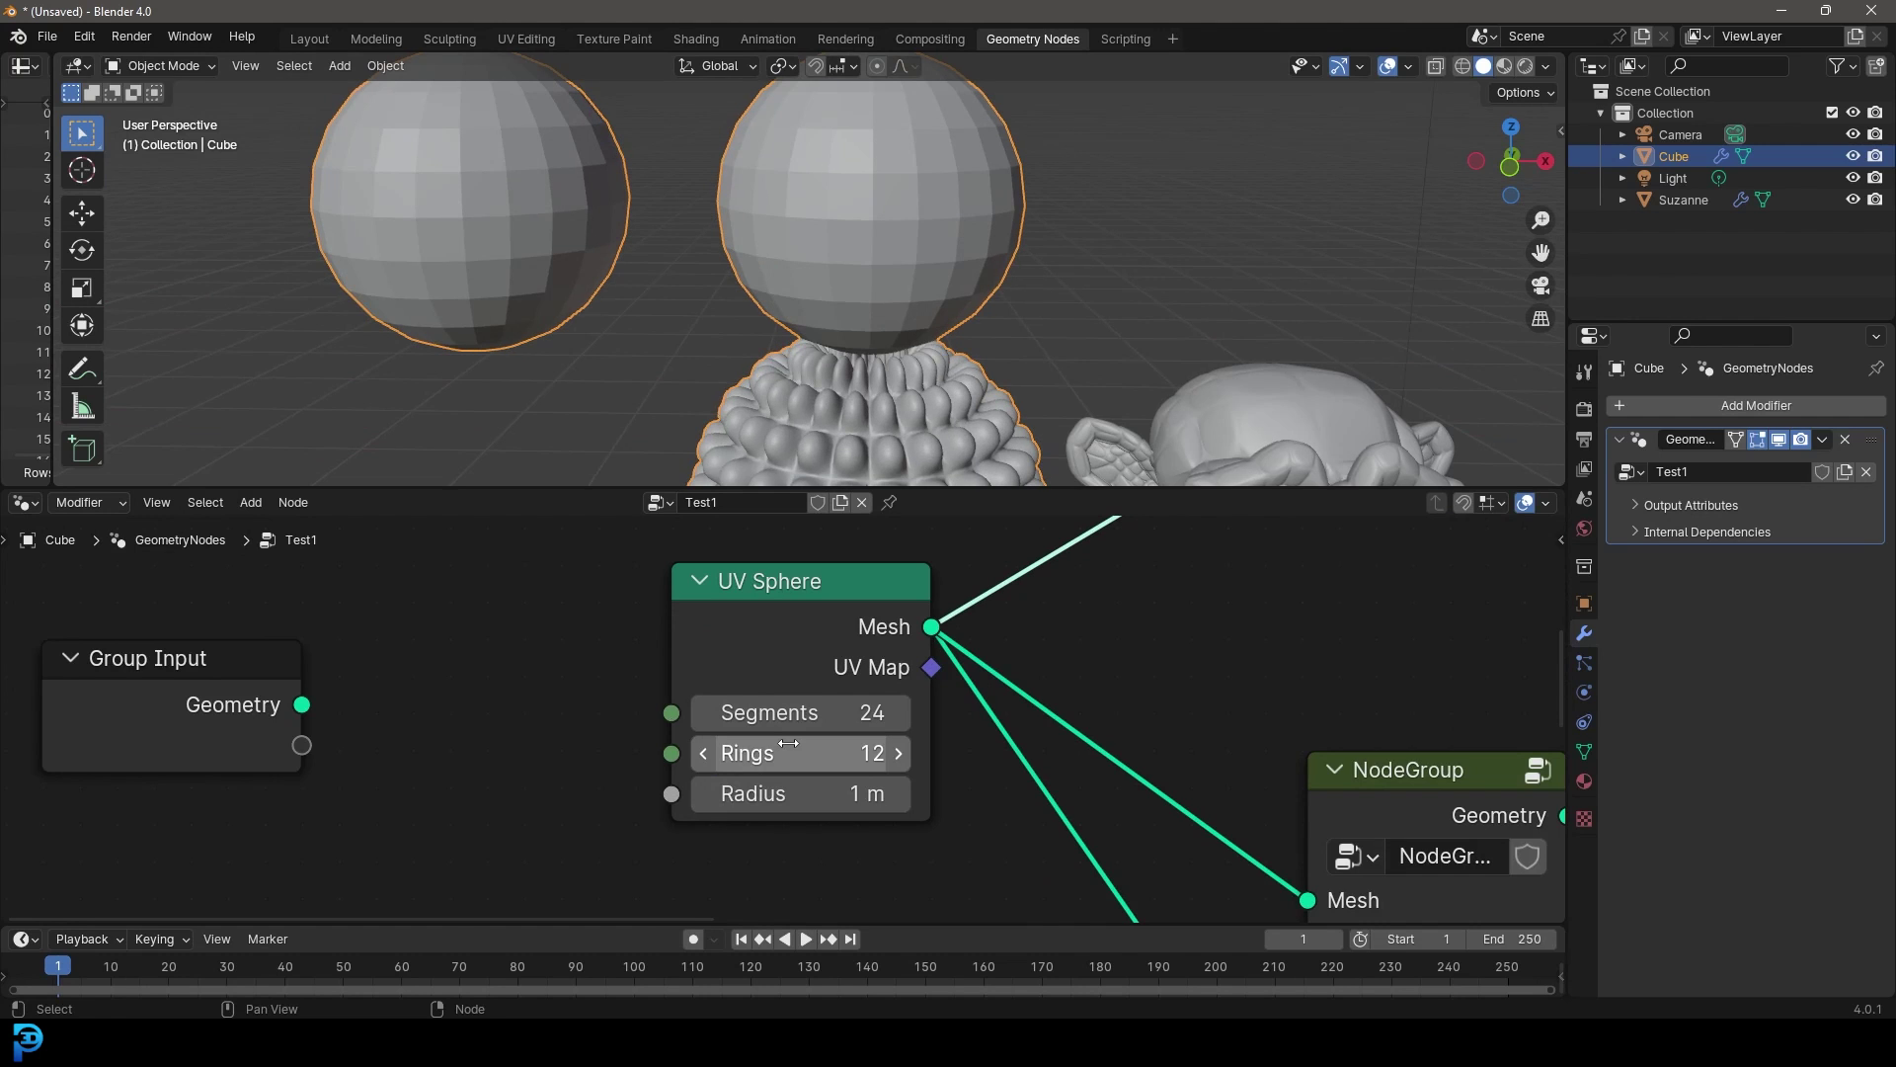
scroll(939, 347, "down", 3)
middle_click_drag(939, 348, 891, 349)
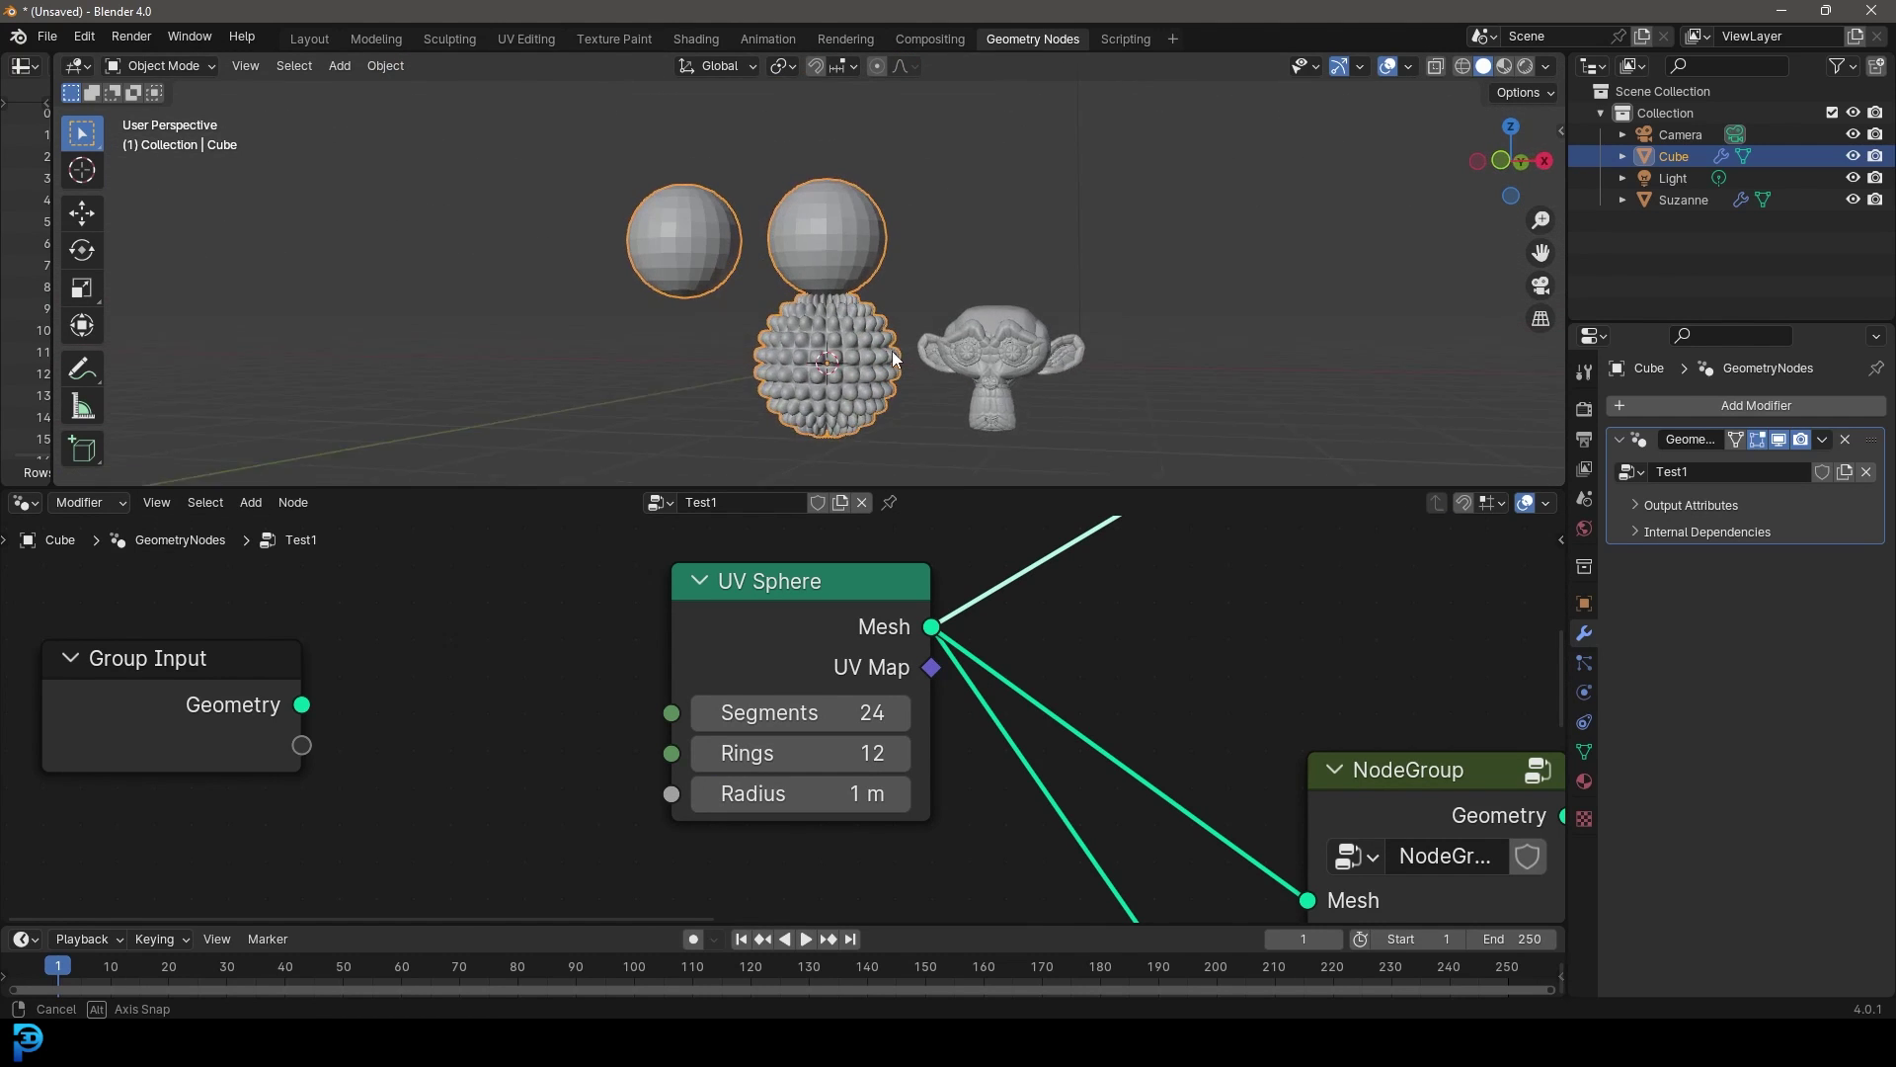
scroll(964, 701, "down", 3)
Add one reroute point across the three links leaving the UV Sphere and align it with the Mesh output.
middle_click_drag(962, 716, 696, 780)
scroll(703, 764, "down", 4)
scroll(796, 593, "up", 5)
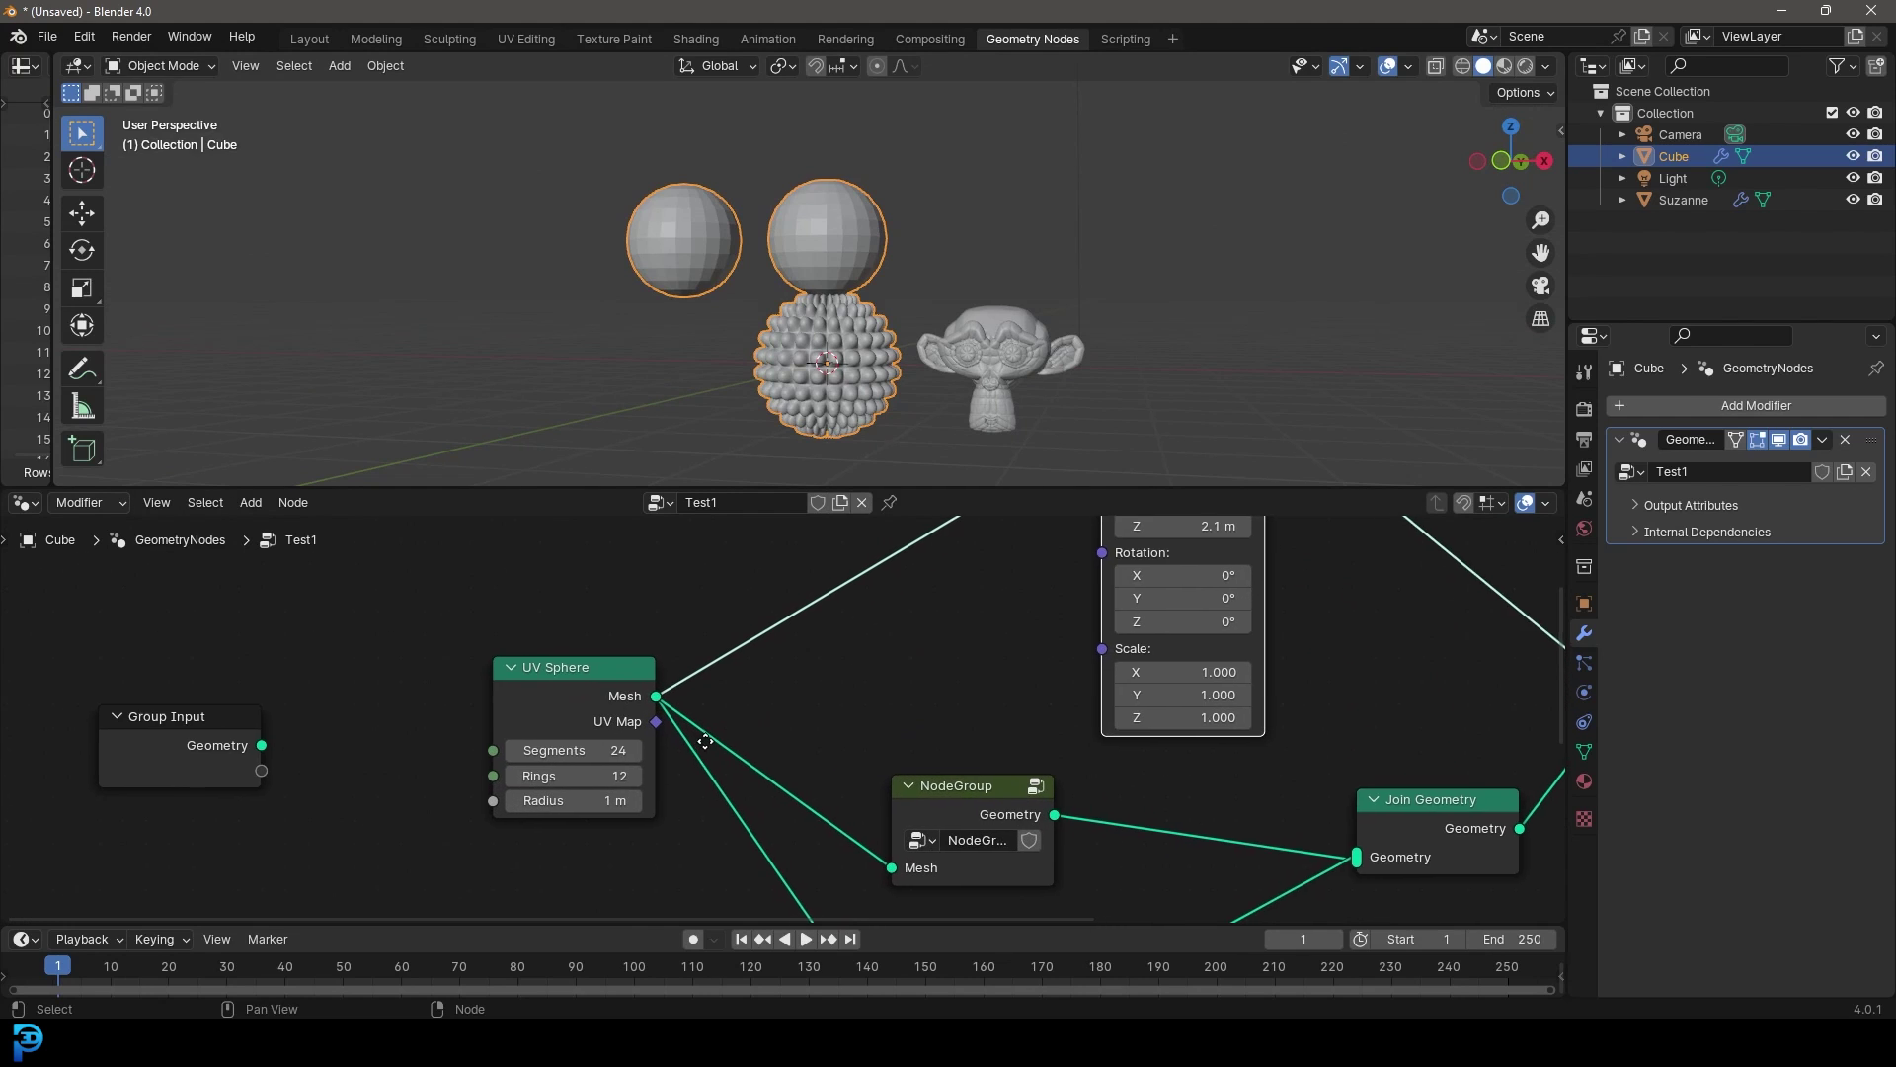
scroll(682, 850, "up", 1)
right_click_drag(800, 563, 696, 886, "shift")
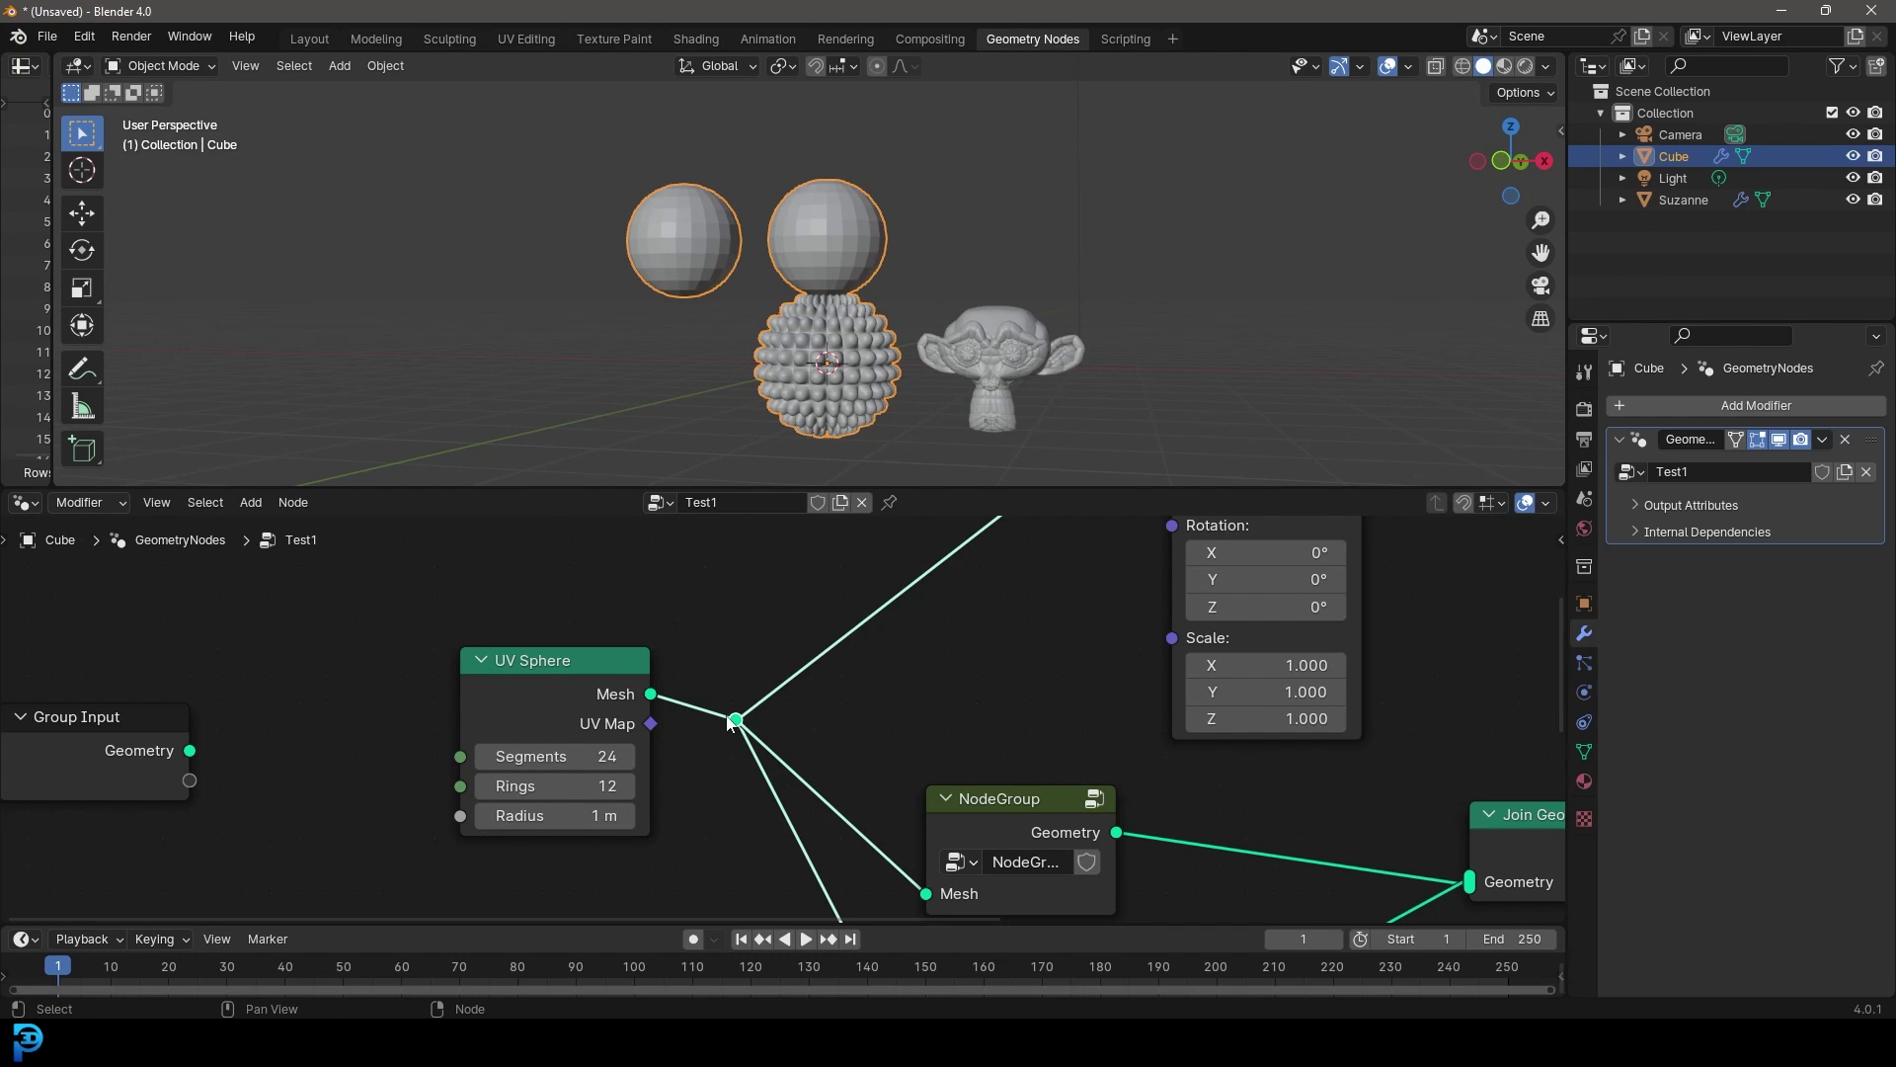
key("g")
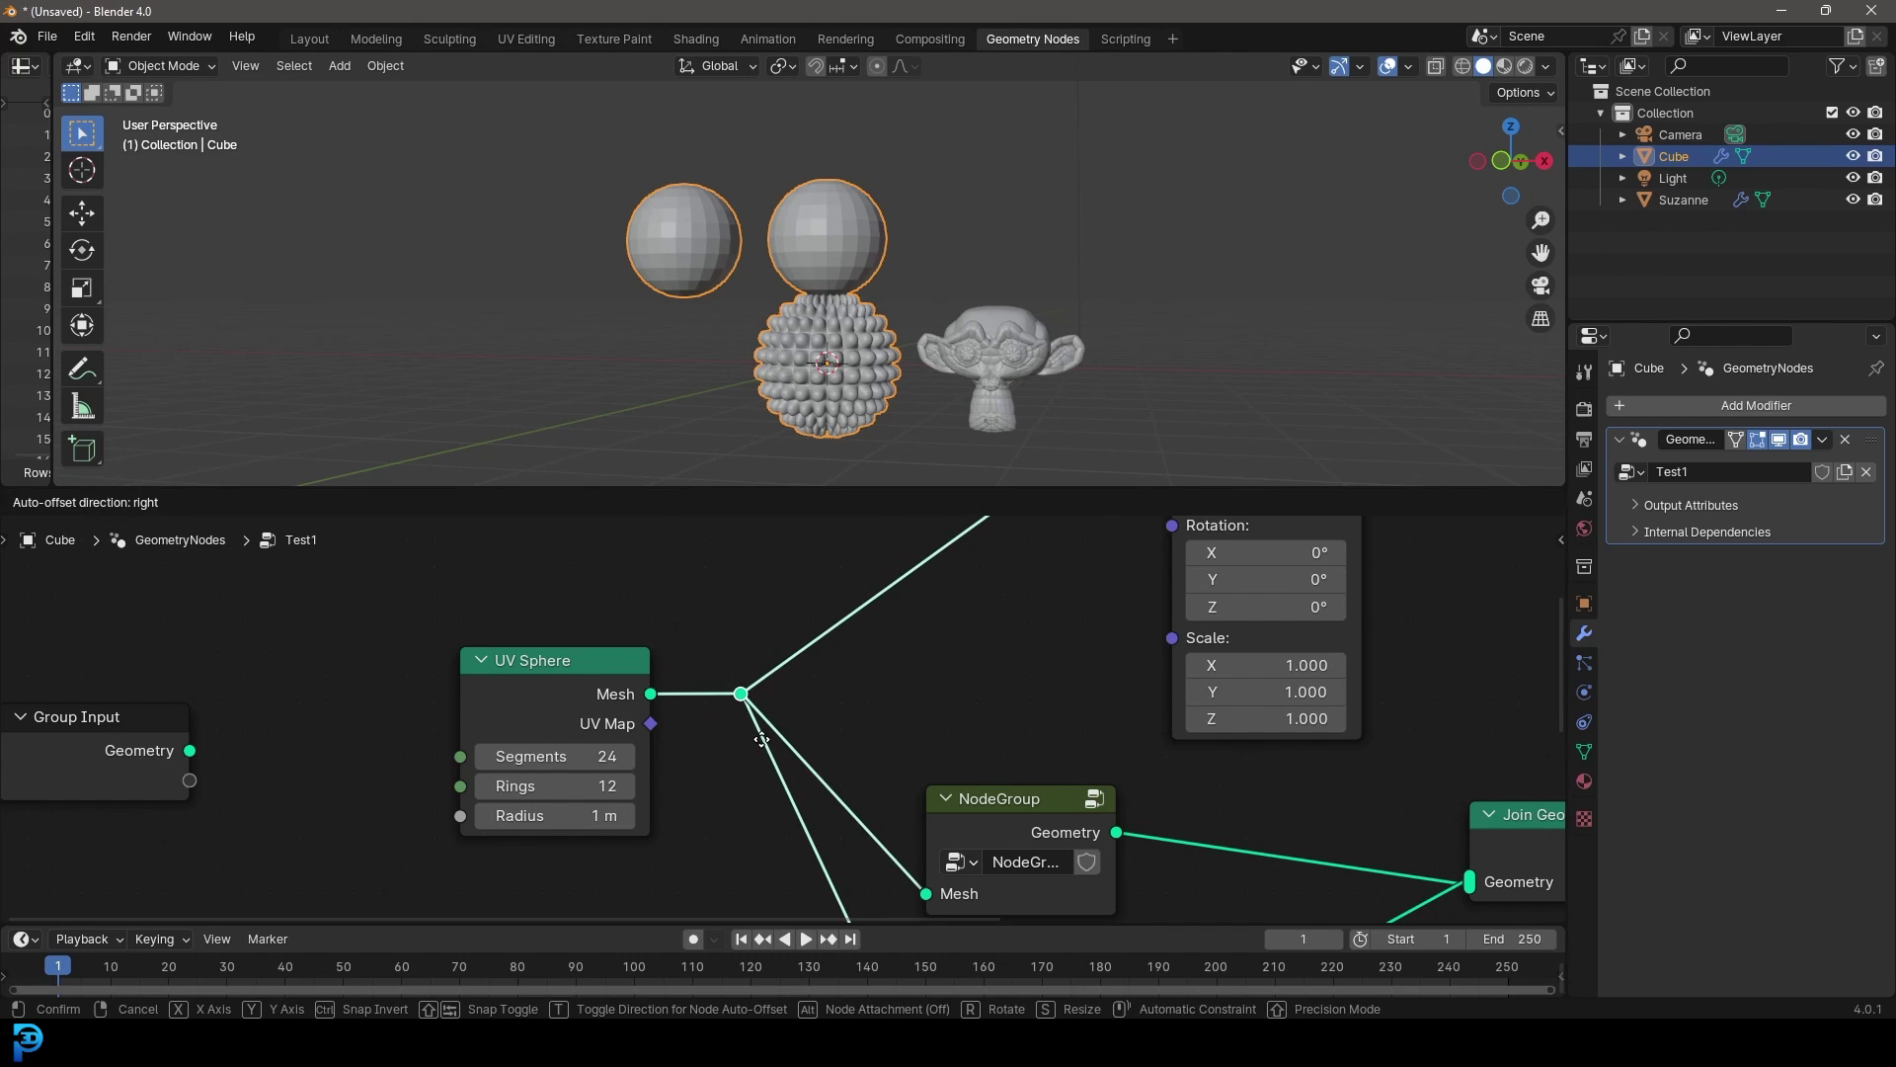
left_click(760, 719)
scroll(739, 706, "up", 1)
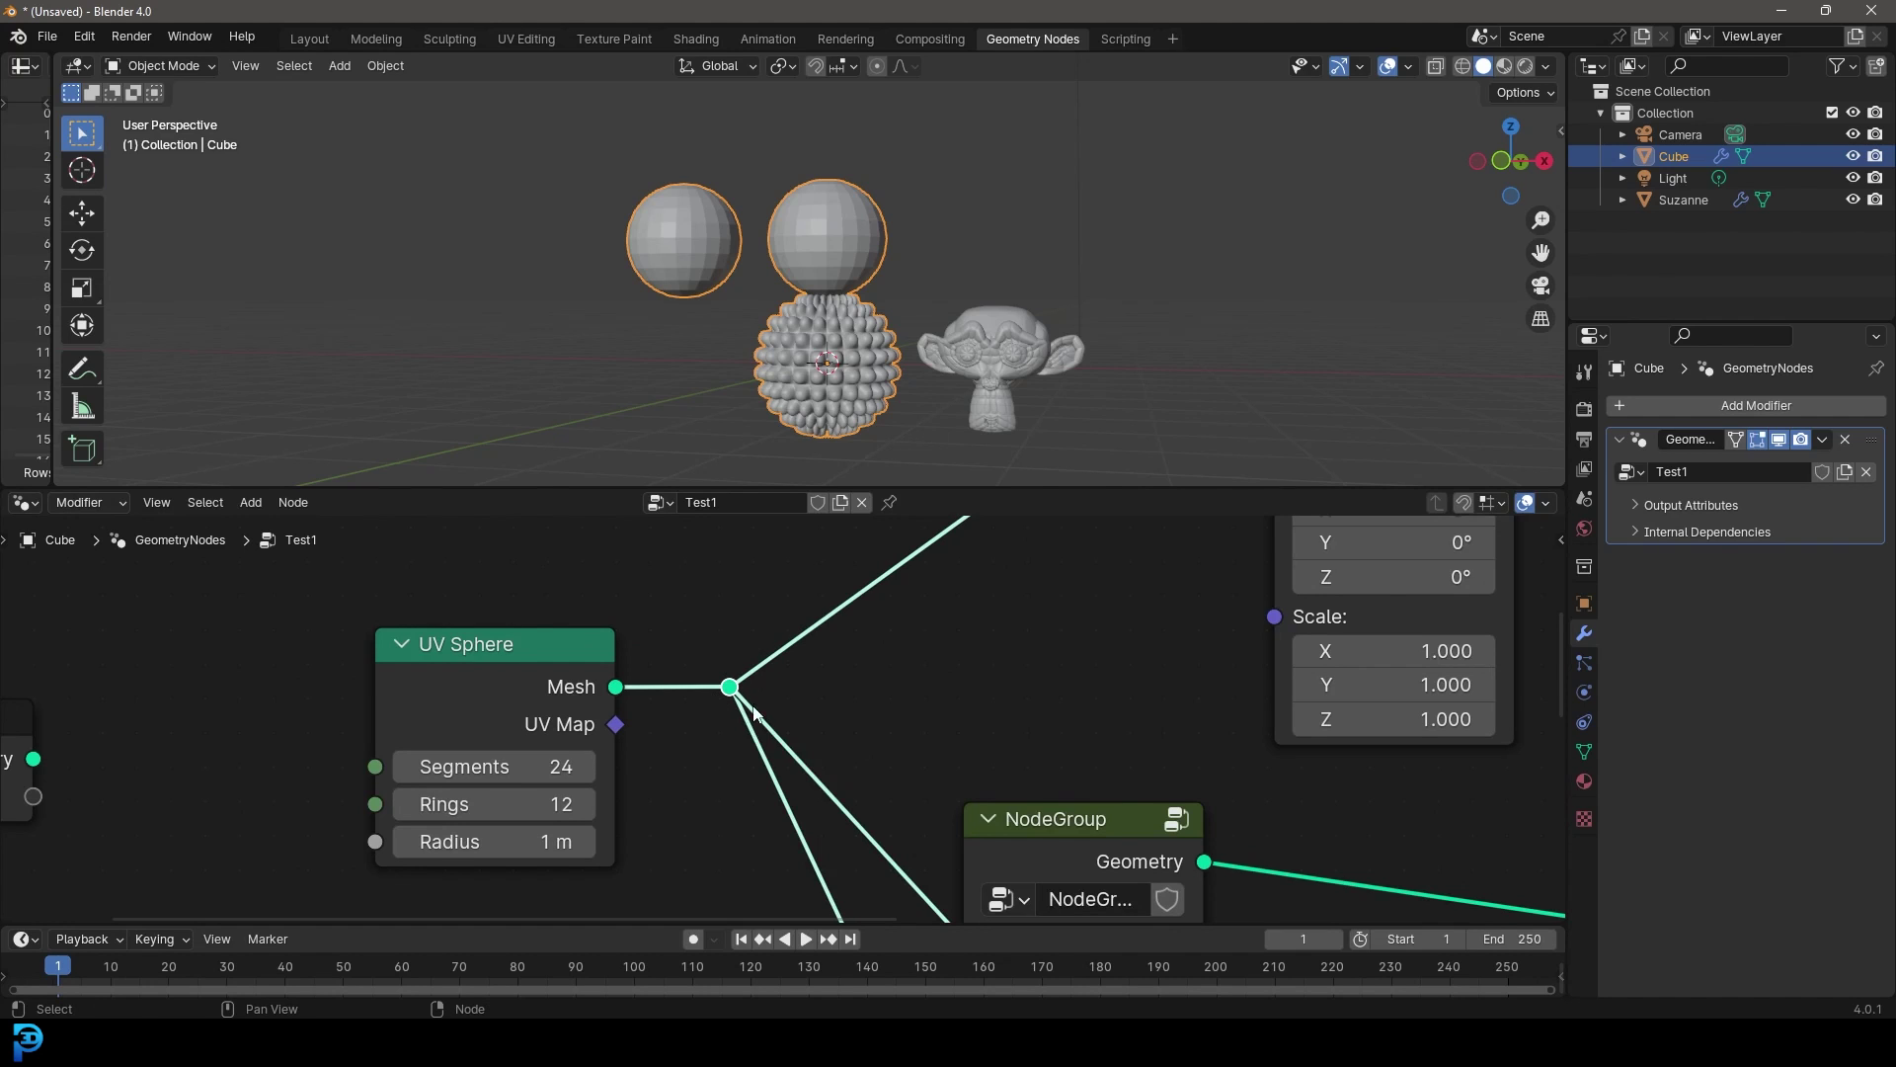
Align the lower Join Geometry node with the NodeGroup's output, and the Group Output node with the last Join Geometry.
scroll(820, 746, "down", 9)
middle_click_drag(826, 755, 765, 618)
left_click_drag(1218, 672, 1207, 641)
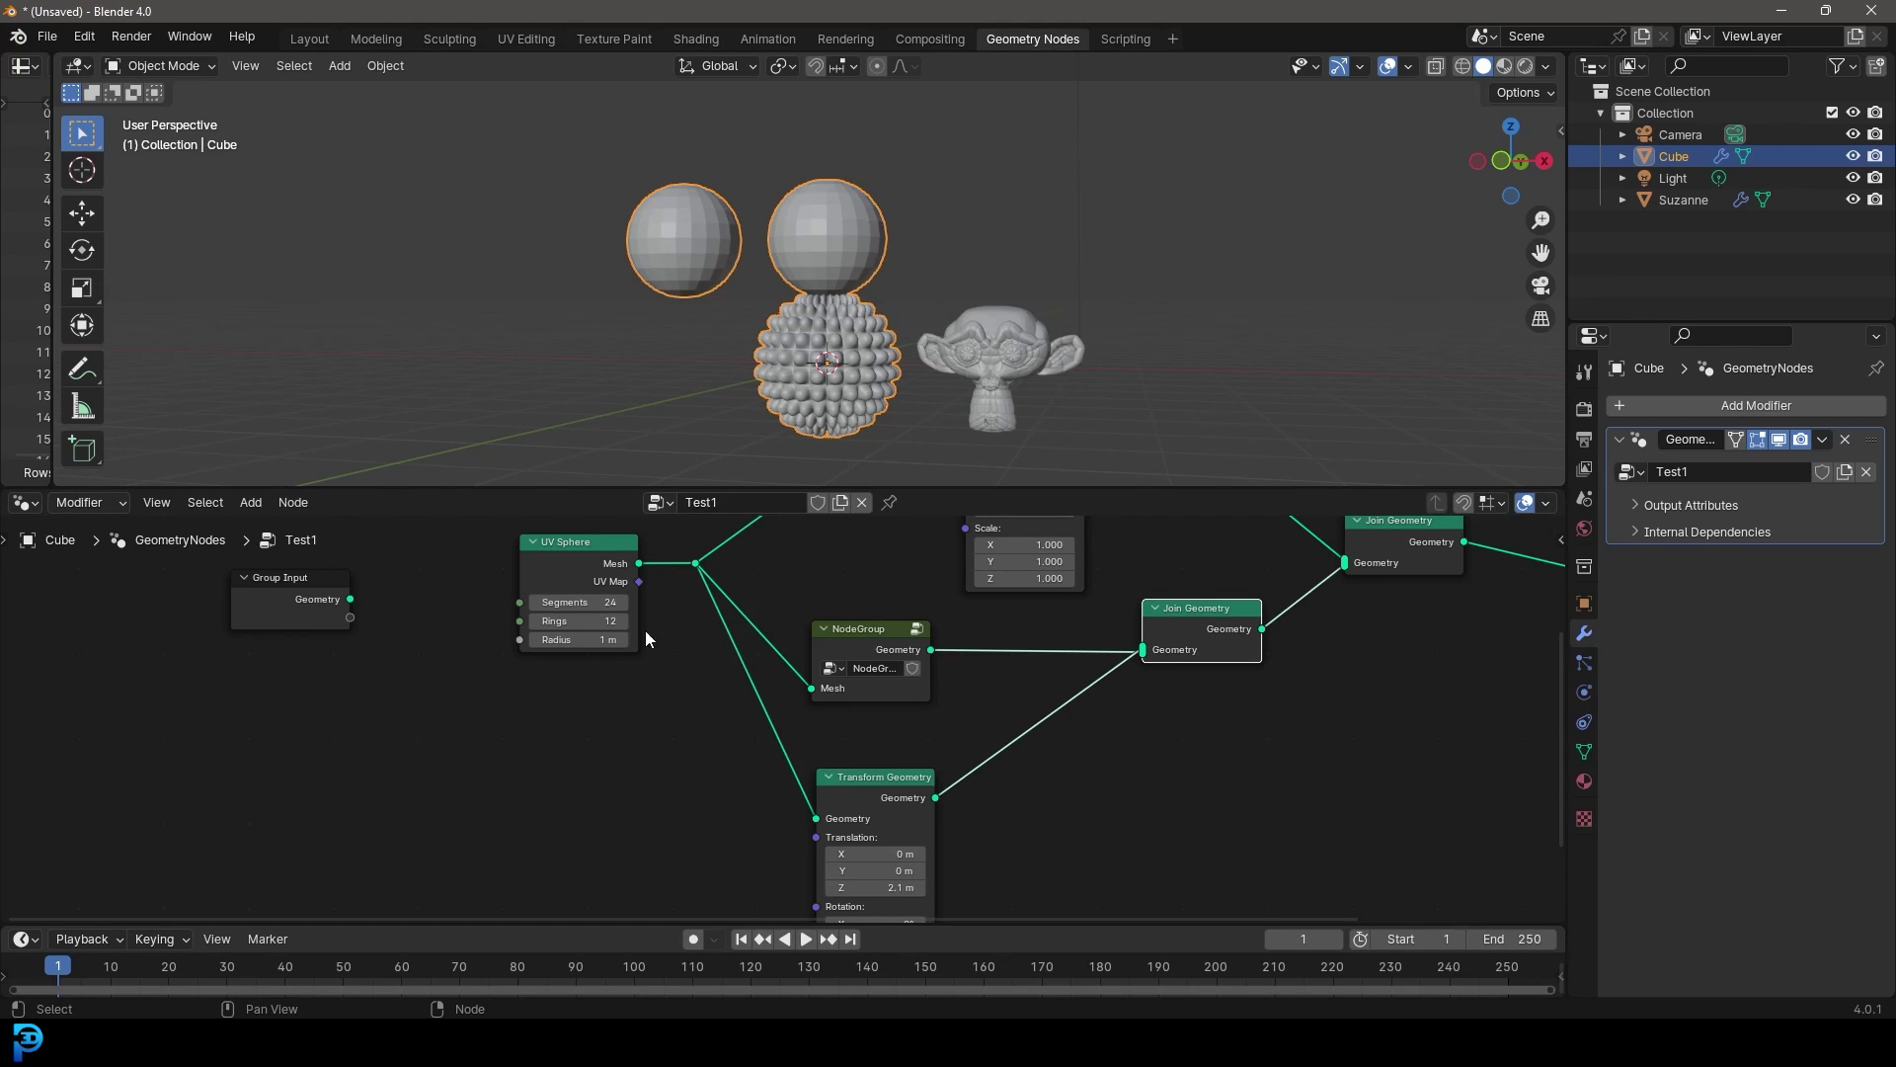
middle_click_drag(1184, 598, 982, 737)
left_click_drag(1195, 660, 1199, 657)
left_click(1502, 713)
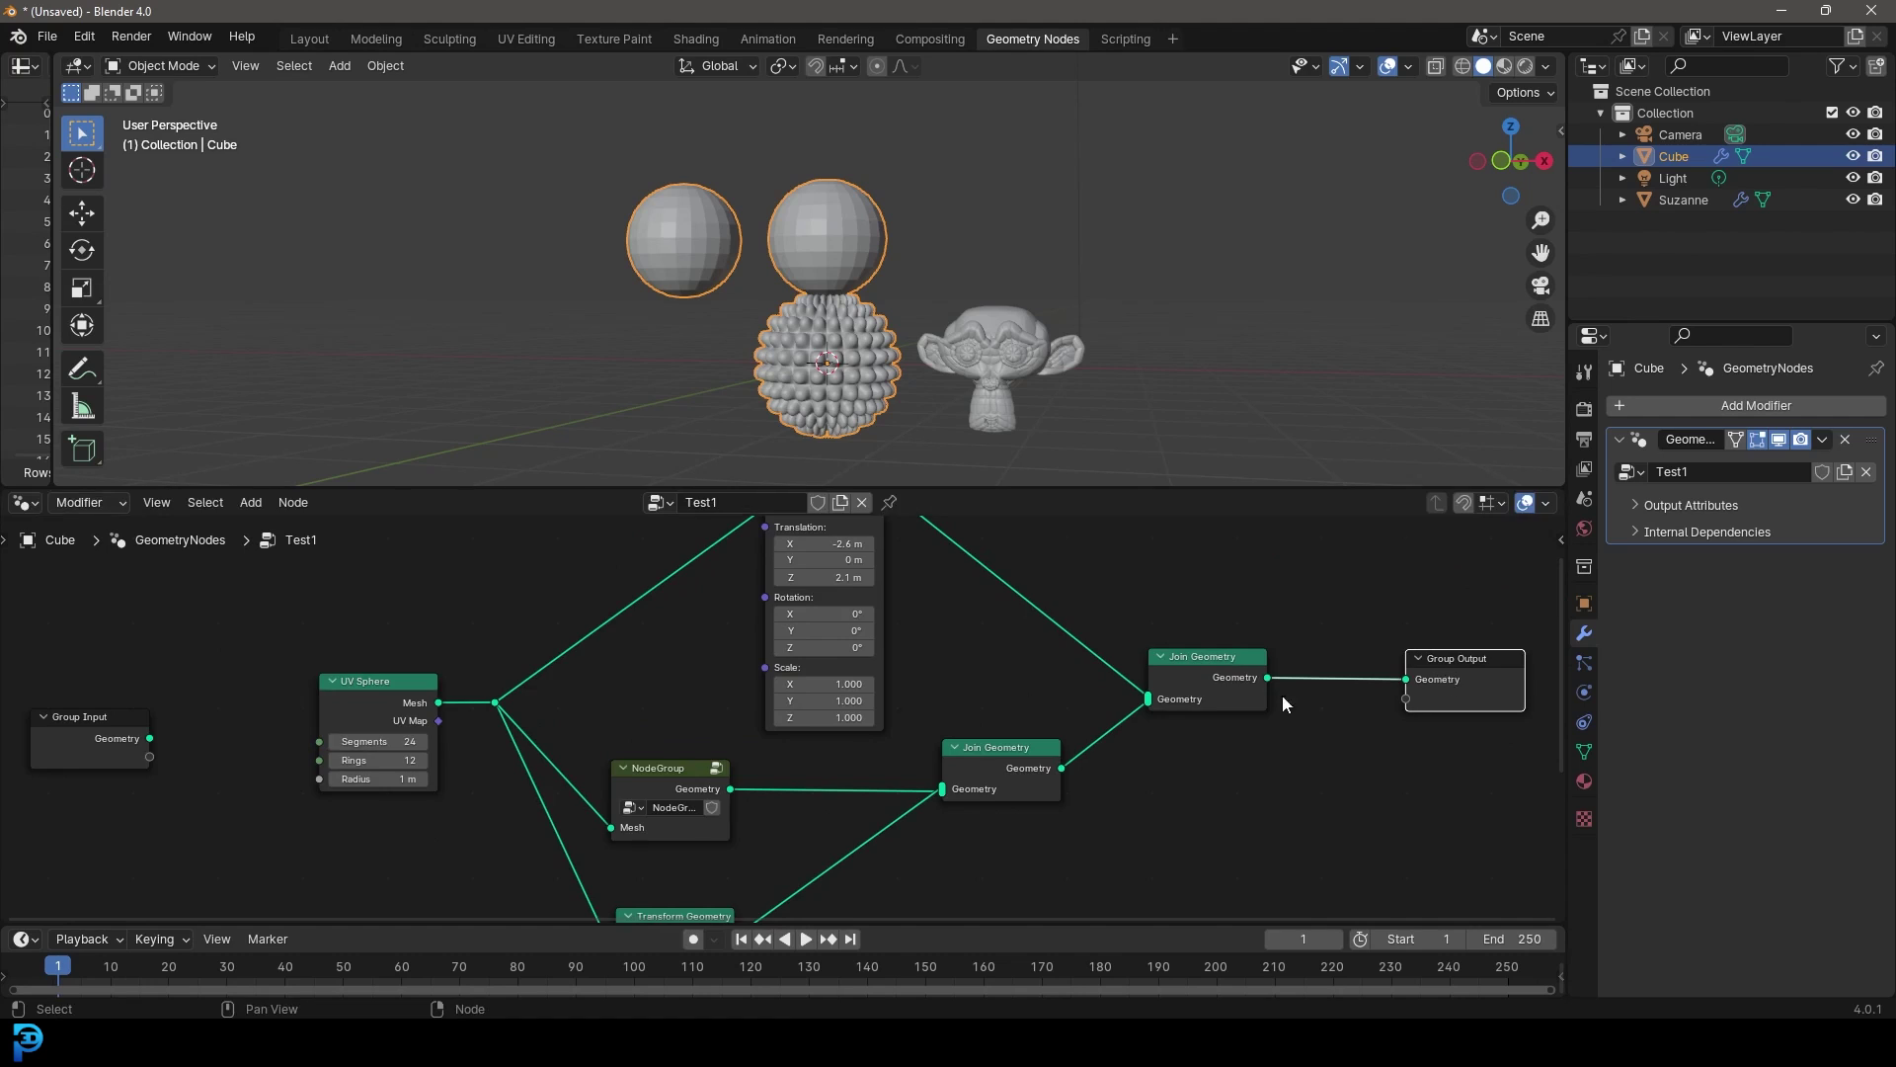
Add a reroute on the upper branch and move it level with the upper Transform Geometry node's Geometry input.
scroll(1282, 695, "down", 3)
scroll(958, 679, "up", 2)
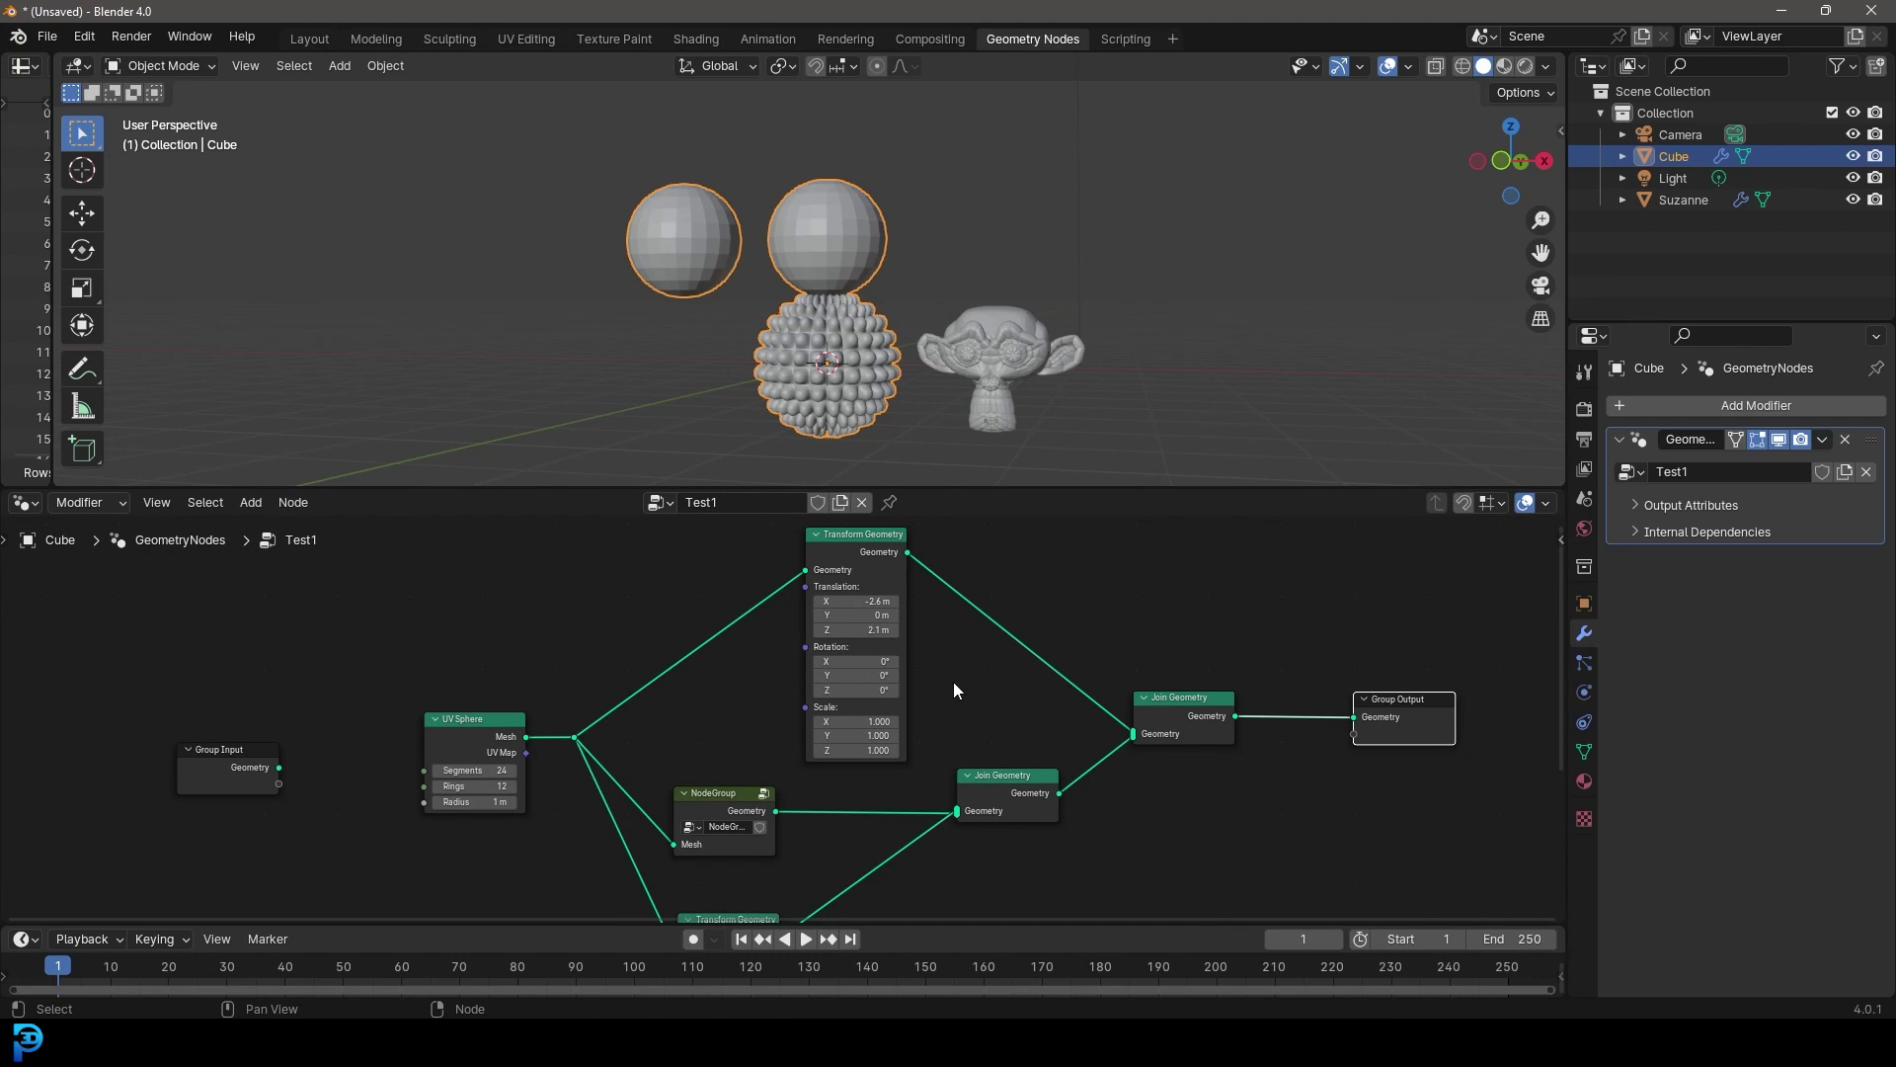
right_click_drag(715, 668, 632, 580, "shift")
key("g")
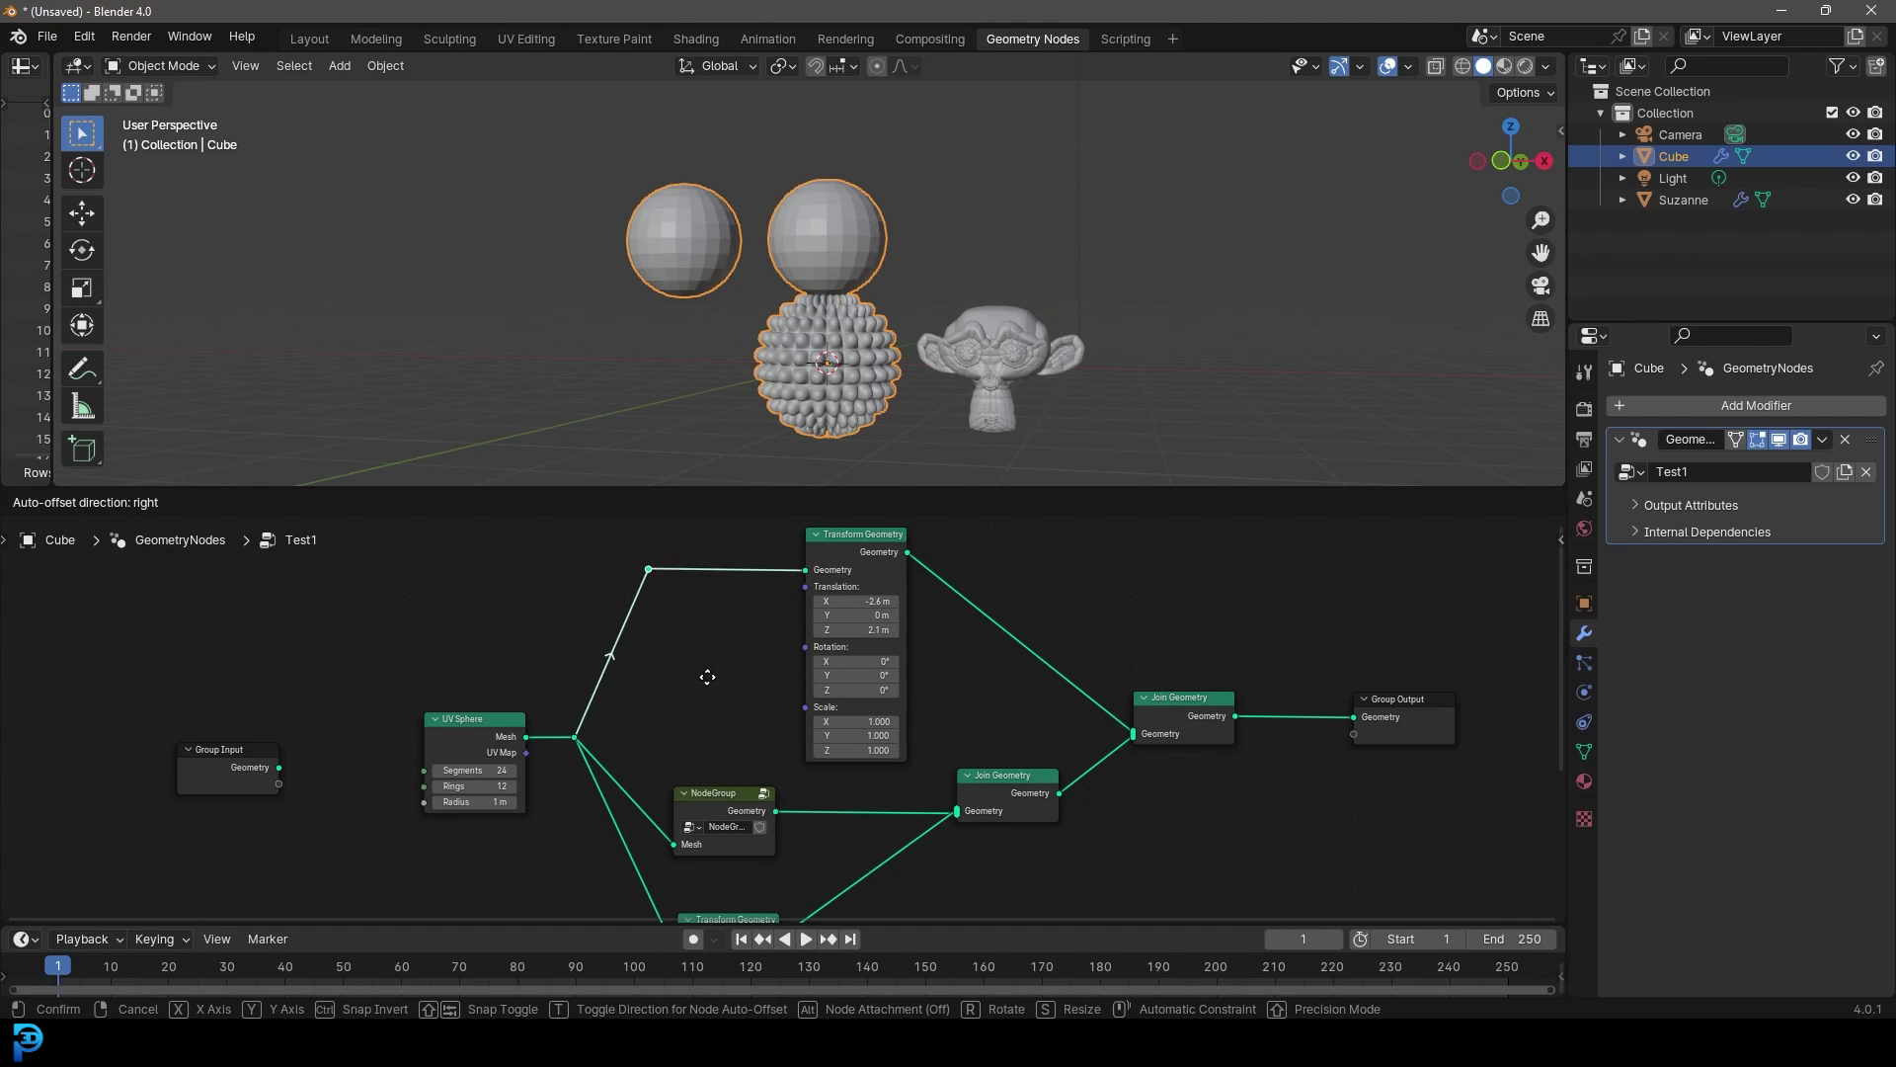
left_click(707, 682)
left_click(916, 718)
scroll(921, 726, "down", 5)
middle_click_drag(940, 745, 930, 691)
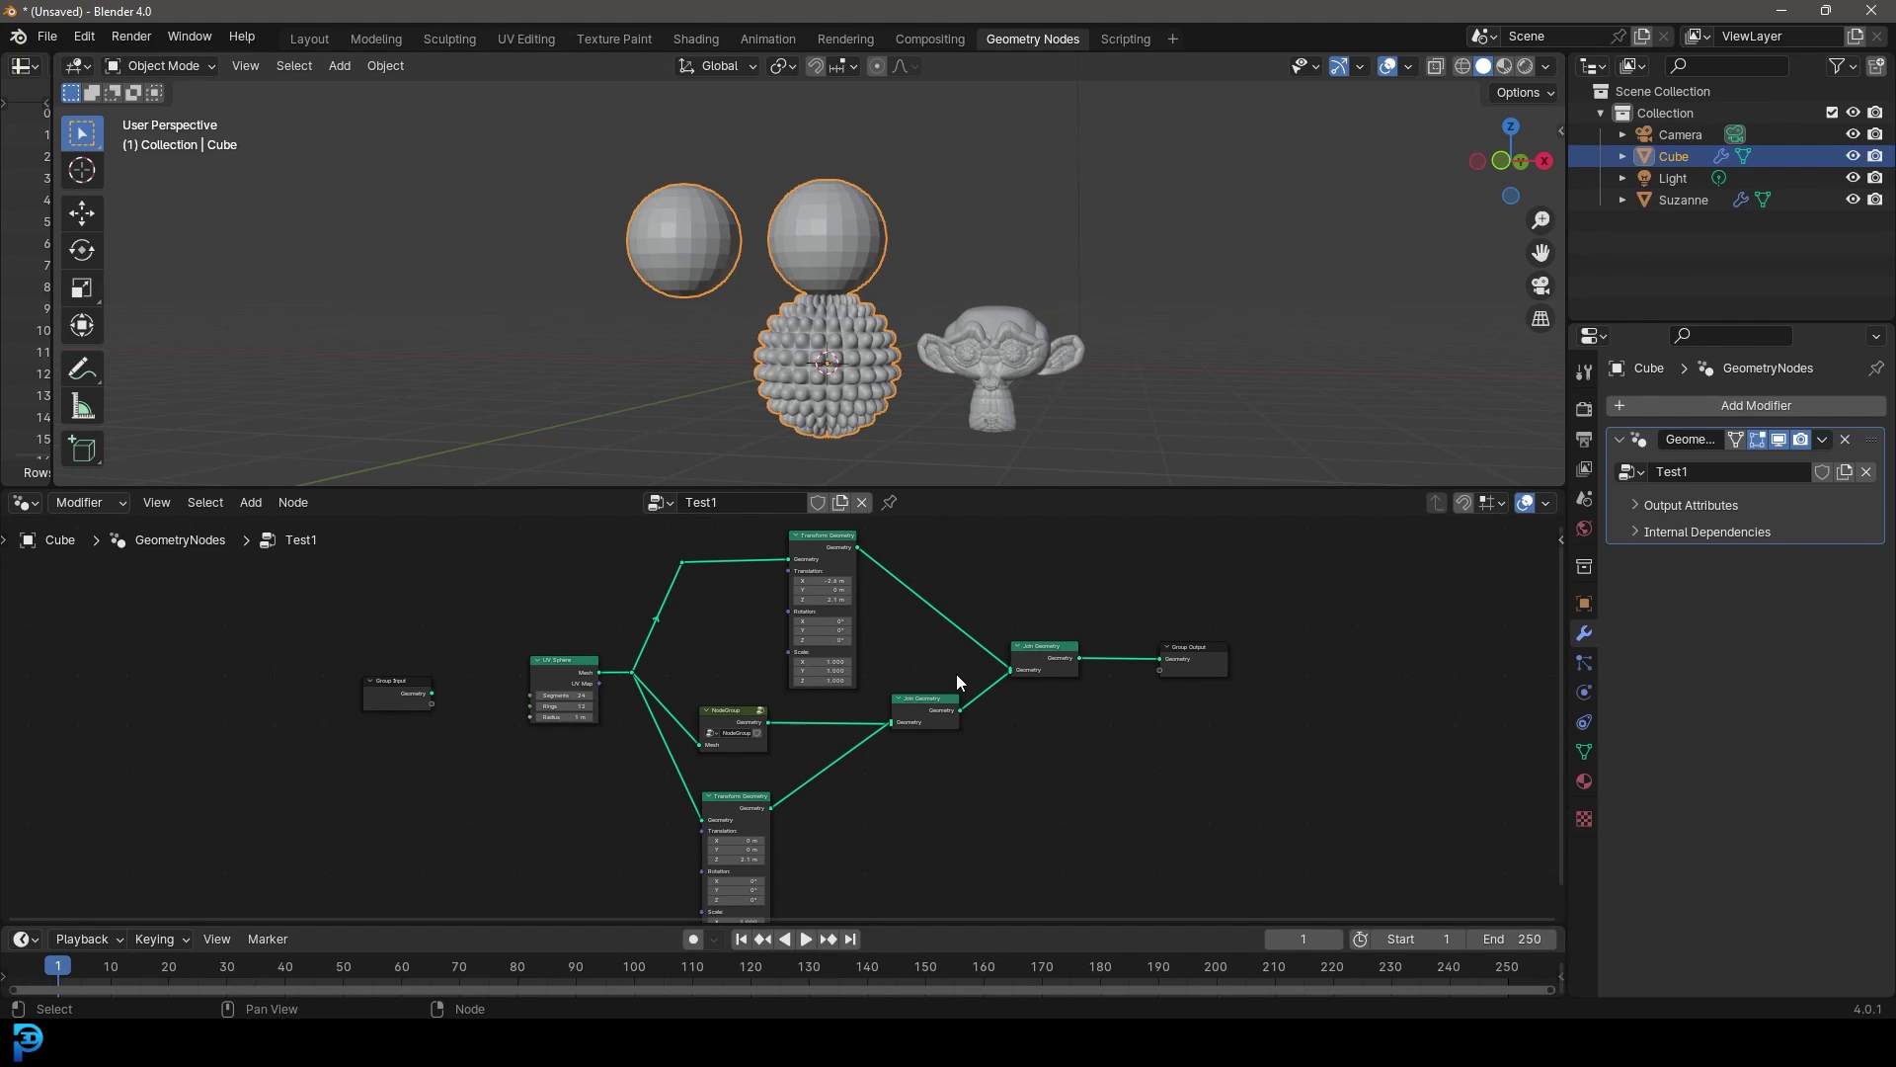
scroll(956, 678, "up", 2)
key("shift+a")
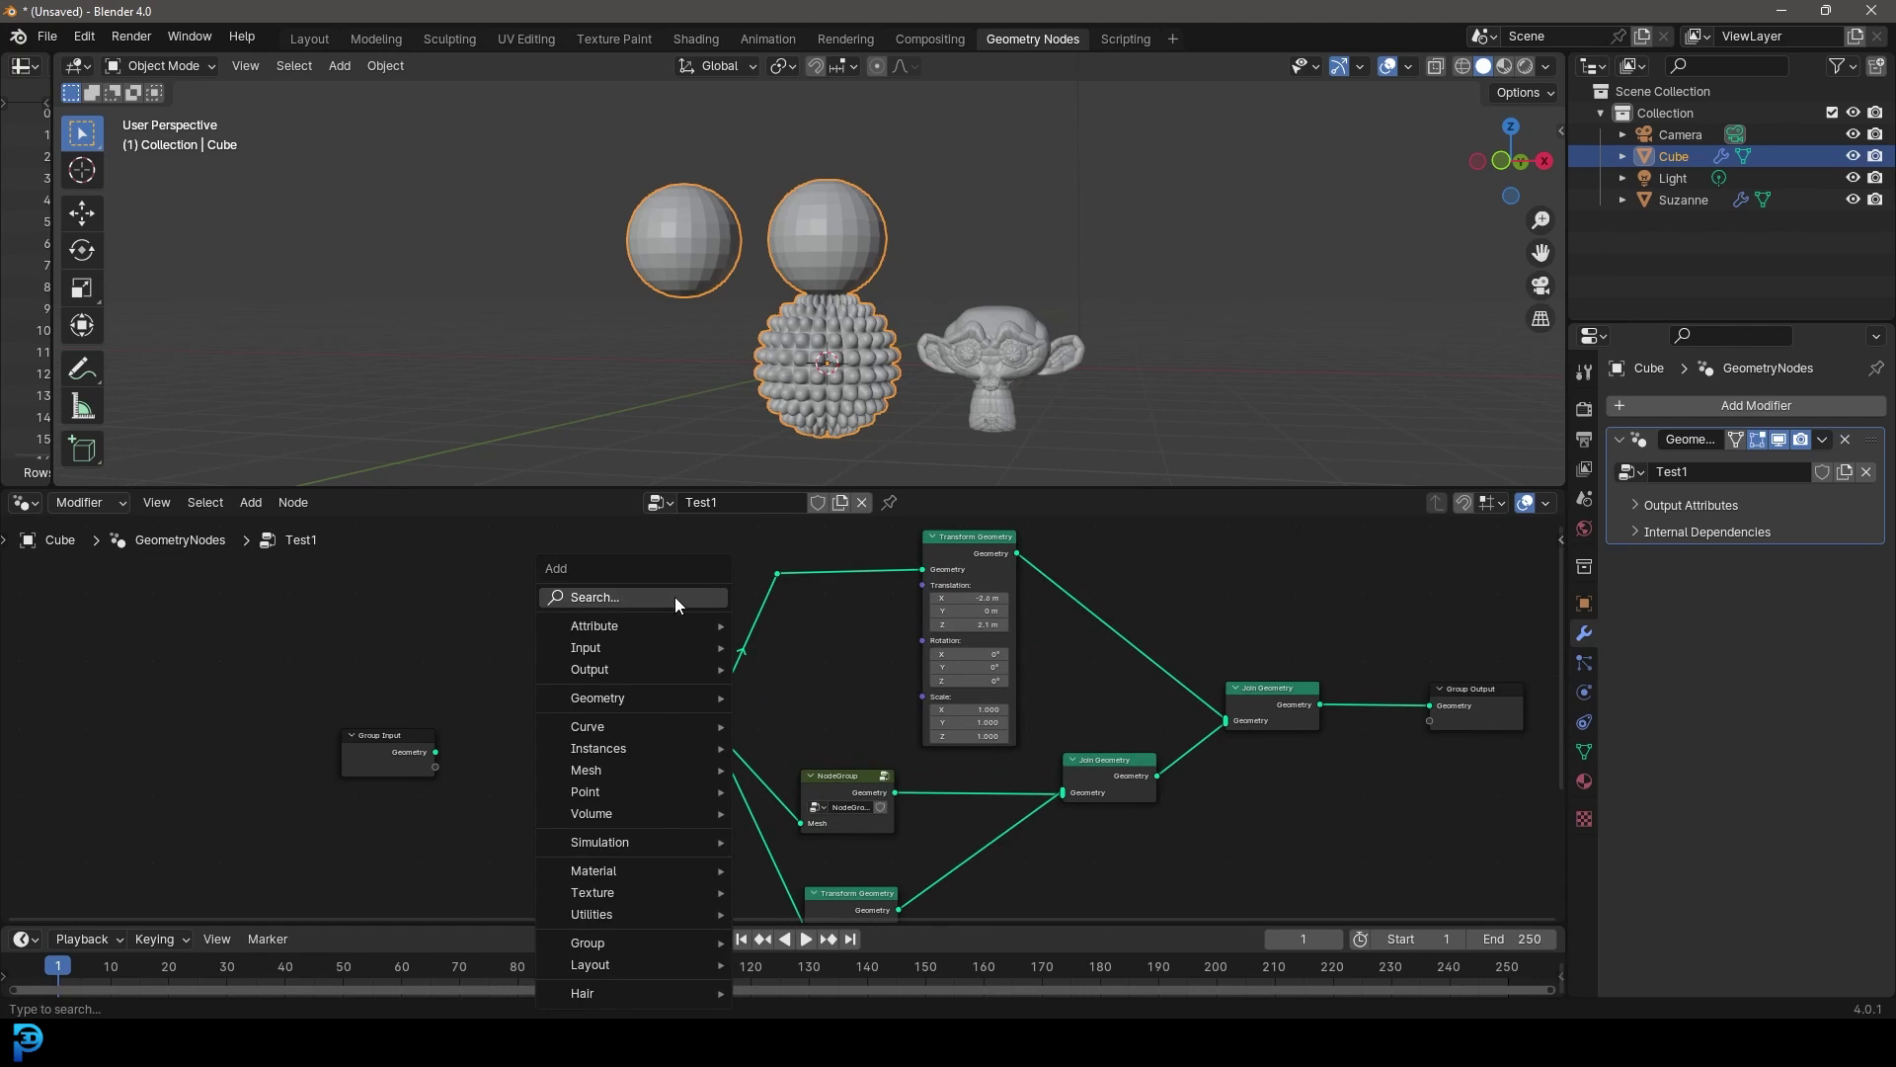
left_click(678, 597)
type("set a")
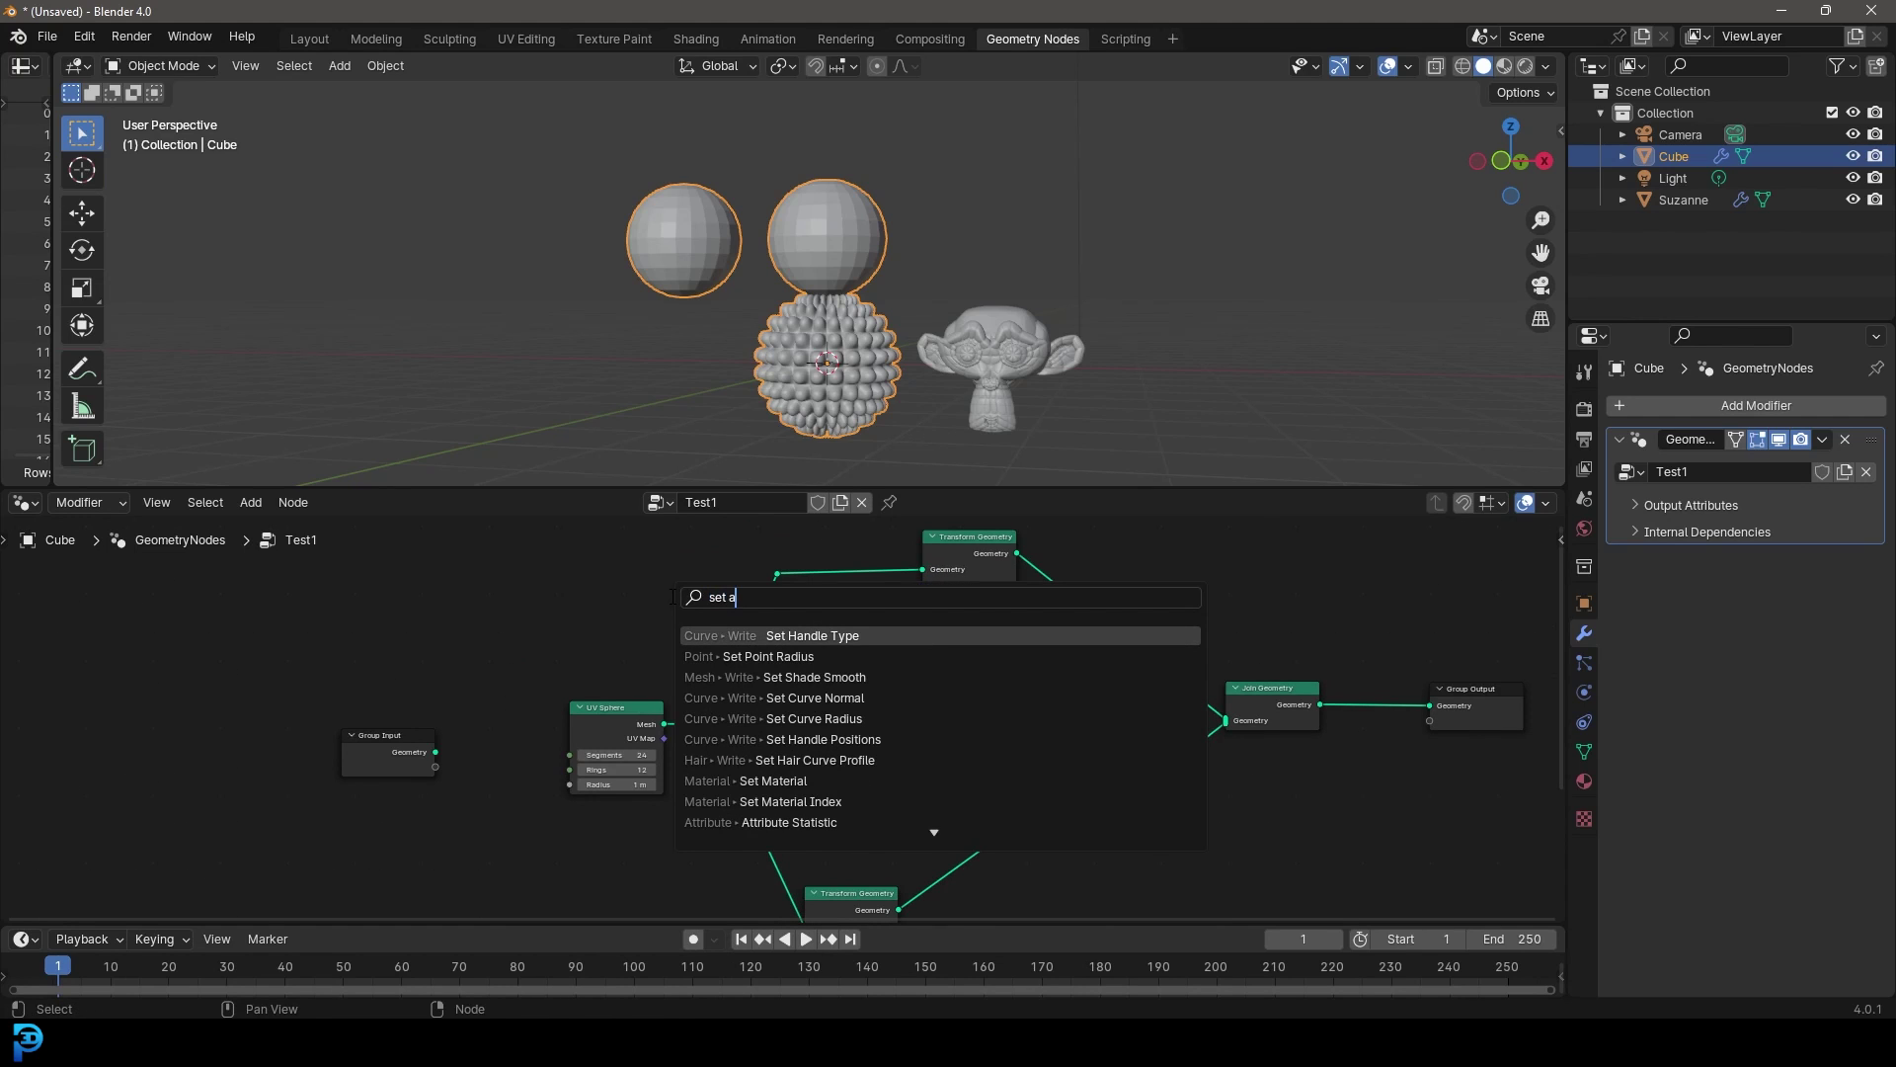
key("BackSpace")
type("pos")
key("Escape")
Add a Set Position node and place it unconnected above the UV Sphere, to the left of the upper branch.
key("shift+a")
type("set po")
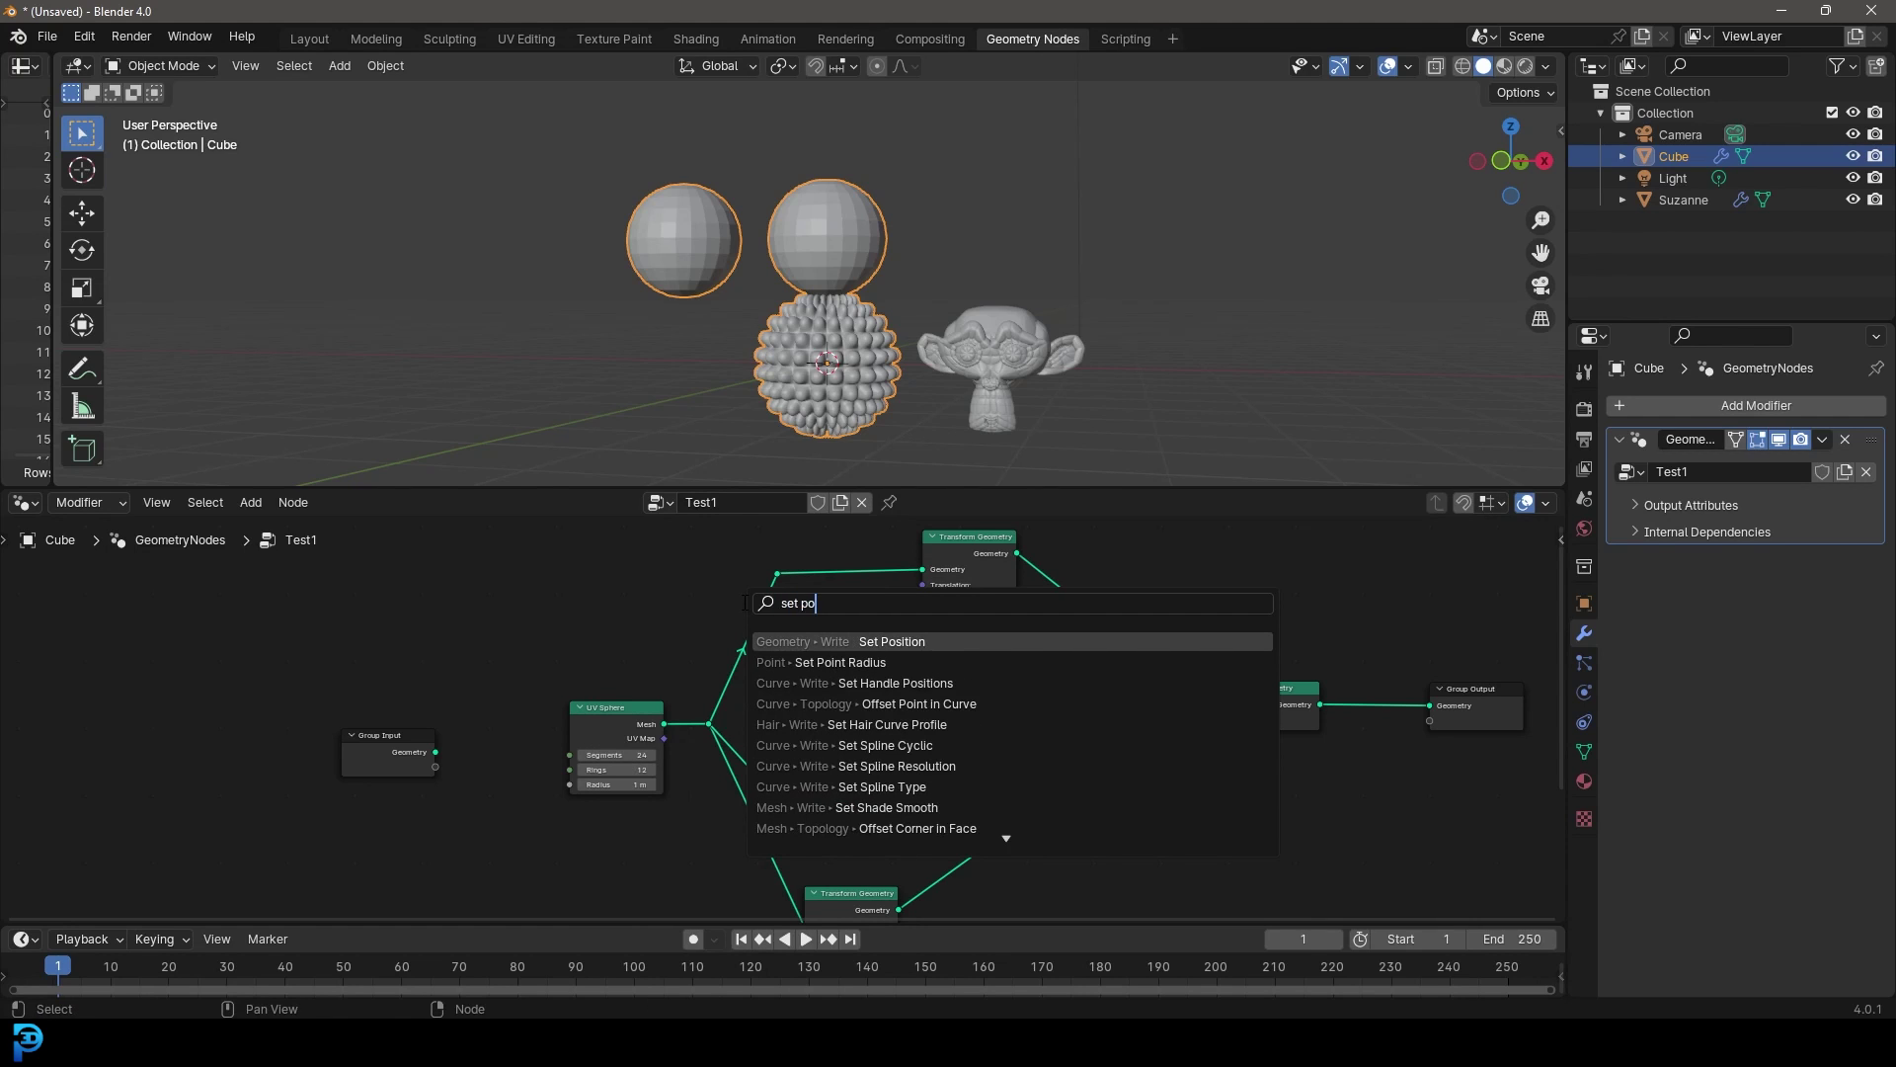
key("Return")
left_click(741, 713)
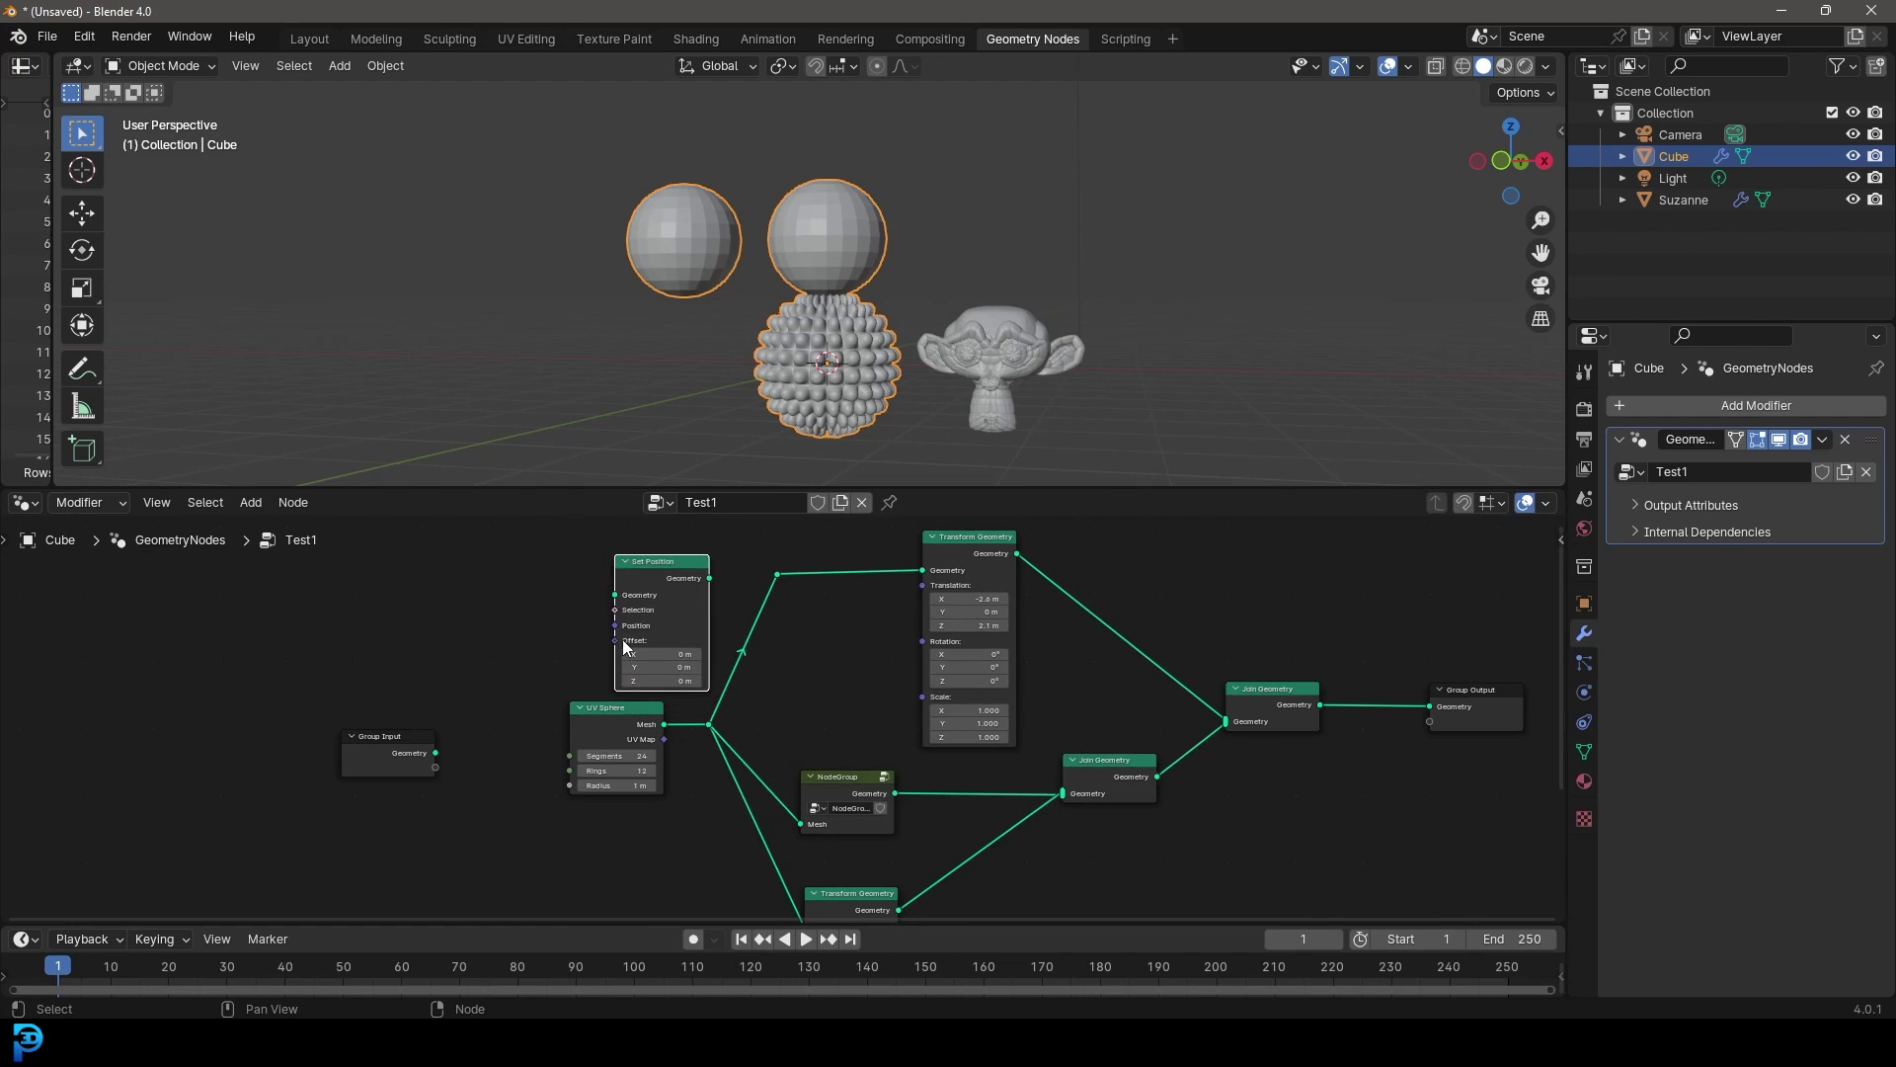
scroll(741, 718, "up", 2)
scroll(737, 720, "up", 3)
middle_click_drag(738, 720, 930, 788)
left_click_drag(777, 865, 622, 859)
left_click_drag(867, 571, 858, 600)
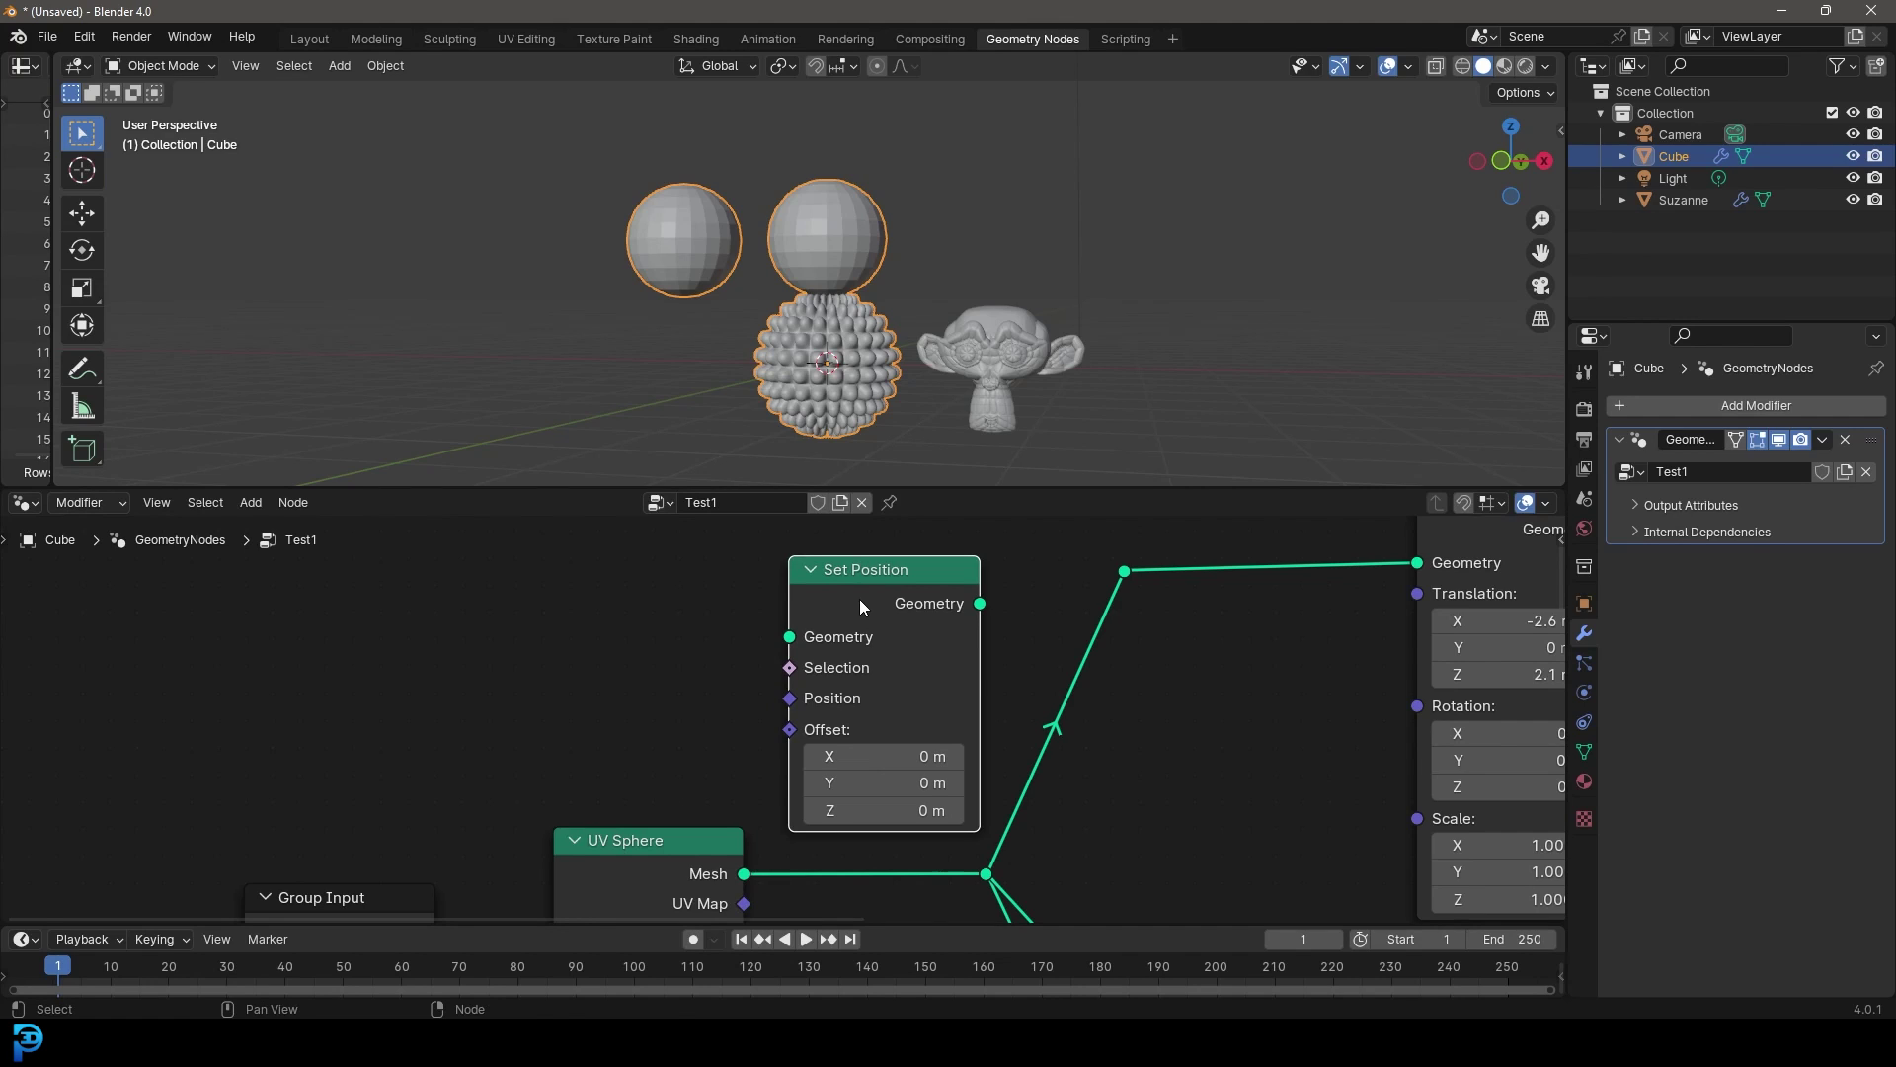
left_click_drag(879, 575, 870, 582)
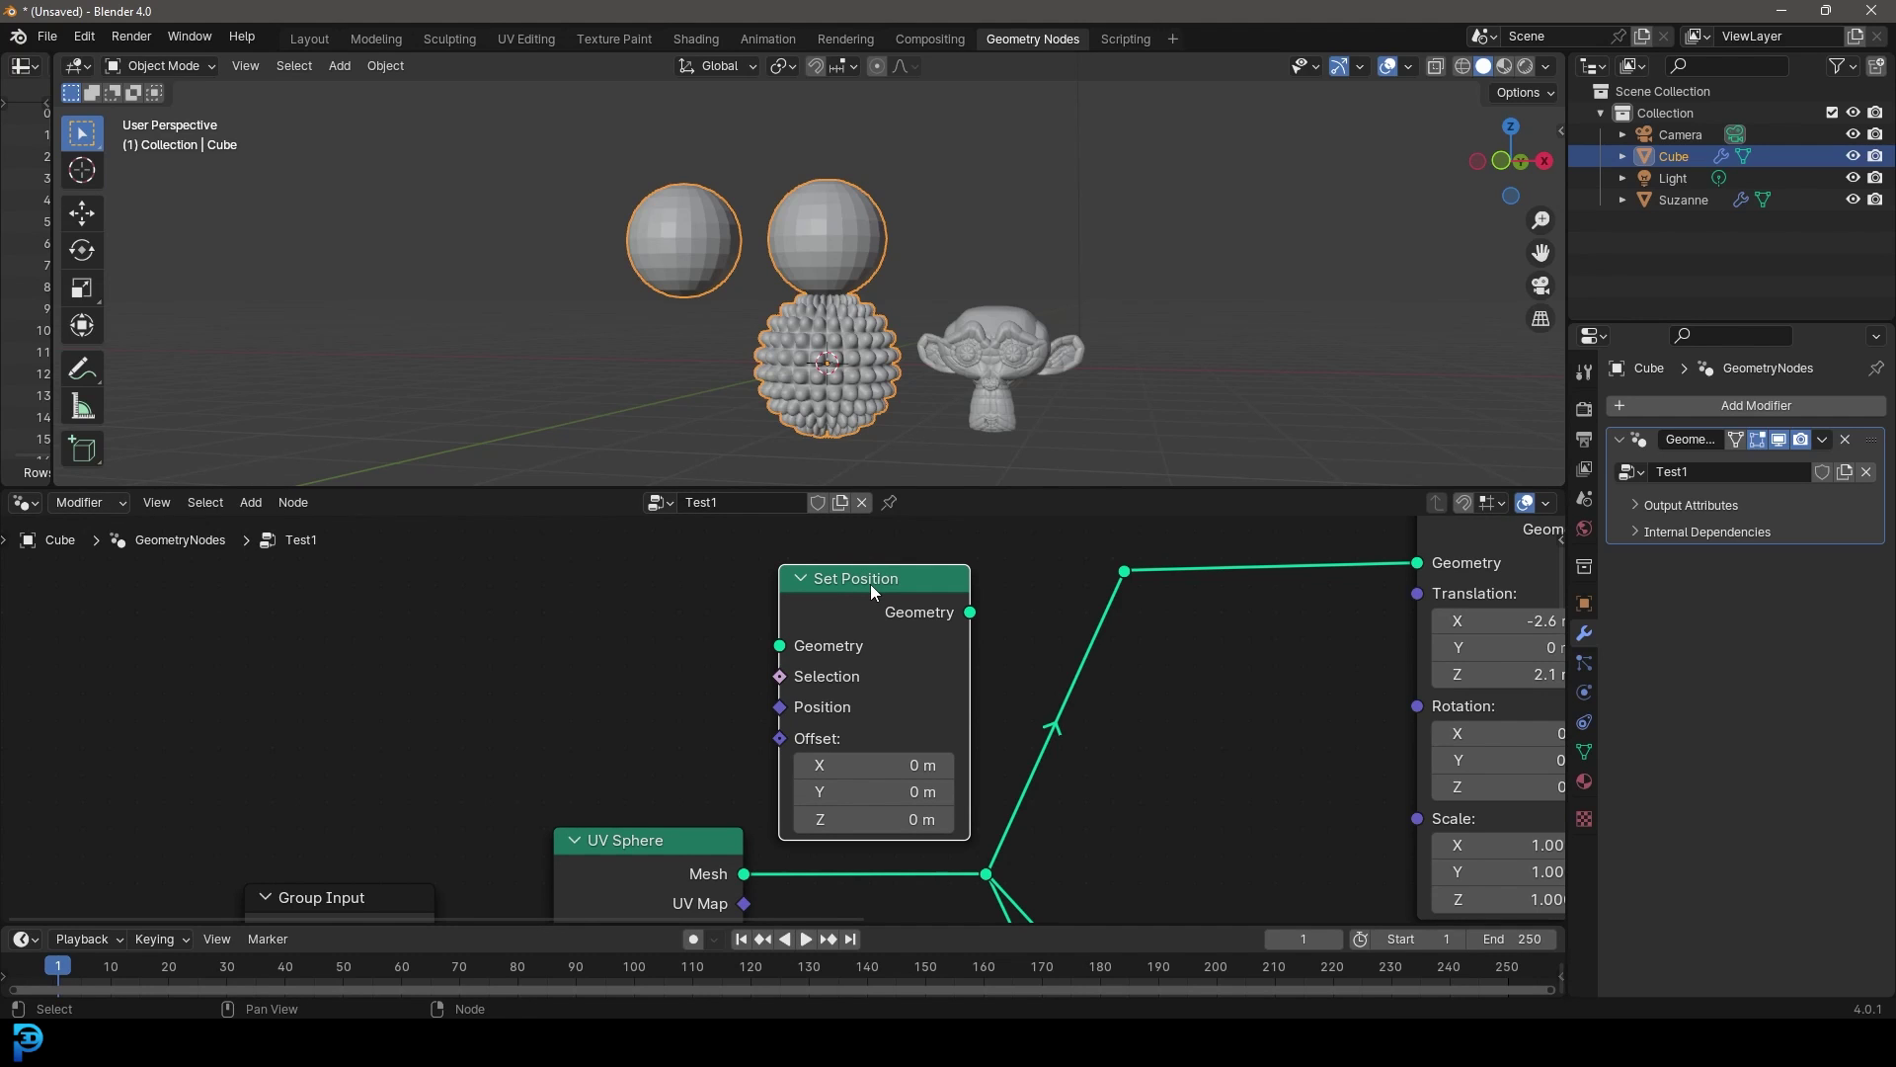